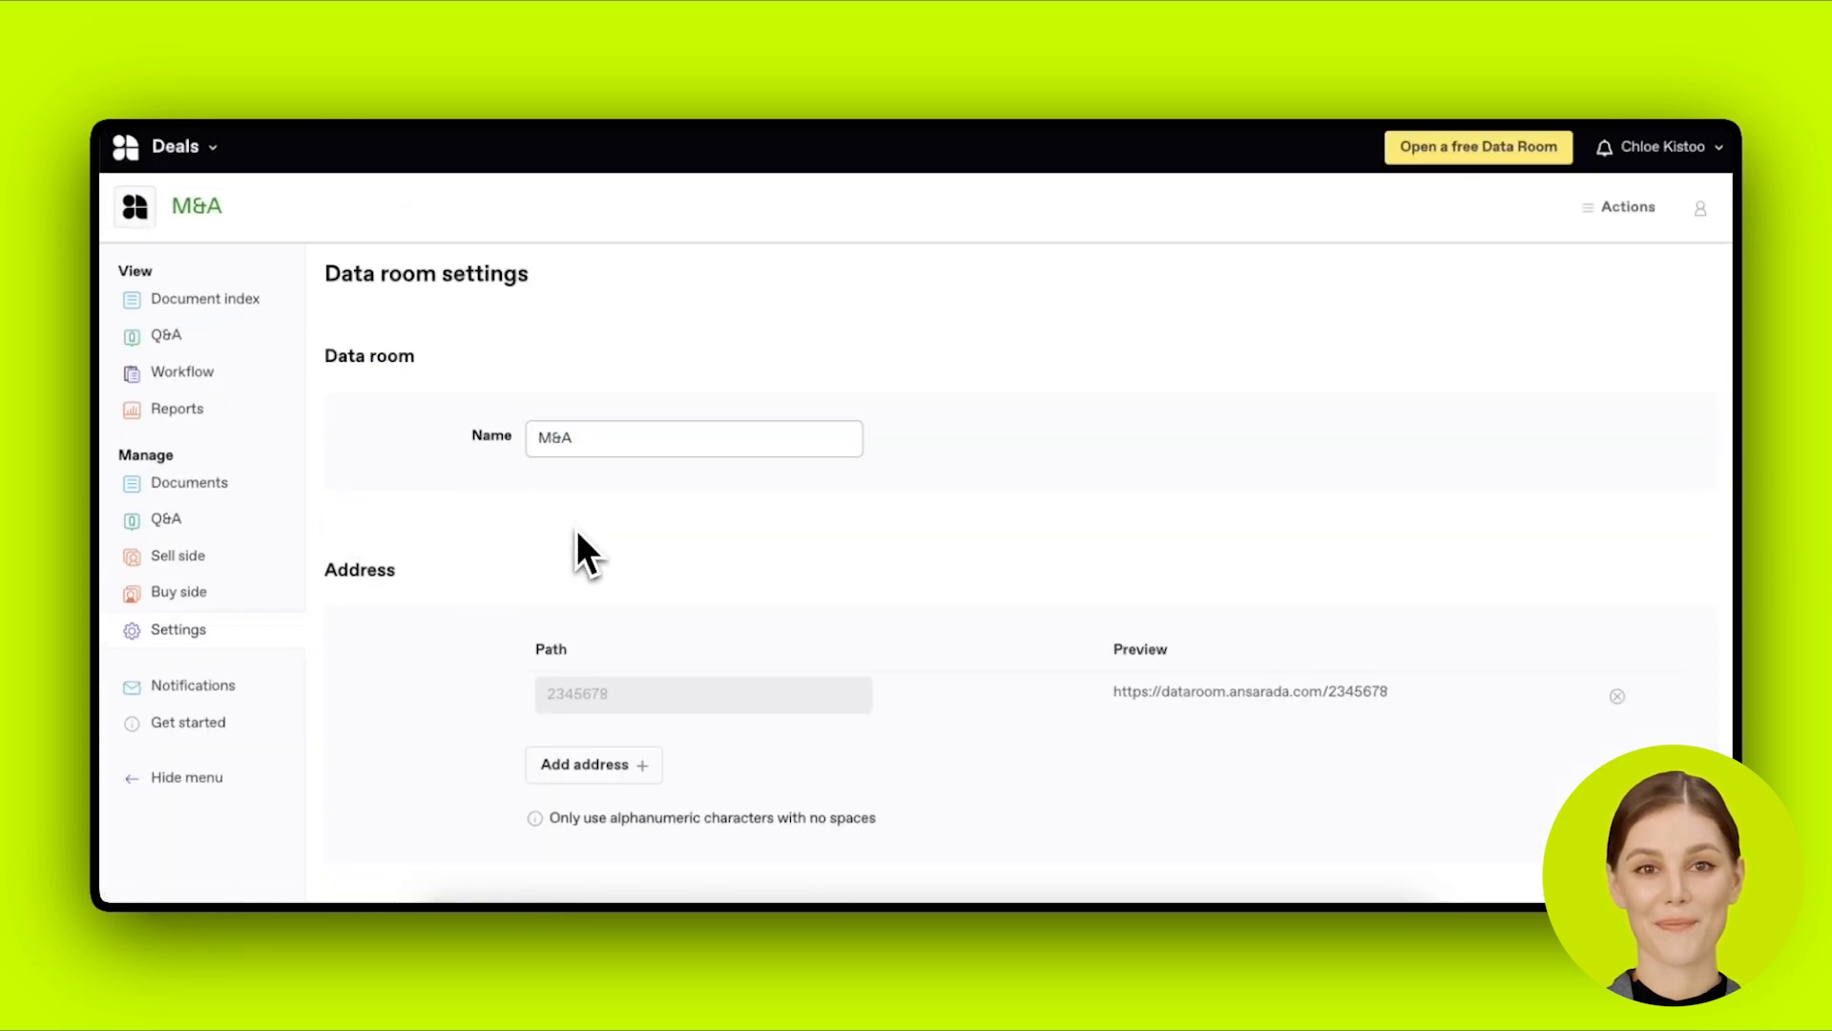
scroll(576, 534, "down", 2)
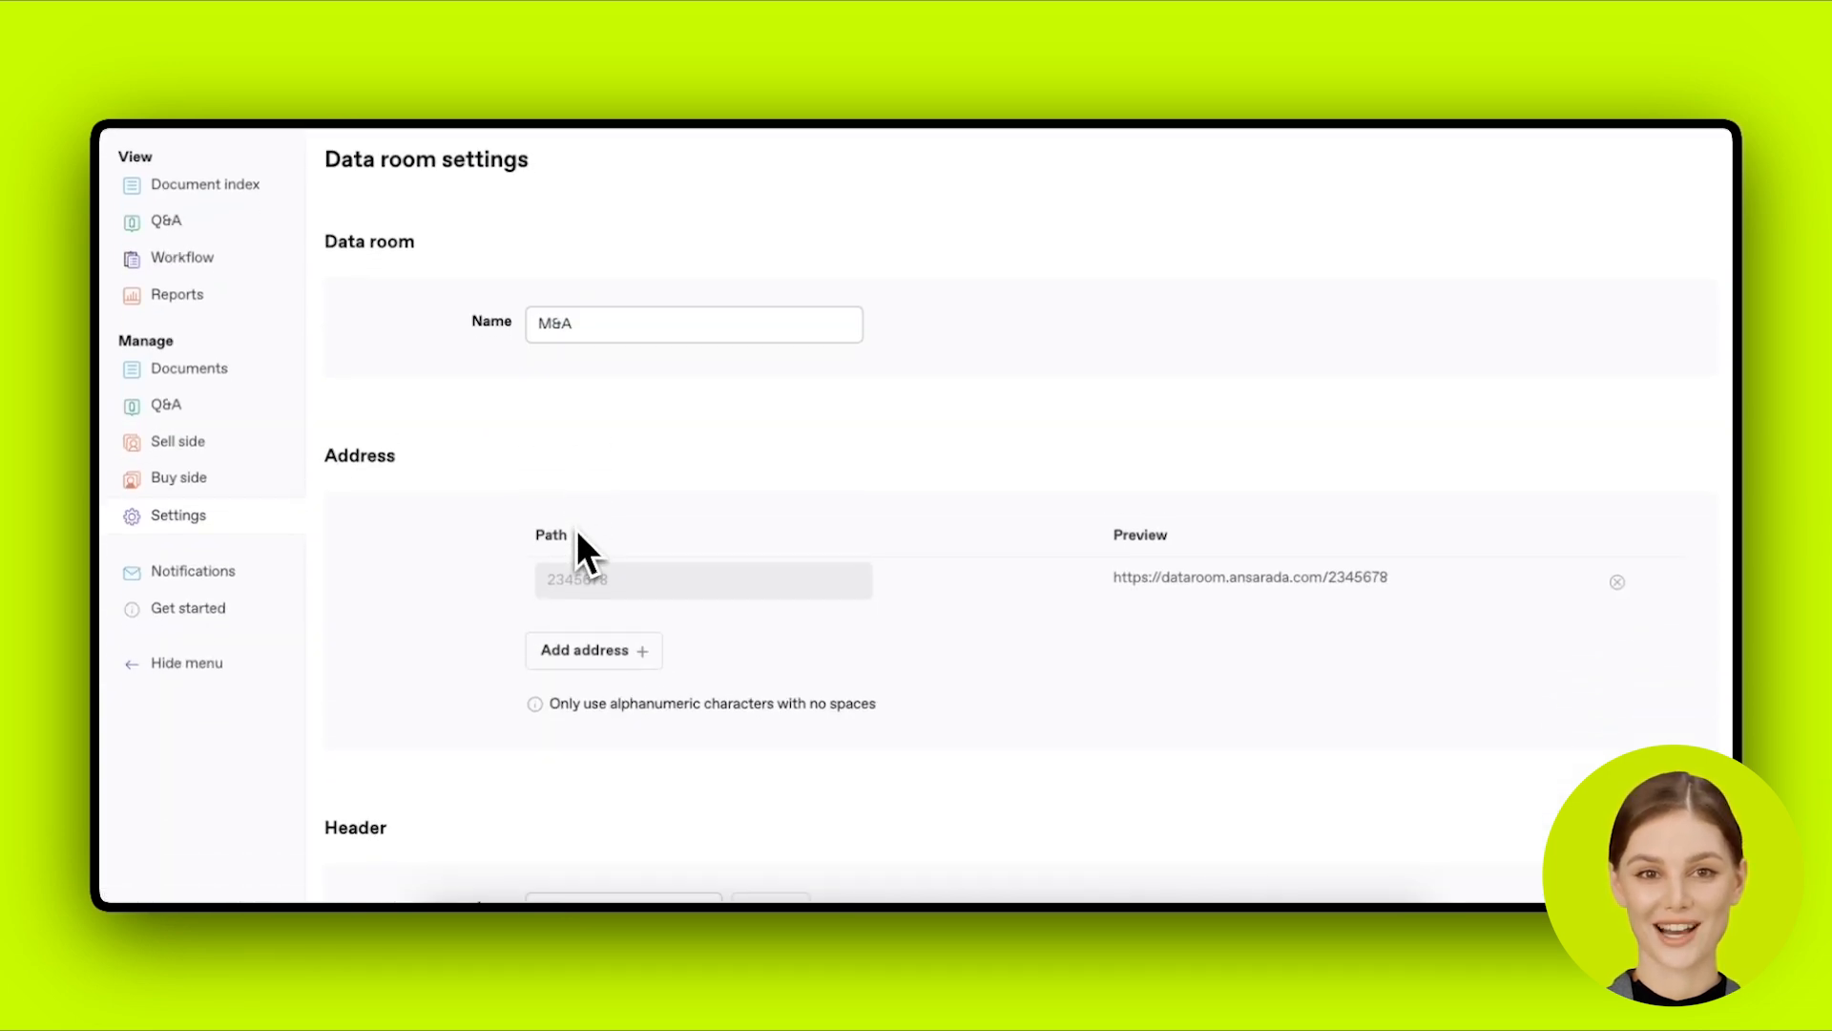
scroll(578, 534, "down", 1)
scroll(577, 529, "down", 2)
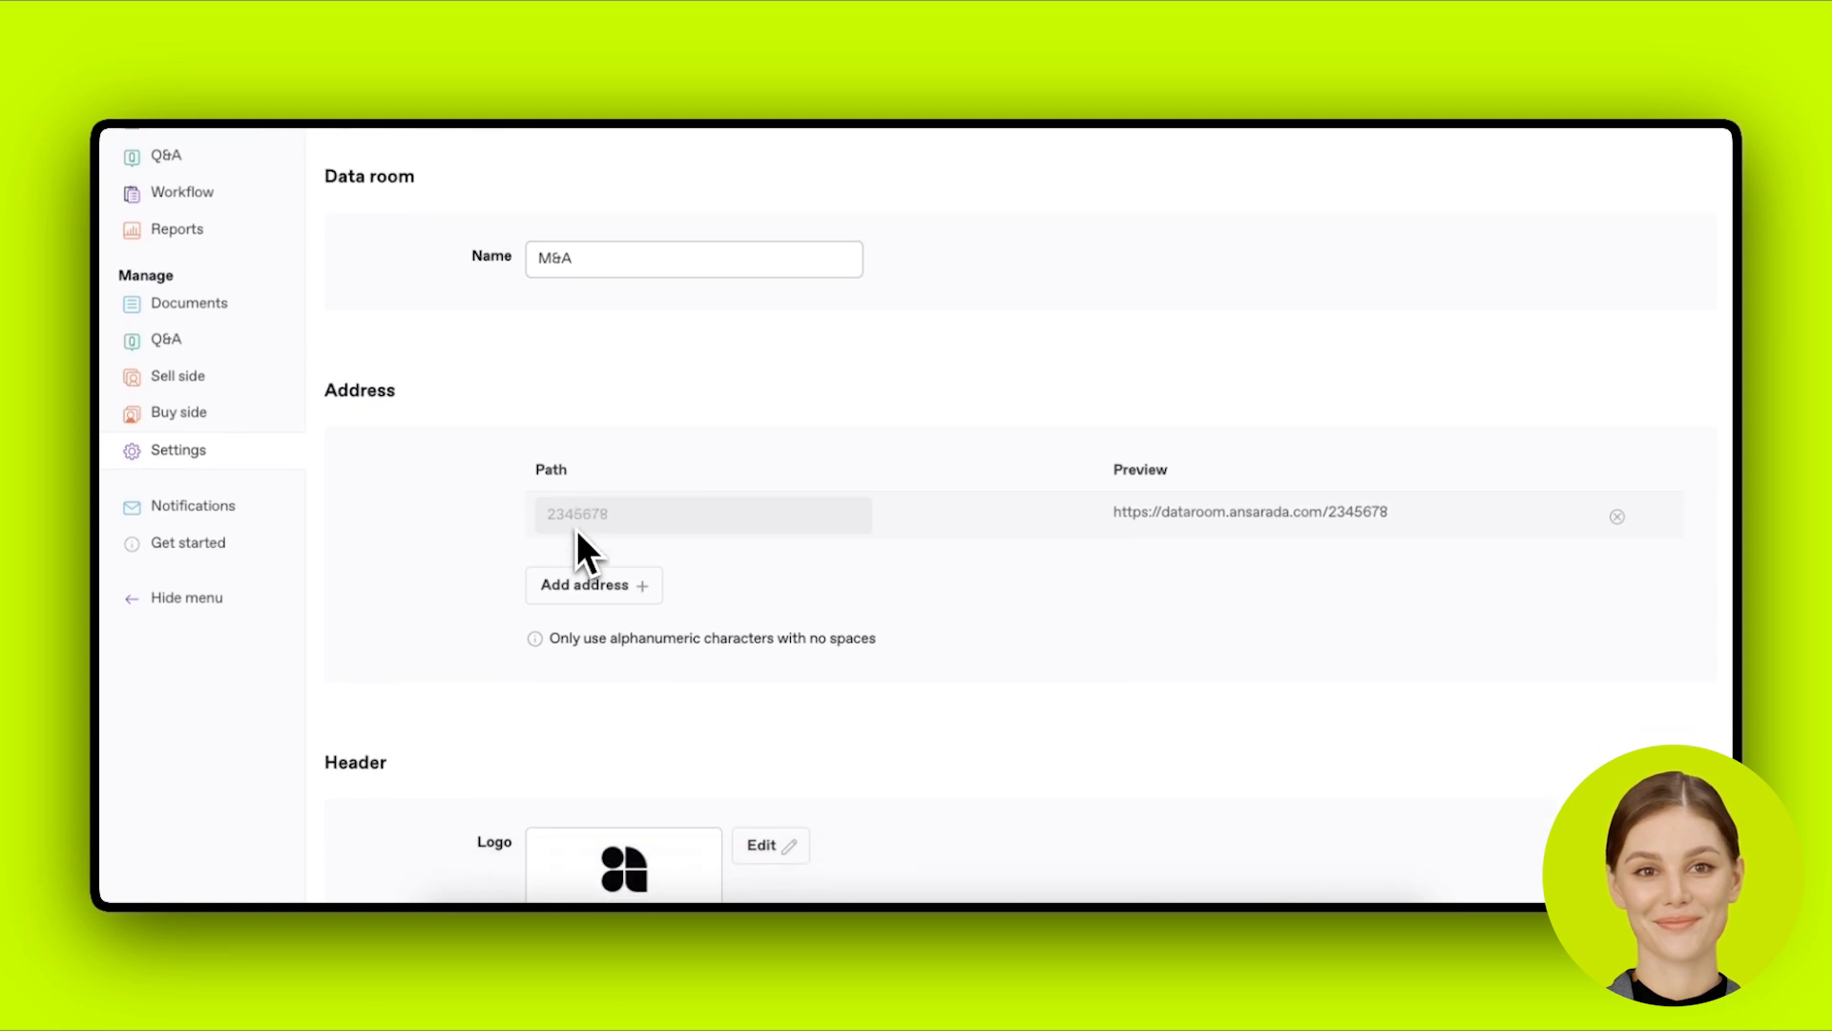
scroll(577, 530, "down", 1)
scroll(576, 529, "down", 4)
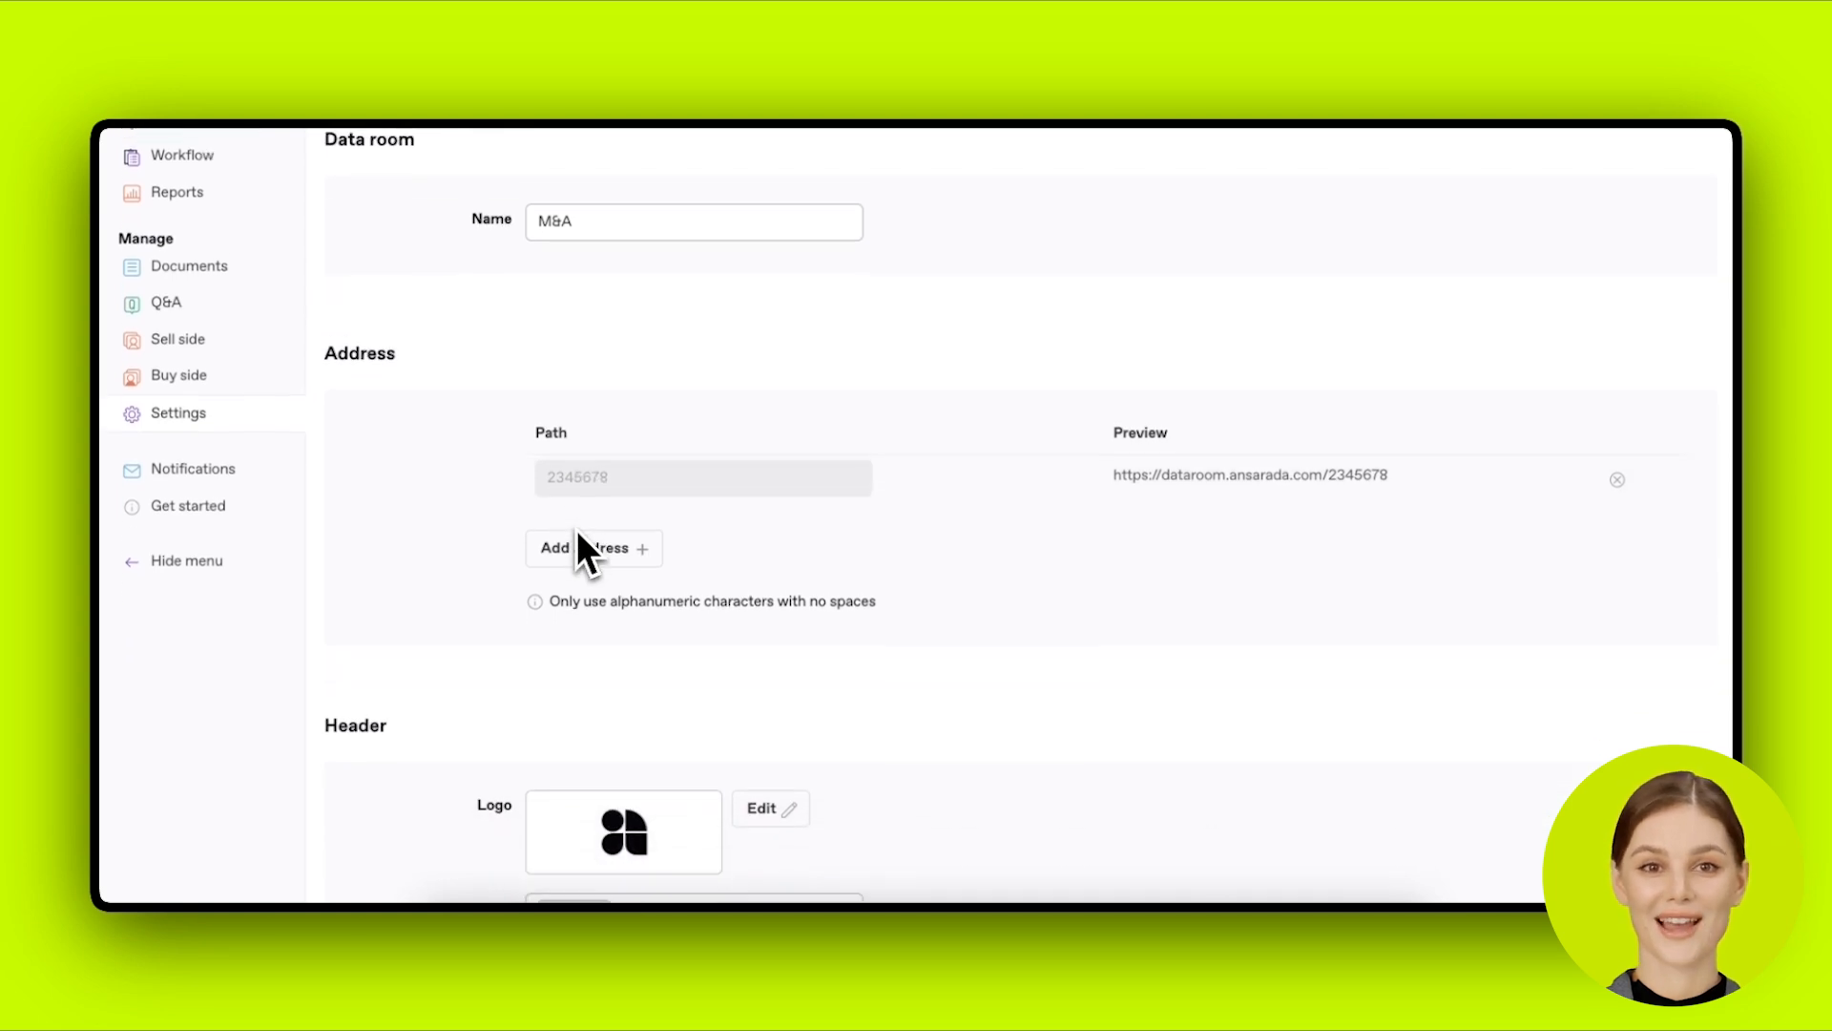
scroll(576, 530, "down", 15)
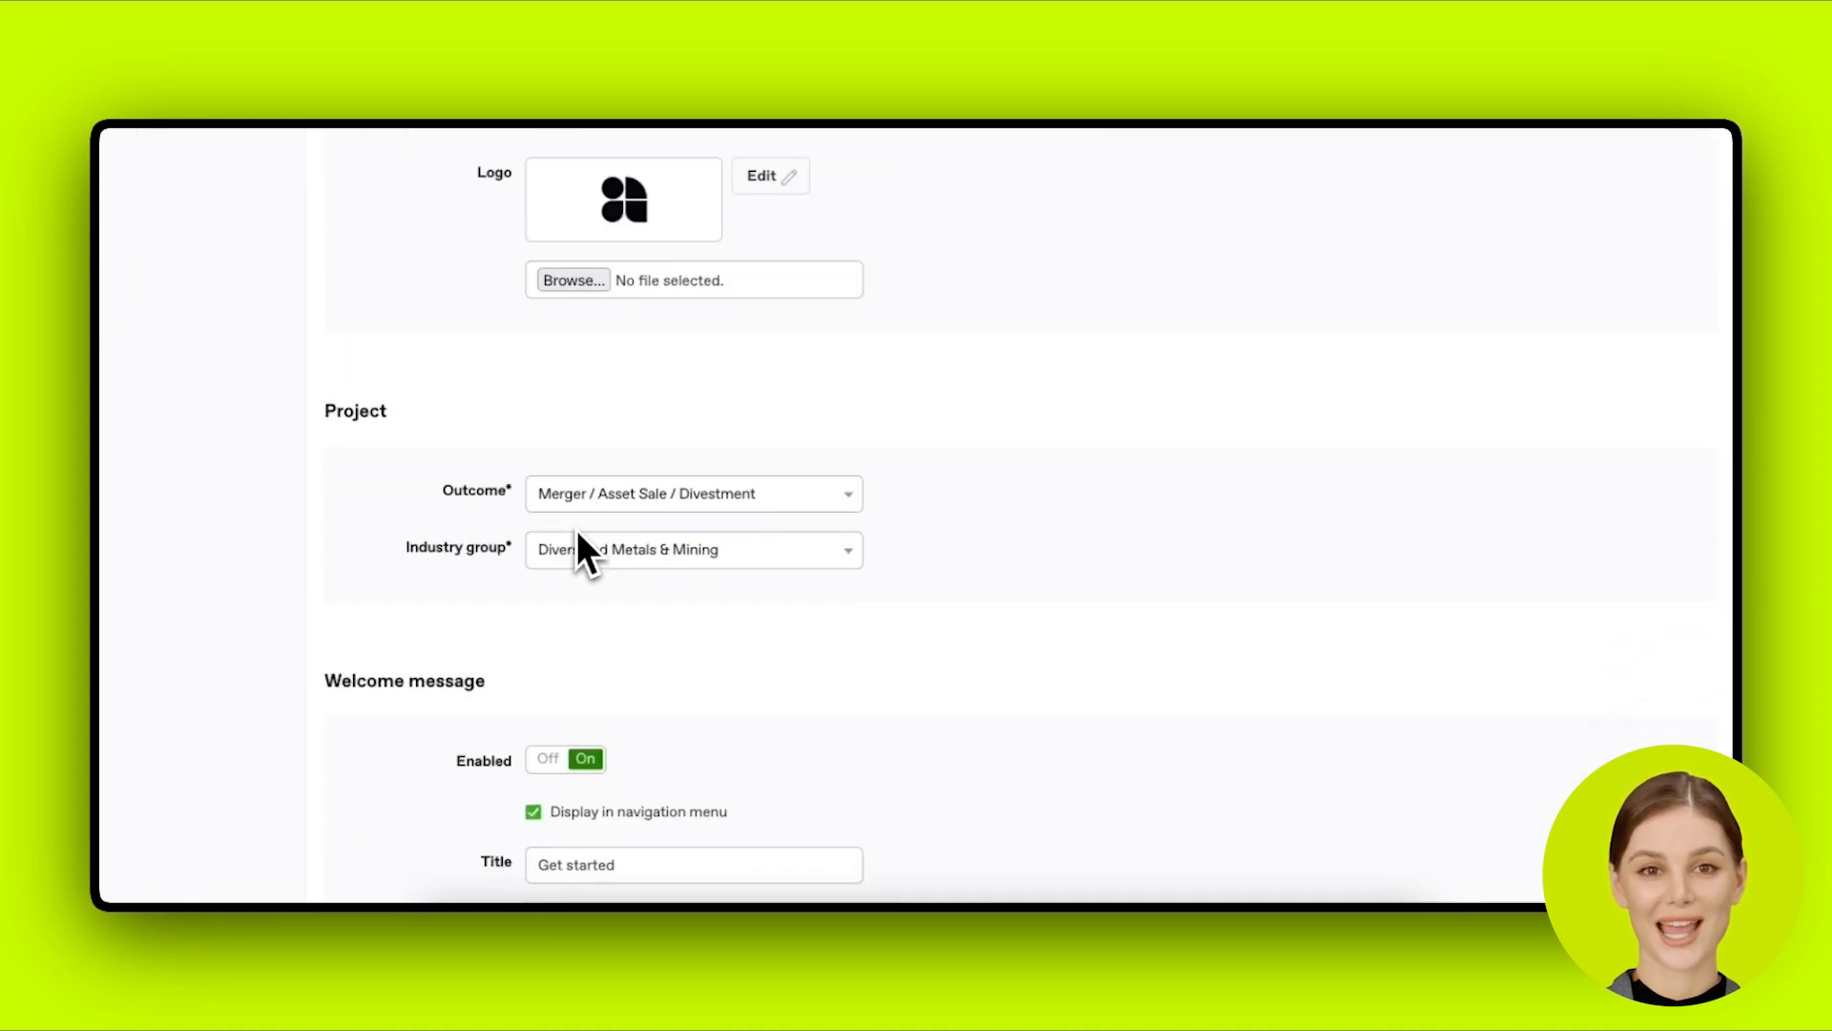
left_click(642, 495)
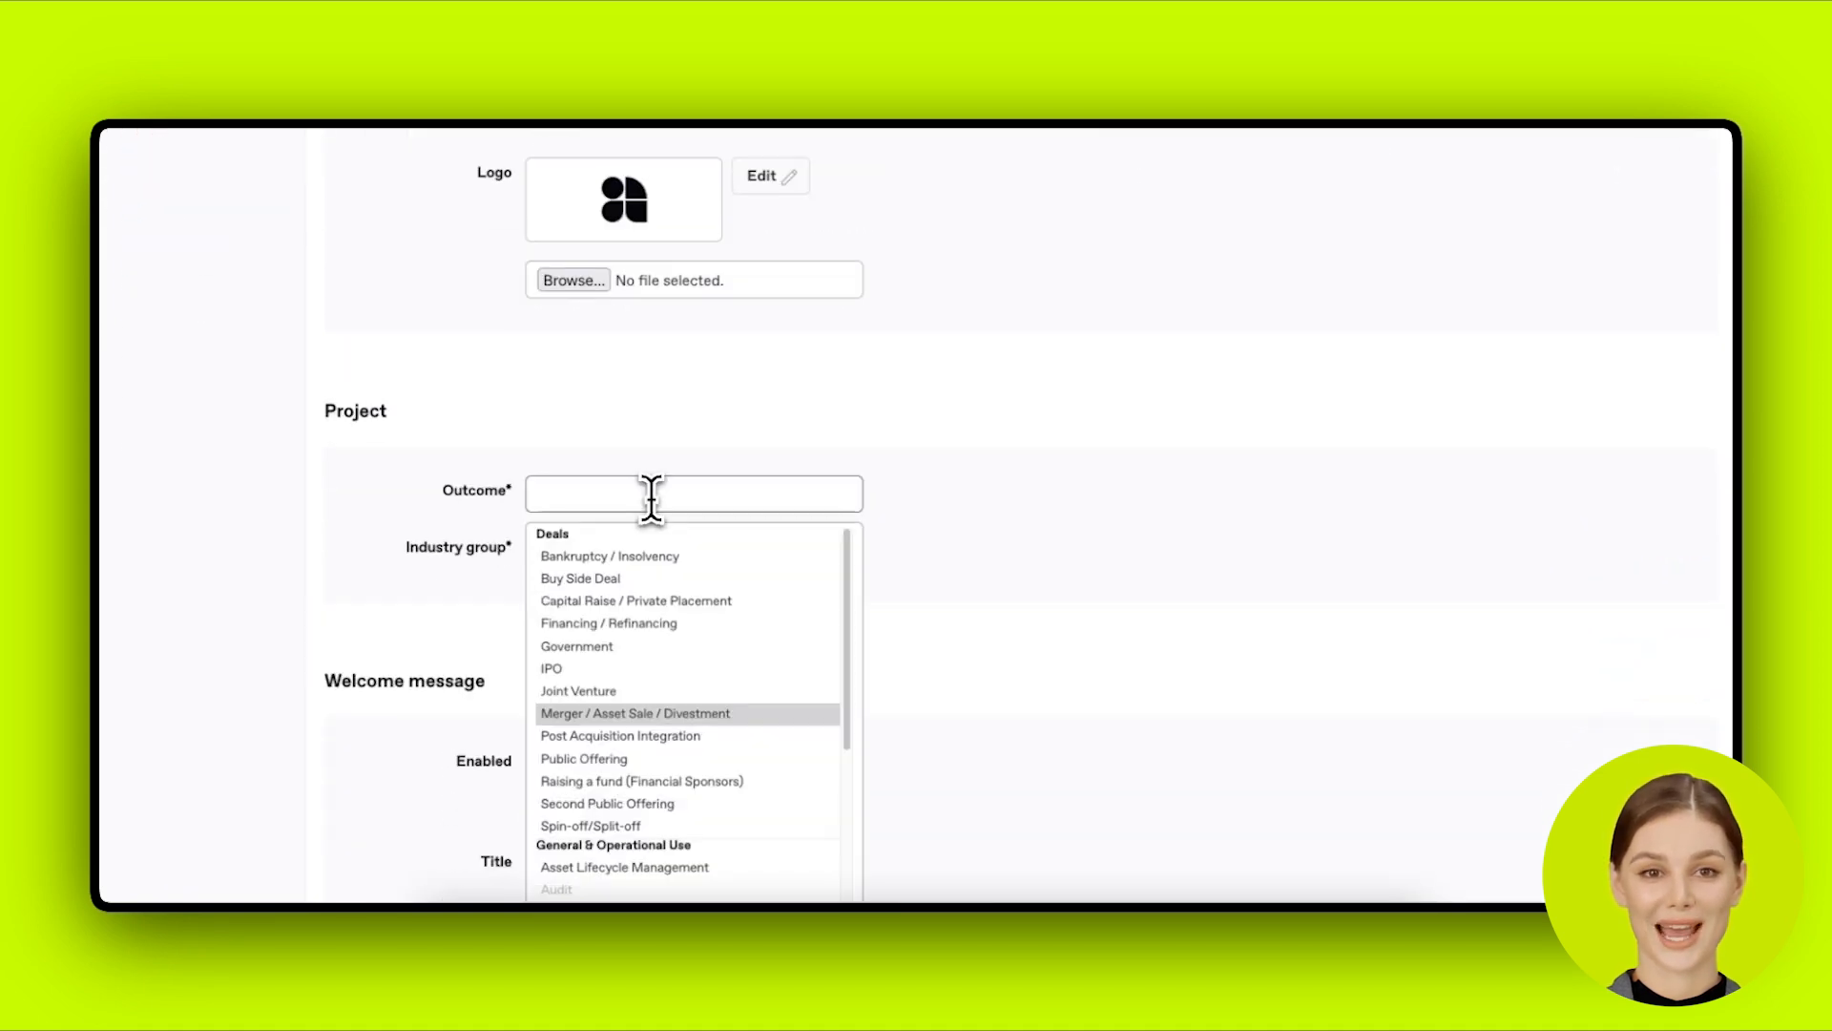
left_click(778, 625)
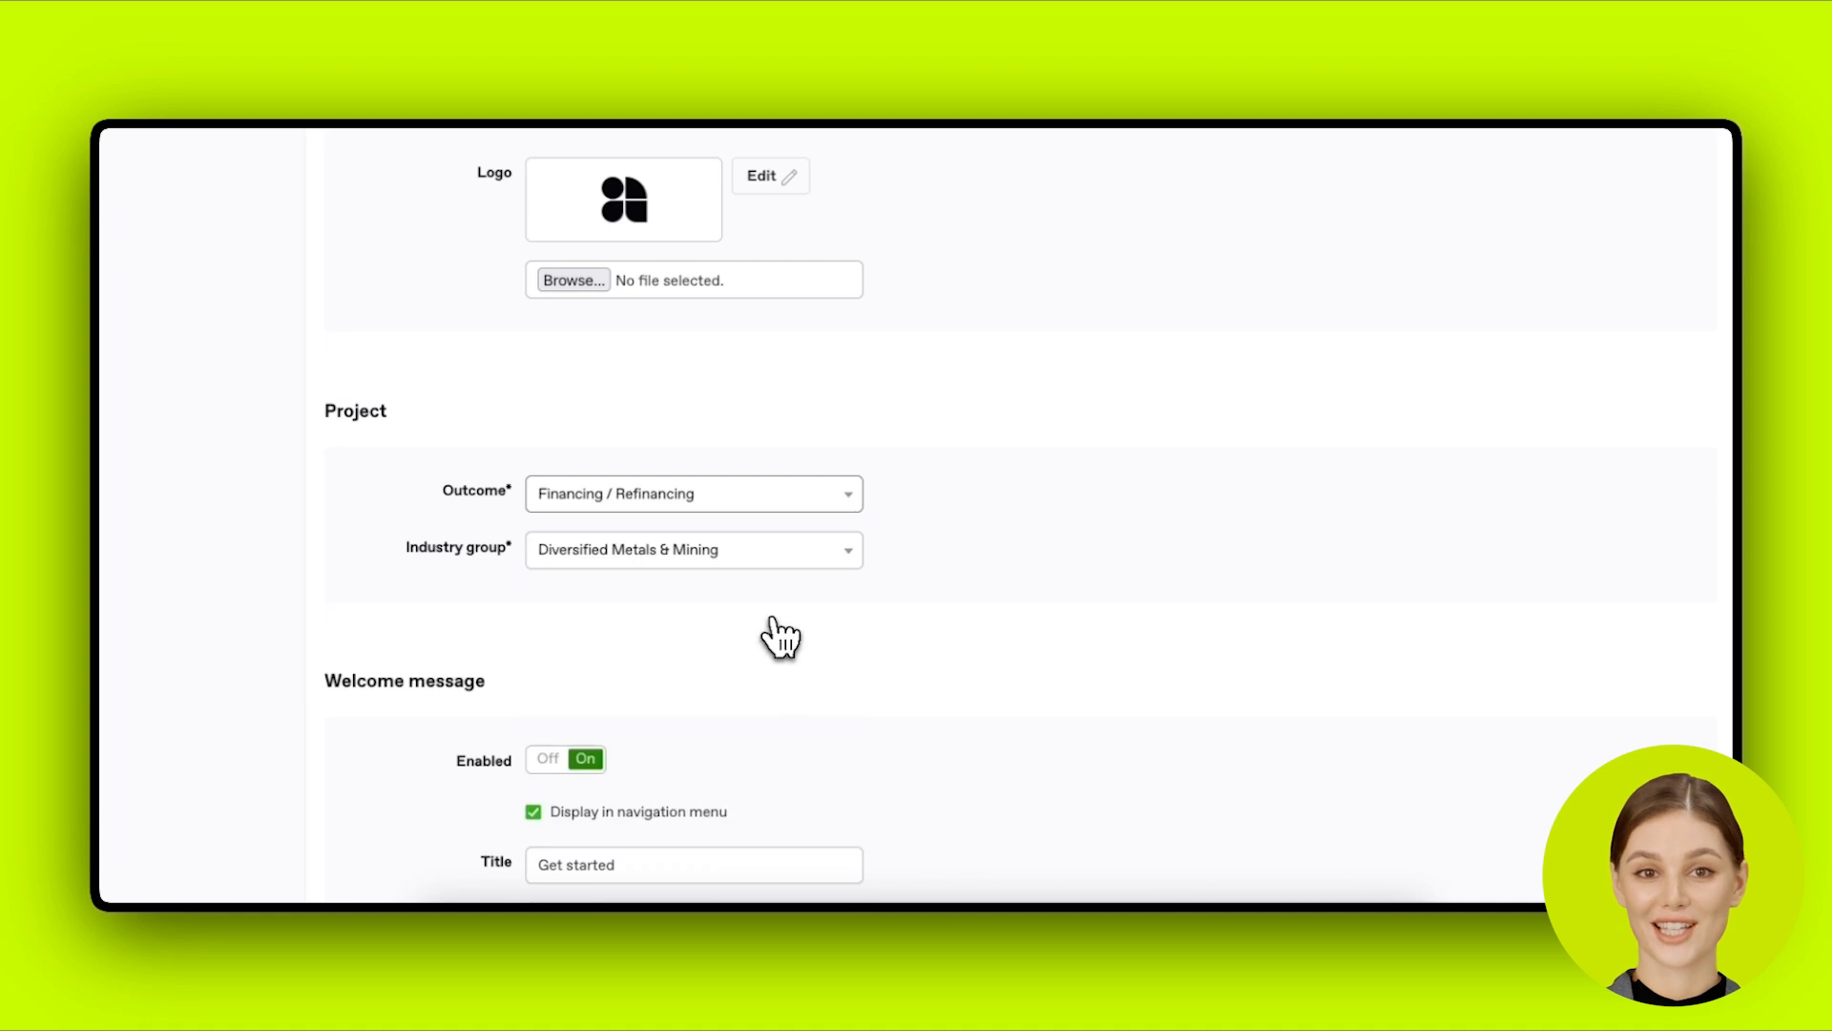
left_click(763, 506)
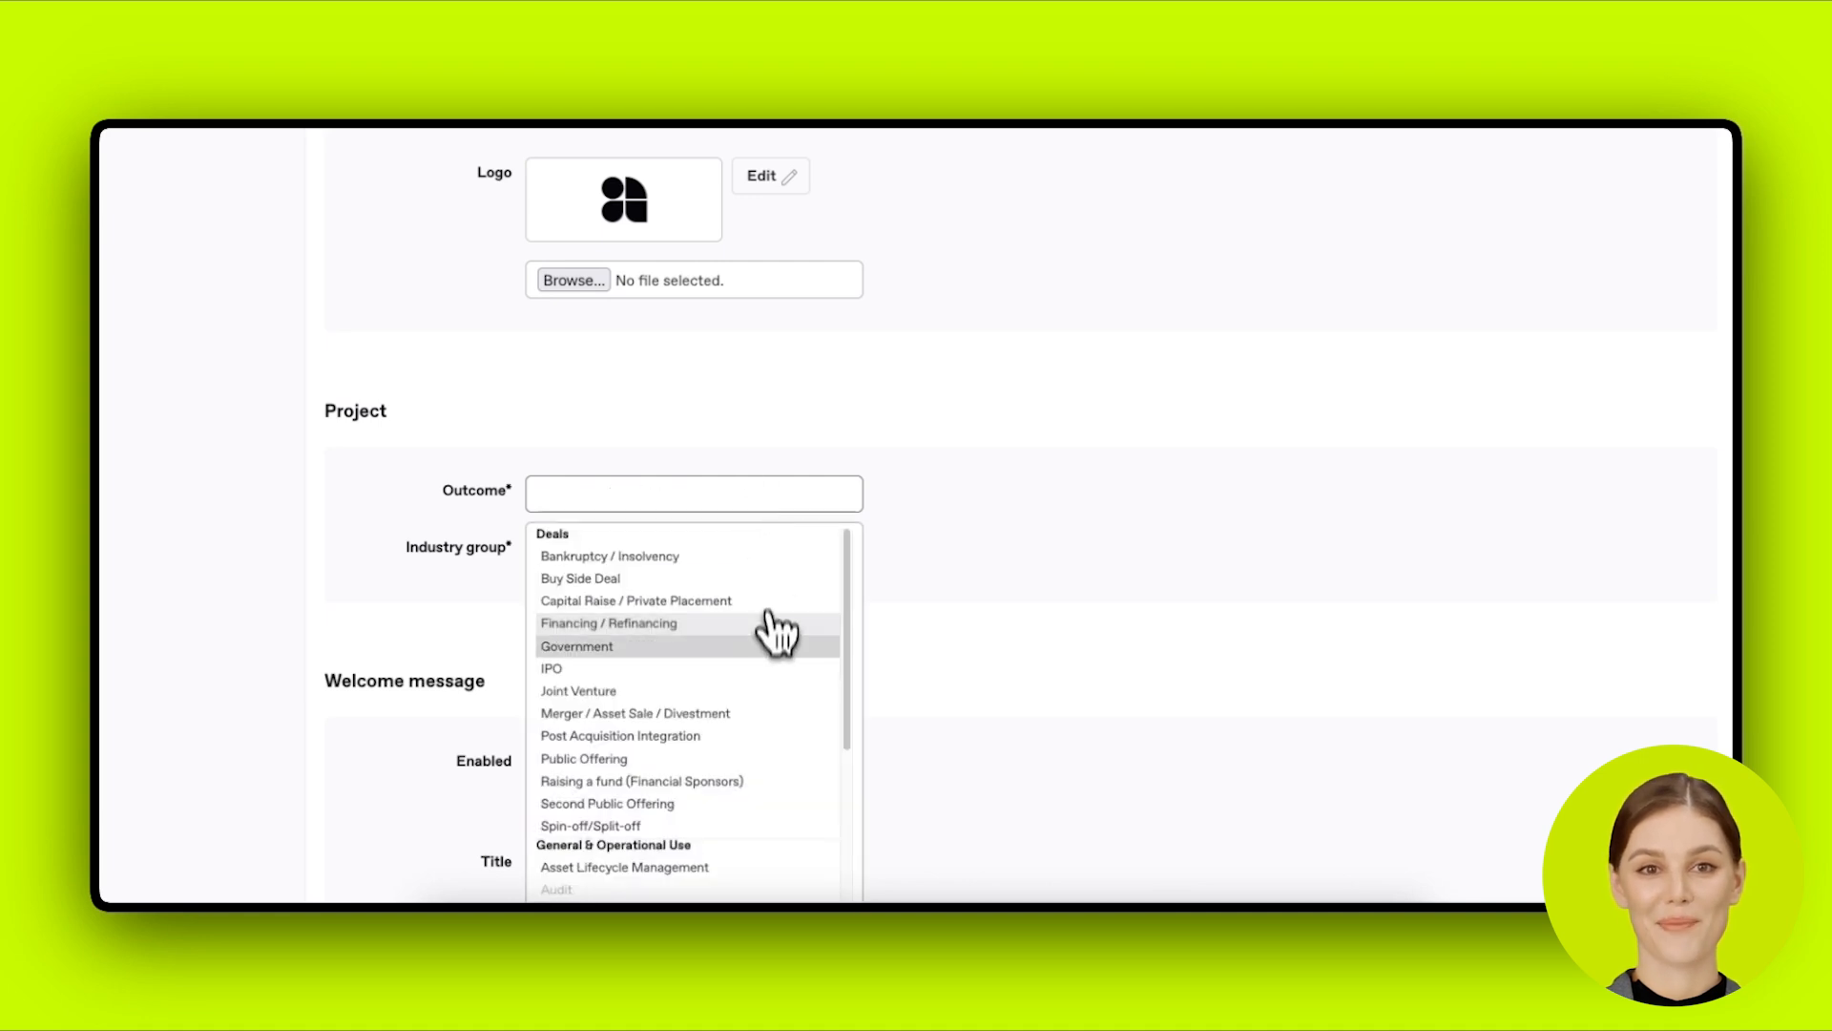
left_click(754, 782)
left_click(785, 558)
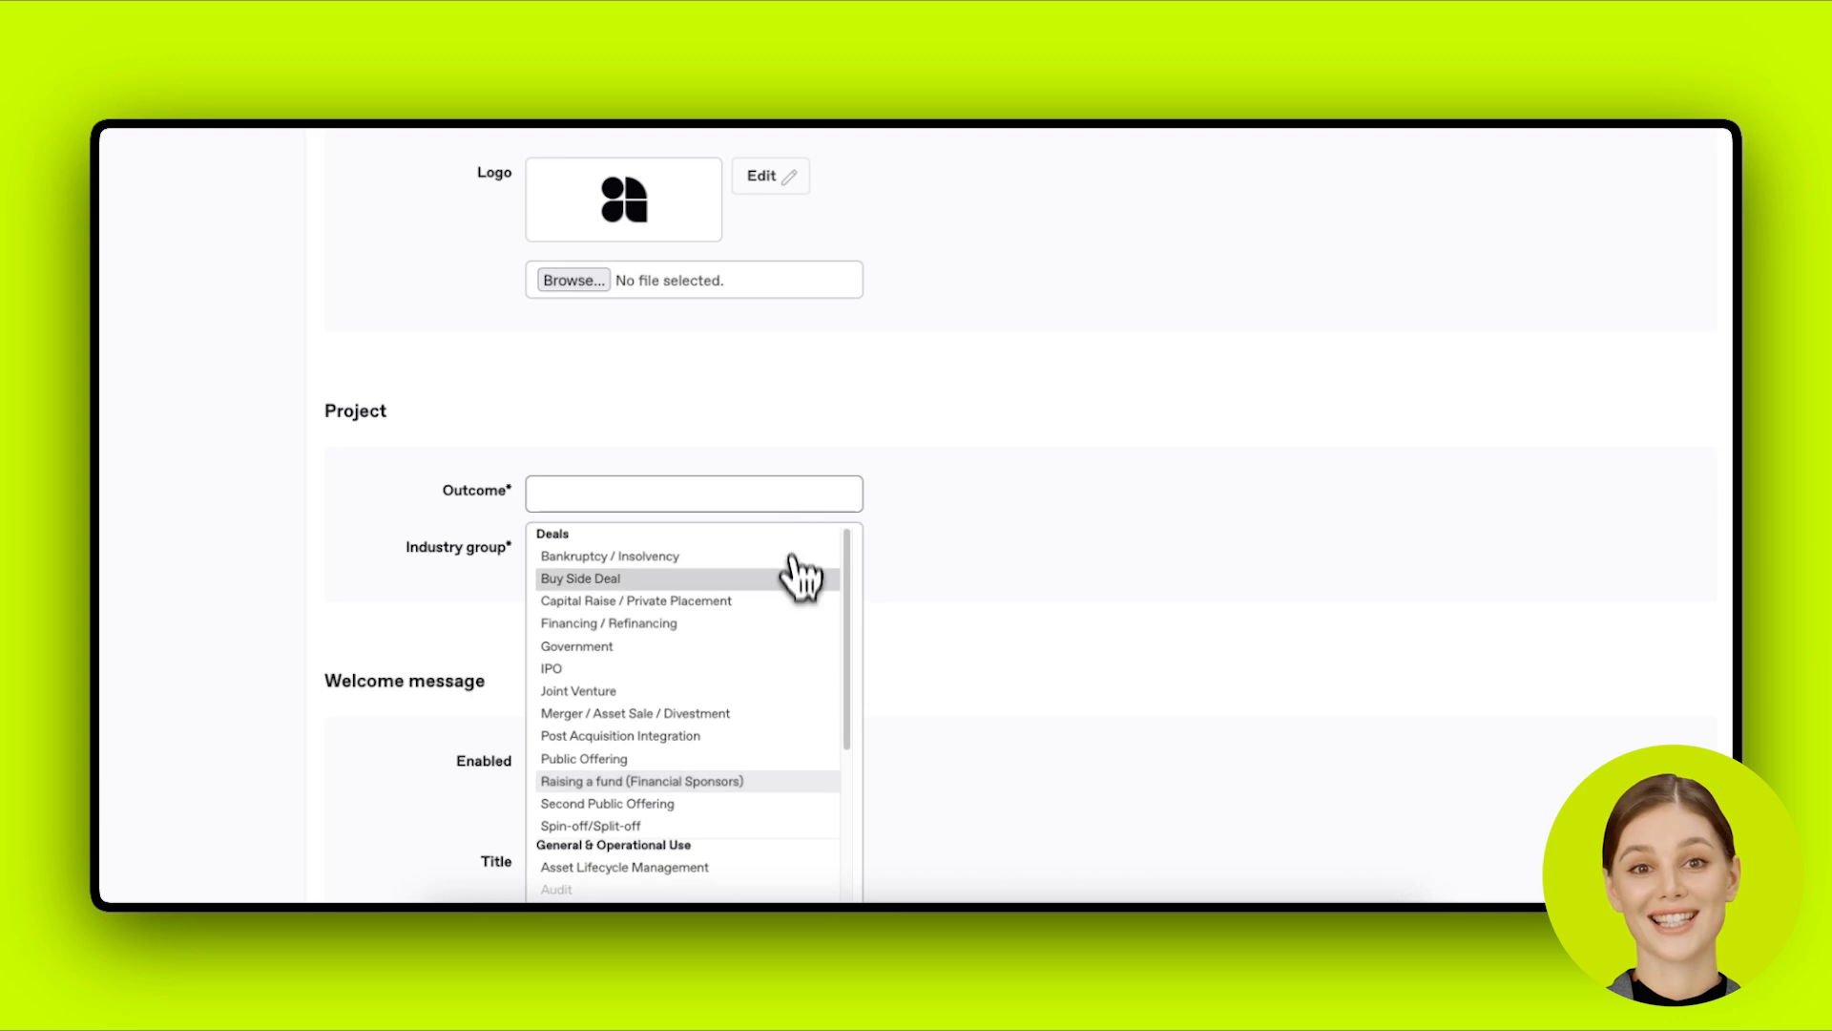
left_click(779, 714)
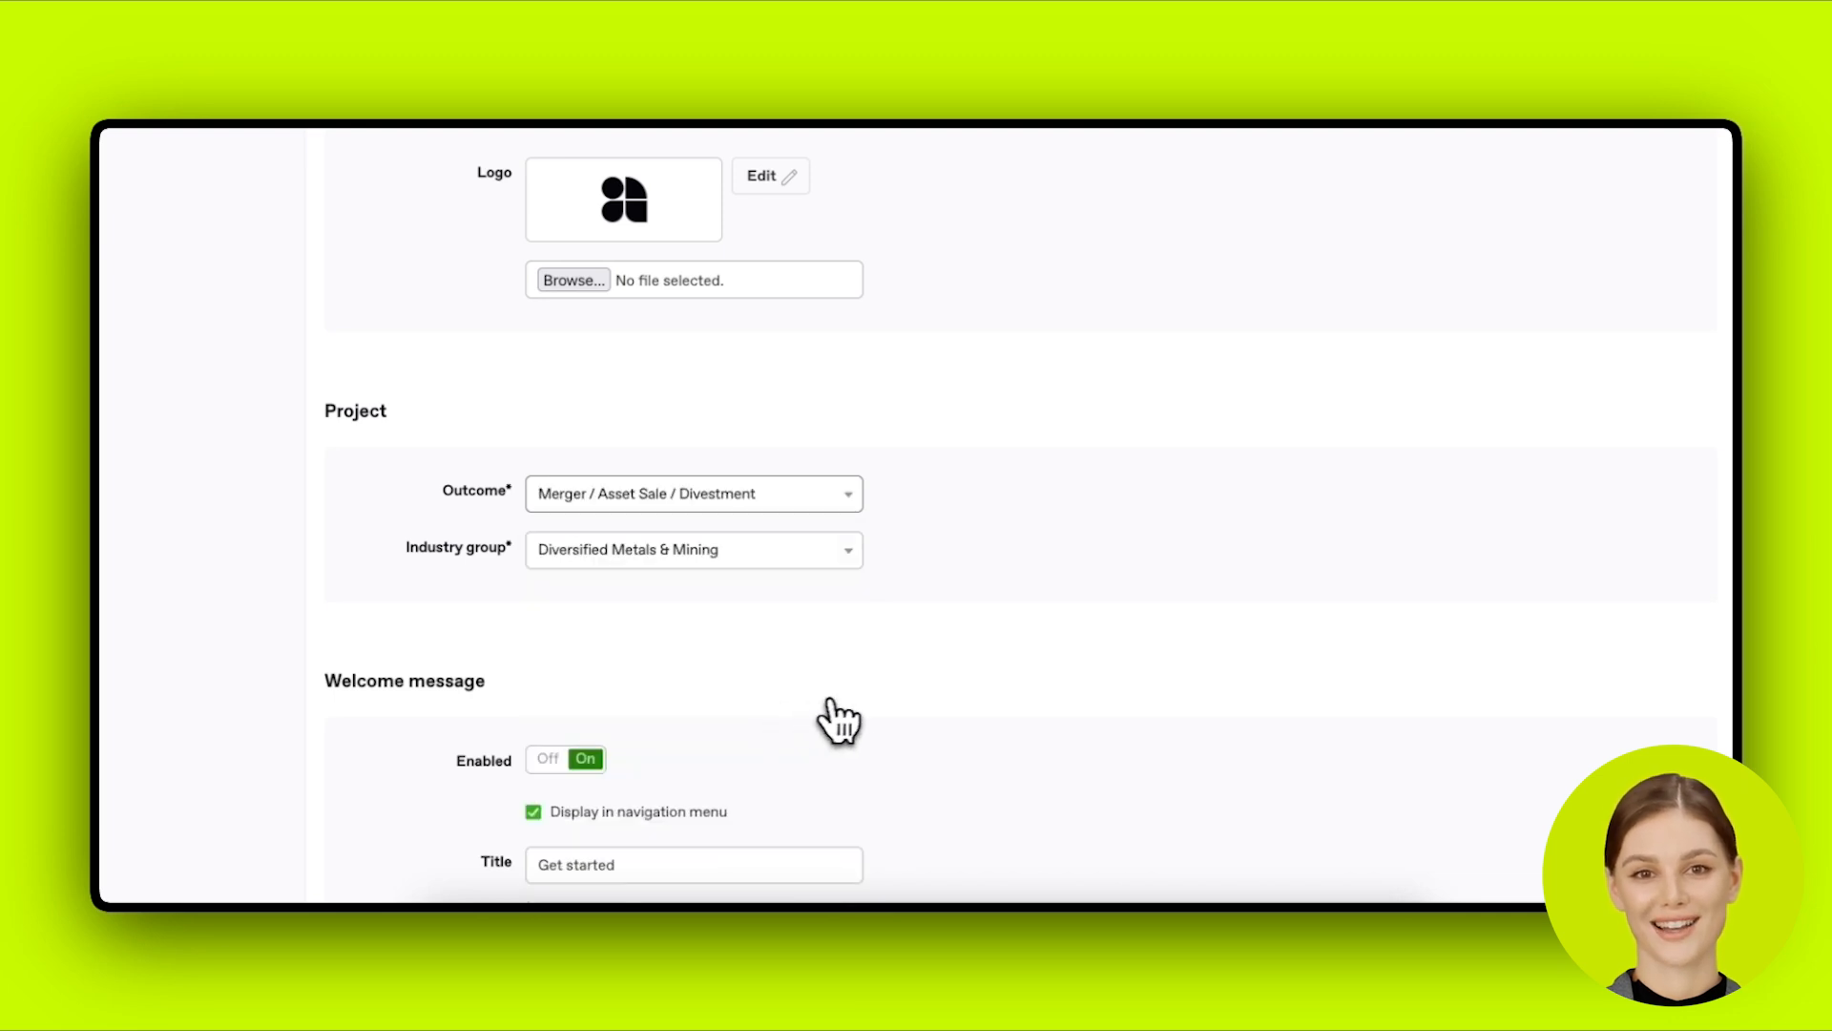
scroll(839, 716, "down", 2)
scroll(871, 701, "down", 4)
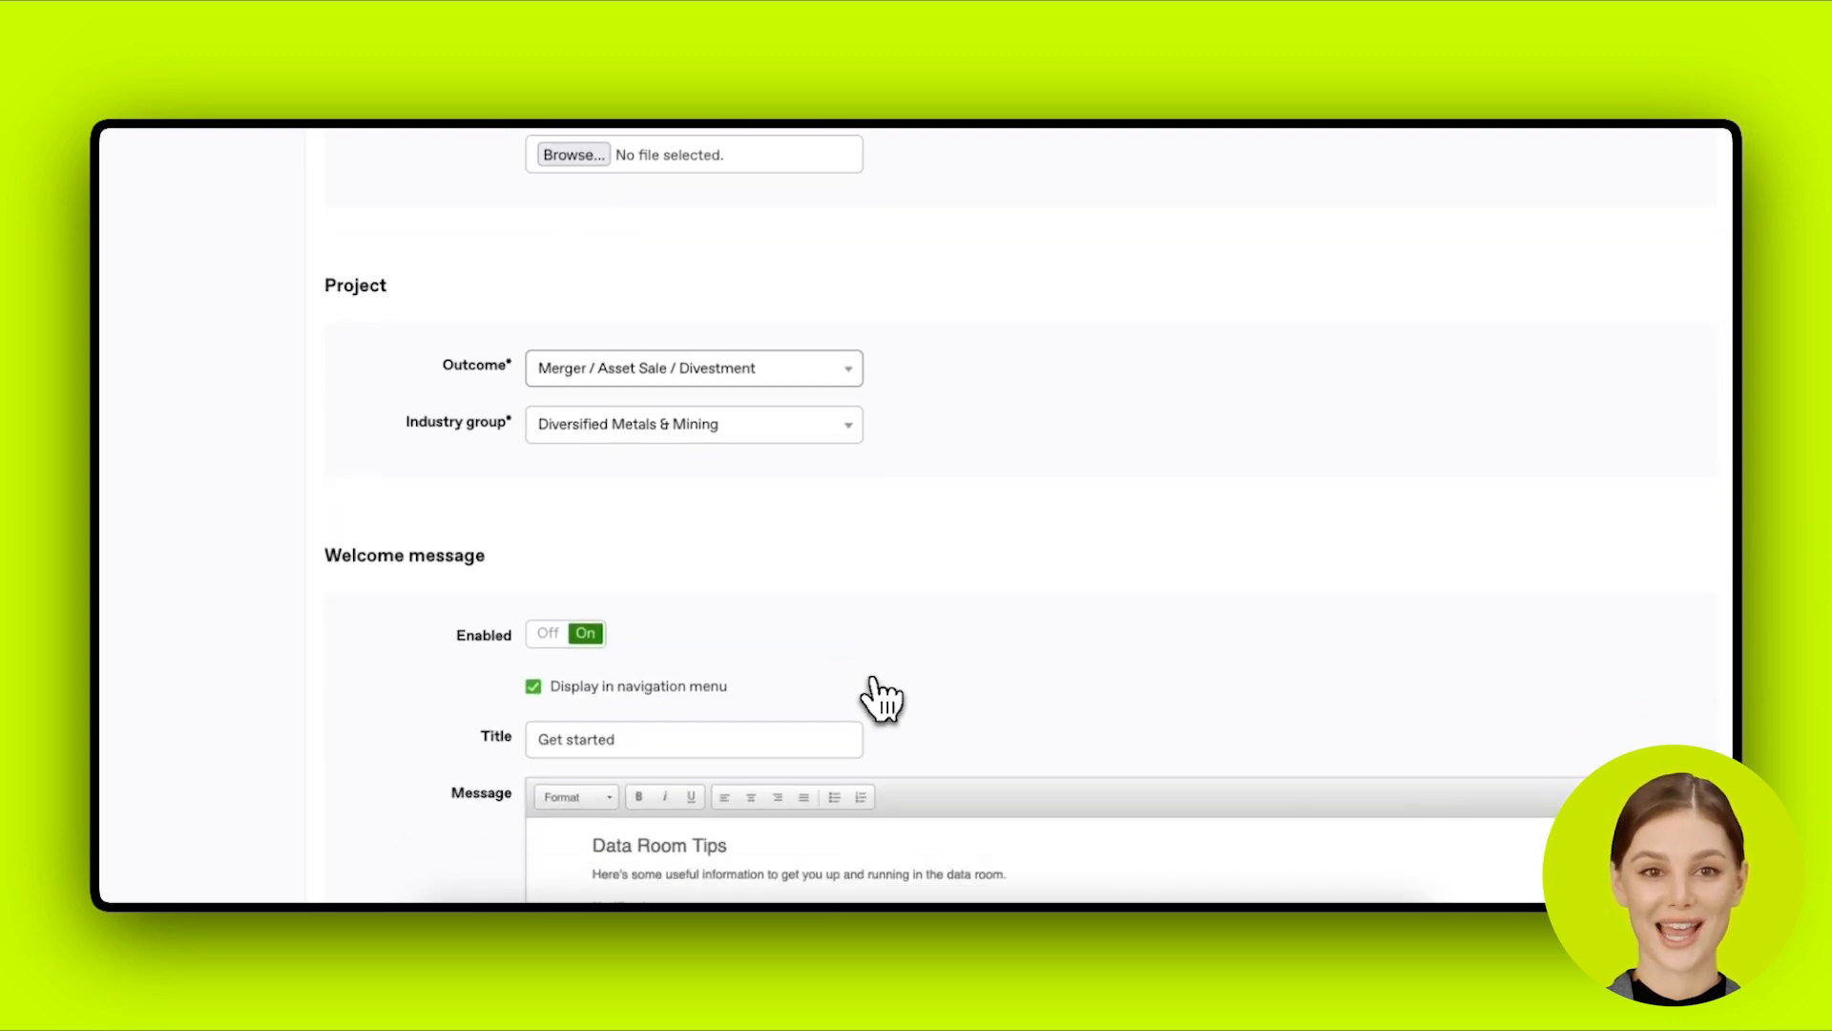
scroll(882, 696, "down", 1)
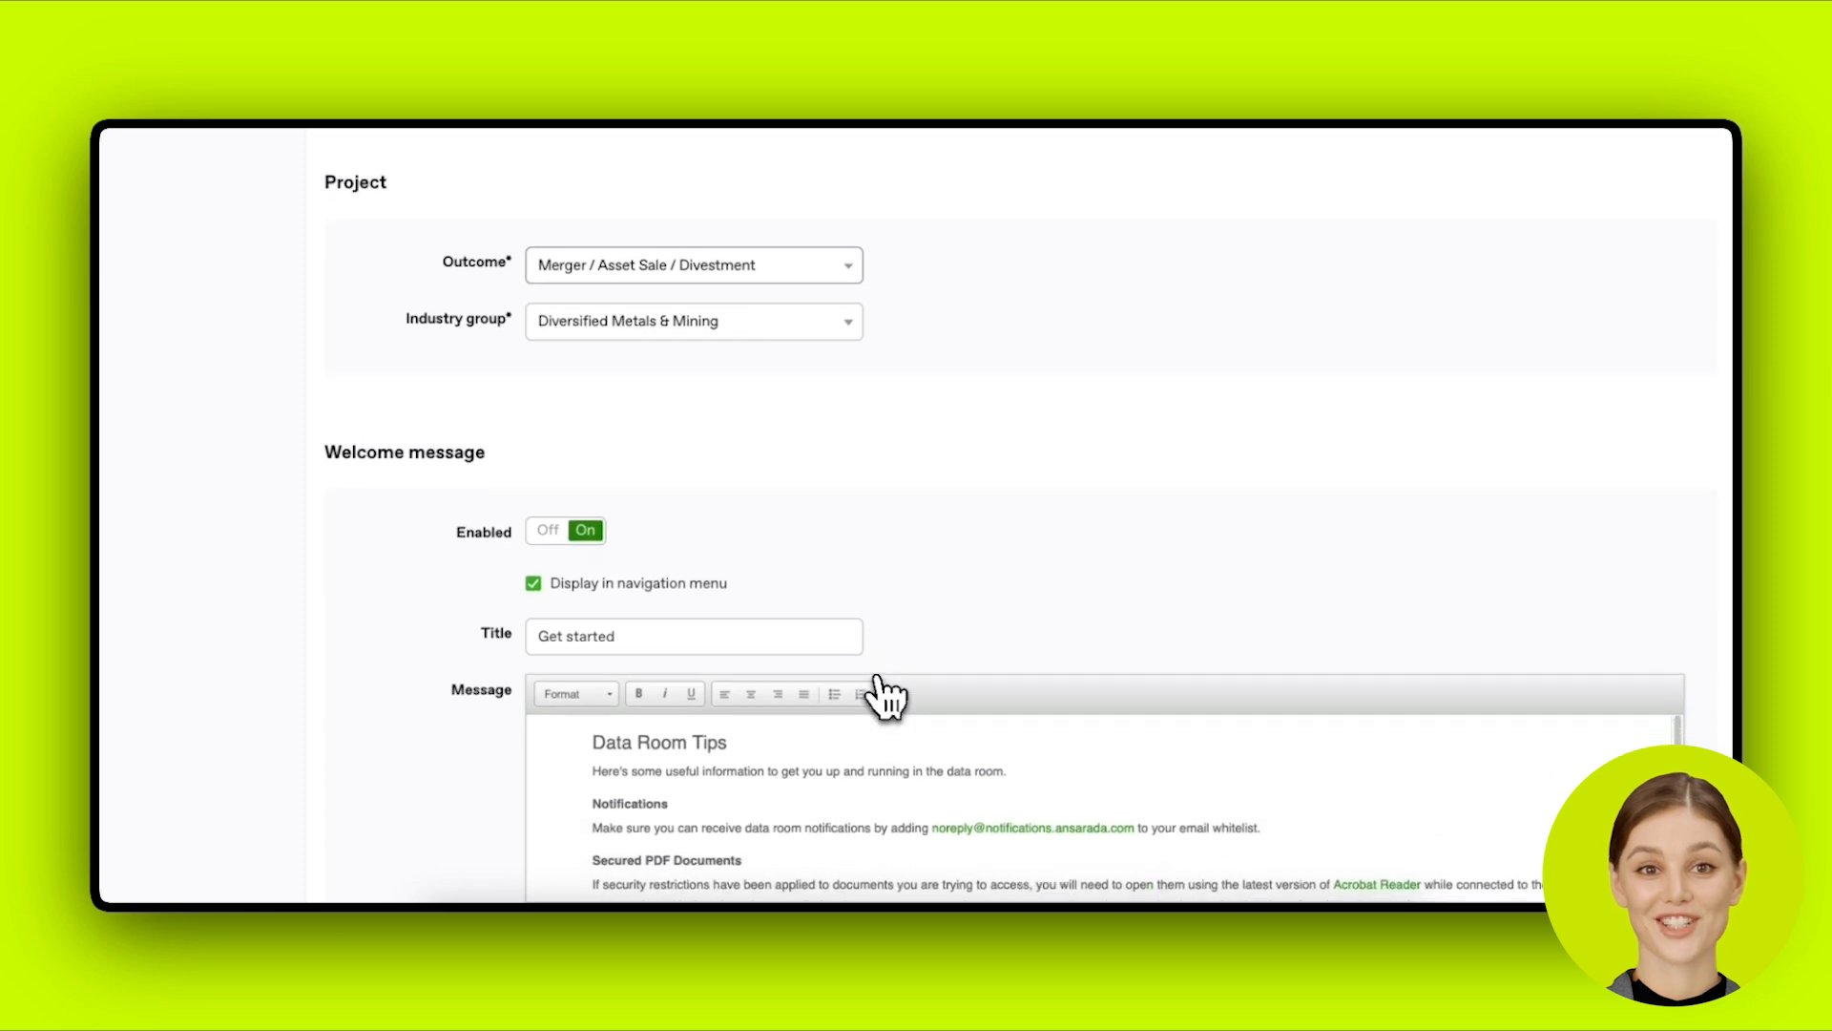
scroll(878, 689, "down", 1)
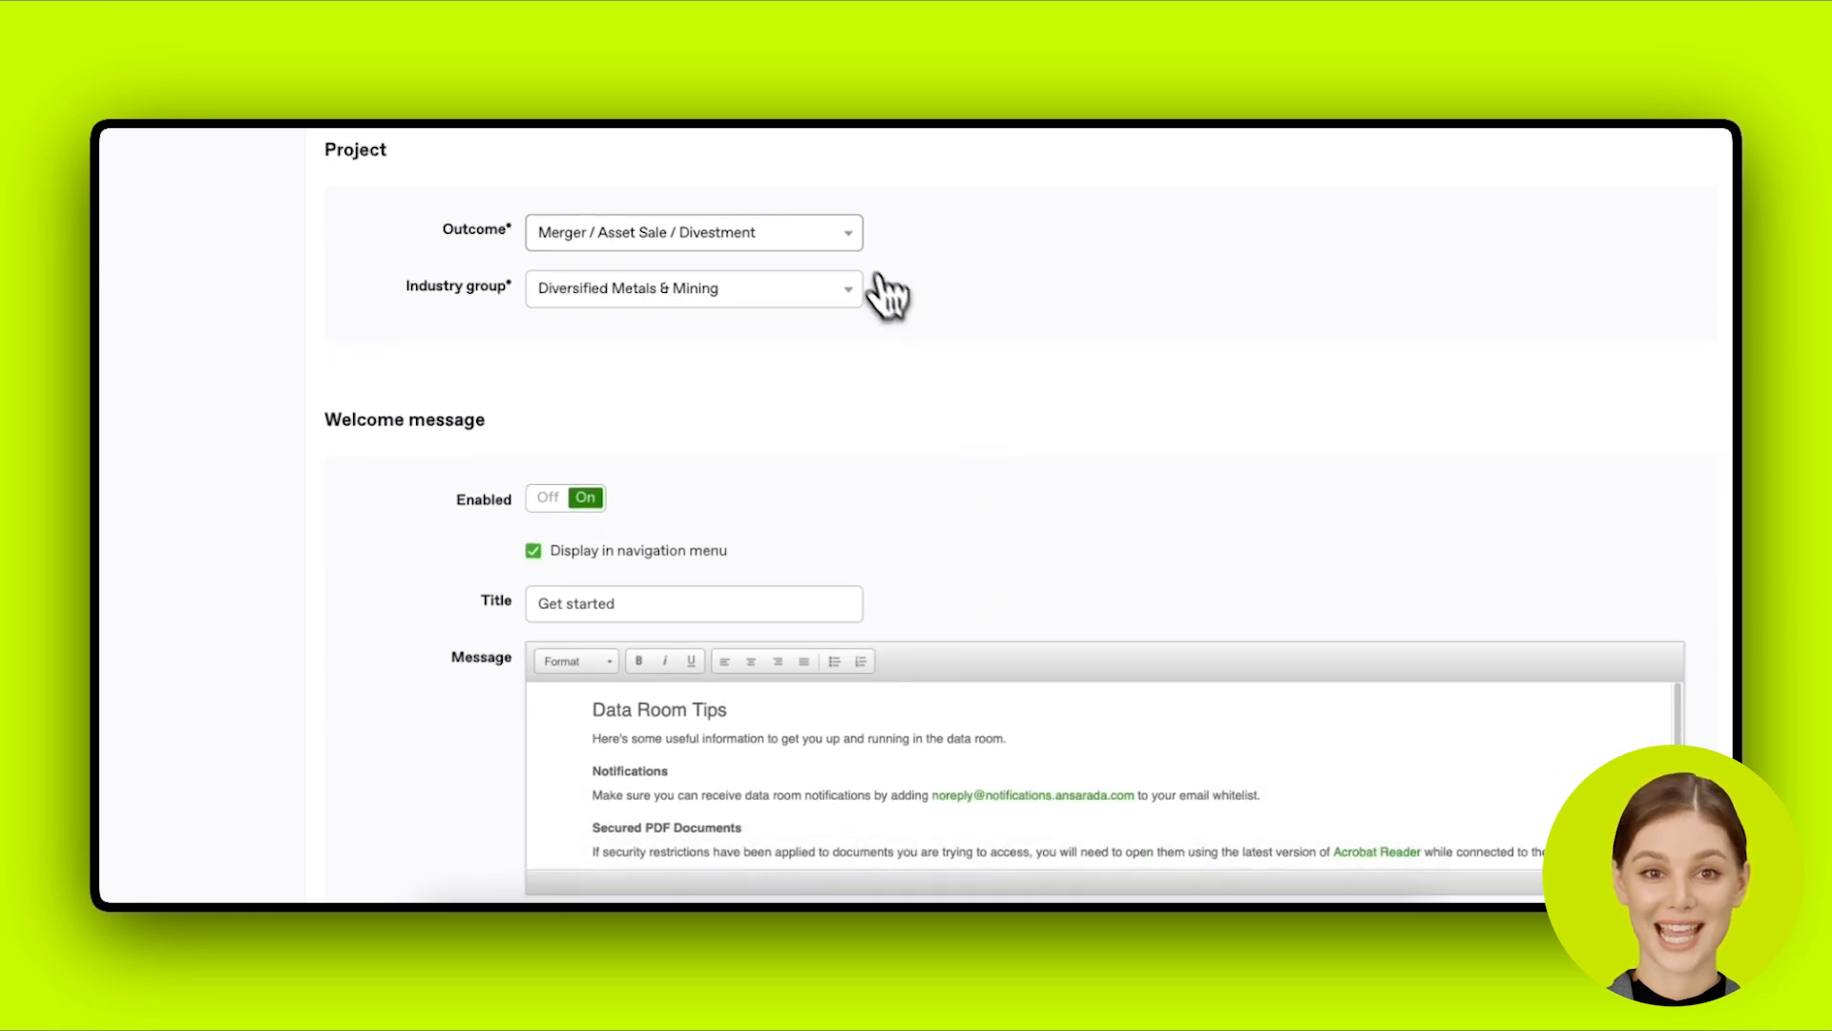
scroll(885, 292, "down", 1)
scroll(884, 269, "down", 5)
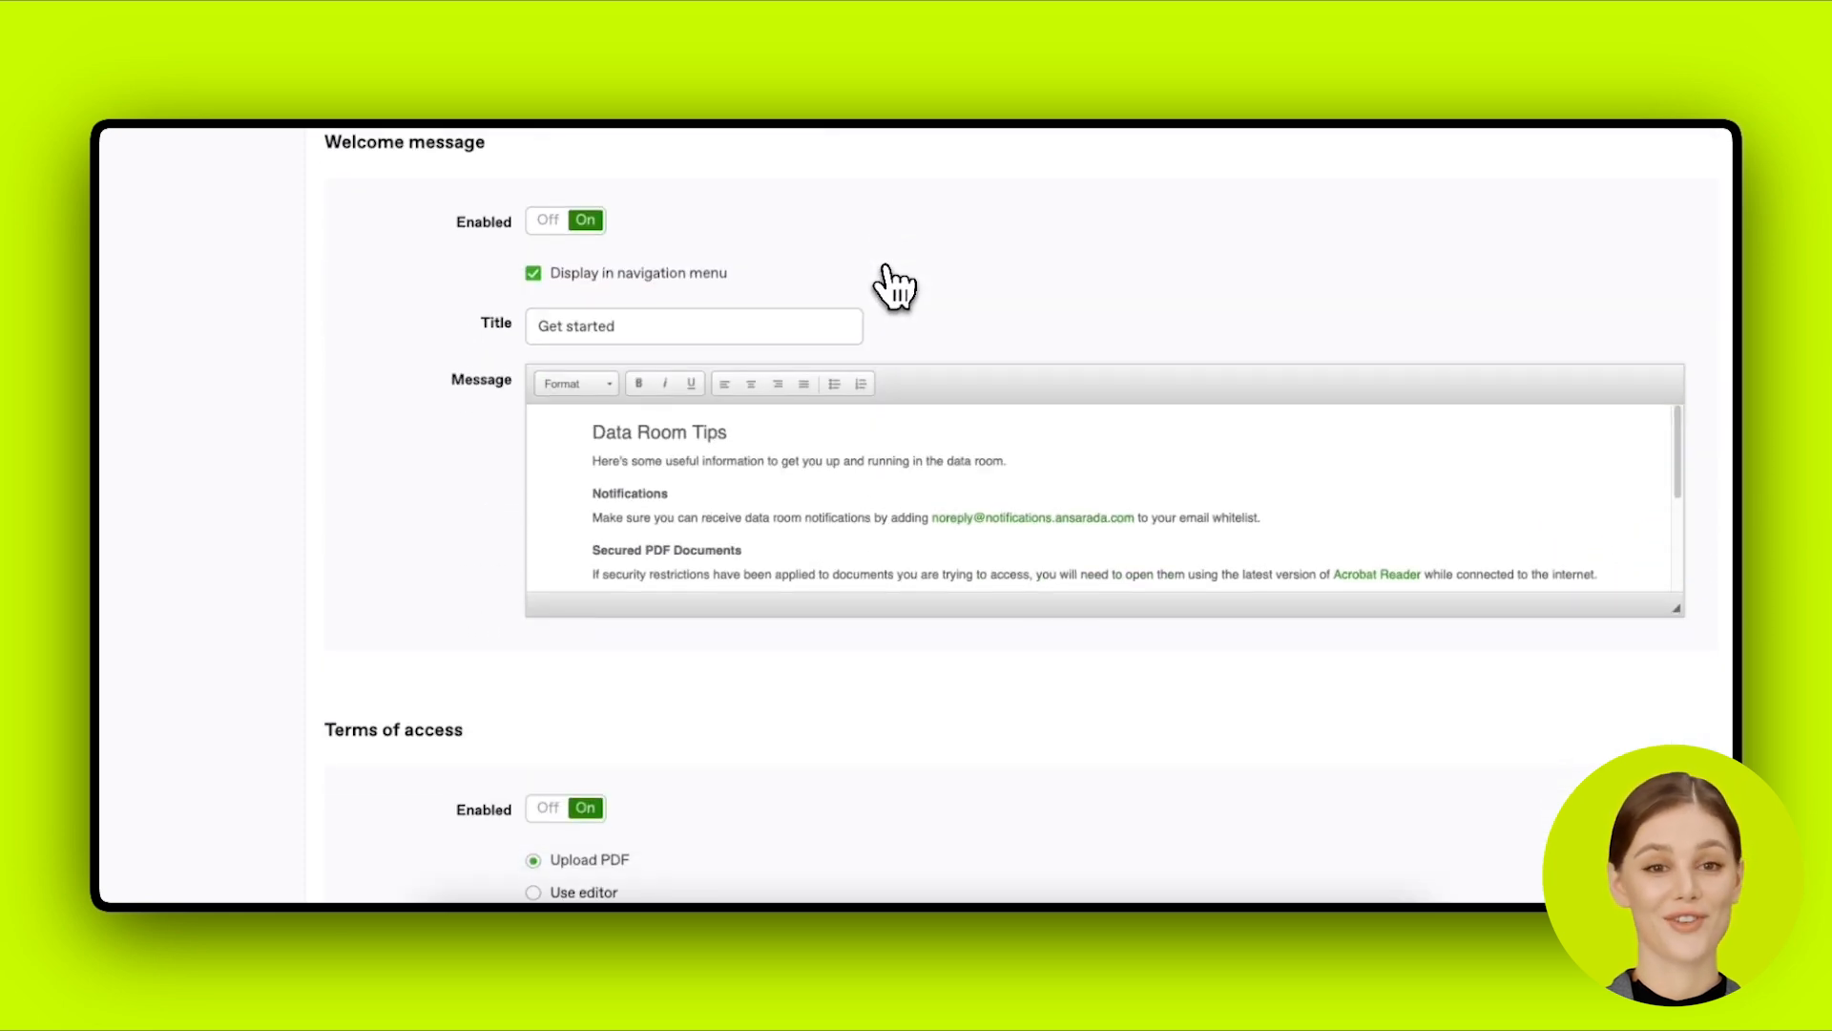
scroll(895, 286, "down", 4)
scroll(884, 287, "down", 3)
Step: Keep terms of access required and delivered as an uploaded PDF rather than editor text
scroll(834, 478, "down", 2)
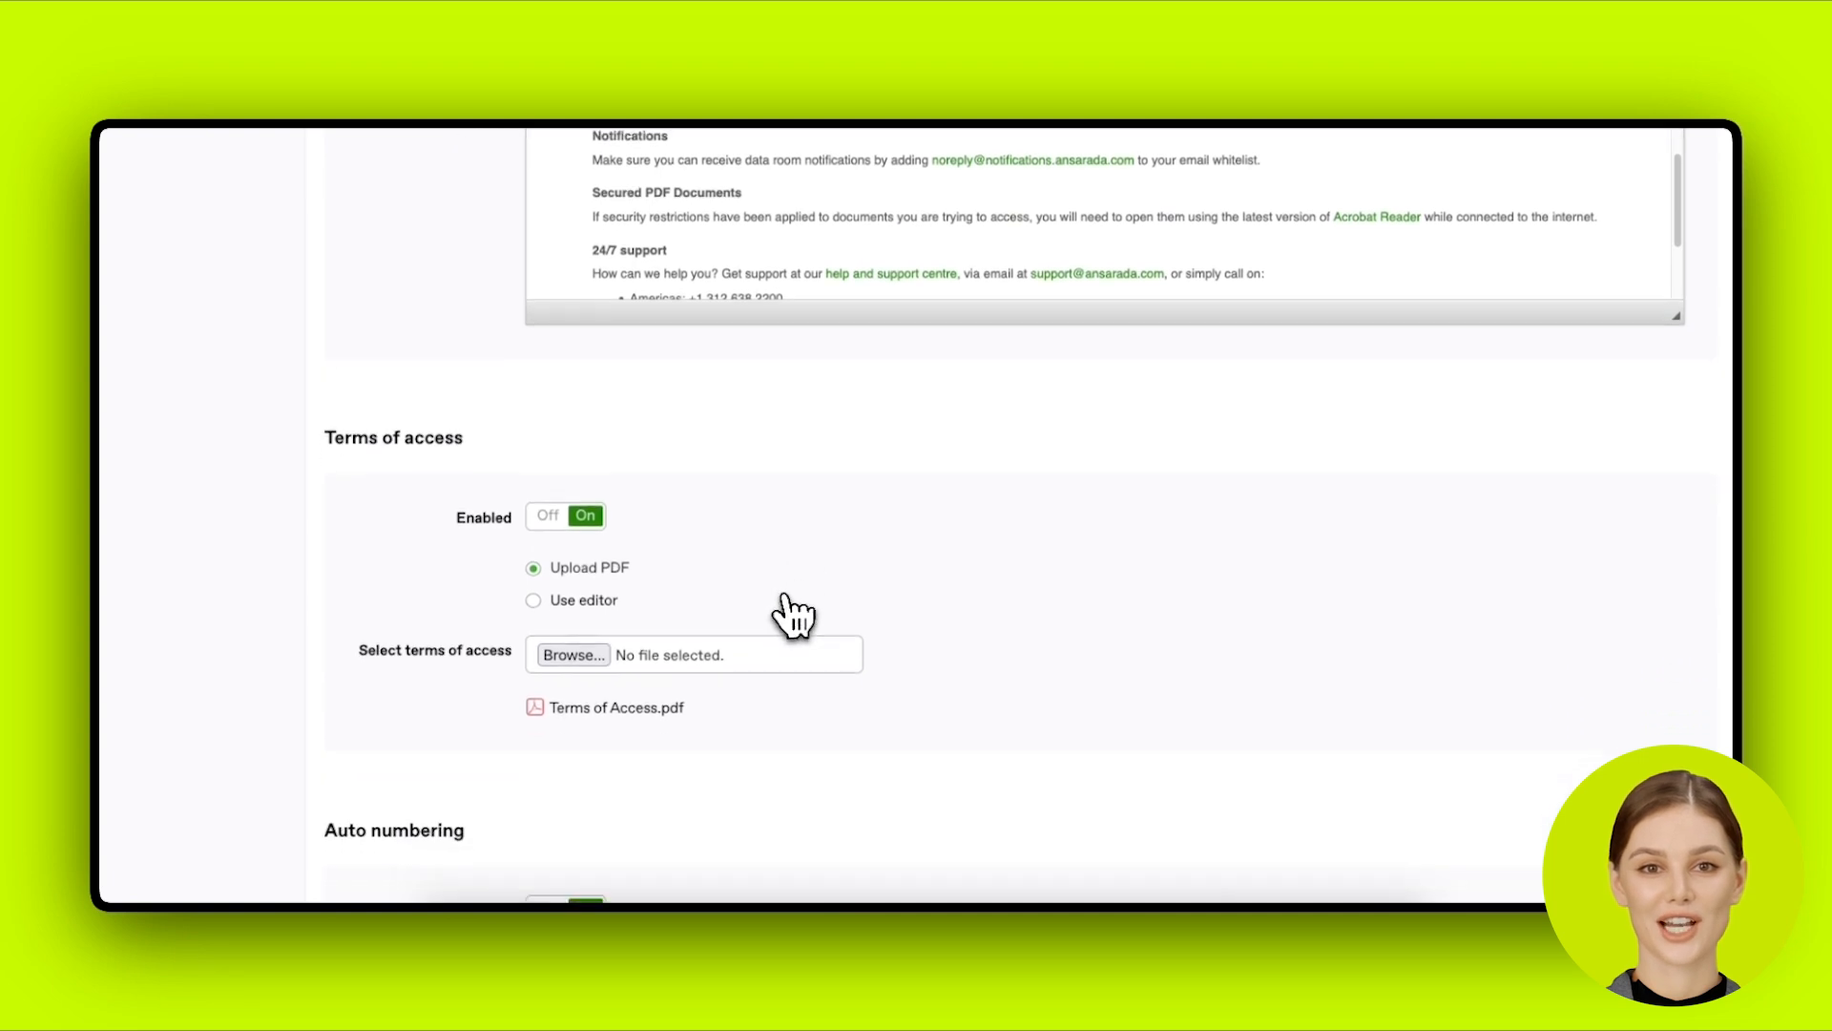
left_click(540, 518)
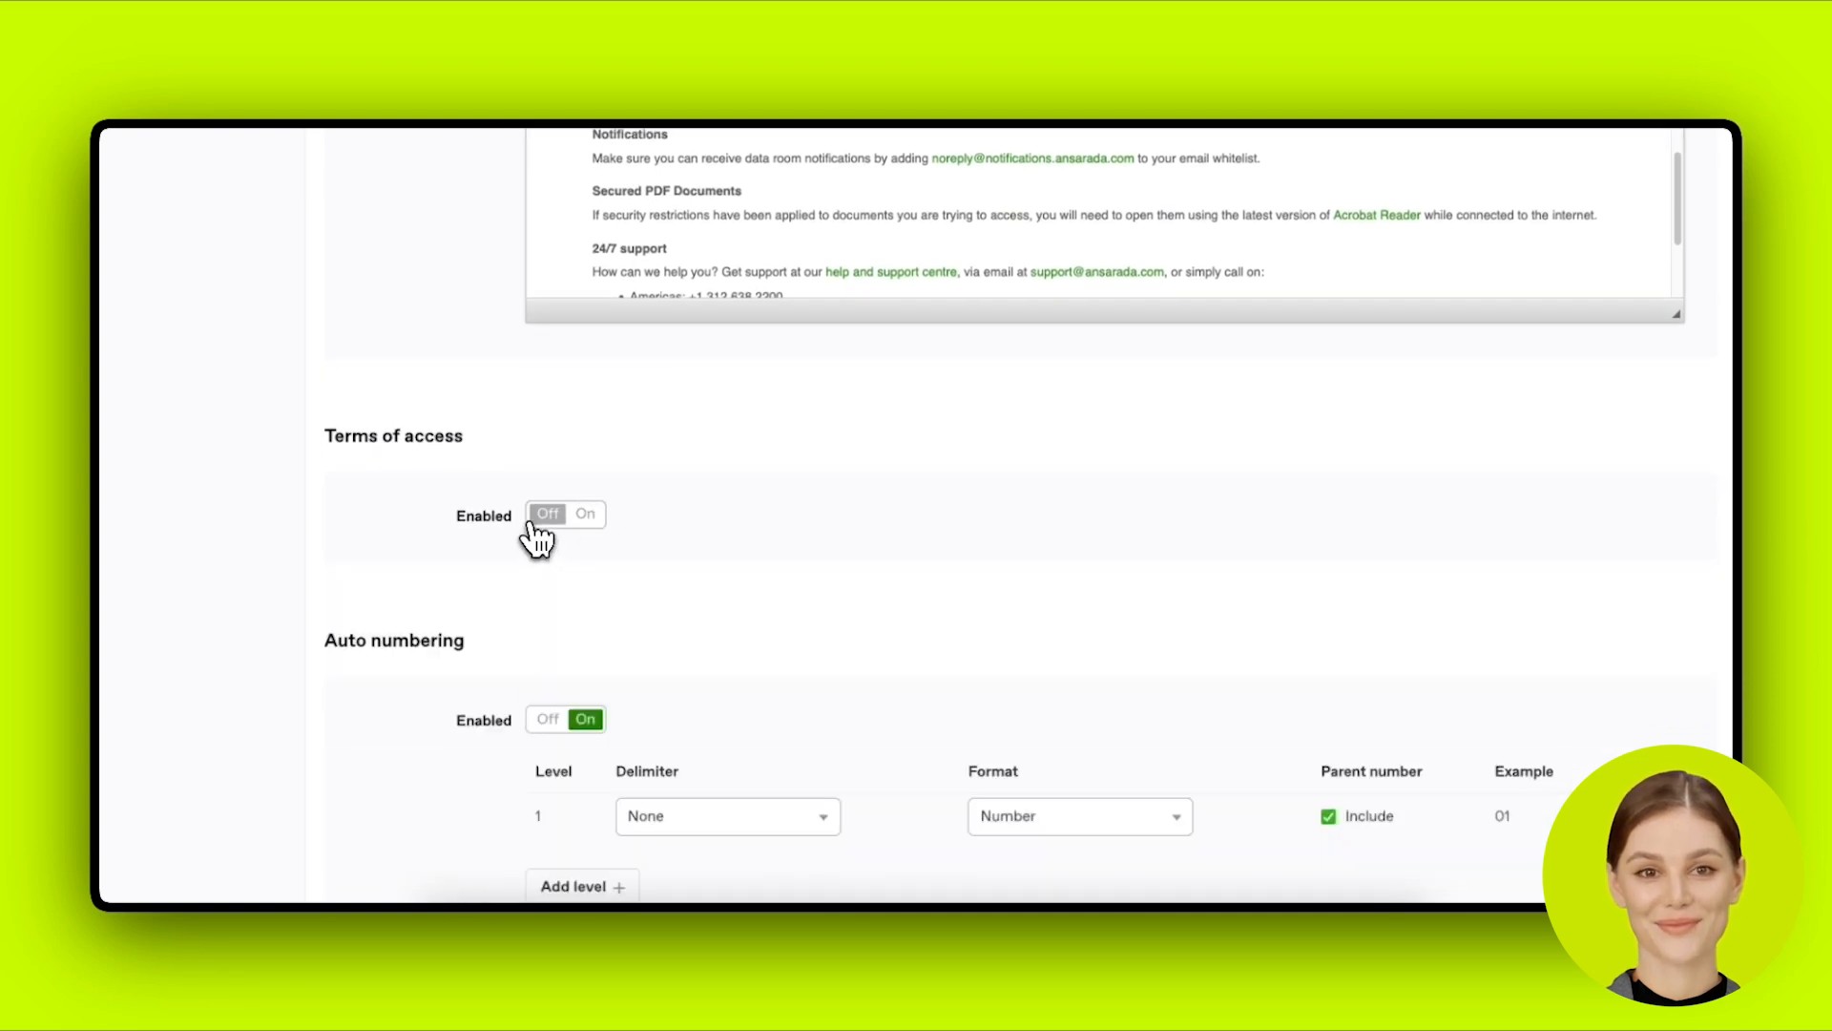
left_click(532, 524)
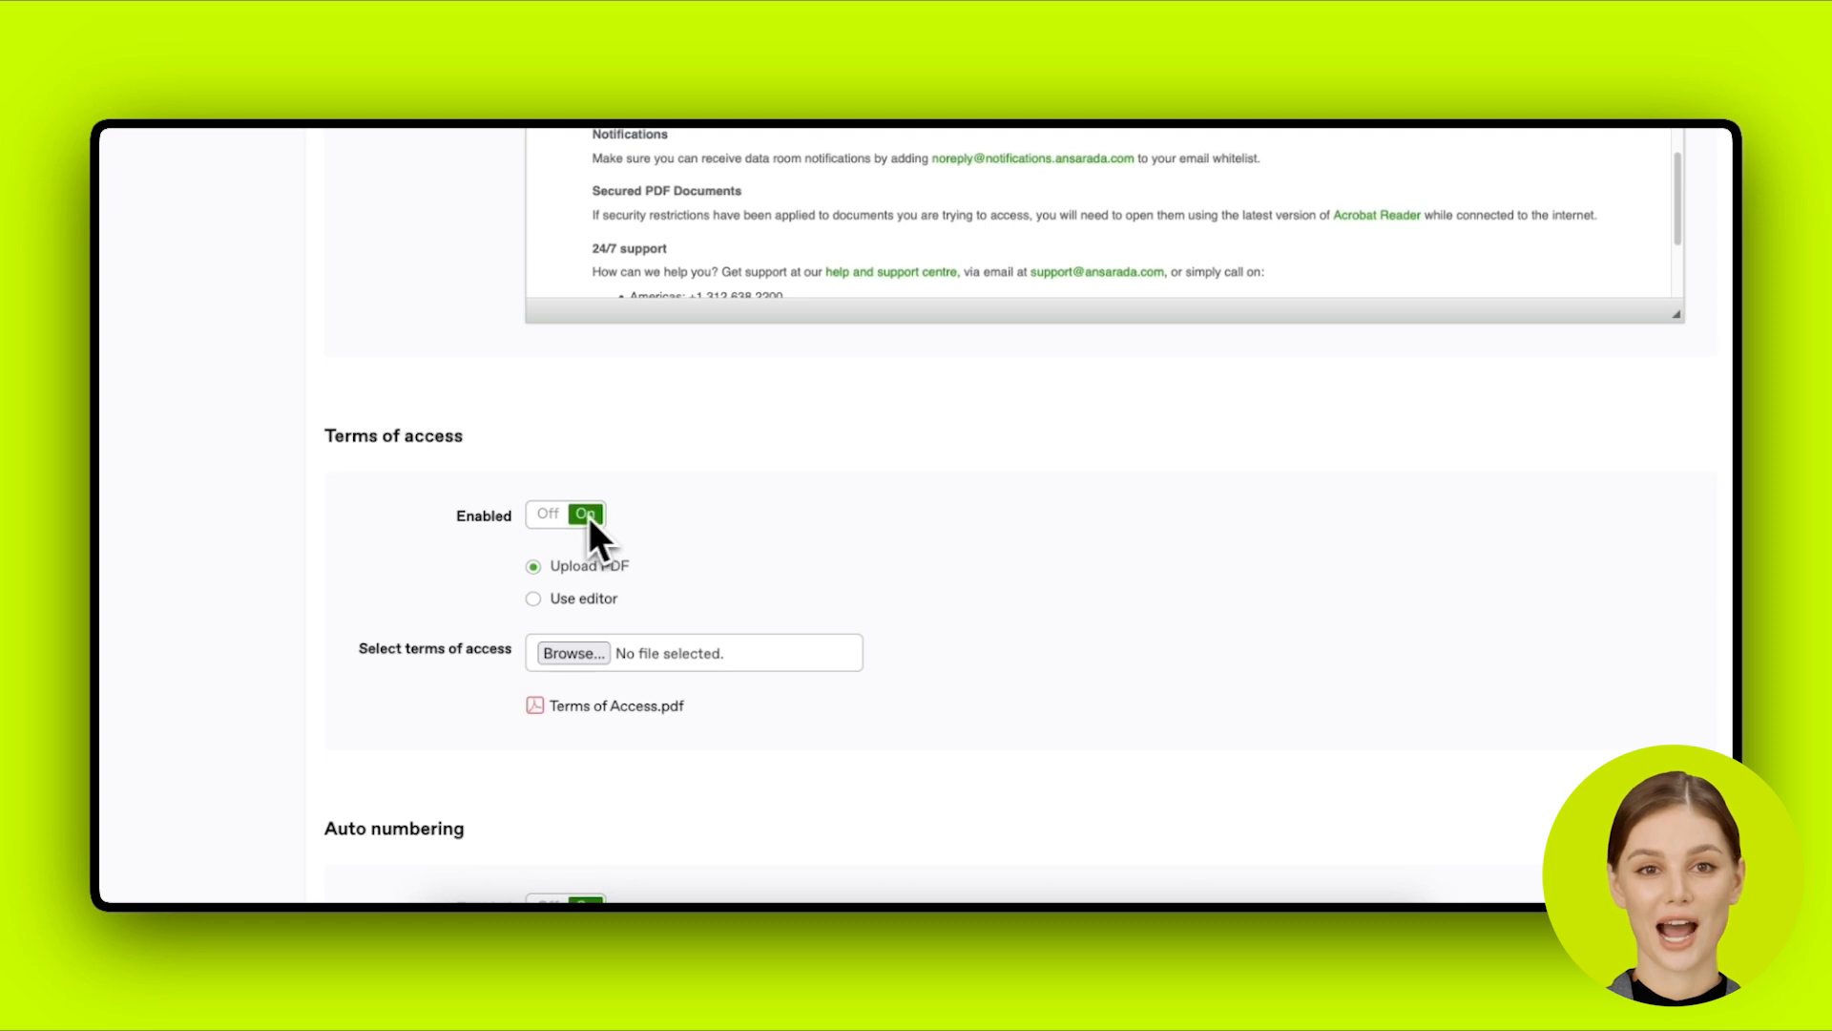
left_click(615, 601)
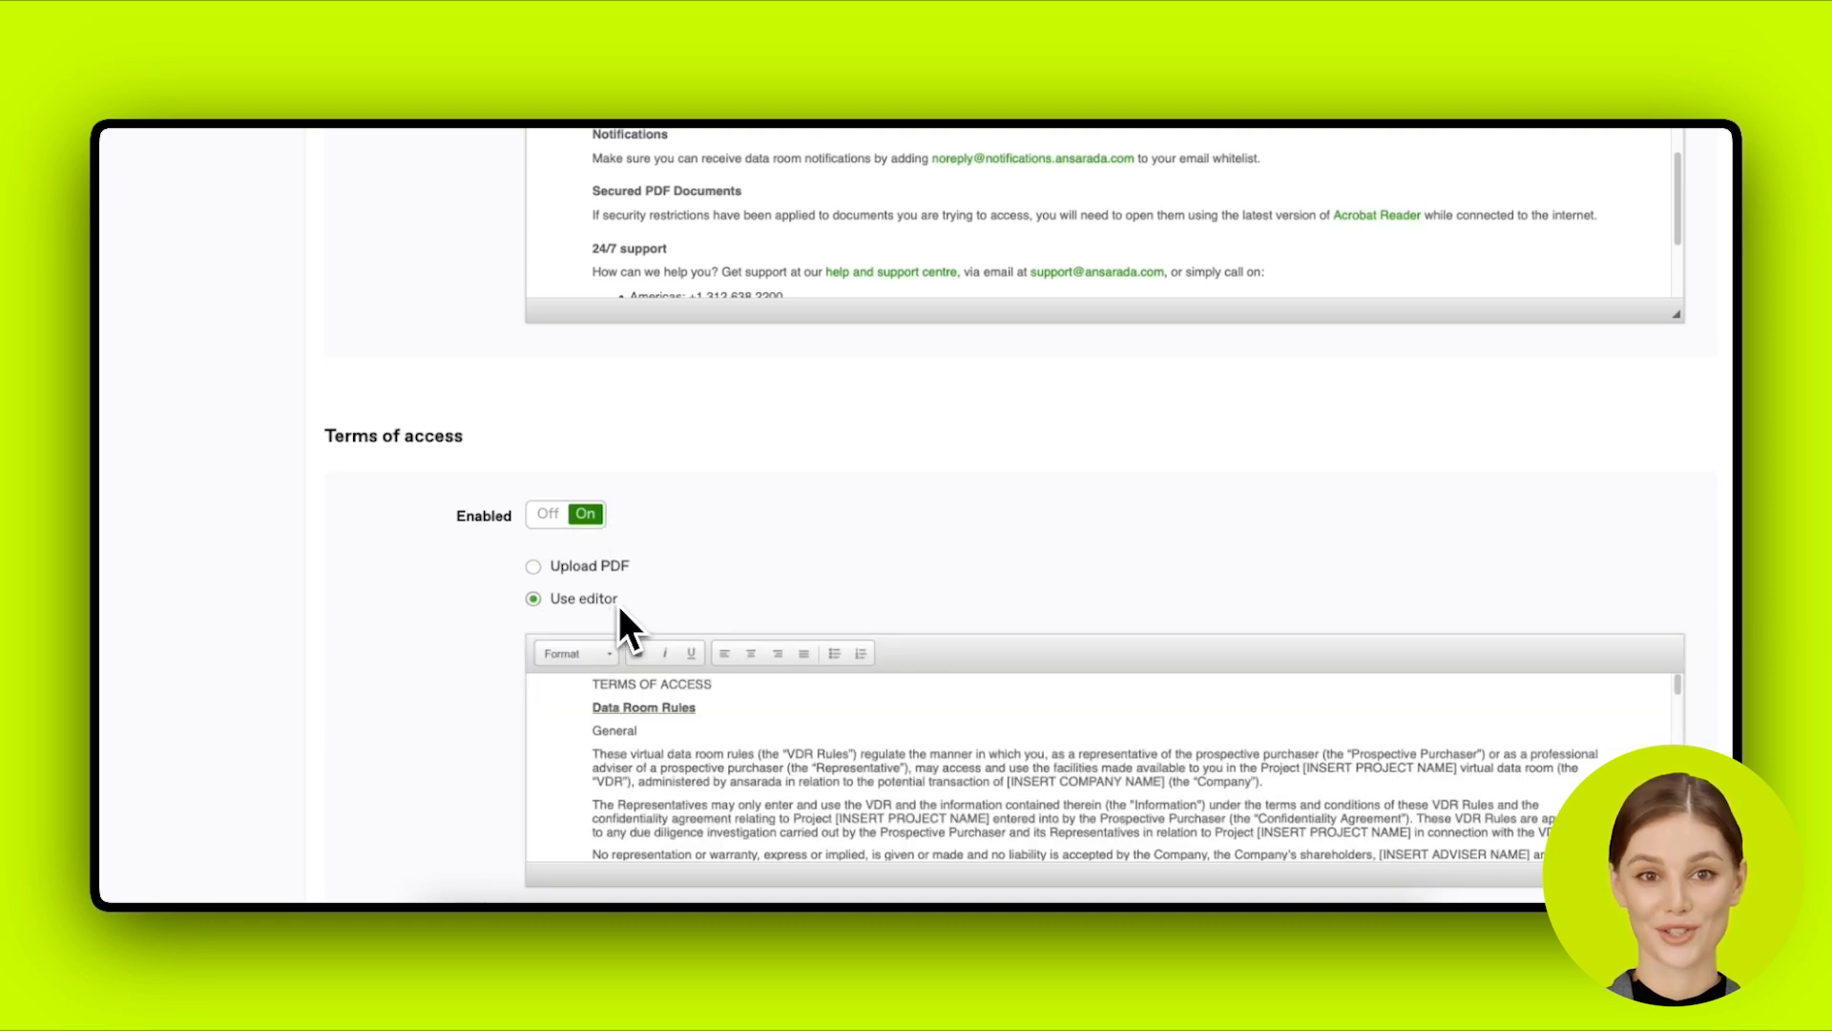
scroll(708, 758, "down", 10)
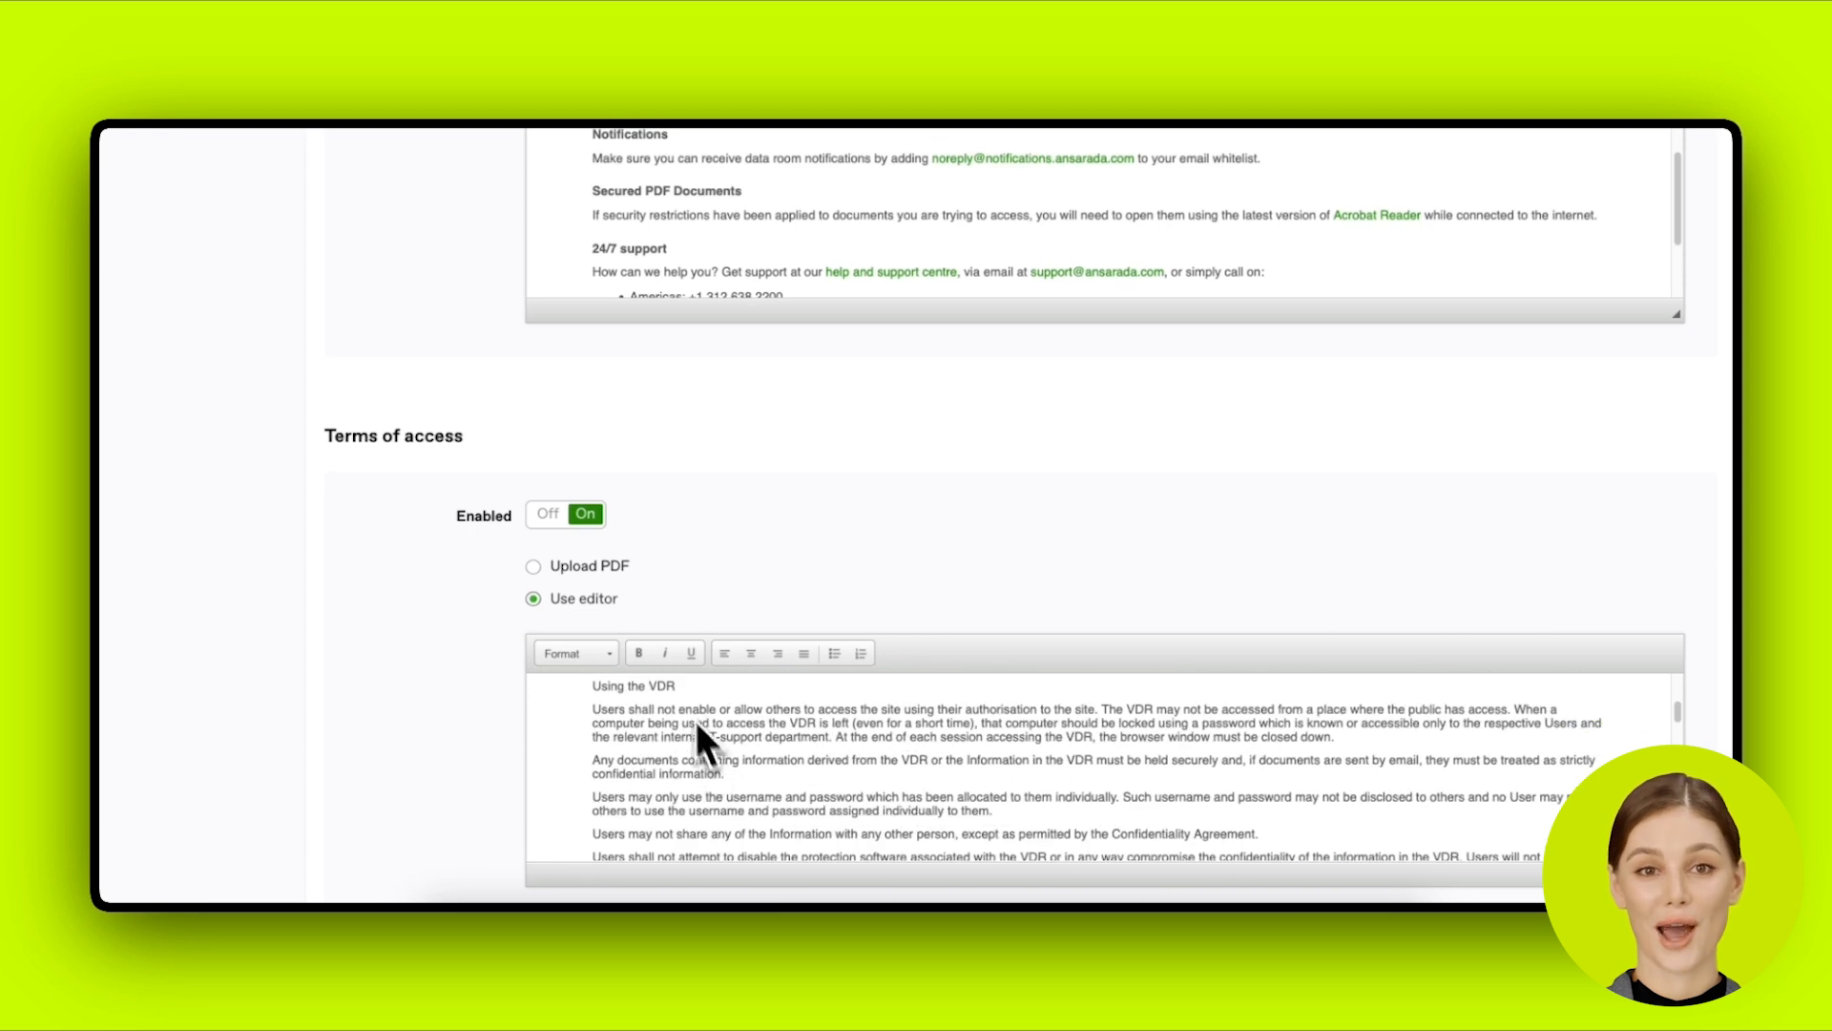
left_click(616, 569)
Step: Scroll to the bottom of the data room settings and save them
scroll(725, 608, "down", 1)
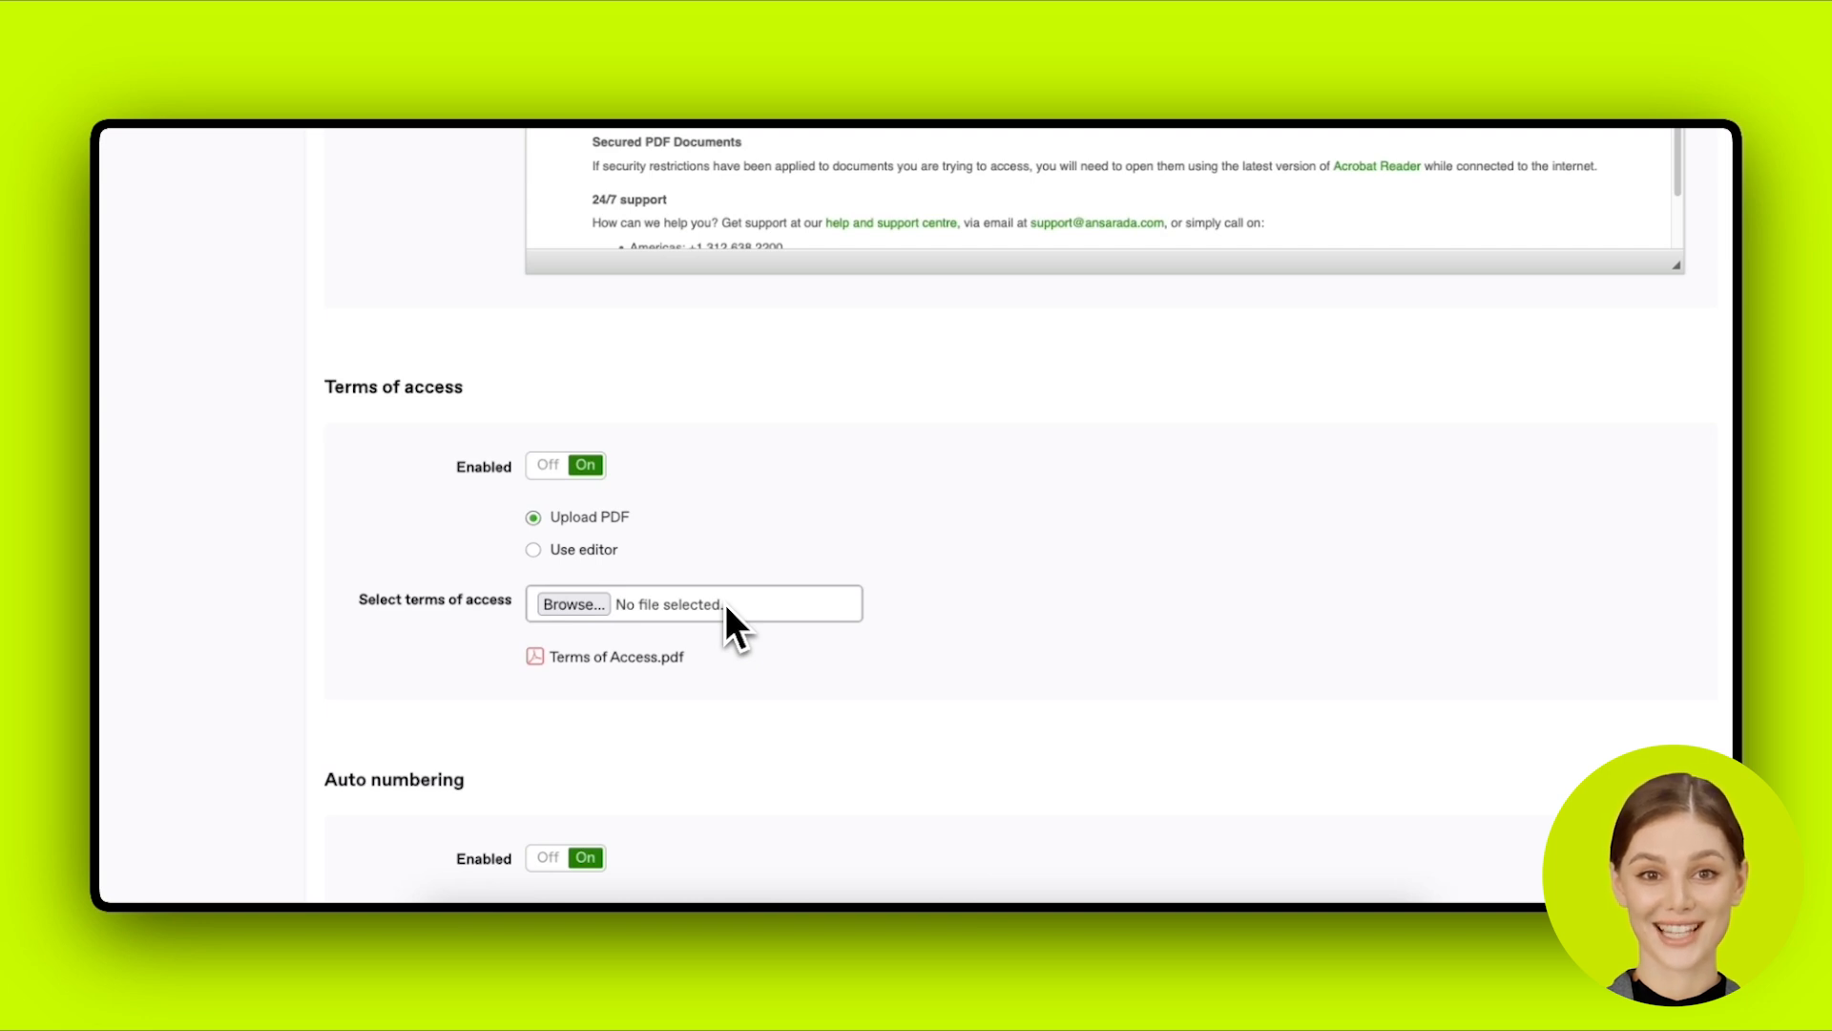
scroll(725, 604, "down", 1)
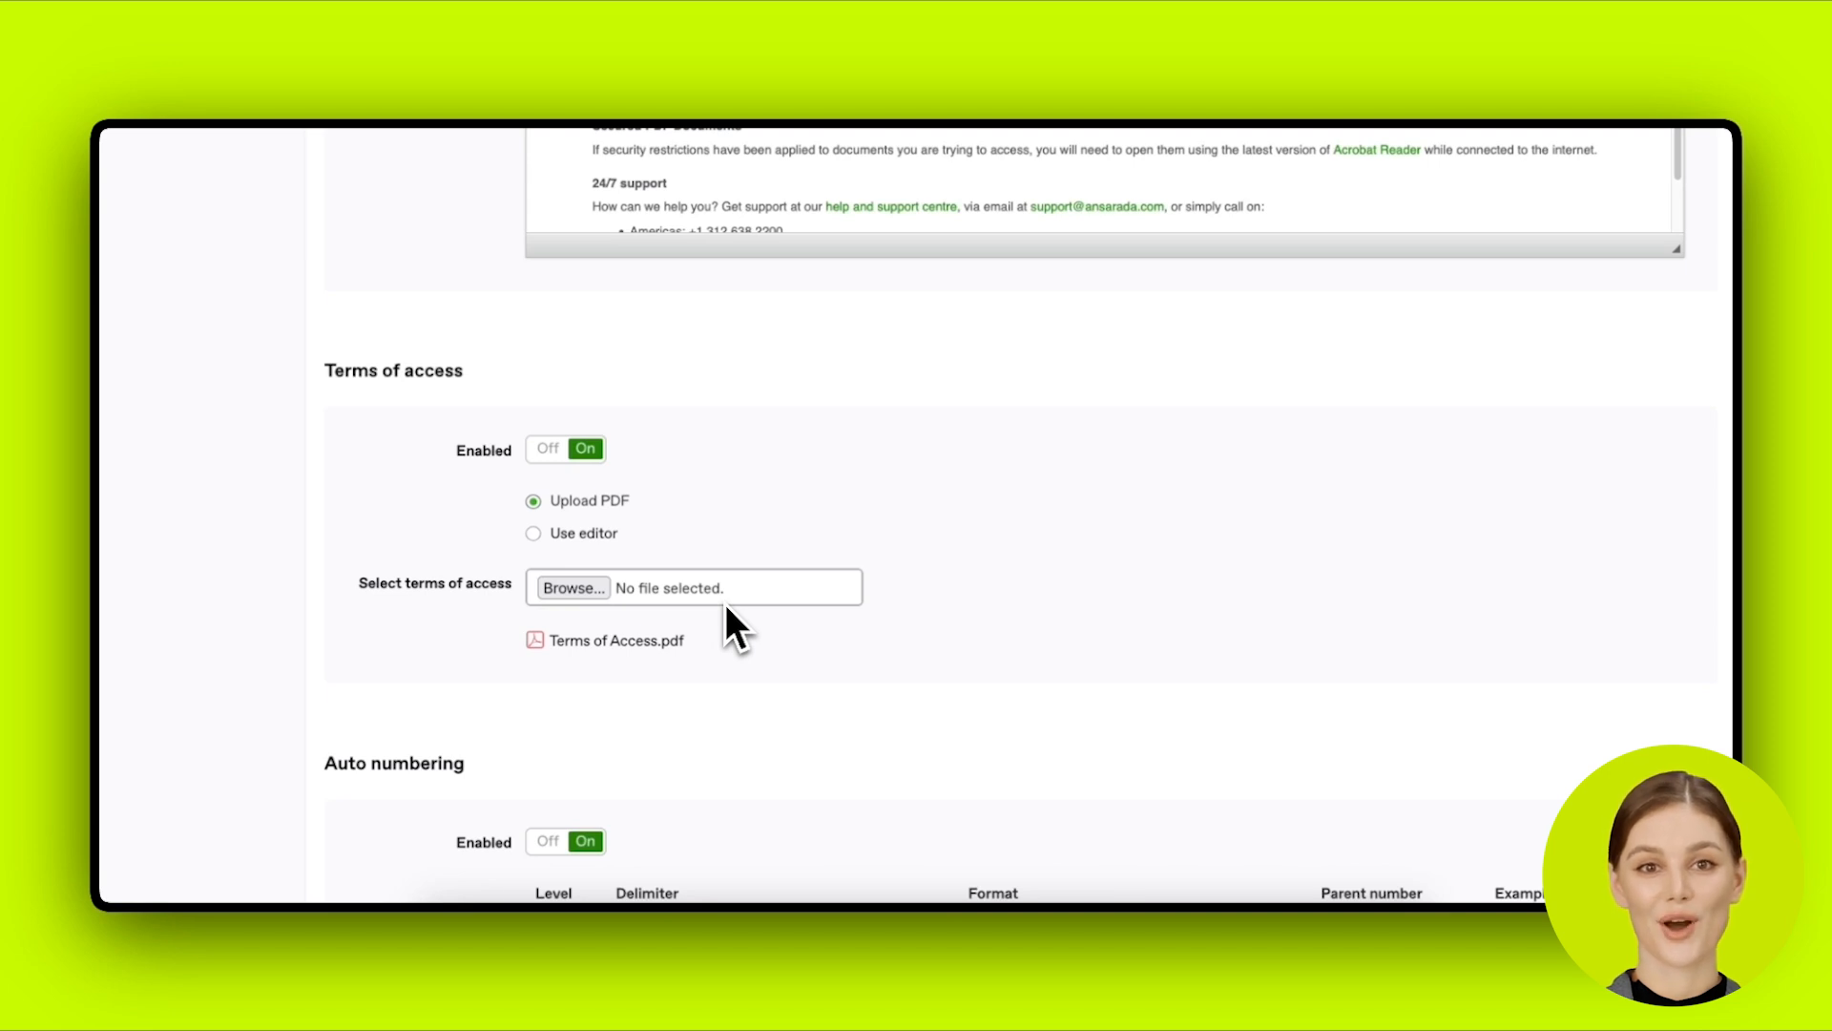
scroll(726, 604, "down", 2)
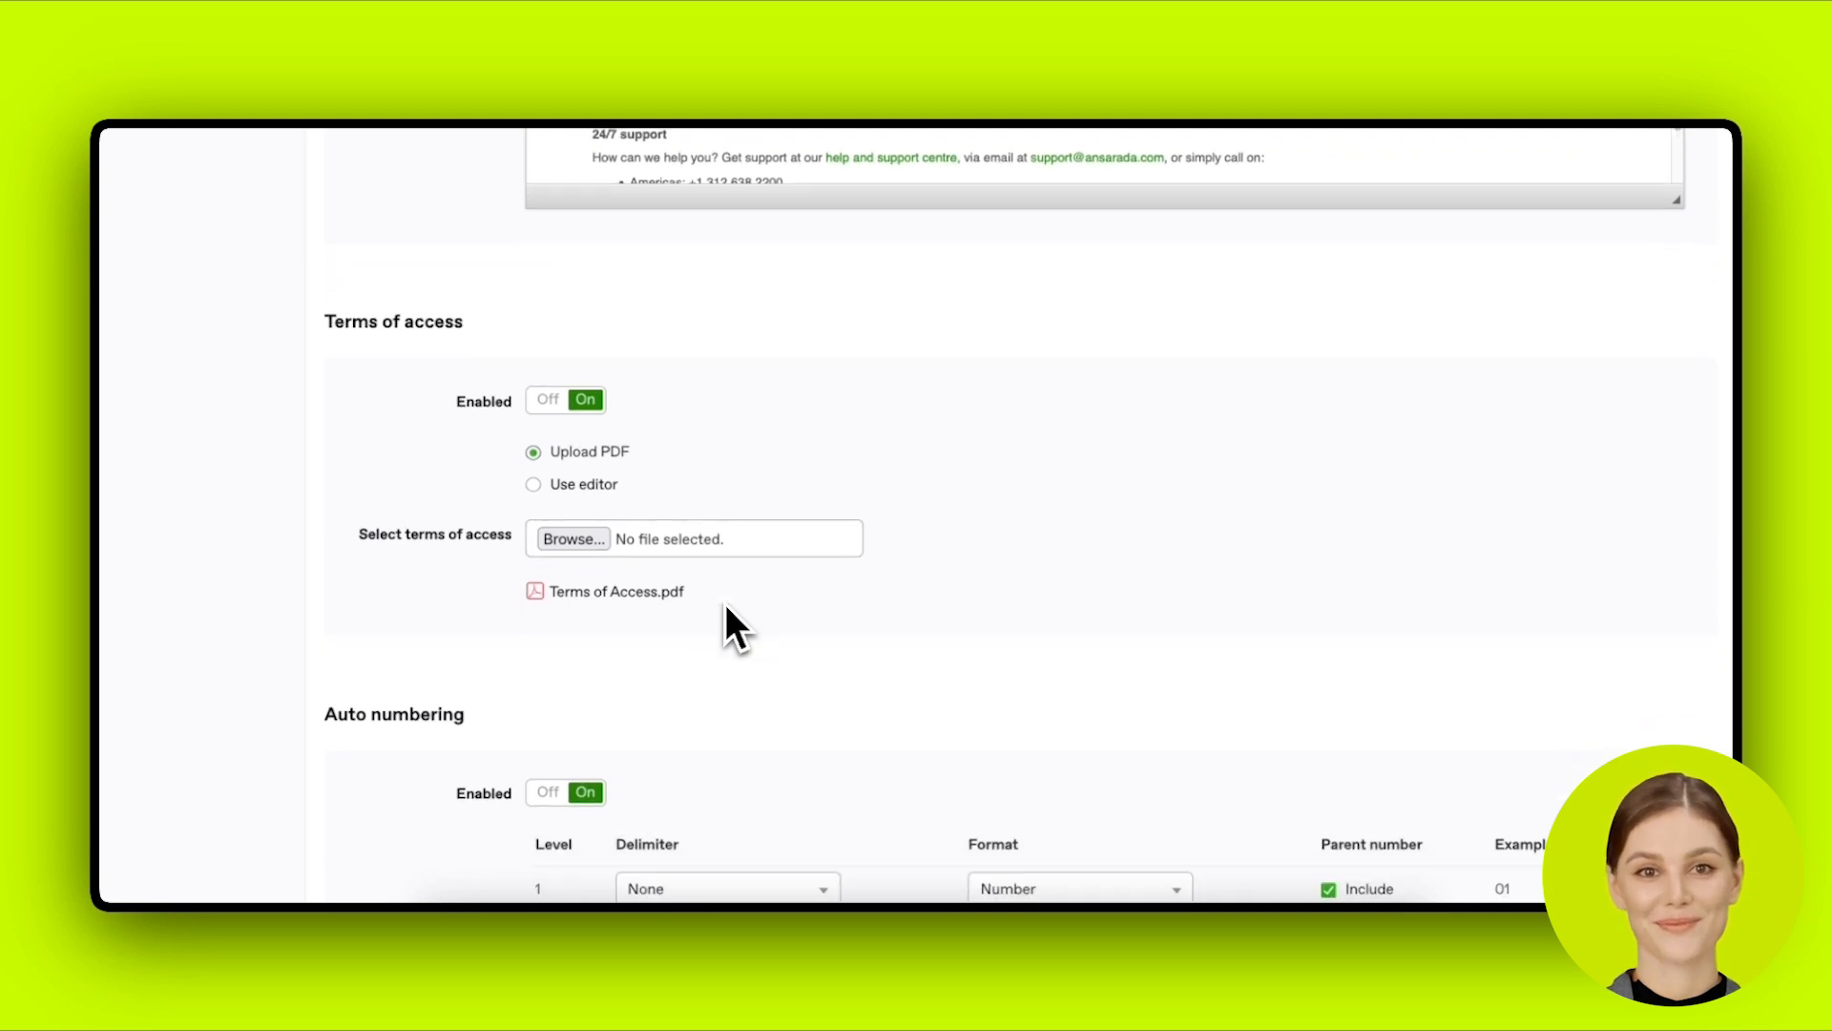
scroll(725, 604, "down", 10)
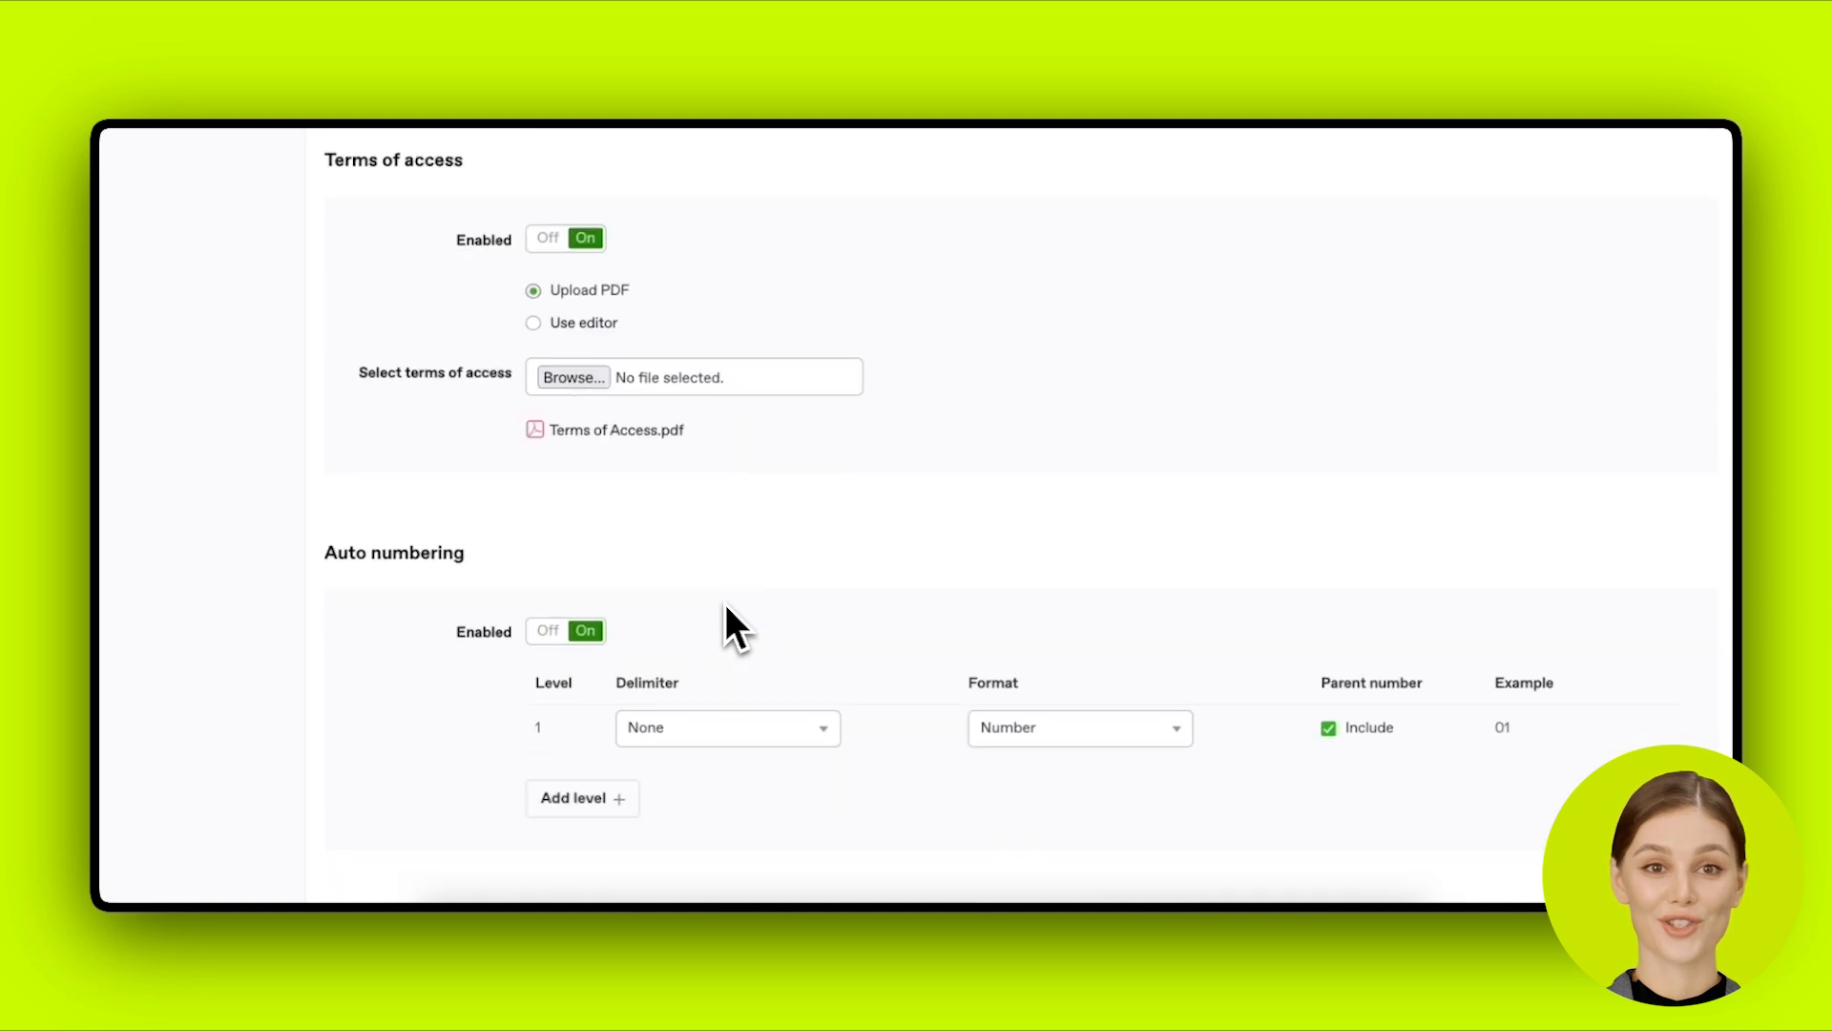
scroll(725, 391, "down", 8)
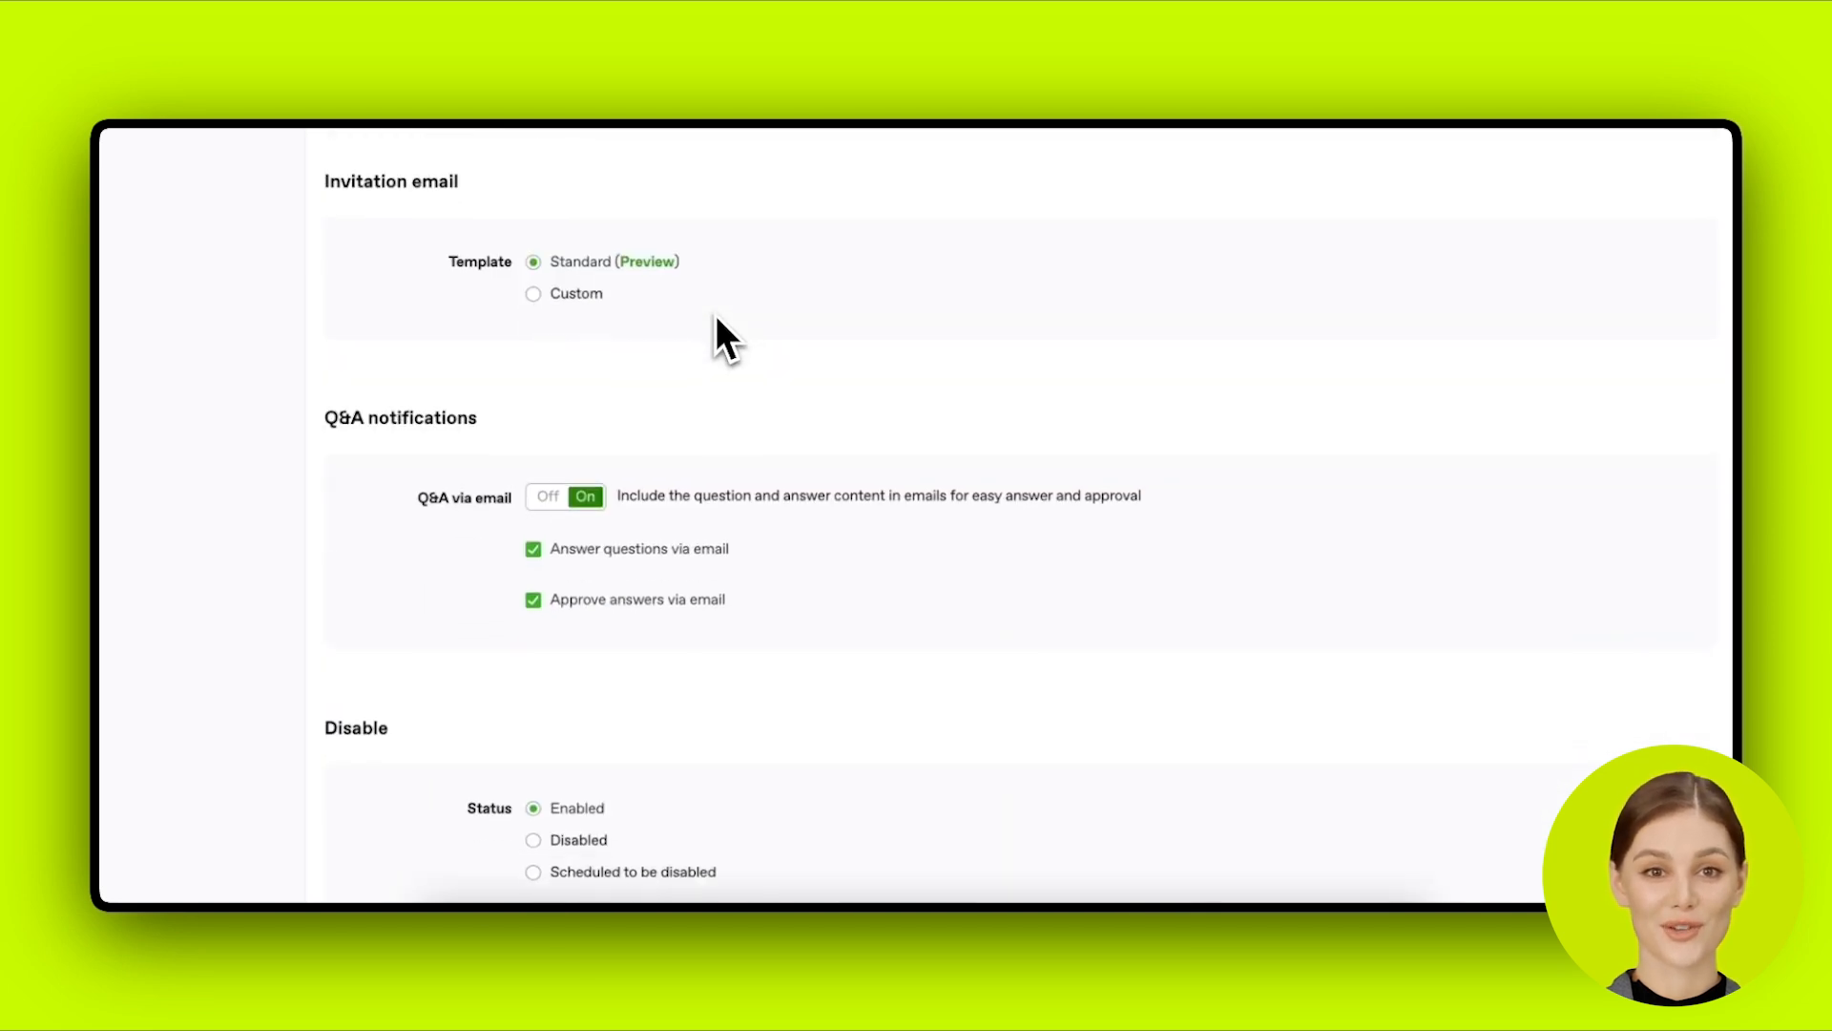
scroll(718, 324, "down", 2)
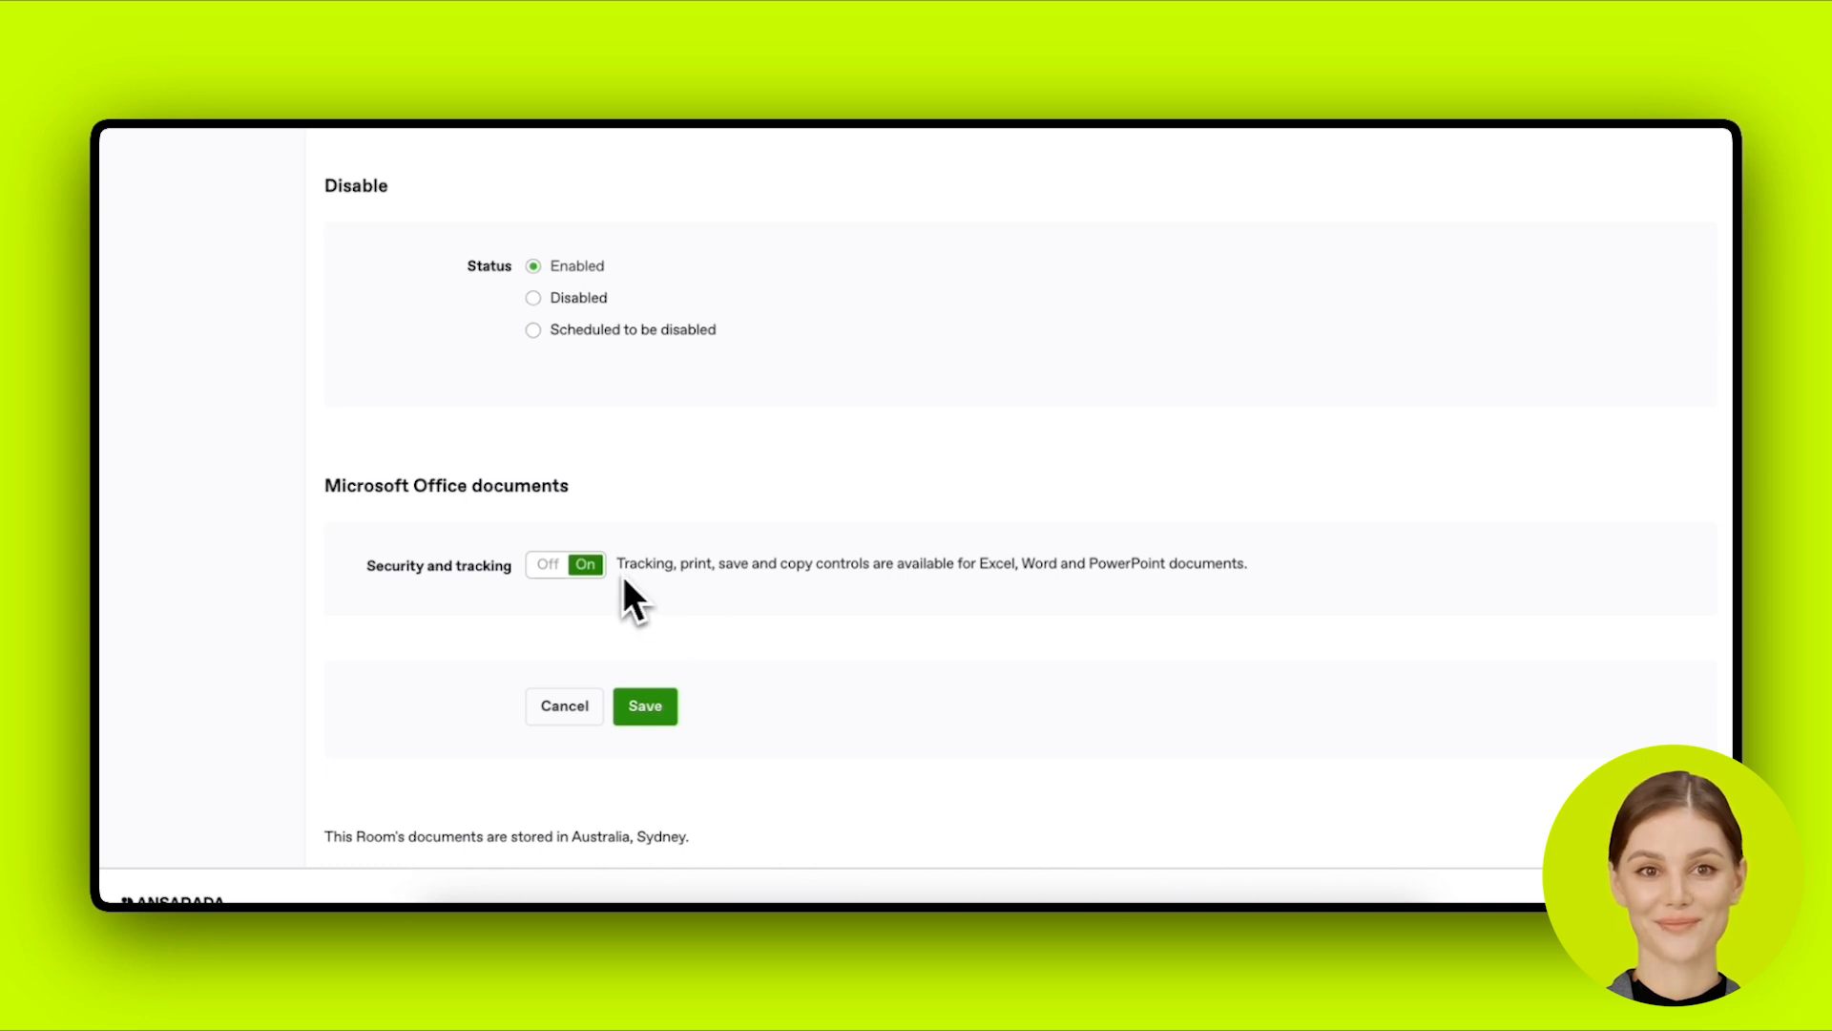
left_click(644, 718)
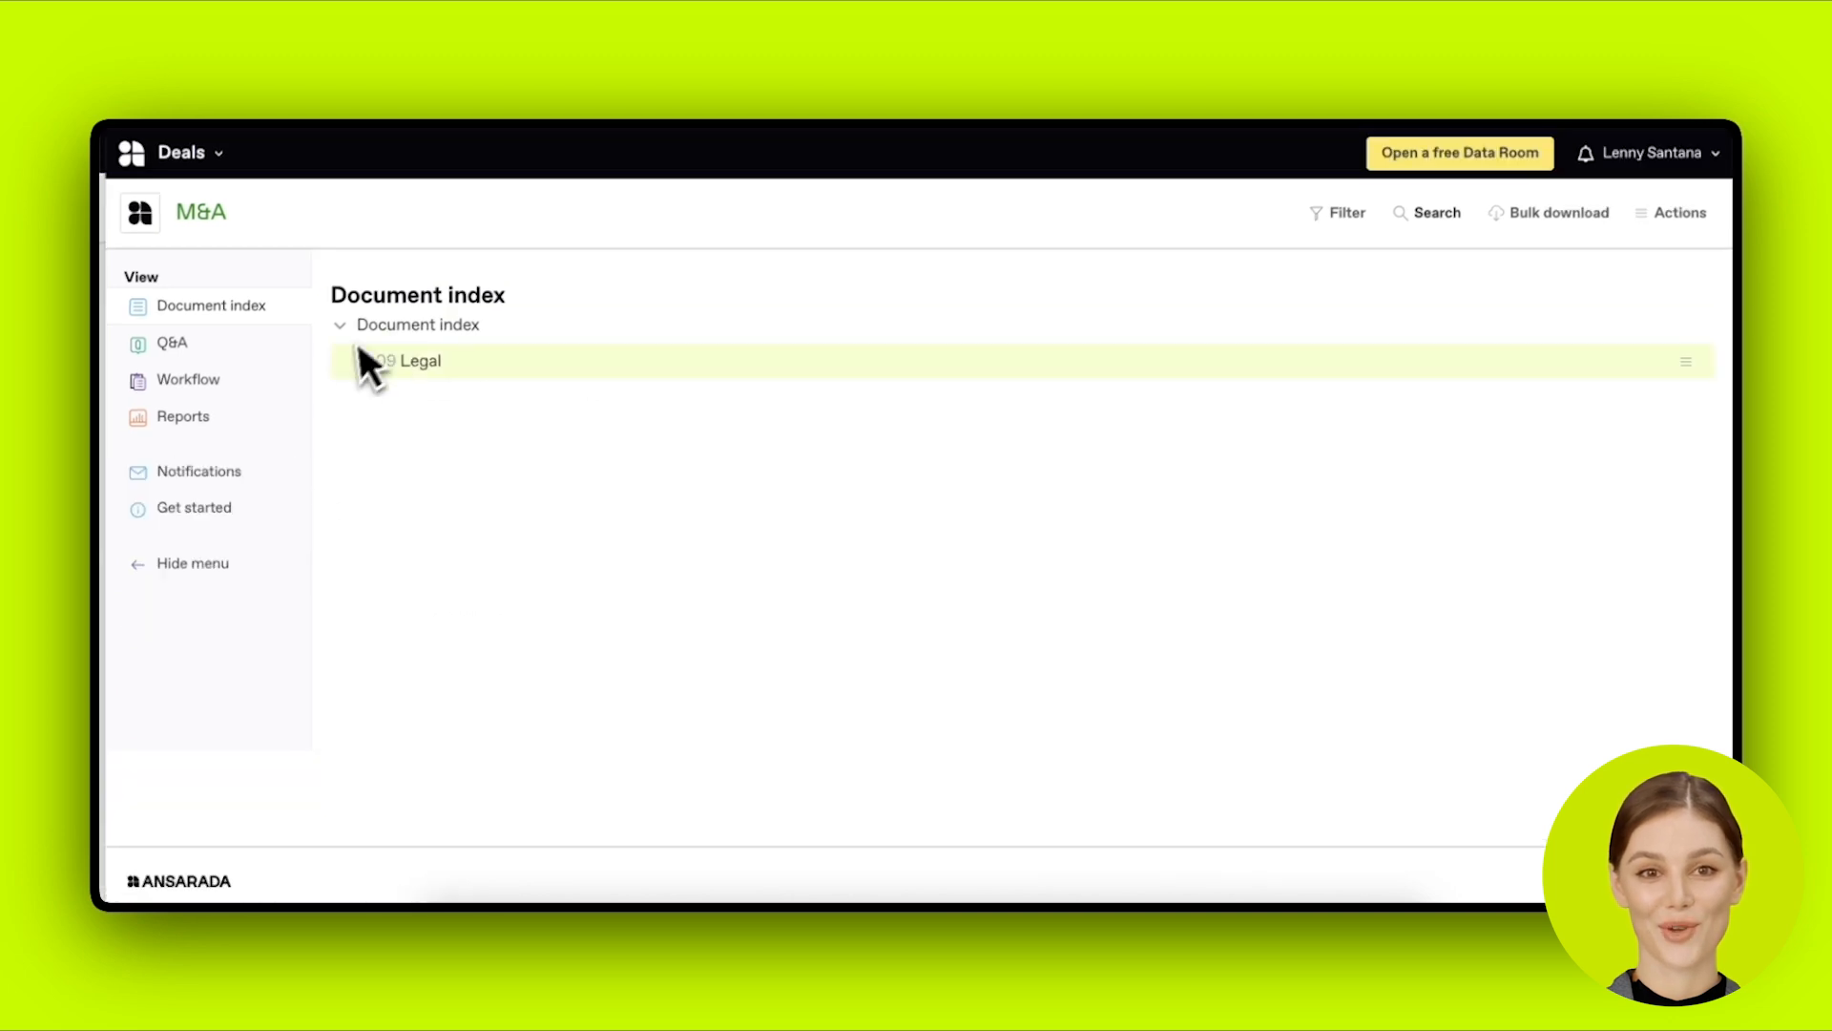
Step: Expand 09 Legal and bulk-download the document index with all six Legal documents
left_click(360, 360)
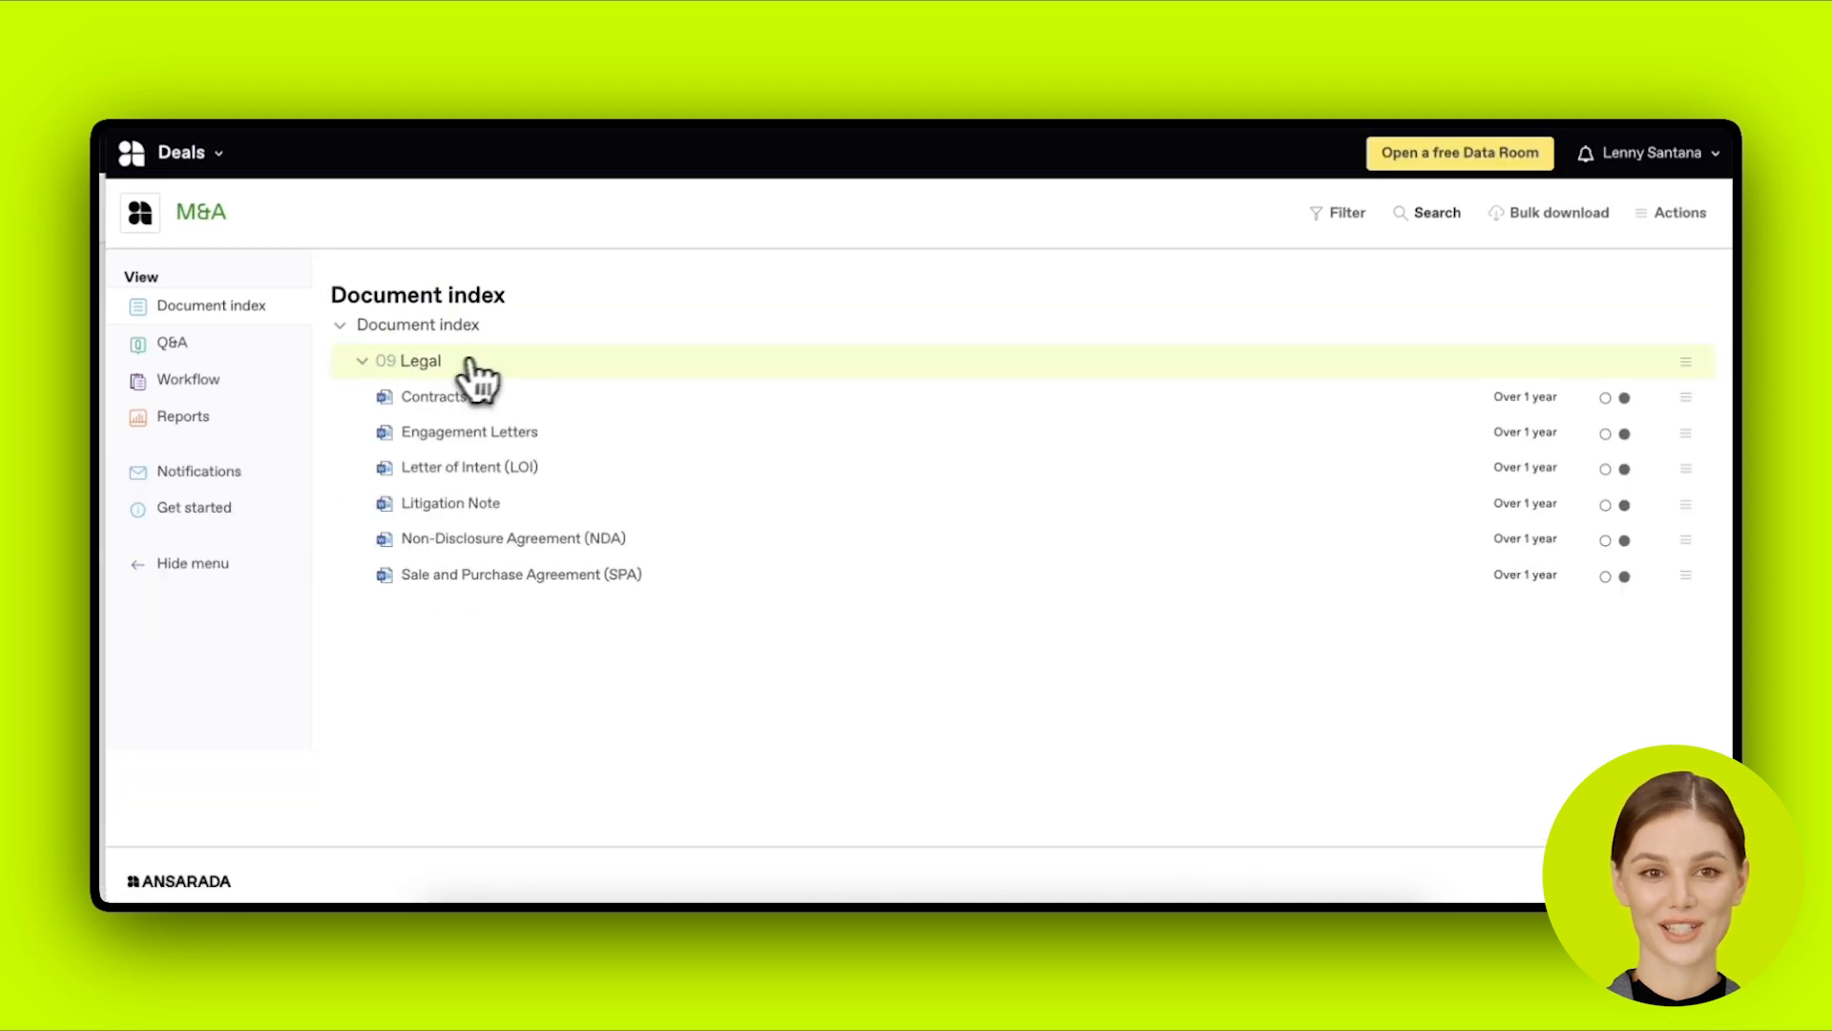
left_click(1502, 223)
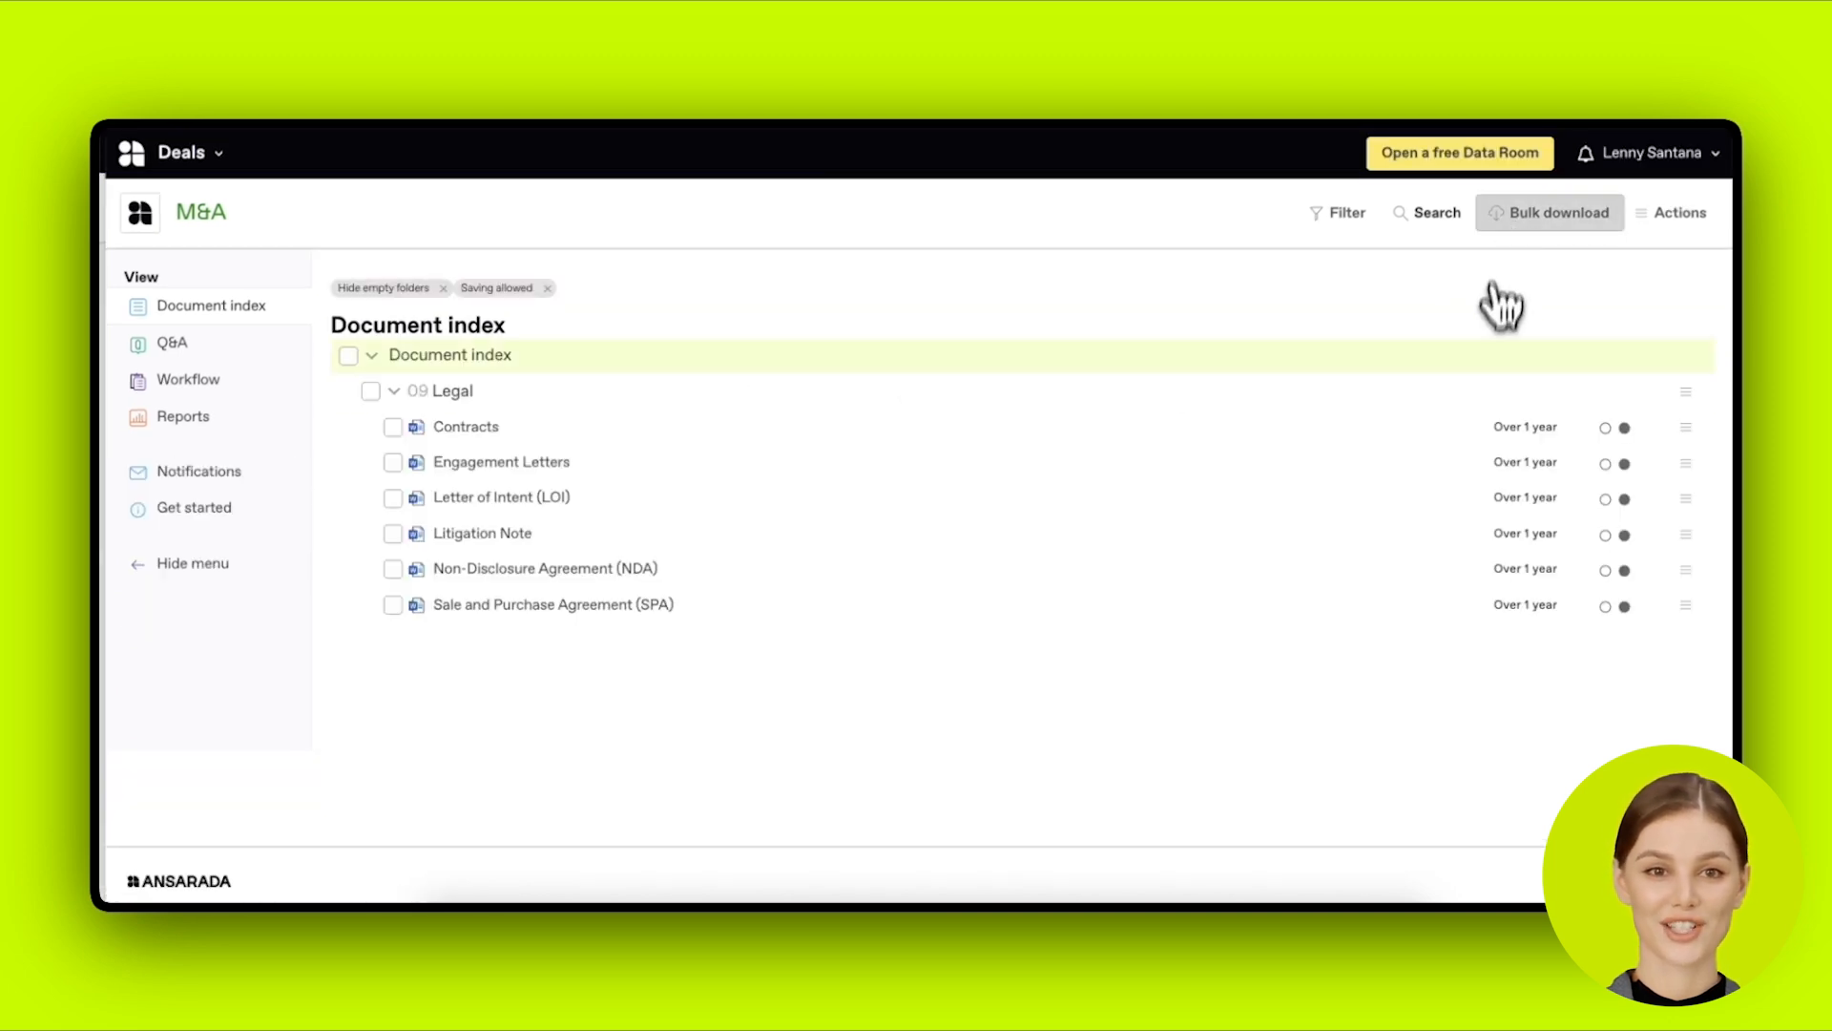
left_click(349, 356)
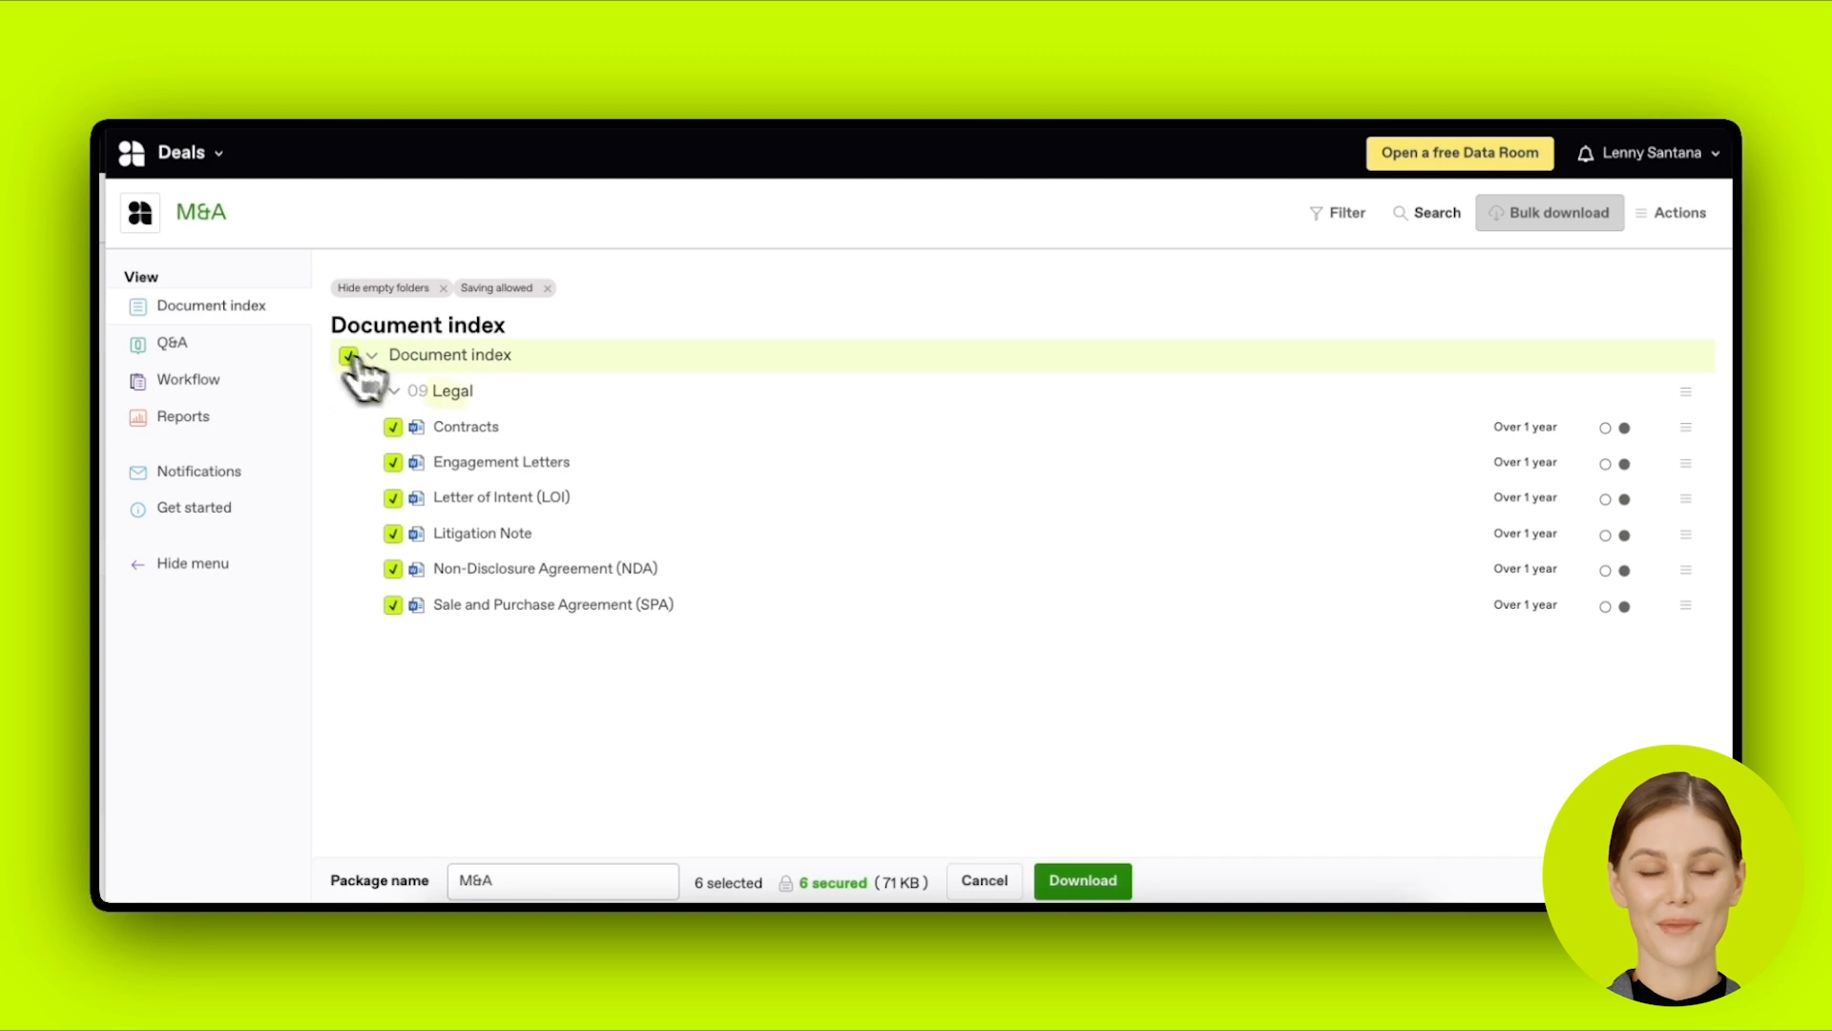
left_click(1065, 886)
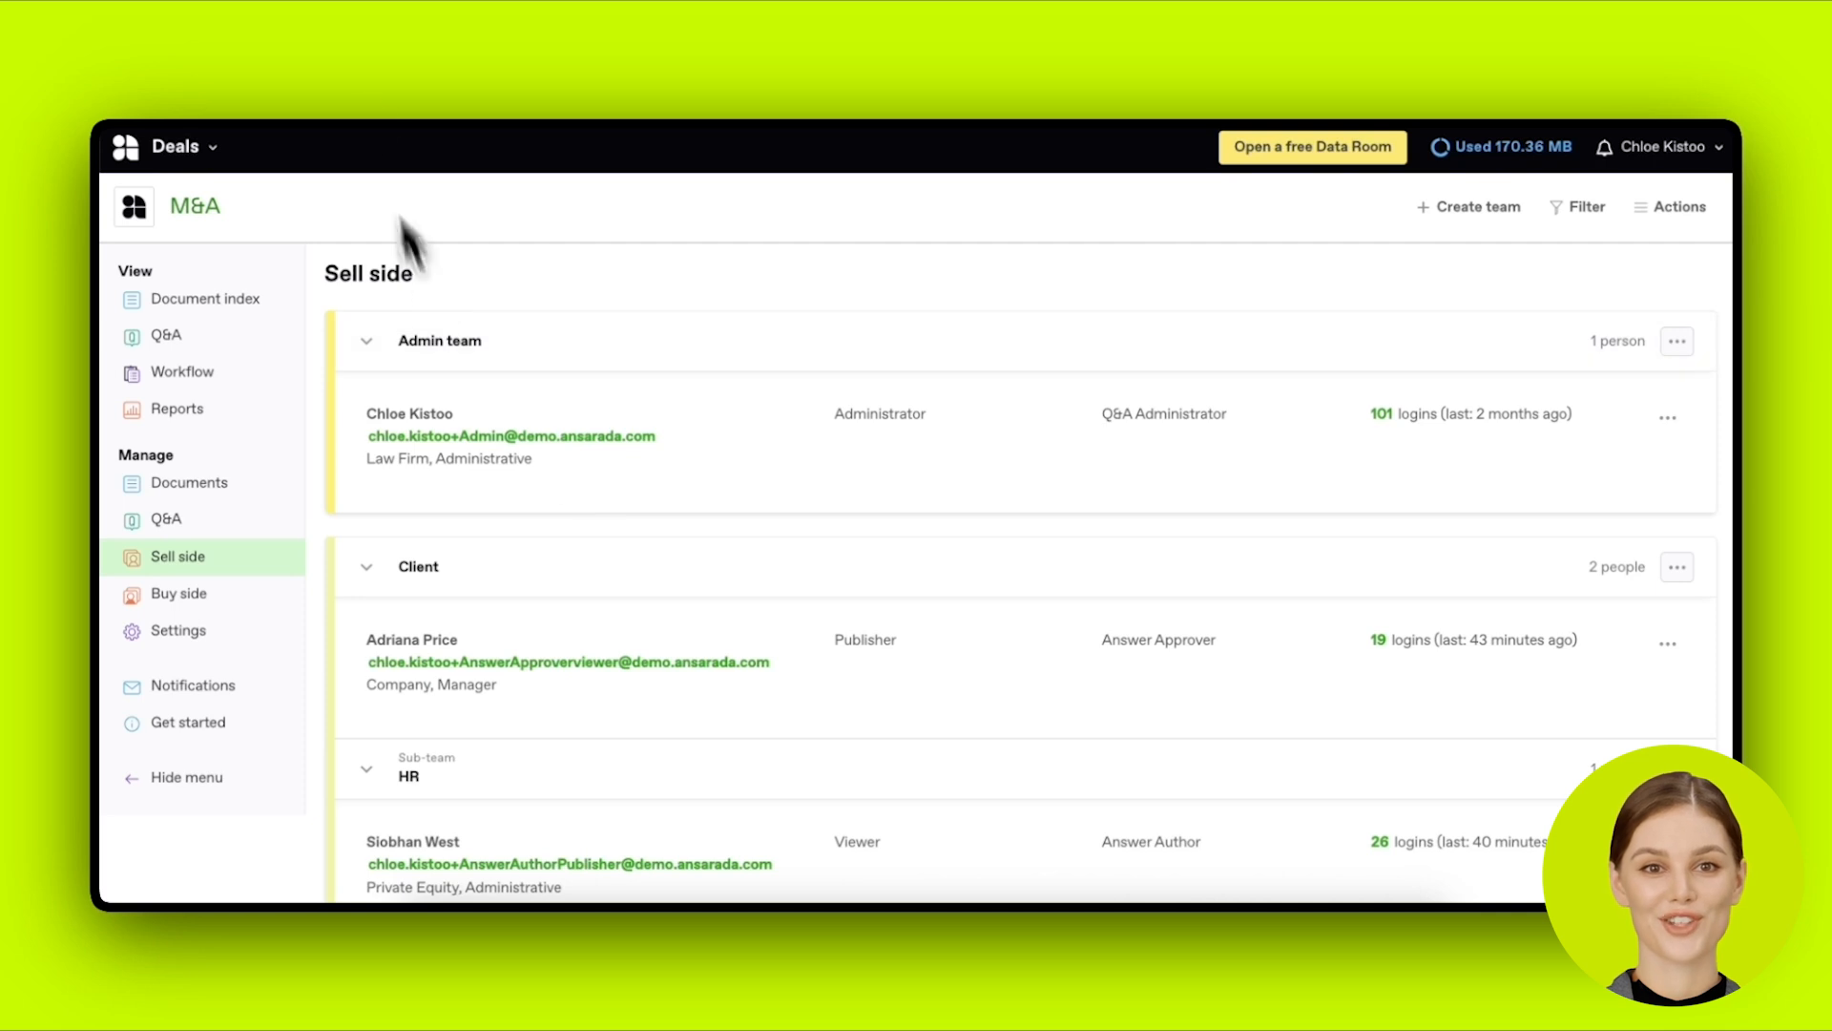
Step: Switch from the sell side team list to the buy side team list
scroll(456, 599, "down", 1)
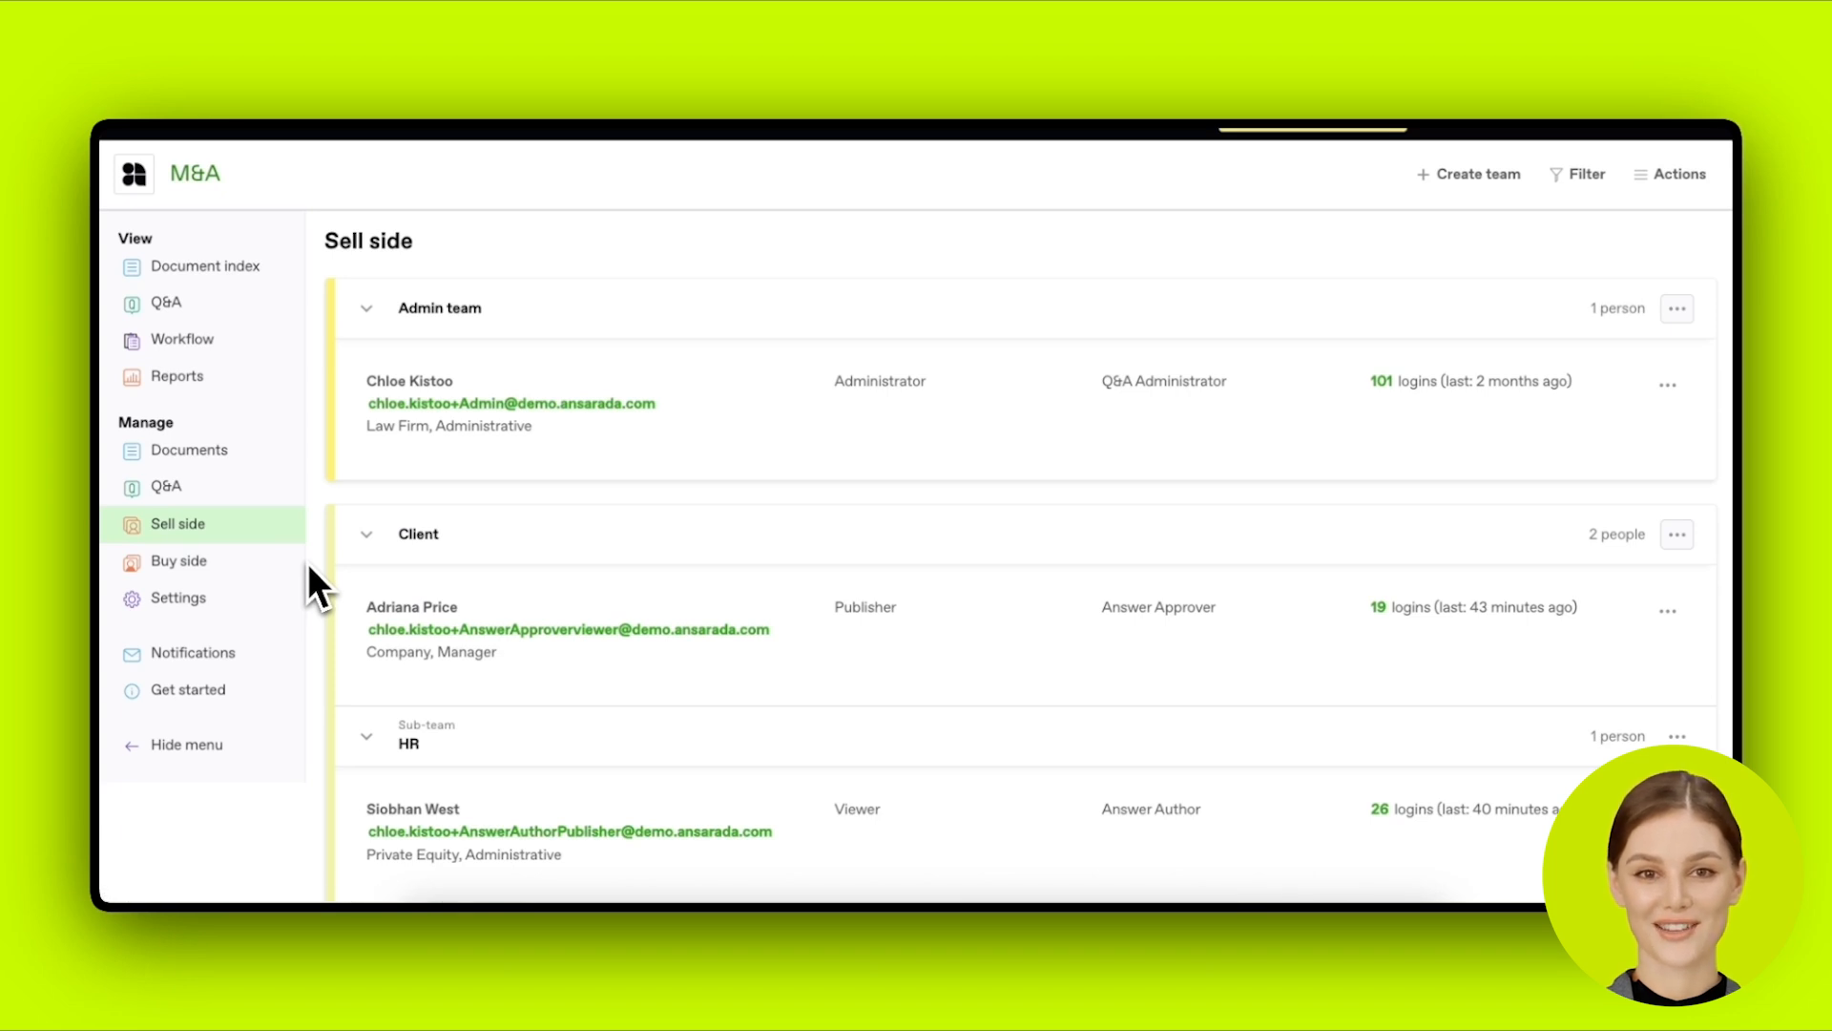
scroll(478, 565, "down", 5)
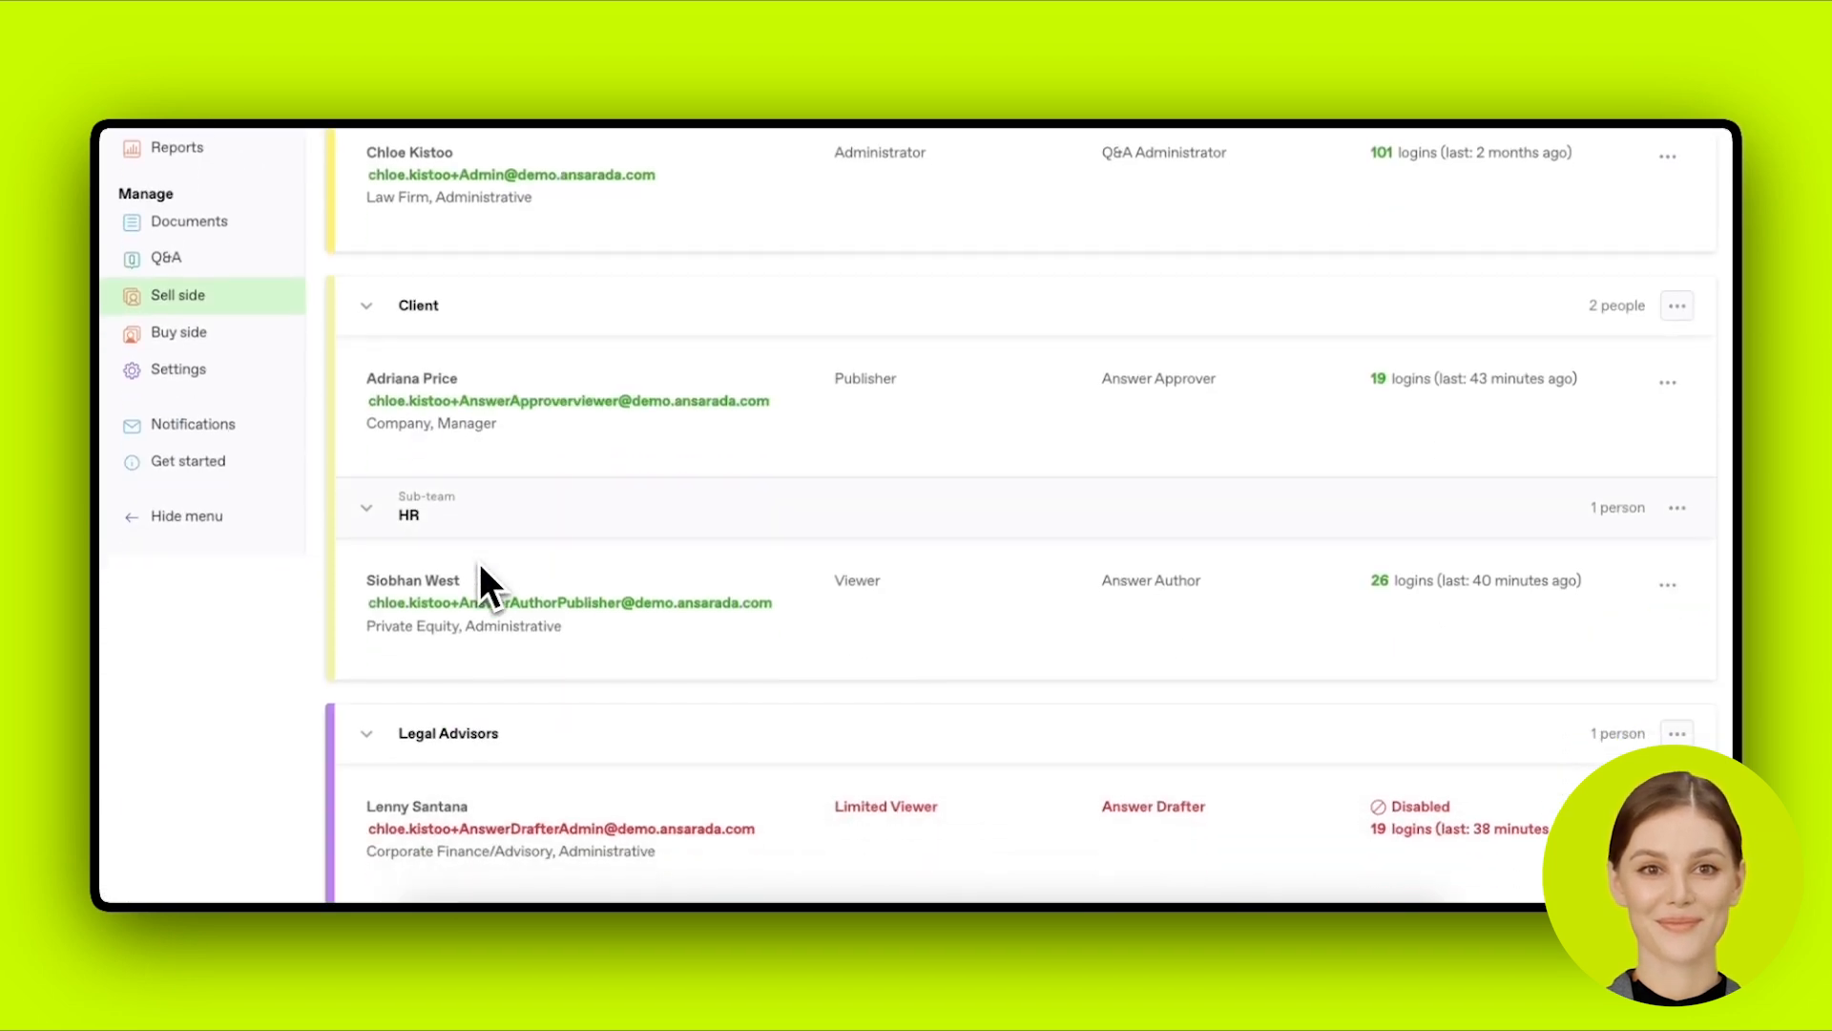
scroll(479, 563, "up", 5)
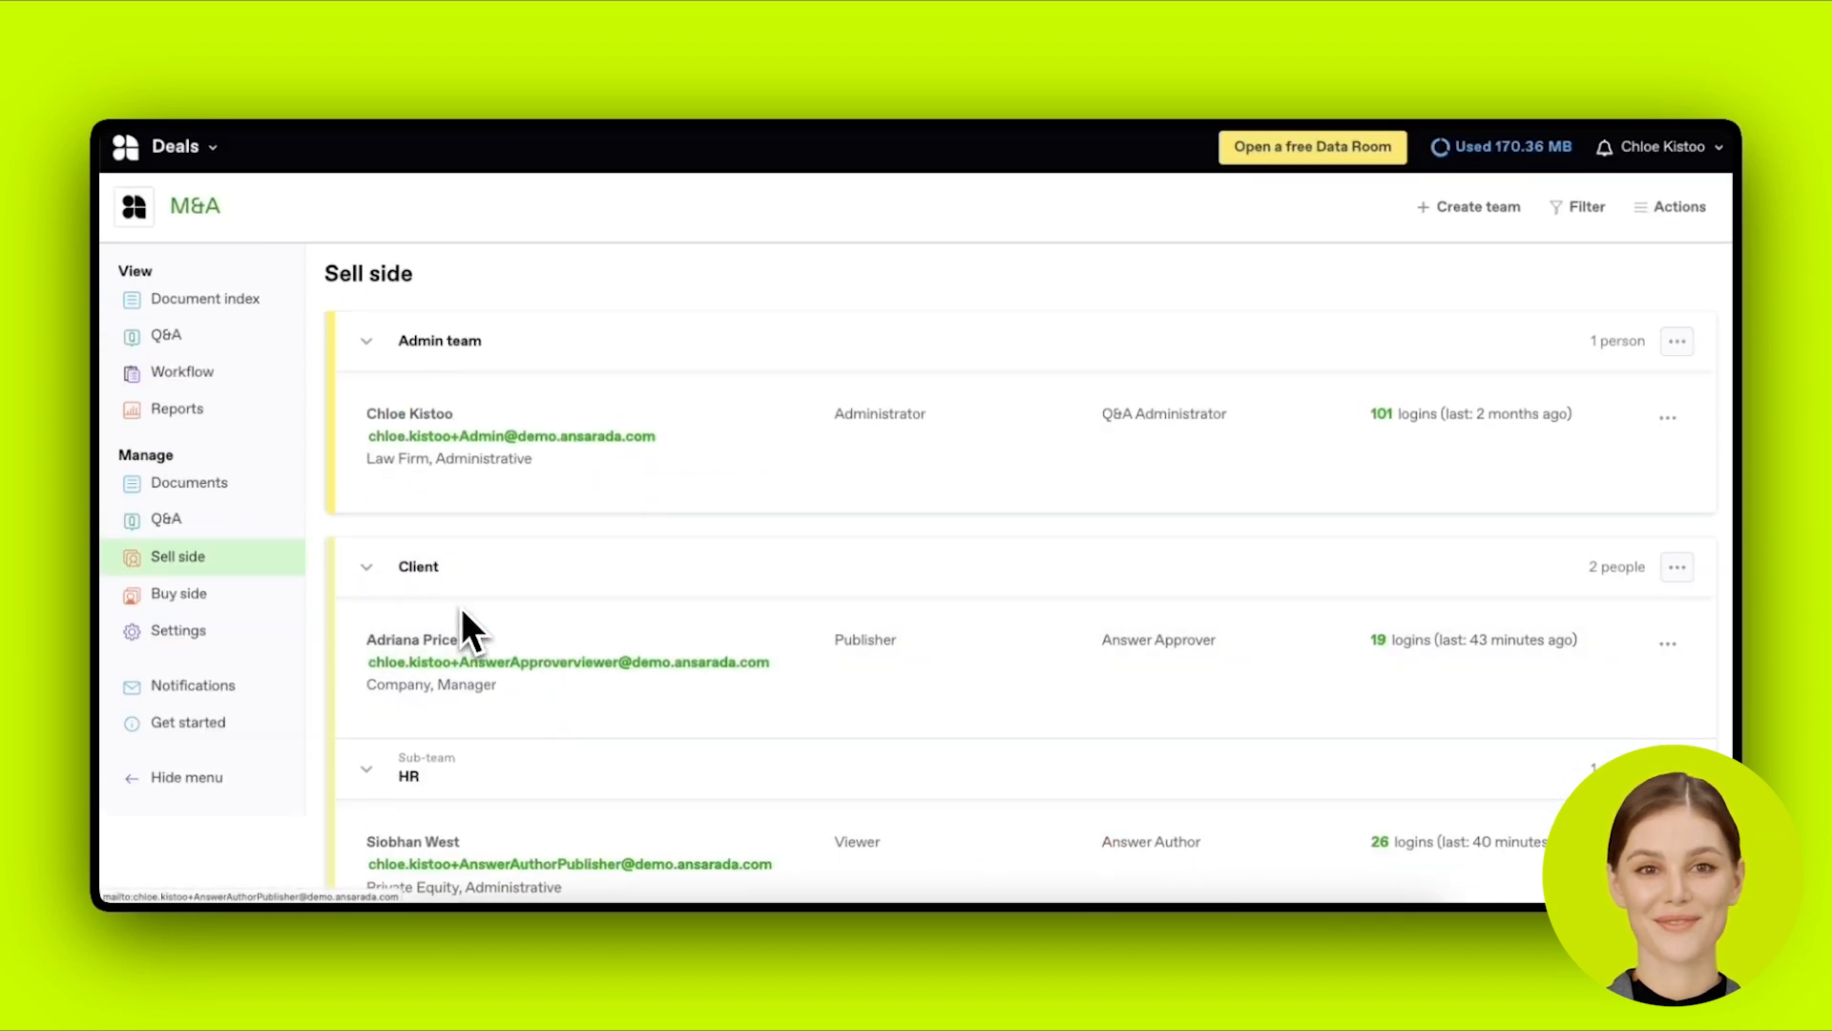
left_click(269, 599)
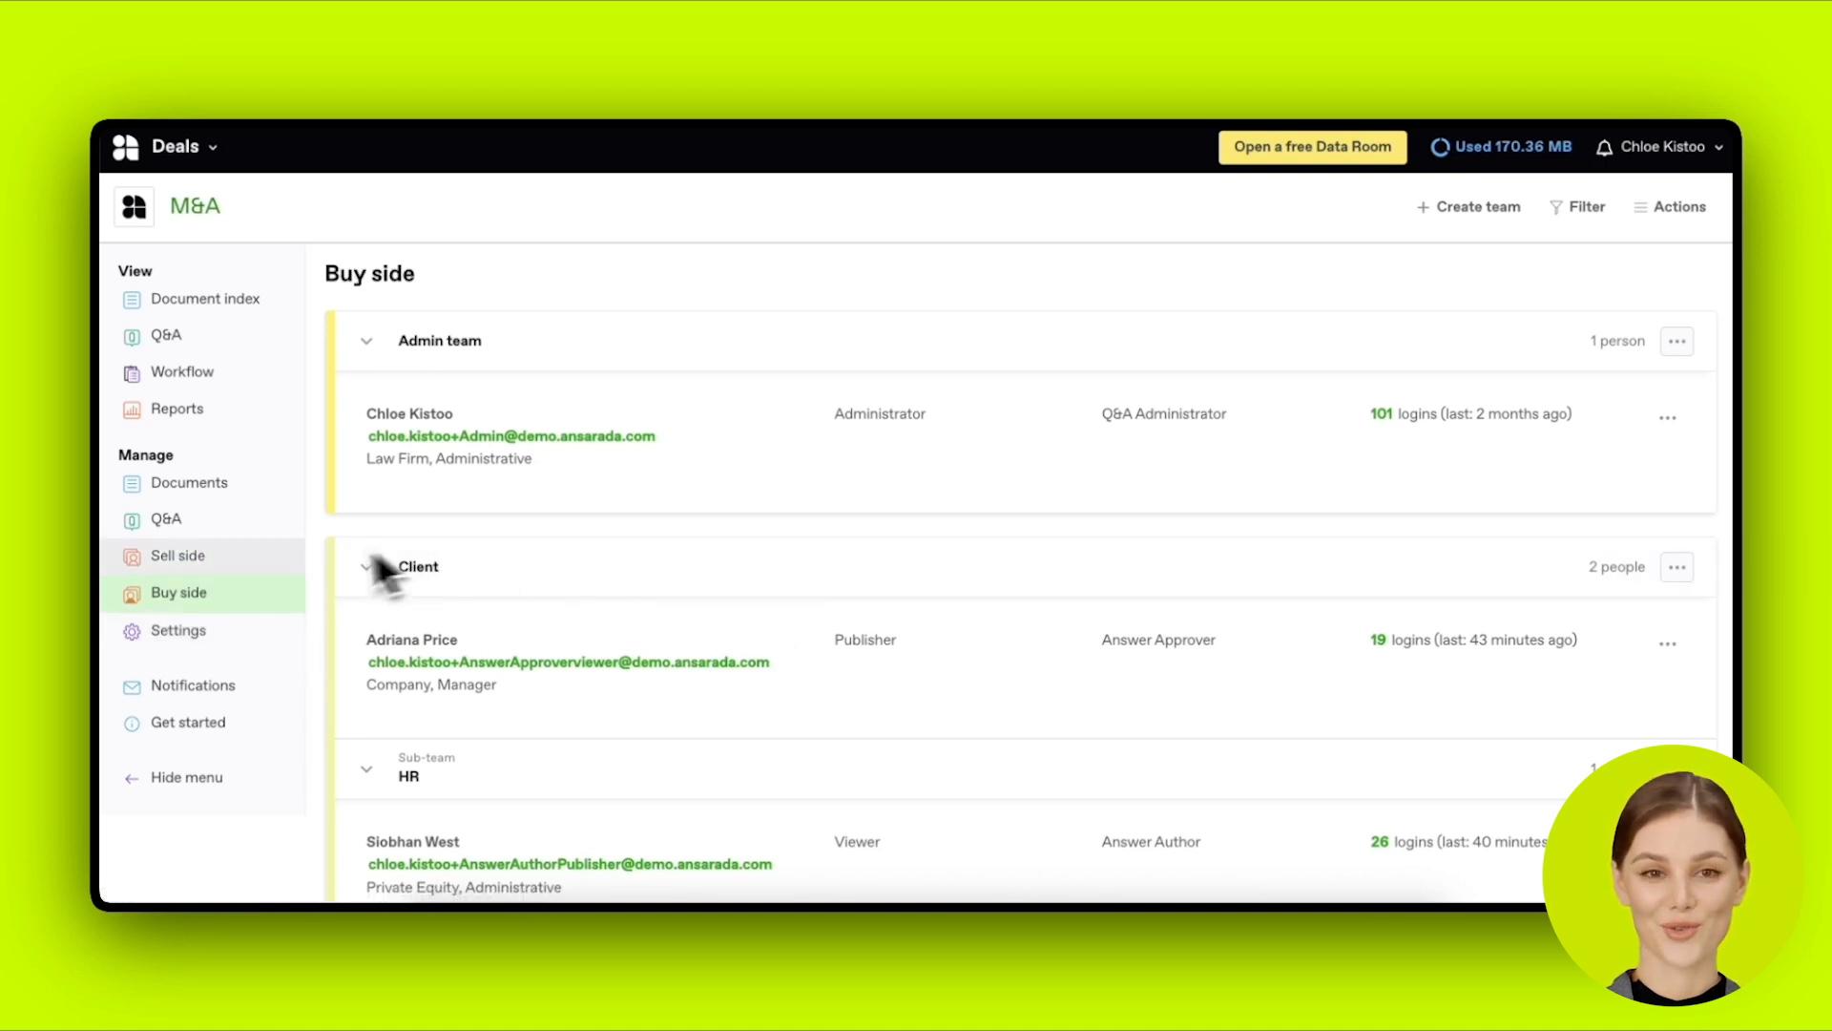
Step: Scroll to the Alpite and Ansarada teams and check Question Approver Guest's last login
scroll(553, 495, "down", 1)
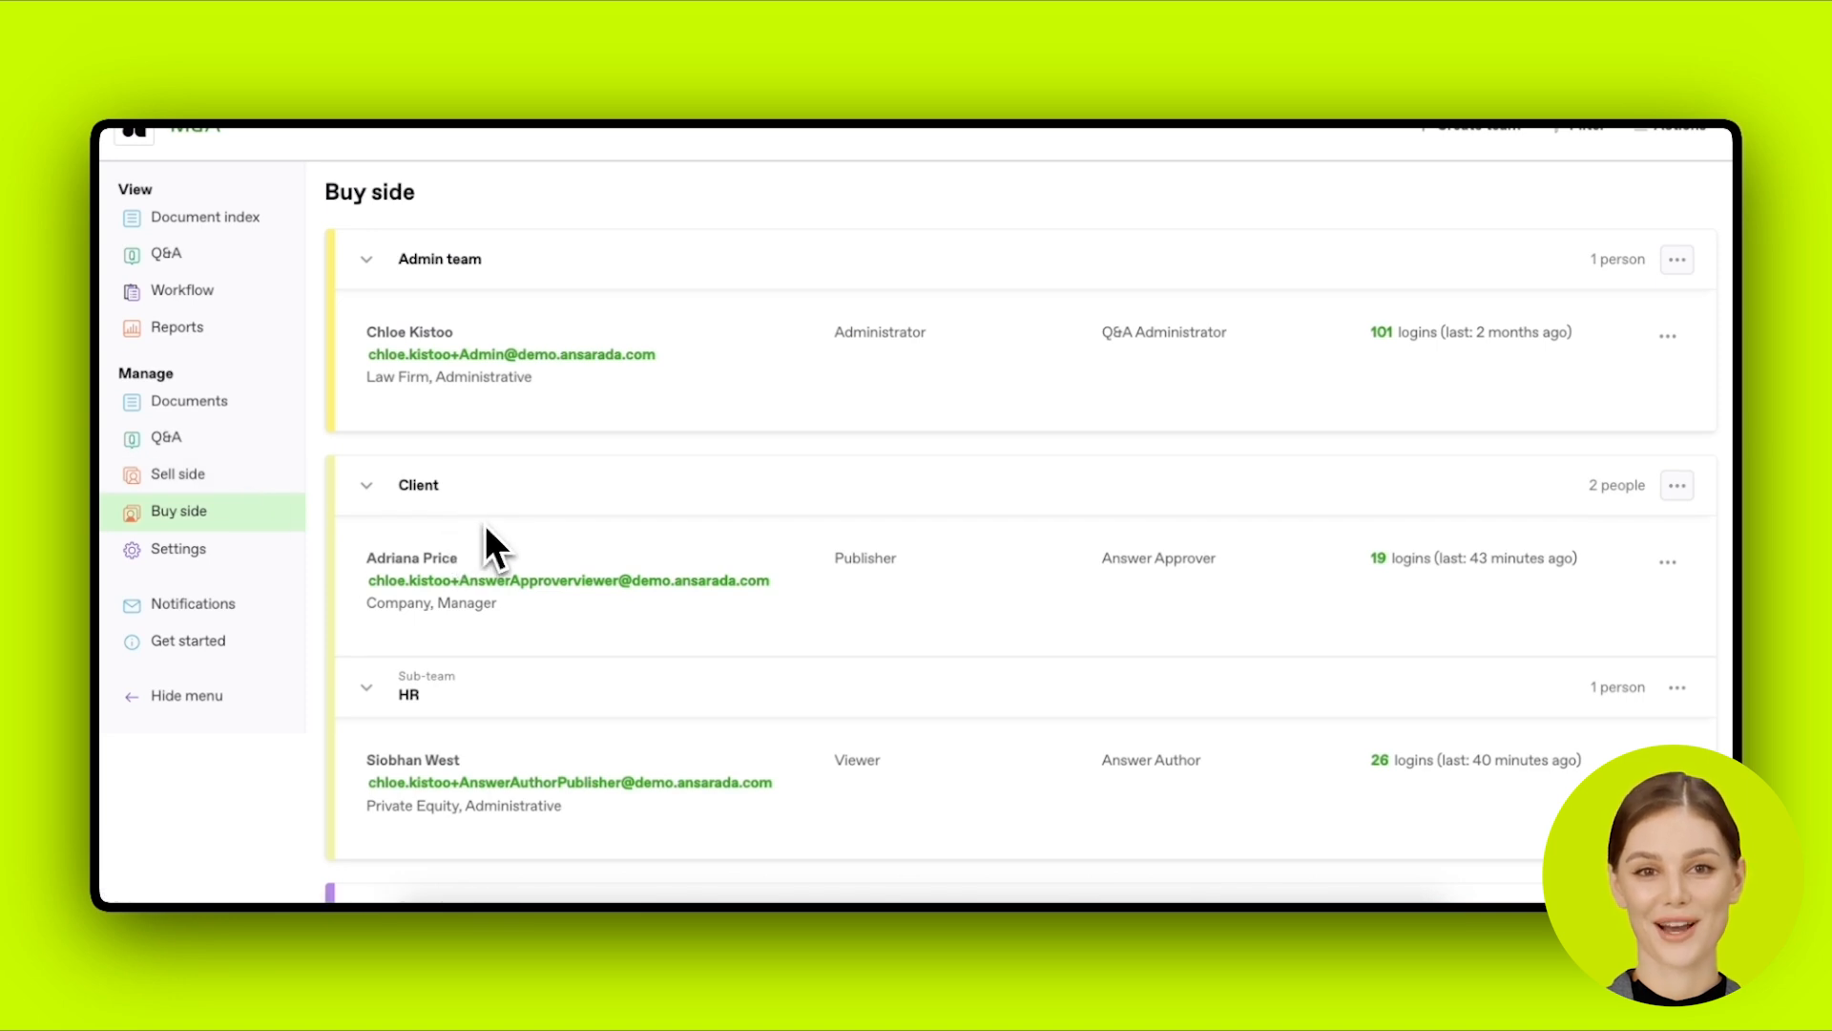
scroll(485, 524, "down", 5)
scroll(868, 529, "down", 4)
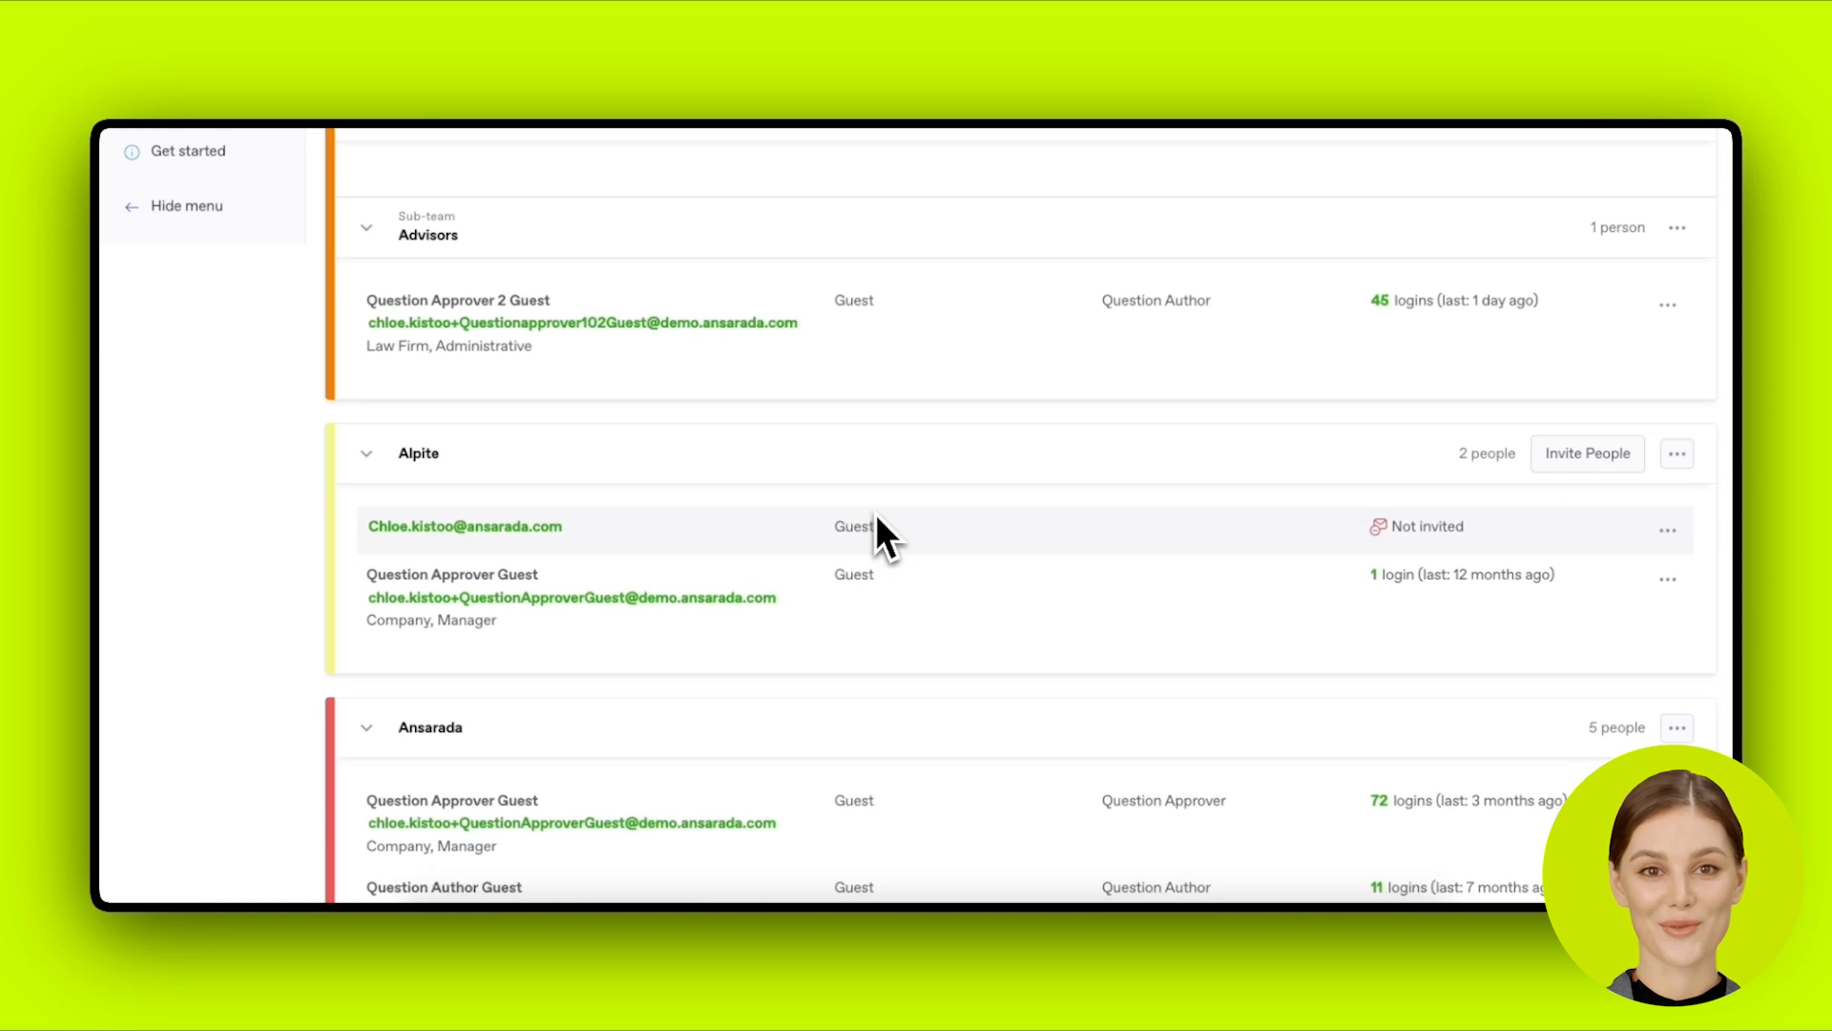
scroll(883, 516, "down", 2)
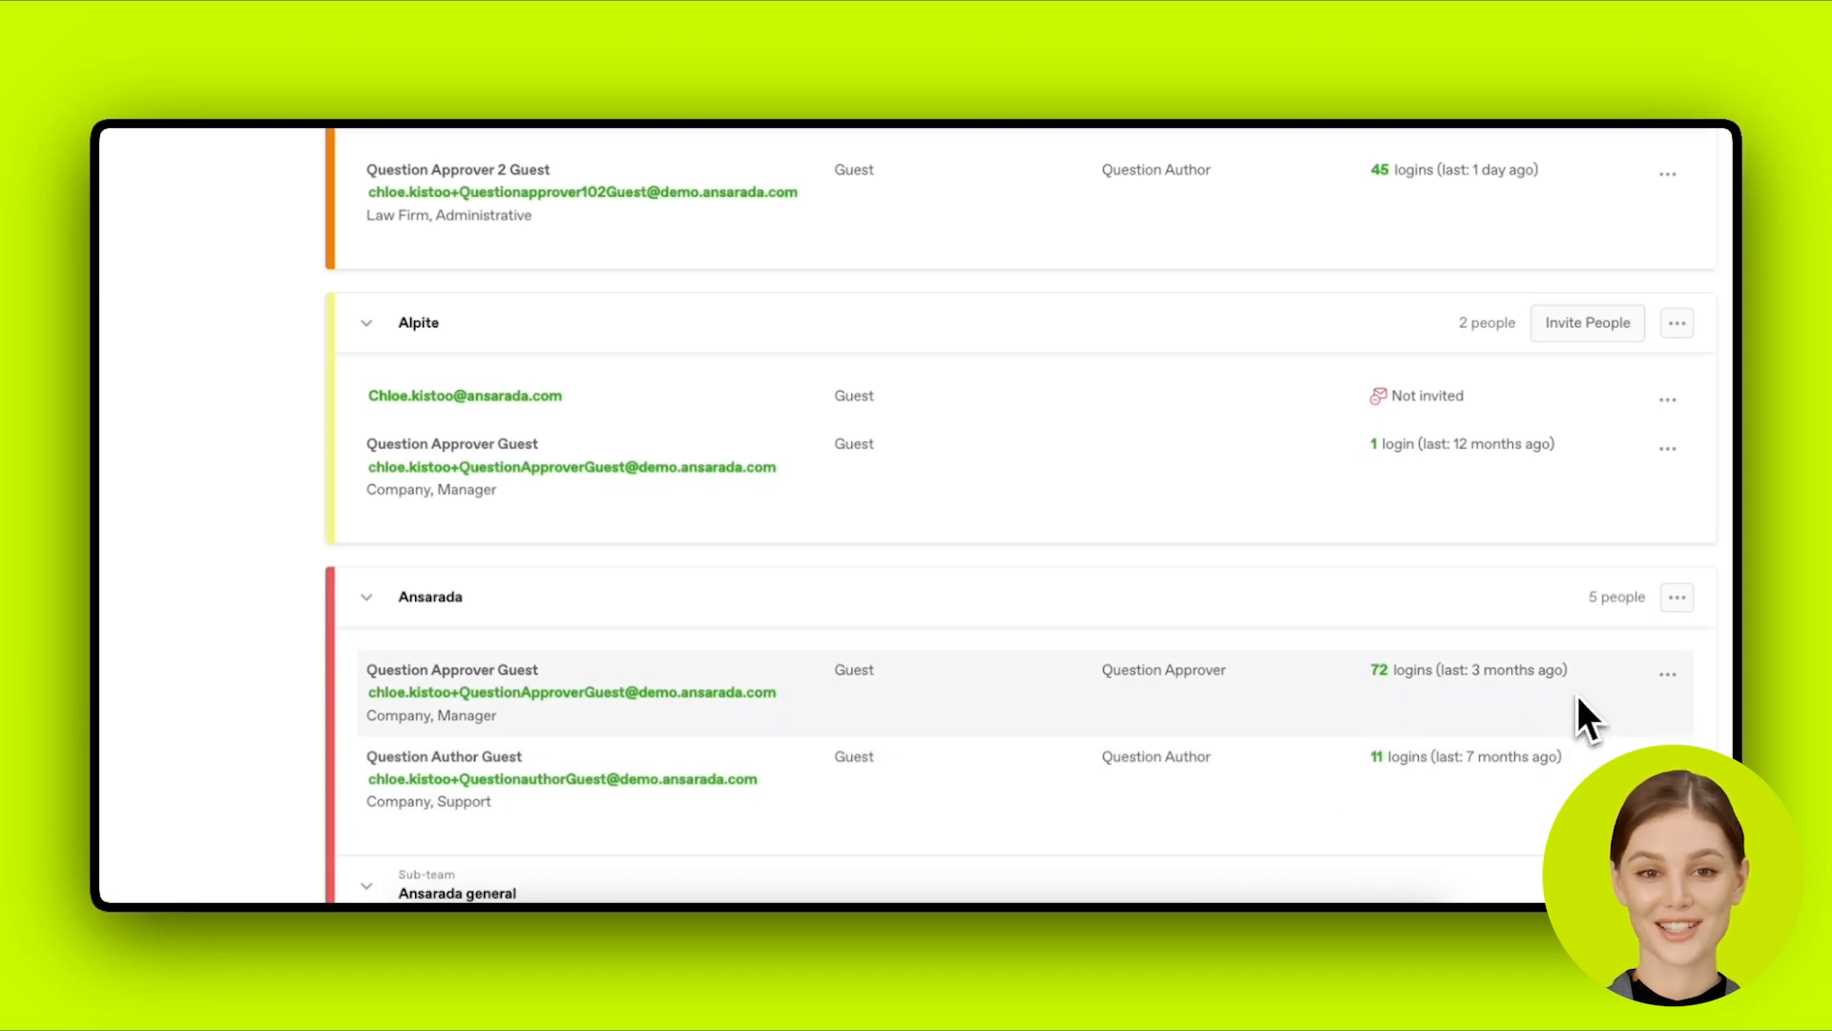
left_click_drag(1575, 673, 1421, 675)
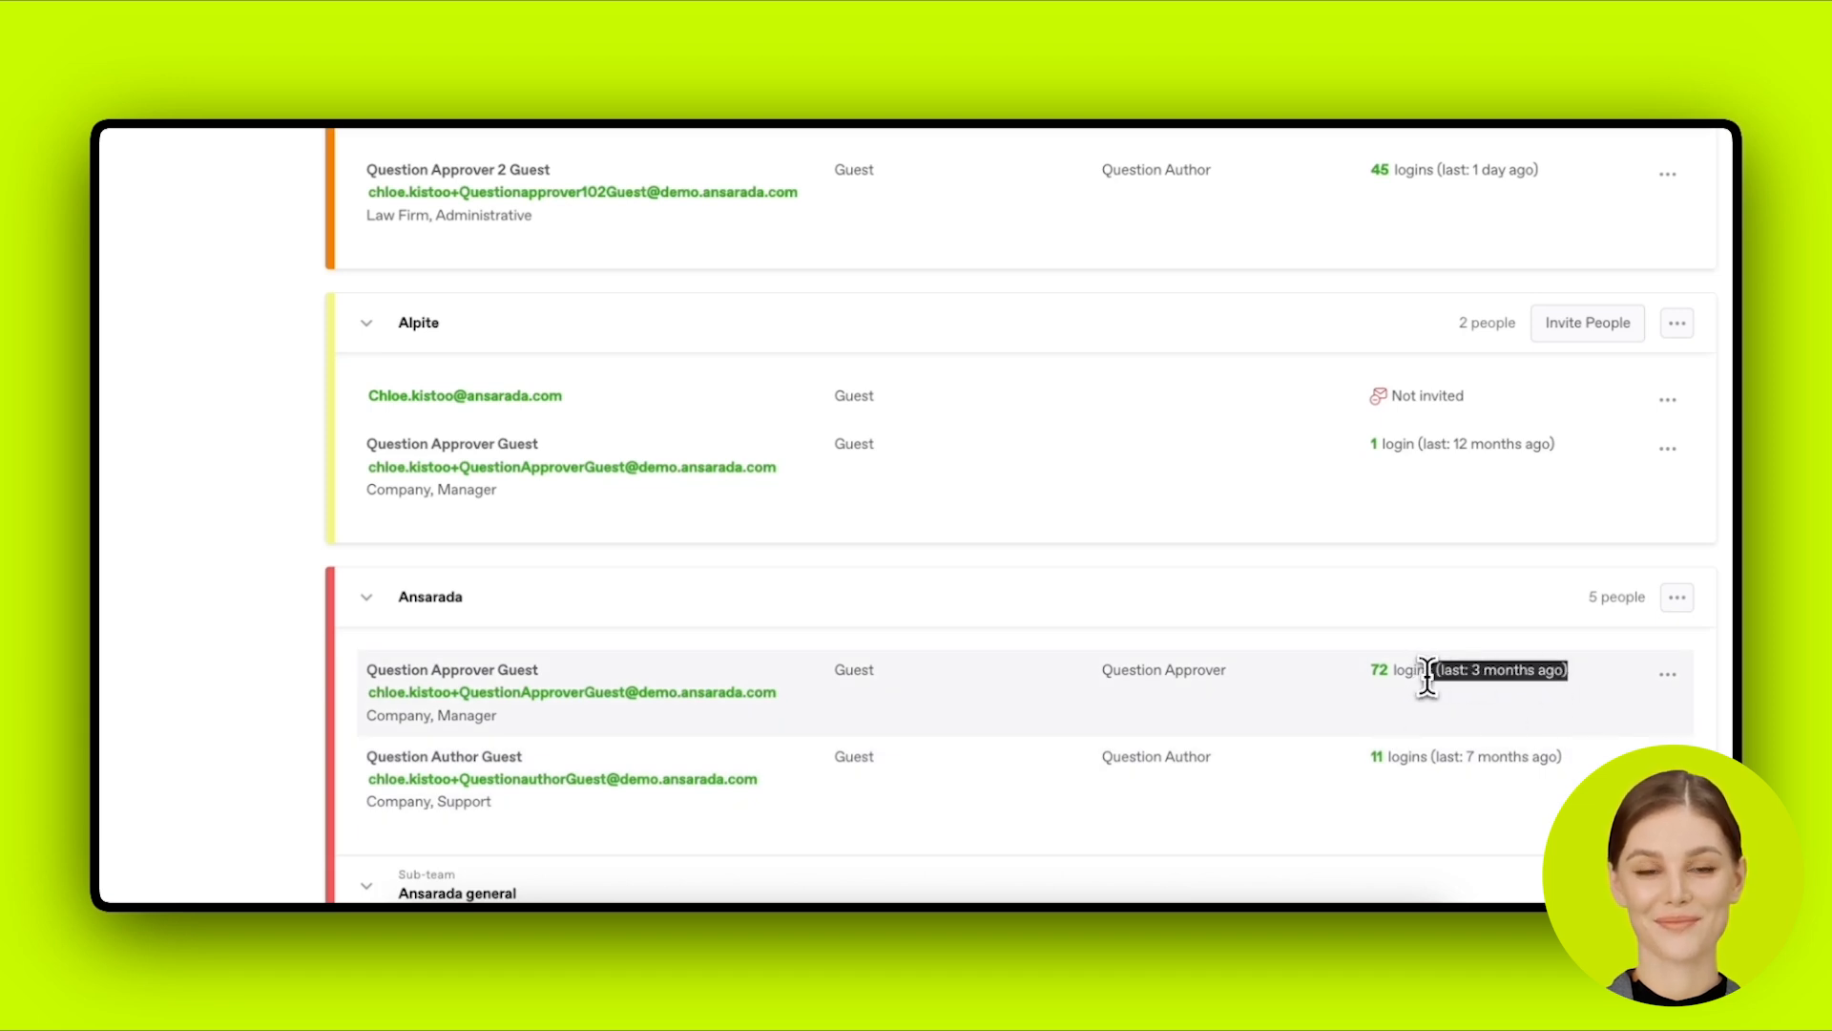
left_click(1443, 718)
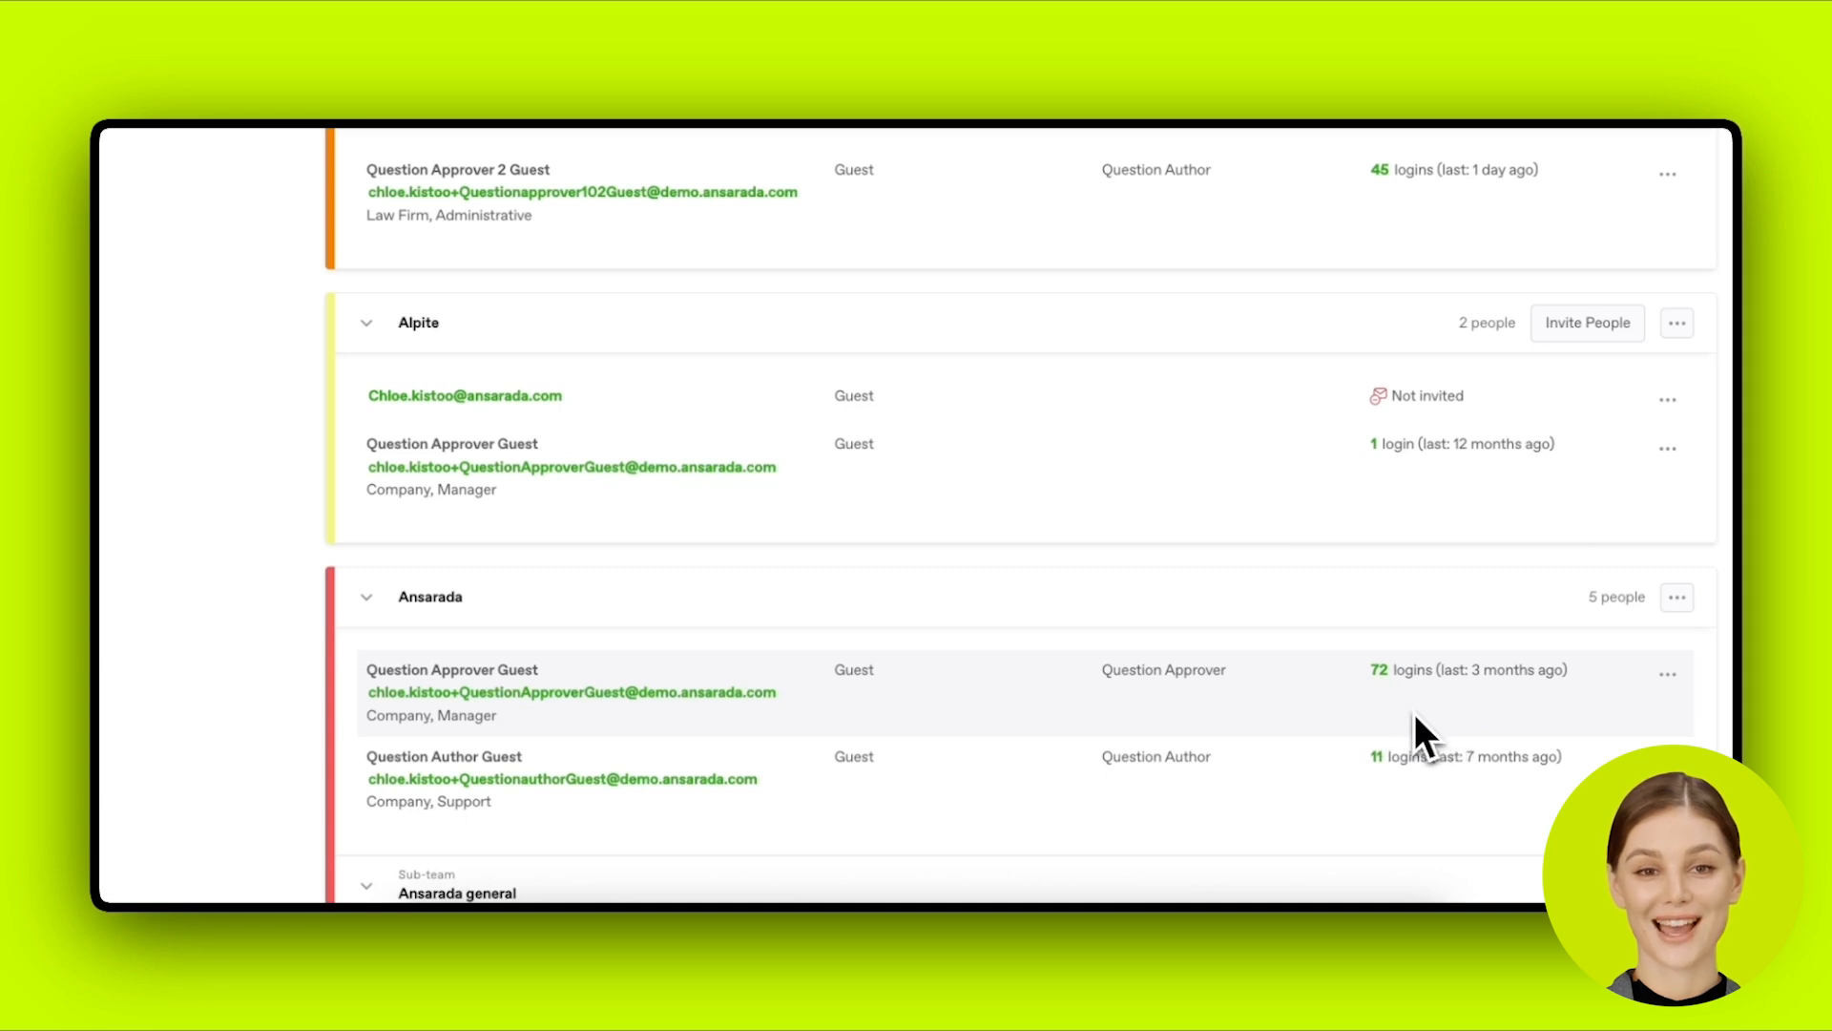
Step: Open the Question Approver Guest's 72-login activity log and scroll through its entries
left_click(1382, 673)
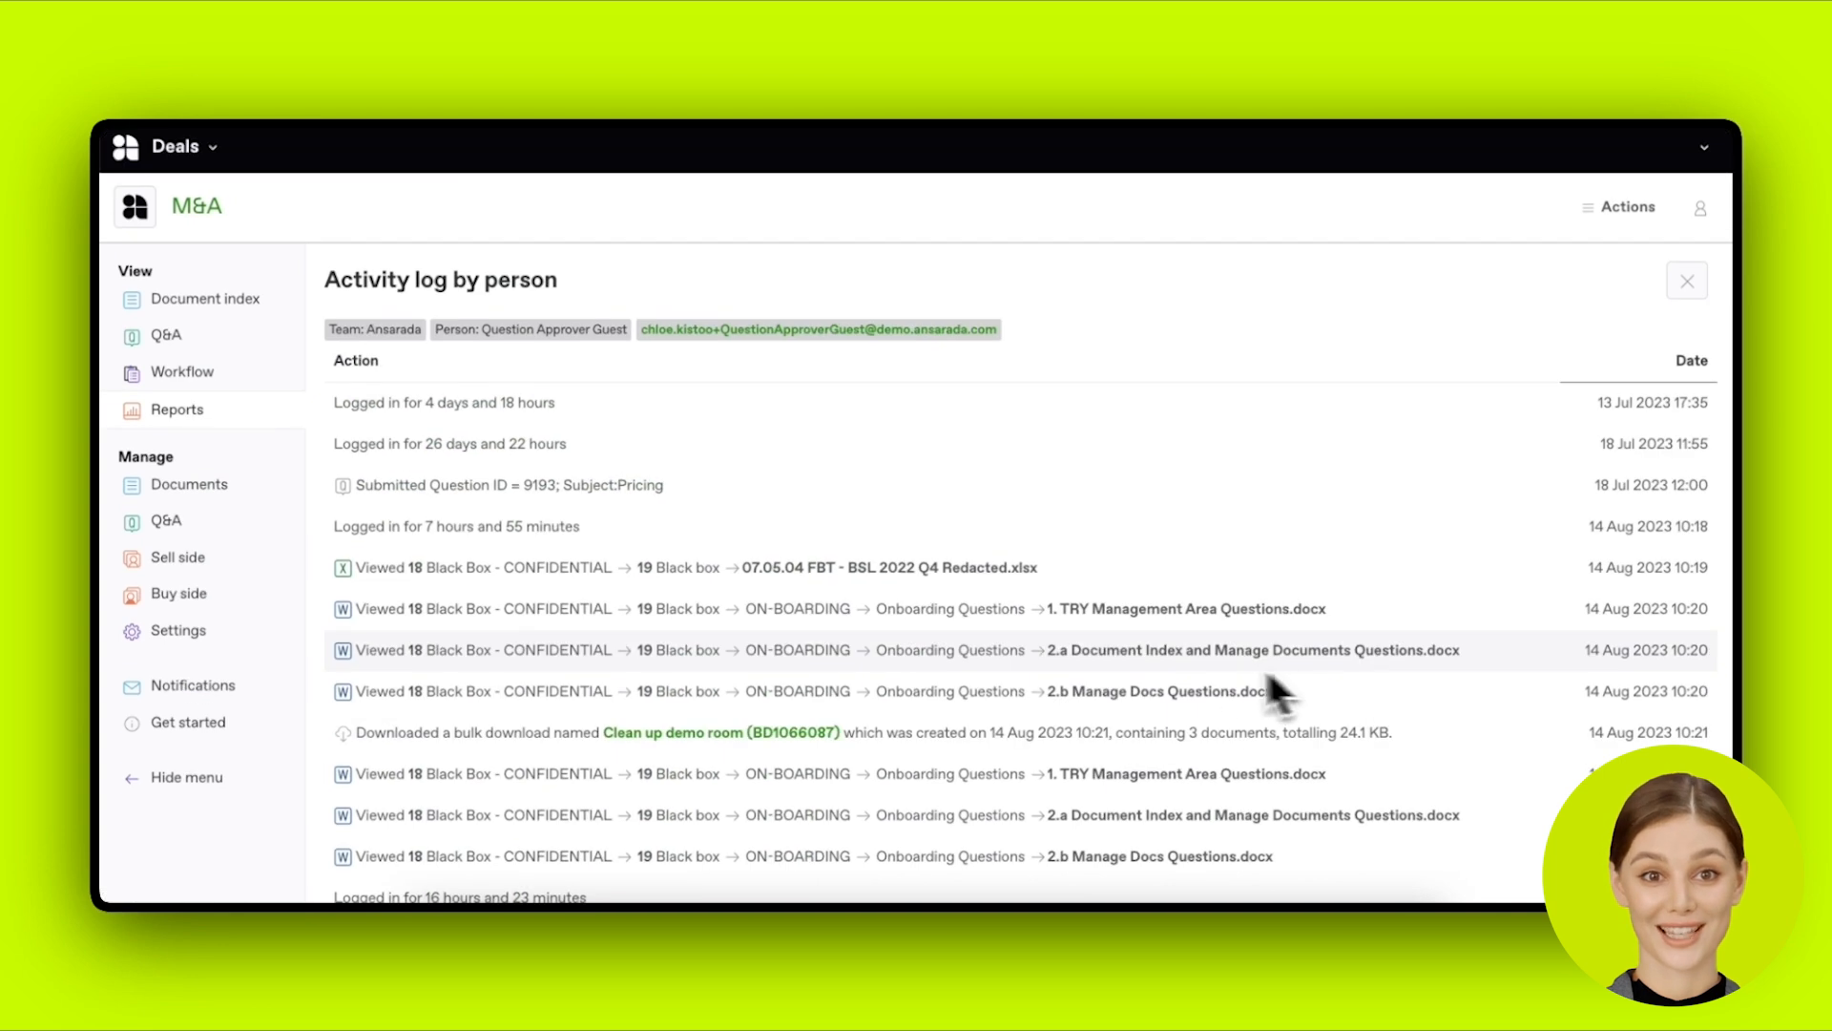
scroll(1206, 668, "down", 2)
scroll(1208, 668, "down", 5)
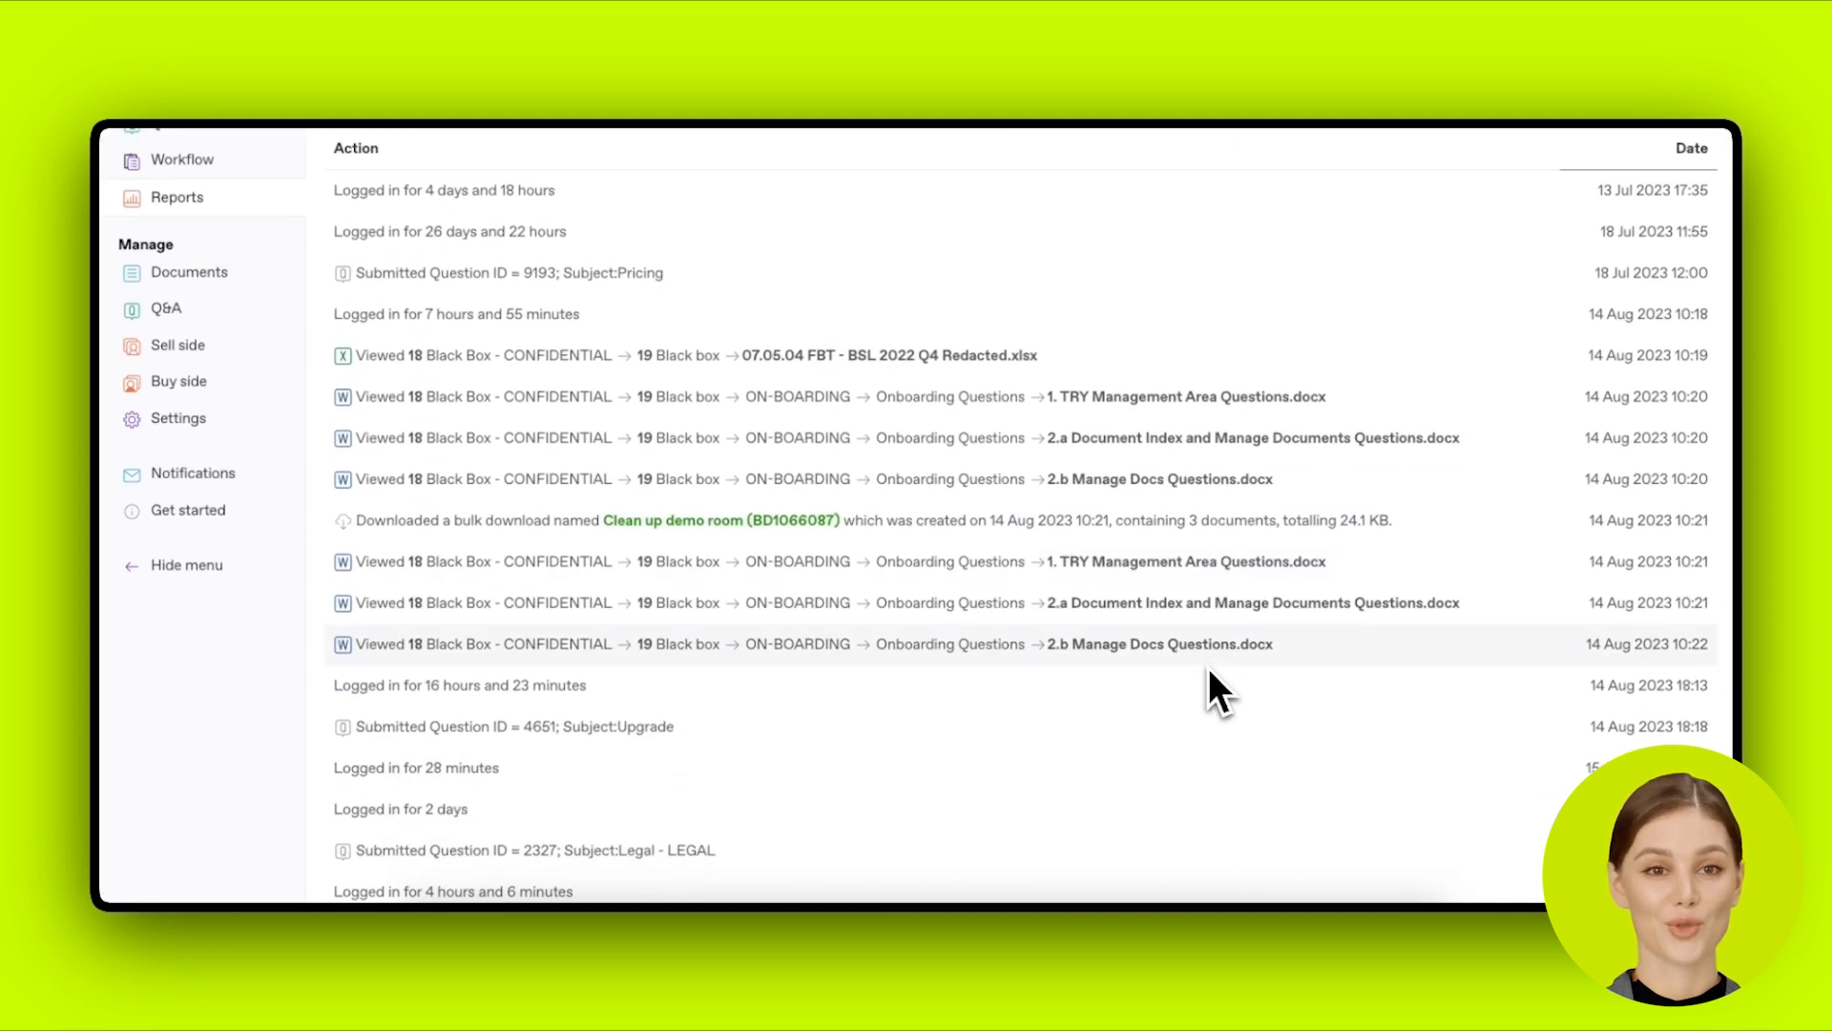
scroll(1210, 668, "down", 15)
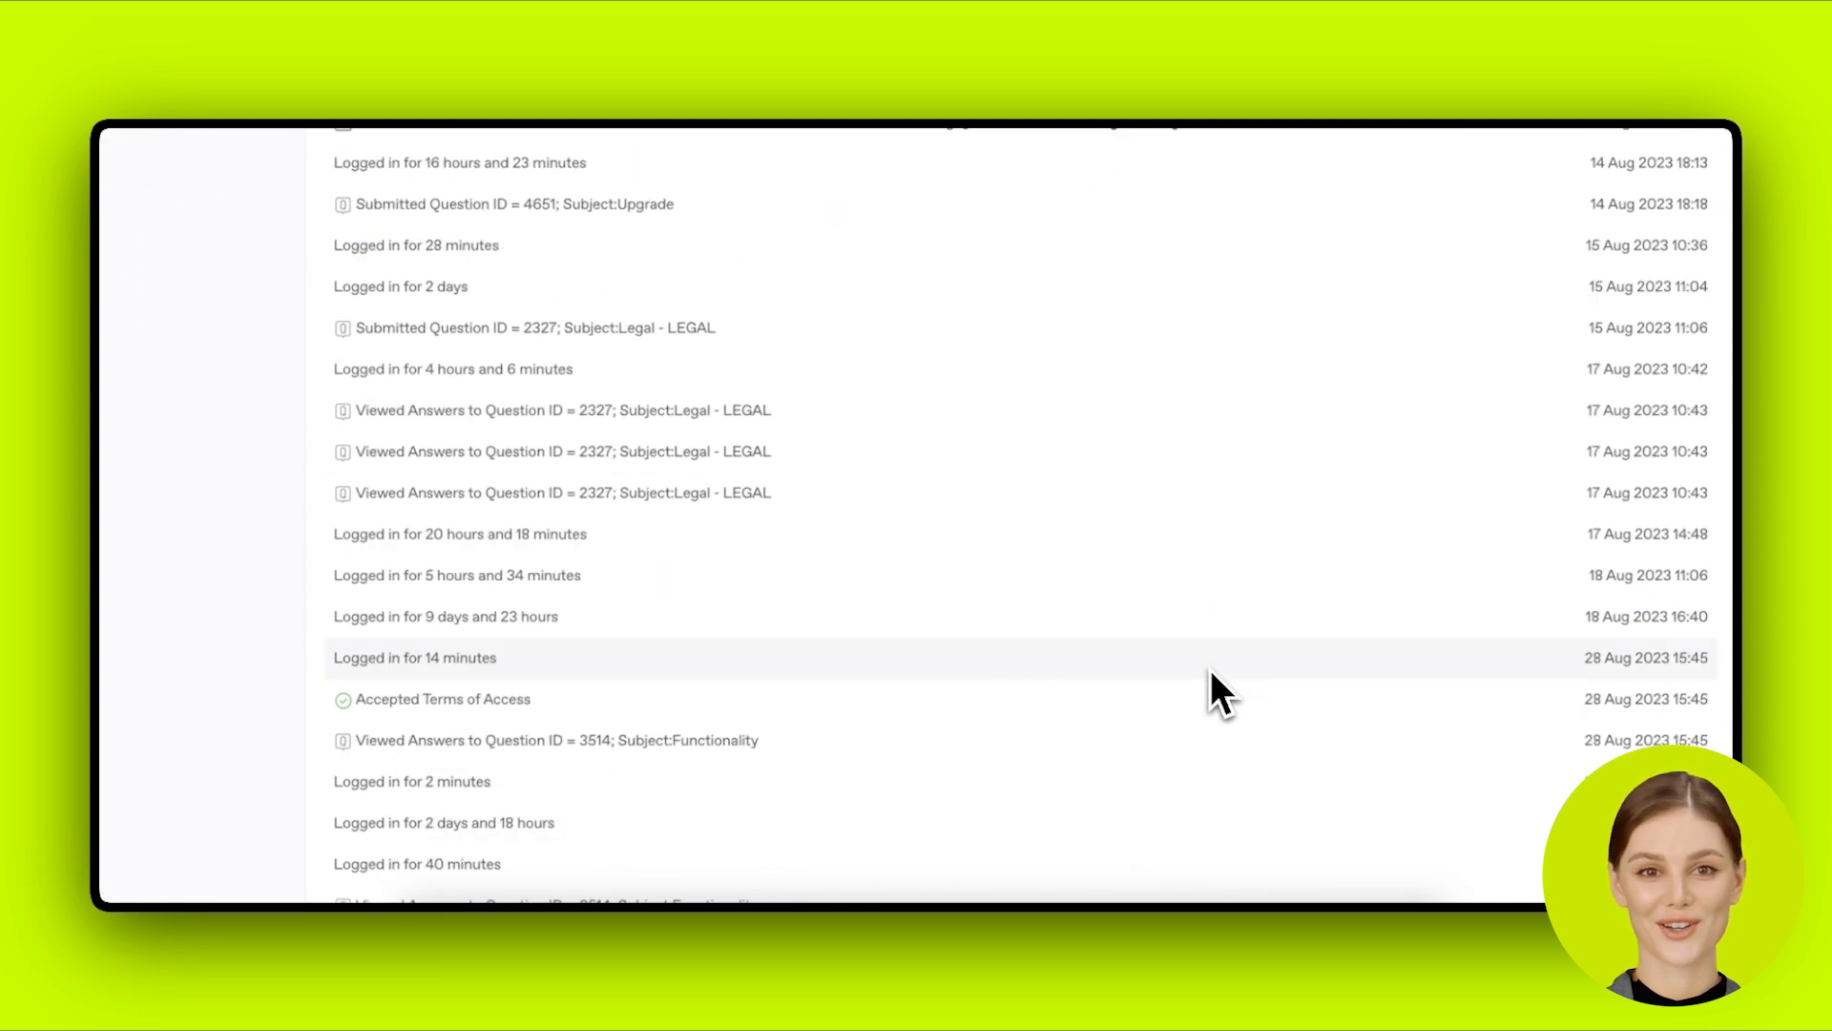
scroll(1211, 670, "down", 12)
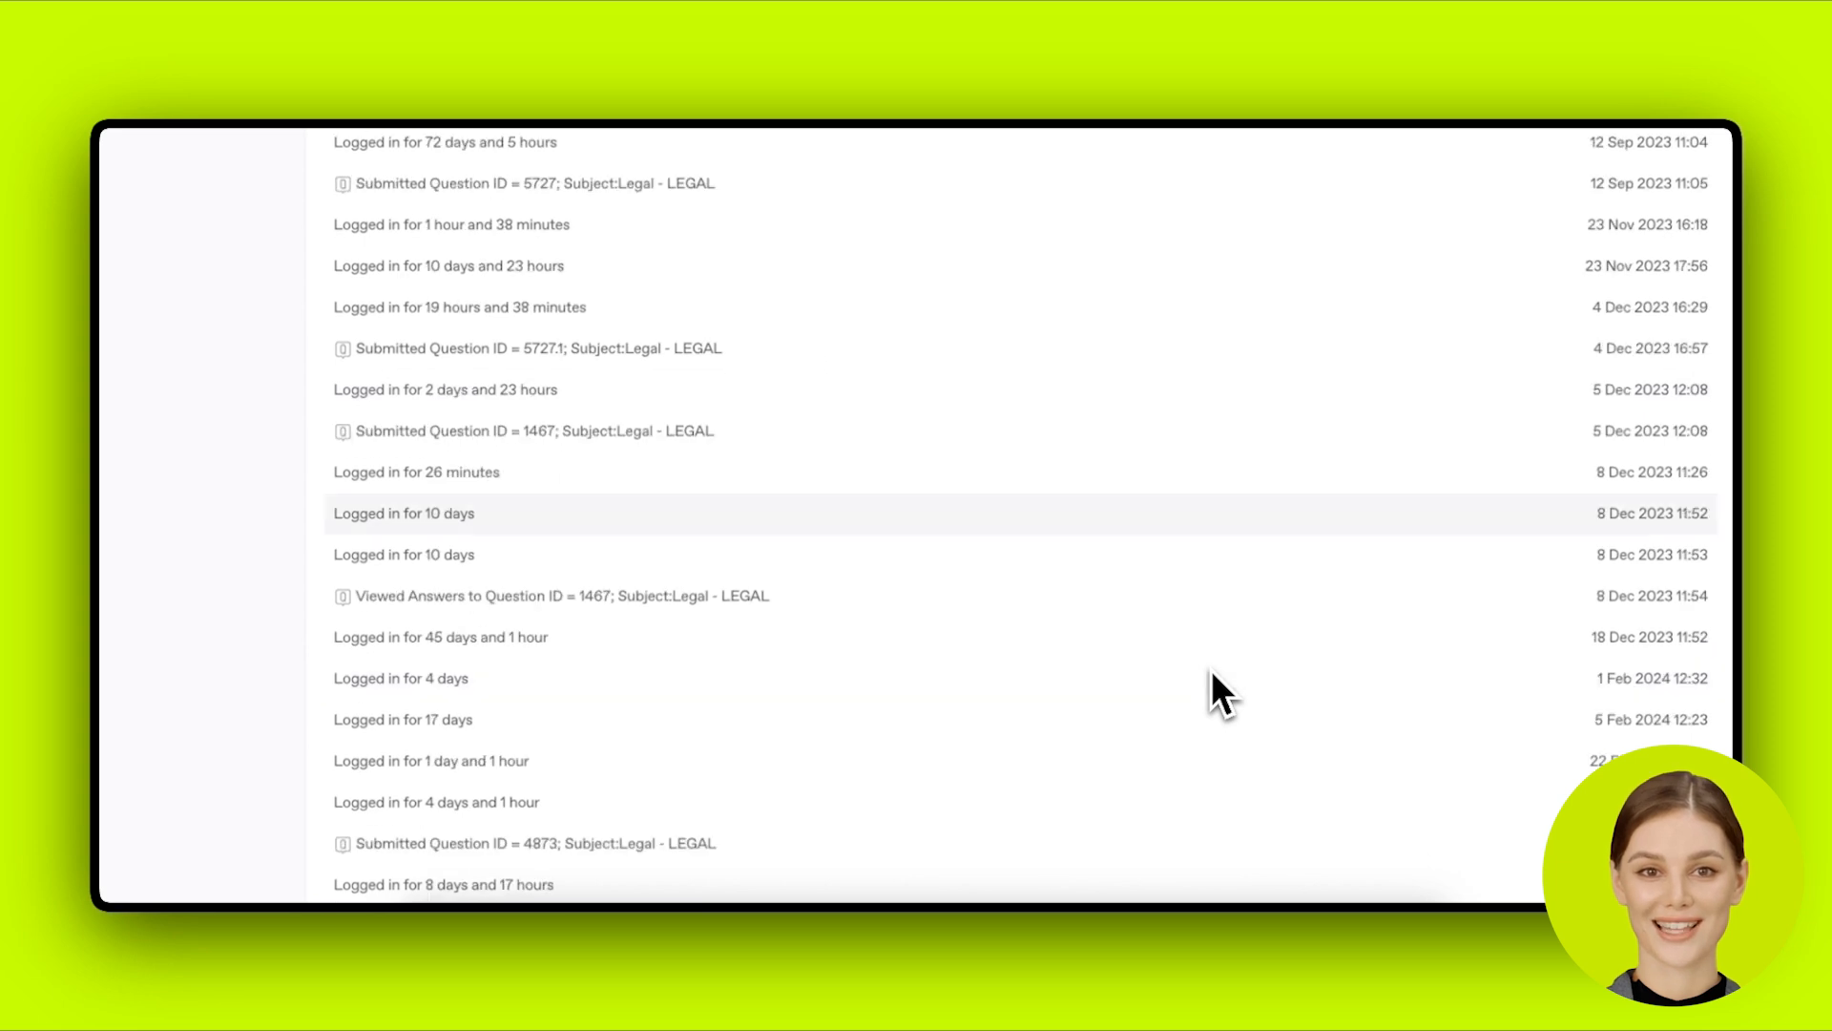
scroll(1211, 670, "down", 12)
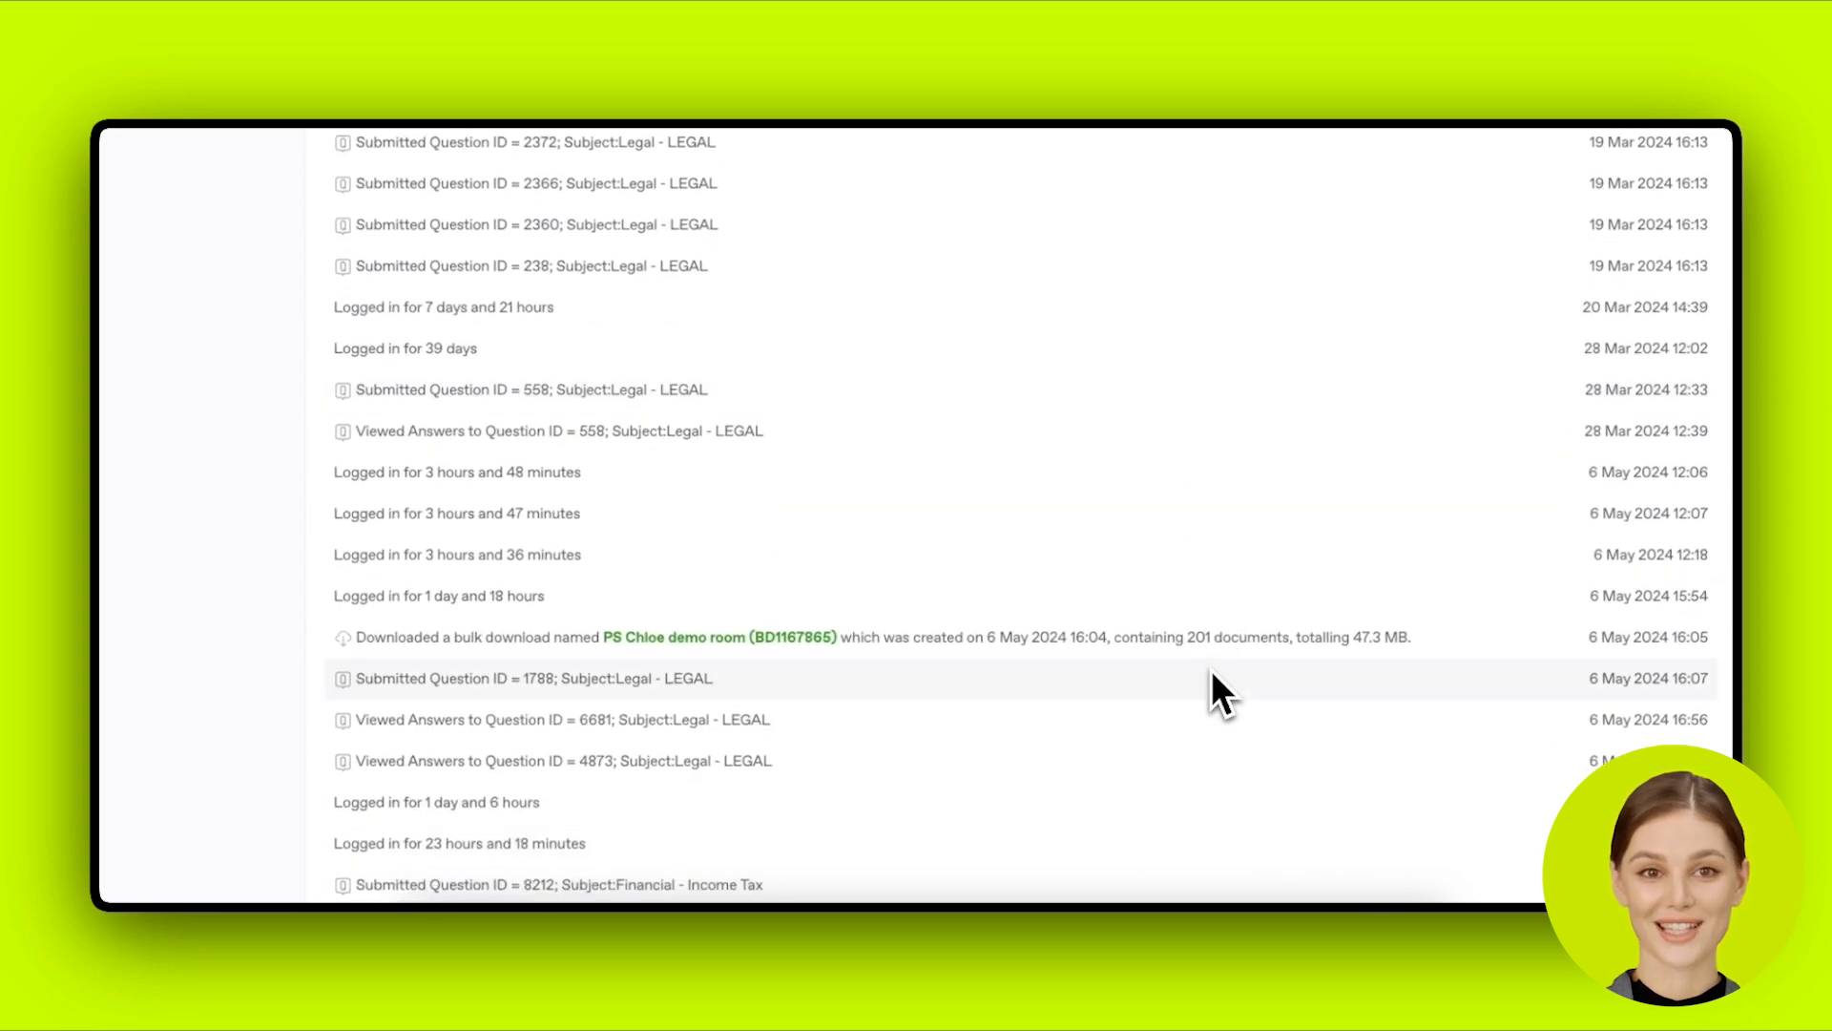
scroll(1211, 669, "down", 1)
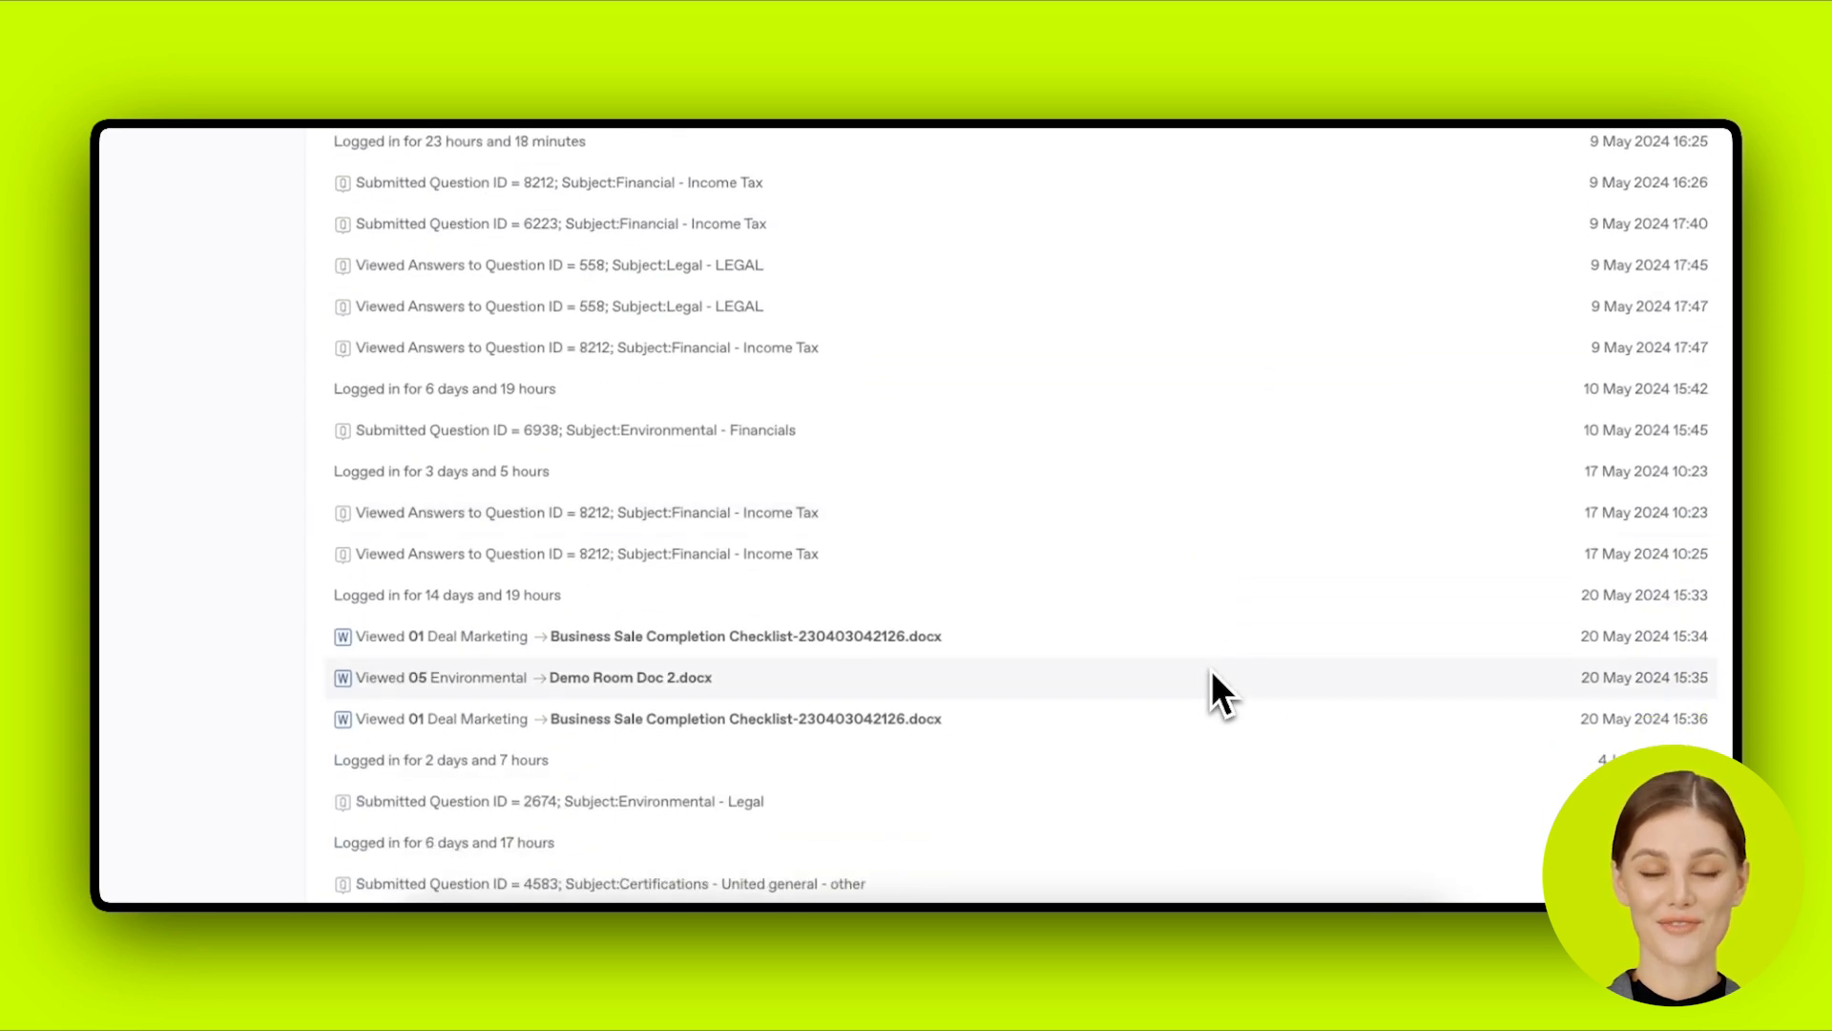
scroll(1217, 649, "down", 4)
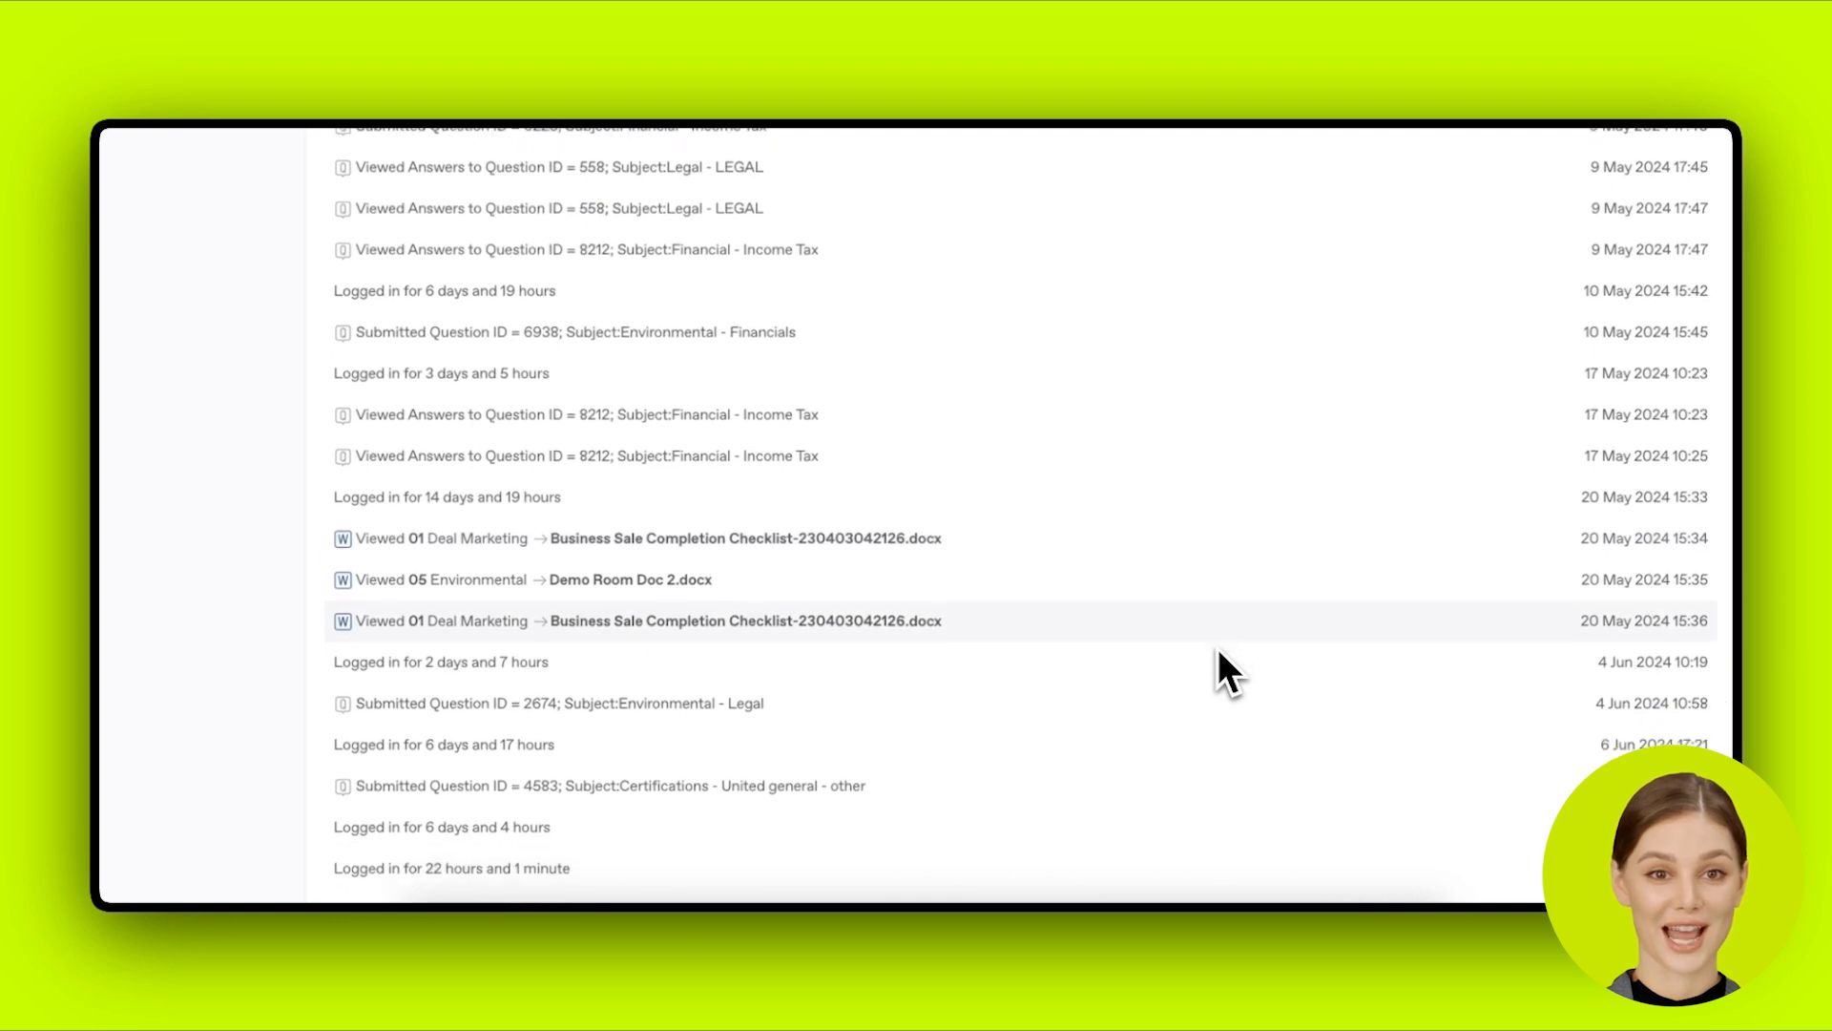
scroll(1219, 665, "down", 6)
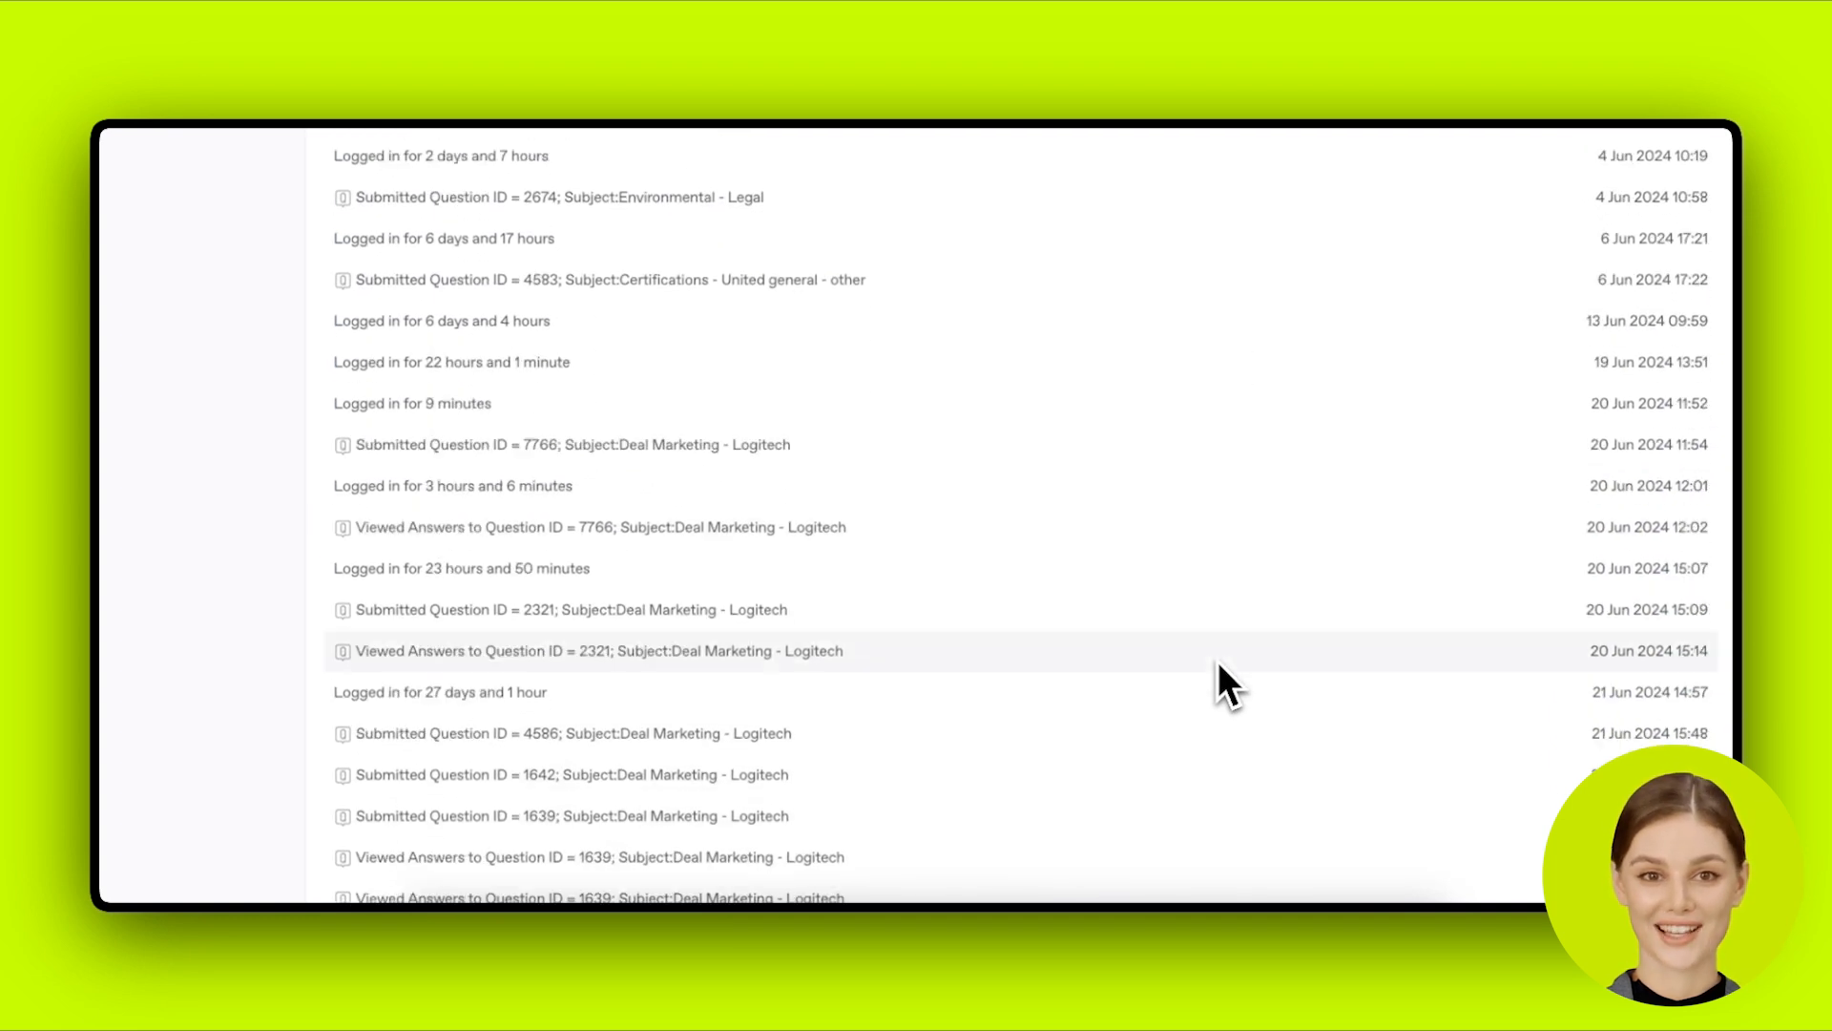
scroll(1218, 662, "down", 6)
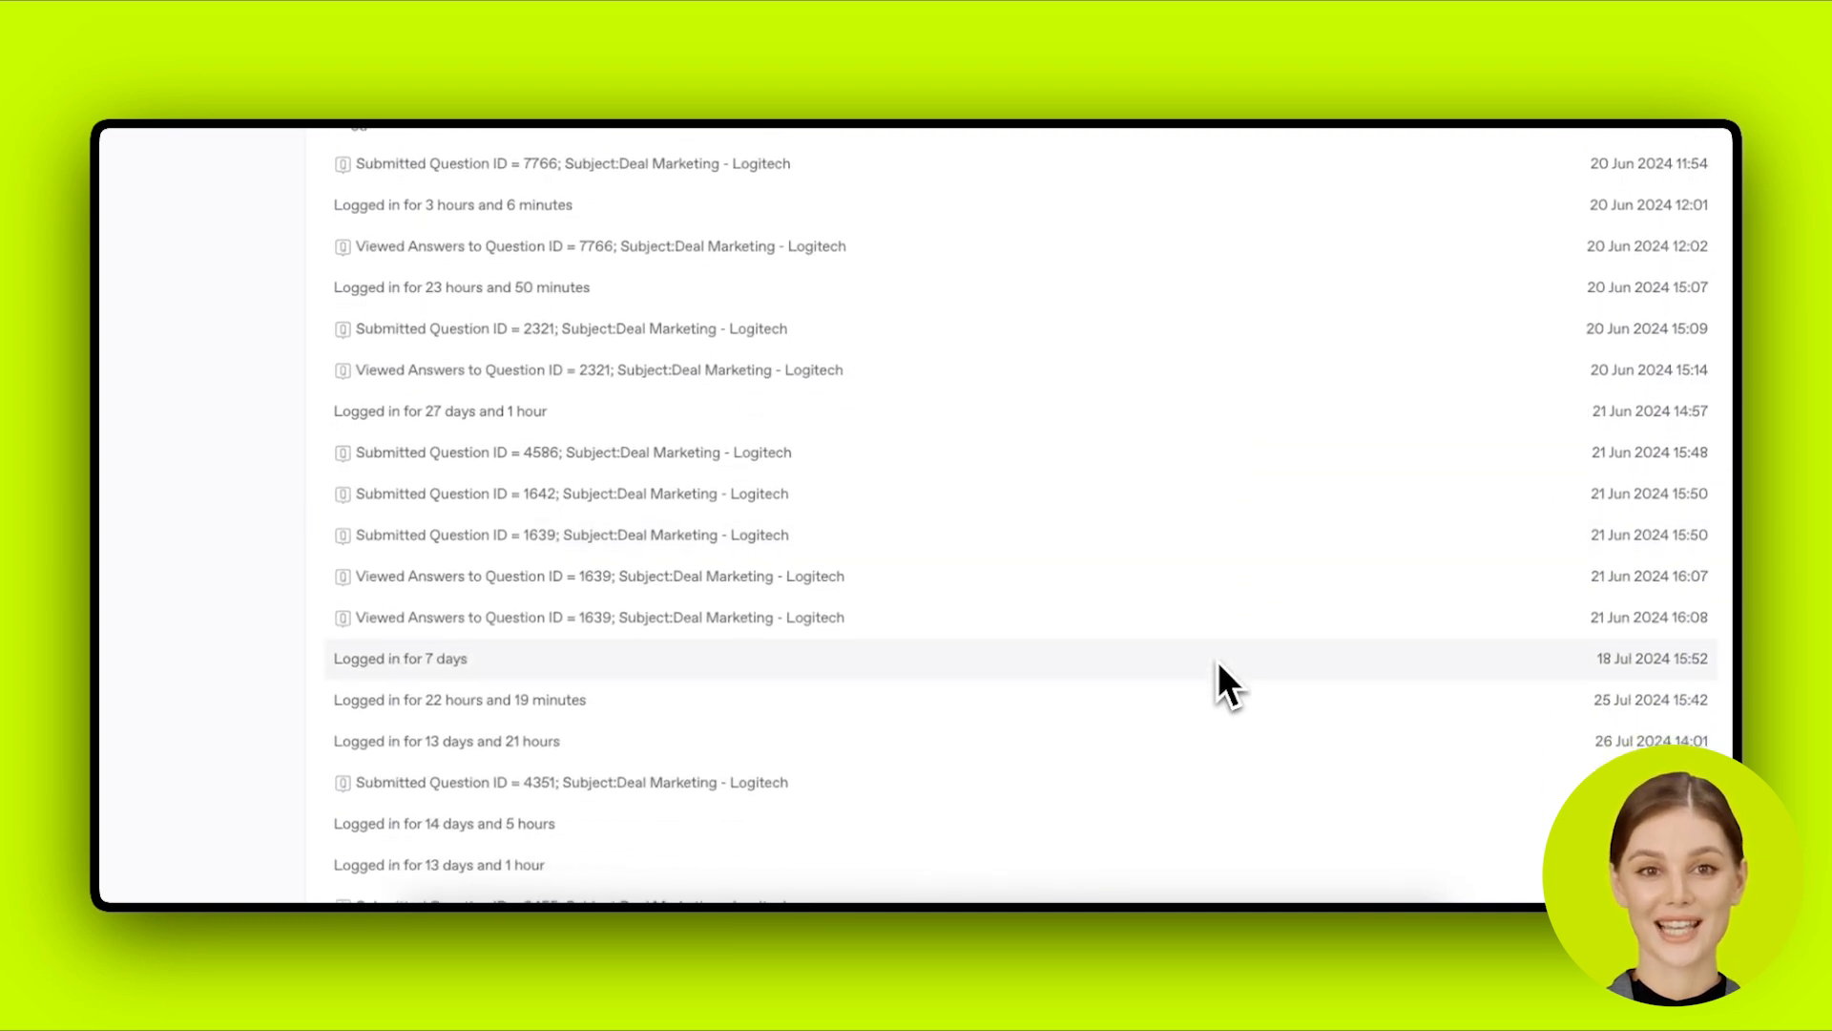
scroll(1218, 661, "down", 7)
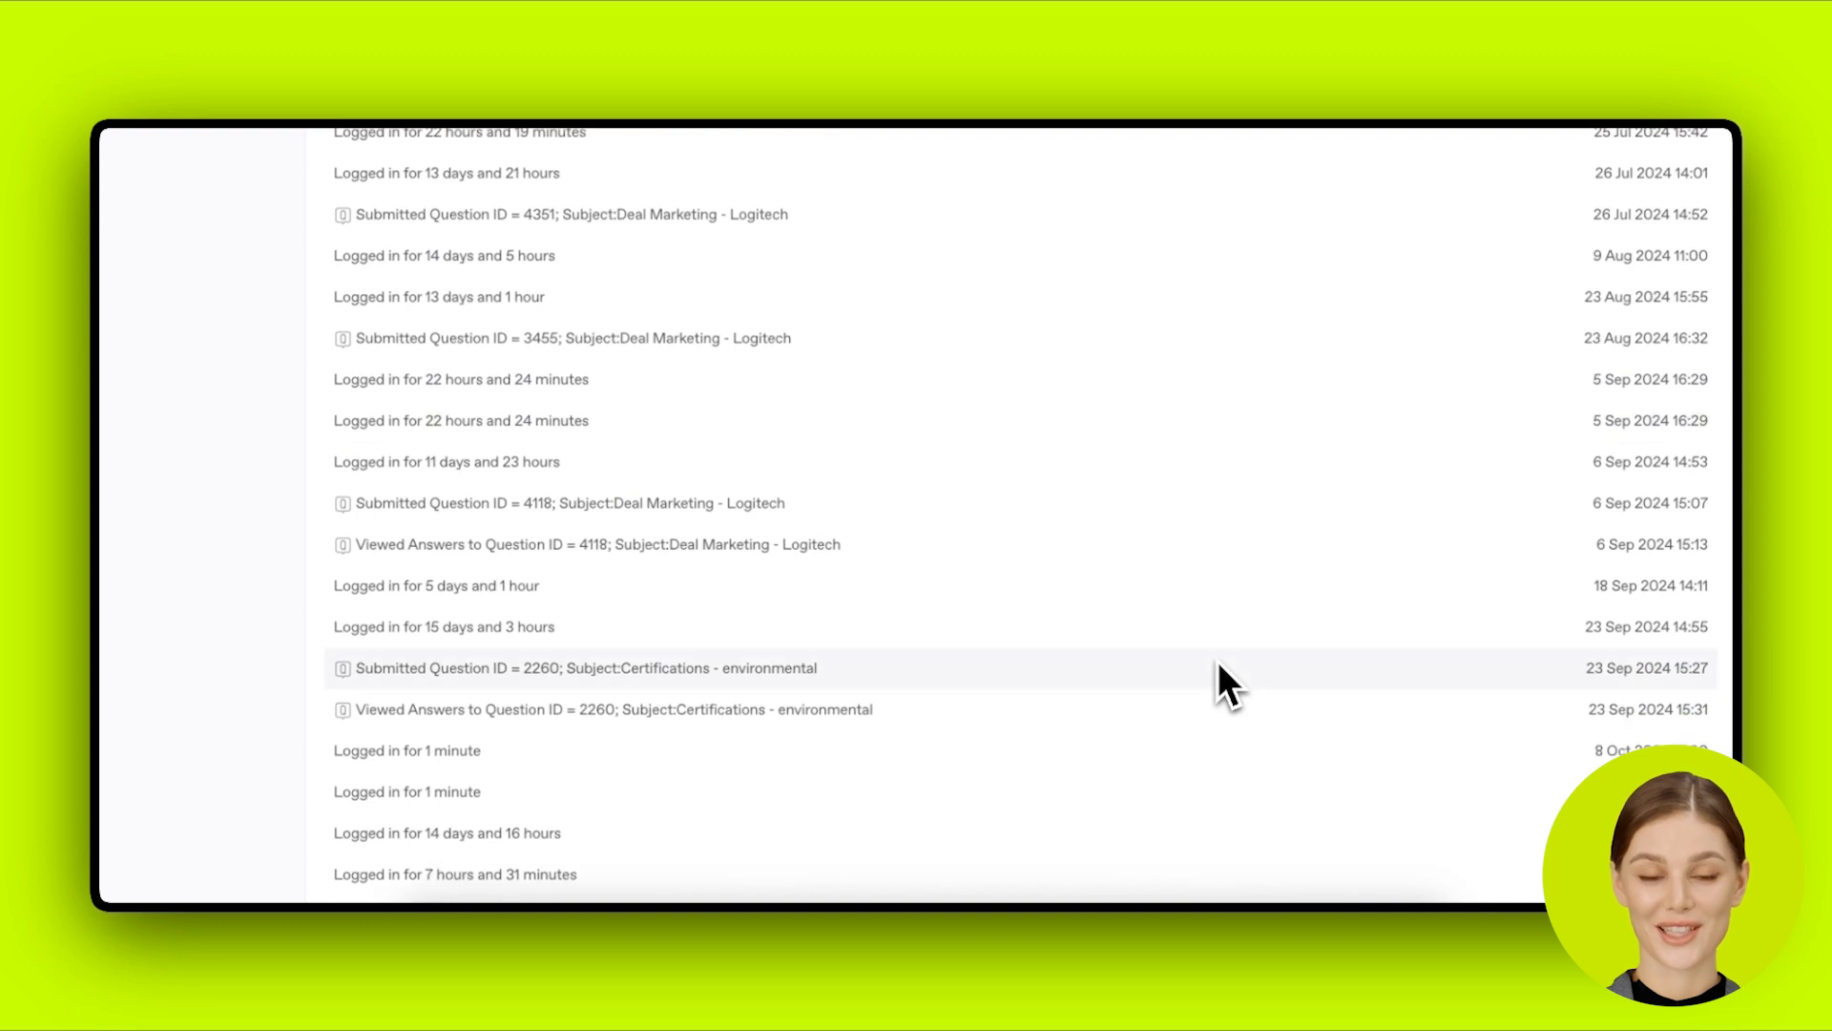
scroll(1219, 665, "down", 7)
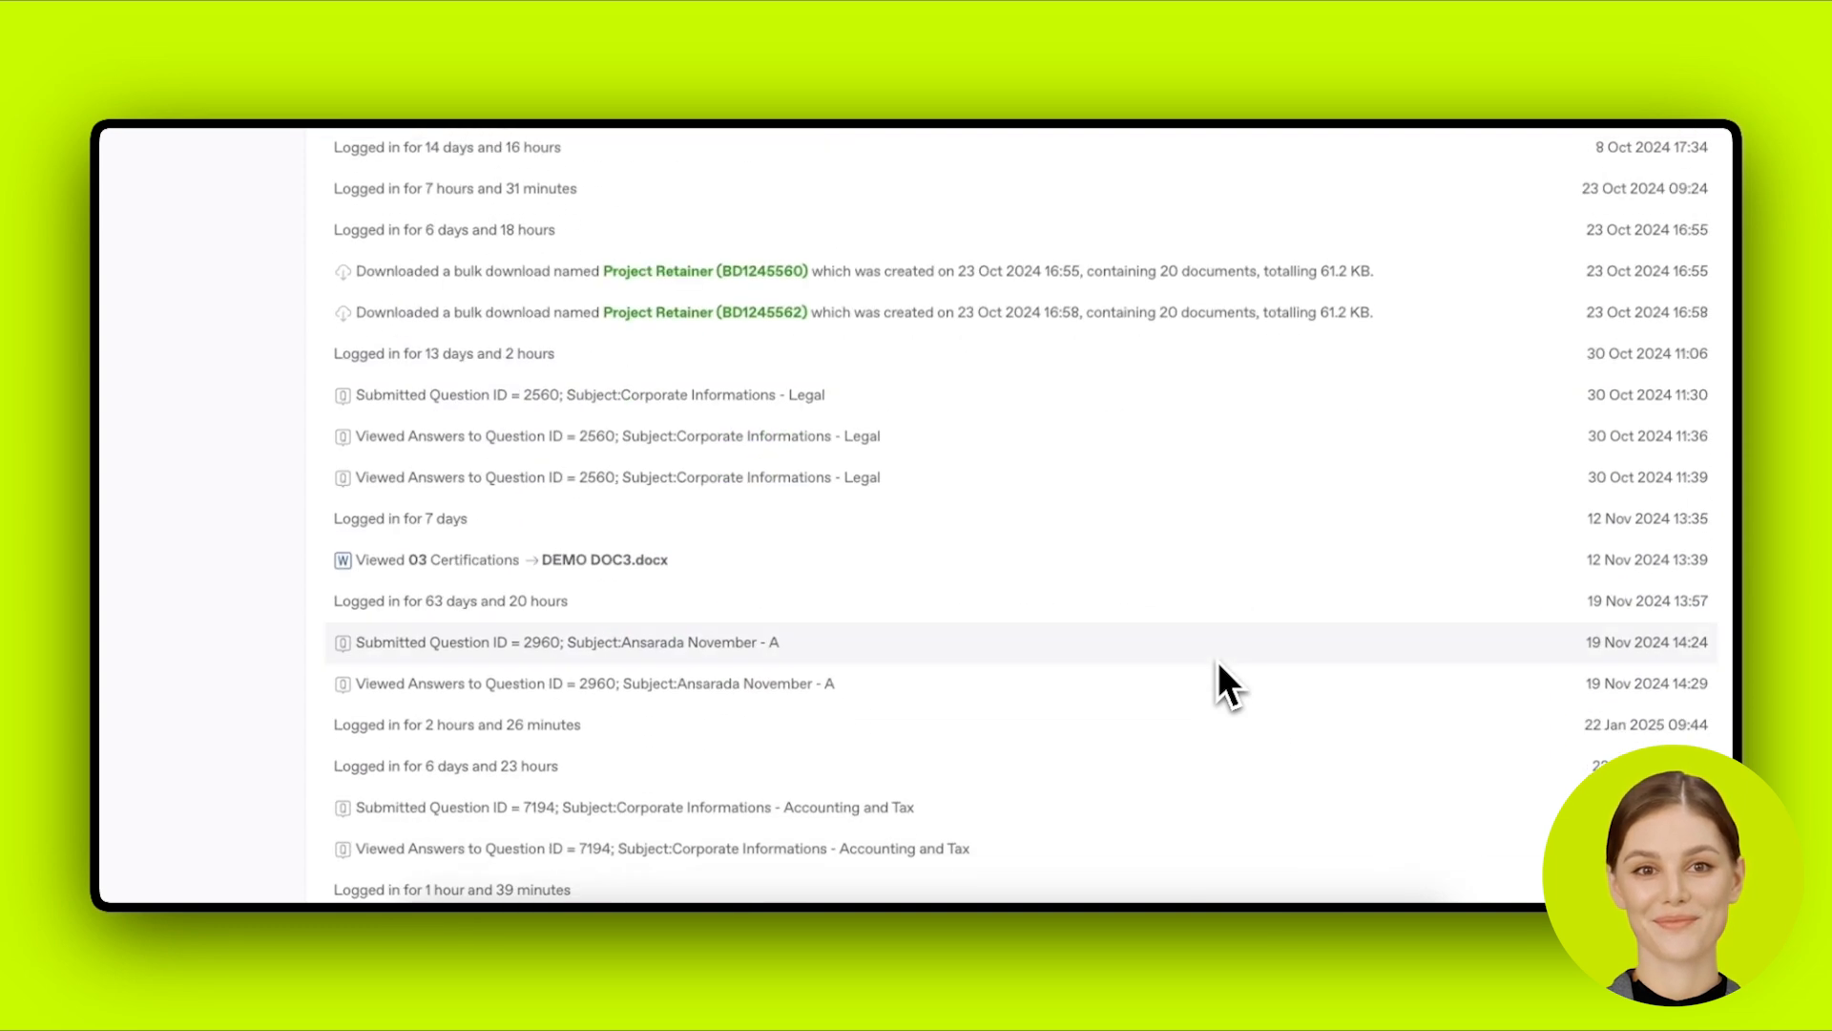
scroll(1219, 664, "up", 20)
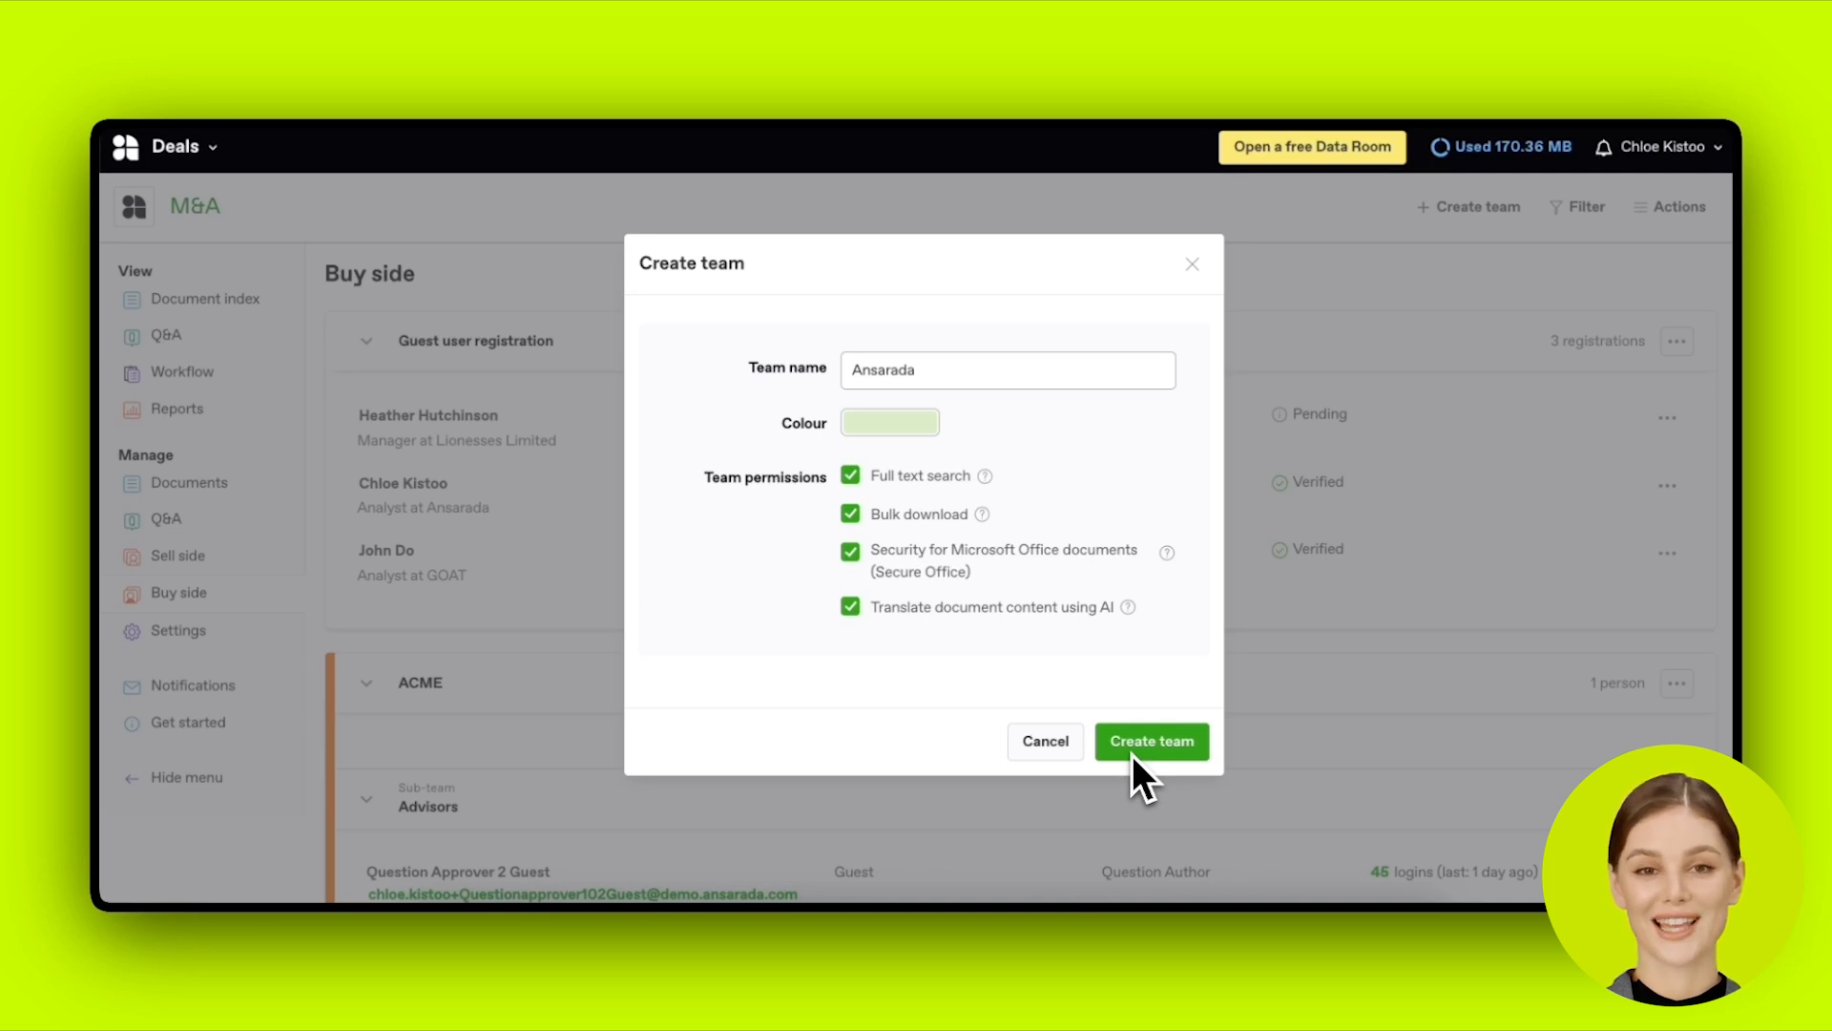
Step: Create the Bidder 1 team in pale green with Secure Office and all other permissions kept on
left_click(1182, 753)
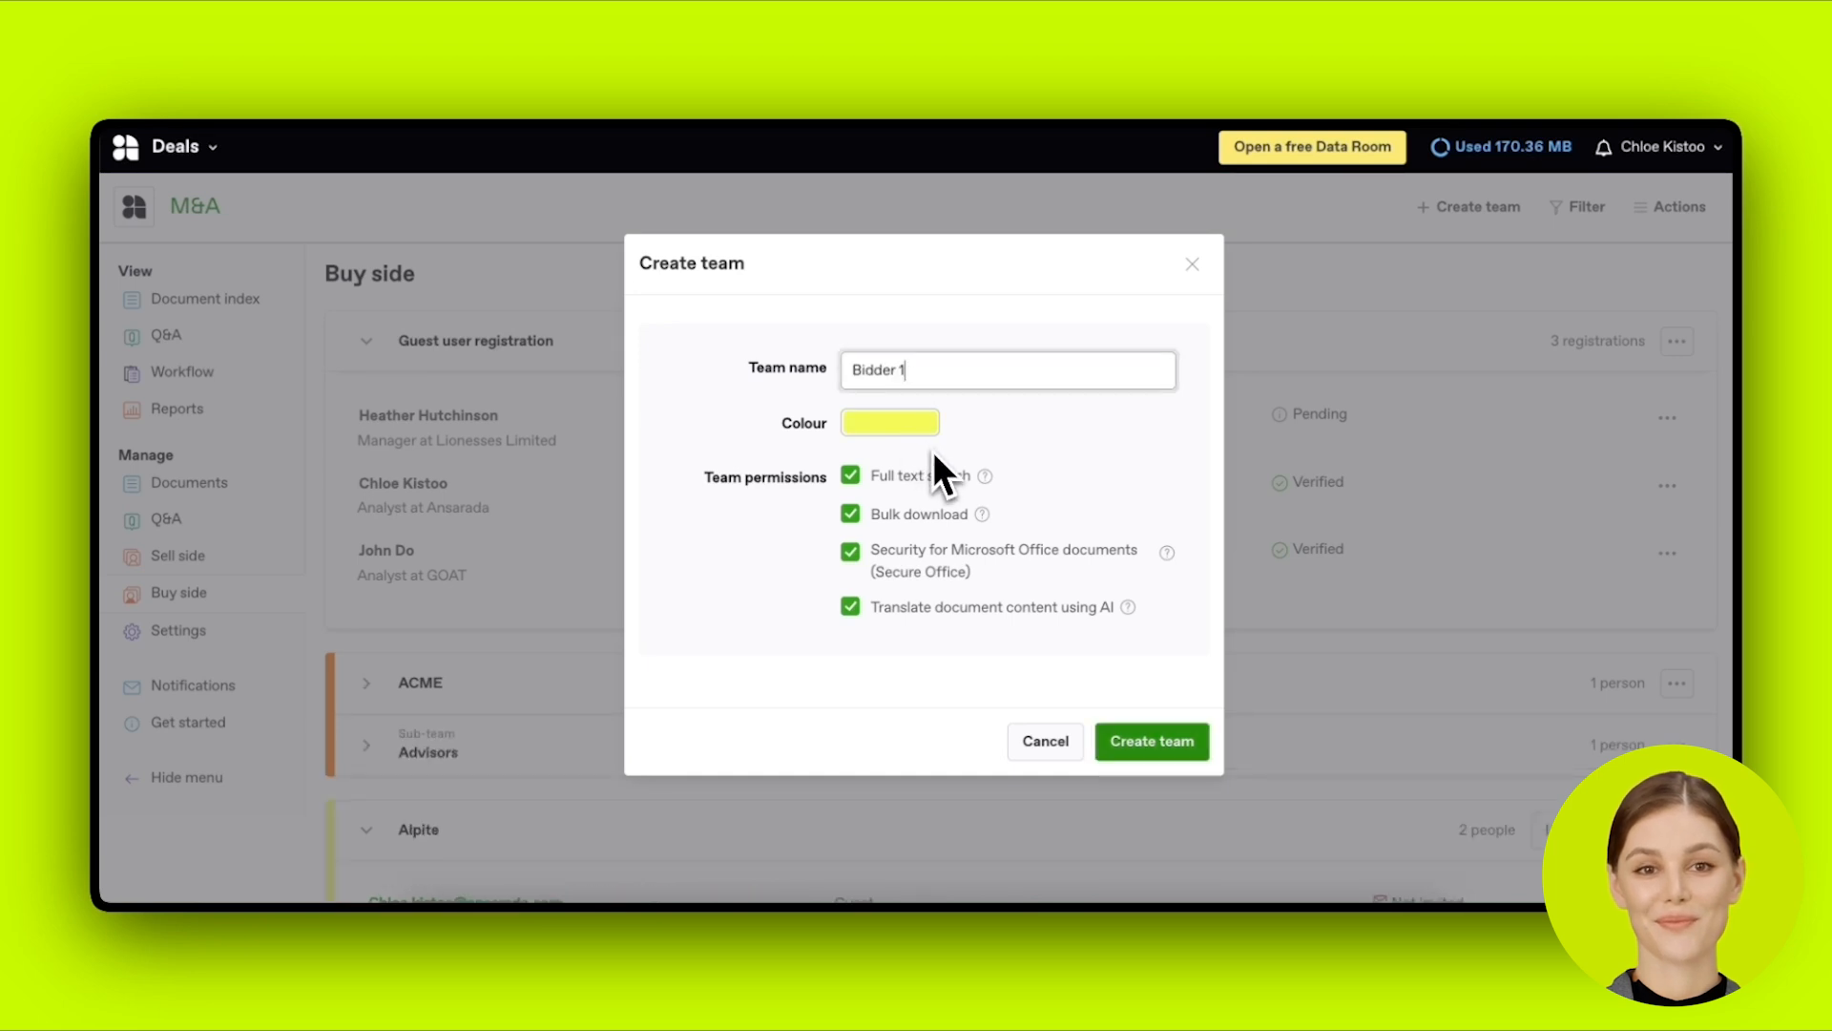
left_click(927, 432)
scroll(1008, 561, "down", 2)
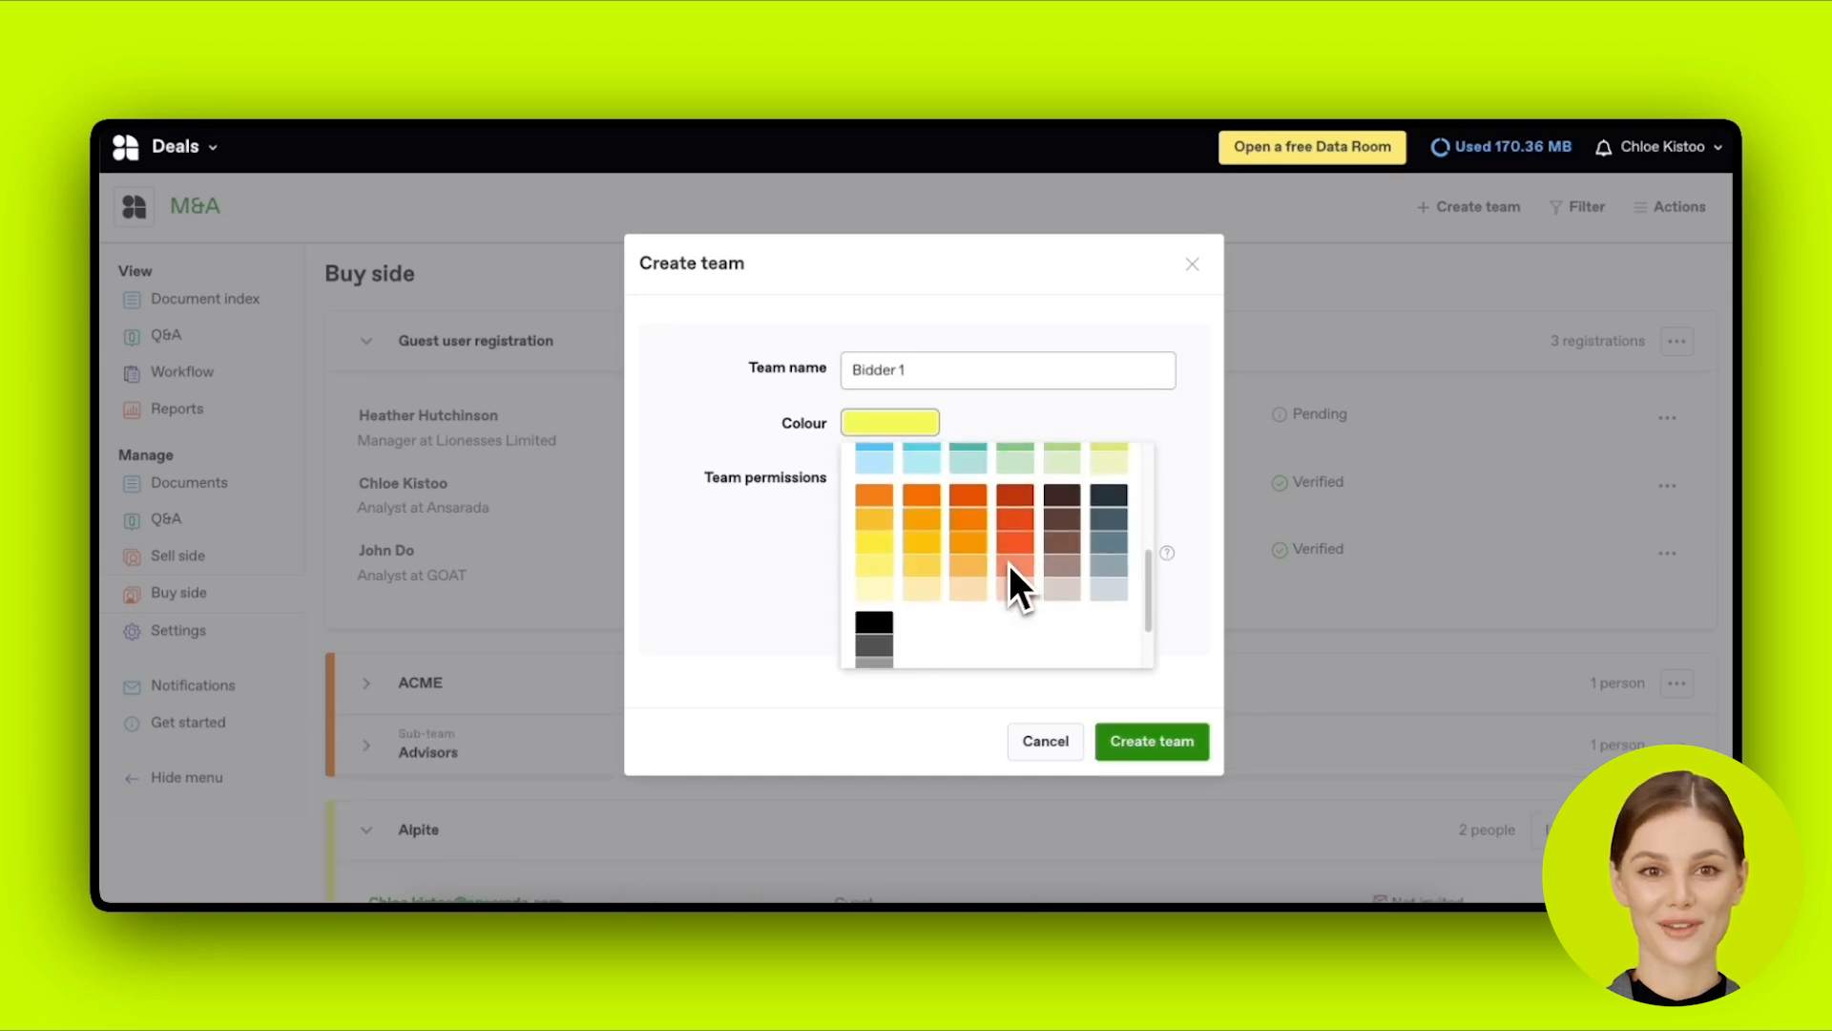
left_click(1052, 513)
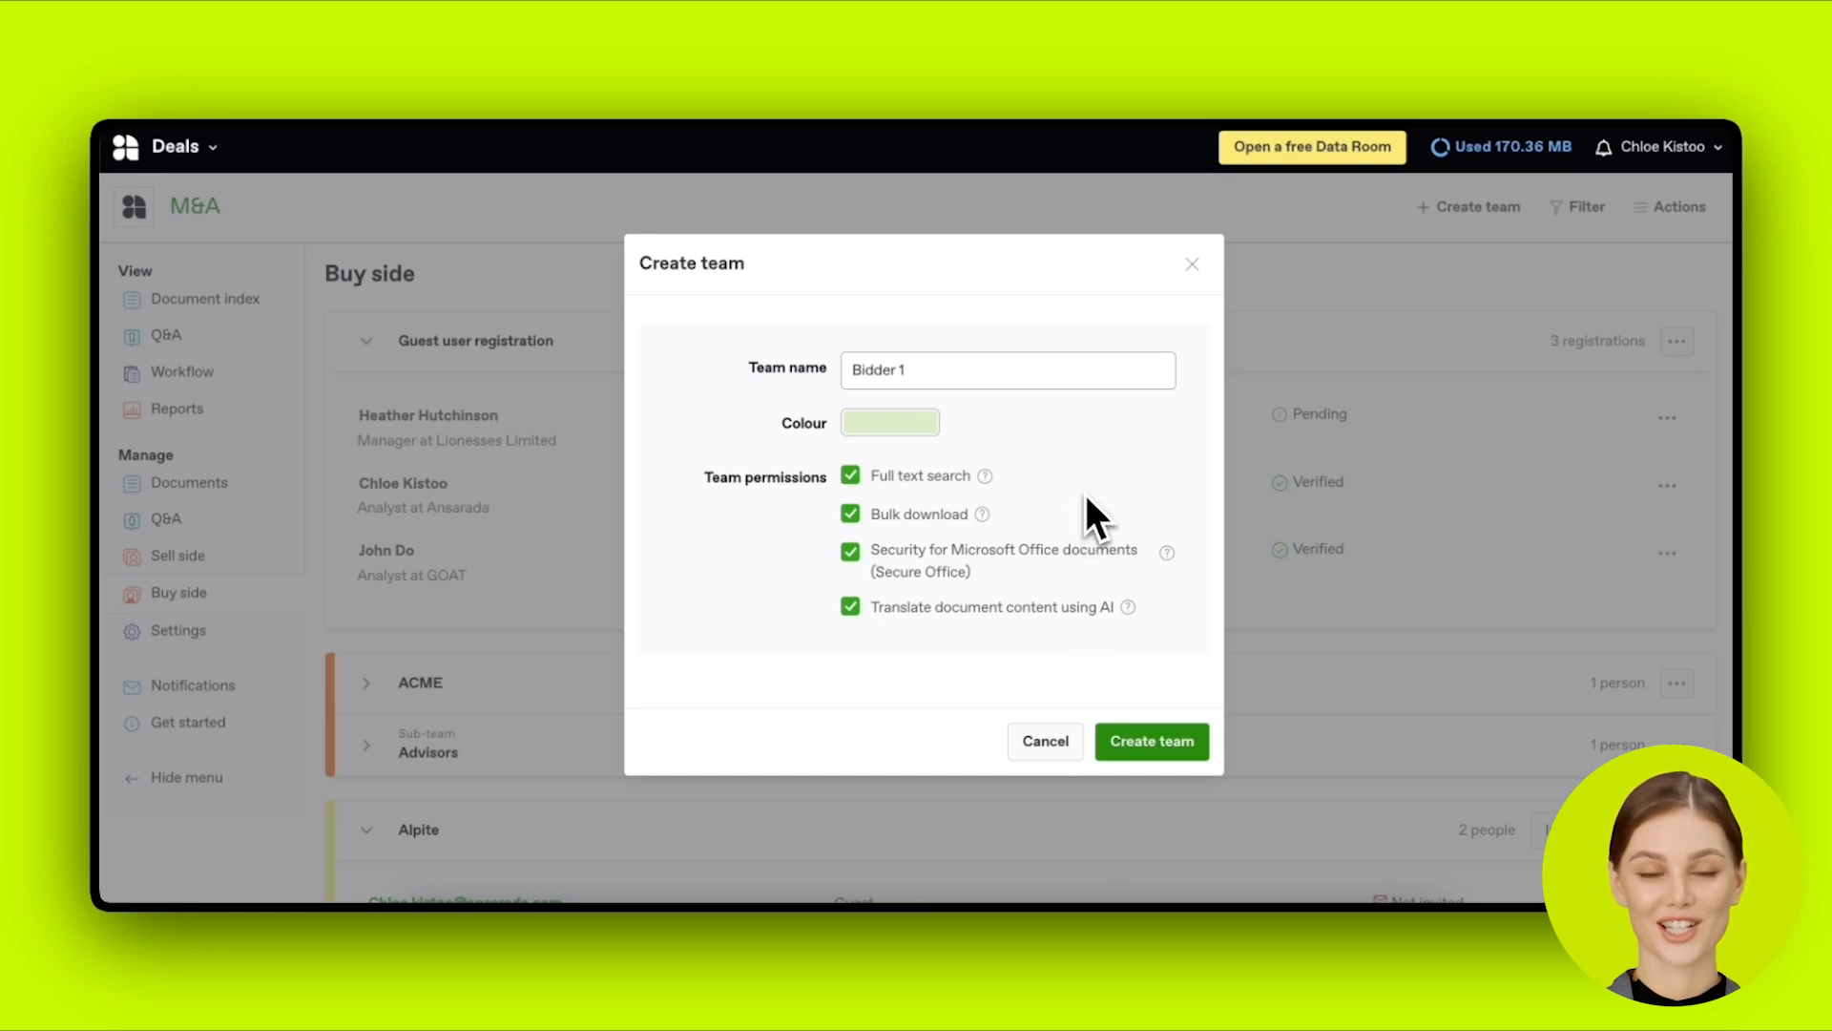
left_click(1076, 553)
left_click(1075, 554)
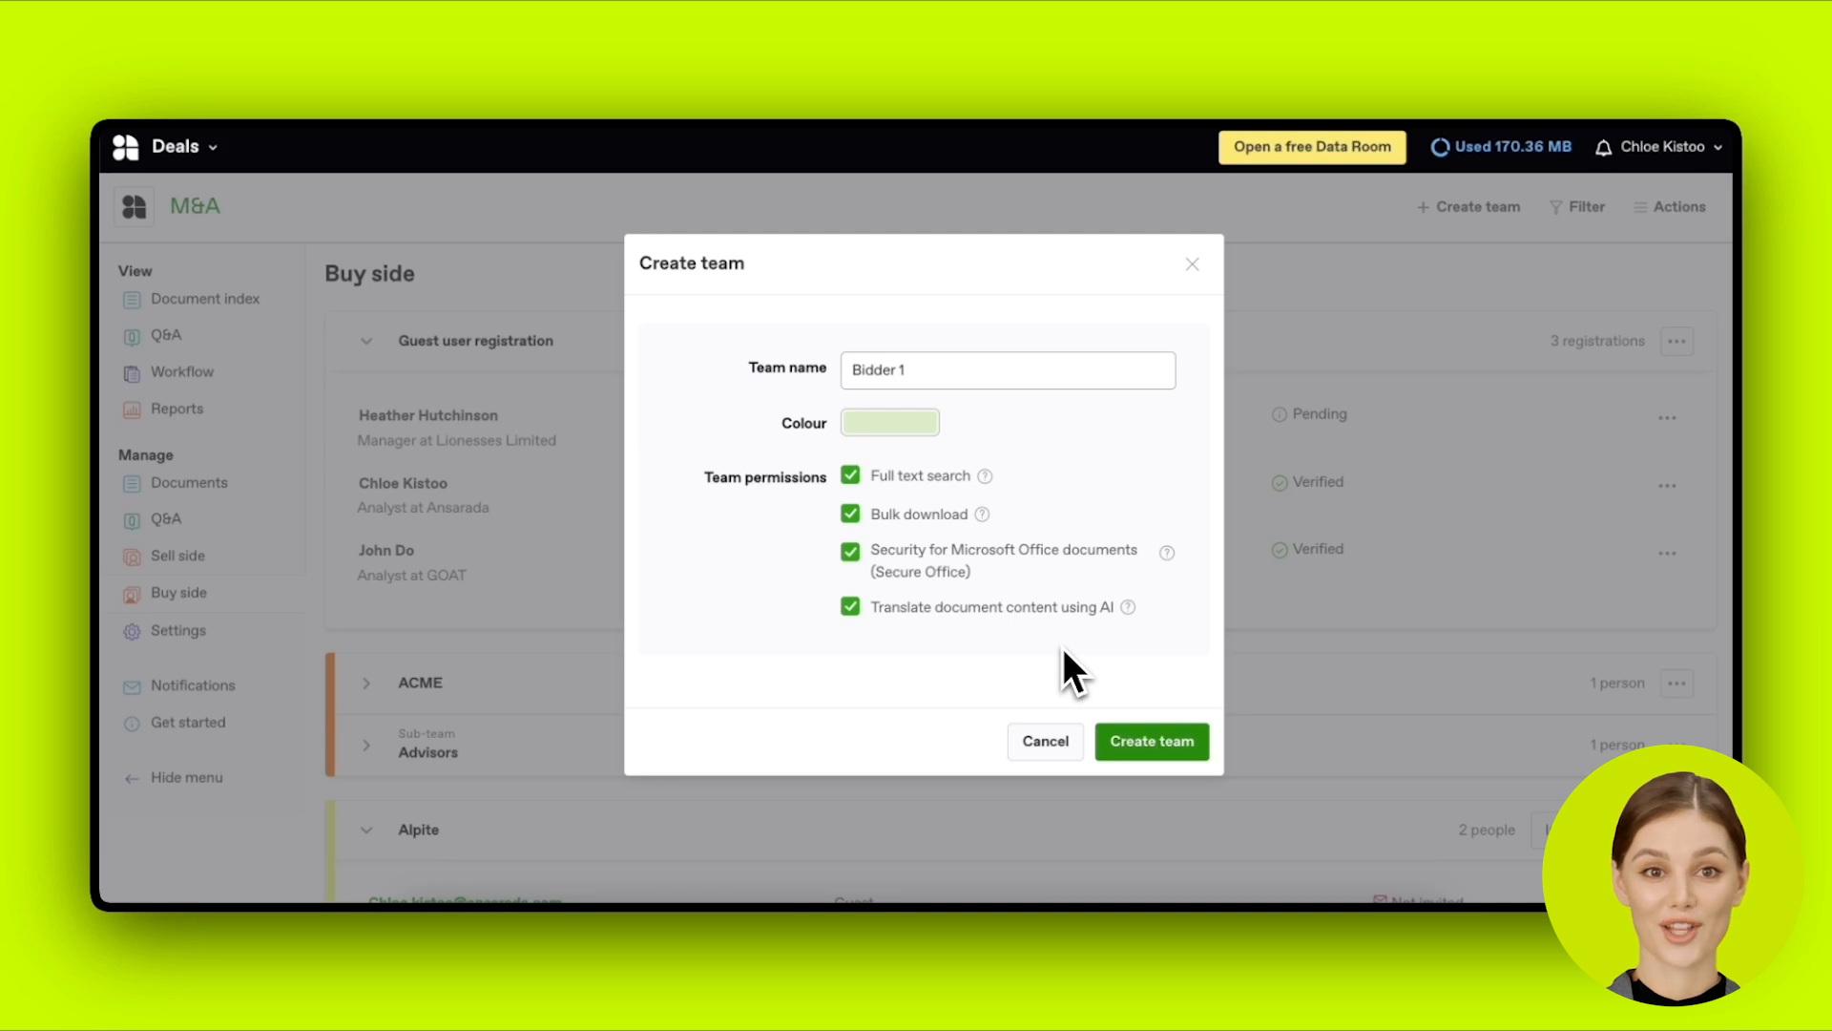
left_click(1184, 774)
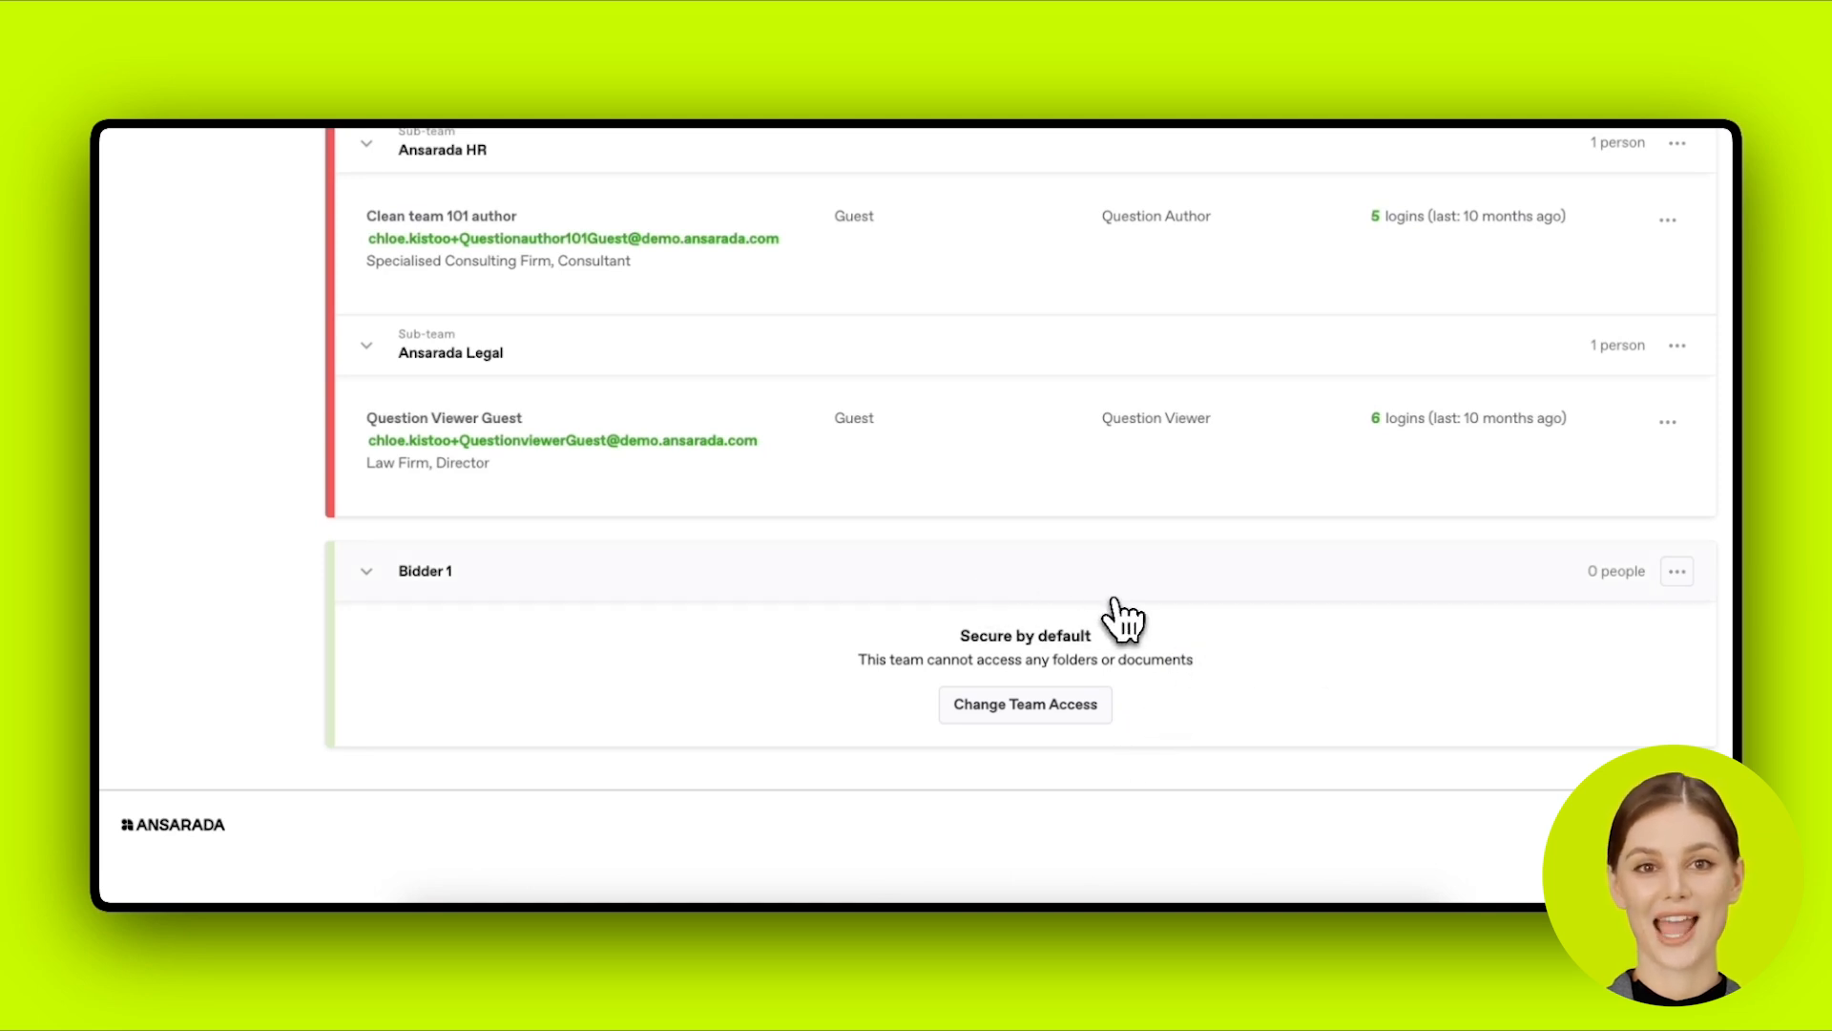
Step: Collapse the Ansarada general, HR and Legal sub-teams and the Ansarada team
scroll(1026, 574, "up", 1)
scroll(1029, 572, "up", 3)
scroll(725, 443, "up", 4)
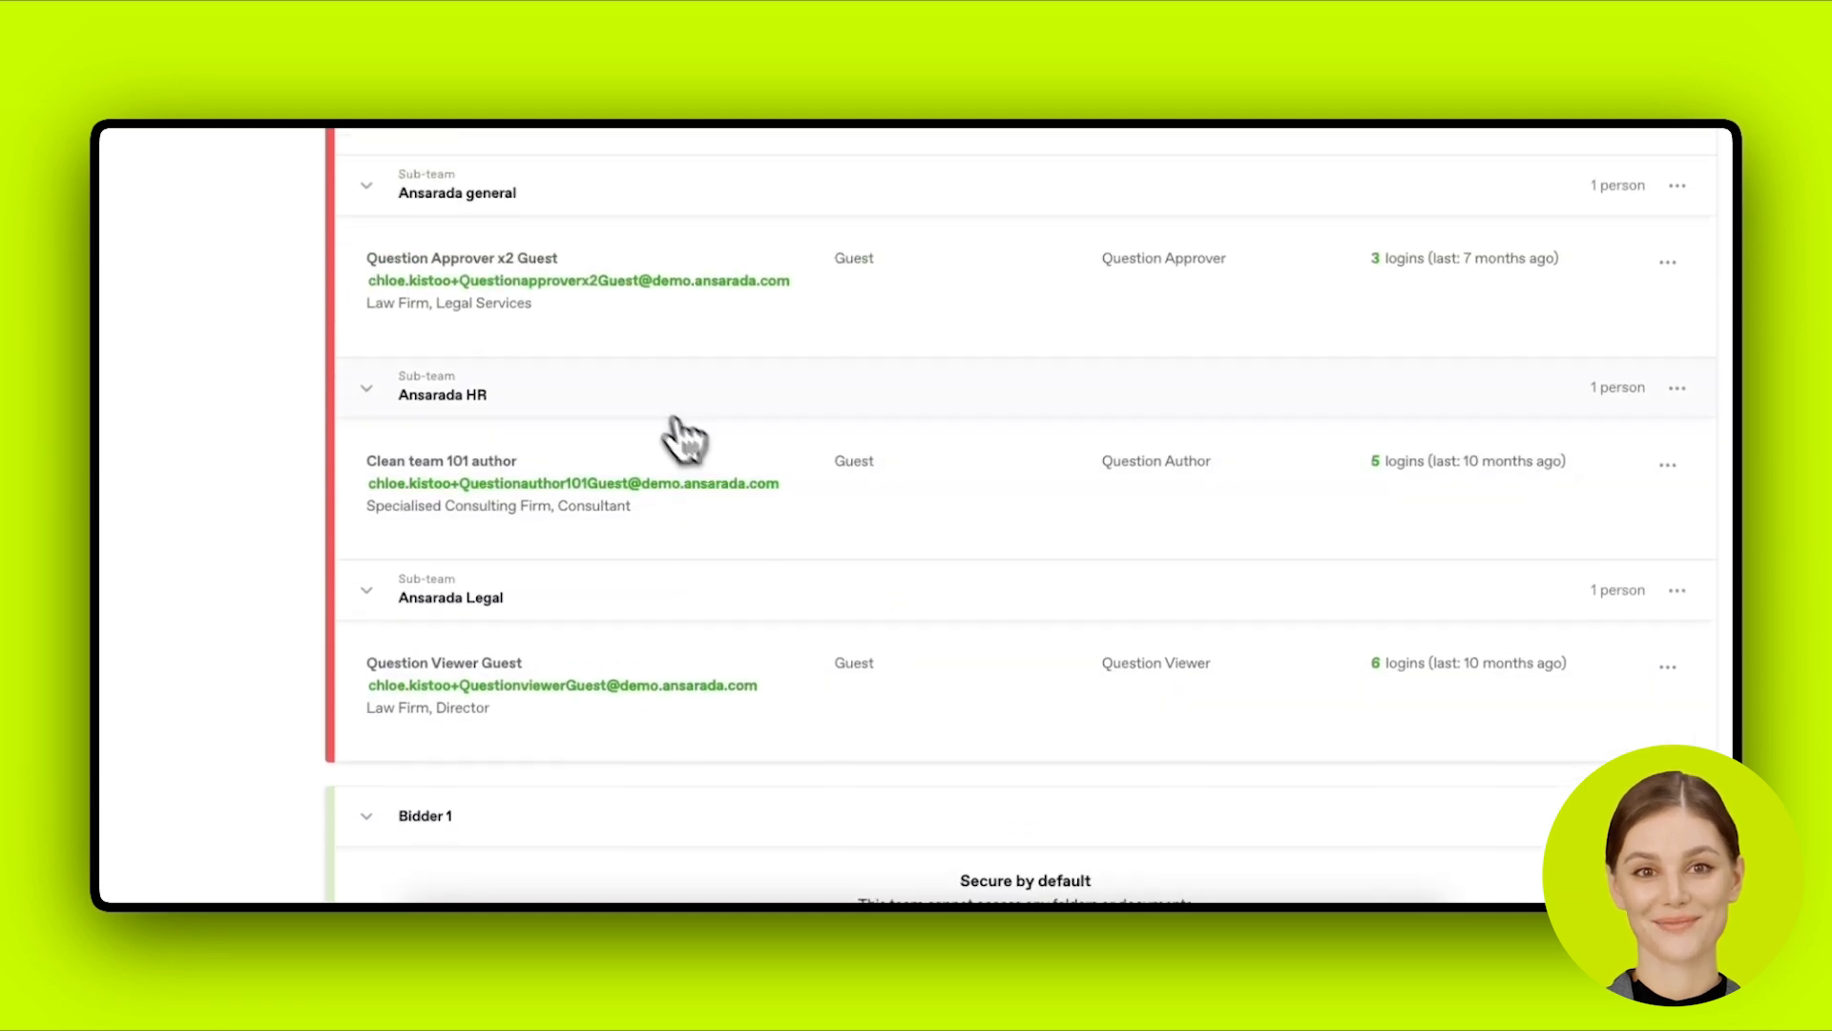
left_click(402, 181)
left_click(434, 267)
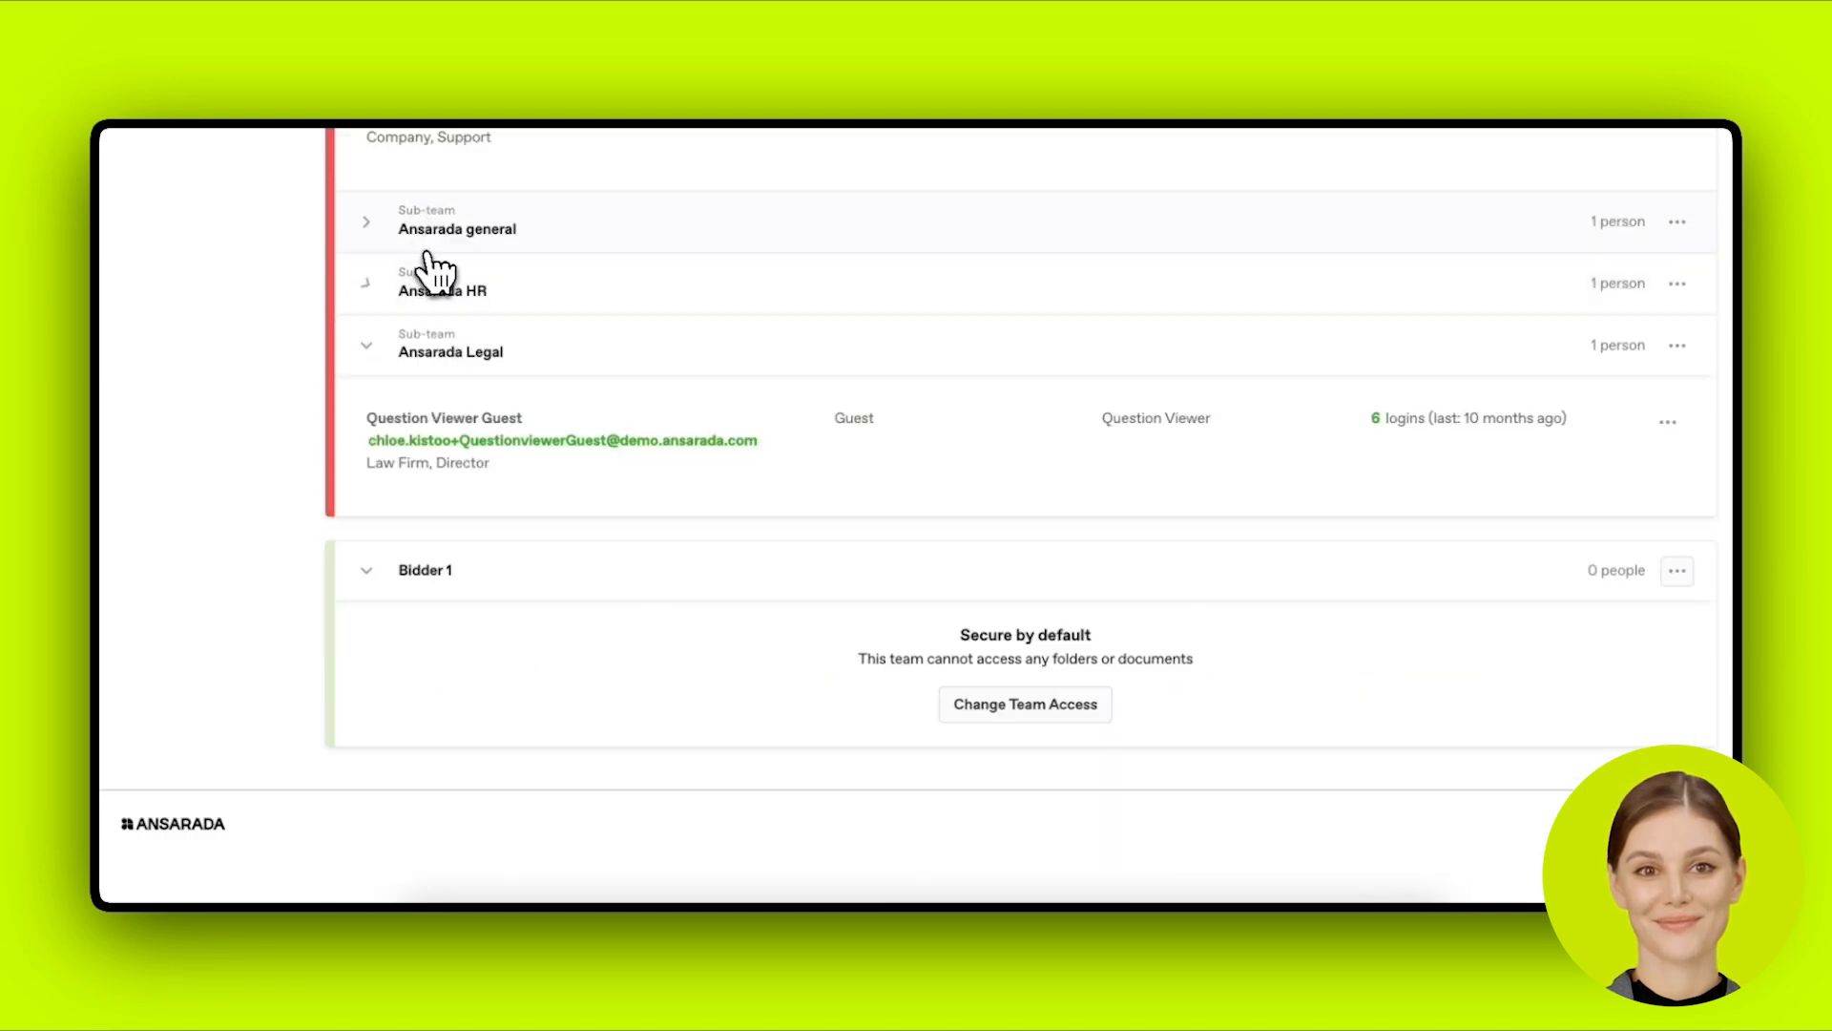
left_click(423, 342)
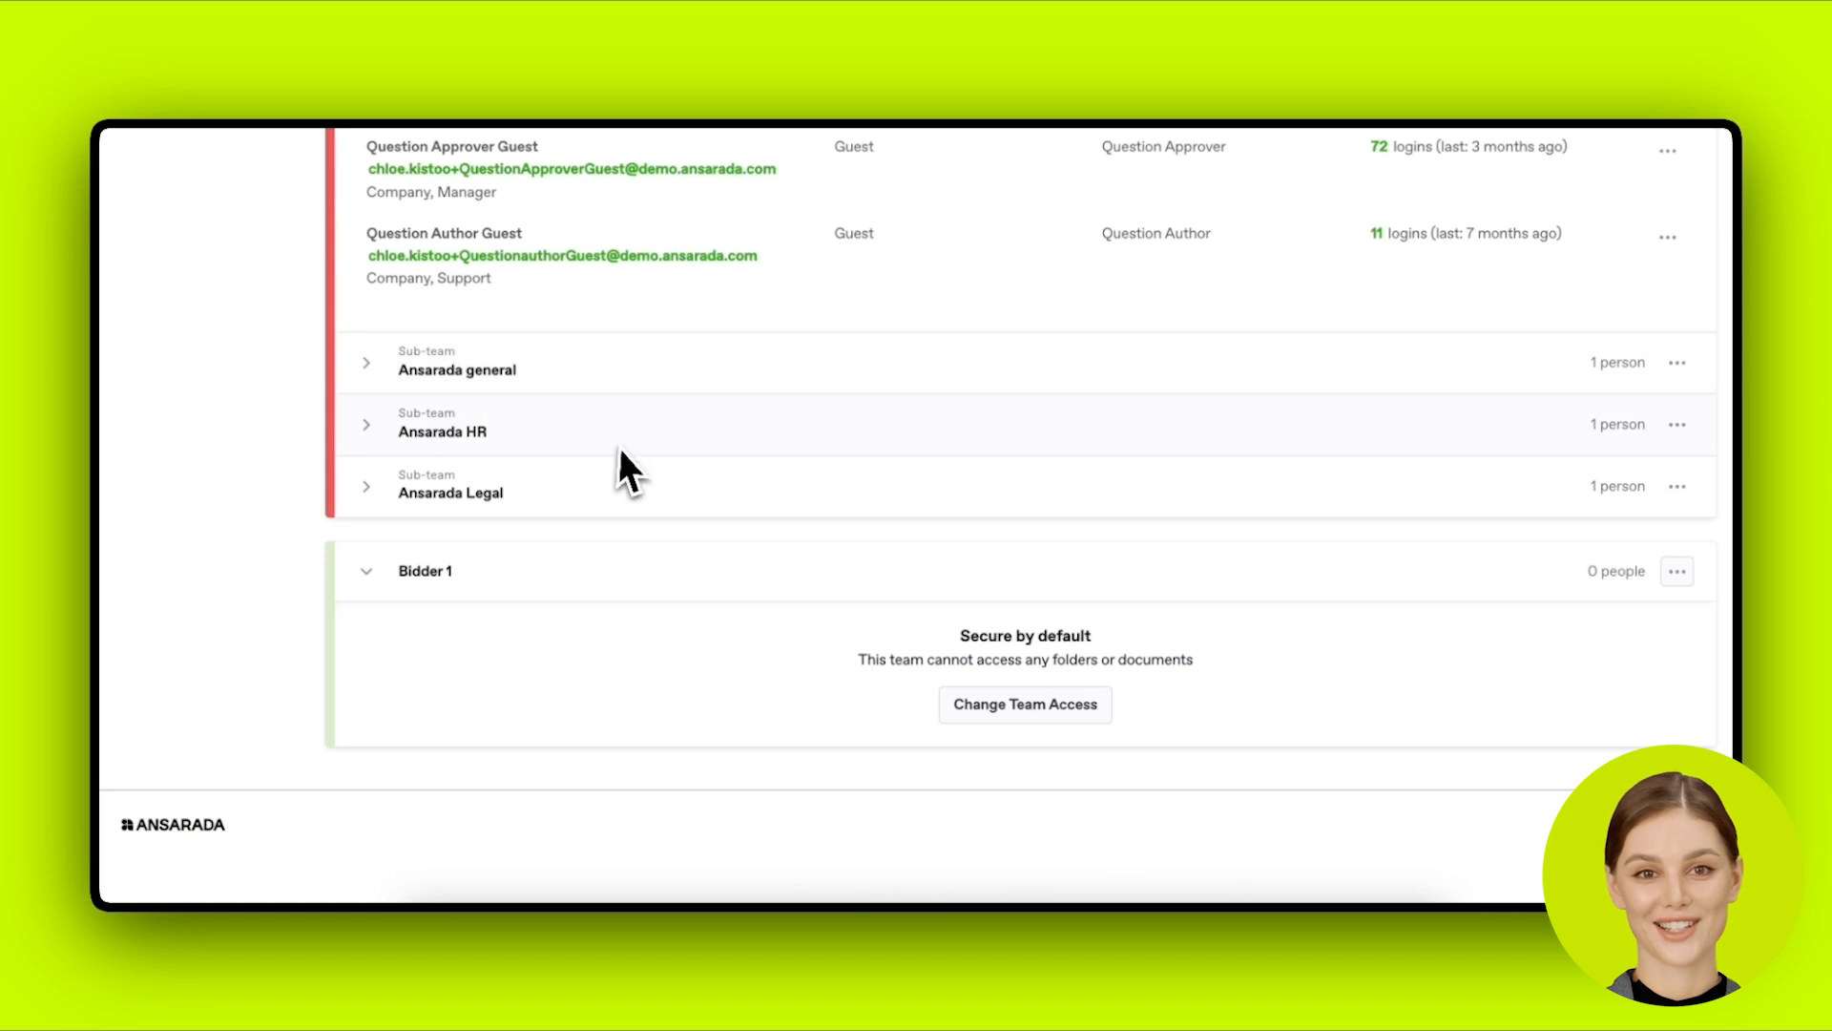
scroll(714, 488, "up", 2)
left_click(370, 179)
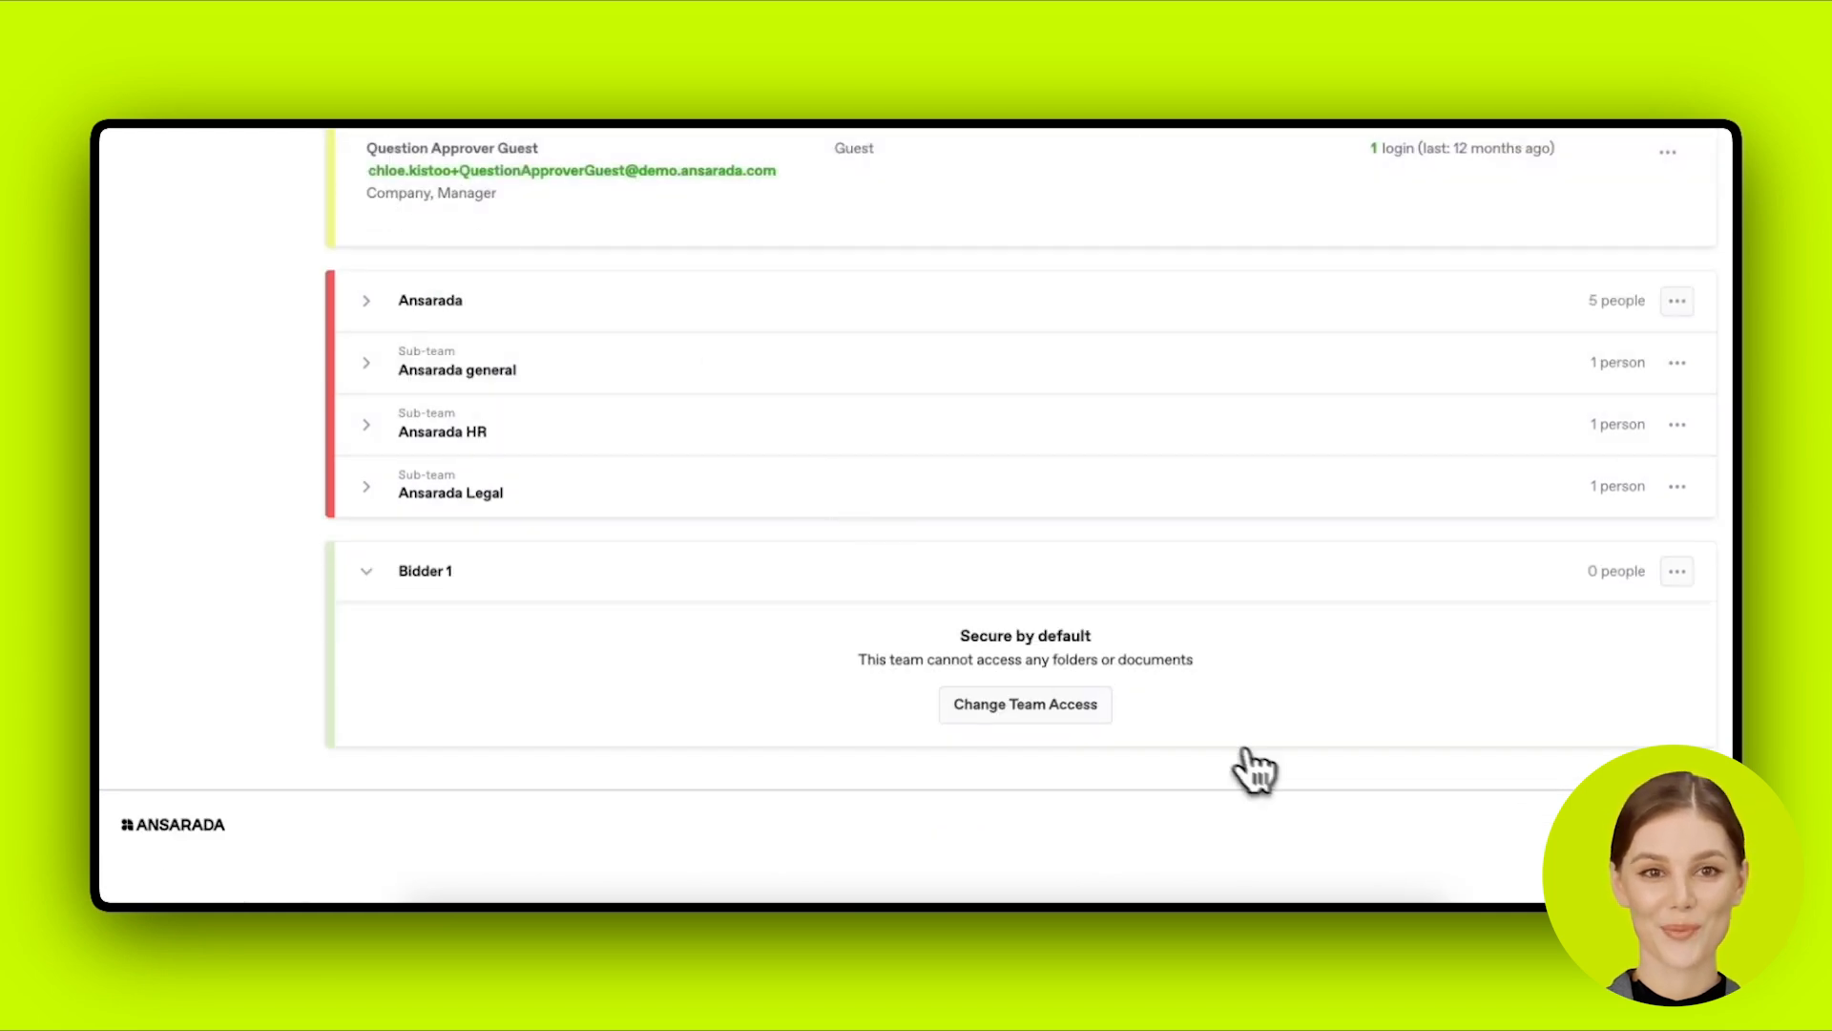
Step: Open Bidder 1's team options and go to Change Team Access
left_click(1677, 571)
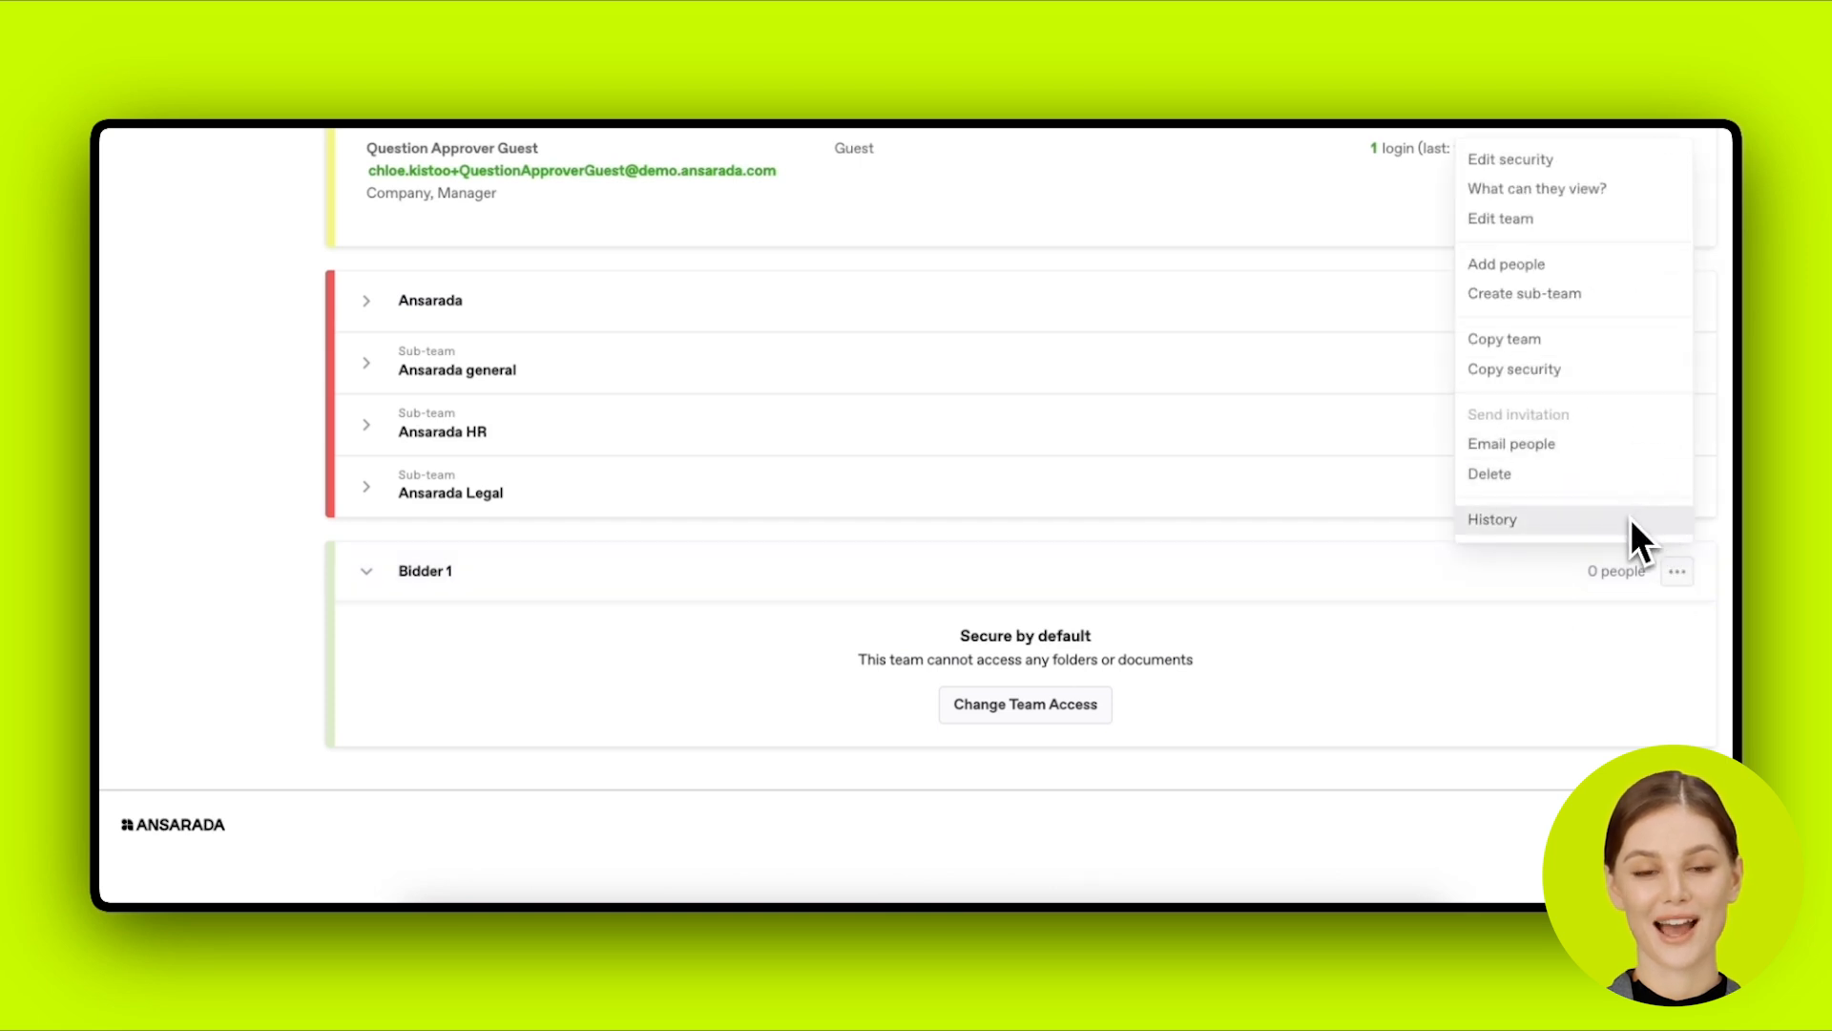
left_click(1600, 617)
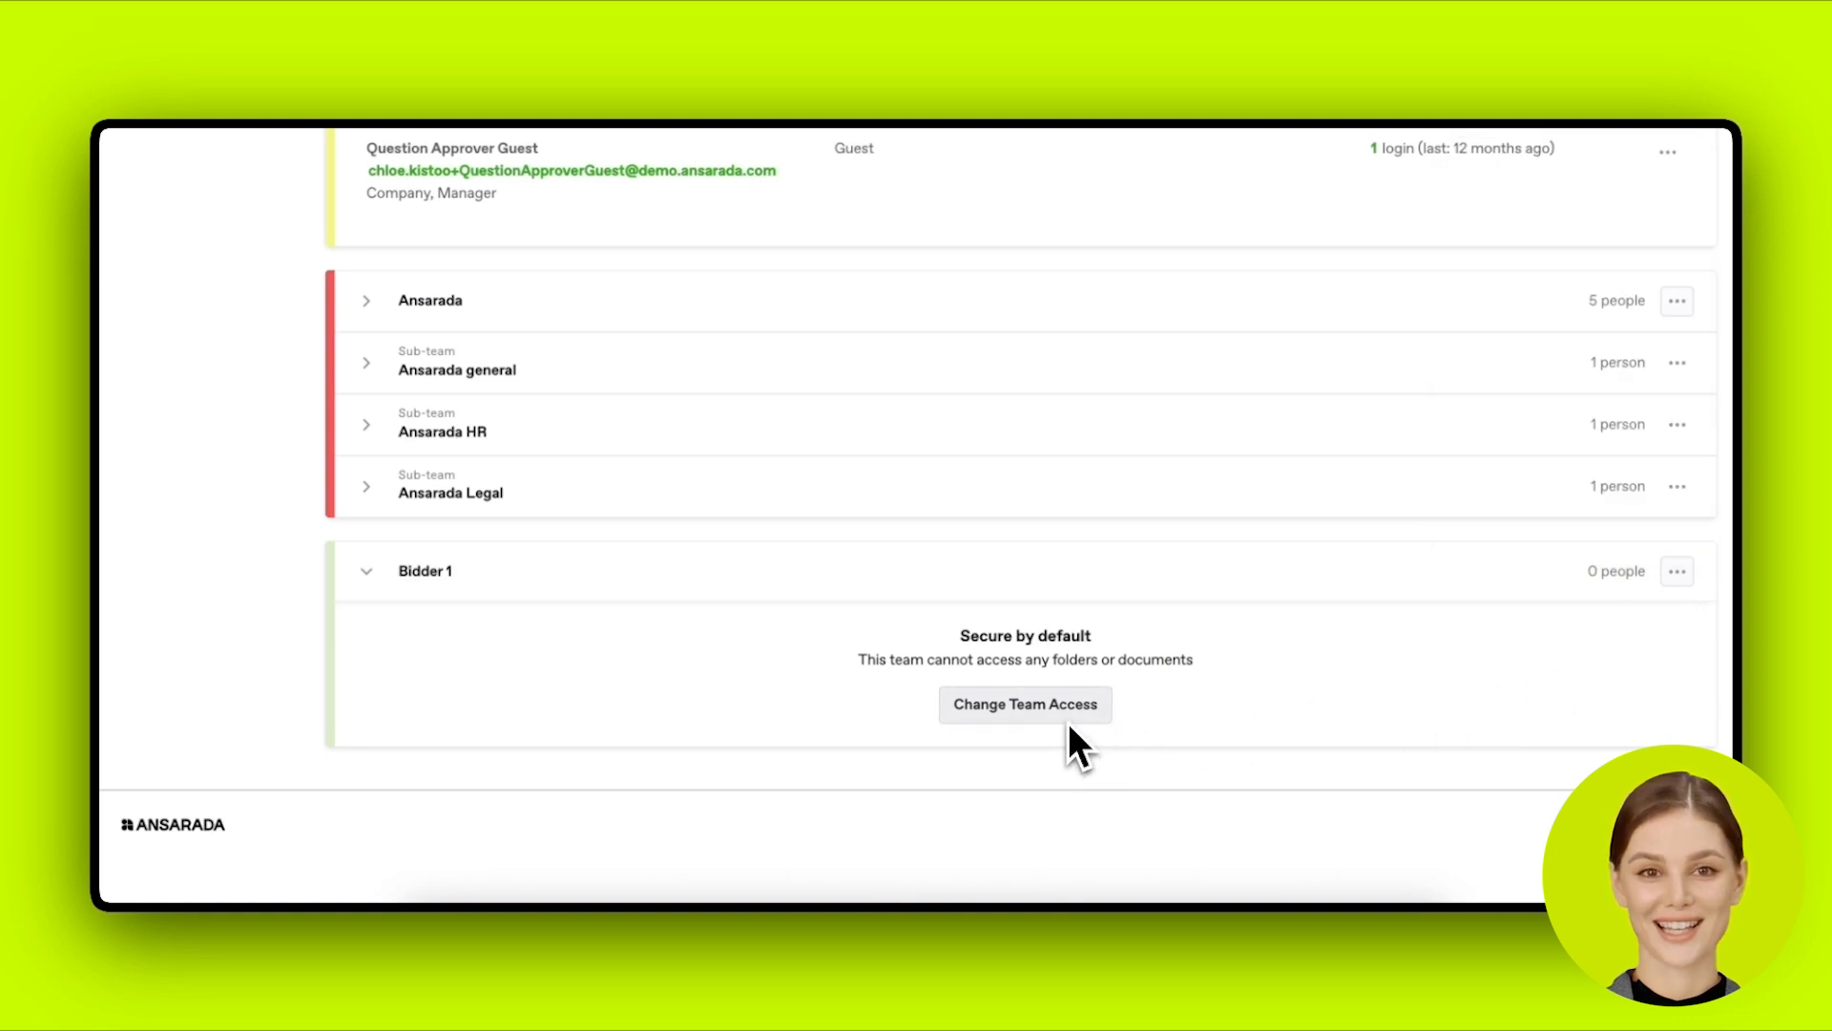
left_click(1677, 572)
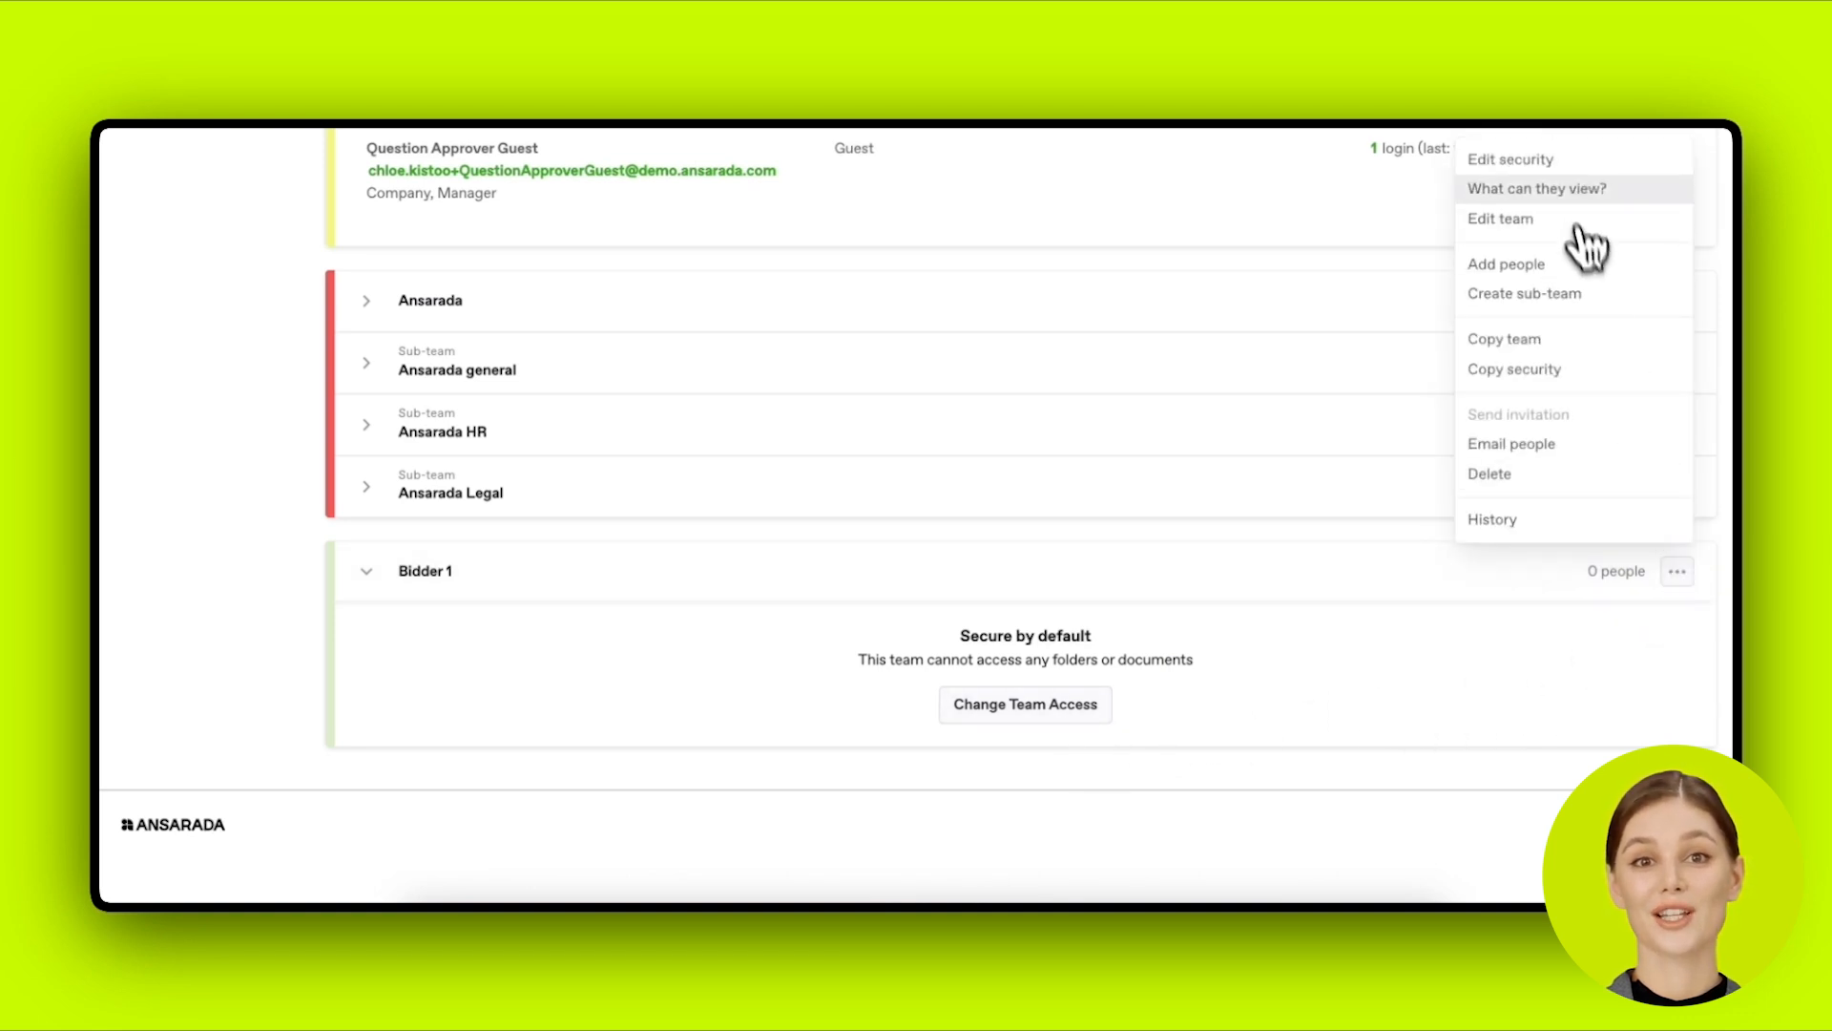
left_click(1133, 696)
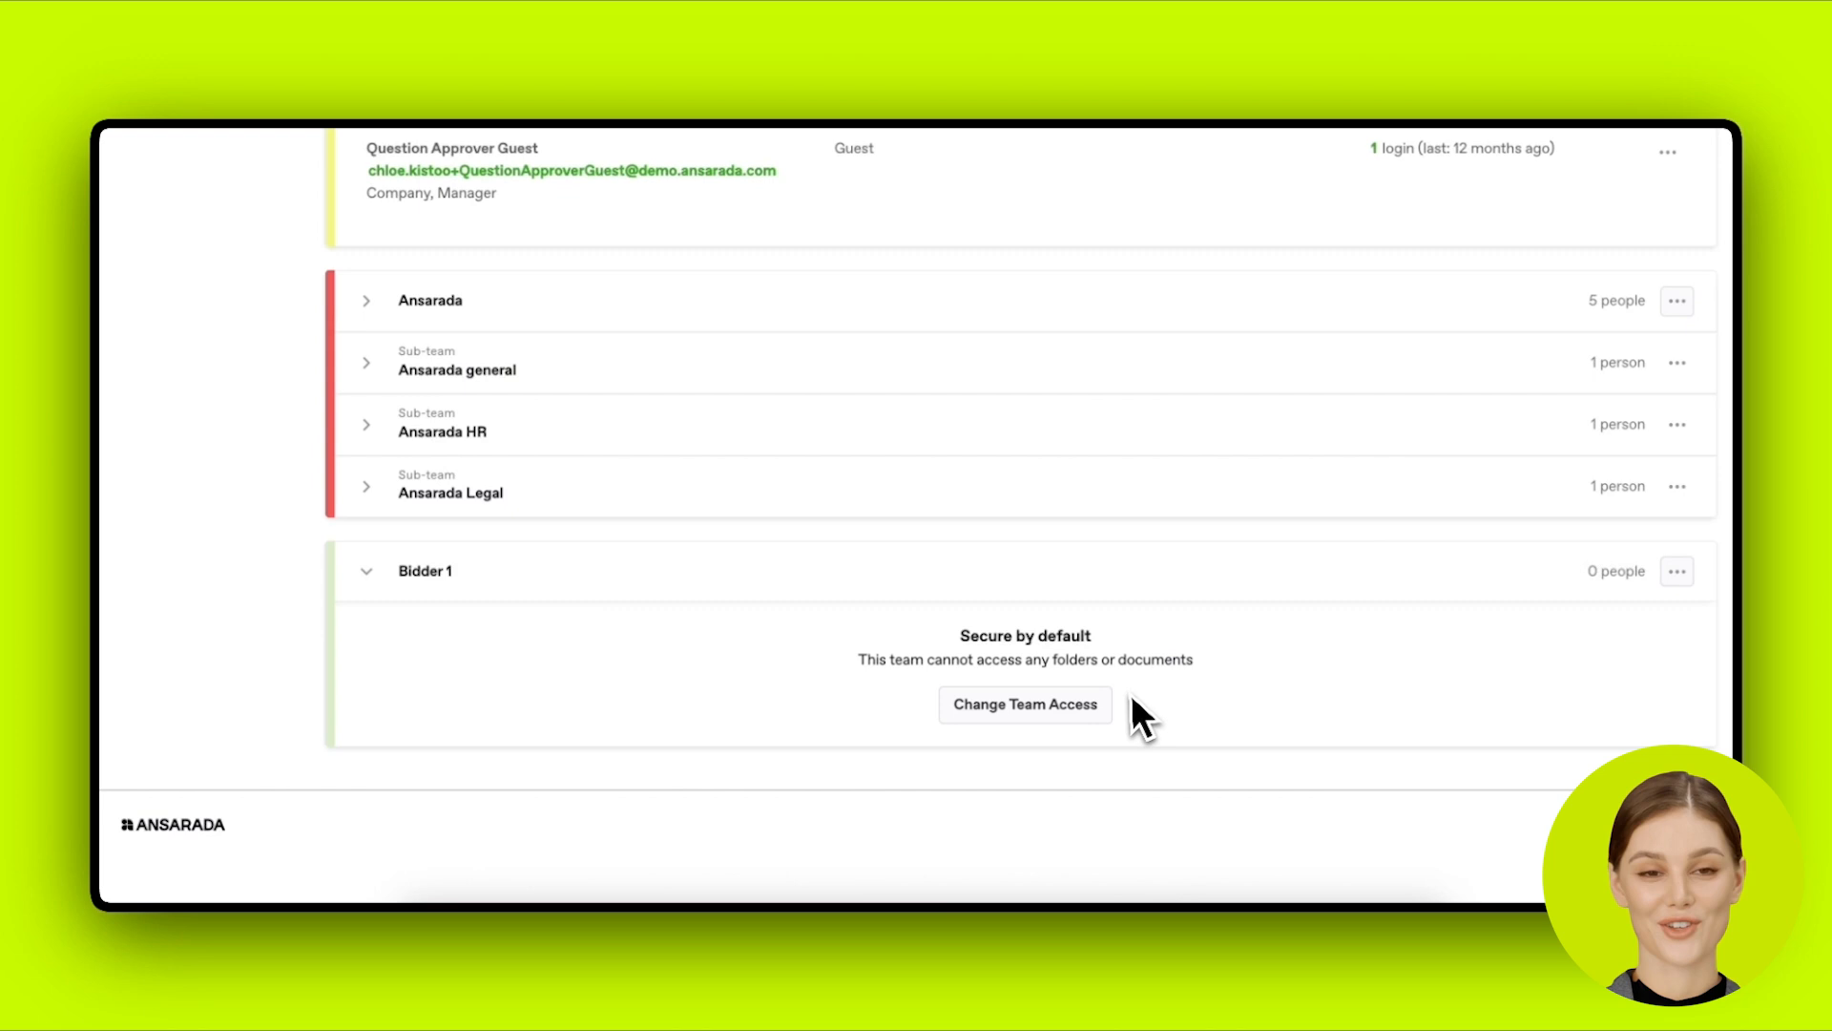
left_click(1089, 718)
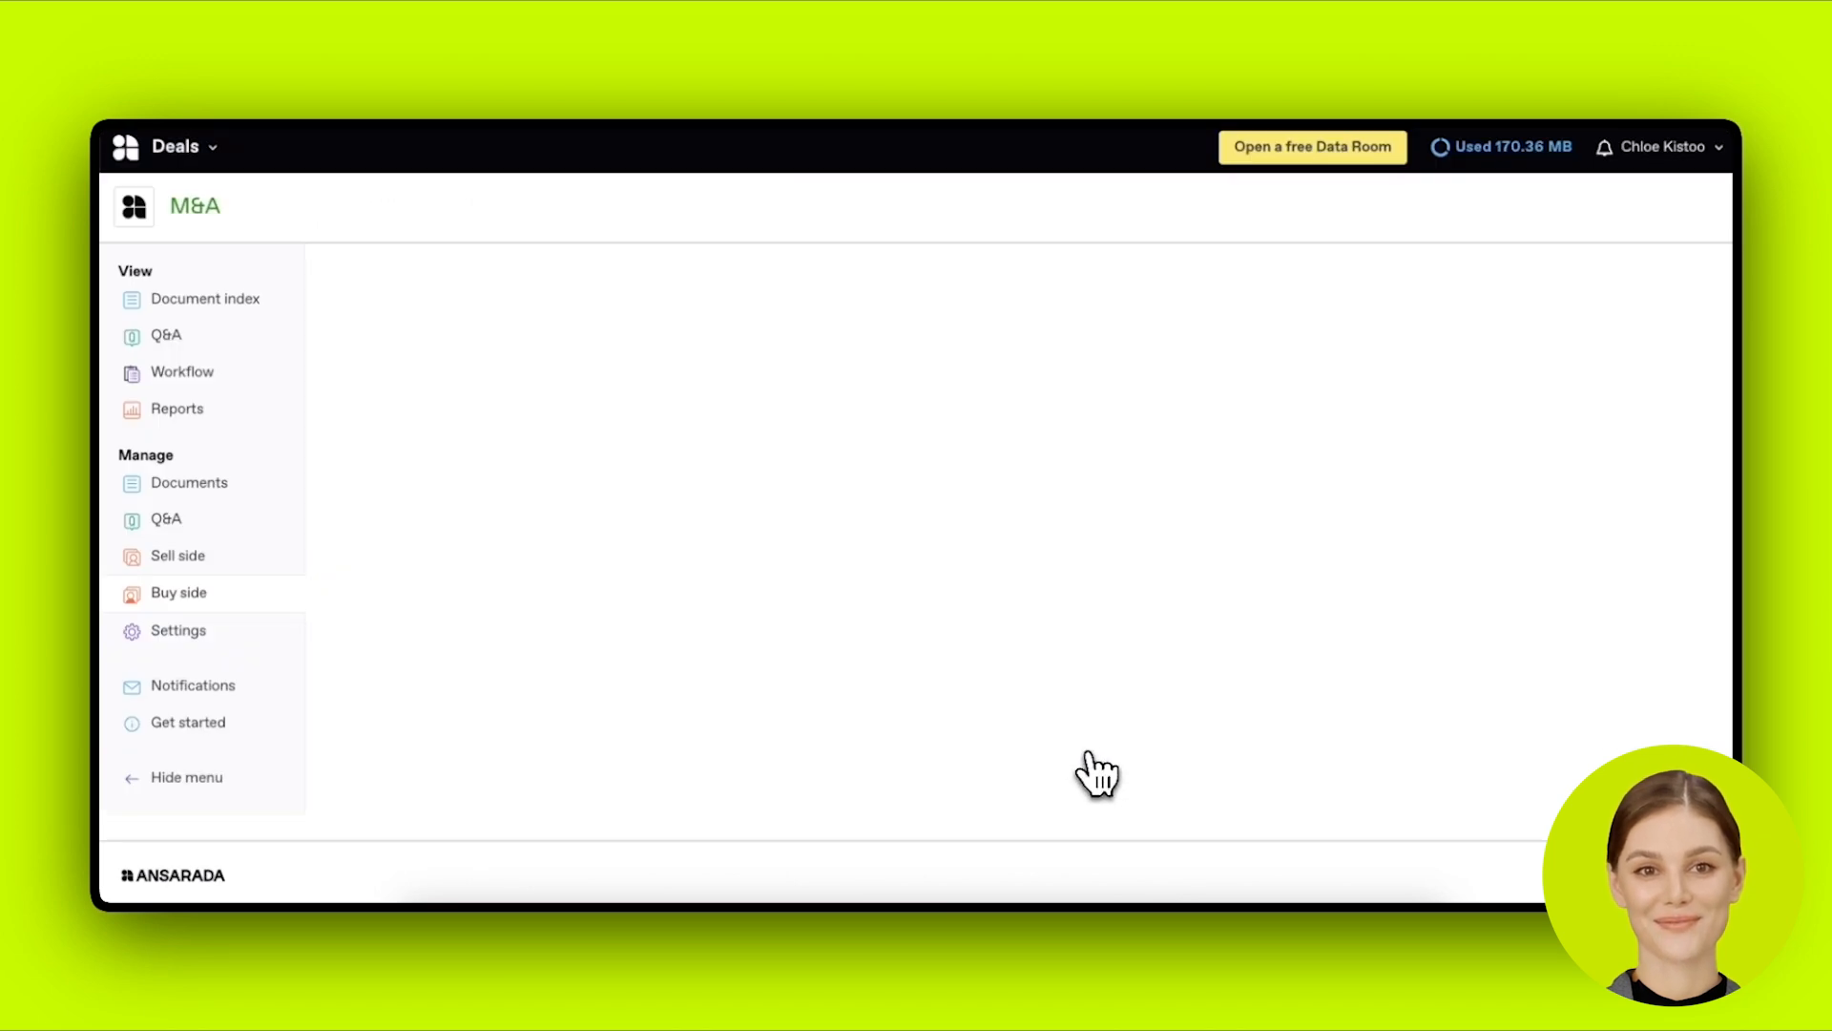
Step: Expand and collapse 01 Deal Marketing to preview its documents
scroll(1117, 746, "down", 1)
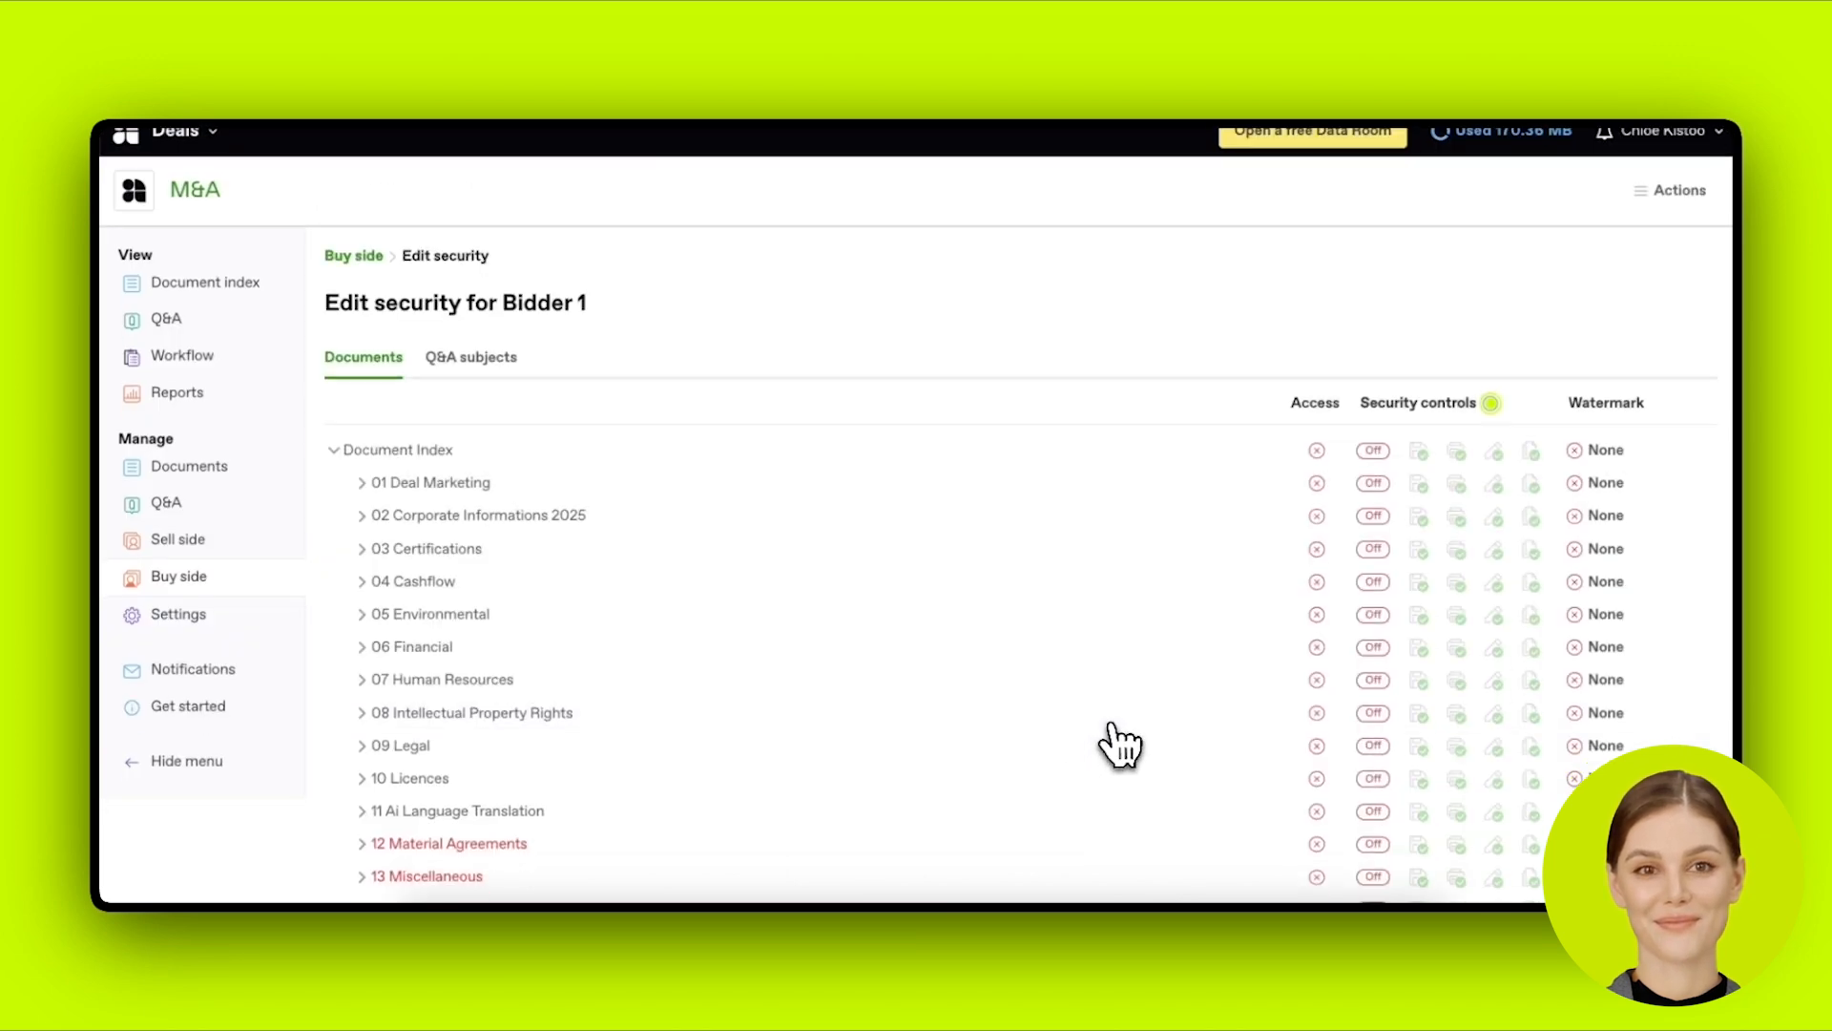
scroll(1118, 744, "down", 2)
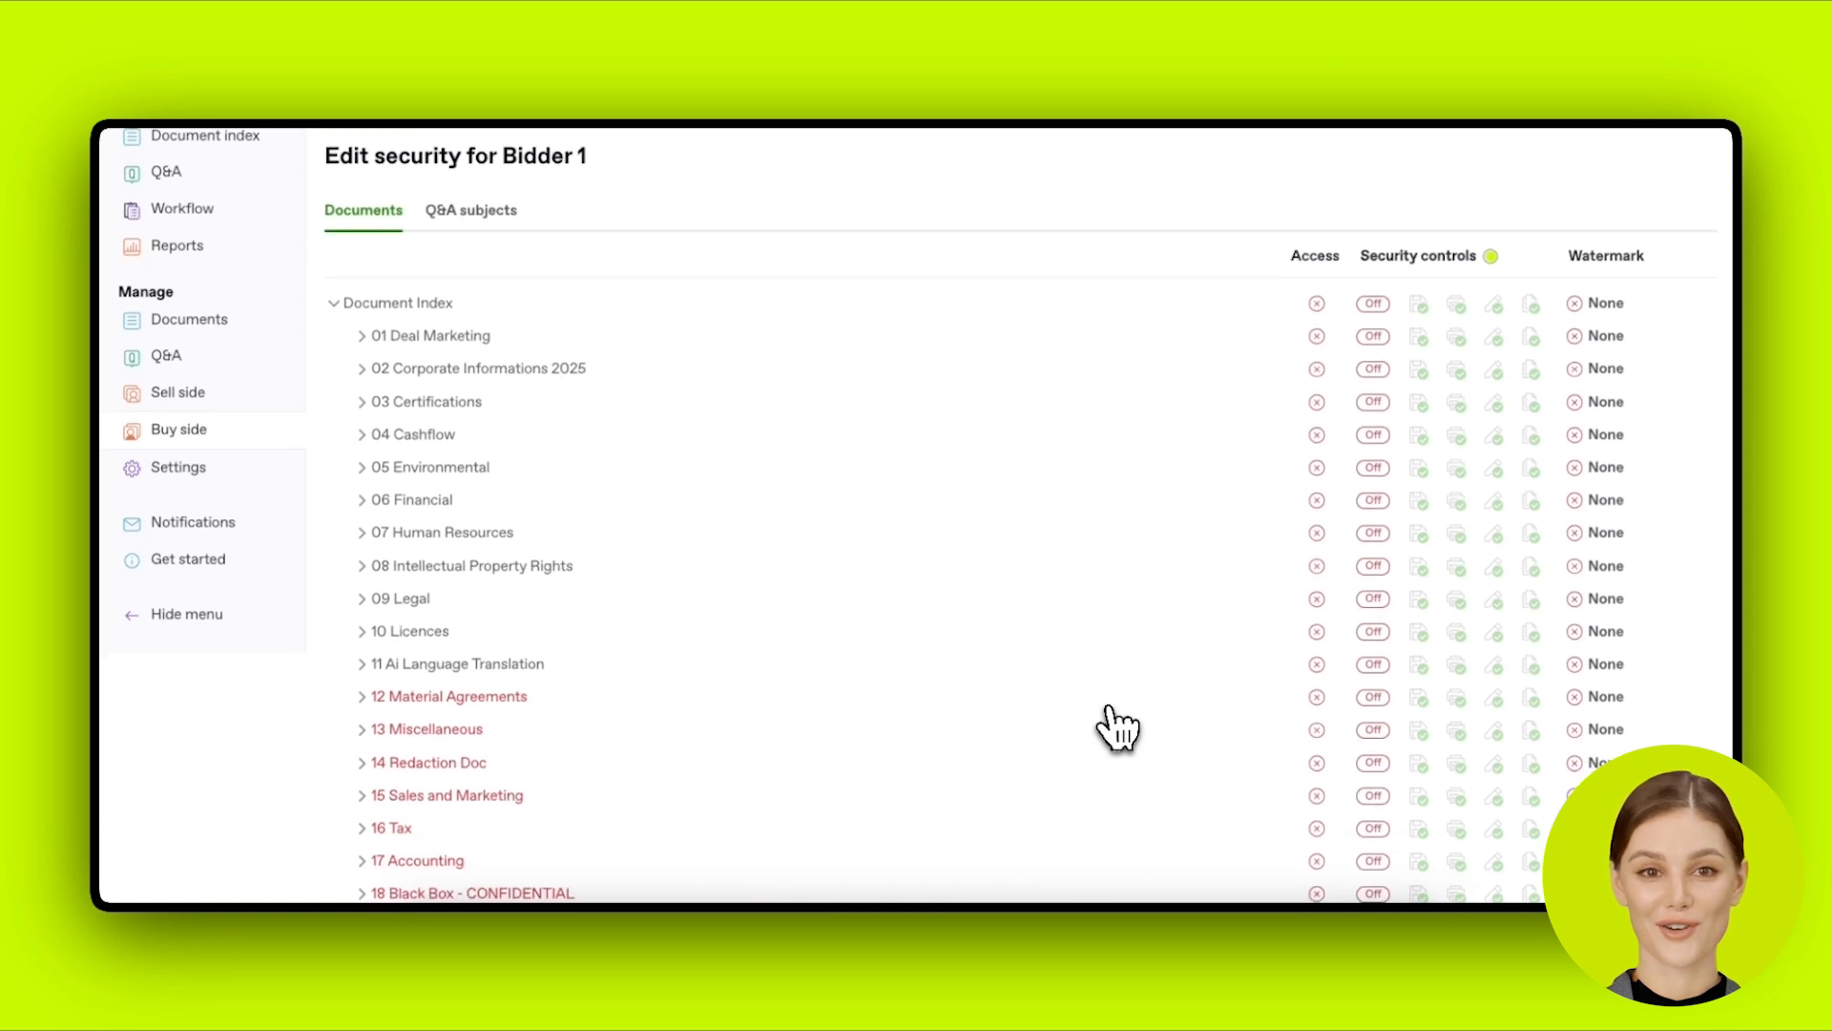
scroll(1117, 725, "down", 1)
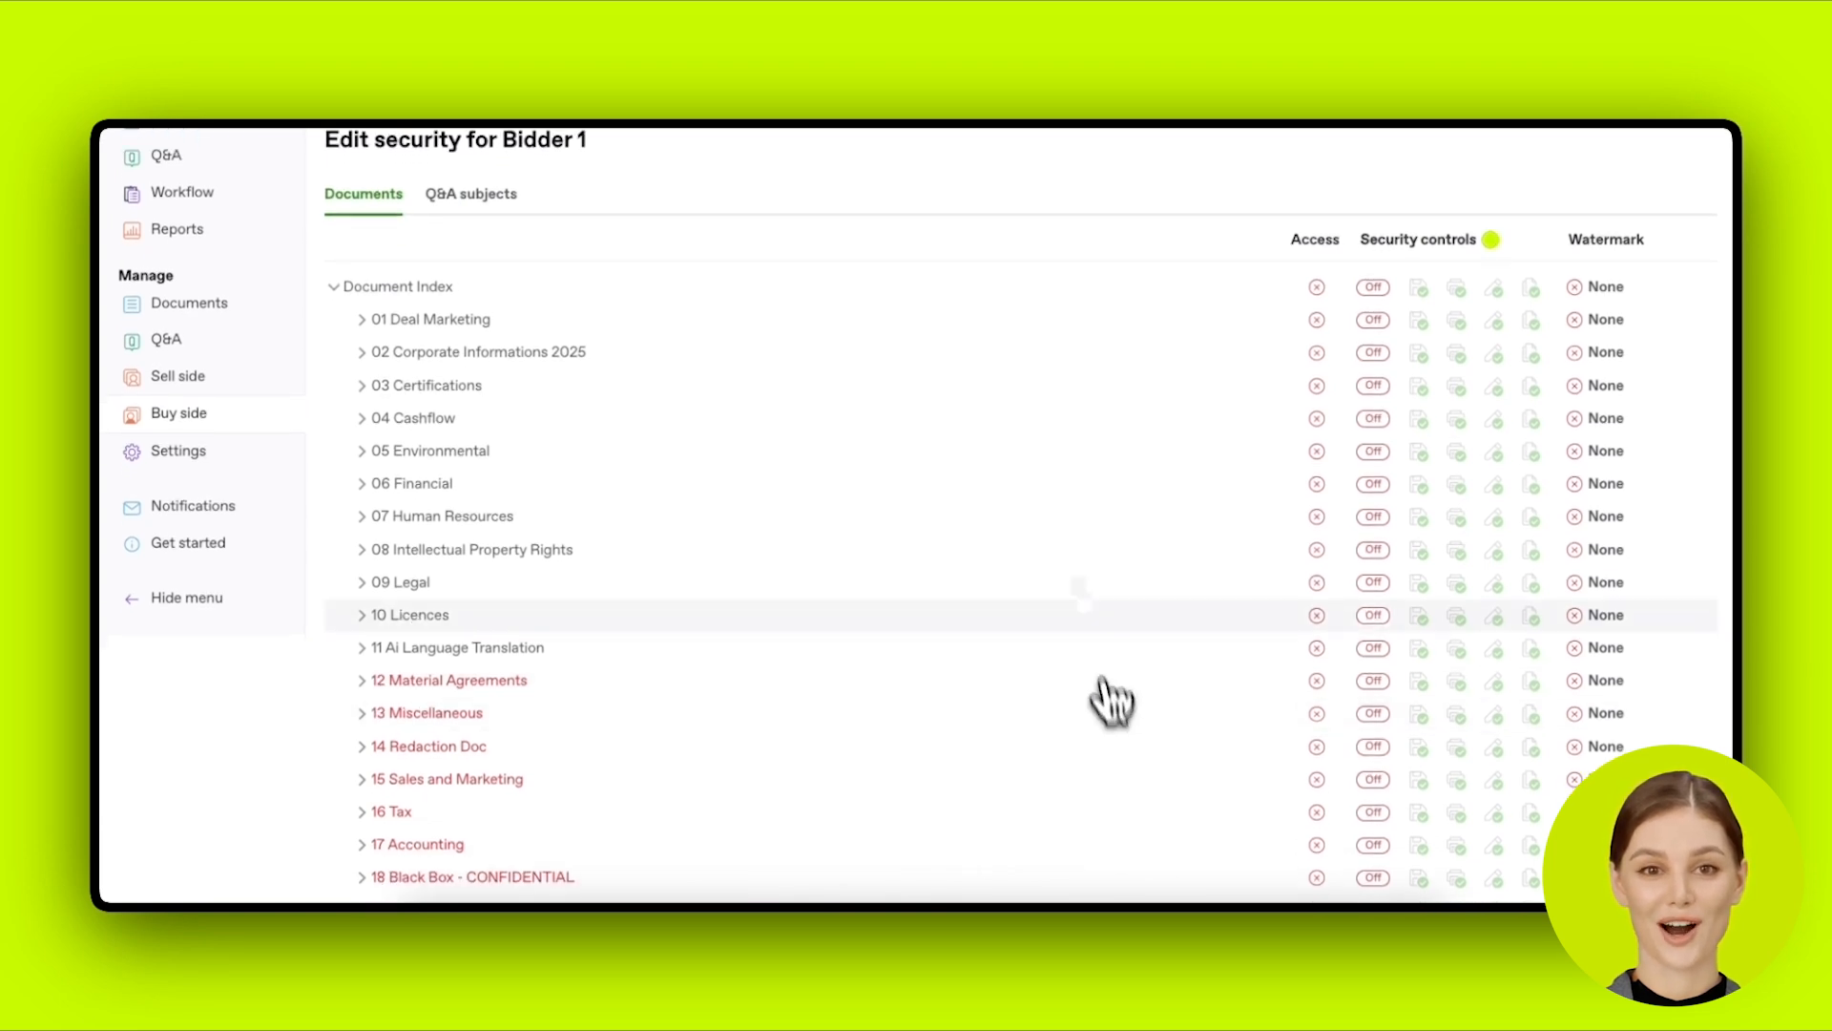
left_click(363, 322)
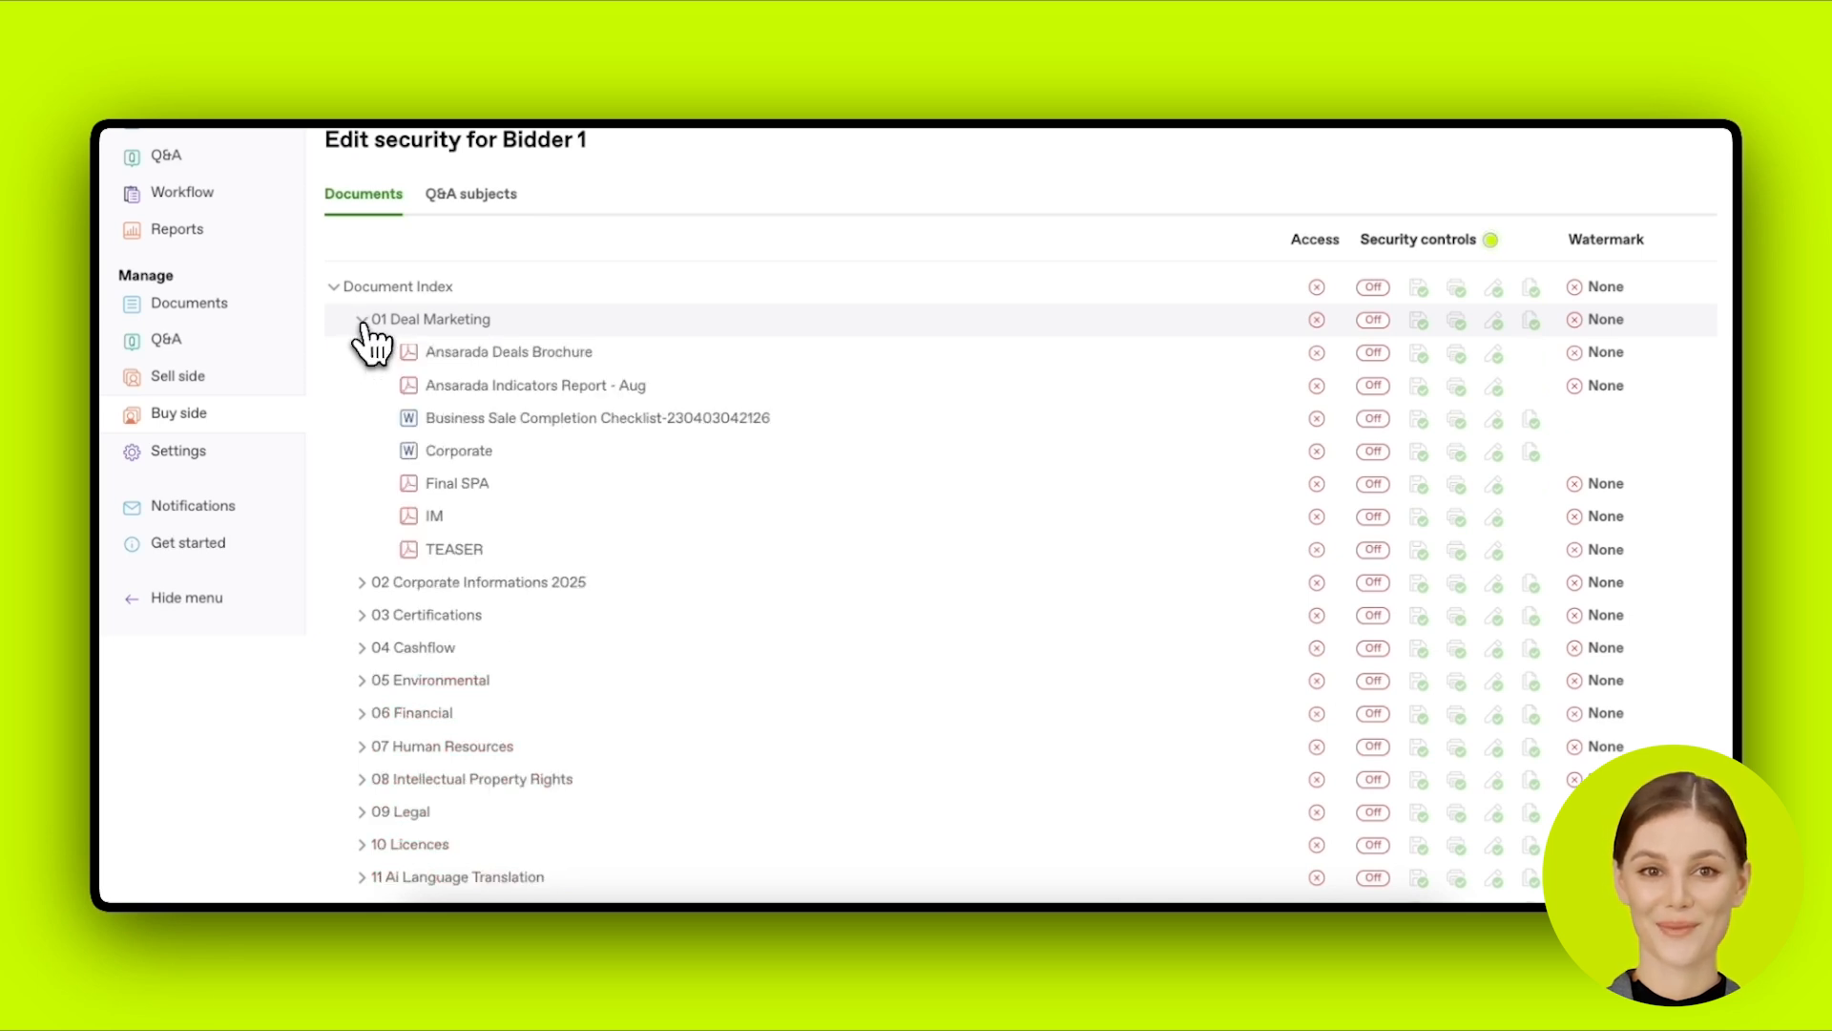
left_click(363, 323)
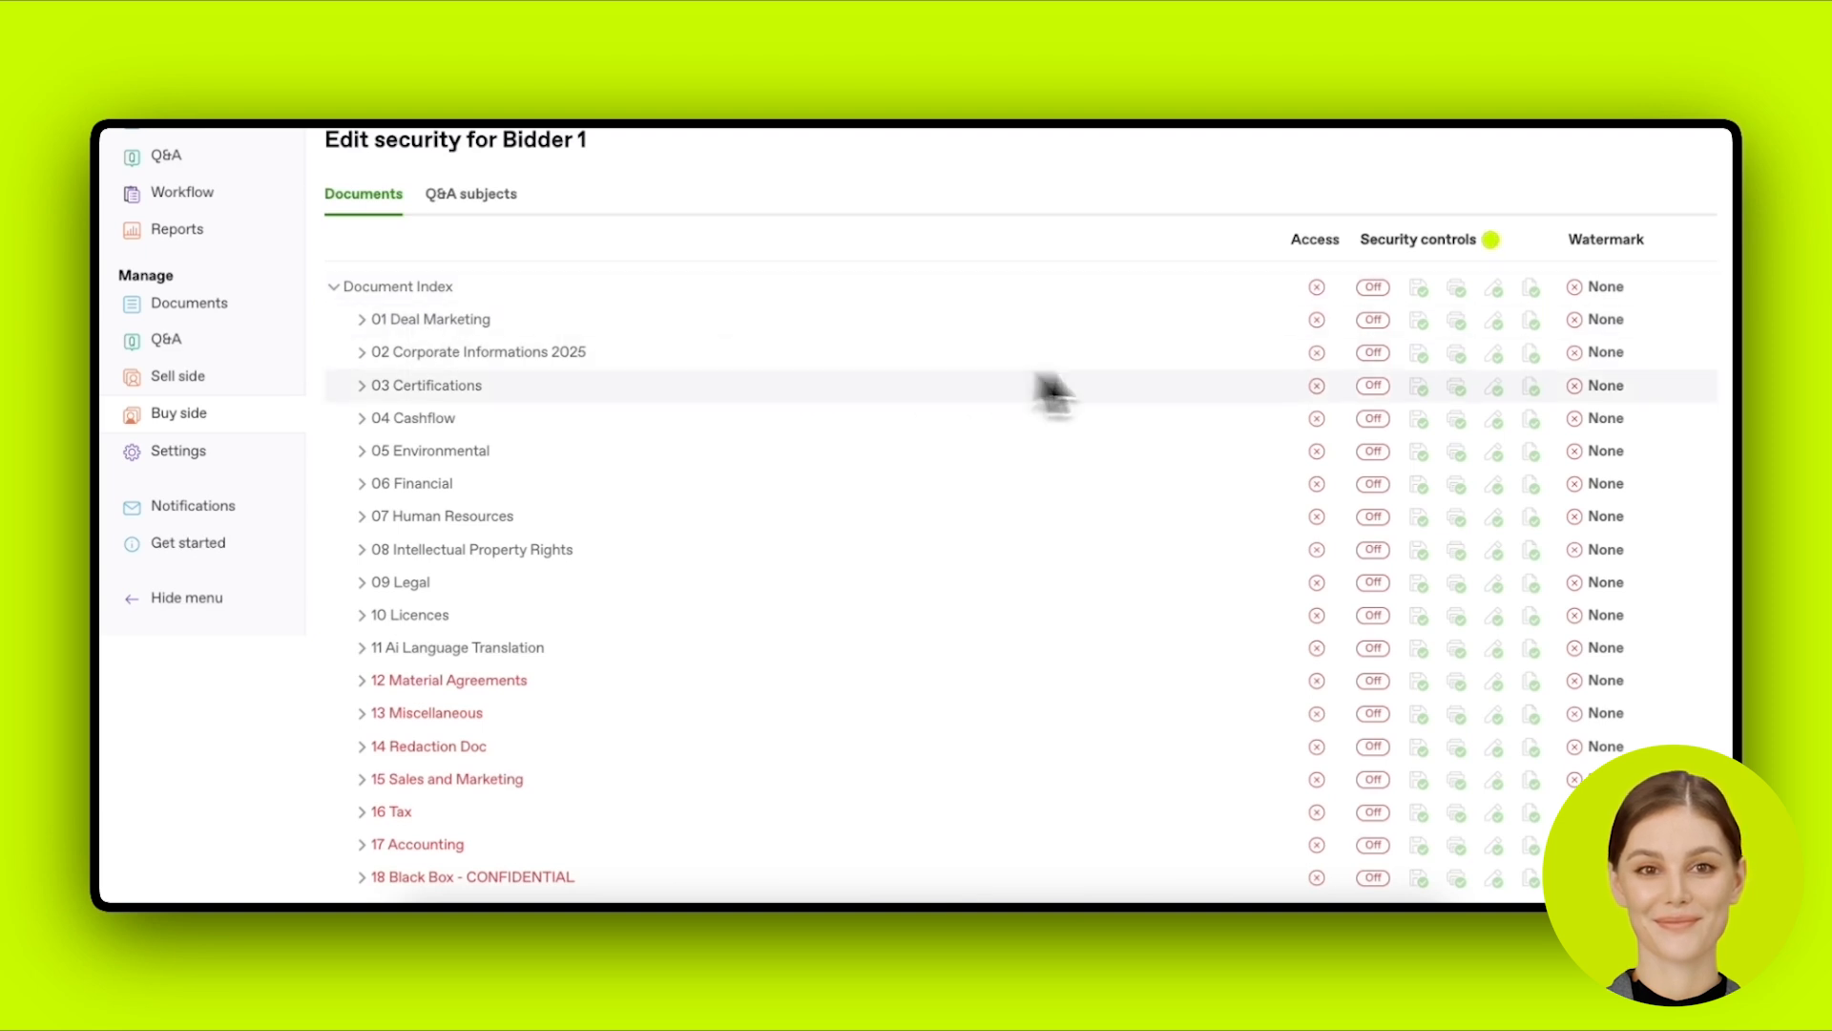
Step: Grant whole-index access with security controls on and a Confidential watermark
left_click(1317, 288)
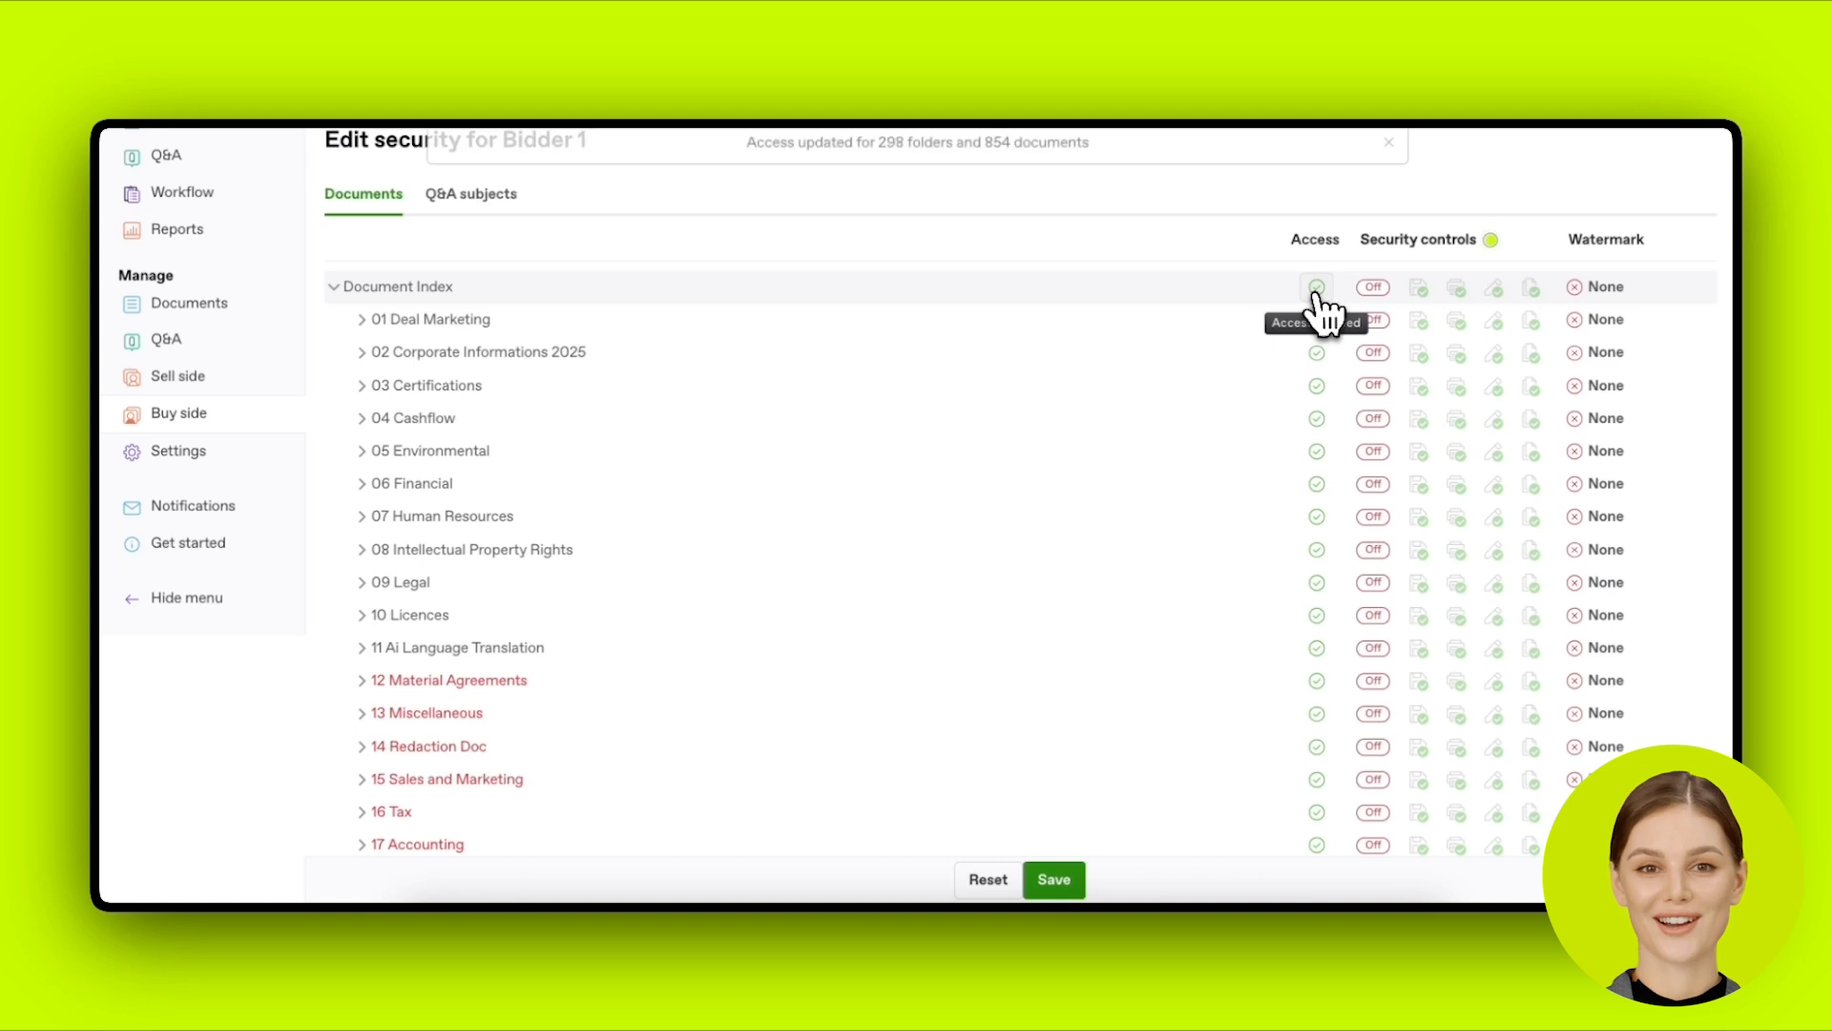
left_click(1318, 291)
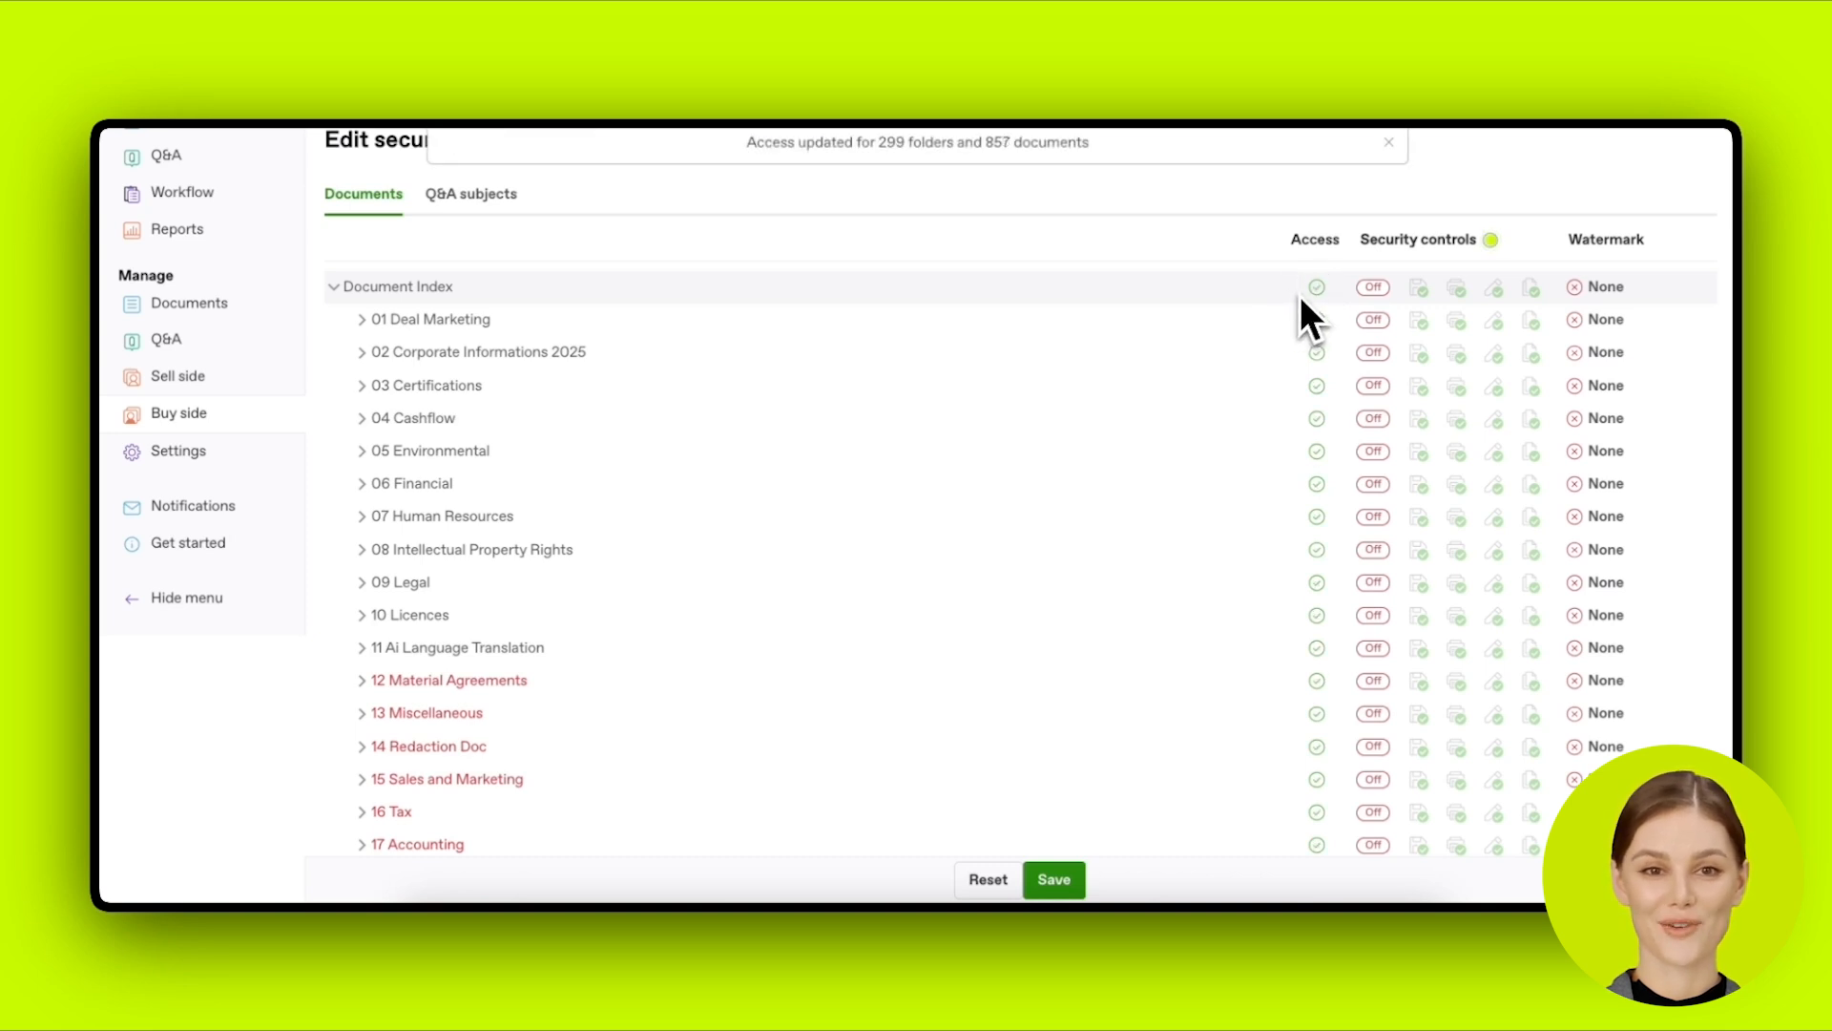
left_click(1367, 294)
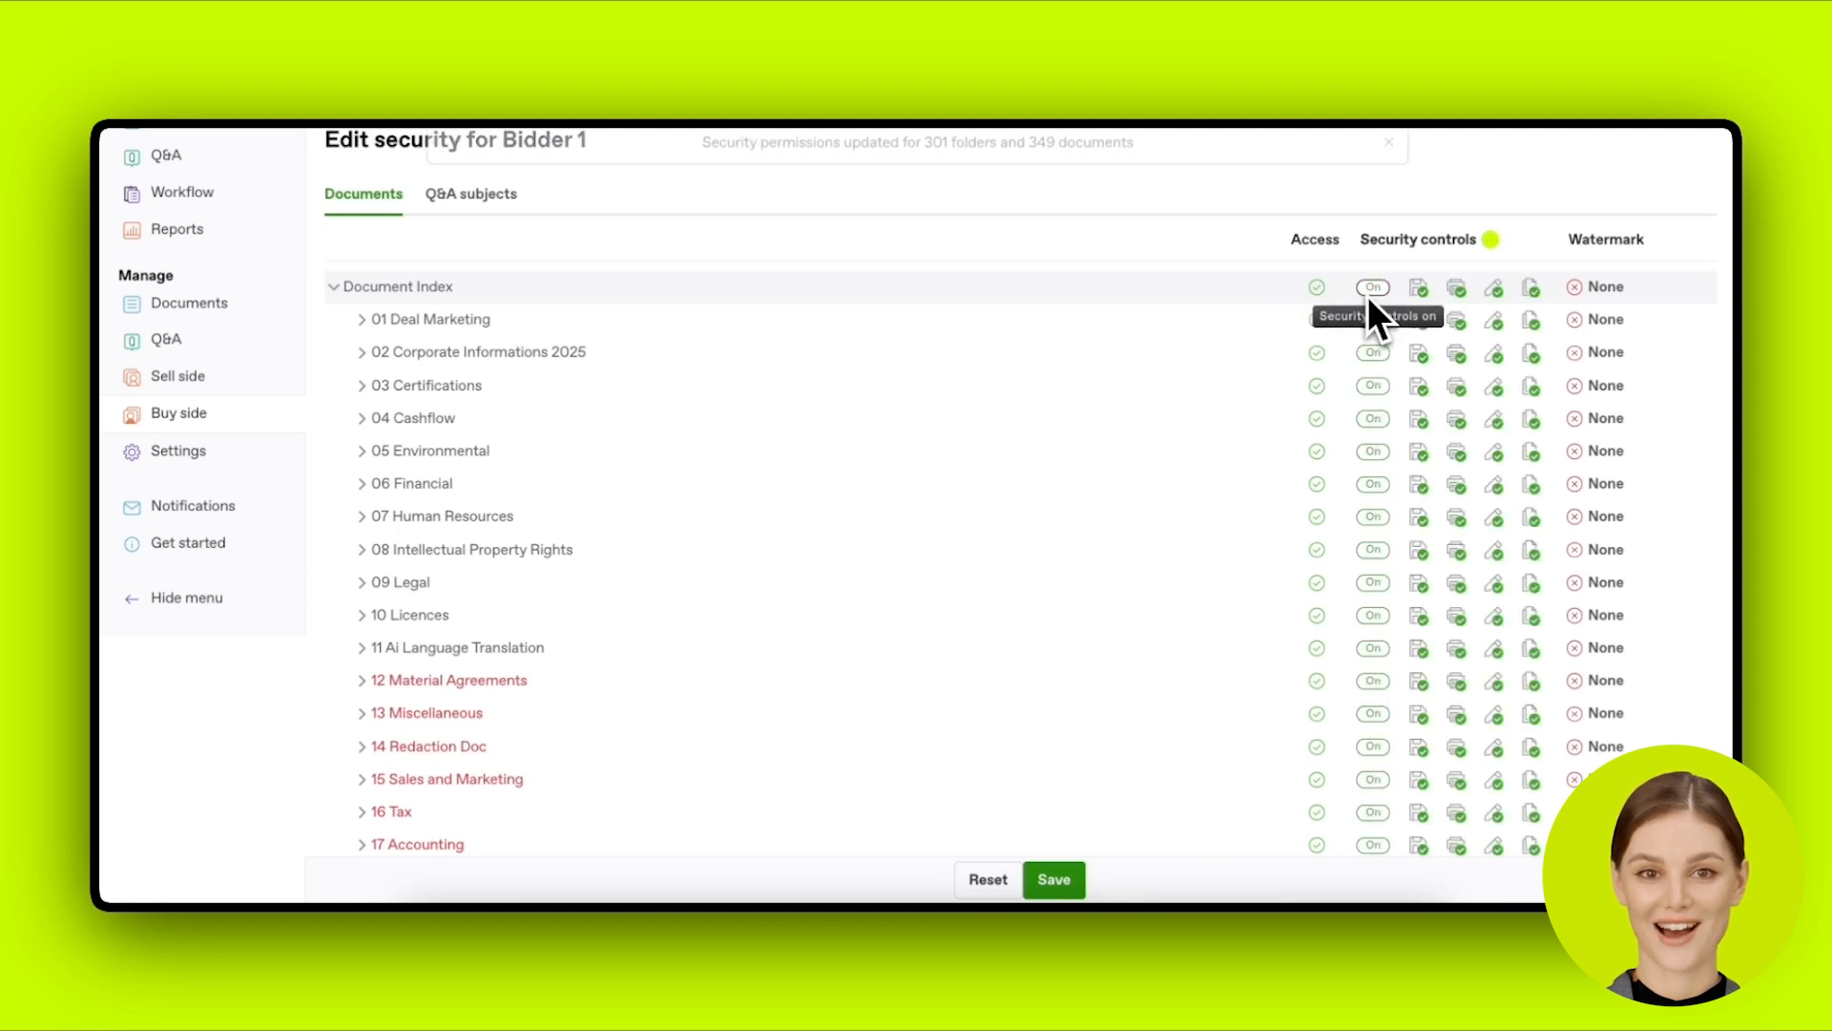
left_click(1593, 289)
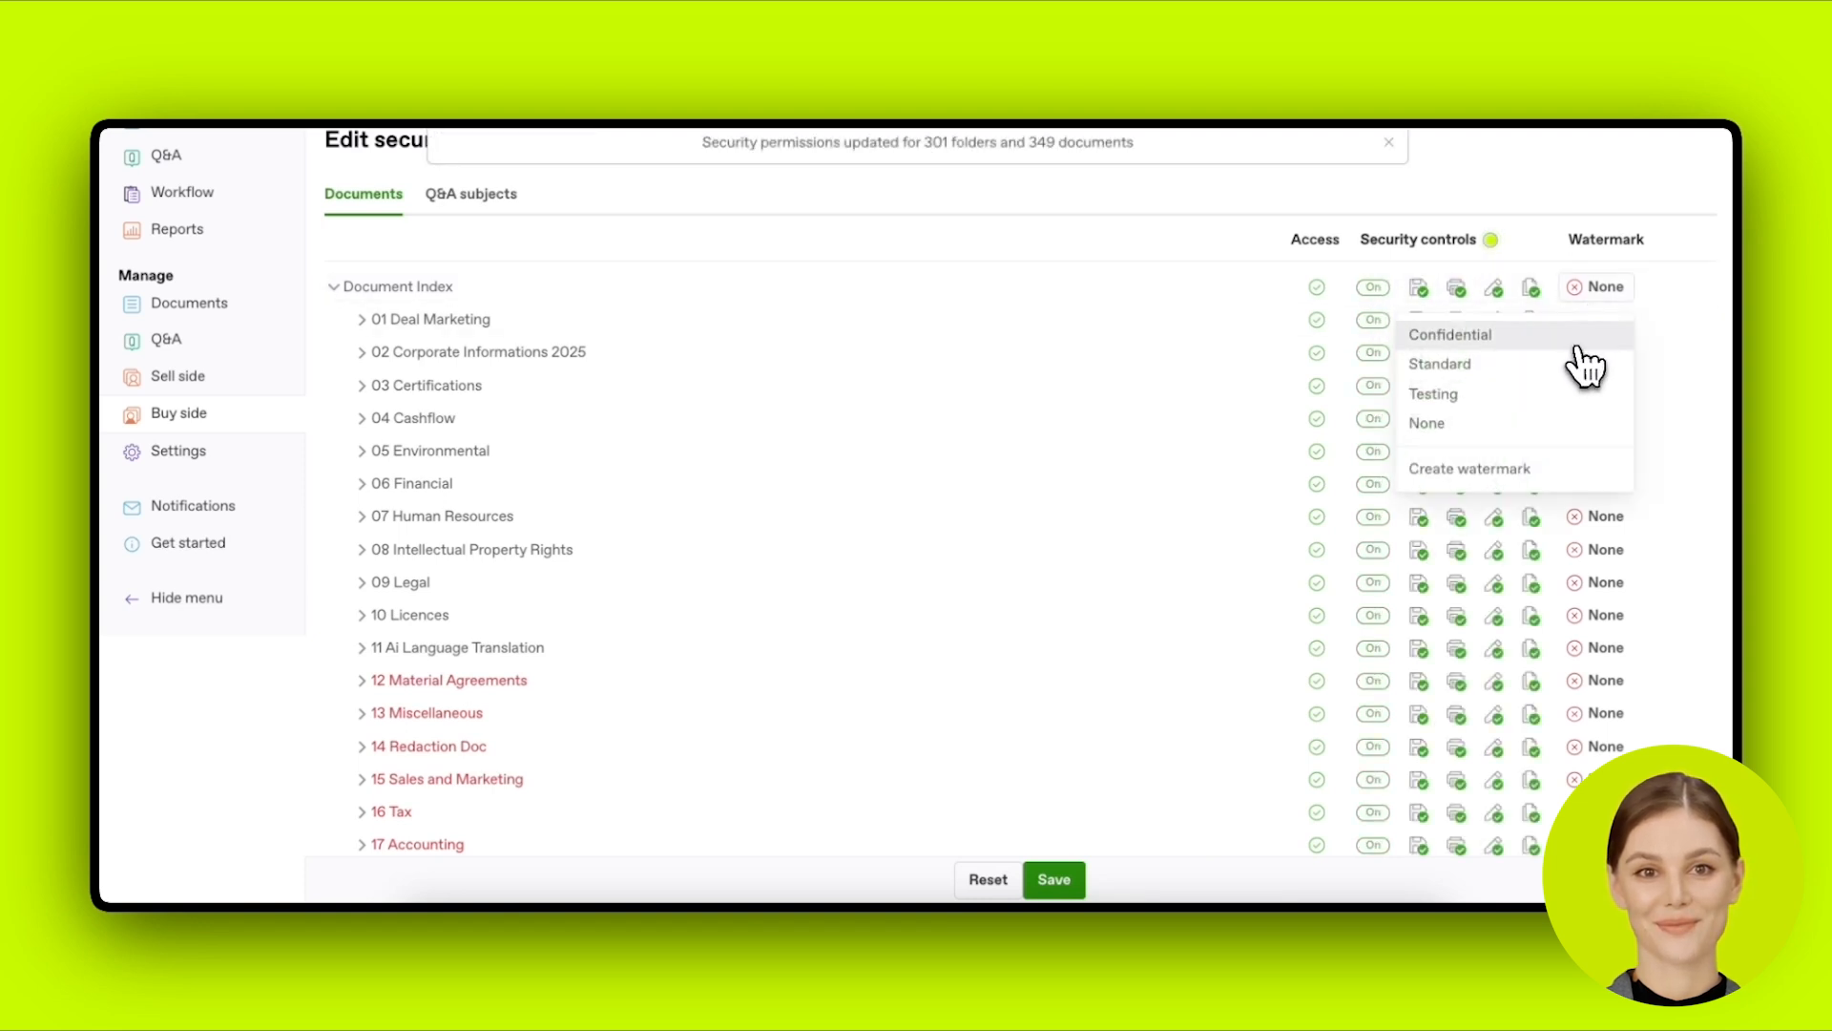
left_click(1579, 345)
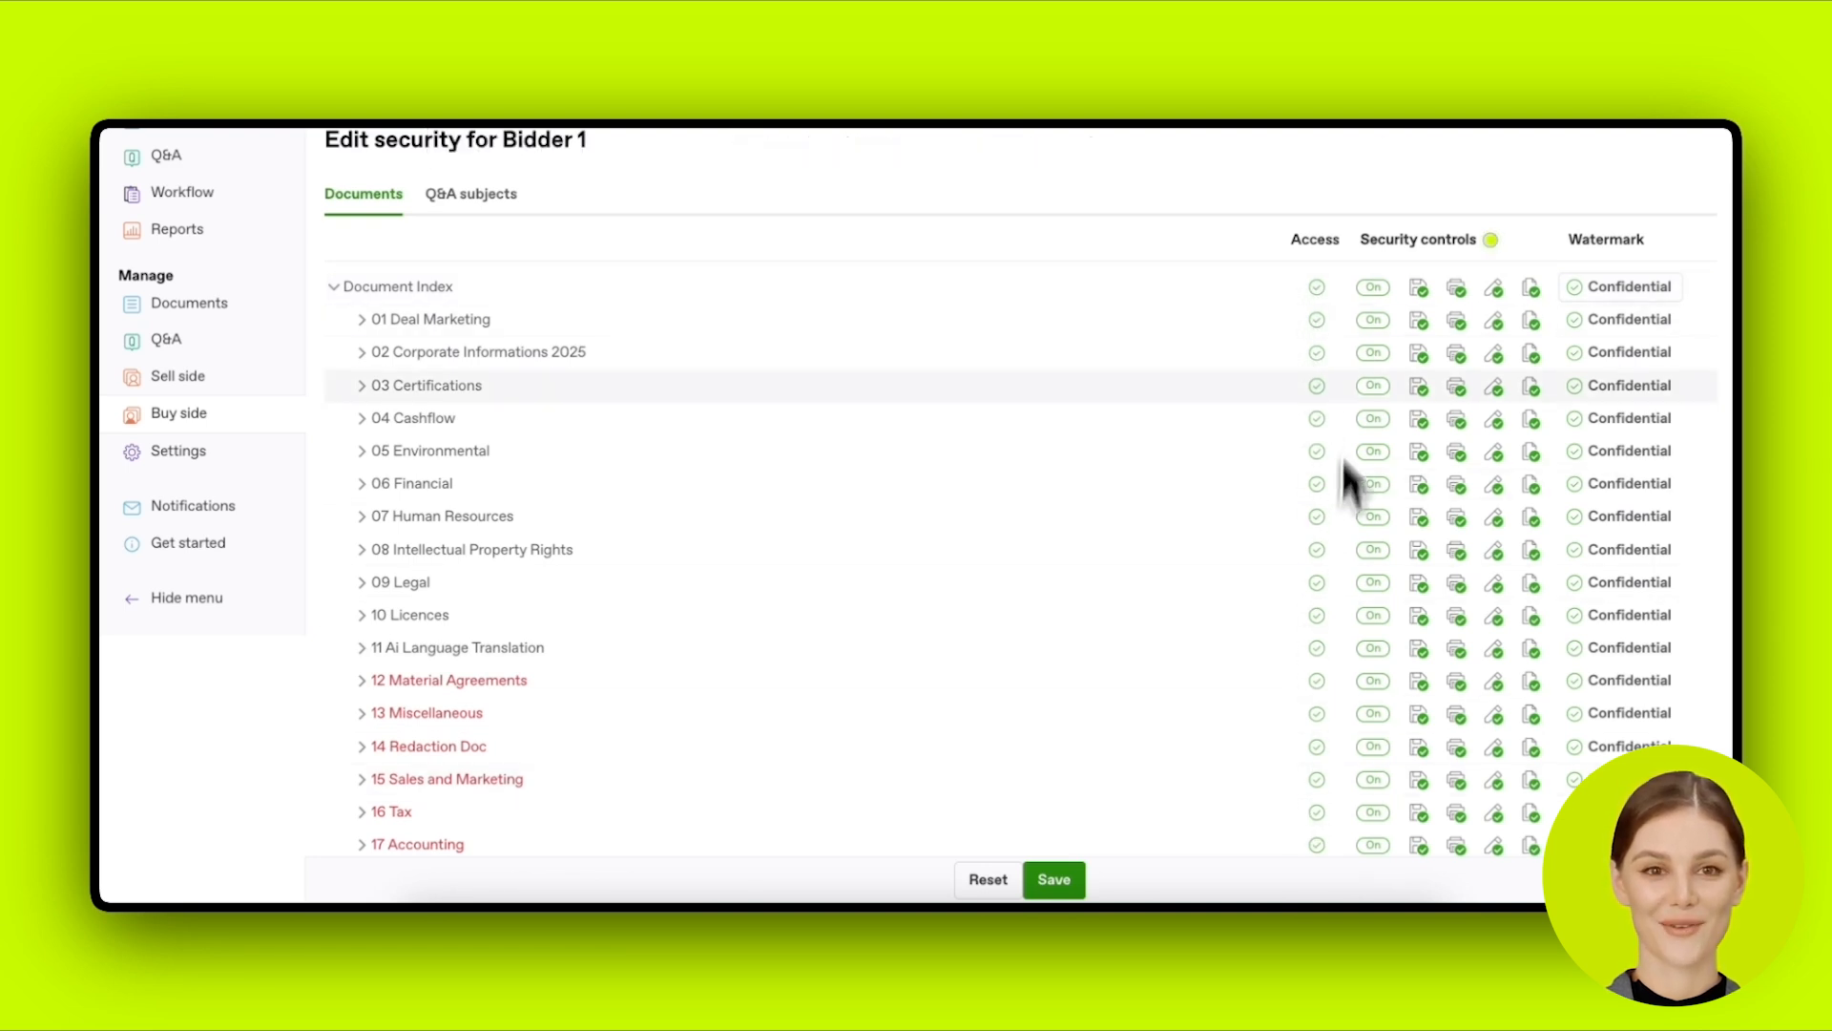
left_click(1315, 292)
left_click(1317, 321)
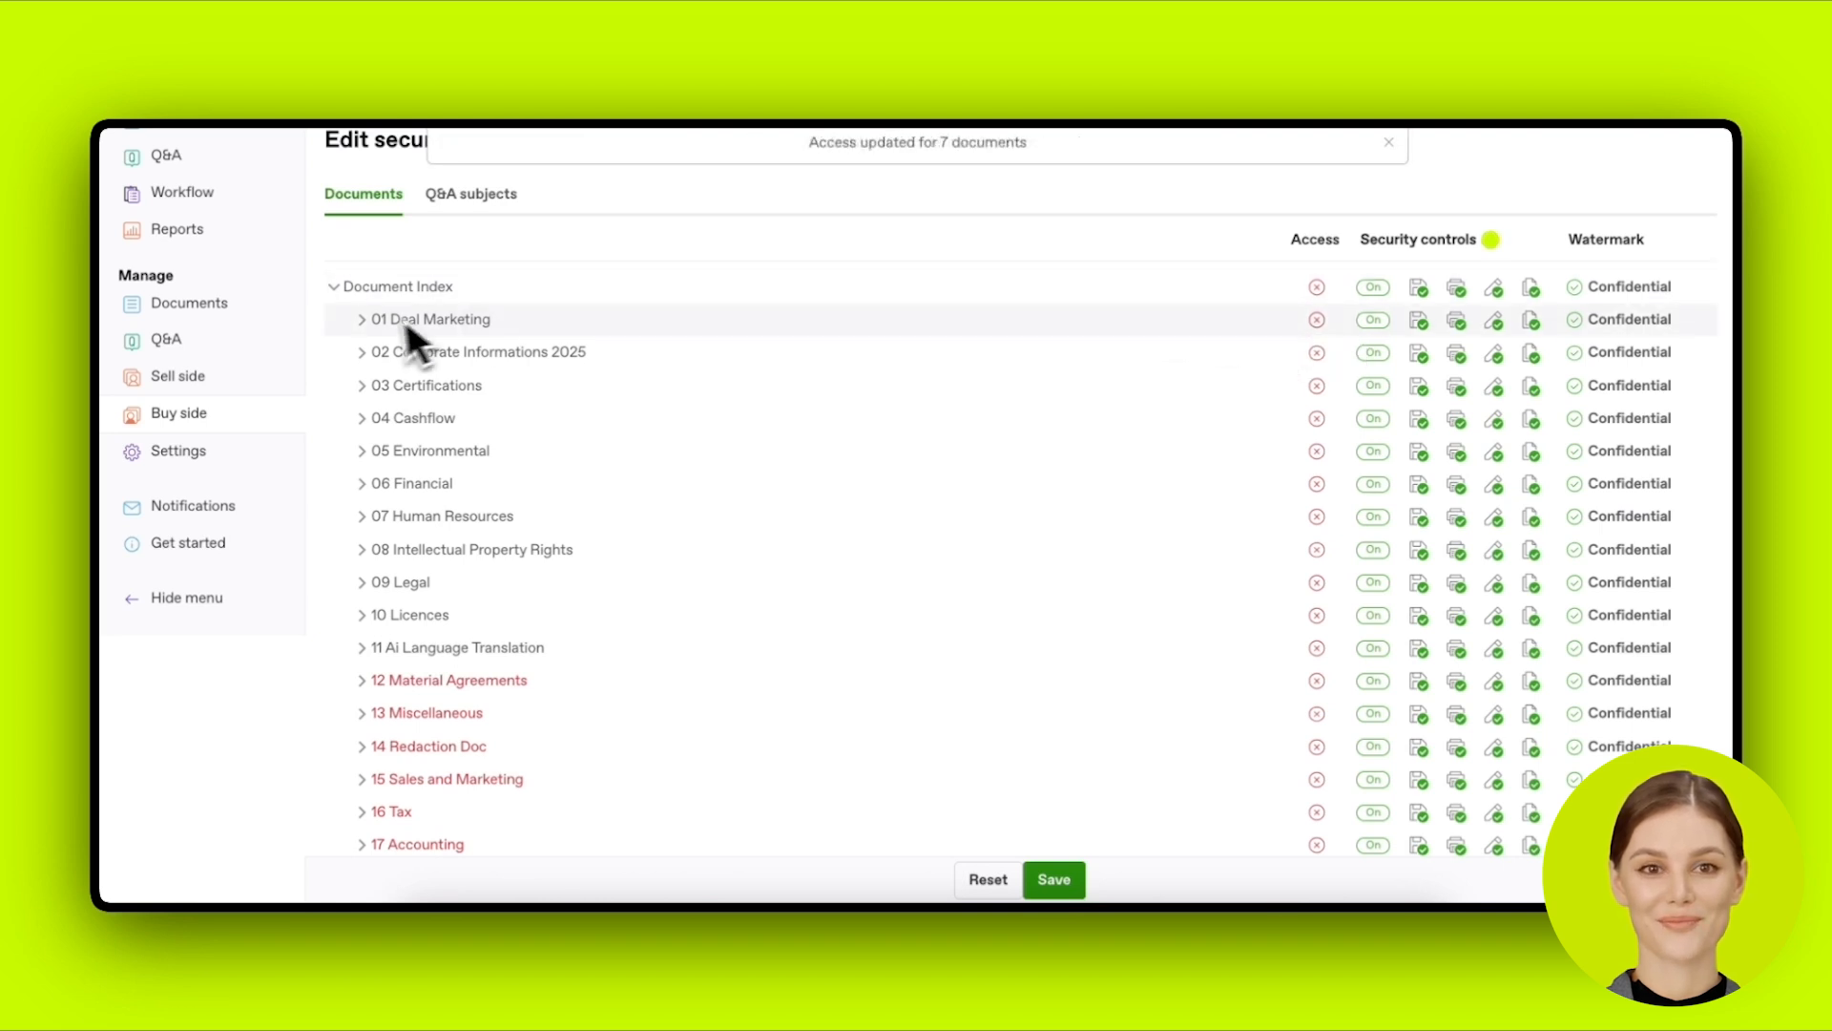
left_click(370, 352)
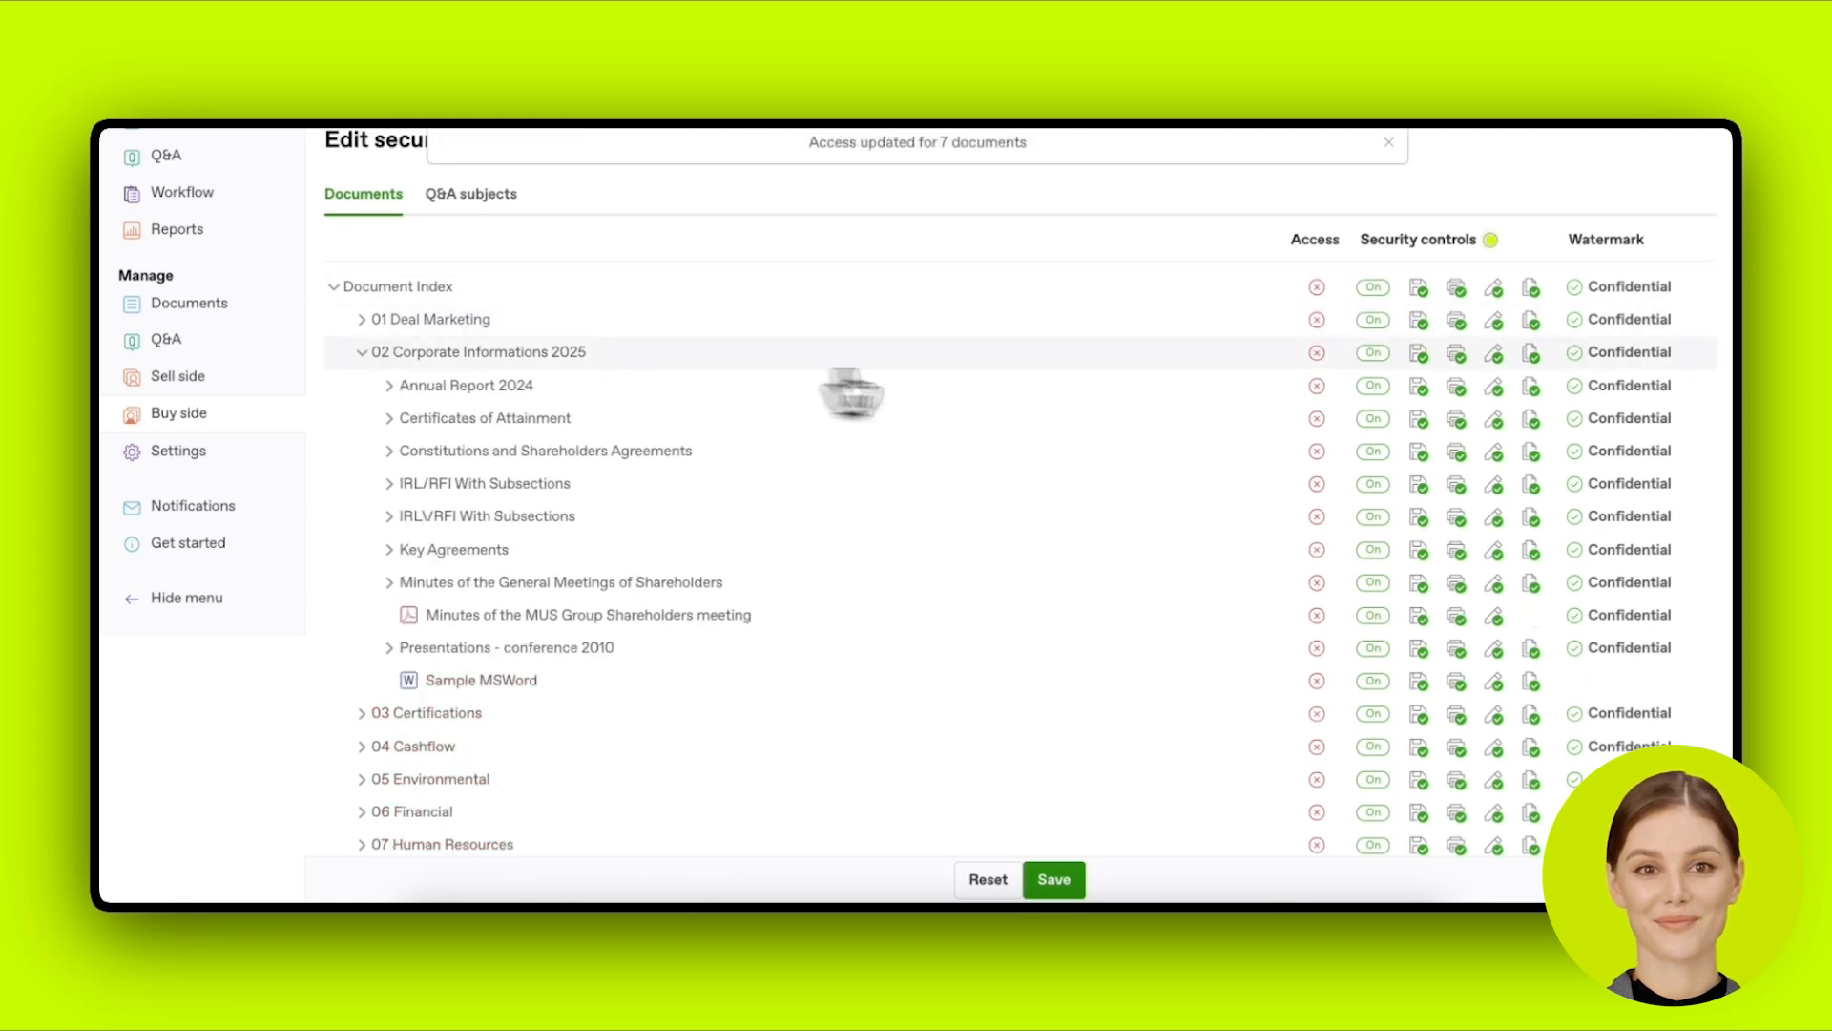
left_click(1376, 359)
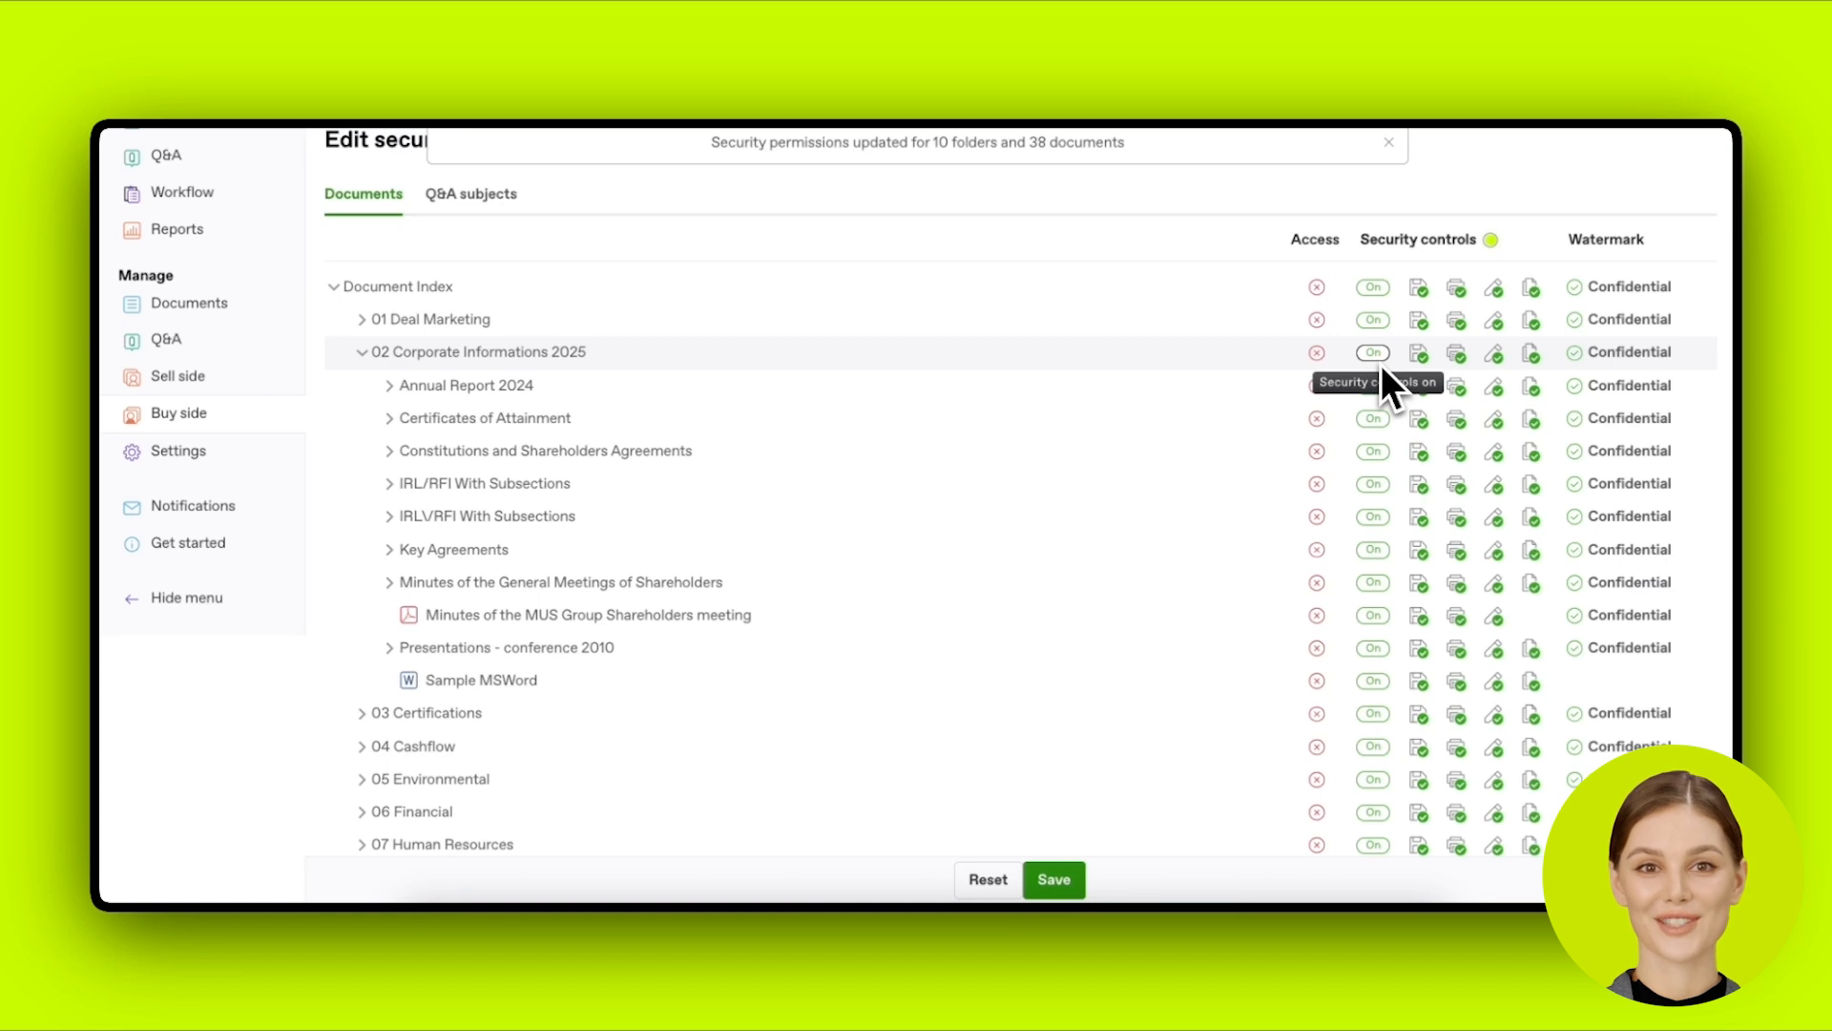
left_click(370, 352)
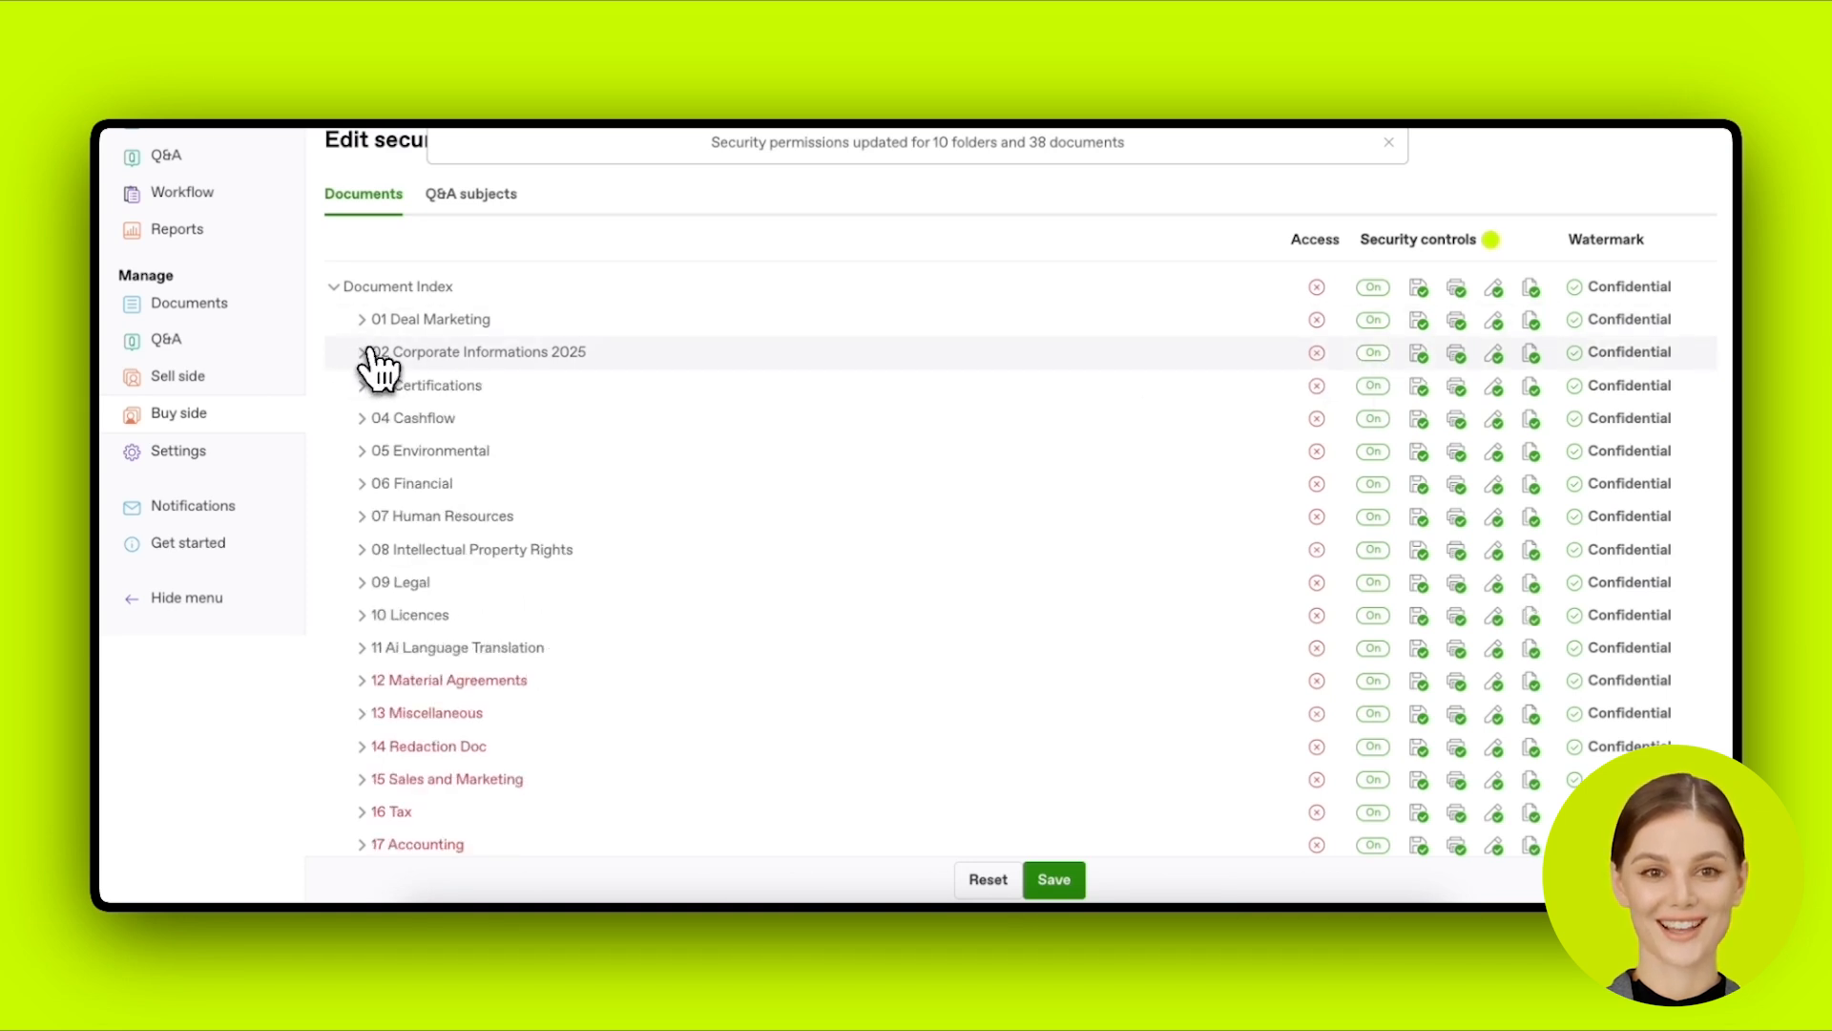
left_click(1318, 288)
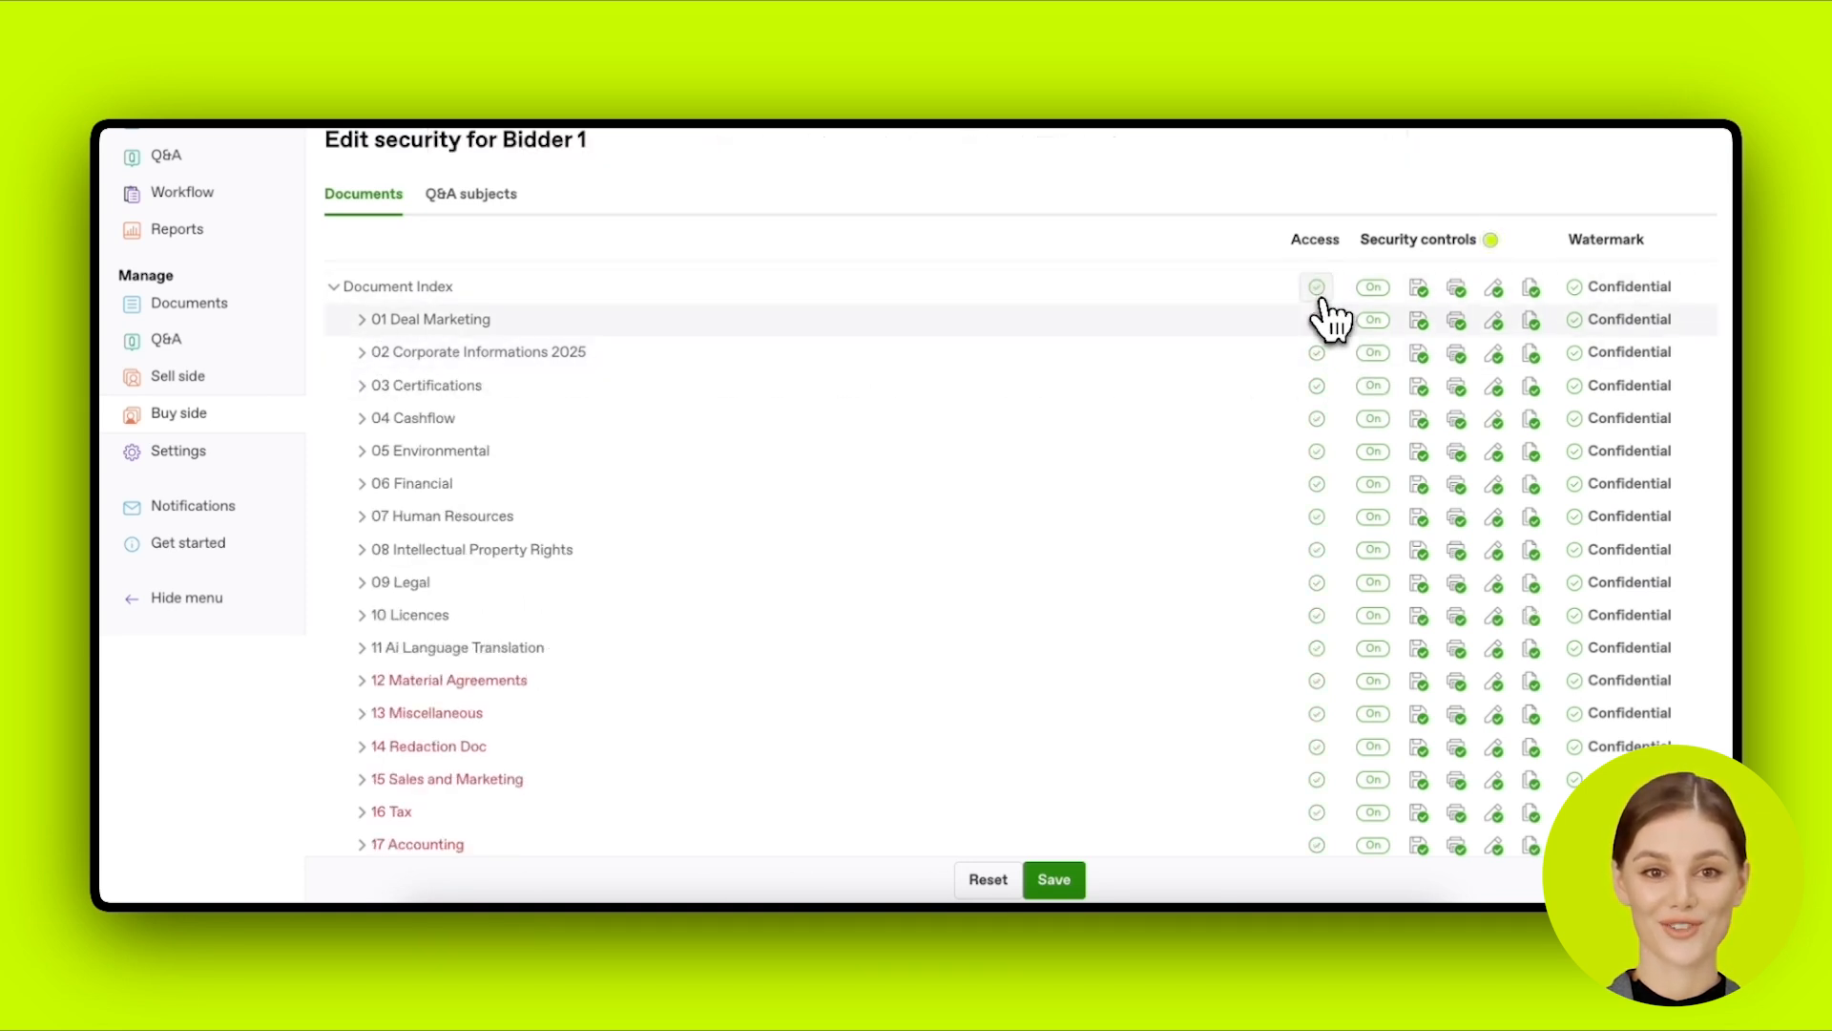
Step: Deny printing across the whole index while keeping saving and editing allowed
left_click(1434, 299)
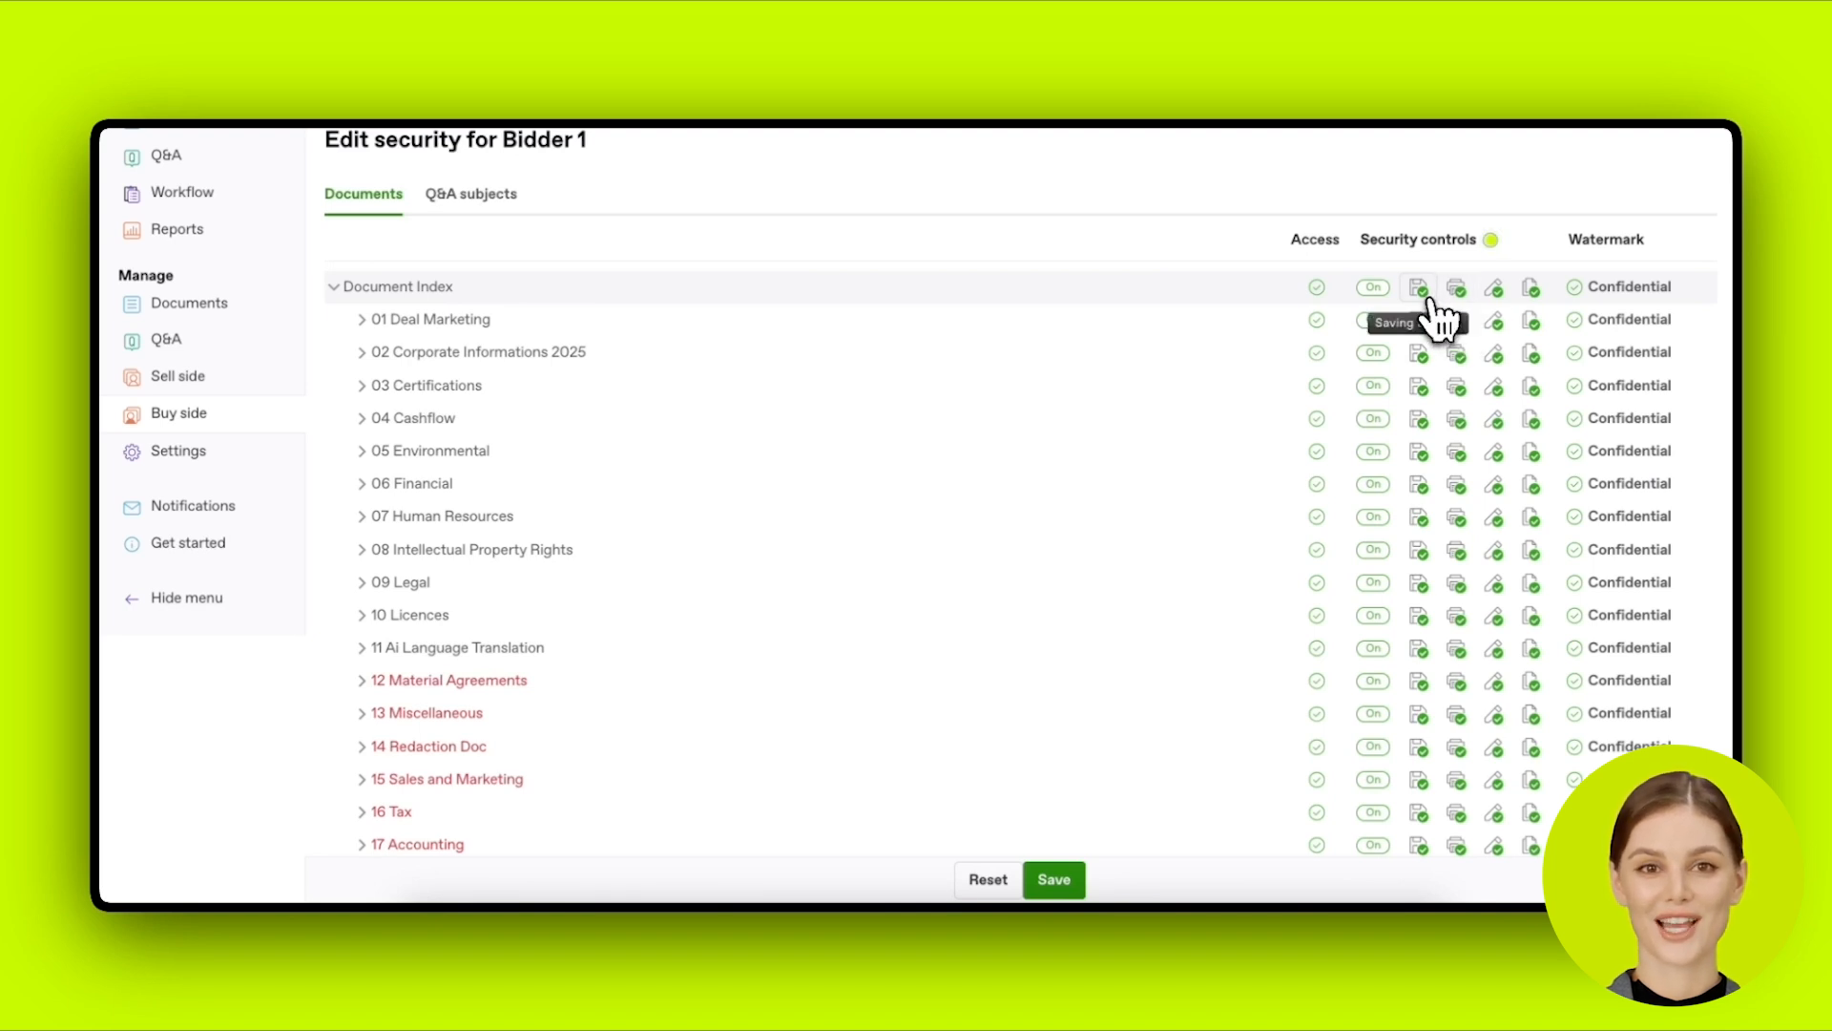
left_click(1429, 298)
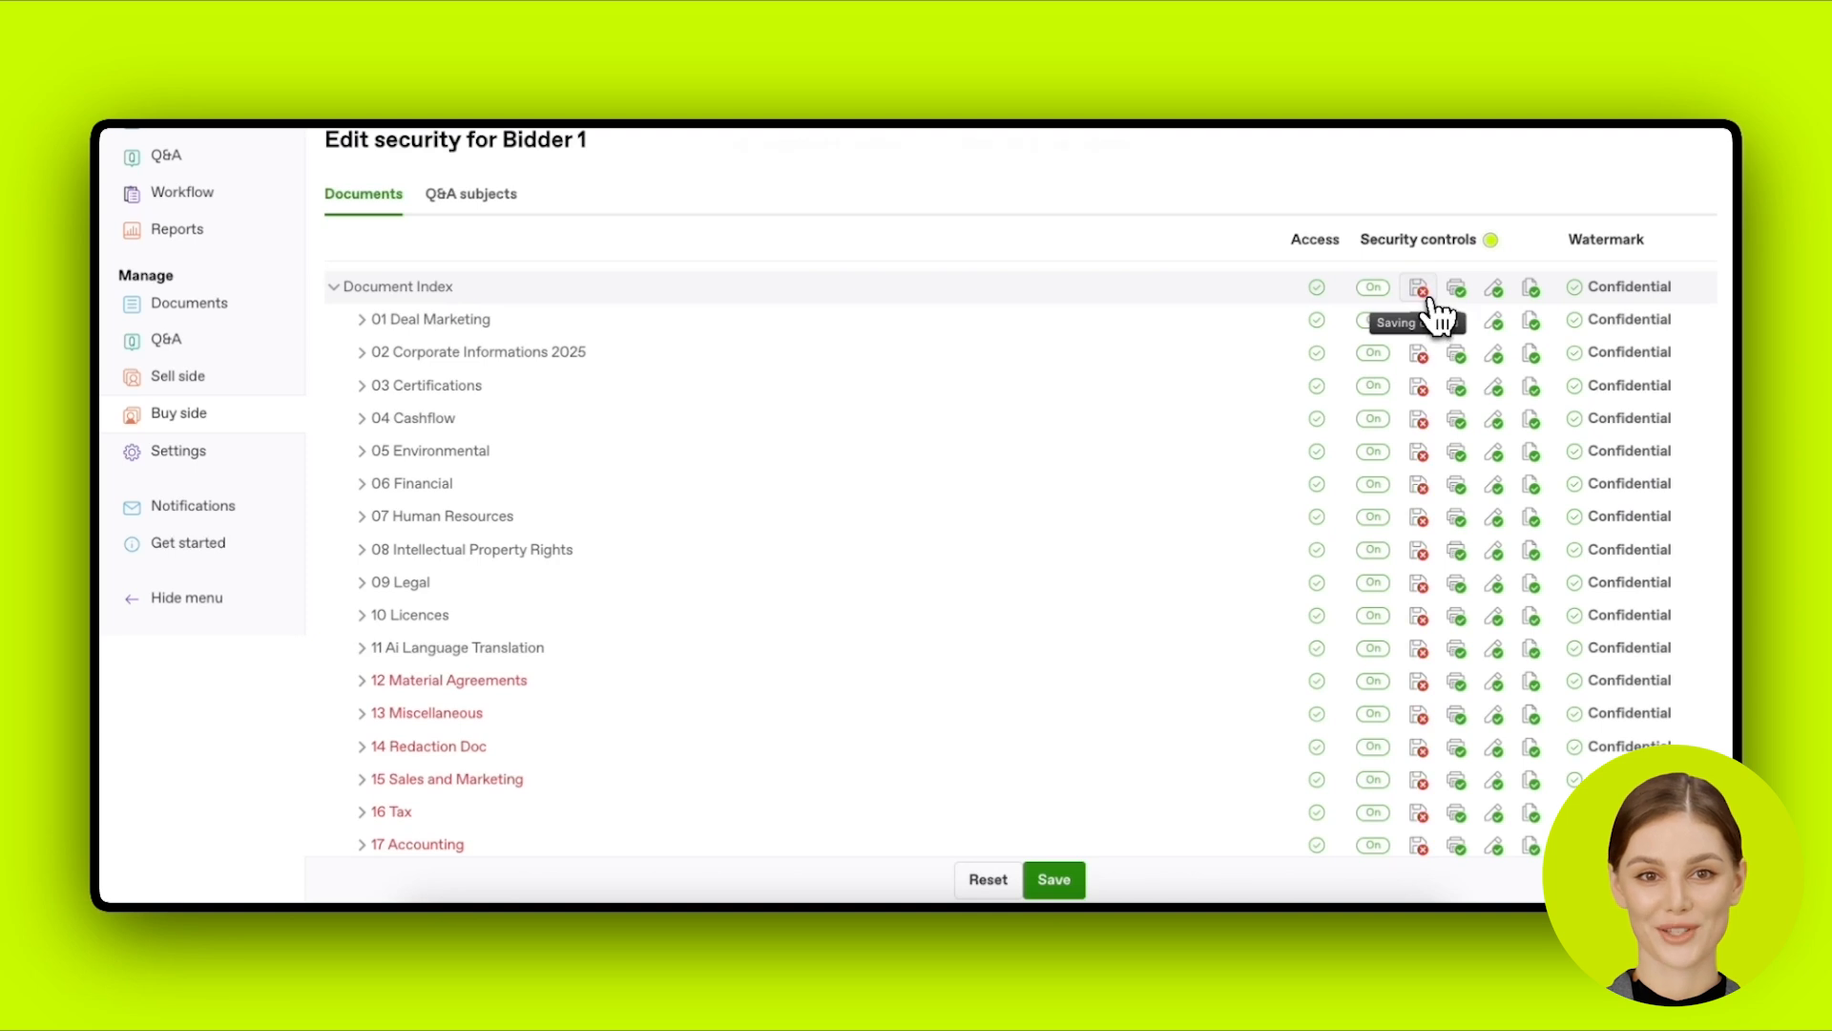
left_click(1429, 299)
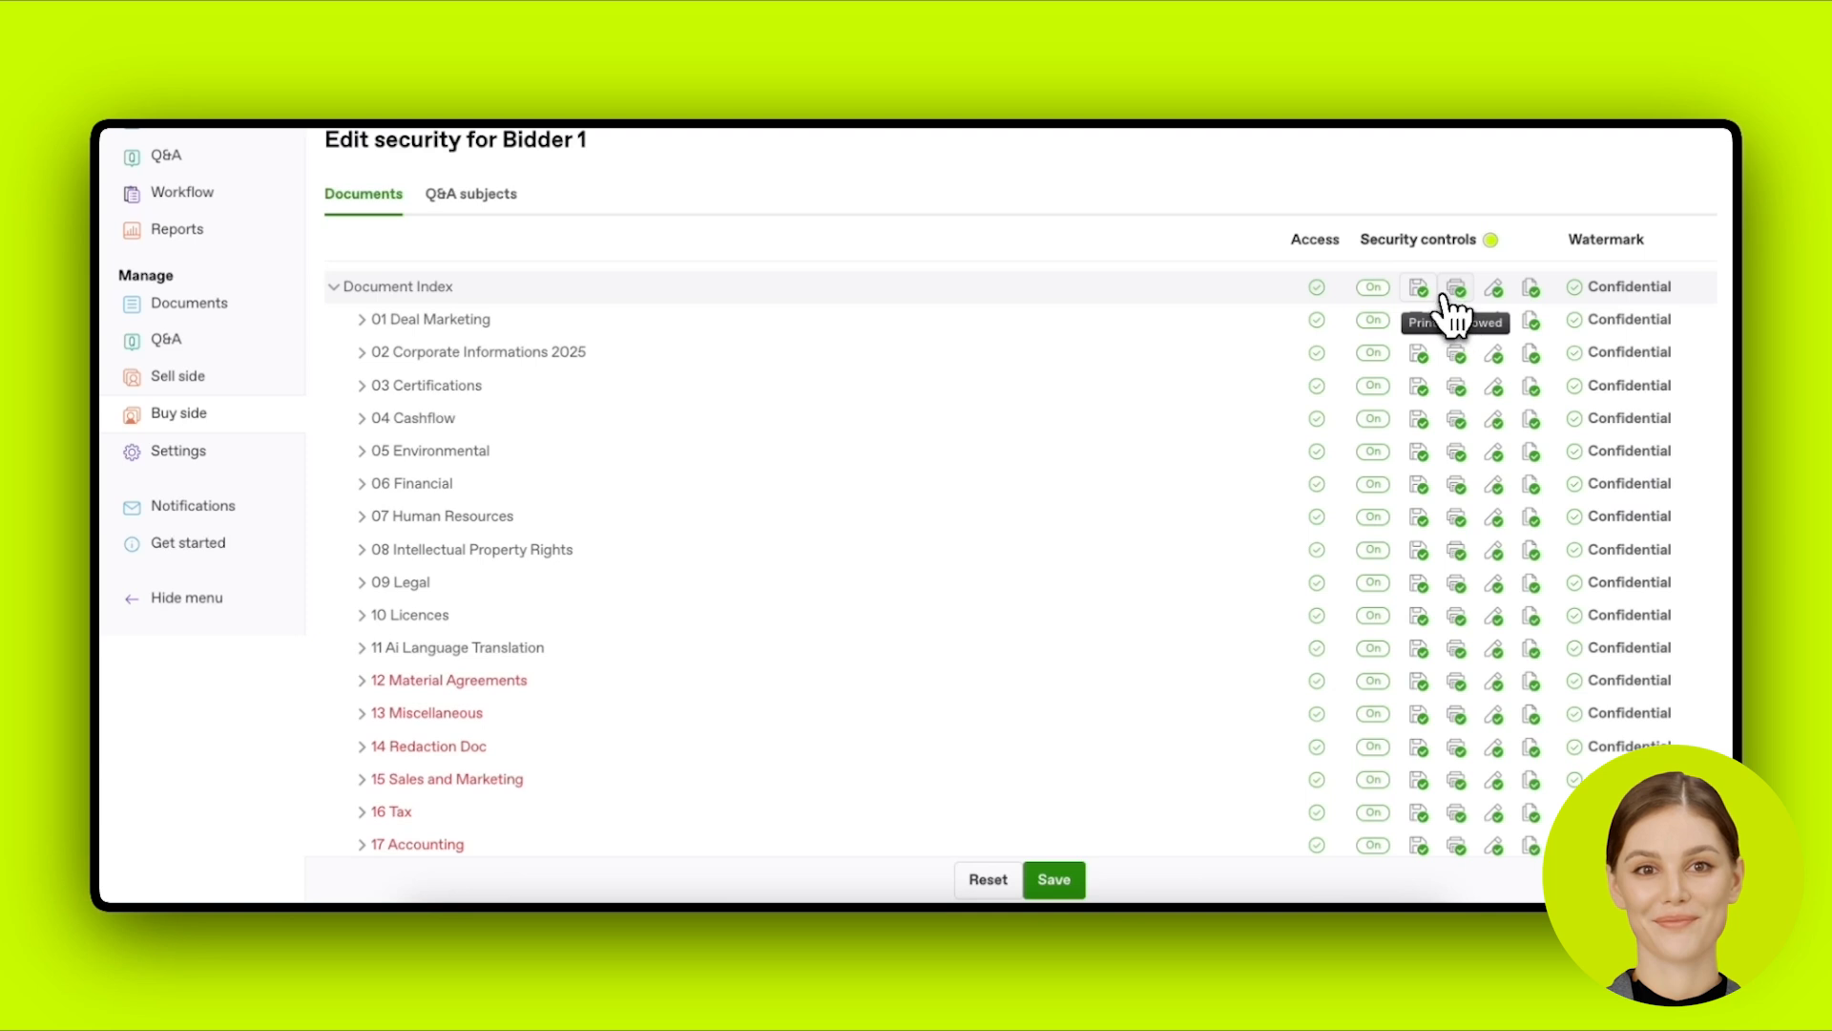
left_click(1452, 288)
left_click(1452, 288)
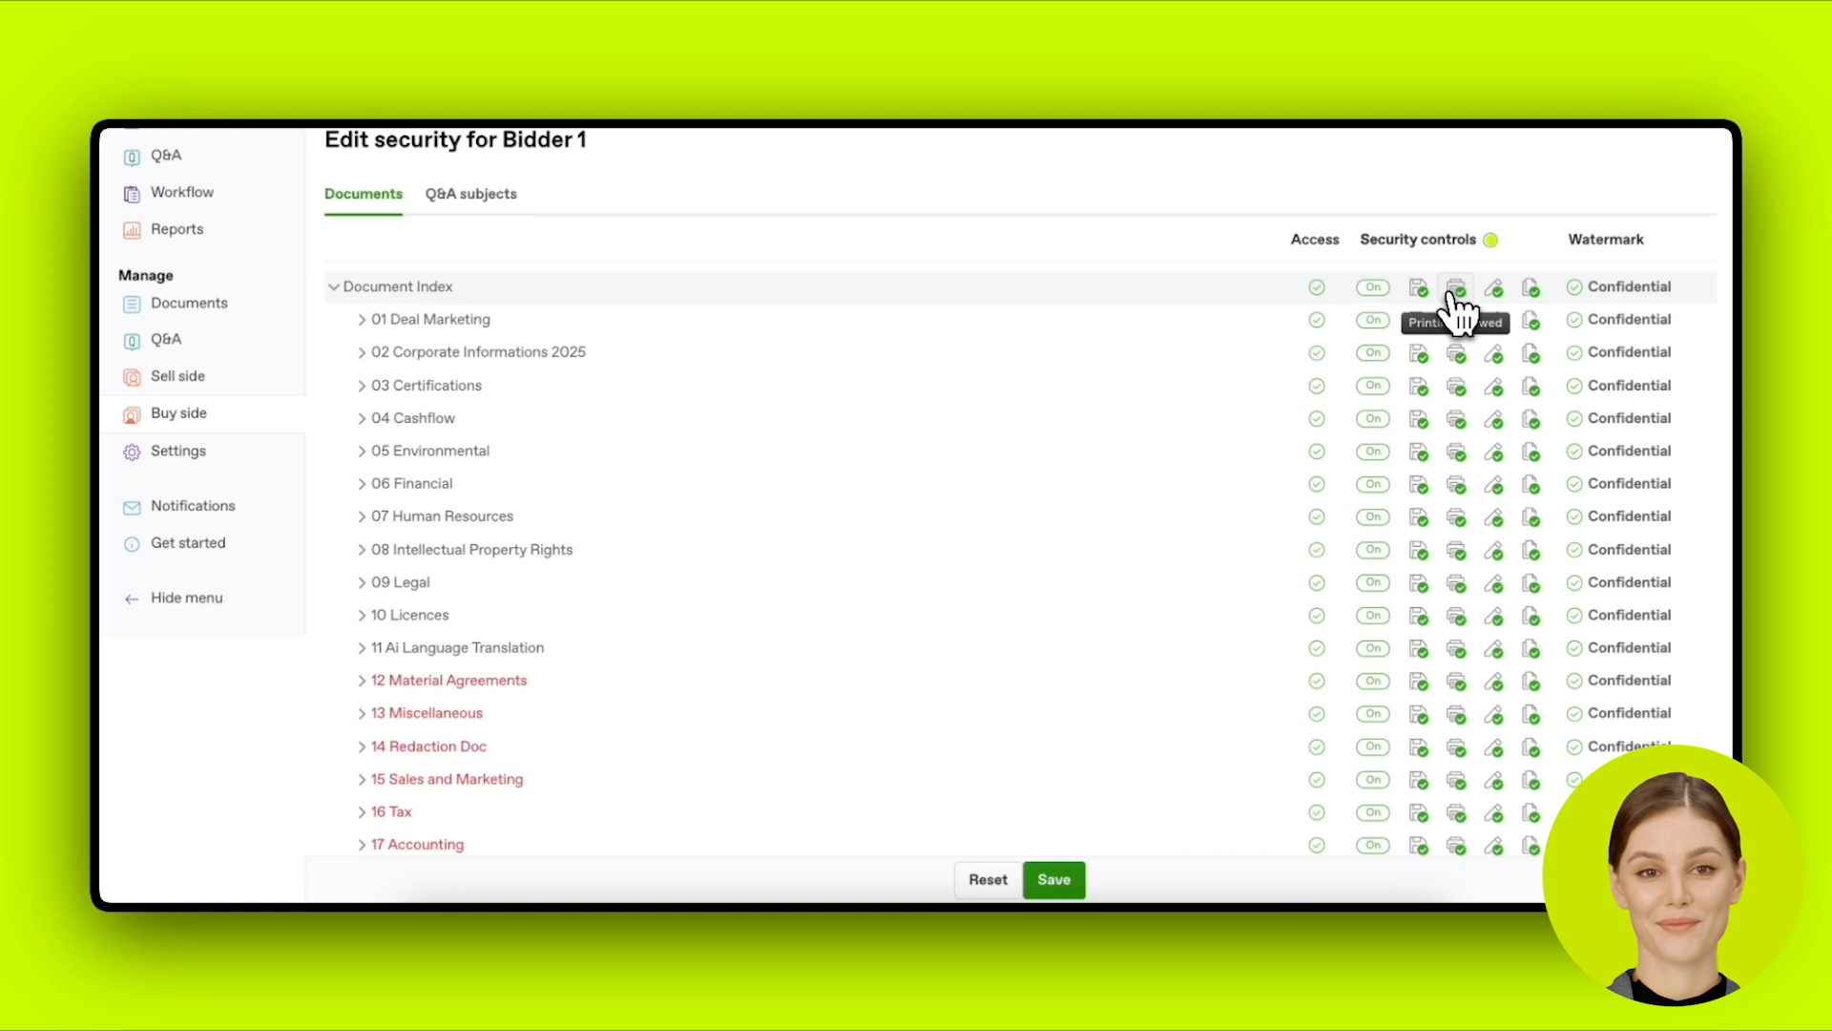
left_click(1491, 289)
left_click(1491, 291)
left_click(1457, 289)
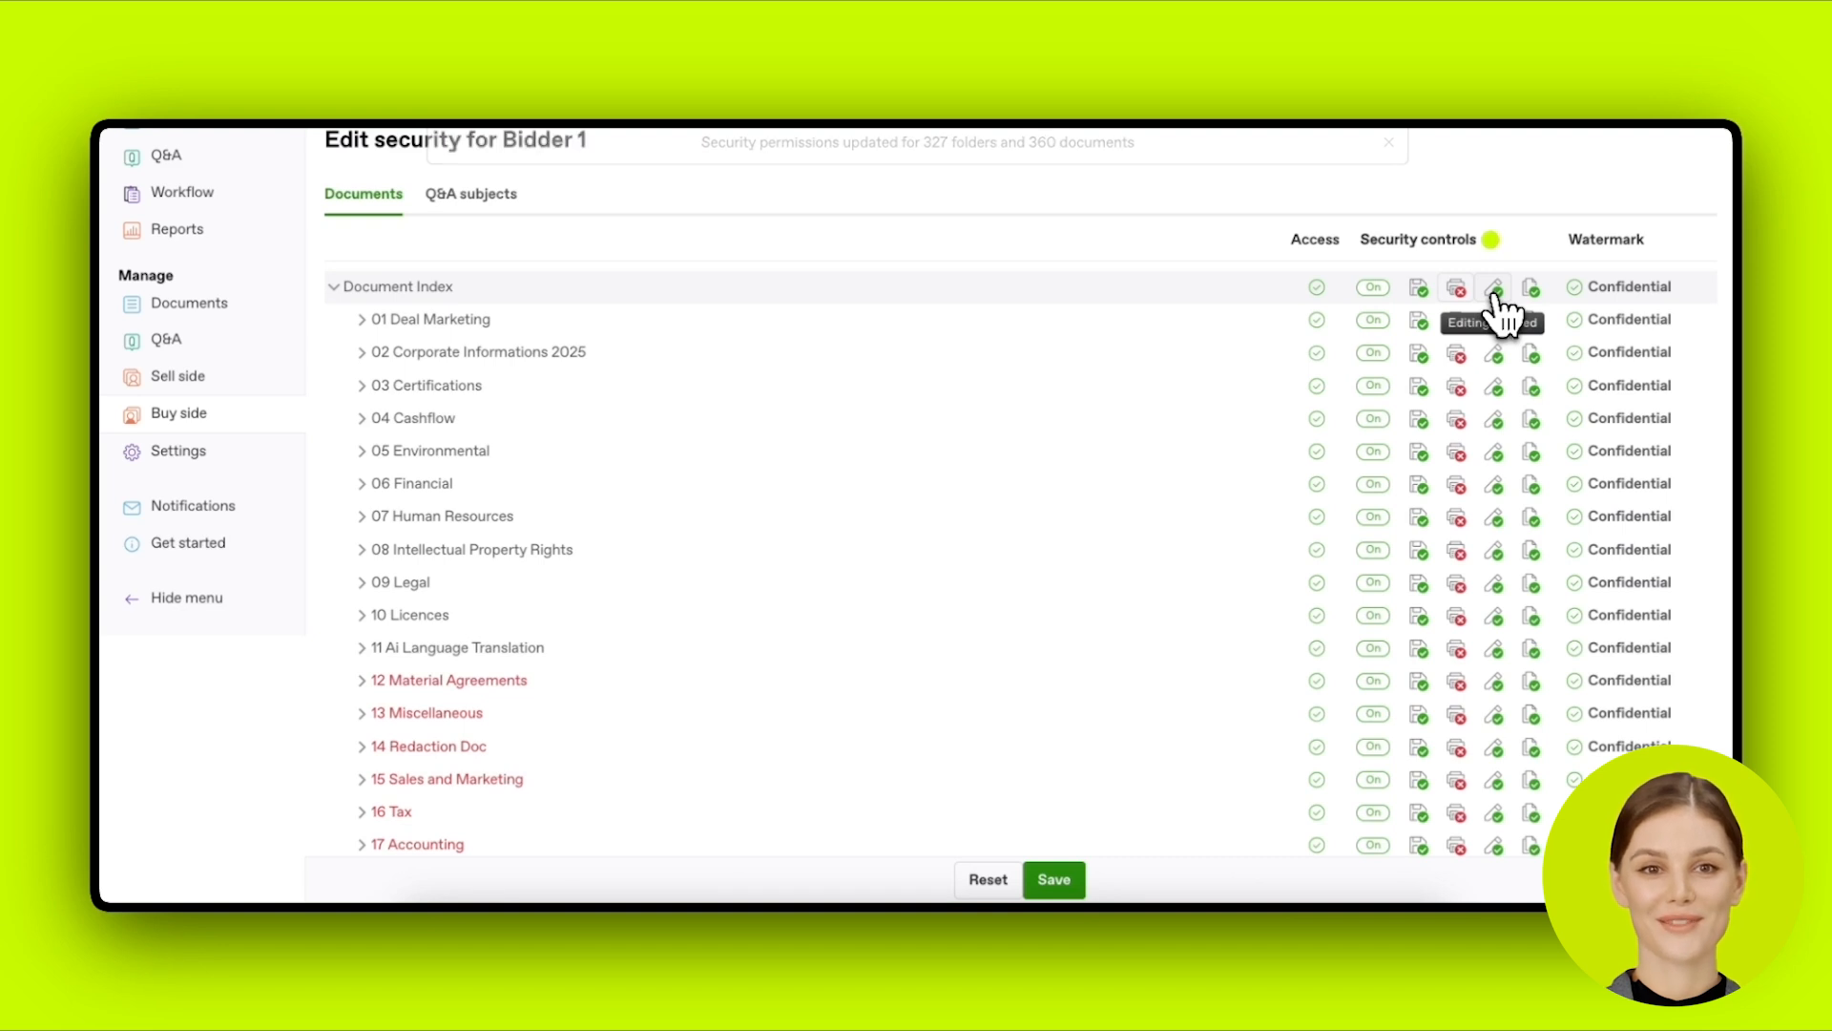
scroll(1496, 303, "down", 1)
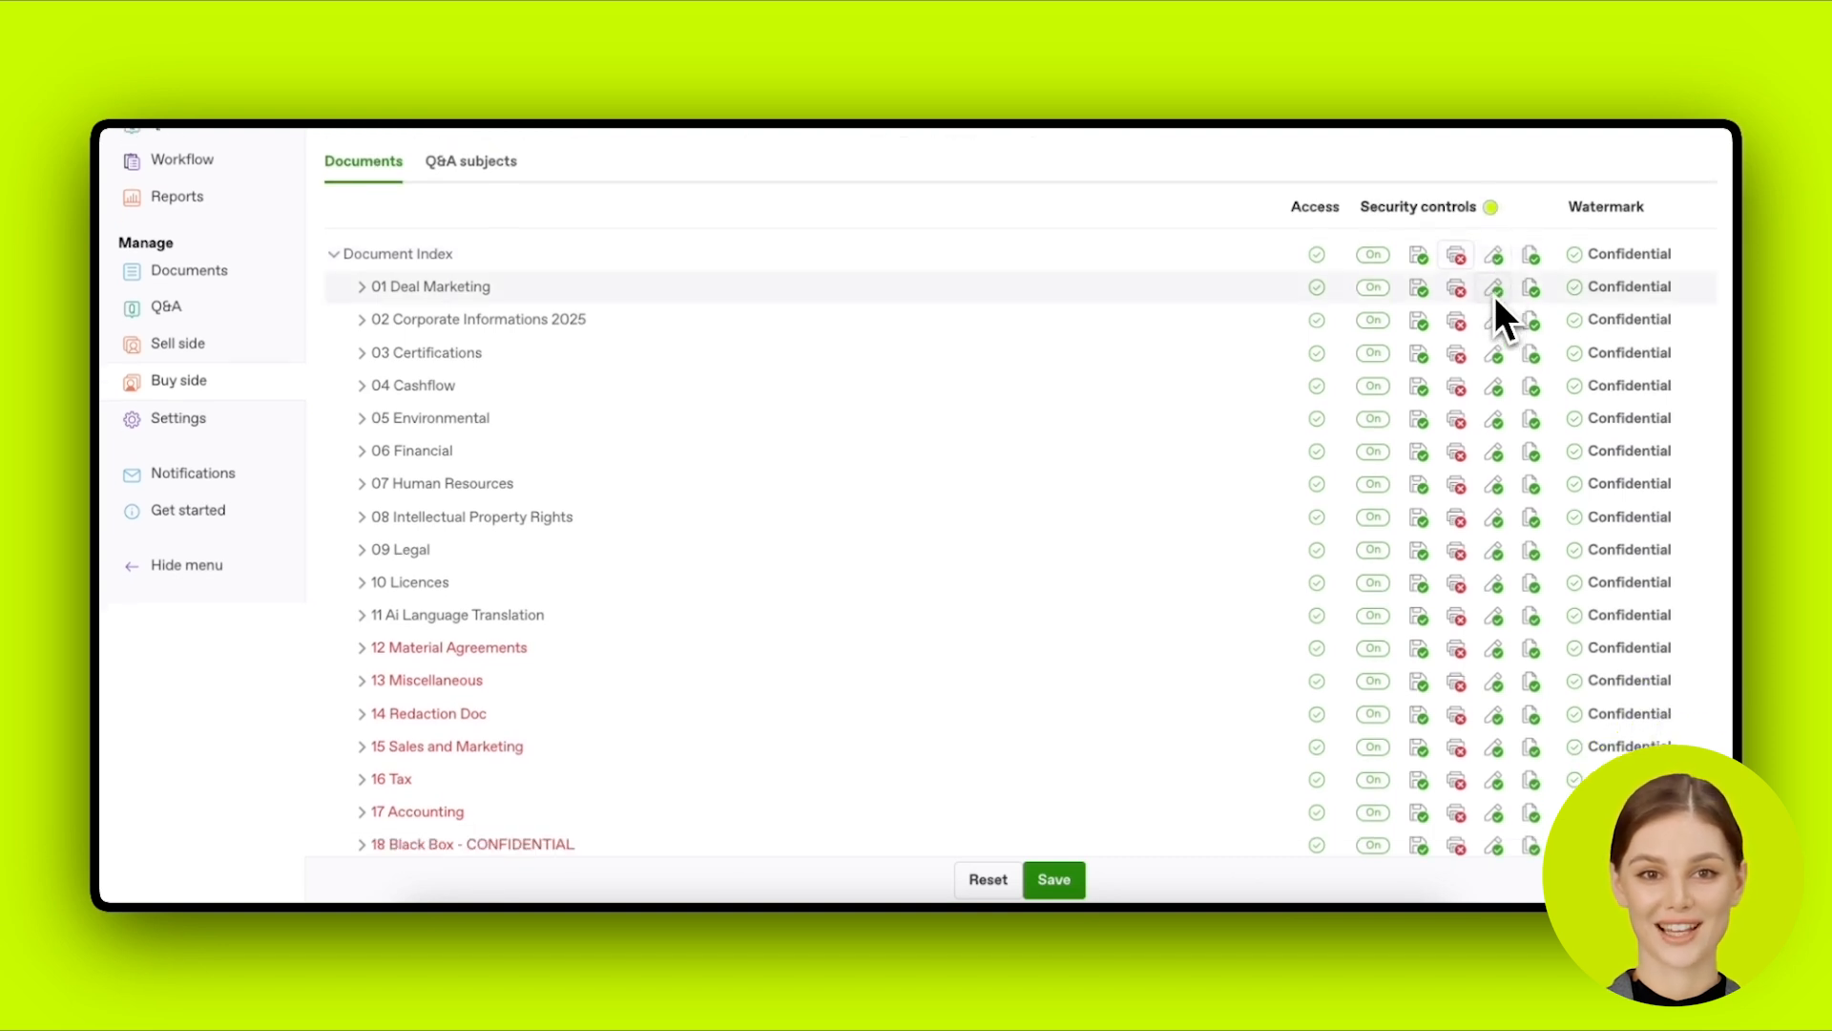
scroll(1494, 296, "up", 1)
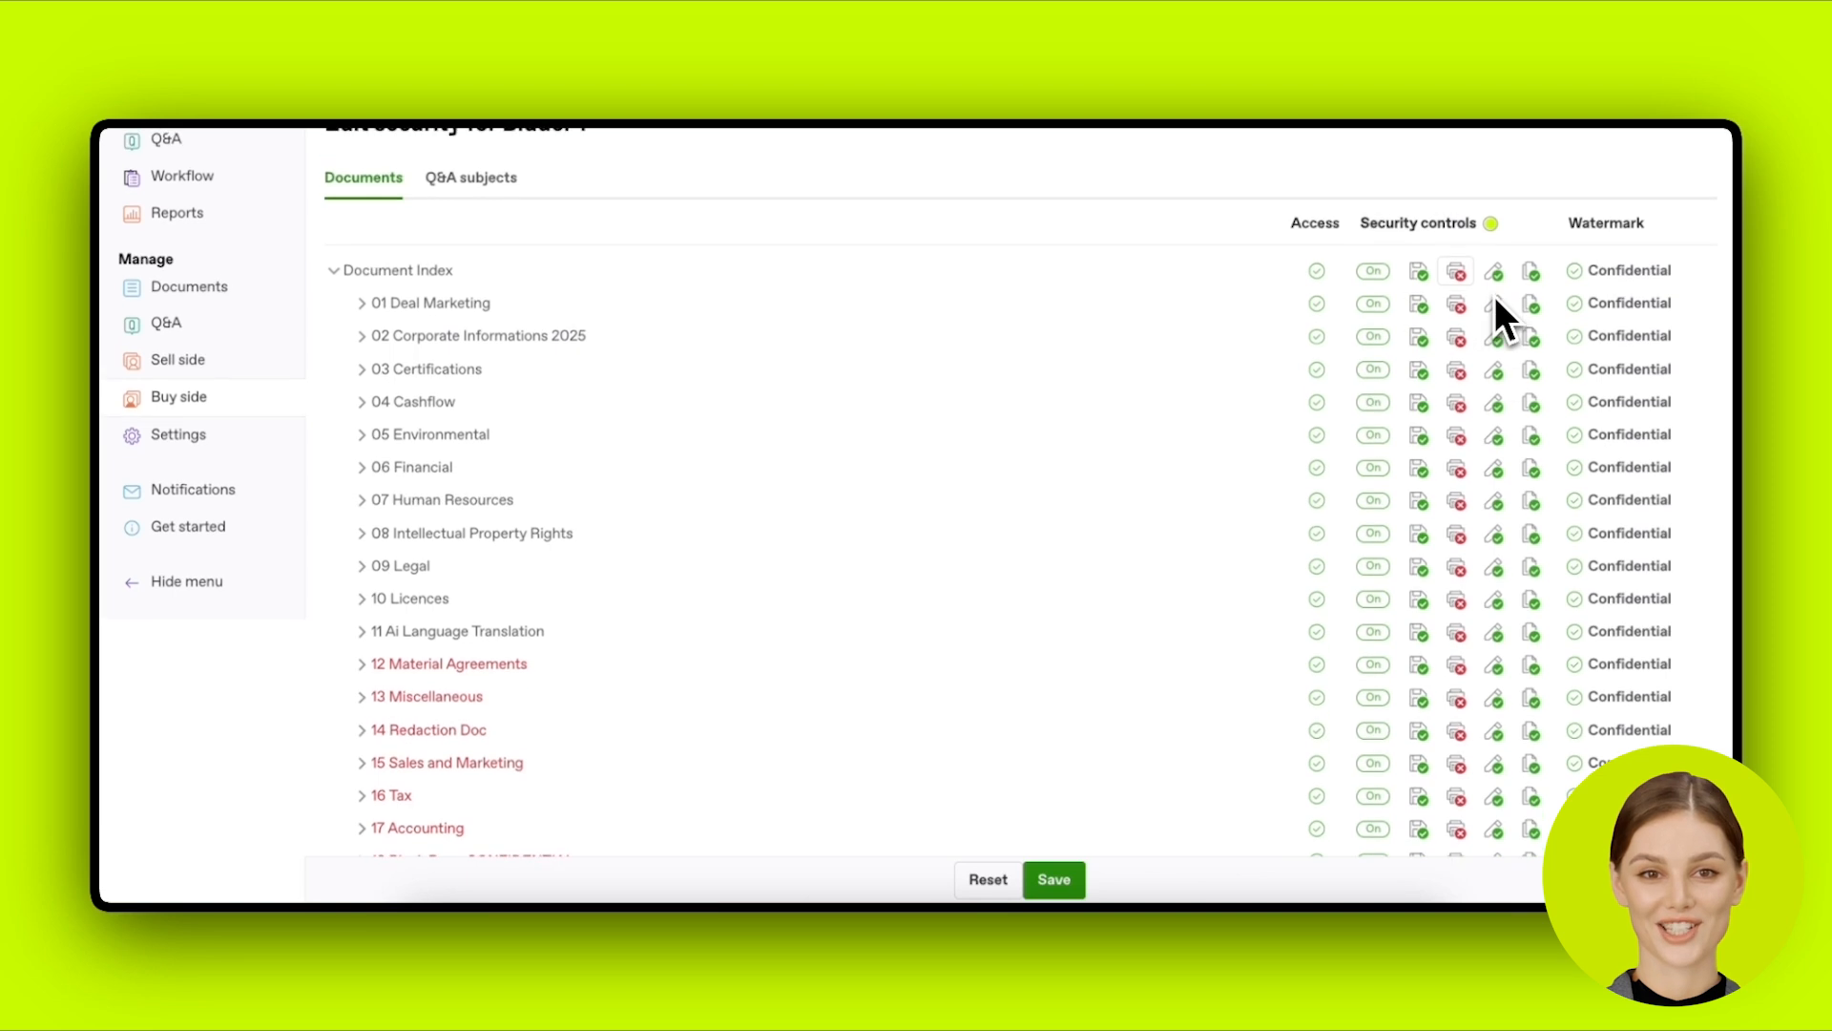
scroll(1495, 296, "down", 1)
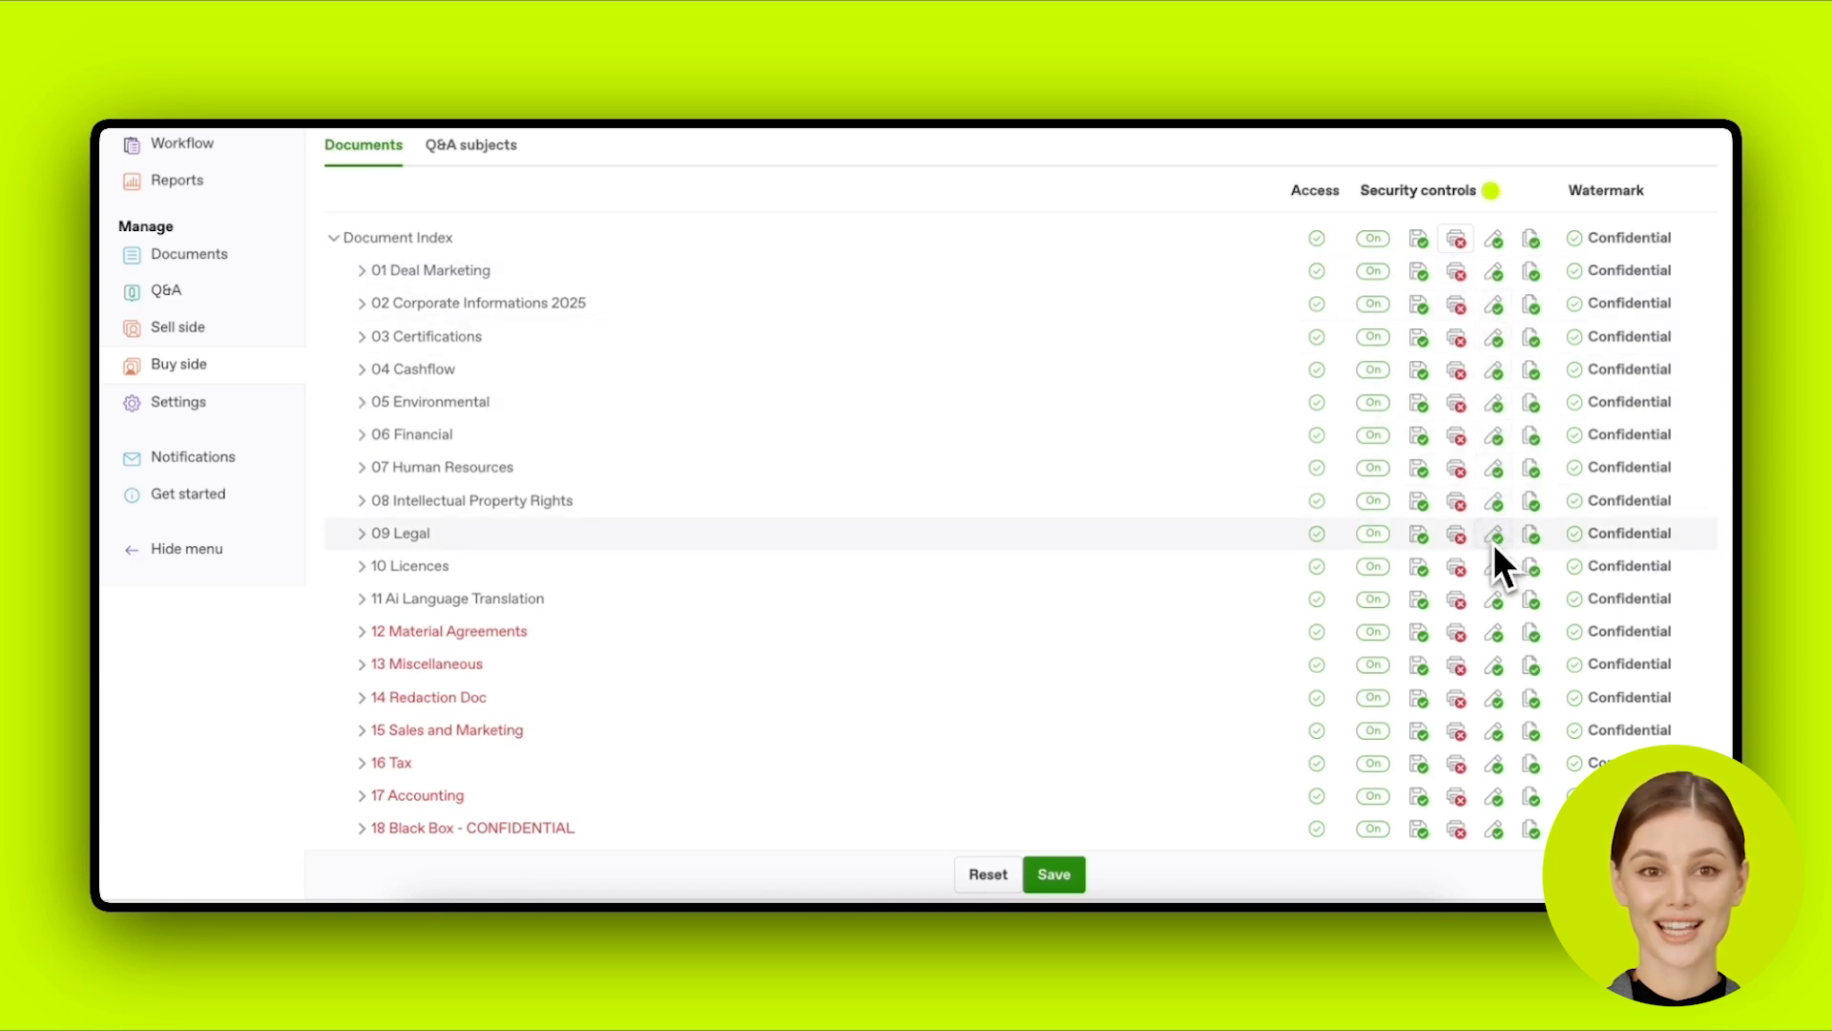
Step: Deny copying for every folder in the document index
left_click(1542, 252)
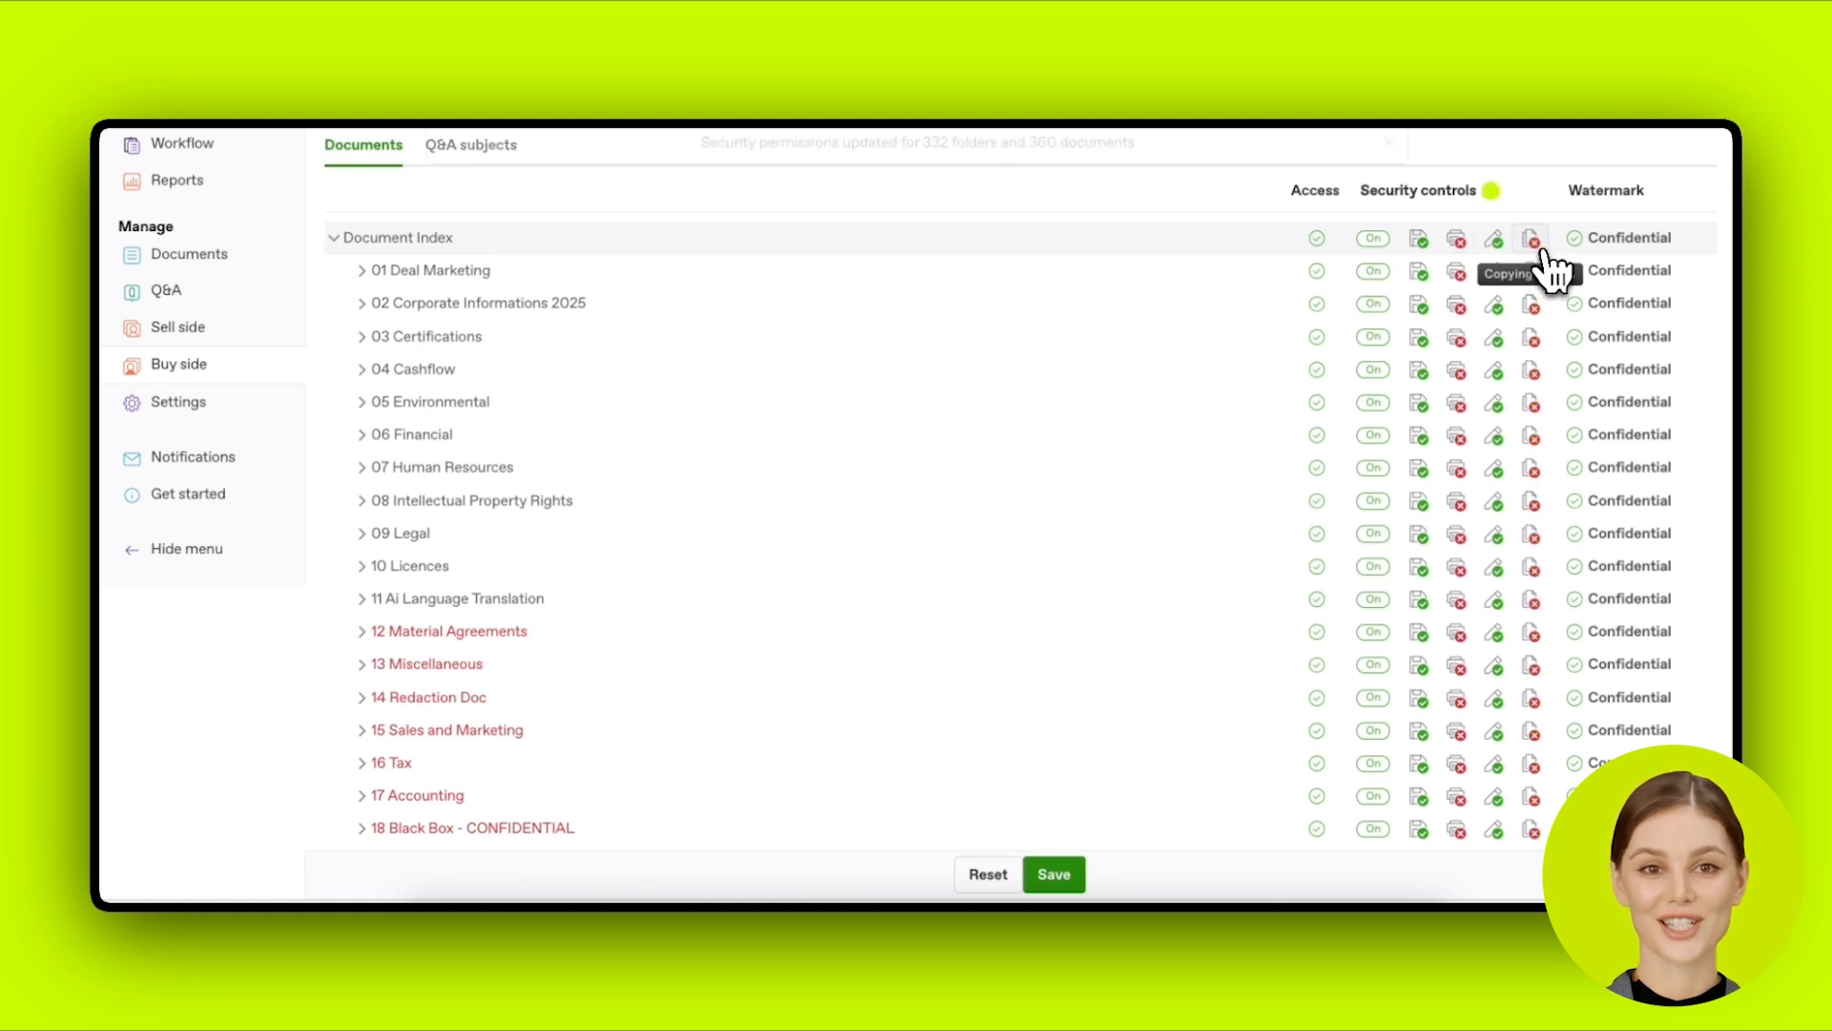
left_click(1542, 252)
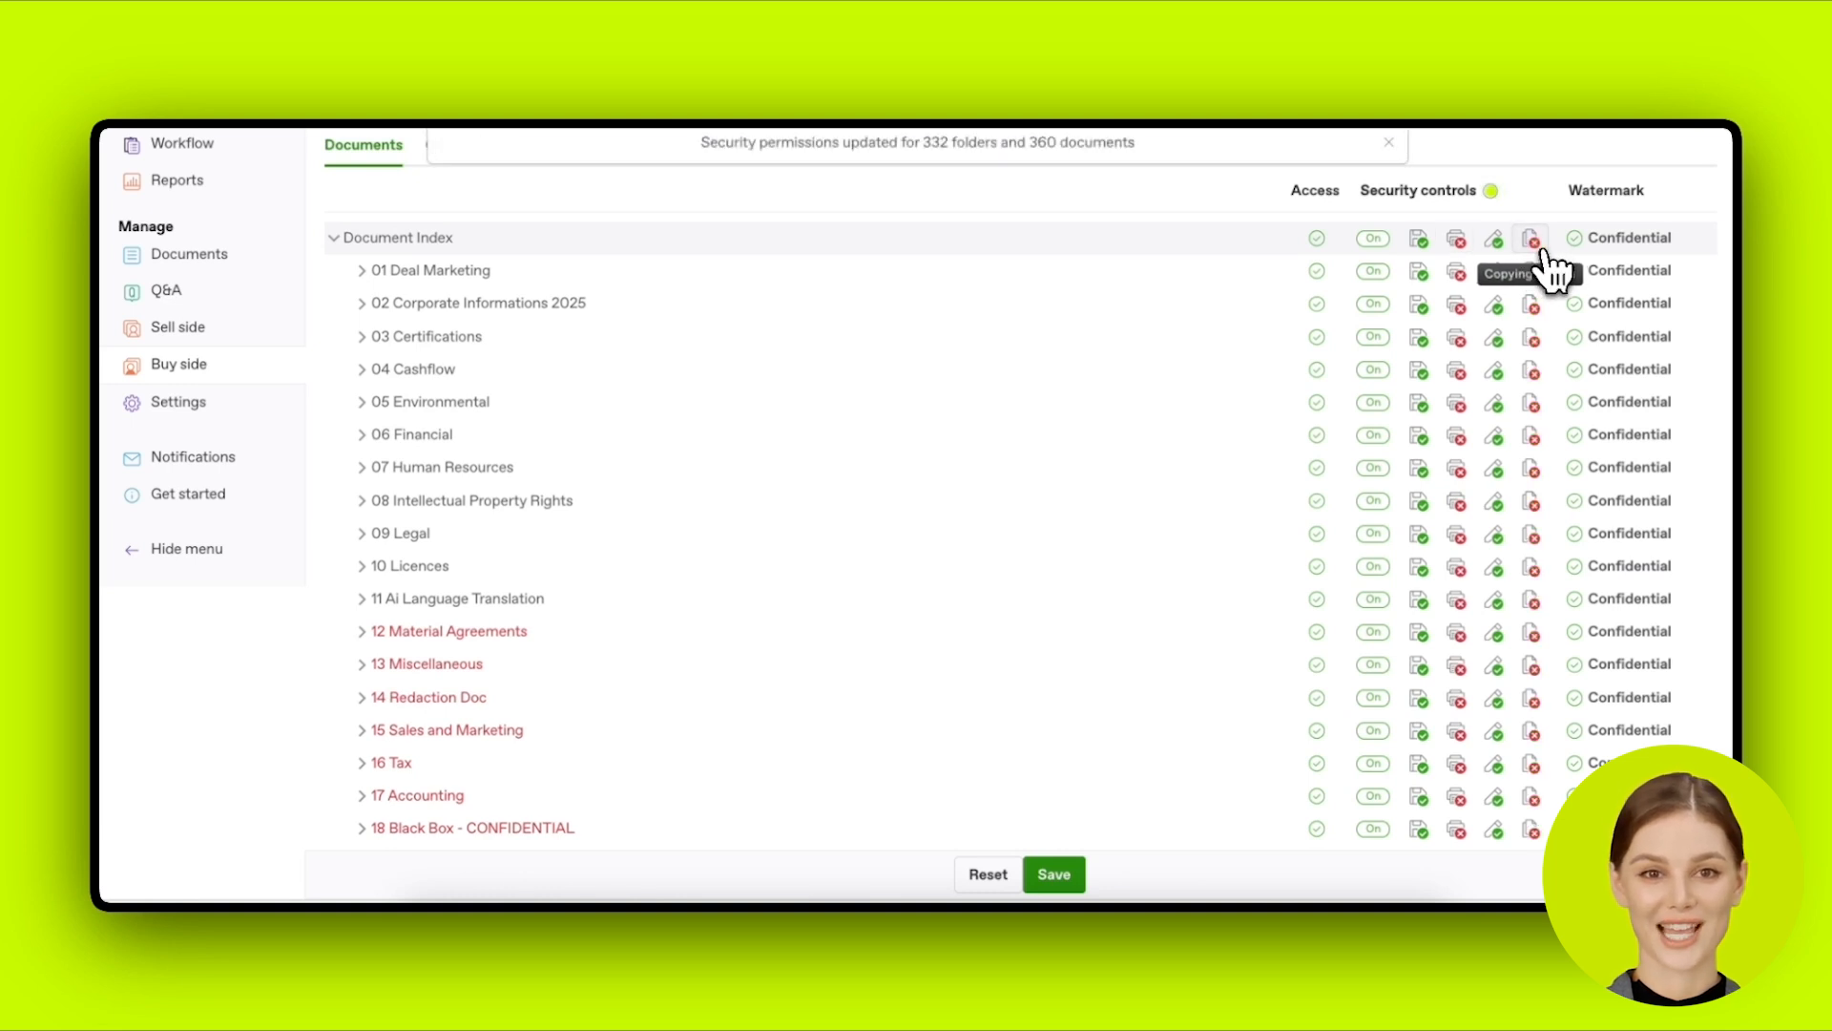
left_click(1537, 250)
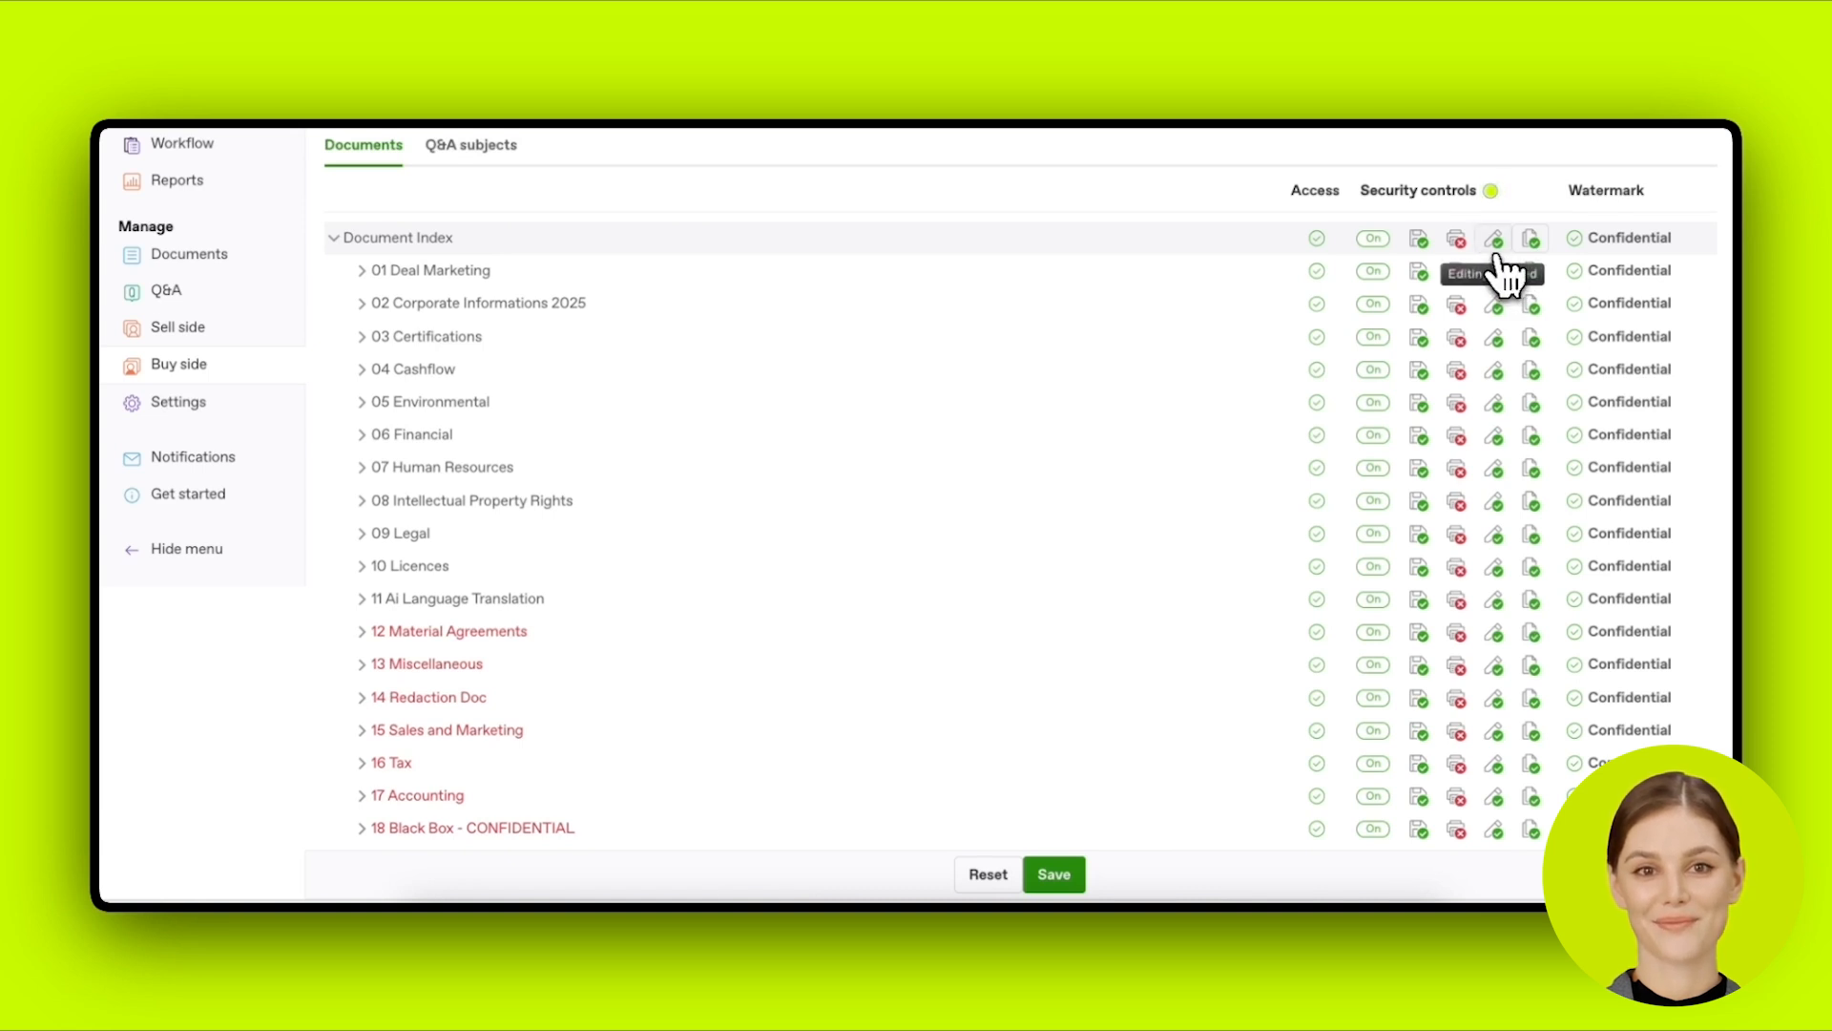
left_click(1529, 250)
left_click(1530, 250)
left_click(1530, 250)
left_click(1529, 250)
left_click(1530, 250)
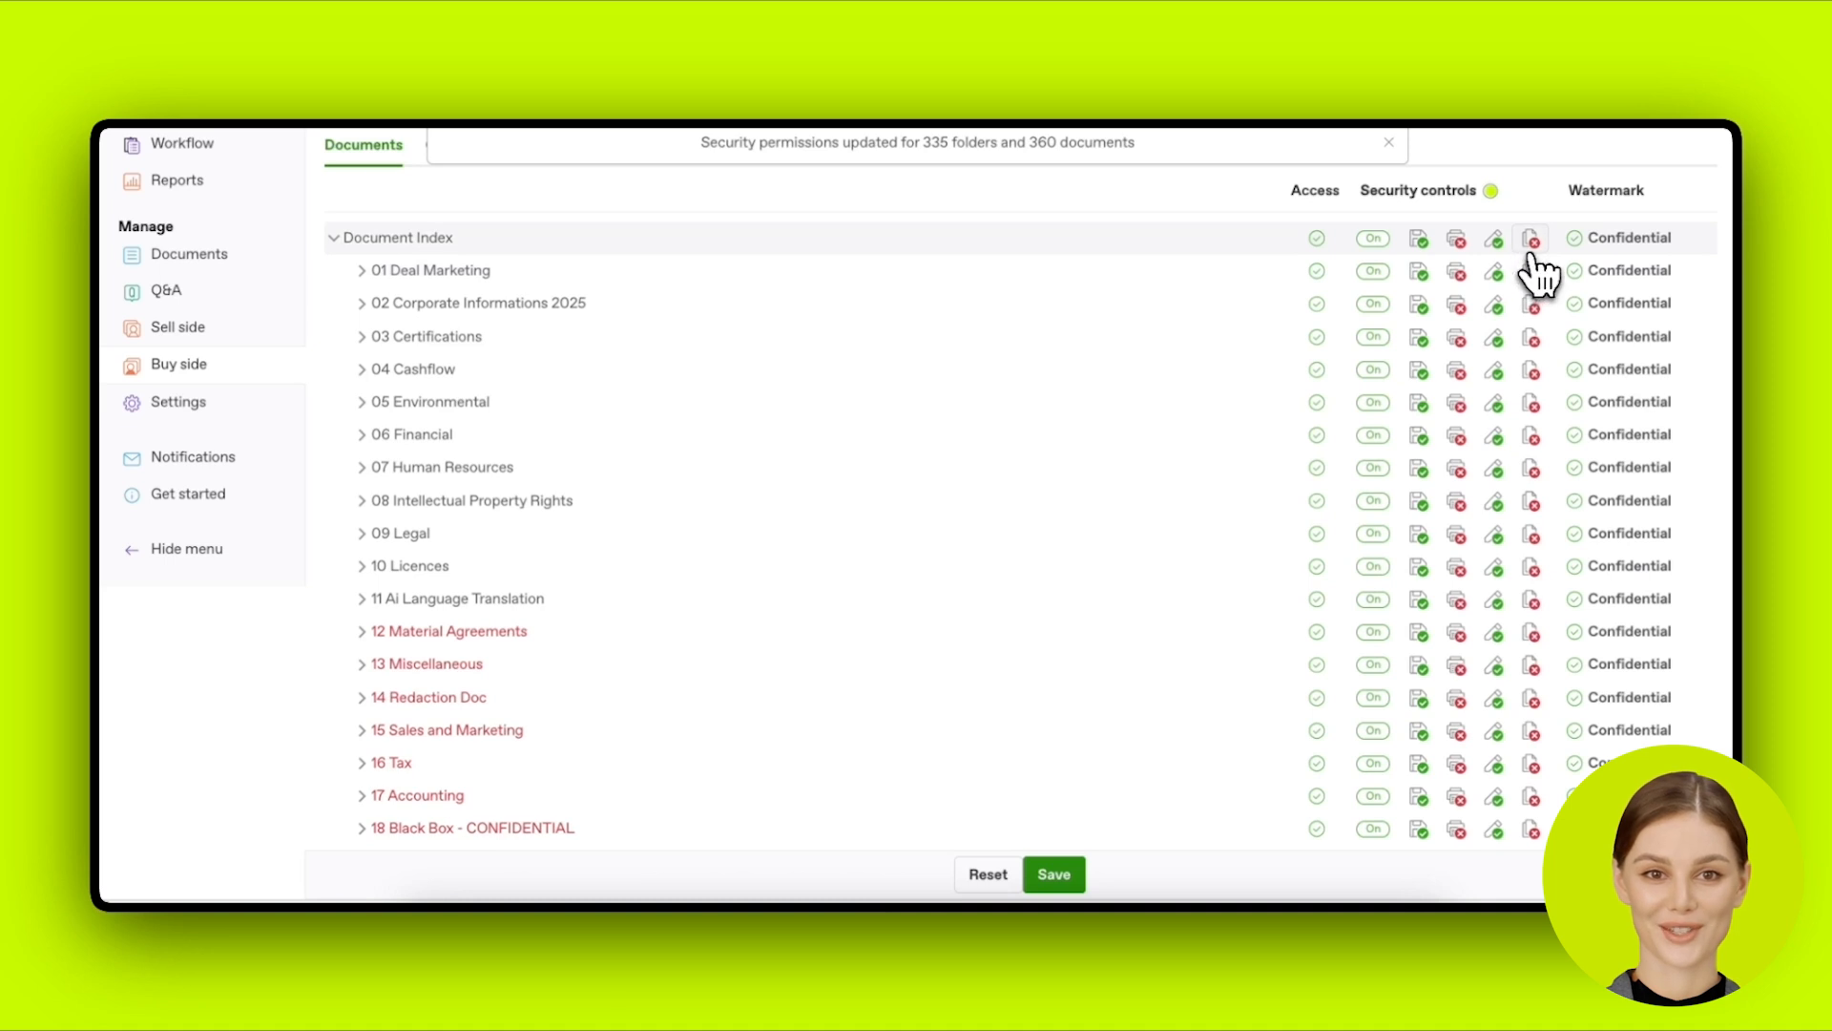
left_click(1530, 250)
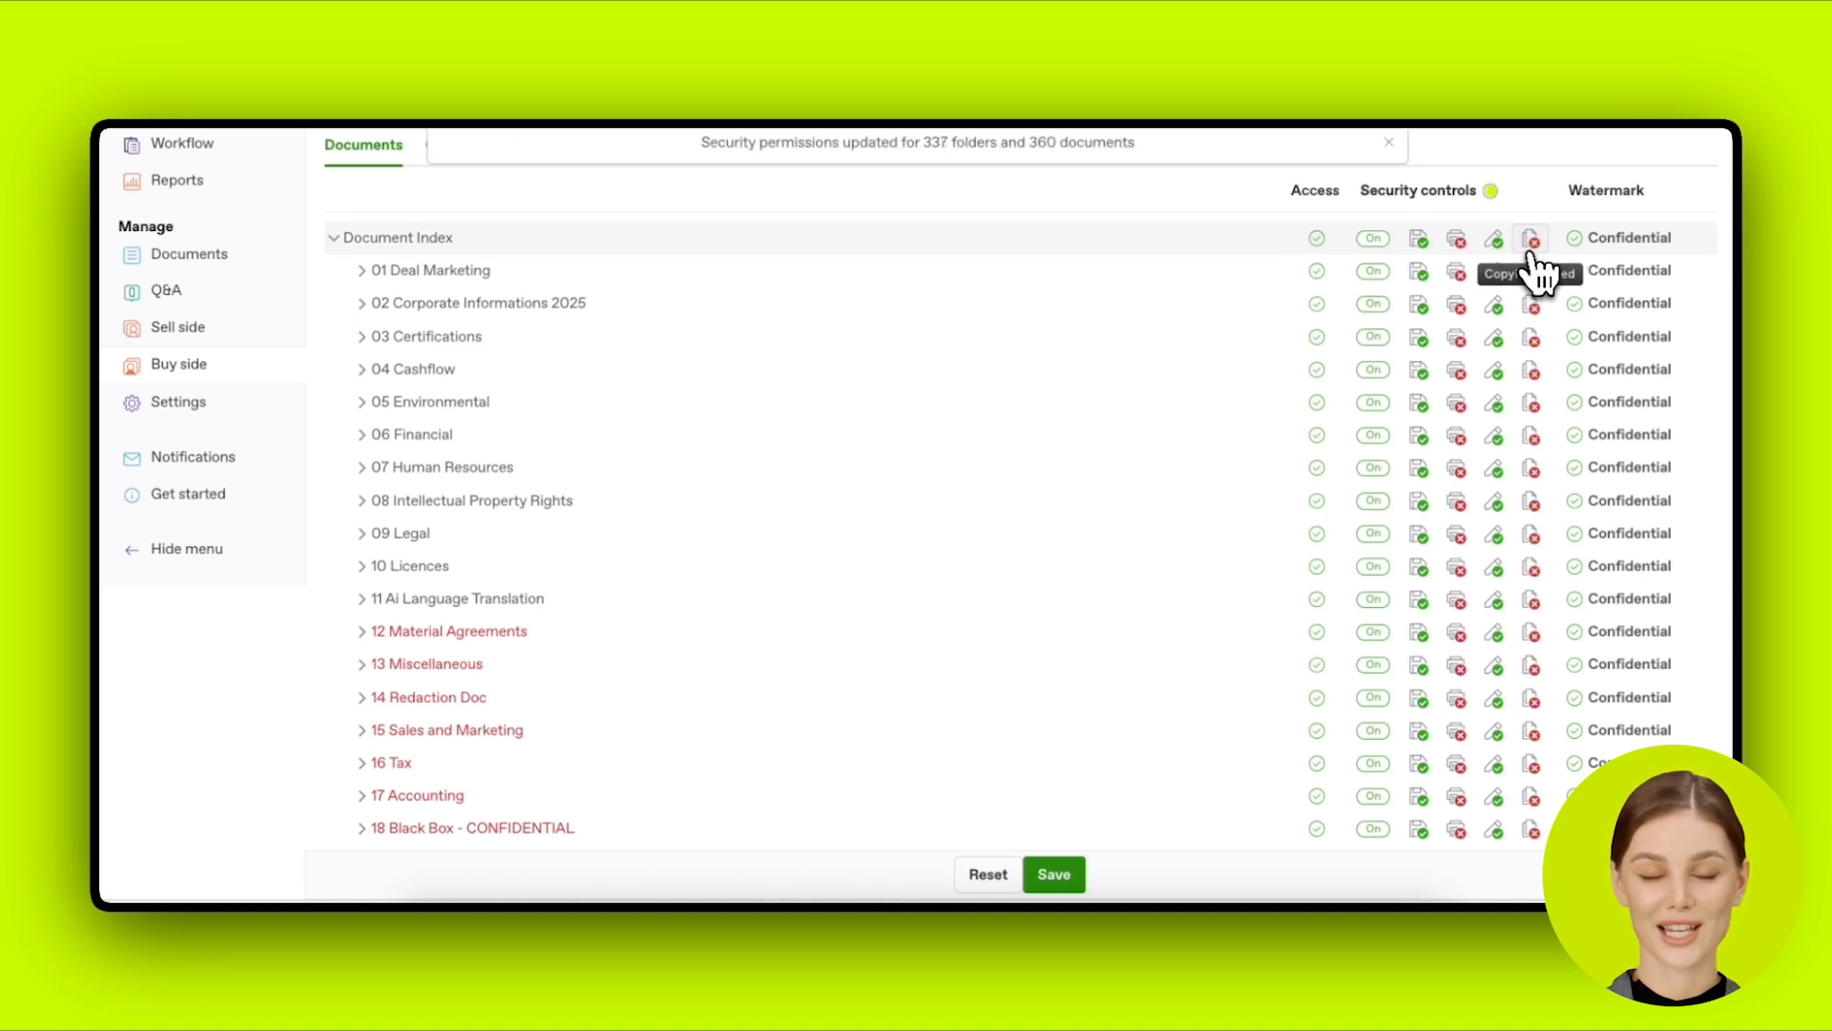
left_click(1532, 252)
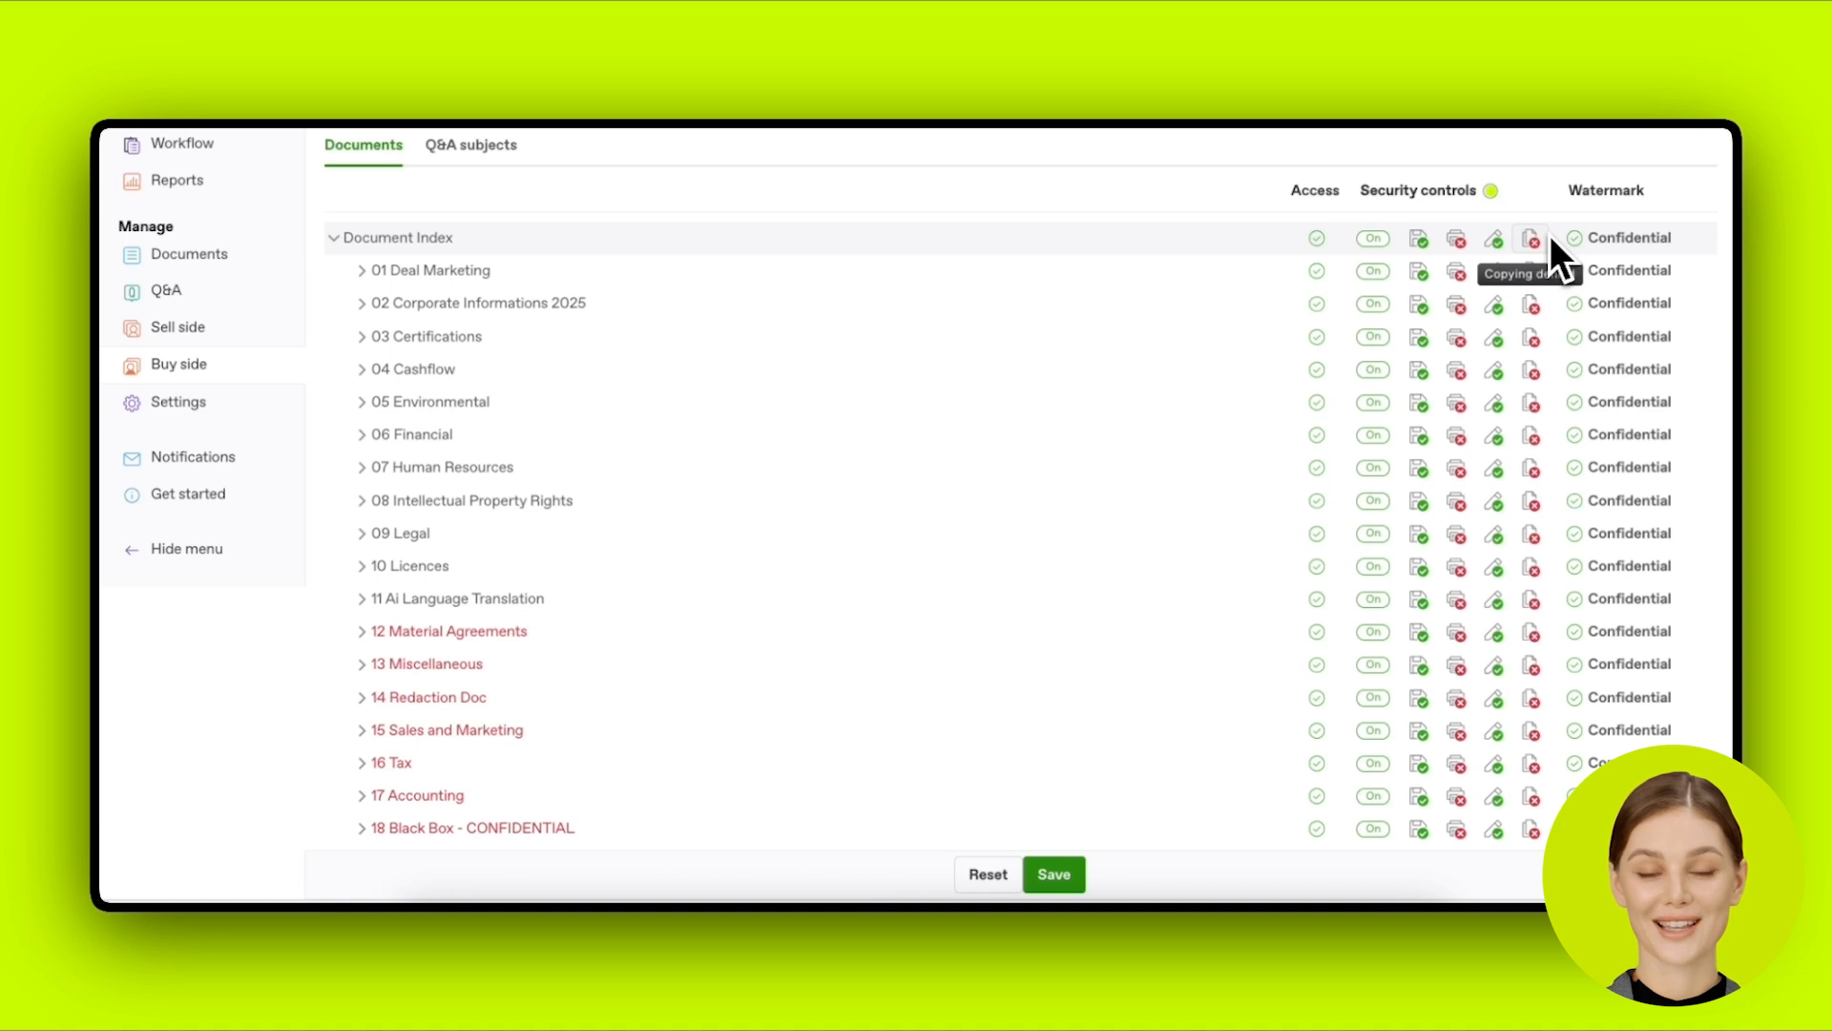
Step: Apply the Standard watermark to the whole document index
left_click(1659, 250)
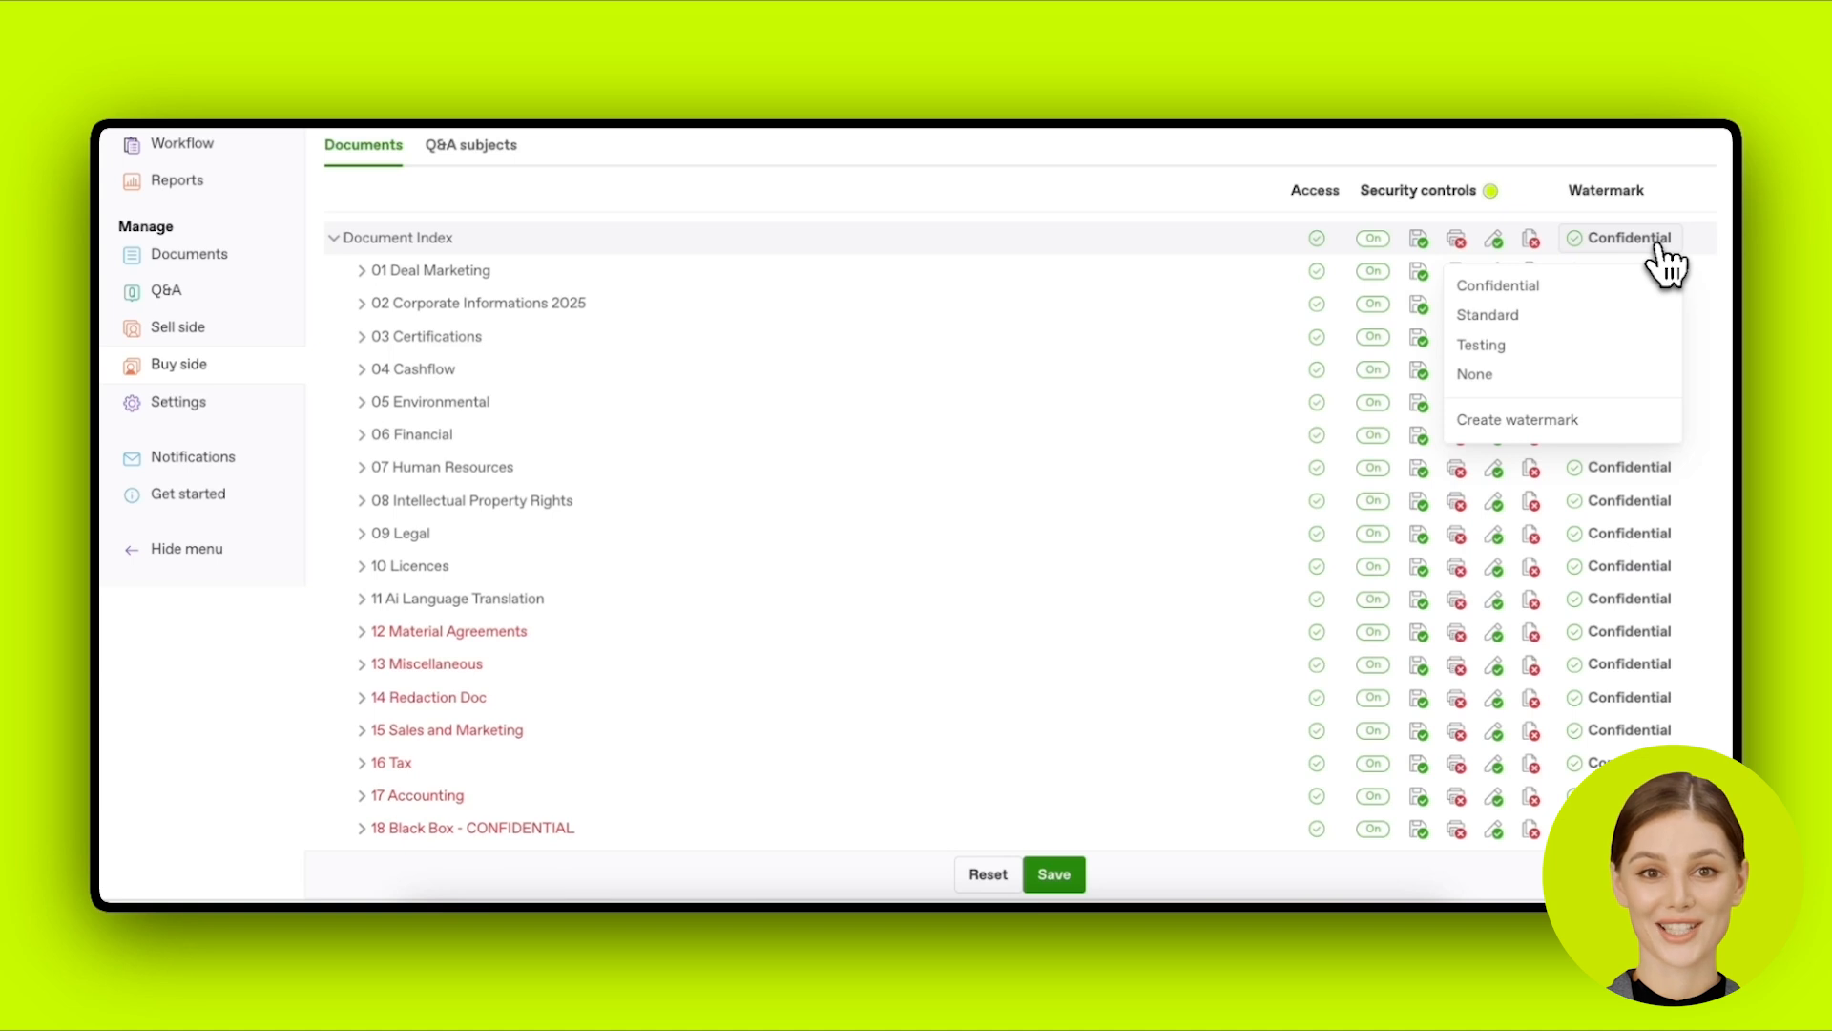
left_click(1660, 251)
left_click(1662, 254)
left_click(1666, 262)
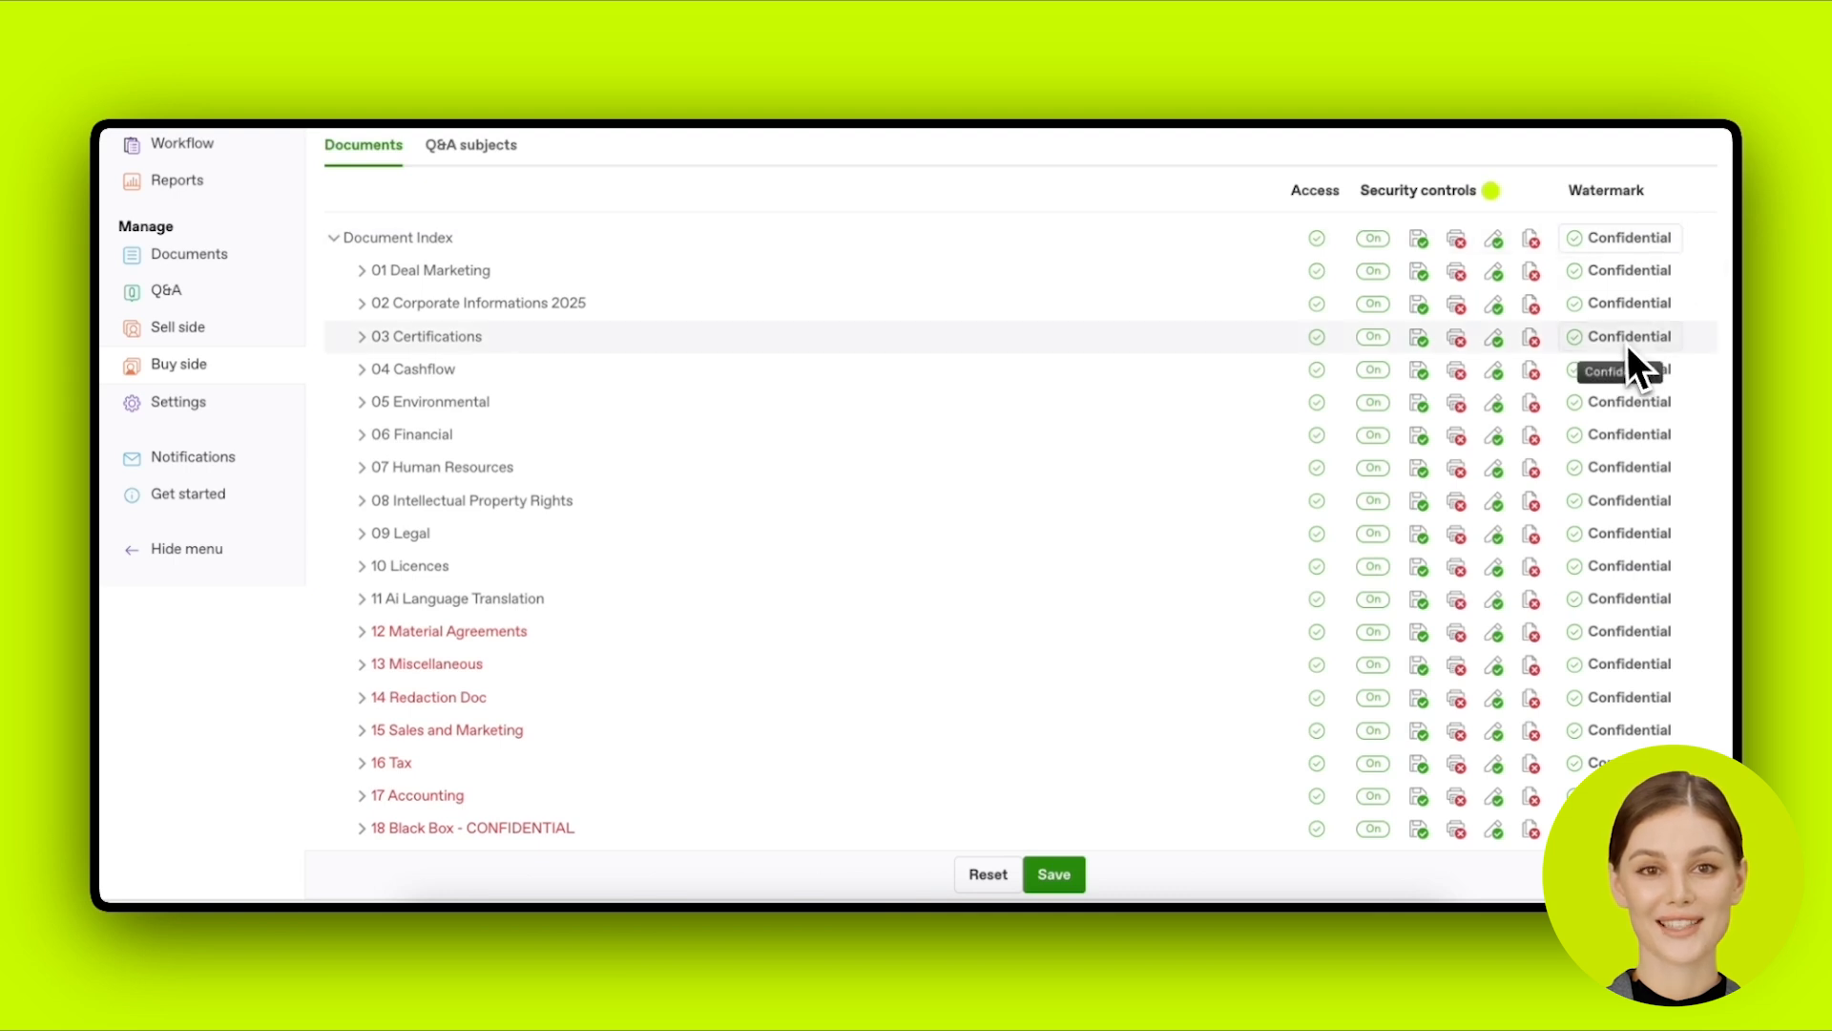
scroll(1637, 343, "down", 1)
left_click(1647, 216)
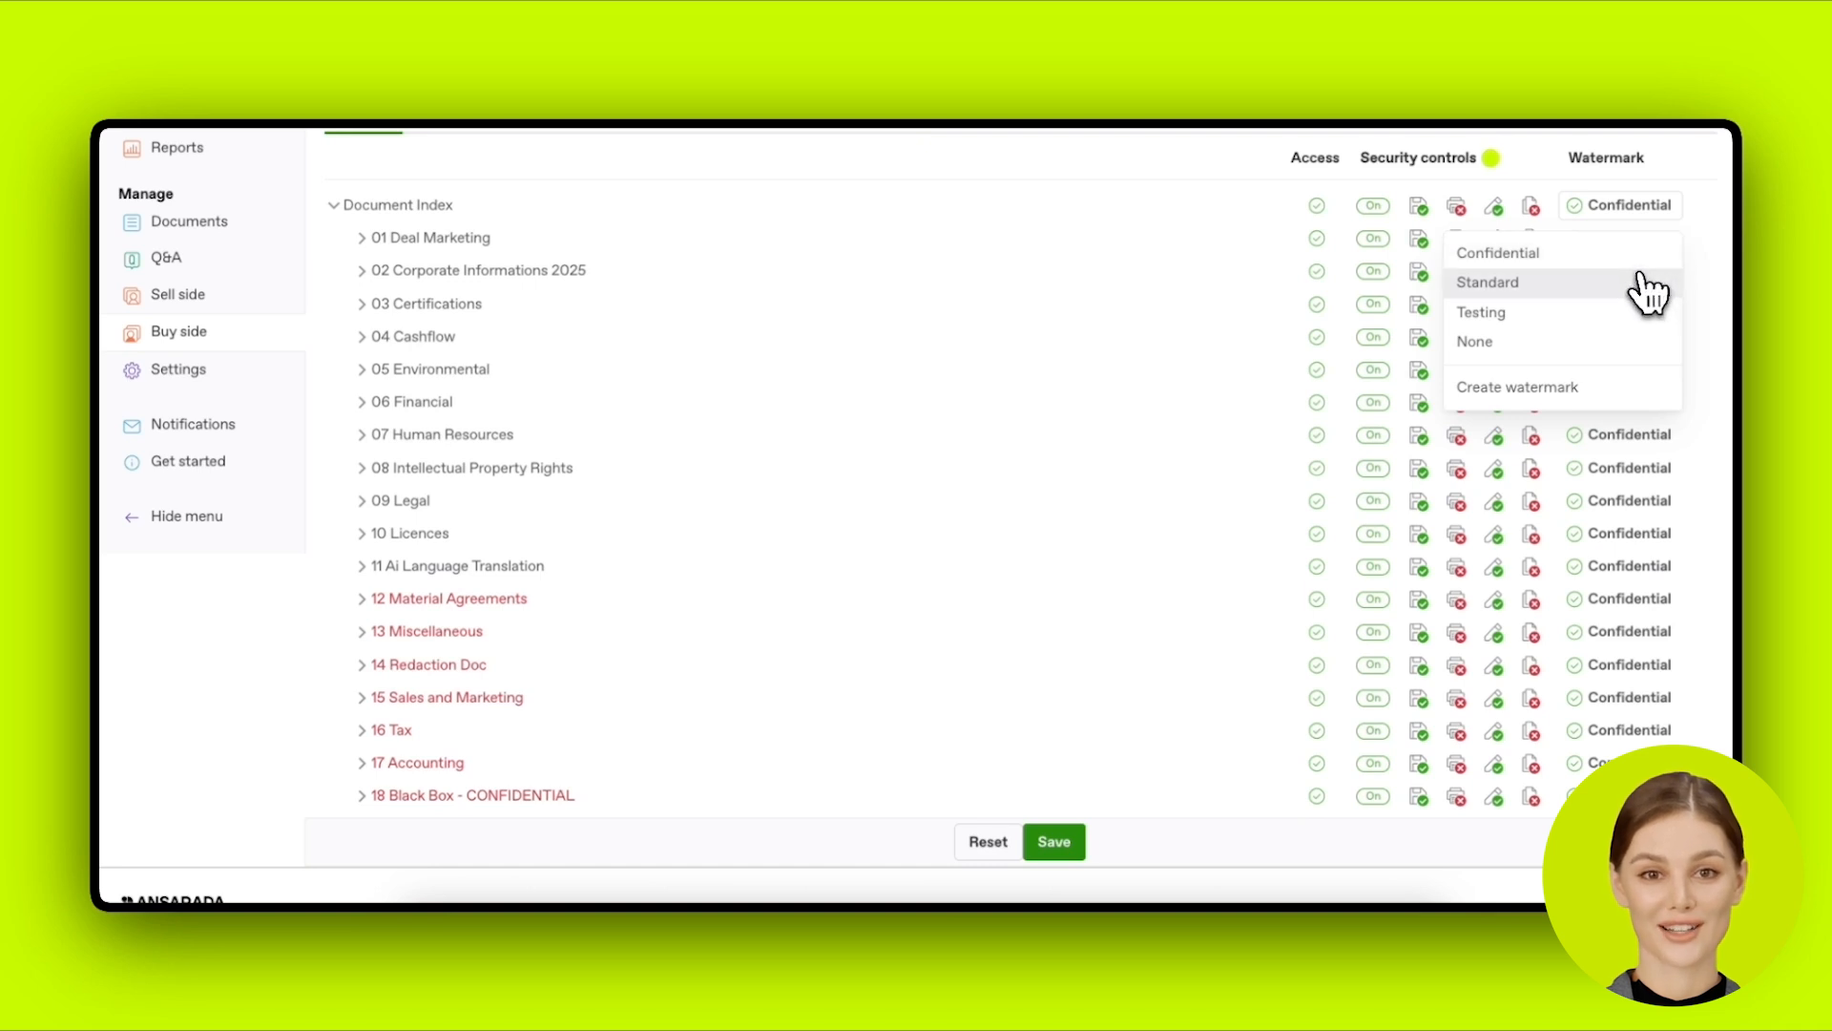
left_click(1648, 286)
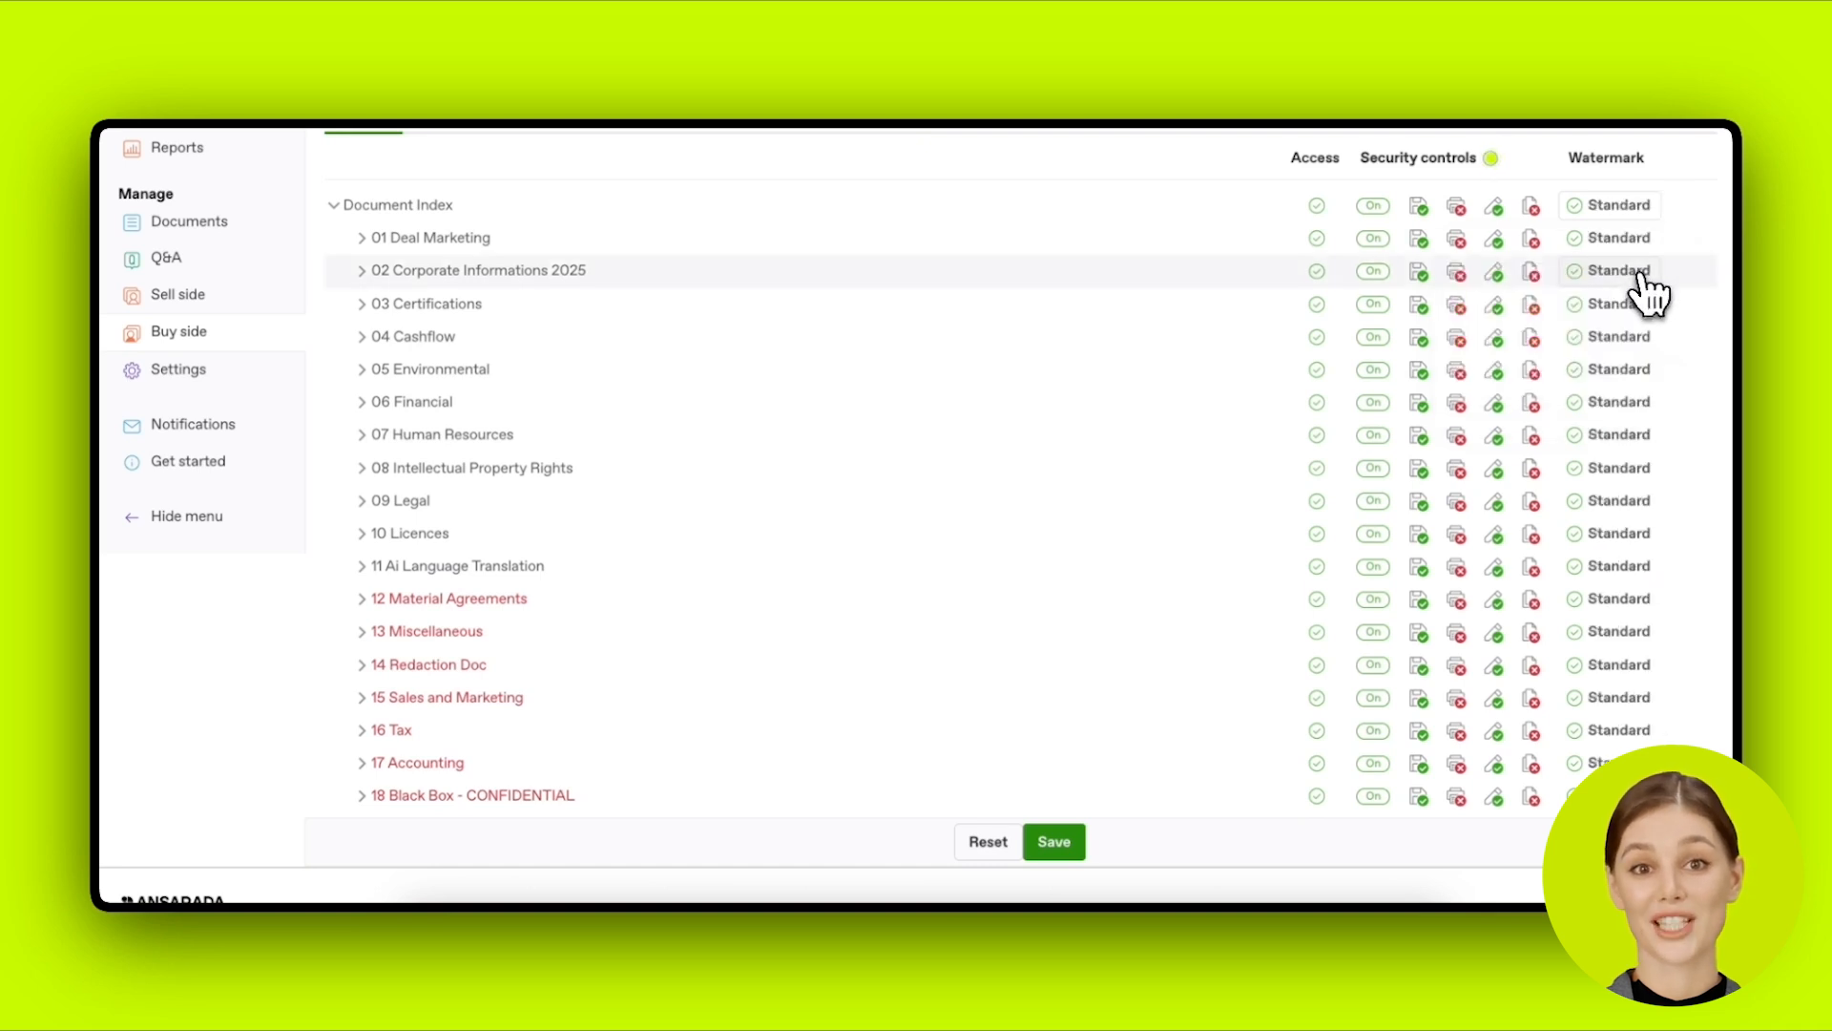
Step: Set the index watermark to Confidential and give 01 Deal Marketing the Standard watermark
left_click(1625, 210)
left_click(1620, 254)
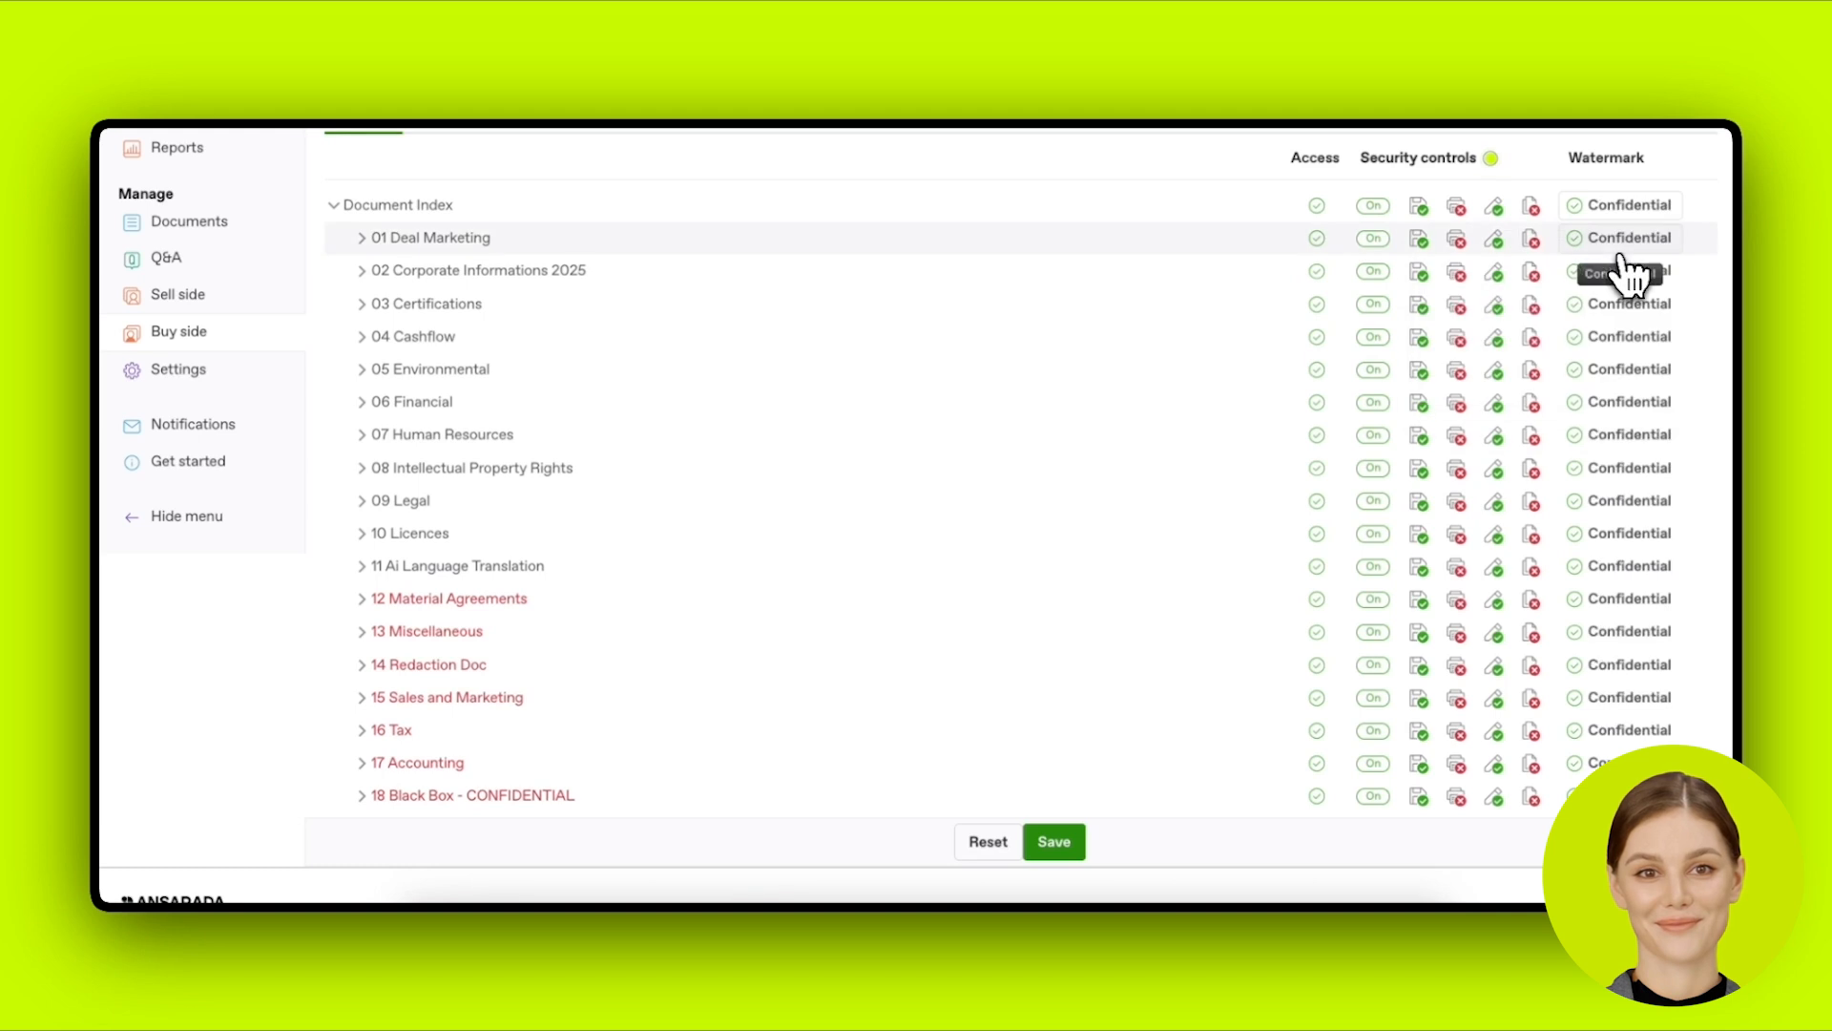
left_click(1624, 240)
left_click(1625, 320)
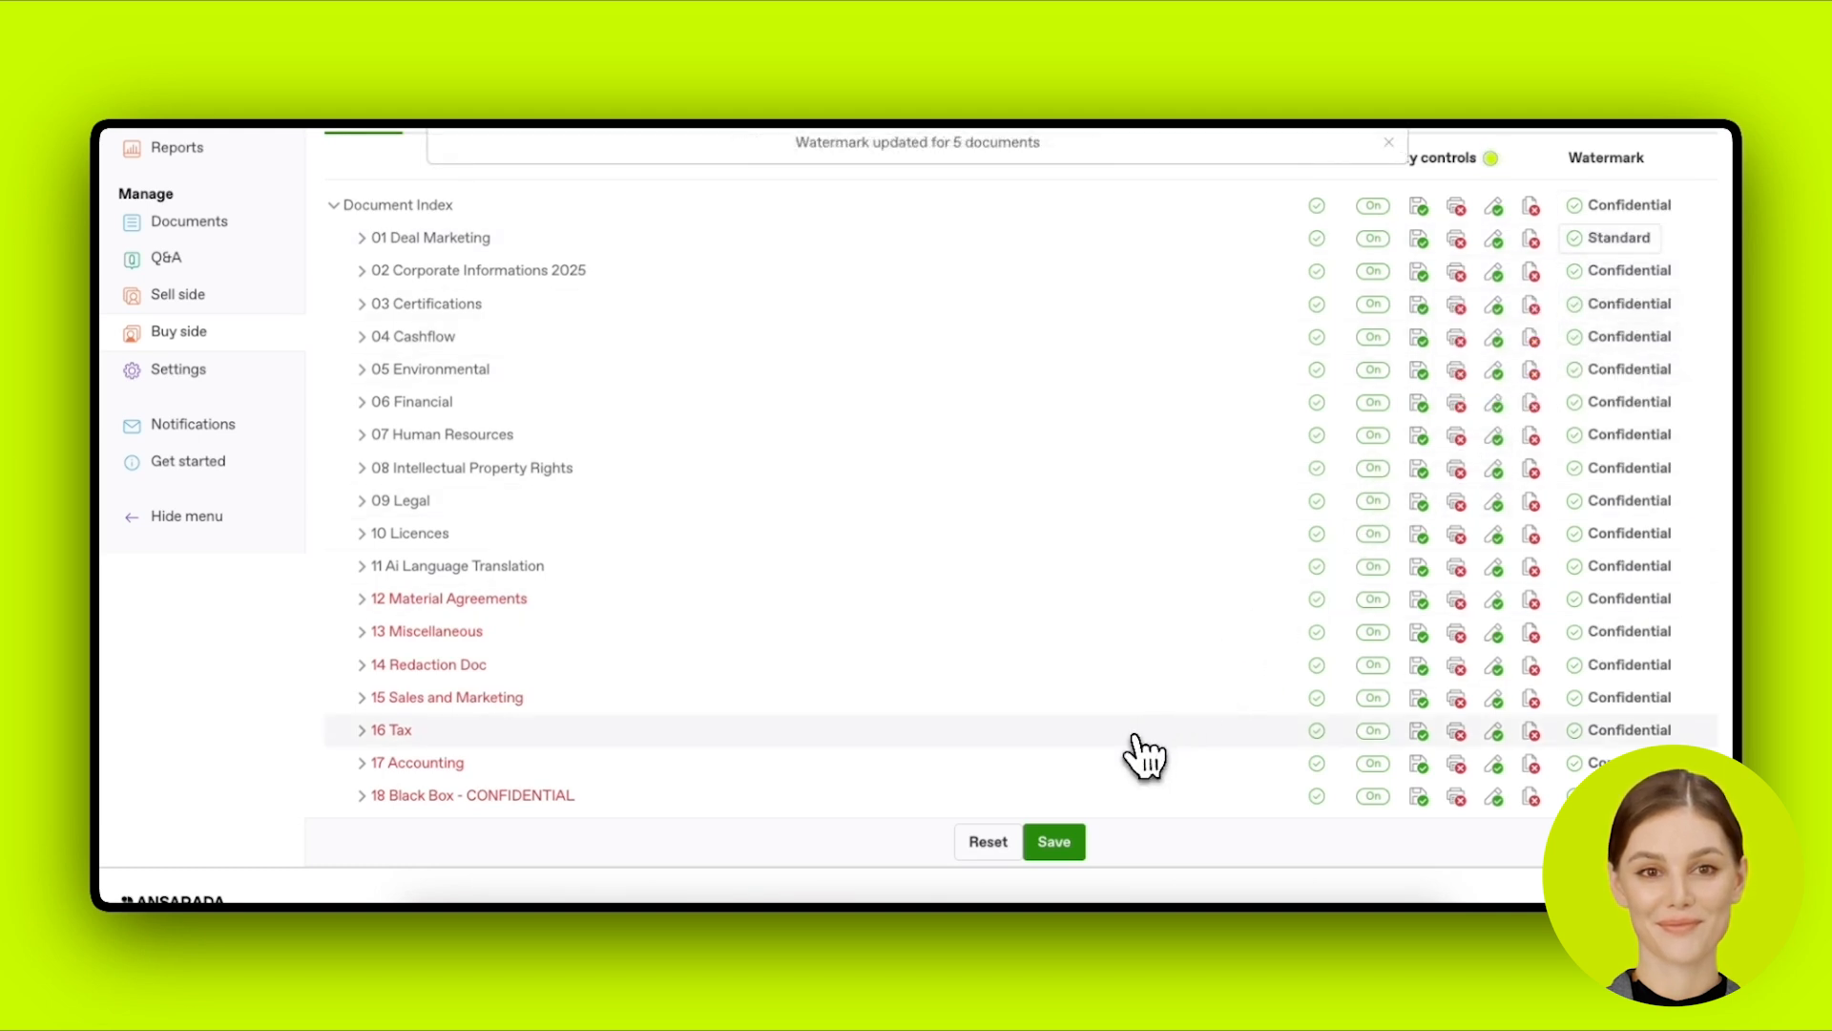
scroll(1116, 787, "down", 1)
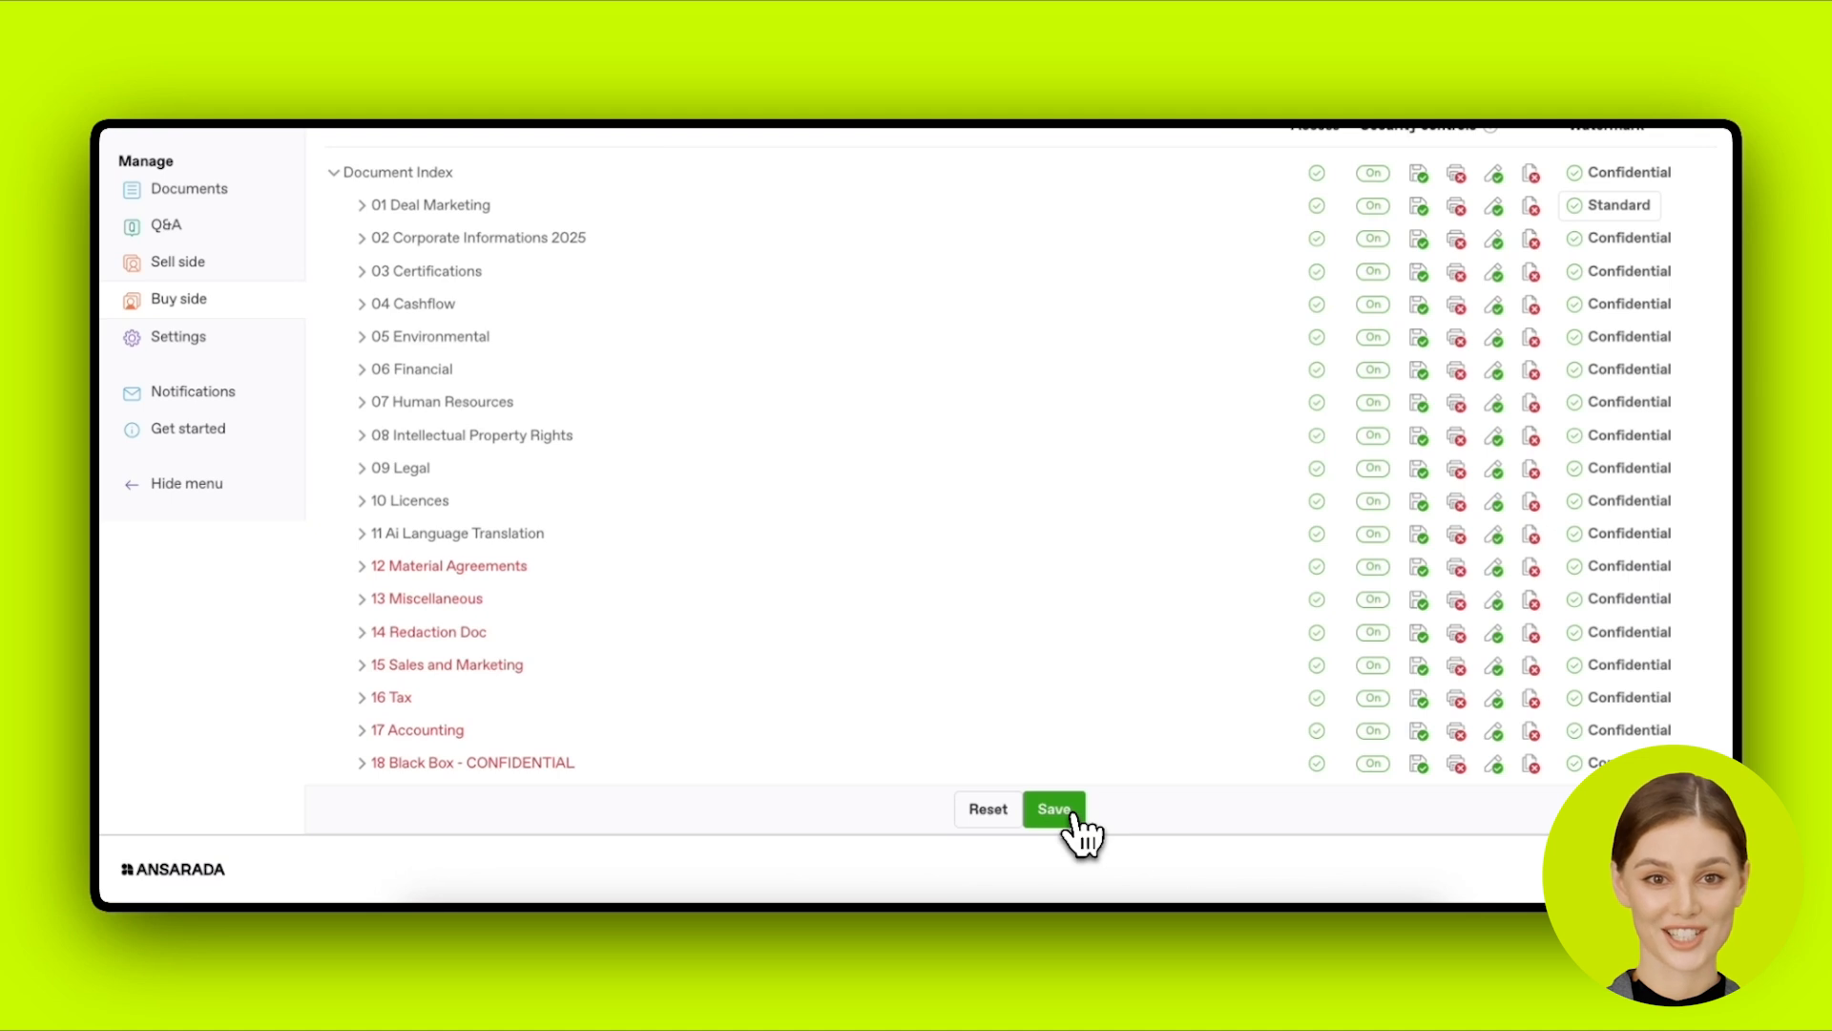
Step: Save the watermarks, remove access to 18 Black Box - CONFIDENTIAL, and save again
left_click(1073, 811)
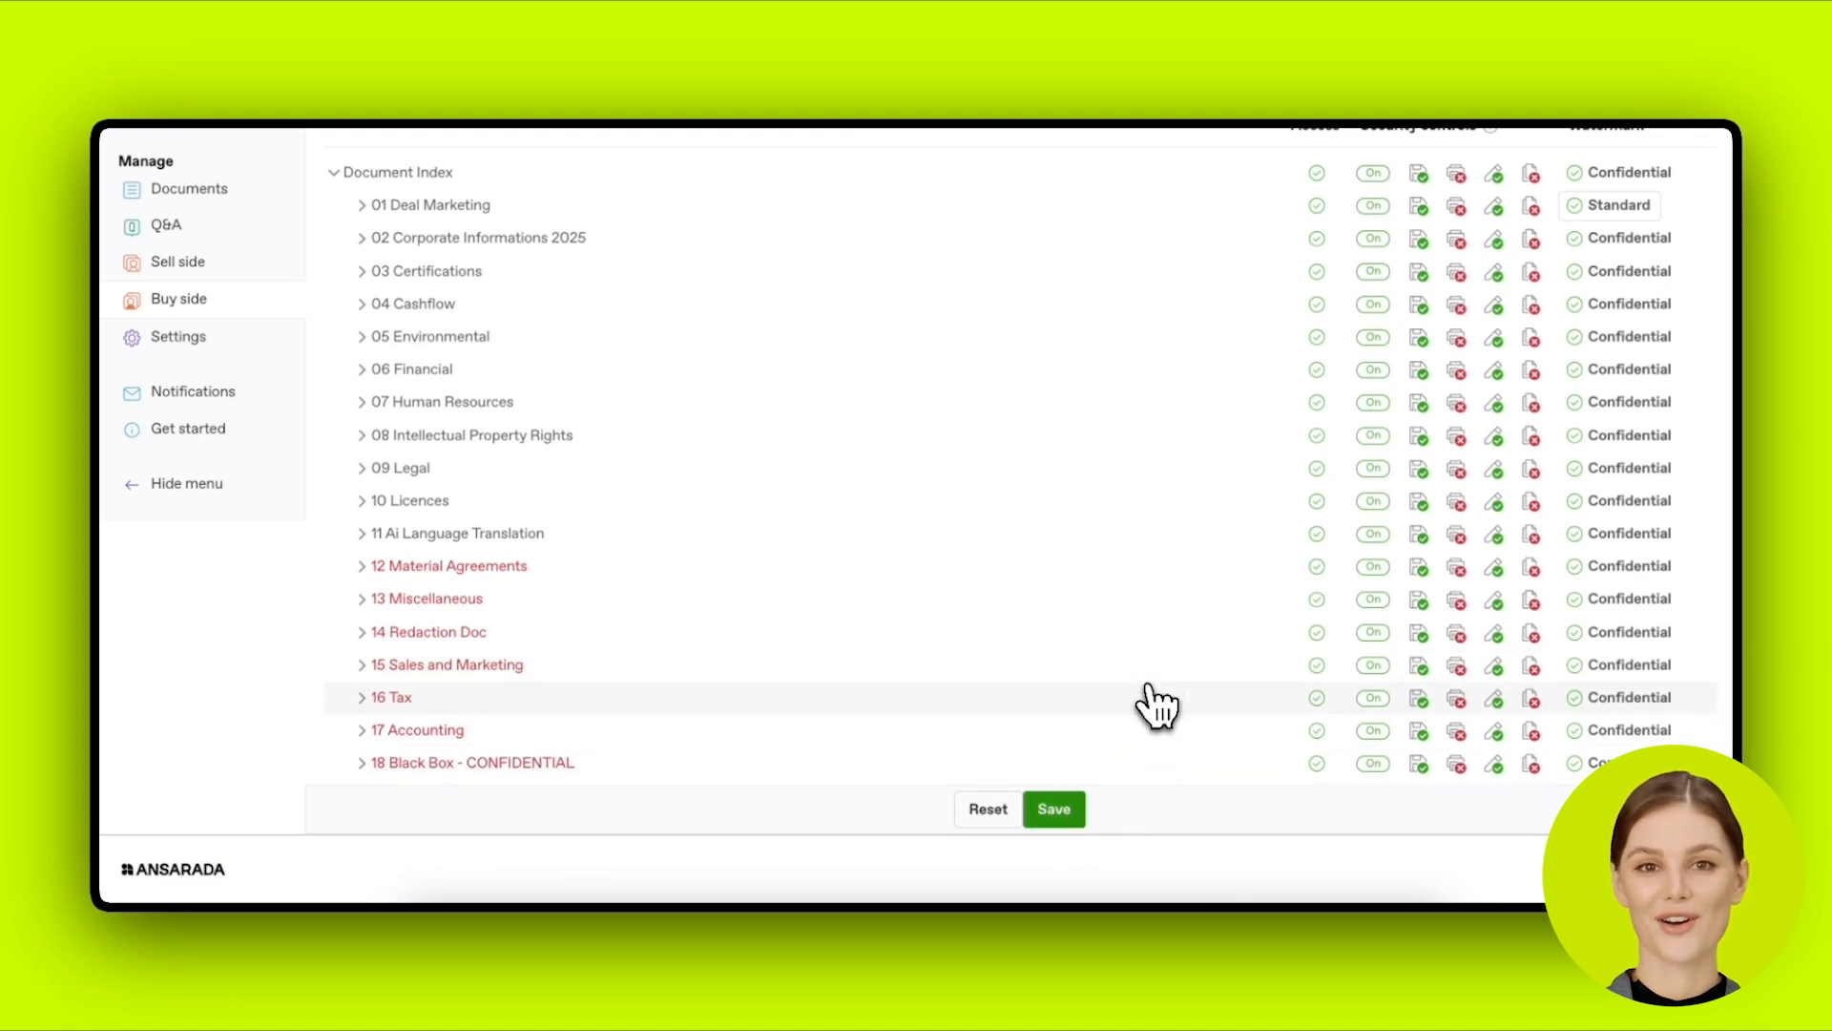
left_click(1317, 765)
scroll(1270, 811, "up", 1)
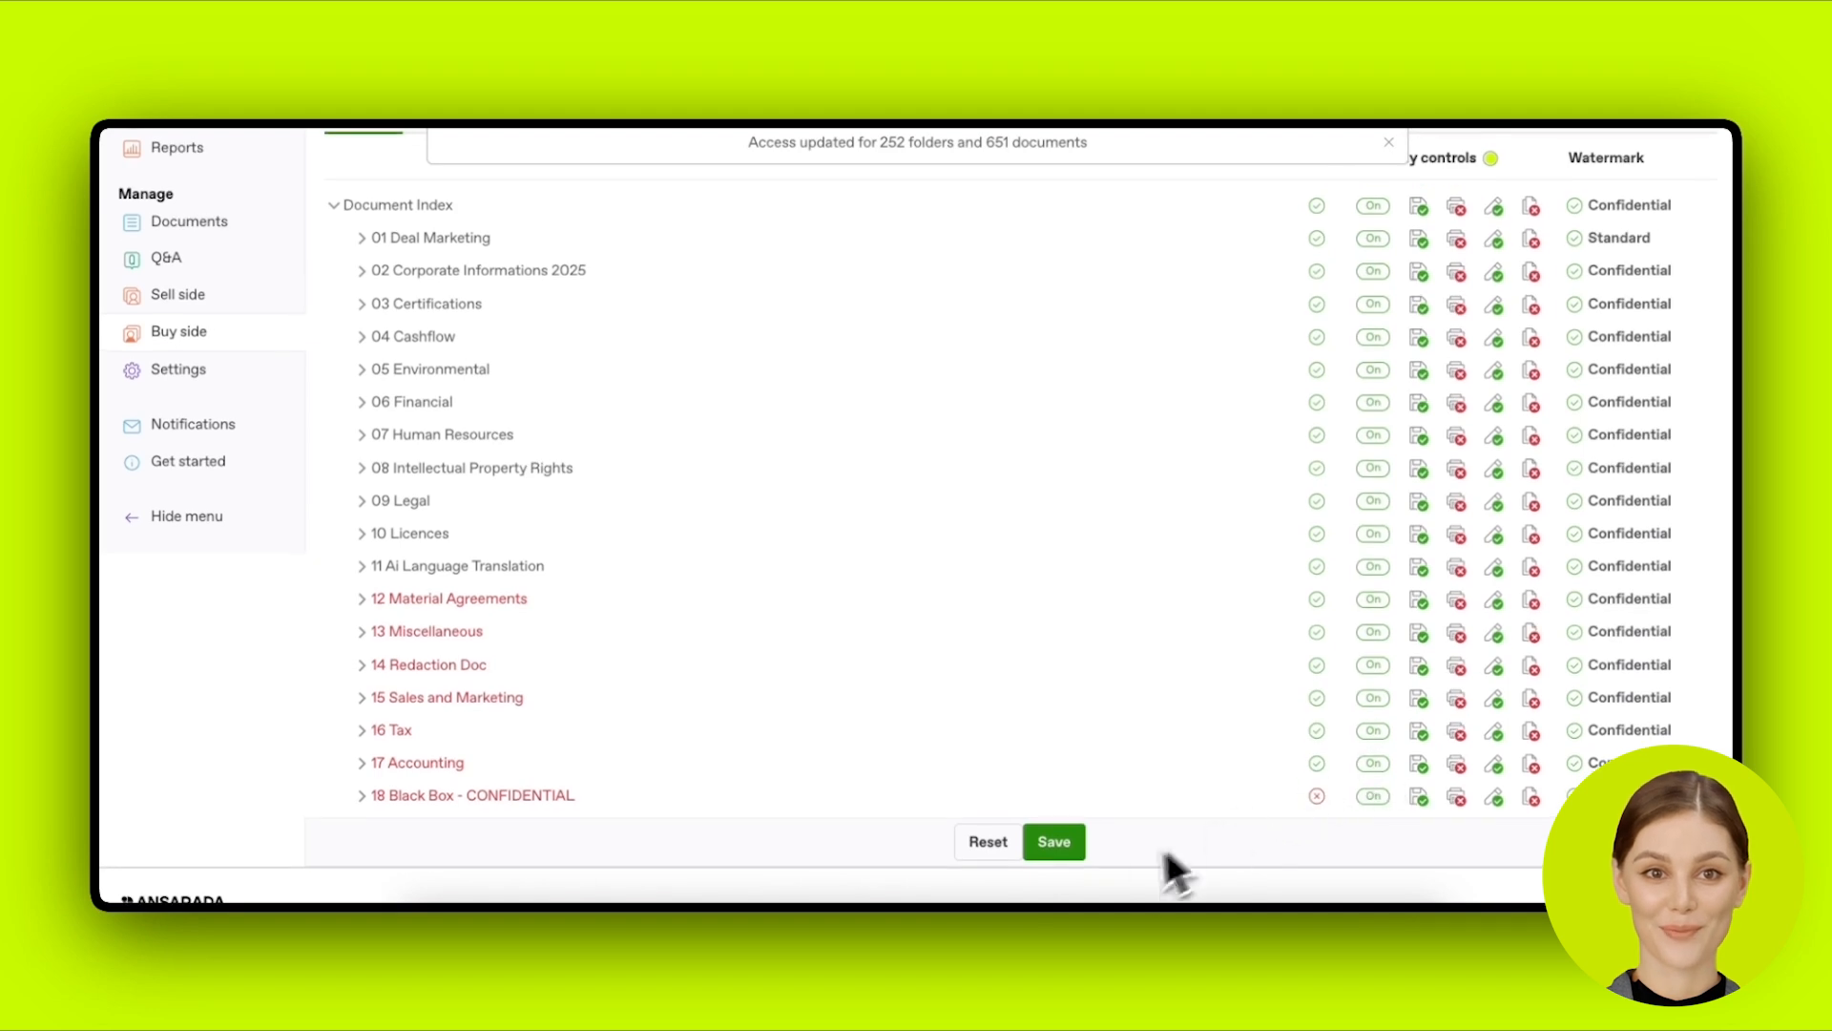
left_click(1074, 856)
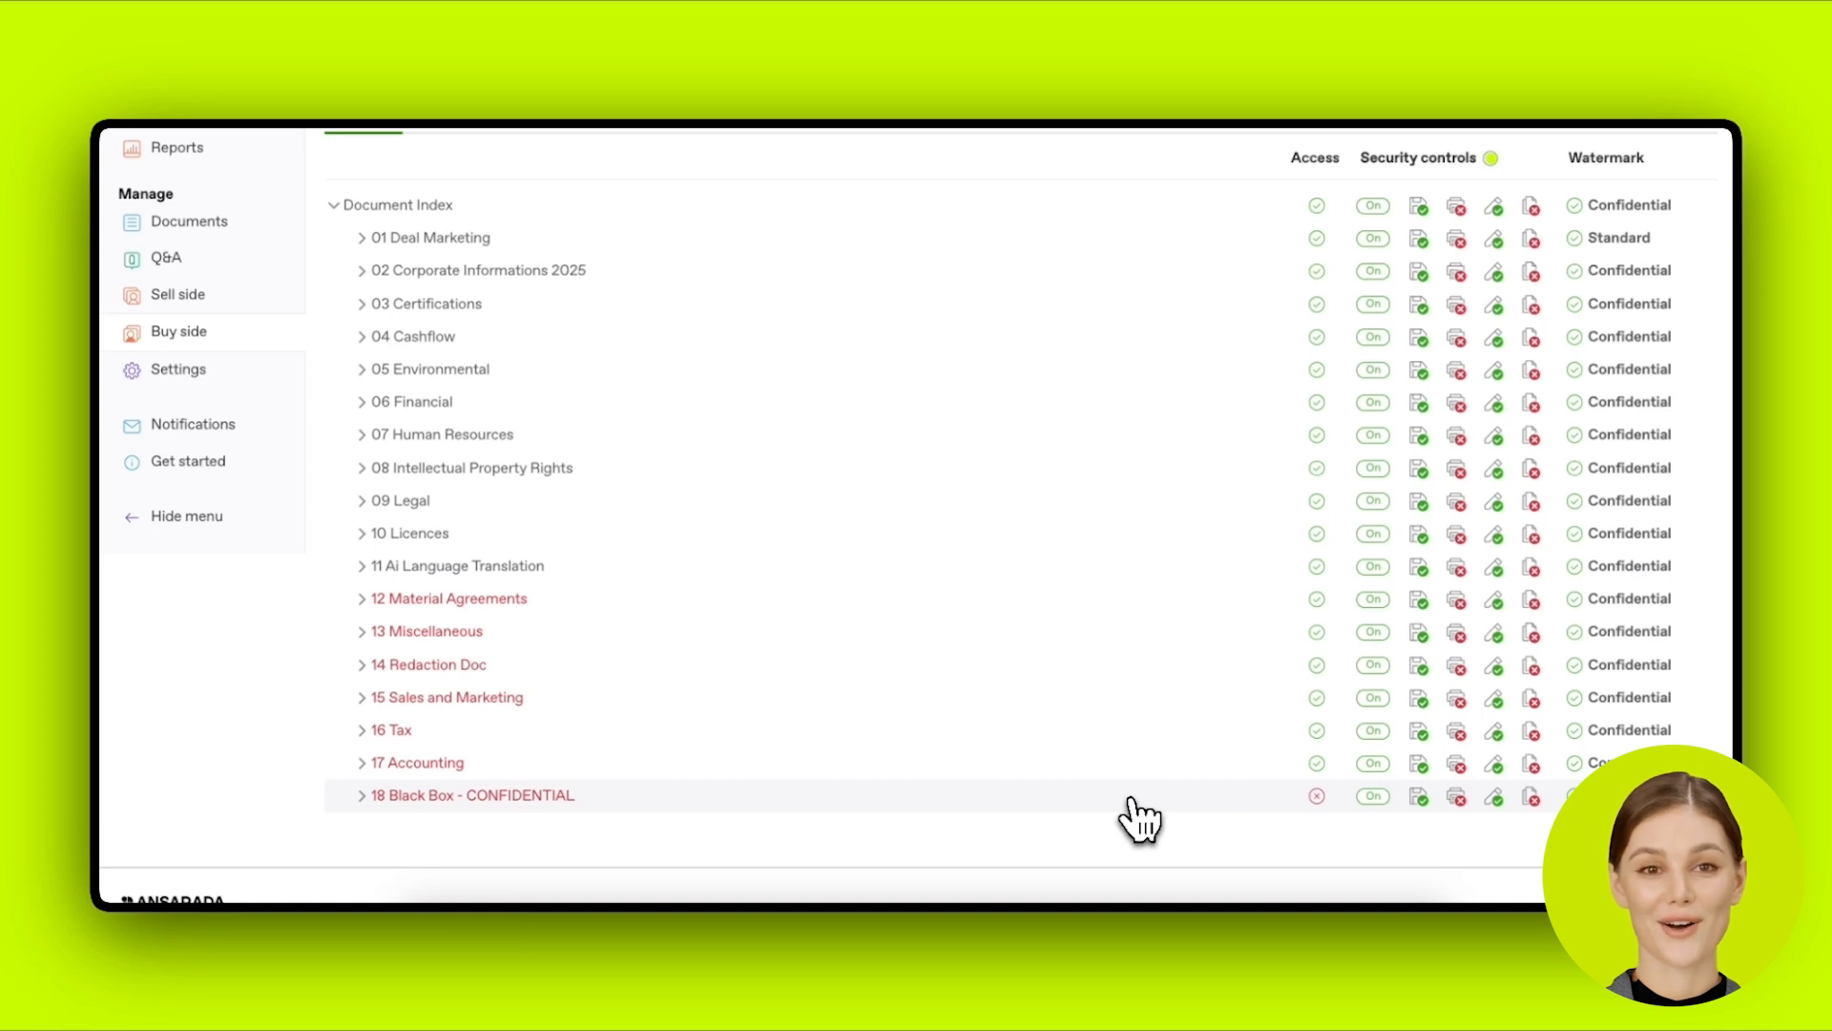
Step: Expand and collapse 01 Deal Marketing and 02 Corporate Informations 2025 to review them
scroll(792, 492, "up", 1)
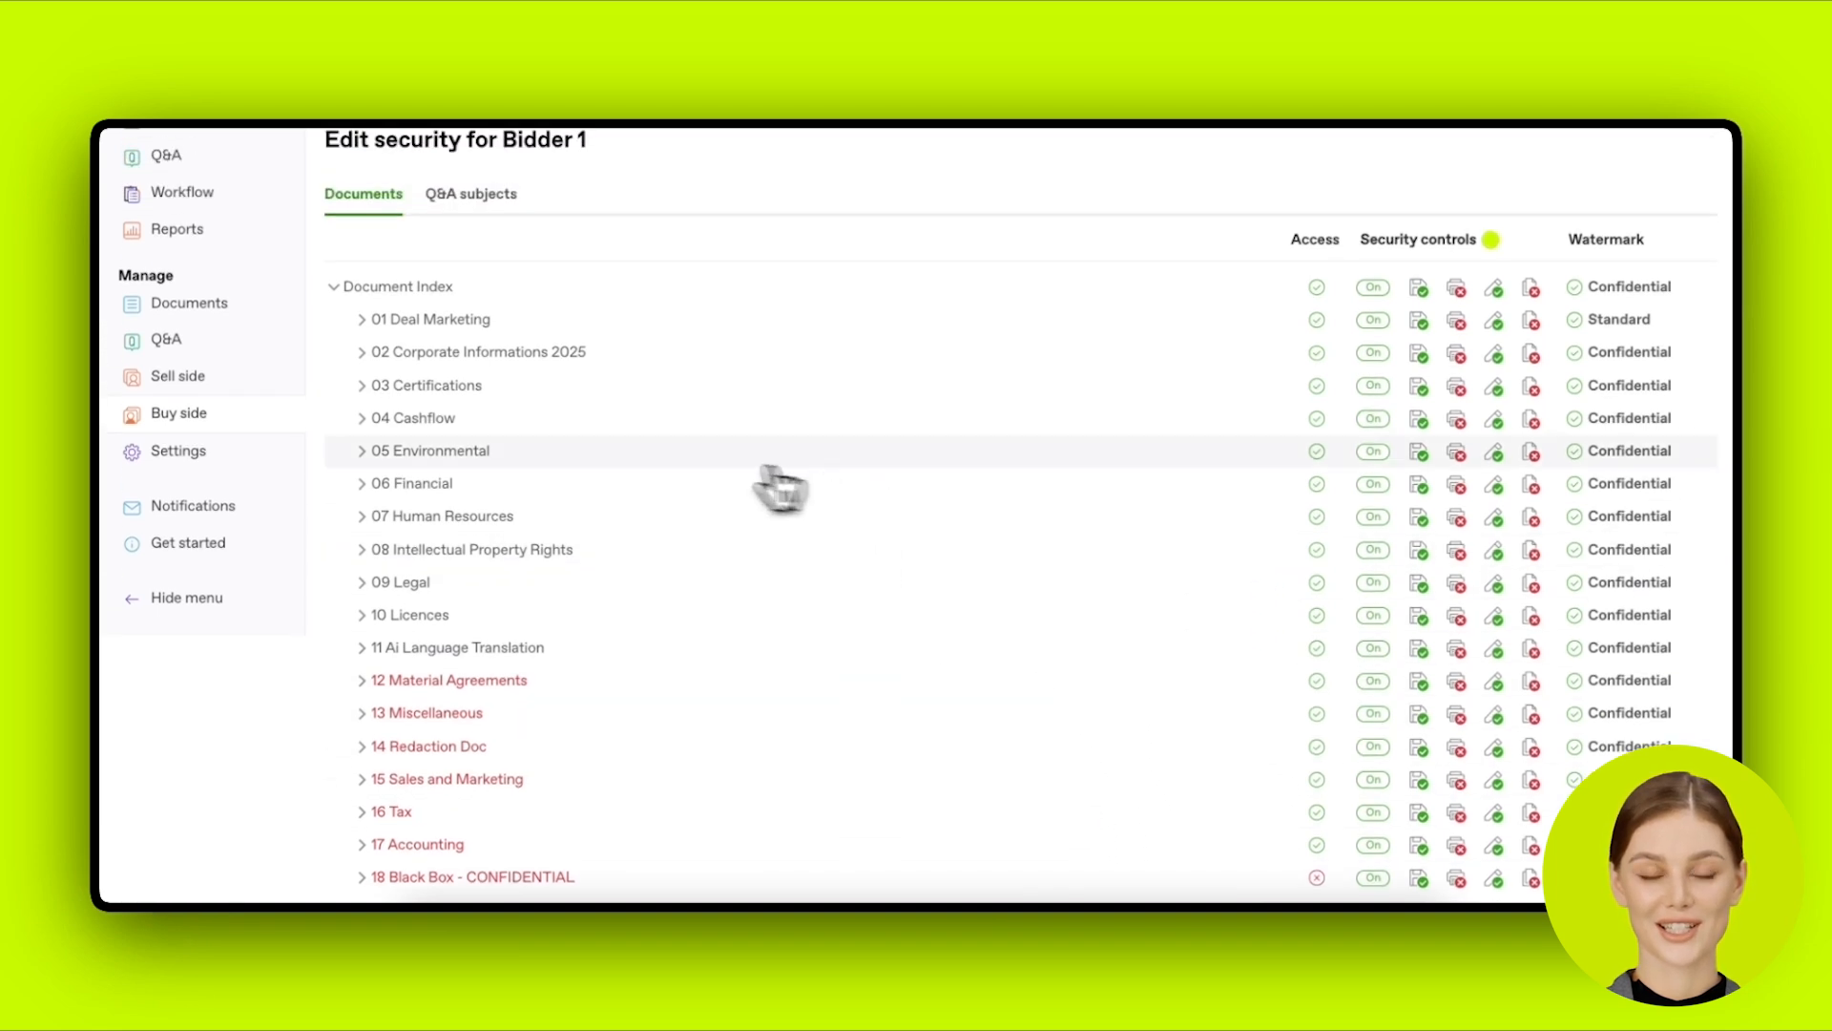
left_click(282, 412)
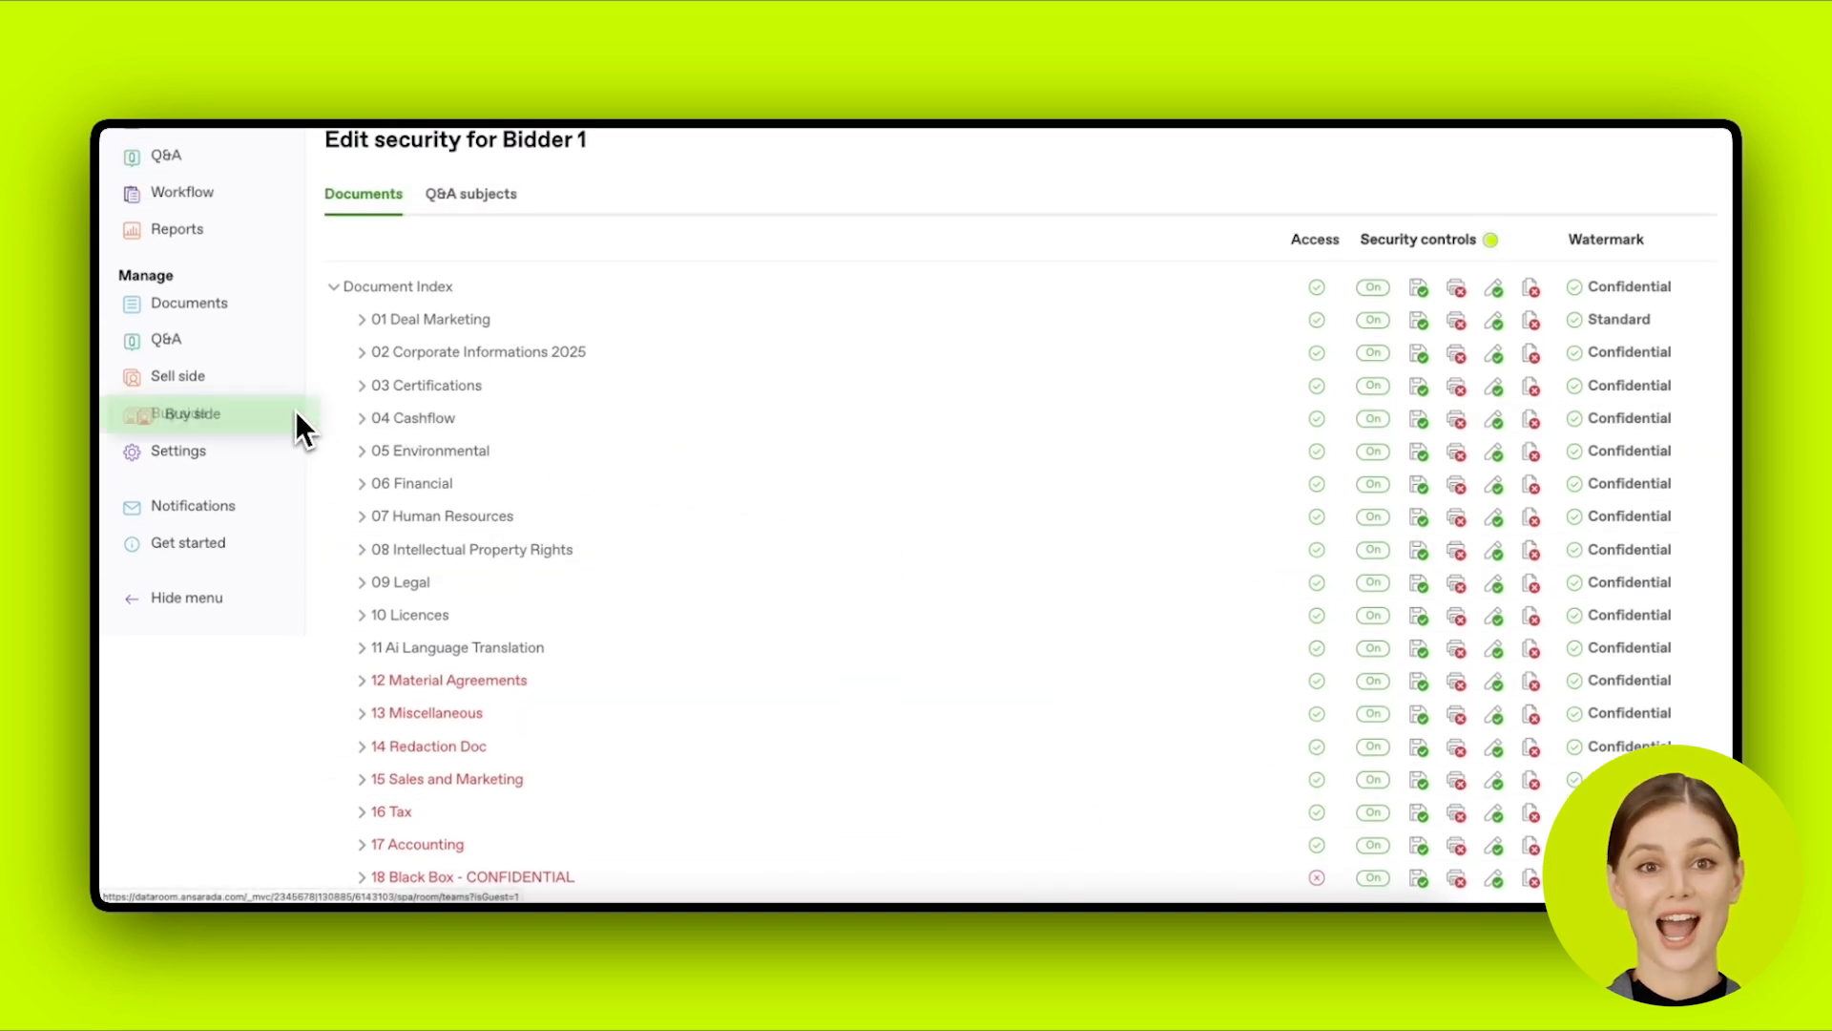
left_click(361, 325)
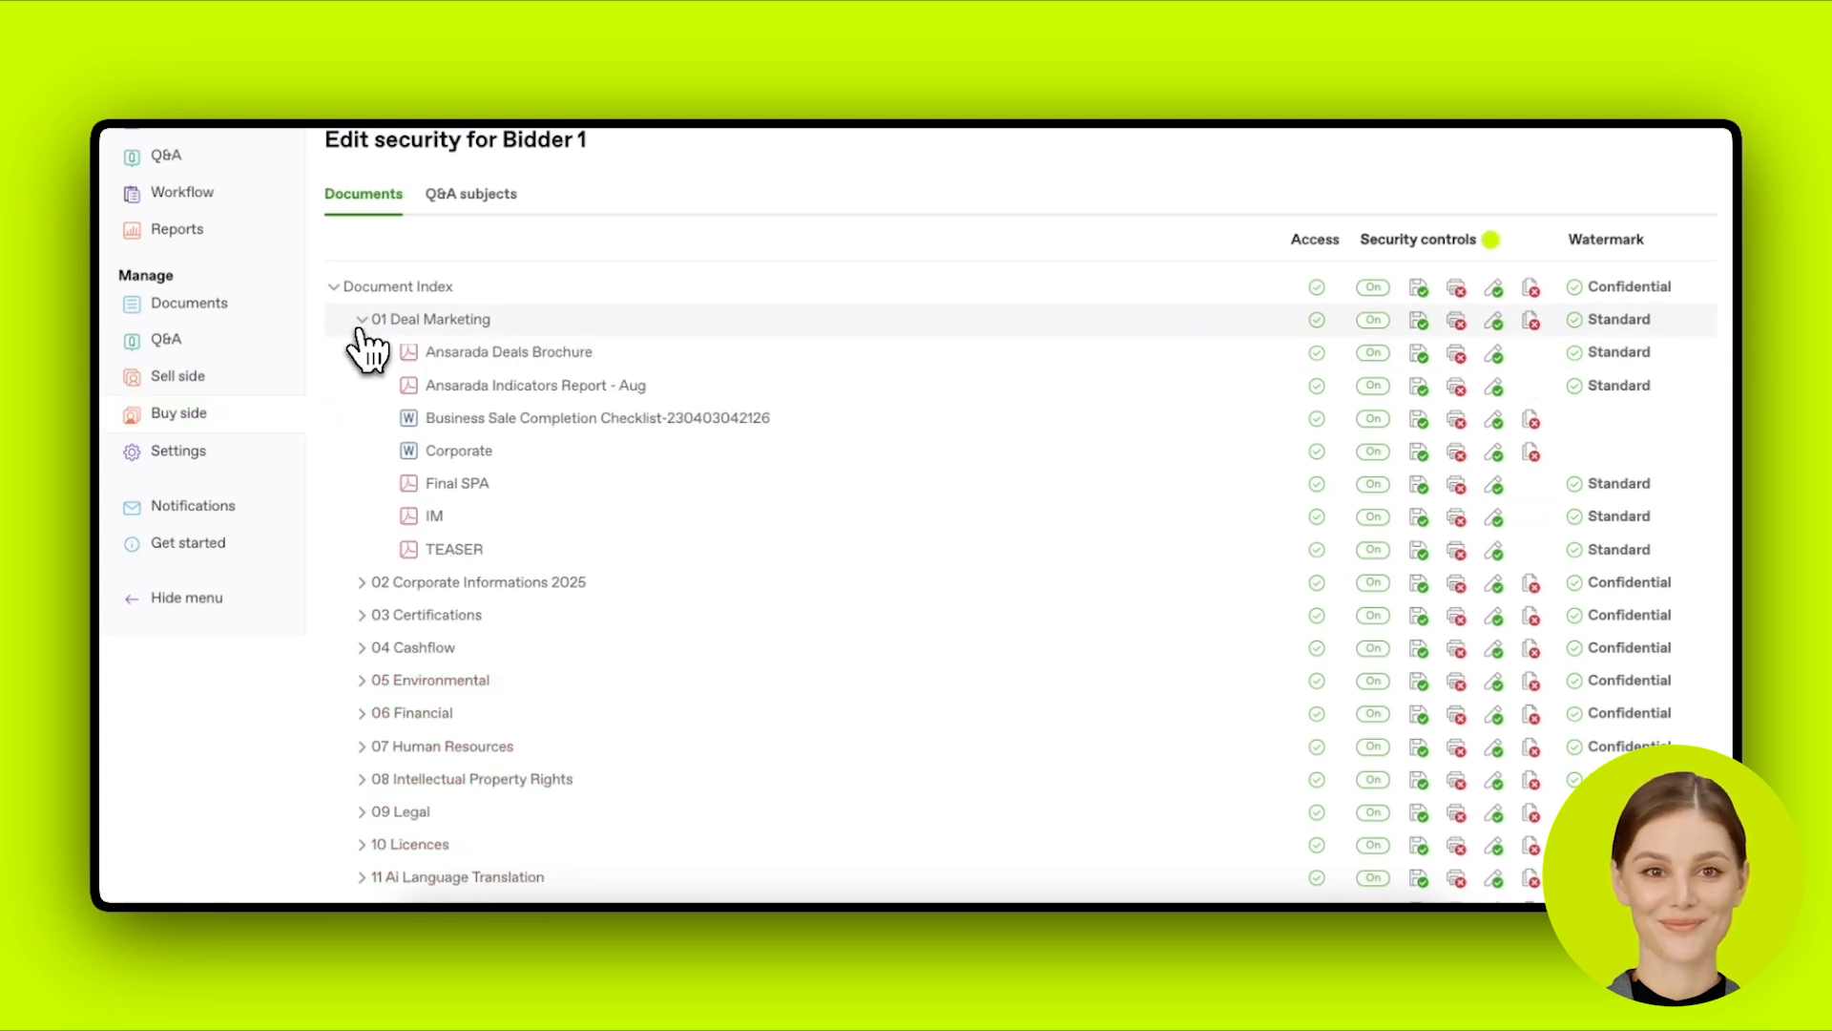
left_click(360, 325)
left_click(364, 353)
left_click(364, 353)
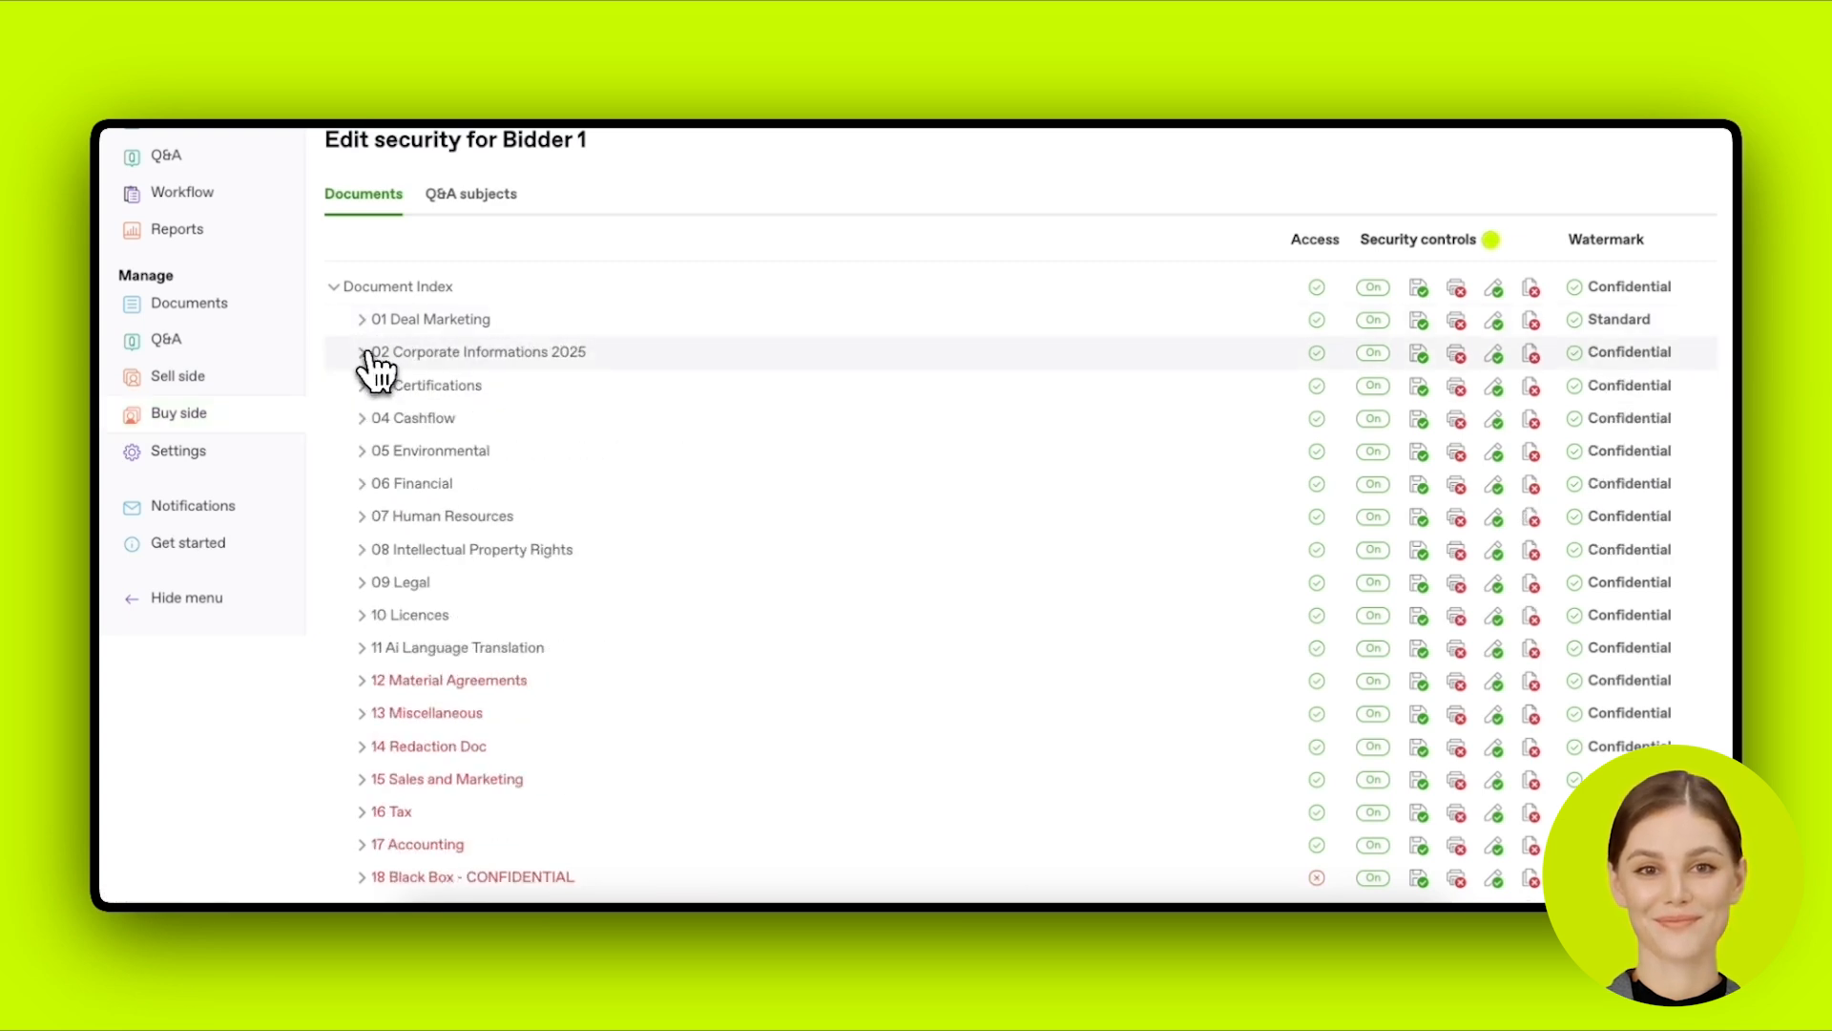
left_click(245, 430)
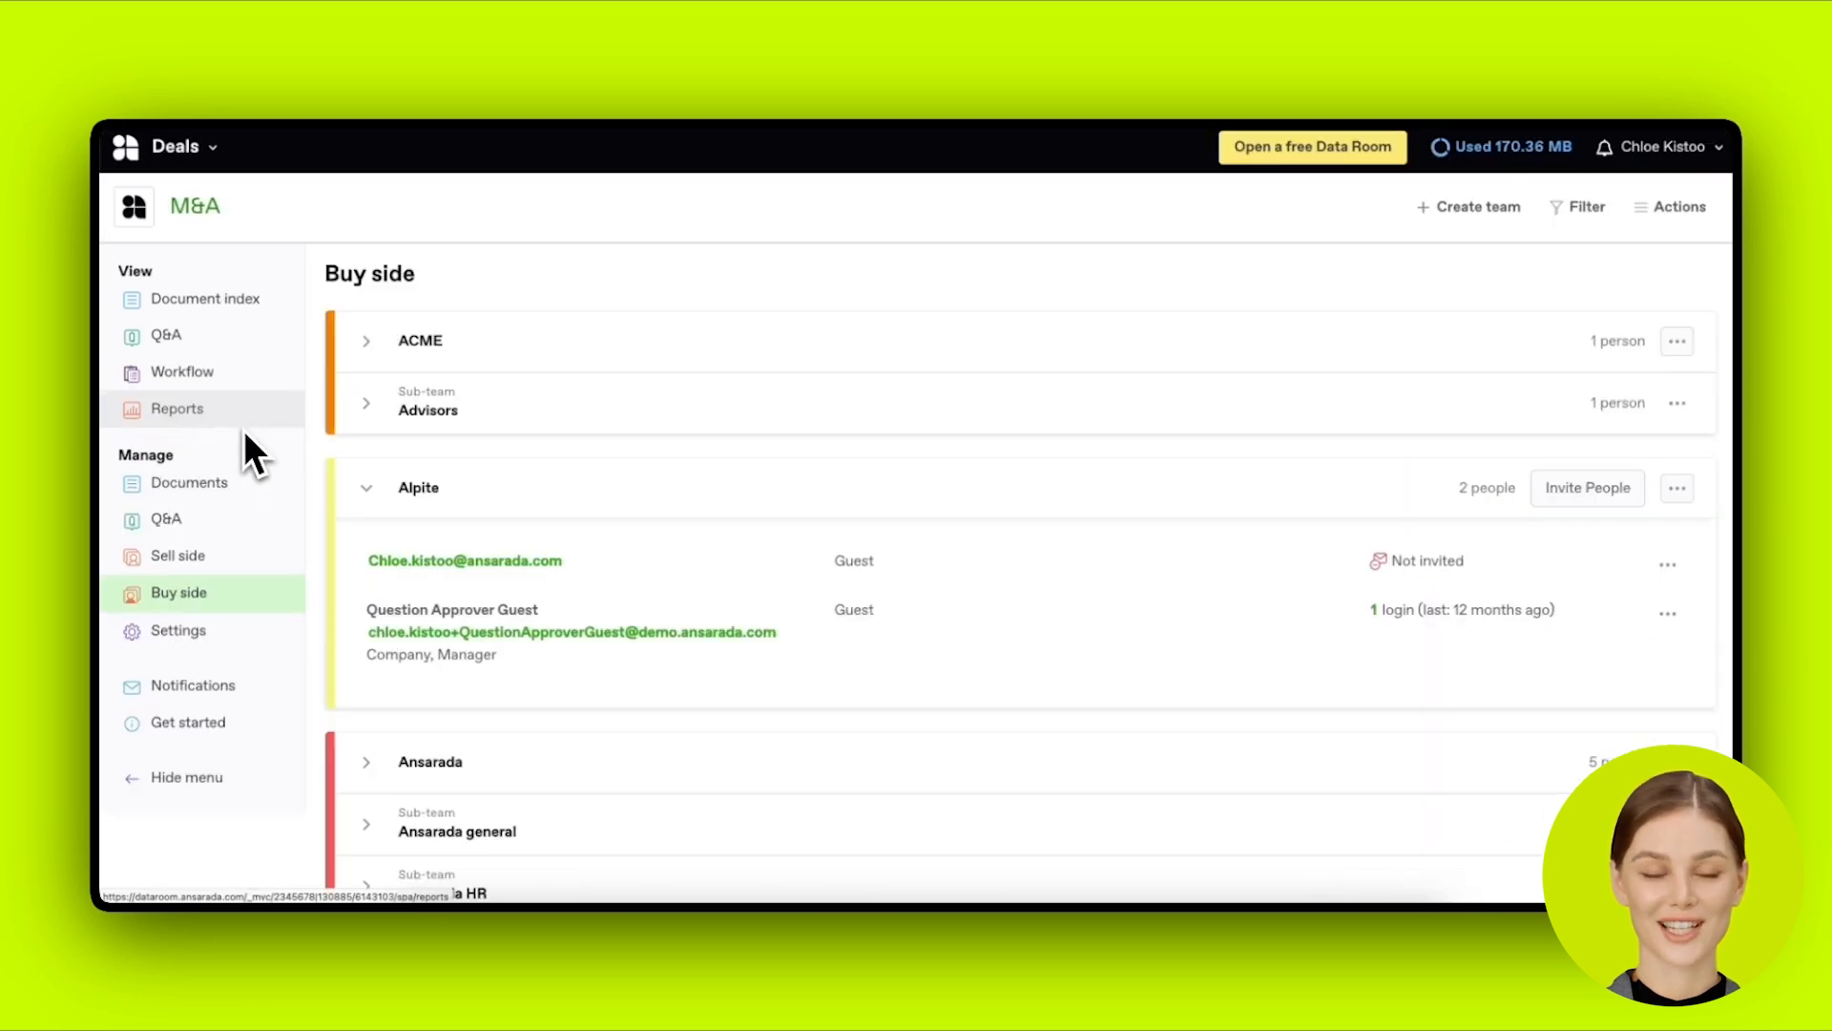
scroll(646, 621, "down", 5)
scroll(649, 611, "down", 4)
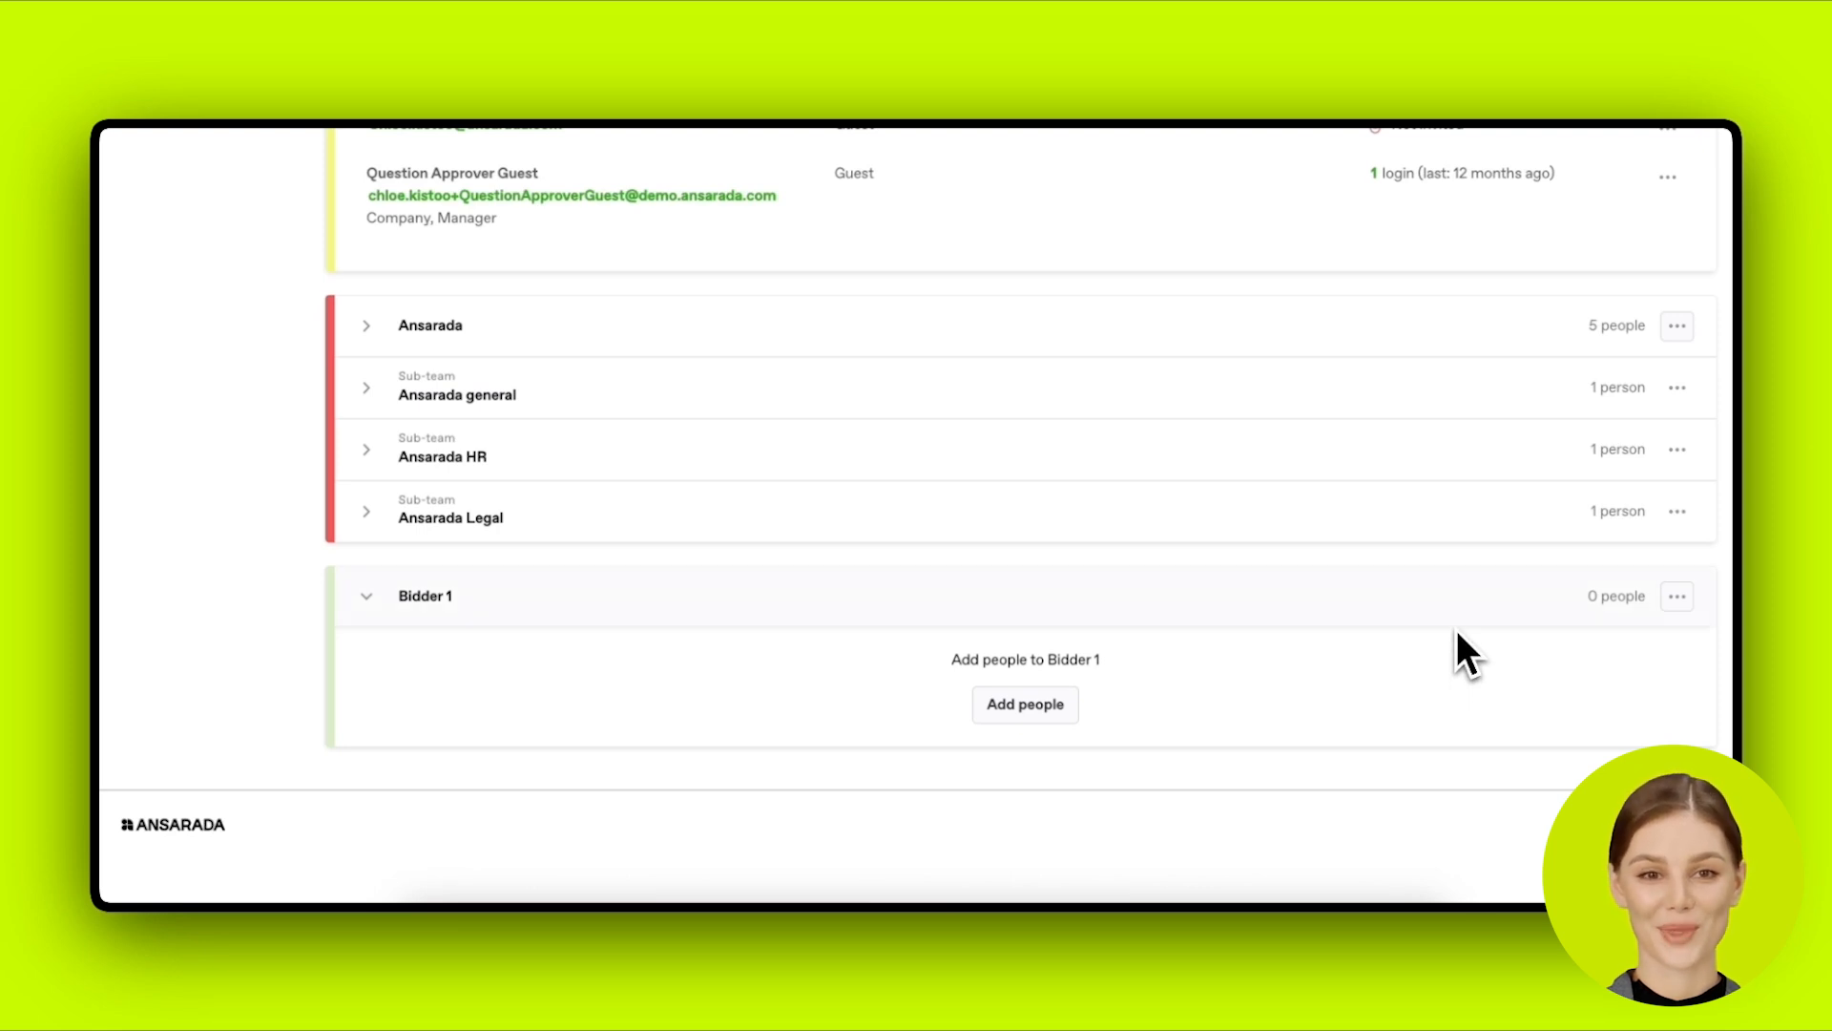
left_click(1288, 587)
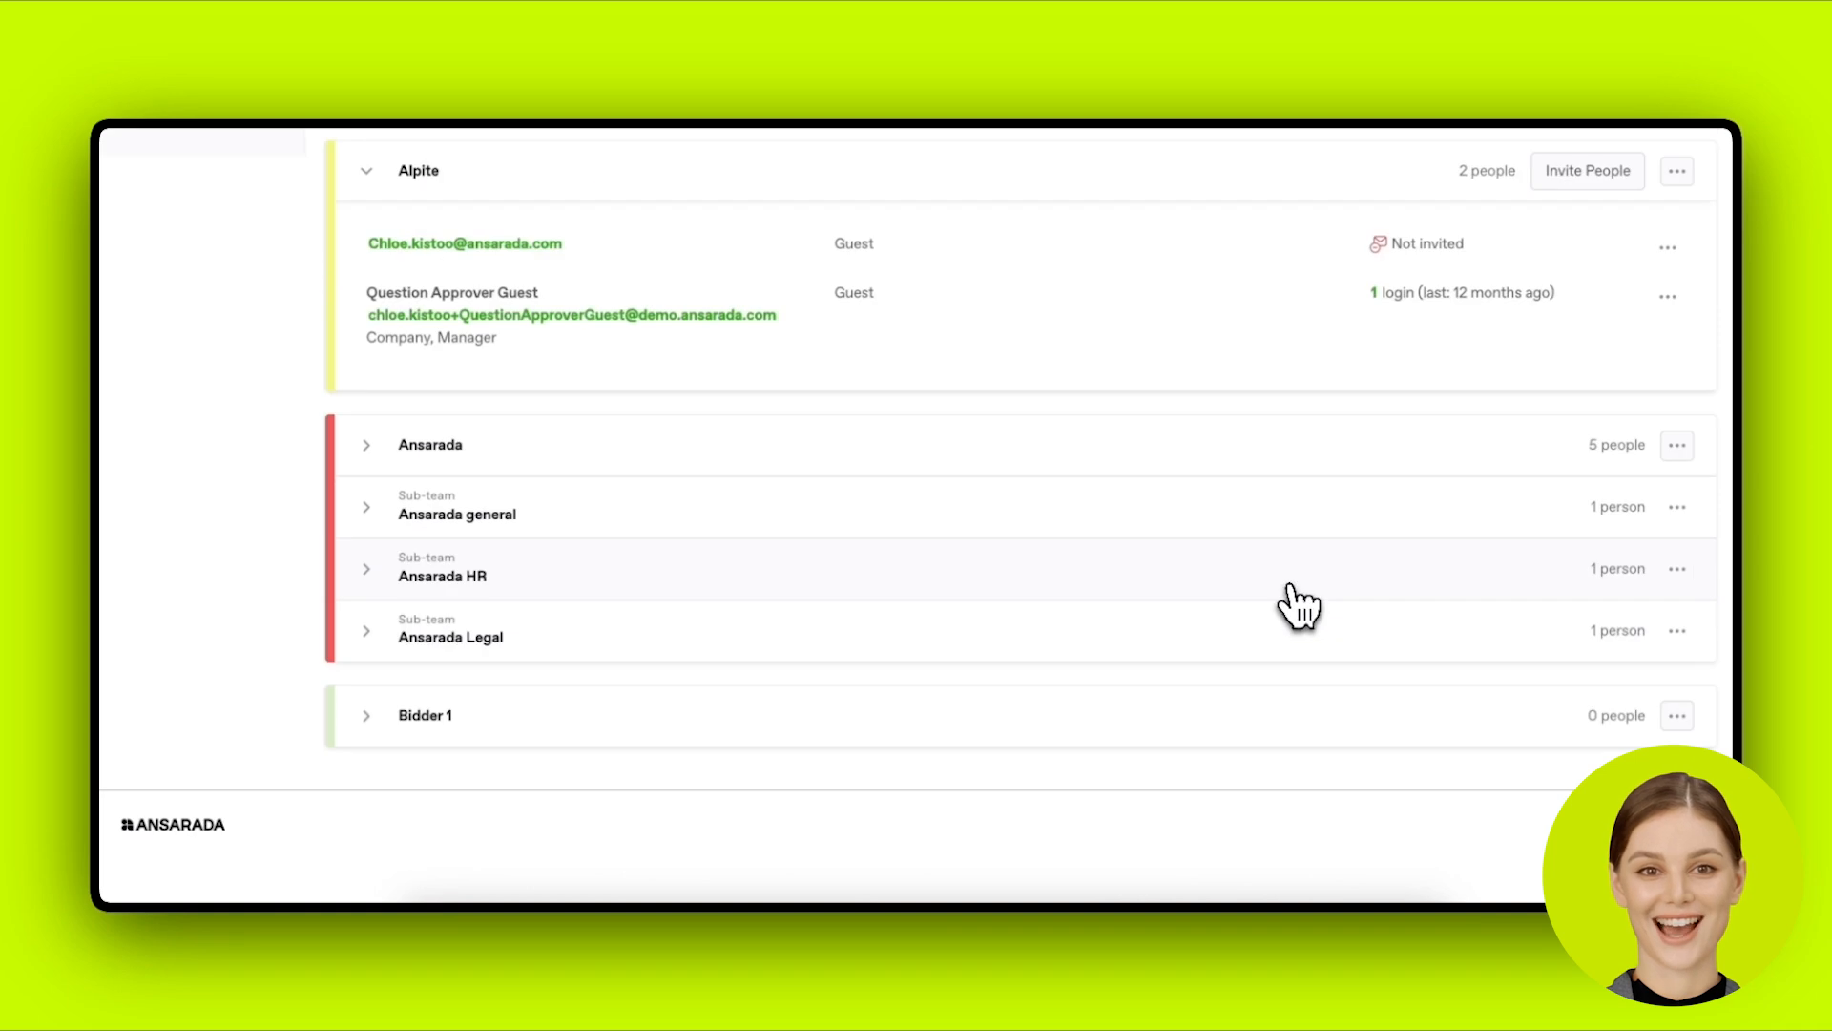
left_click(1239, 704)
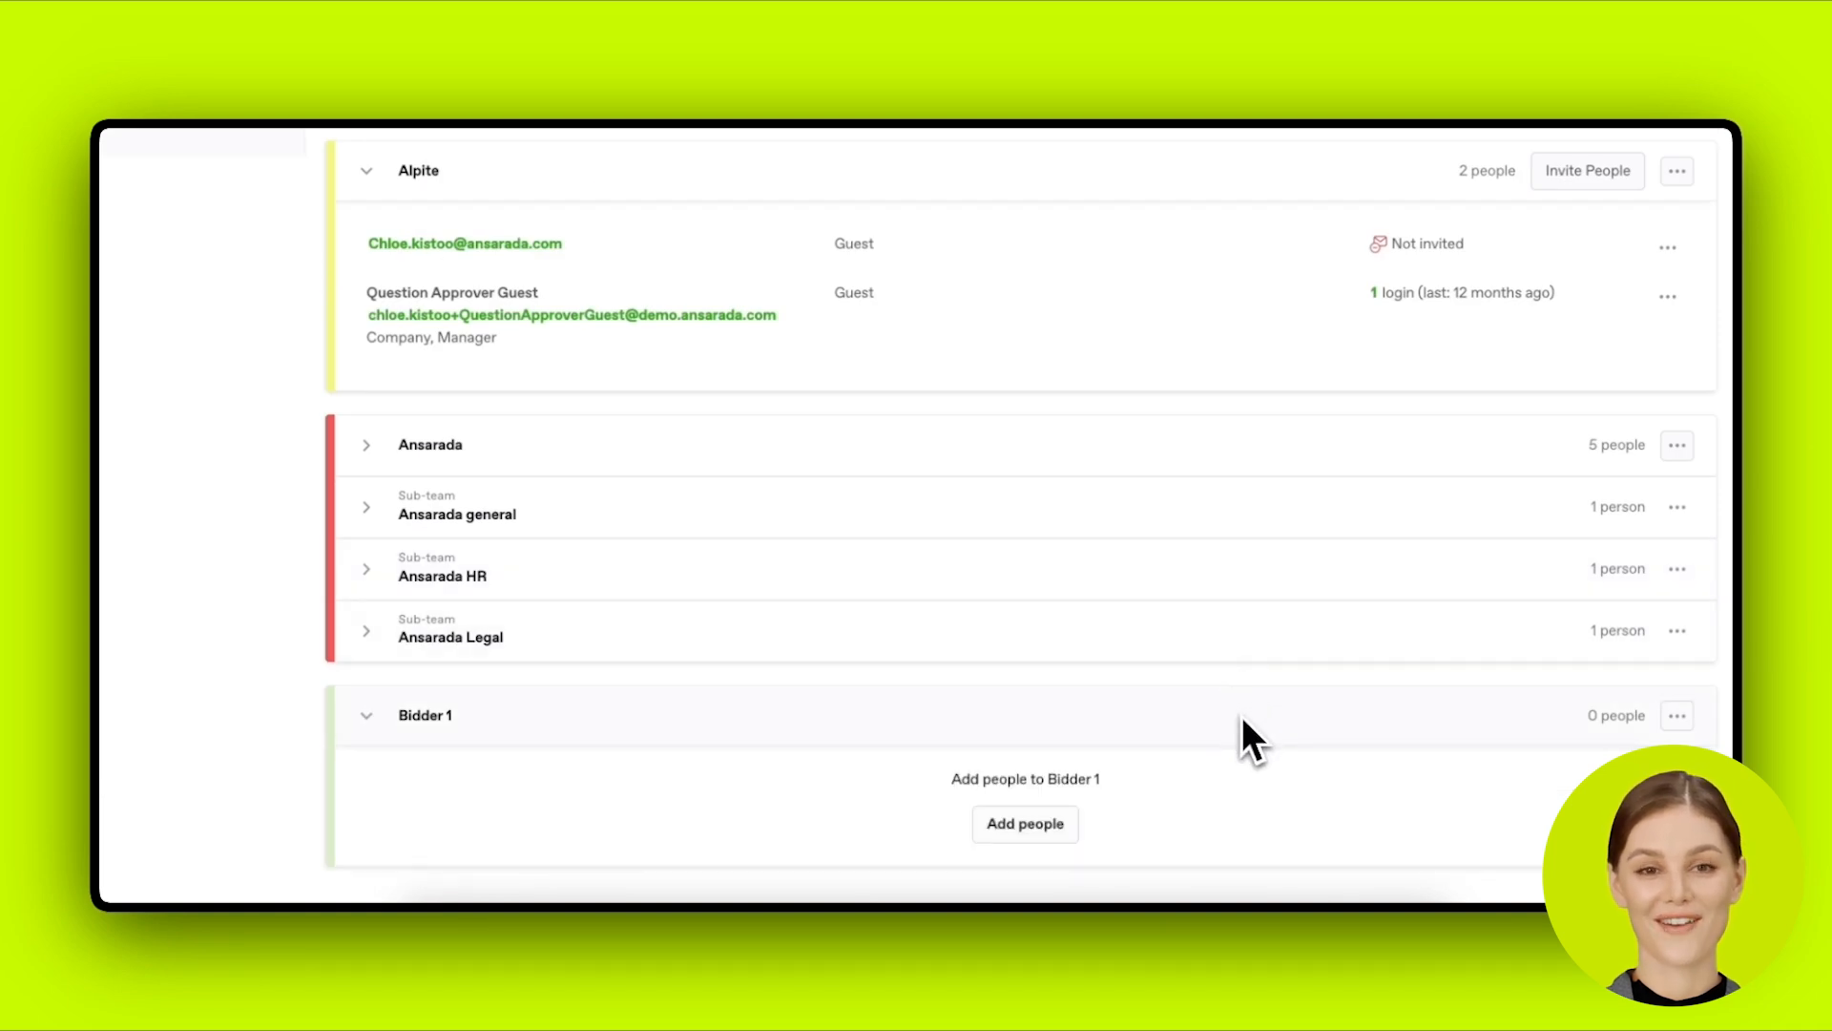
scroll(1240, 716, "down", 2)
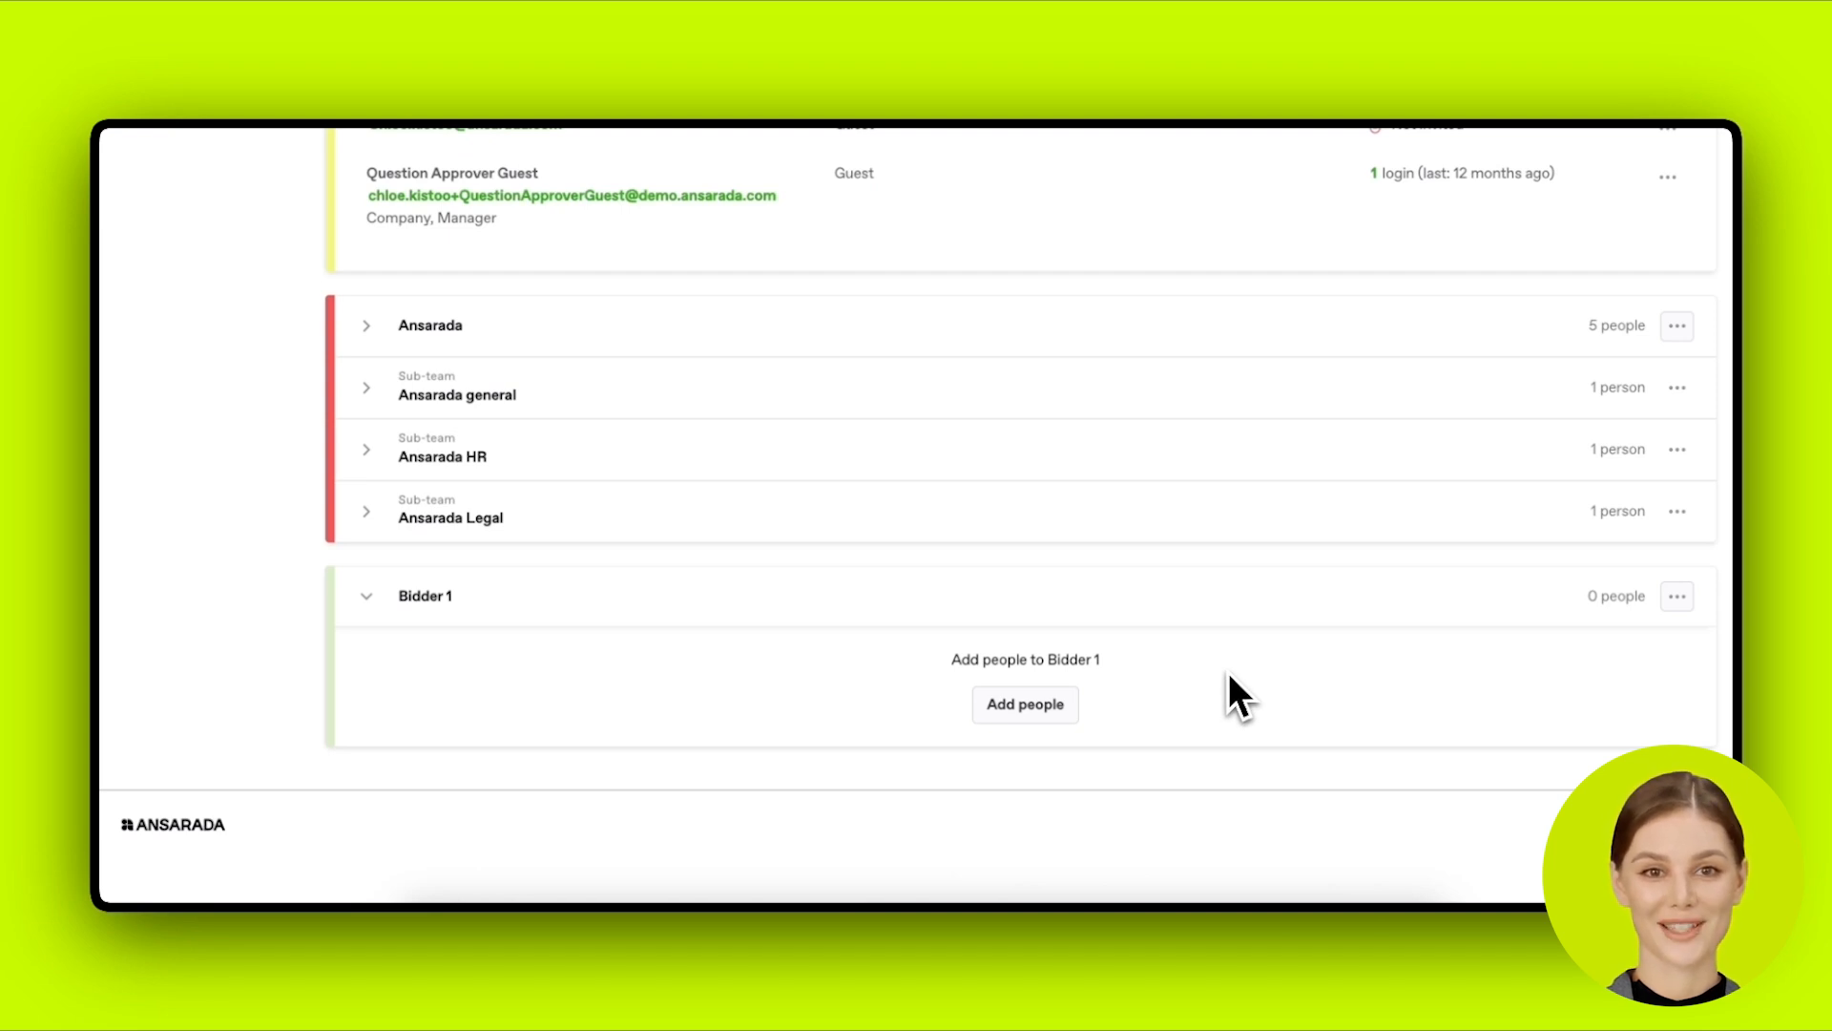
left_click(1243, 607)
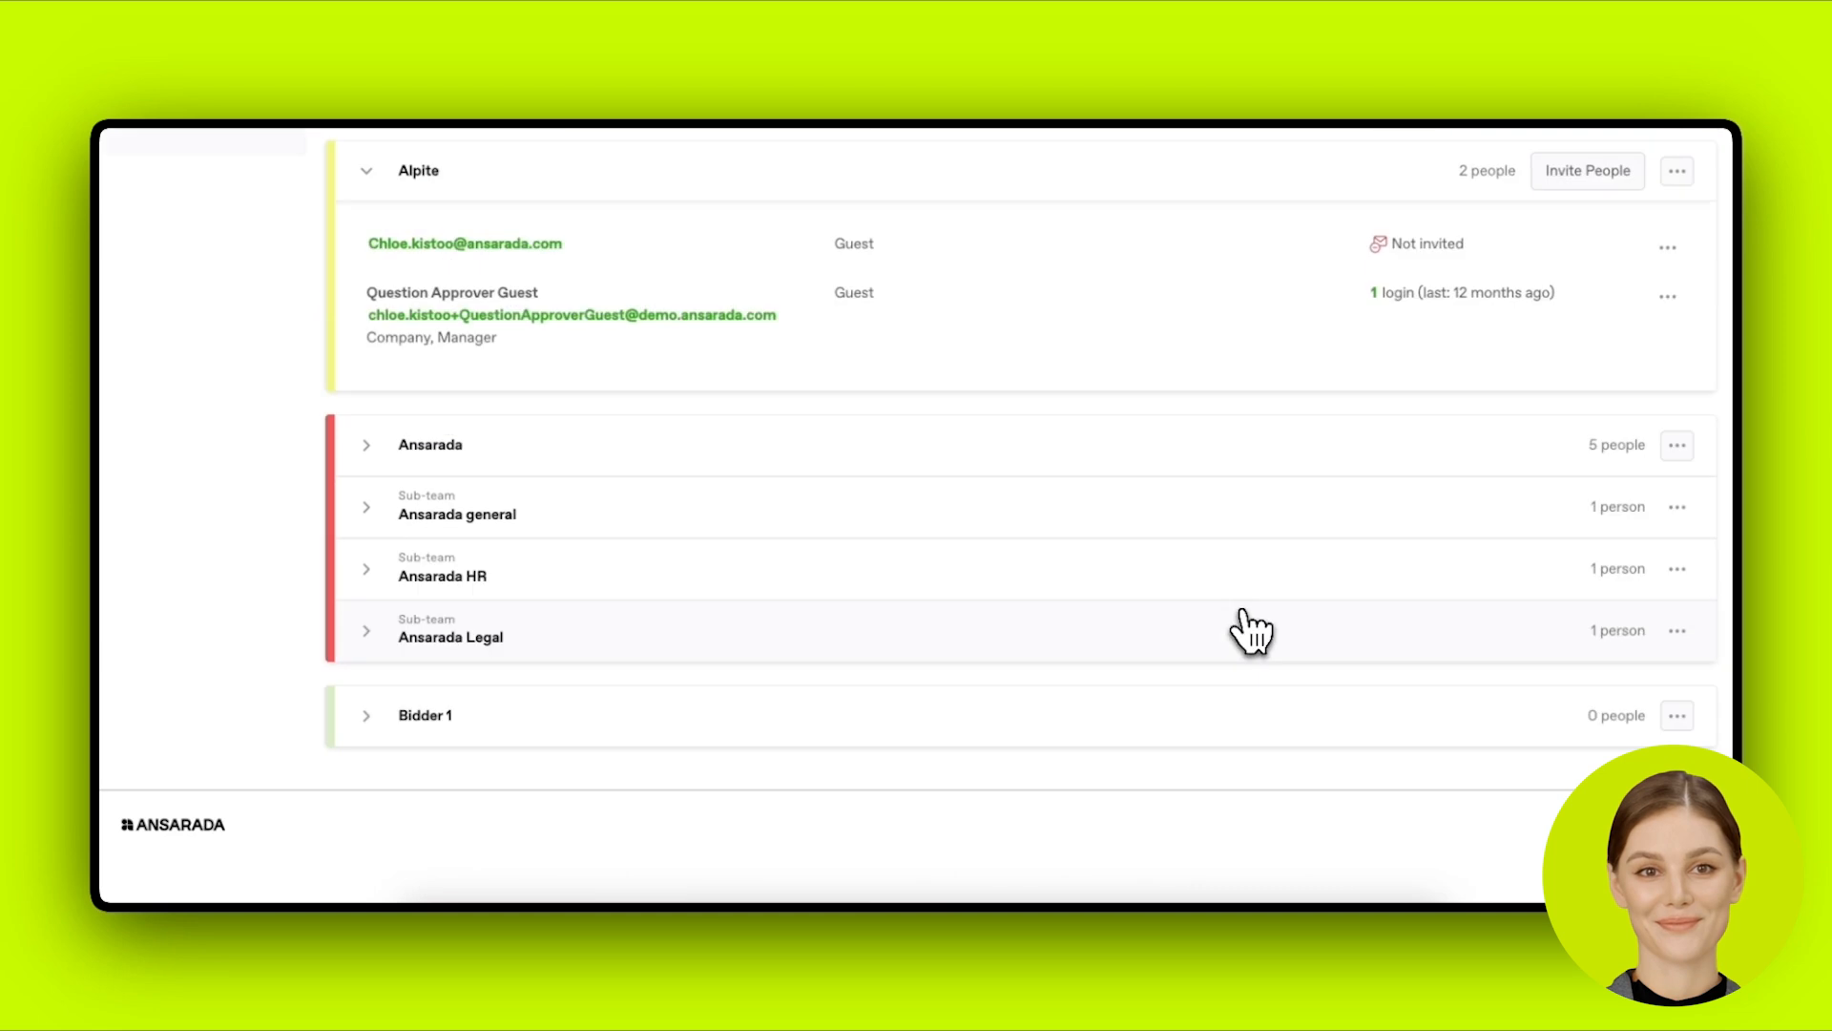
left_click(1222, 737)
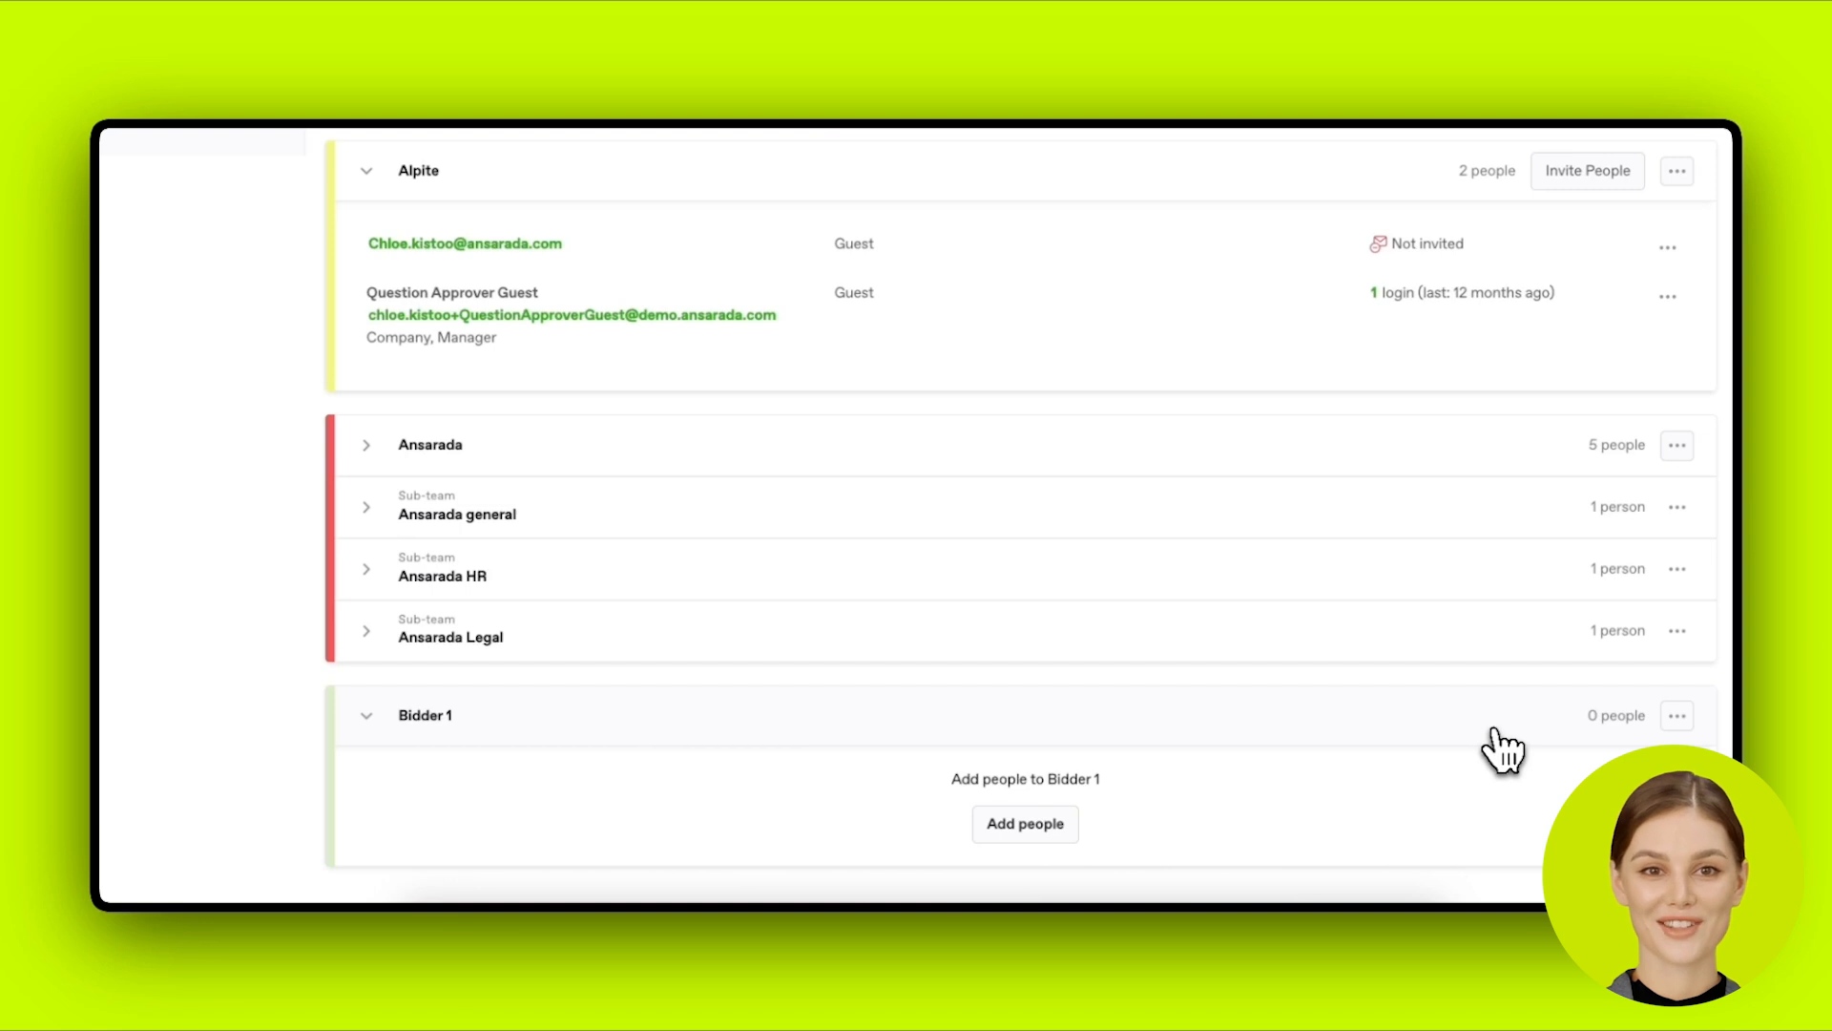
scroll(1503, 751, "down", 1)
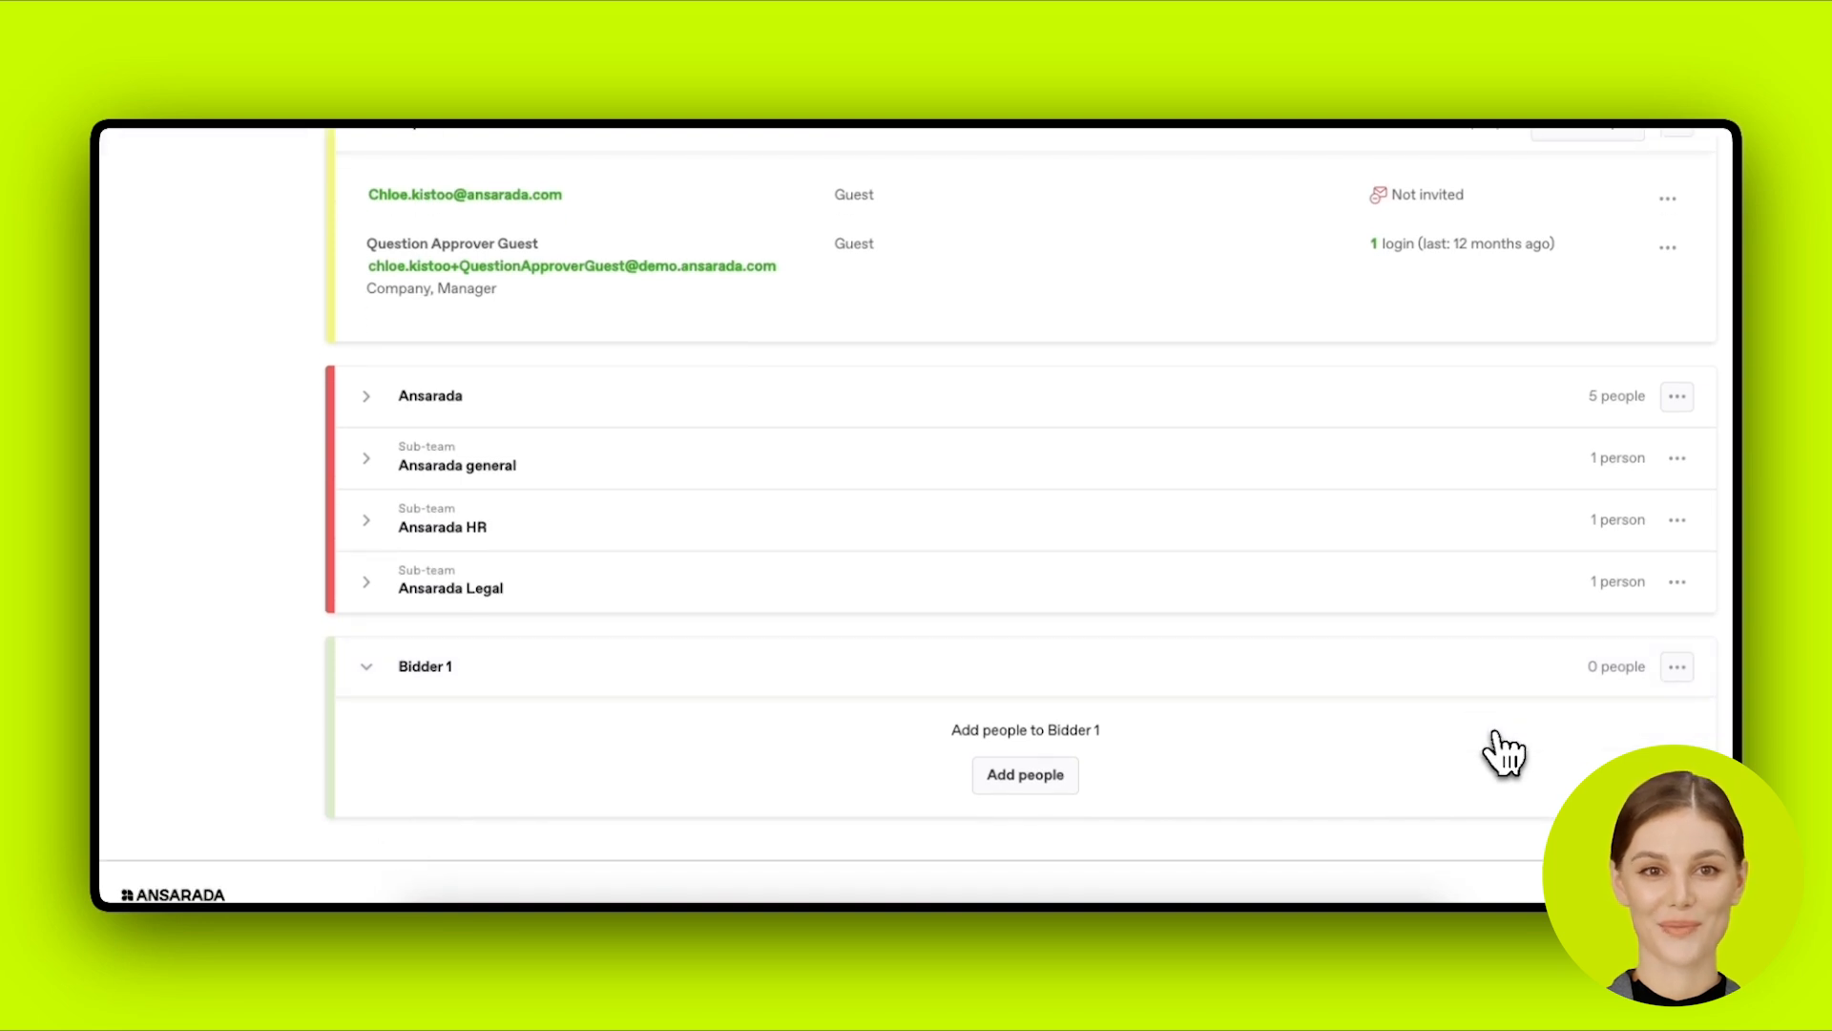
scroll(1503, 751, "down", 2)
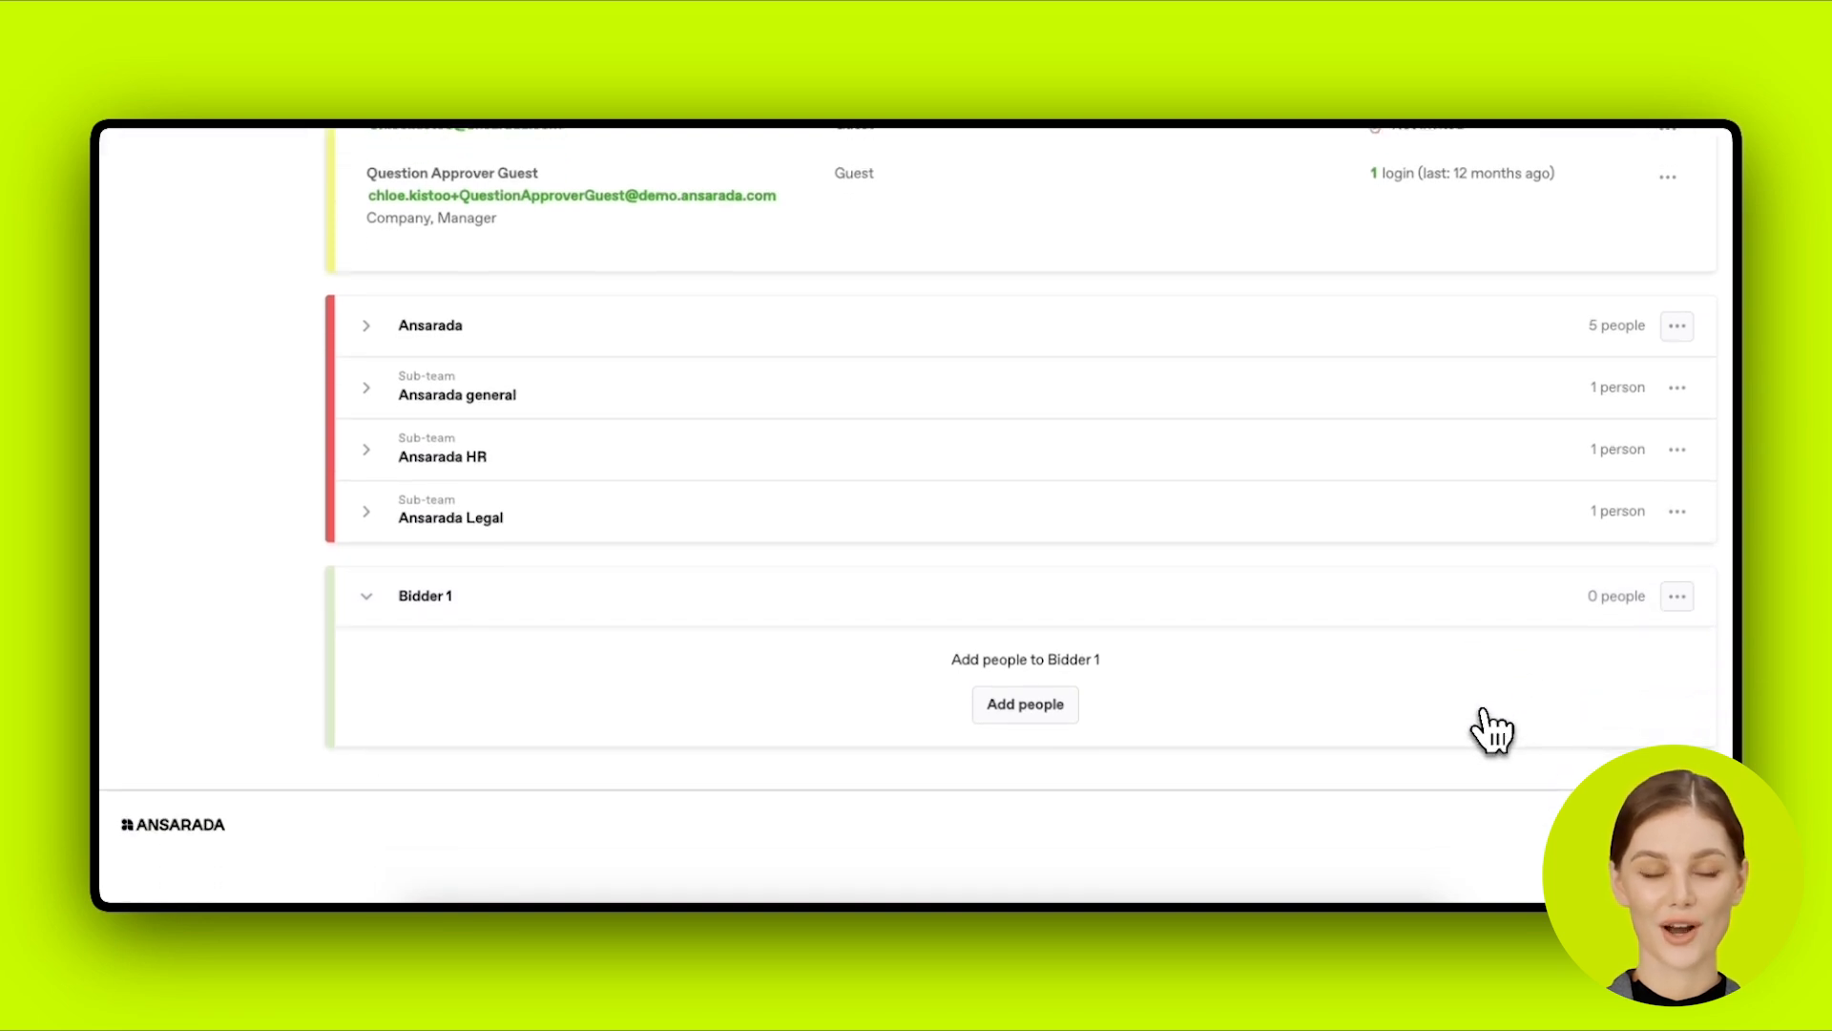
Step: Create a sub-team named 'Bidder 1 - HR' under the Bidder 1 team
left_click(1676, 598)
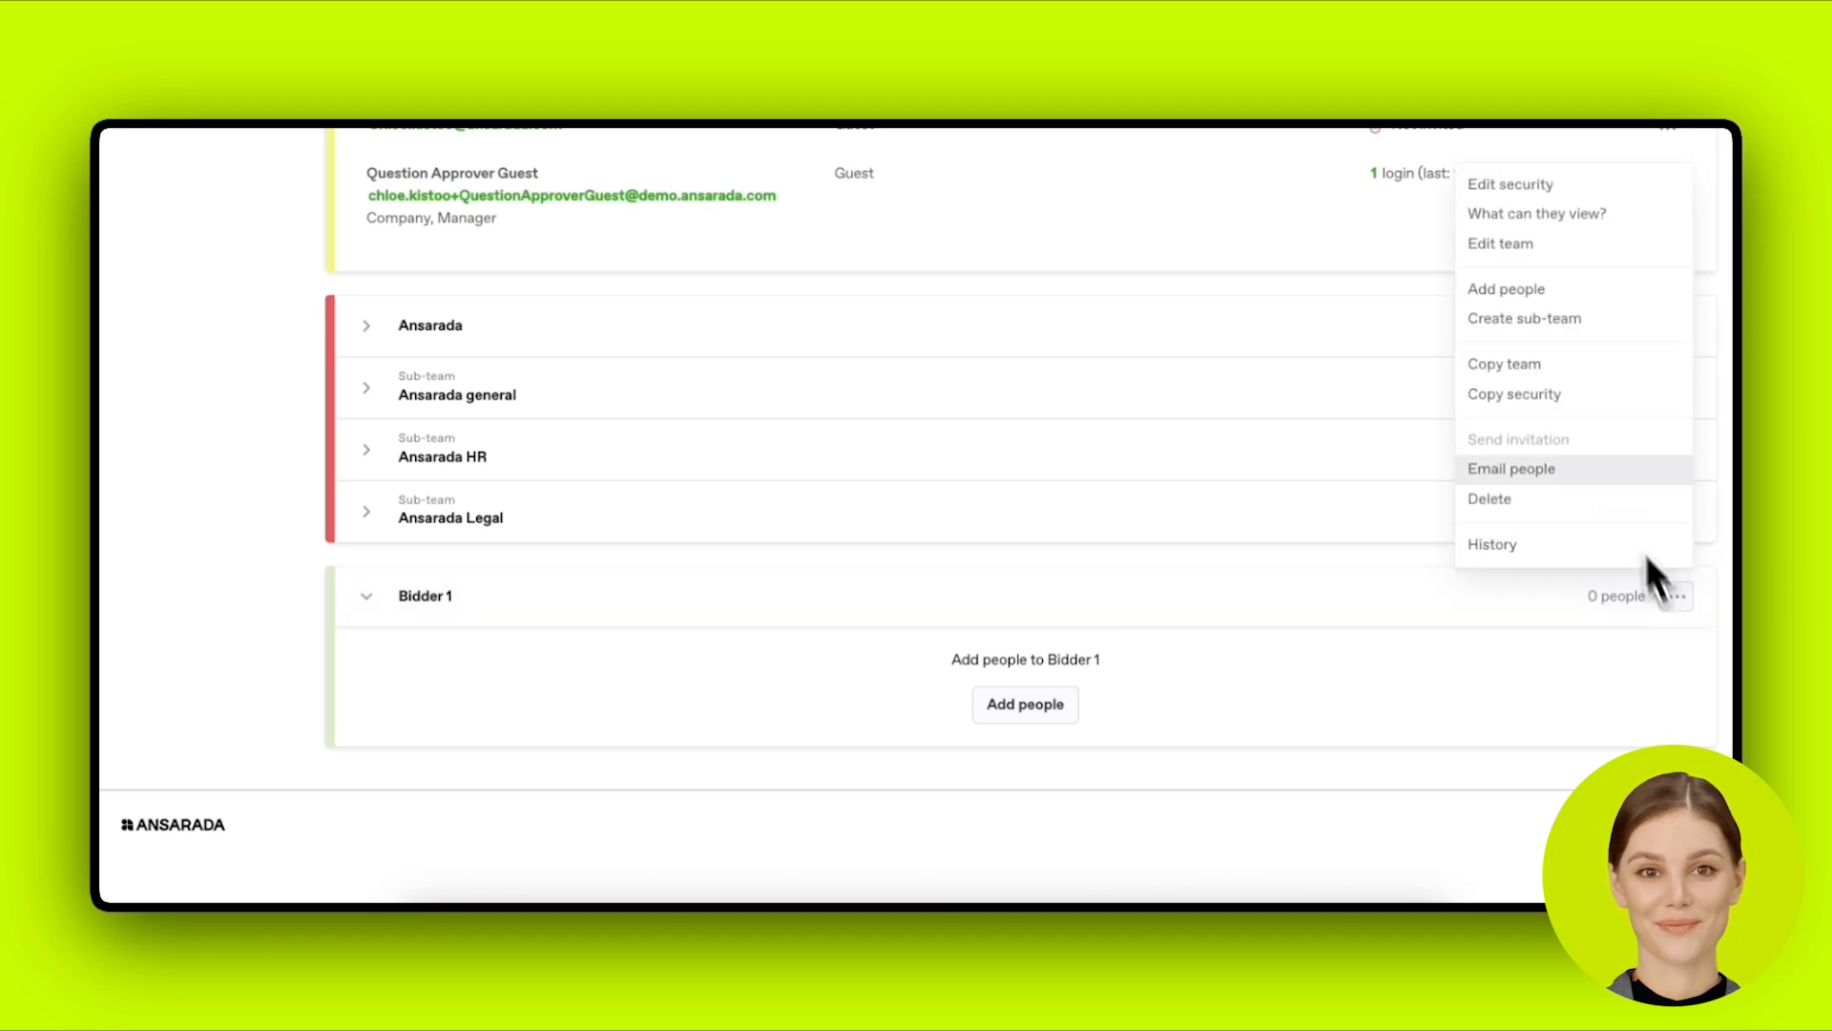
left_click(1580, 322)
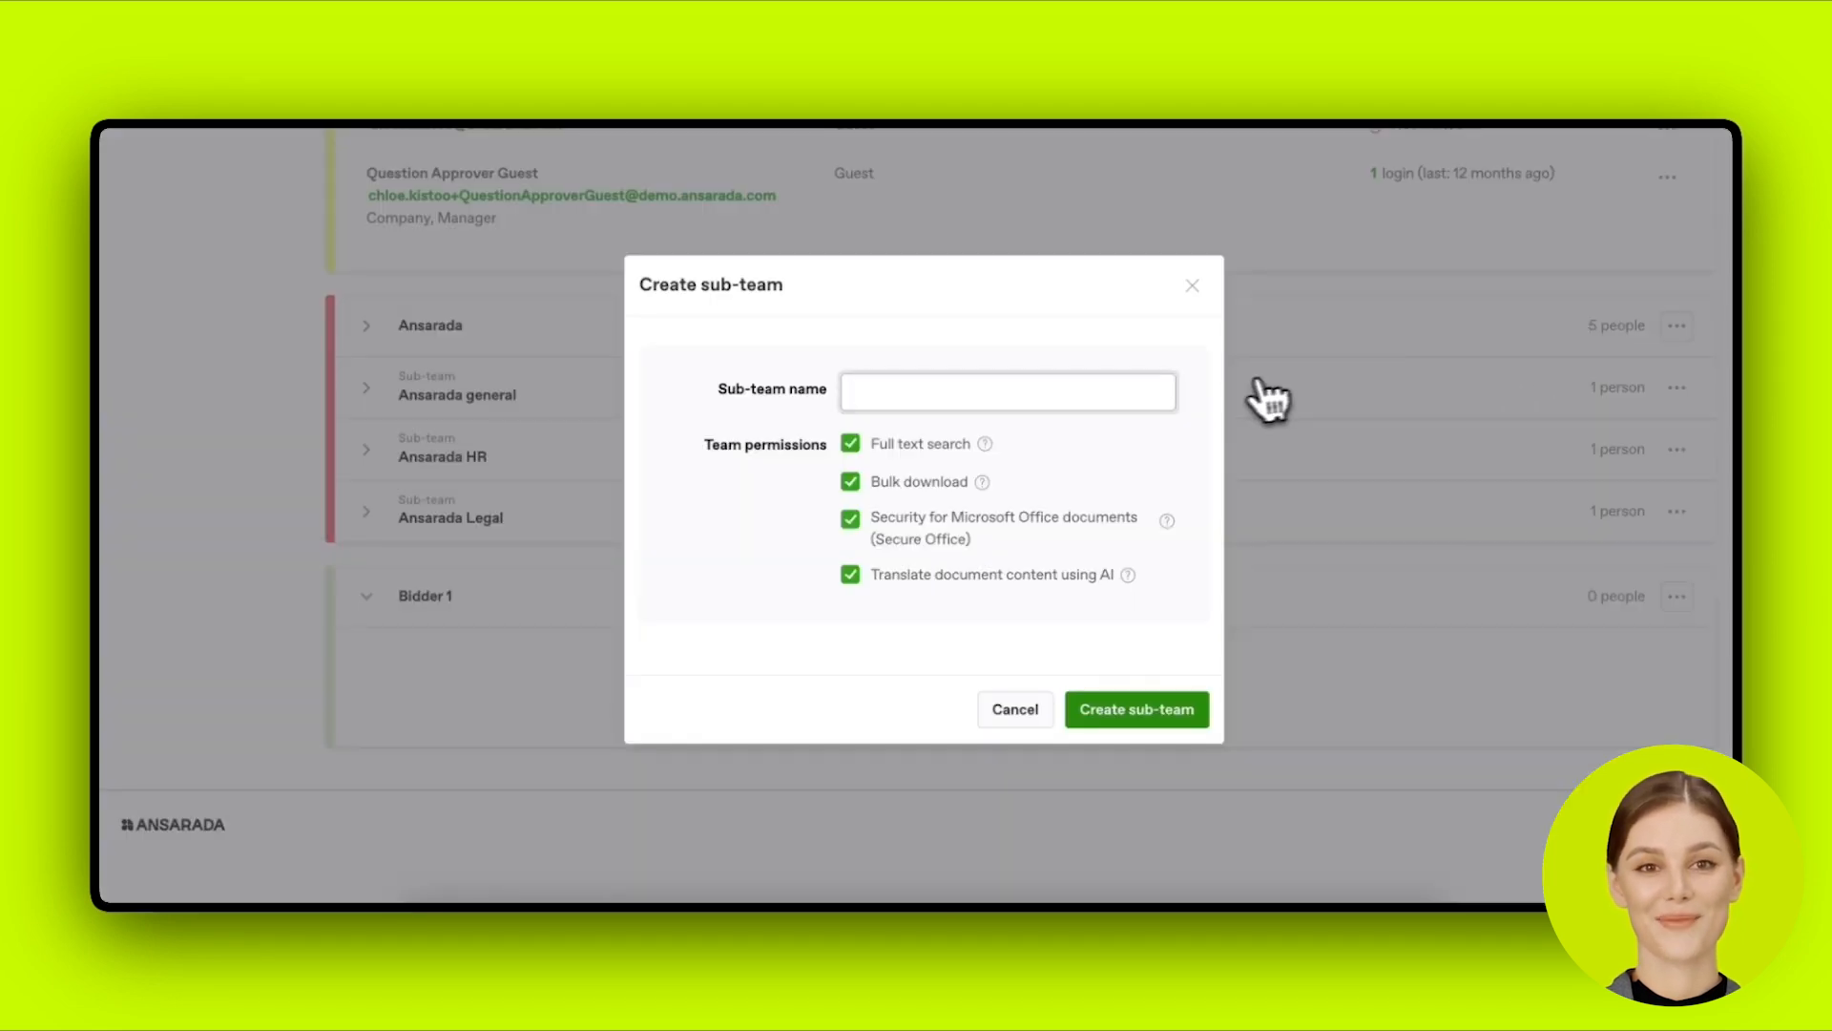
type("Bidder. 1")
key("BackSpace")
key("BackSpace")
key("BackSpace")
type("1 - HR")
left_click(1183, 724)
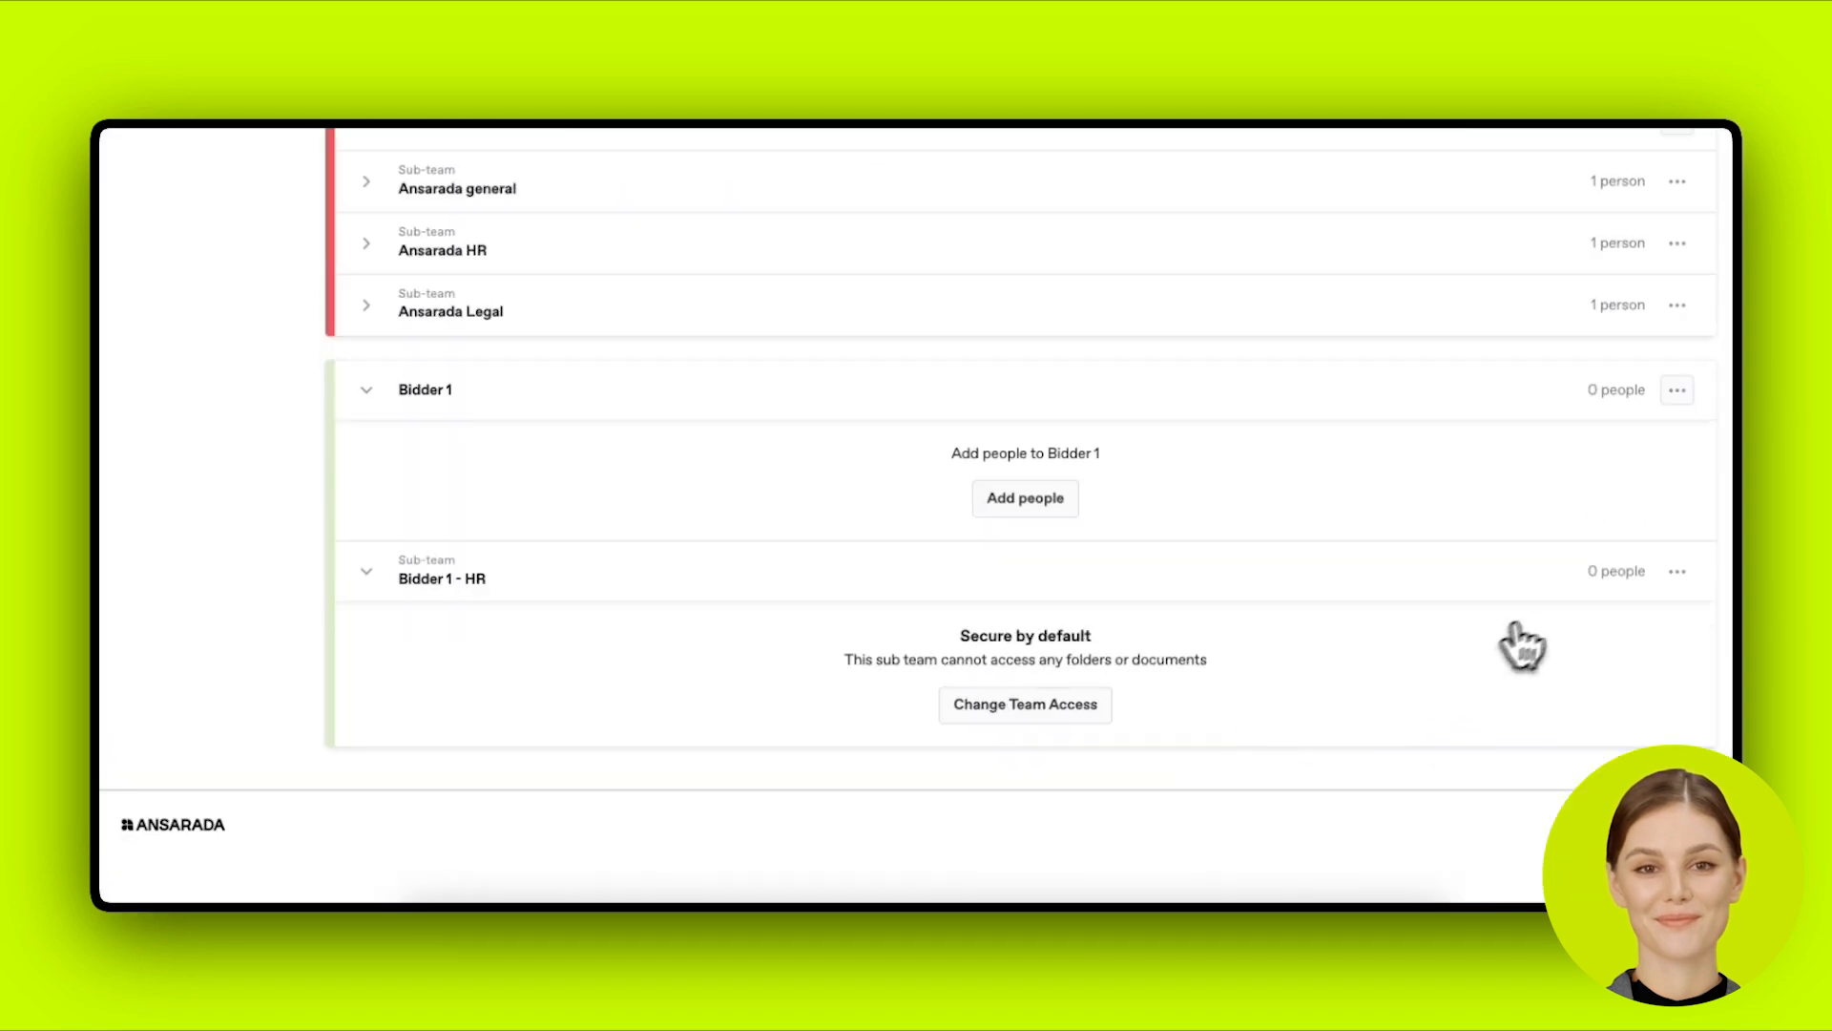
left_click(1677, 390)
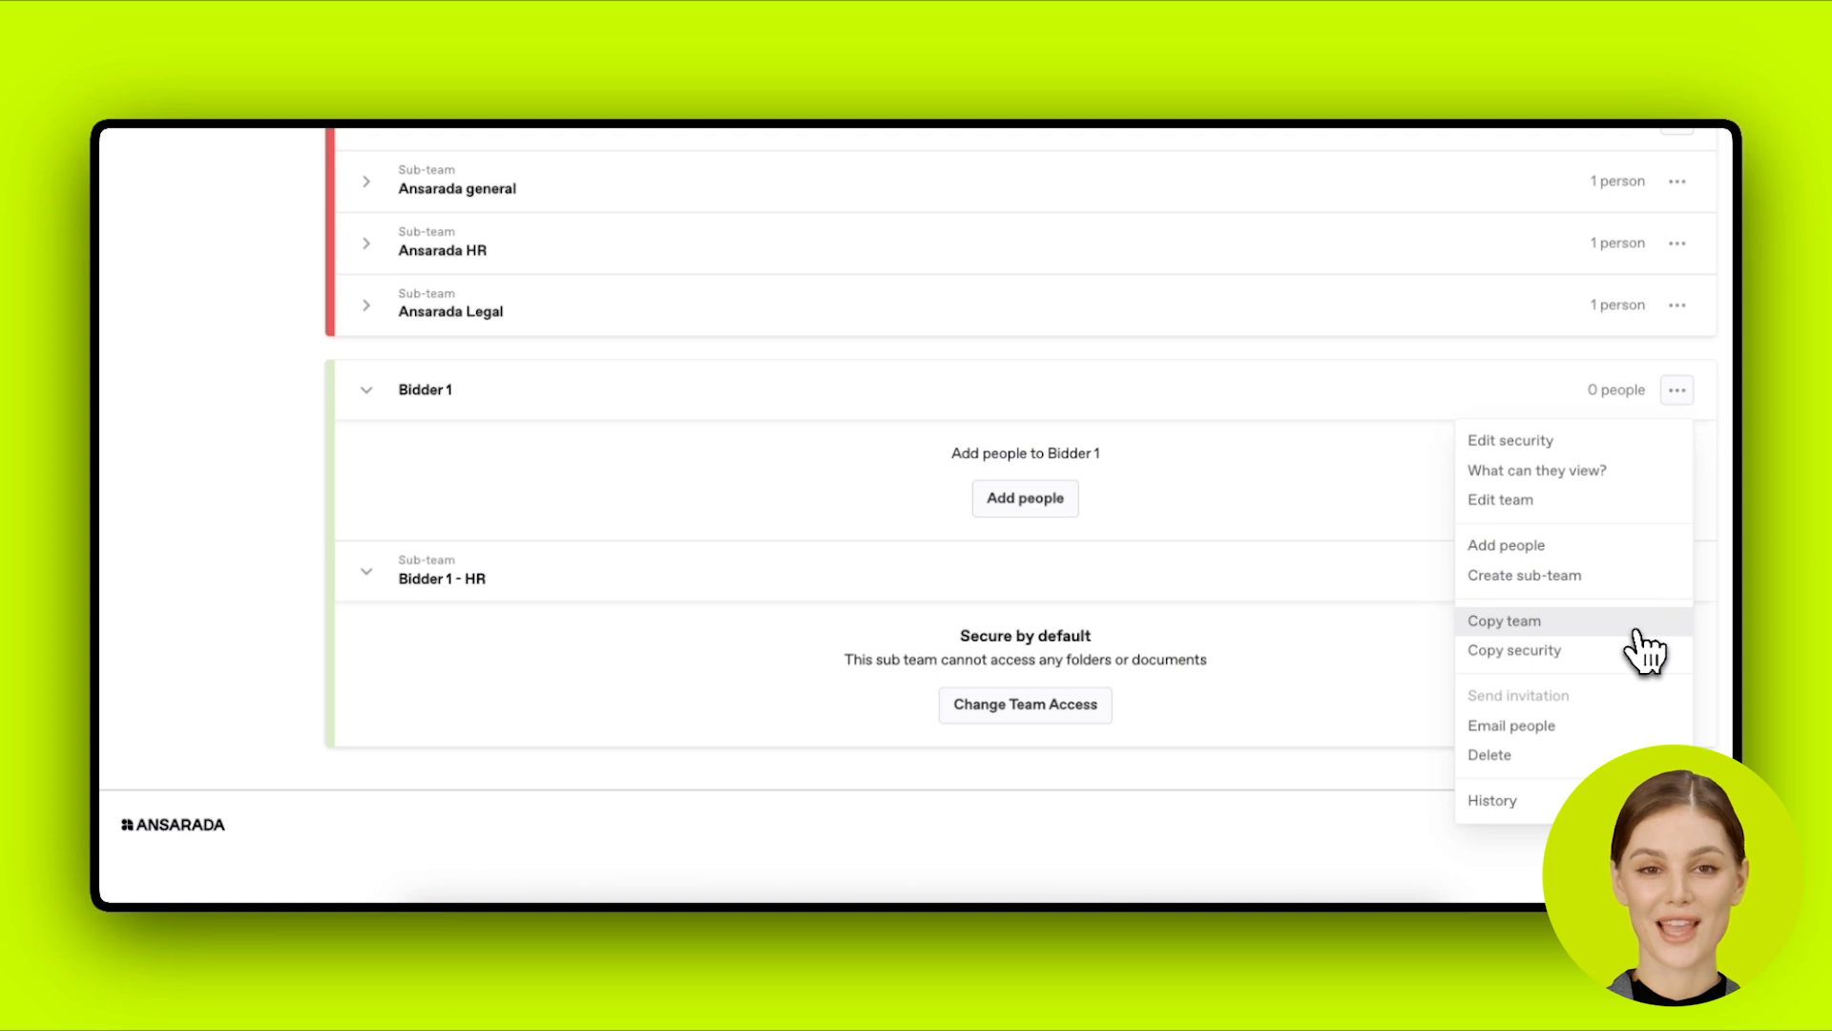
Step: Open the security settings for the Bidder 1 - HR sub-team
left_click(1415, 654)
left_click(1677, 570)
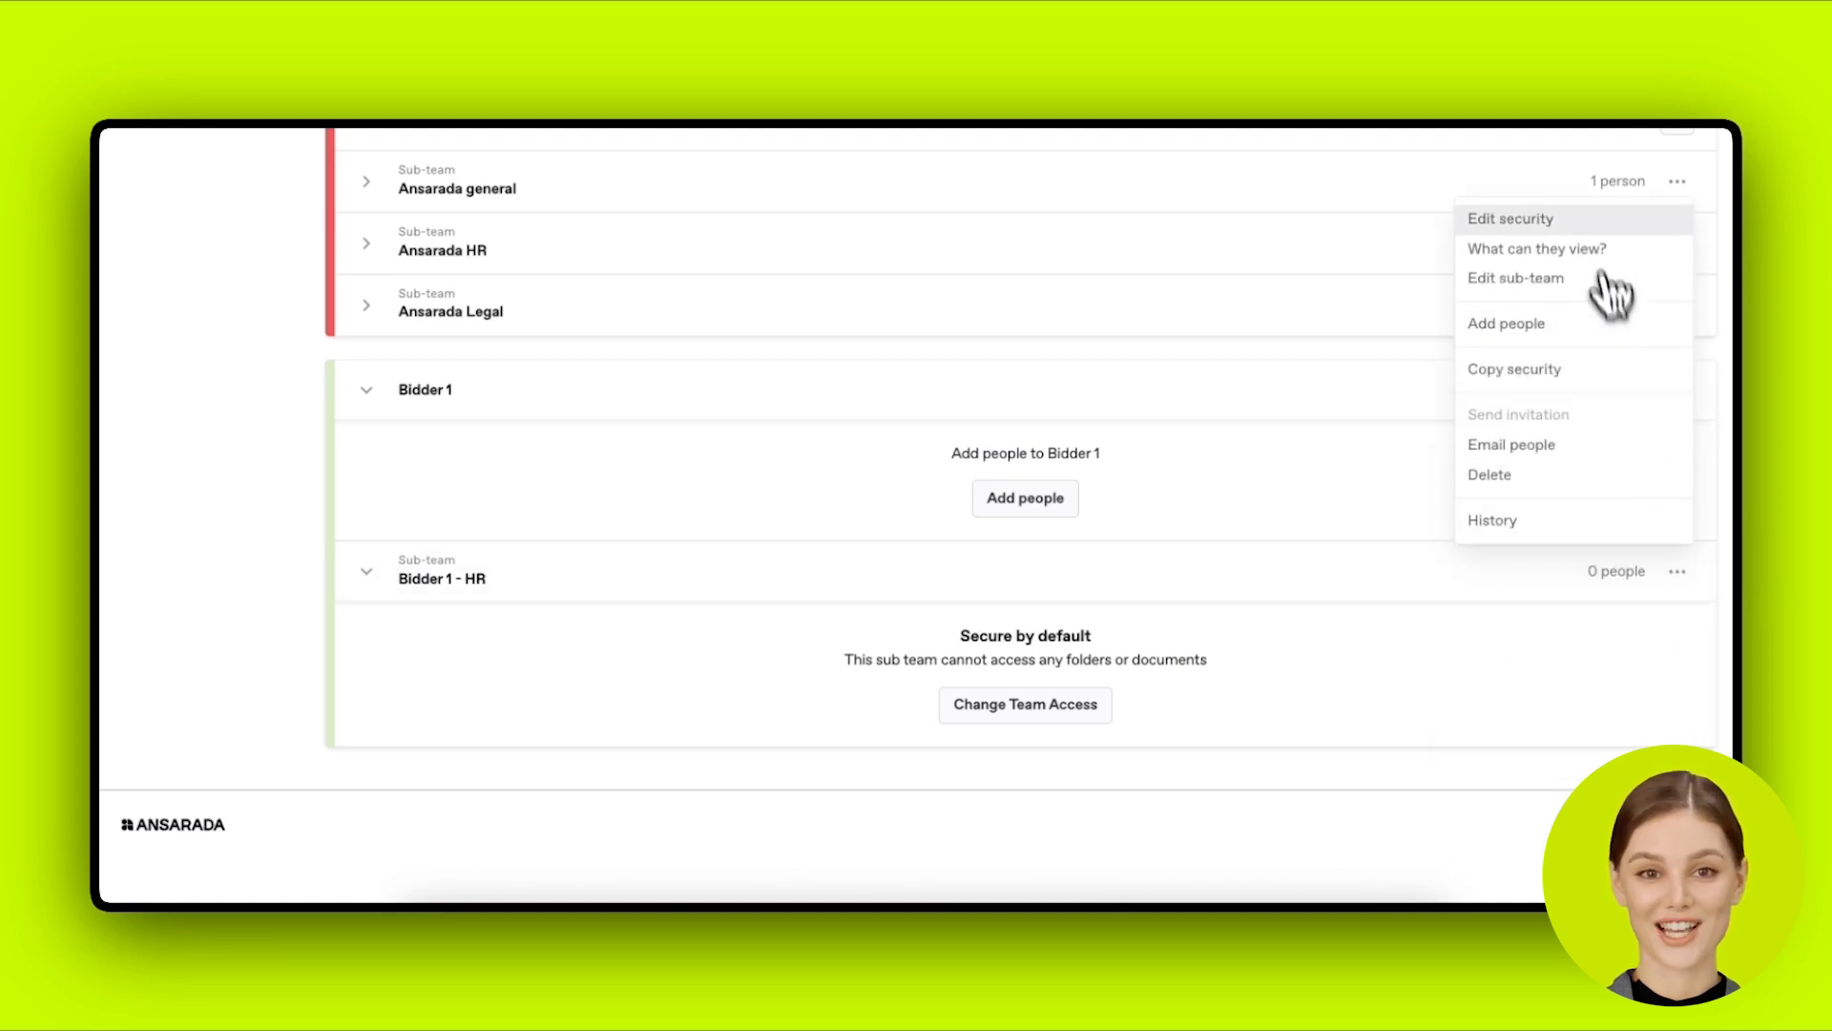
left_click(1588, 219)
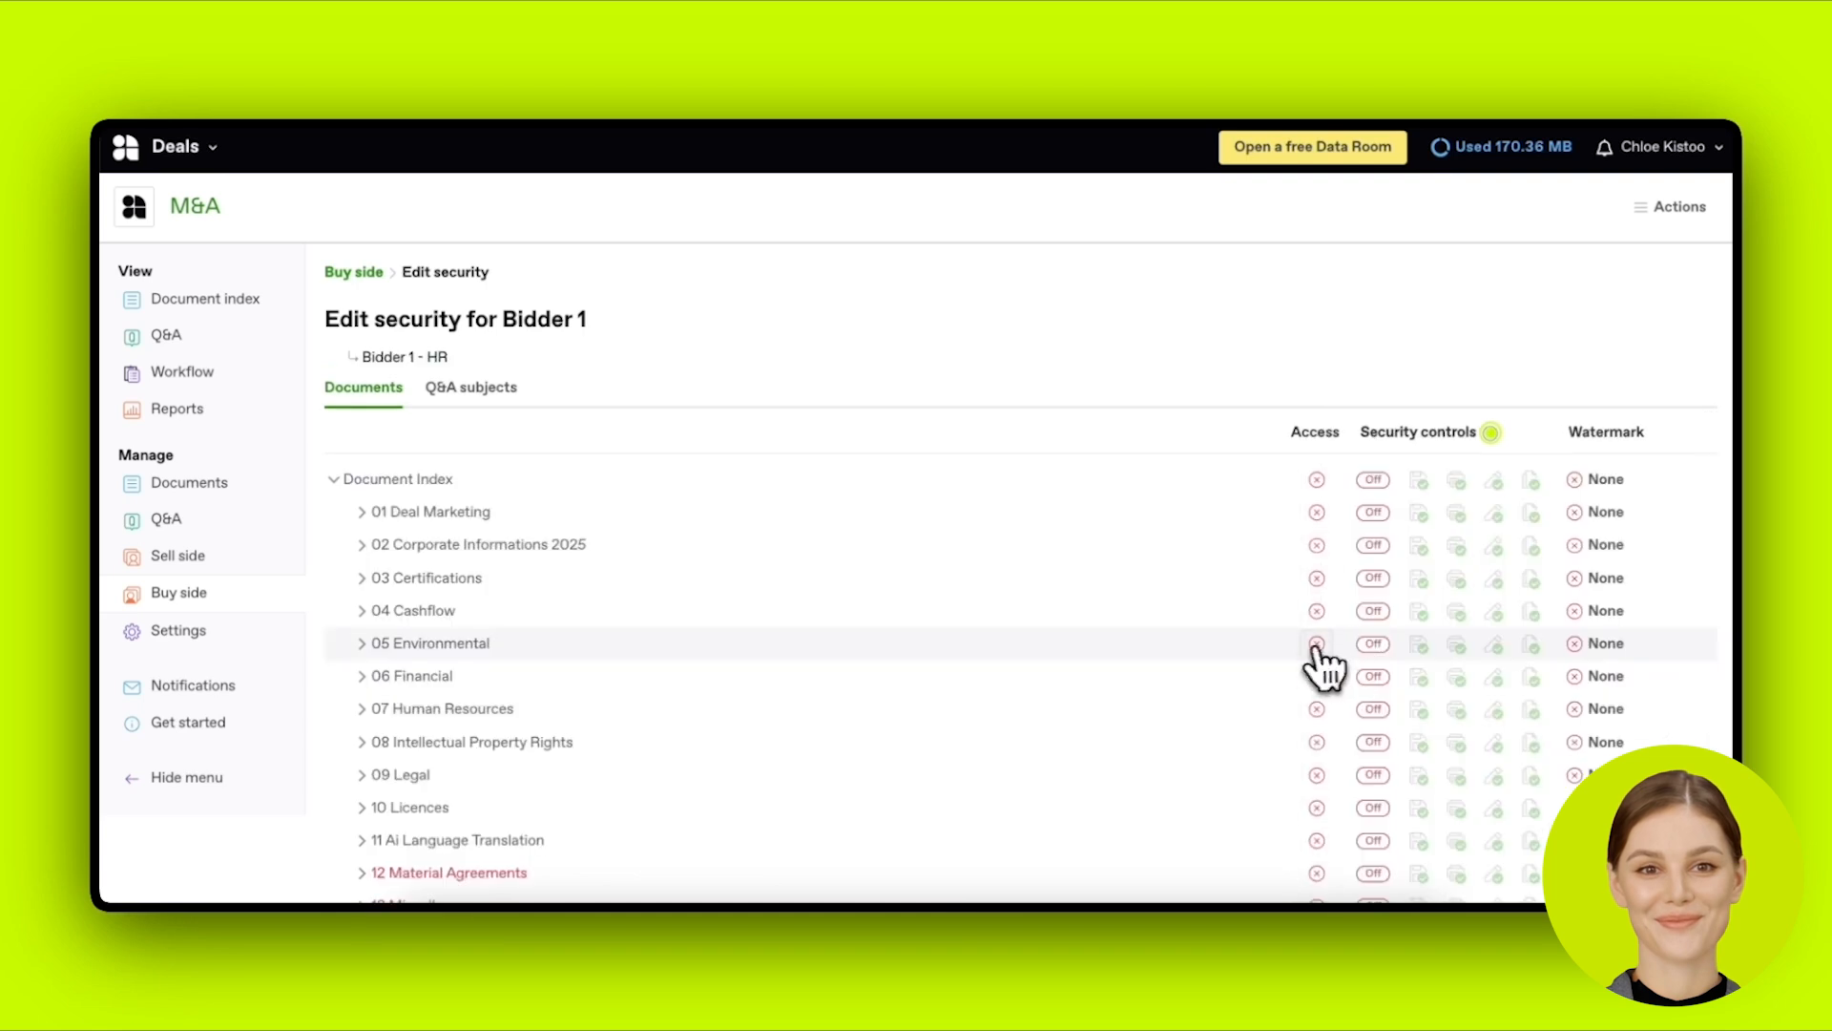
scroll(1302, 663, "down", 1)
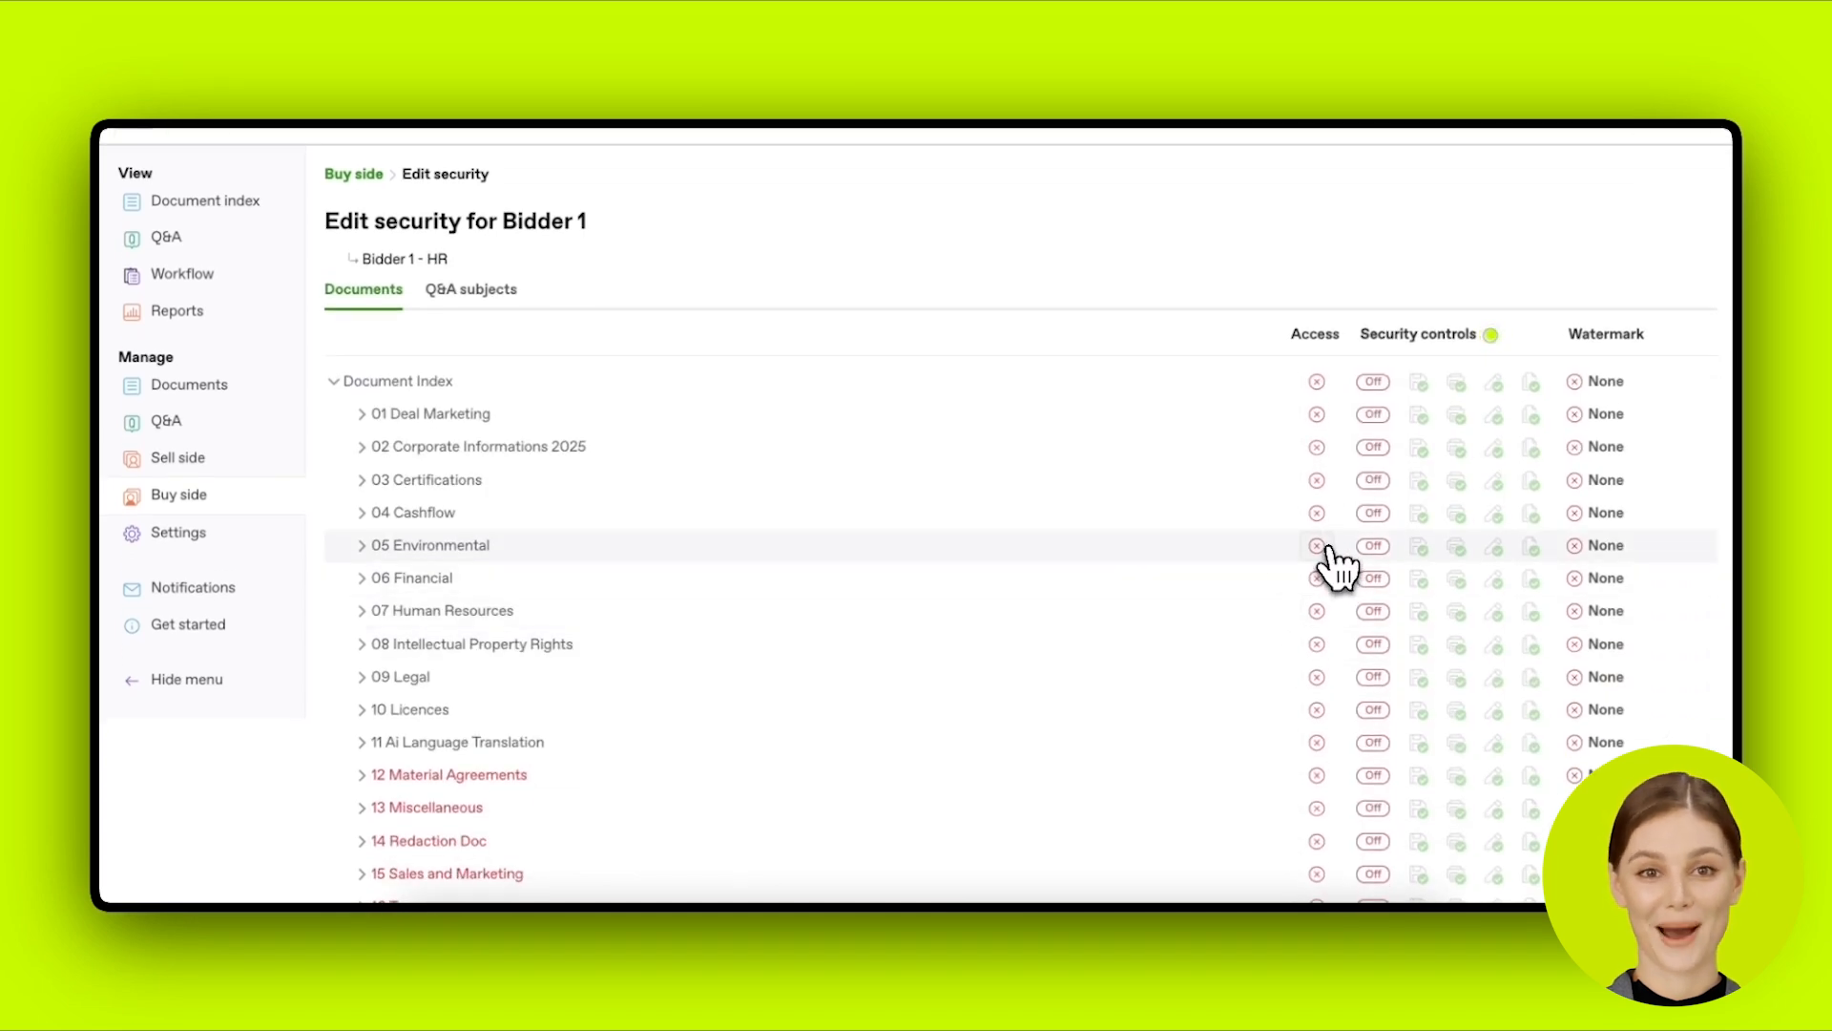
Step: Grant access to 07 Human Resources with printing and copying blocked and a Confidential watermark, and save
left_click(1317, 611)
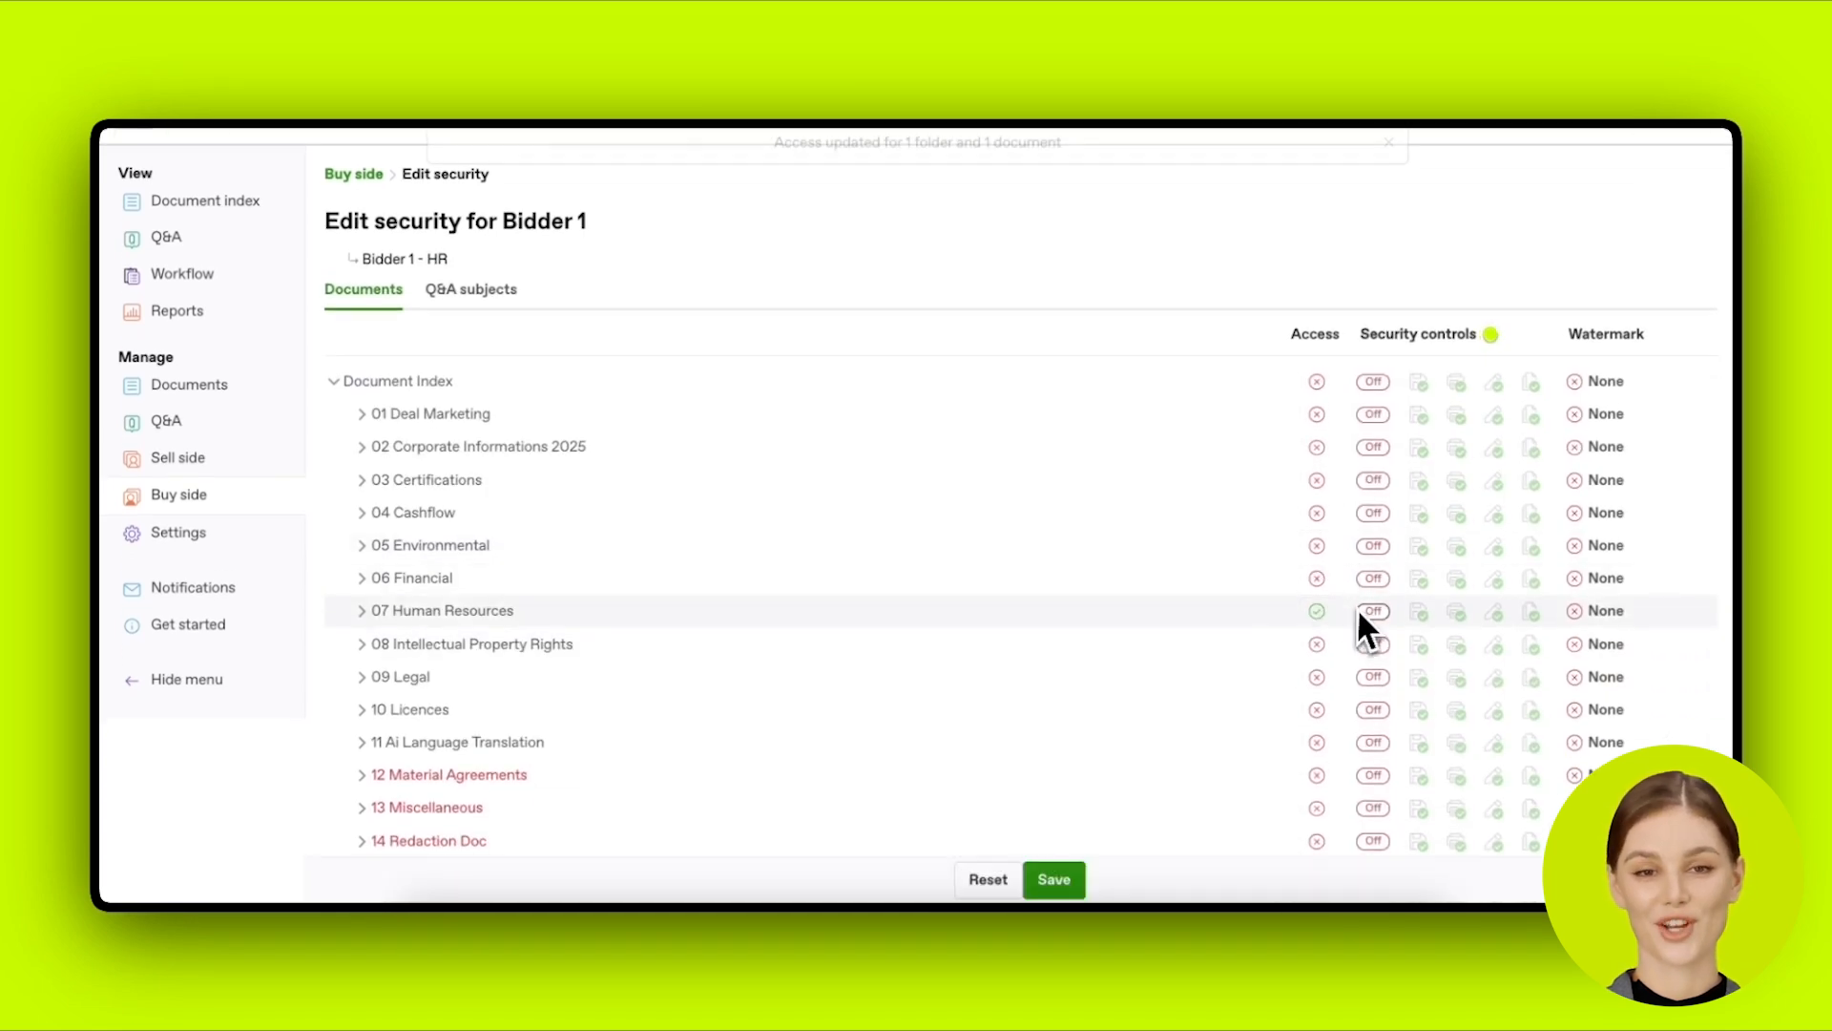
left_click(1456, 613)
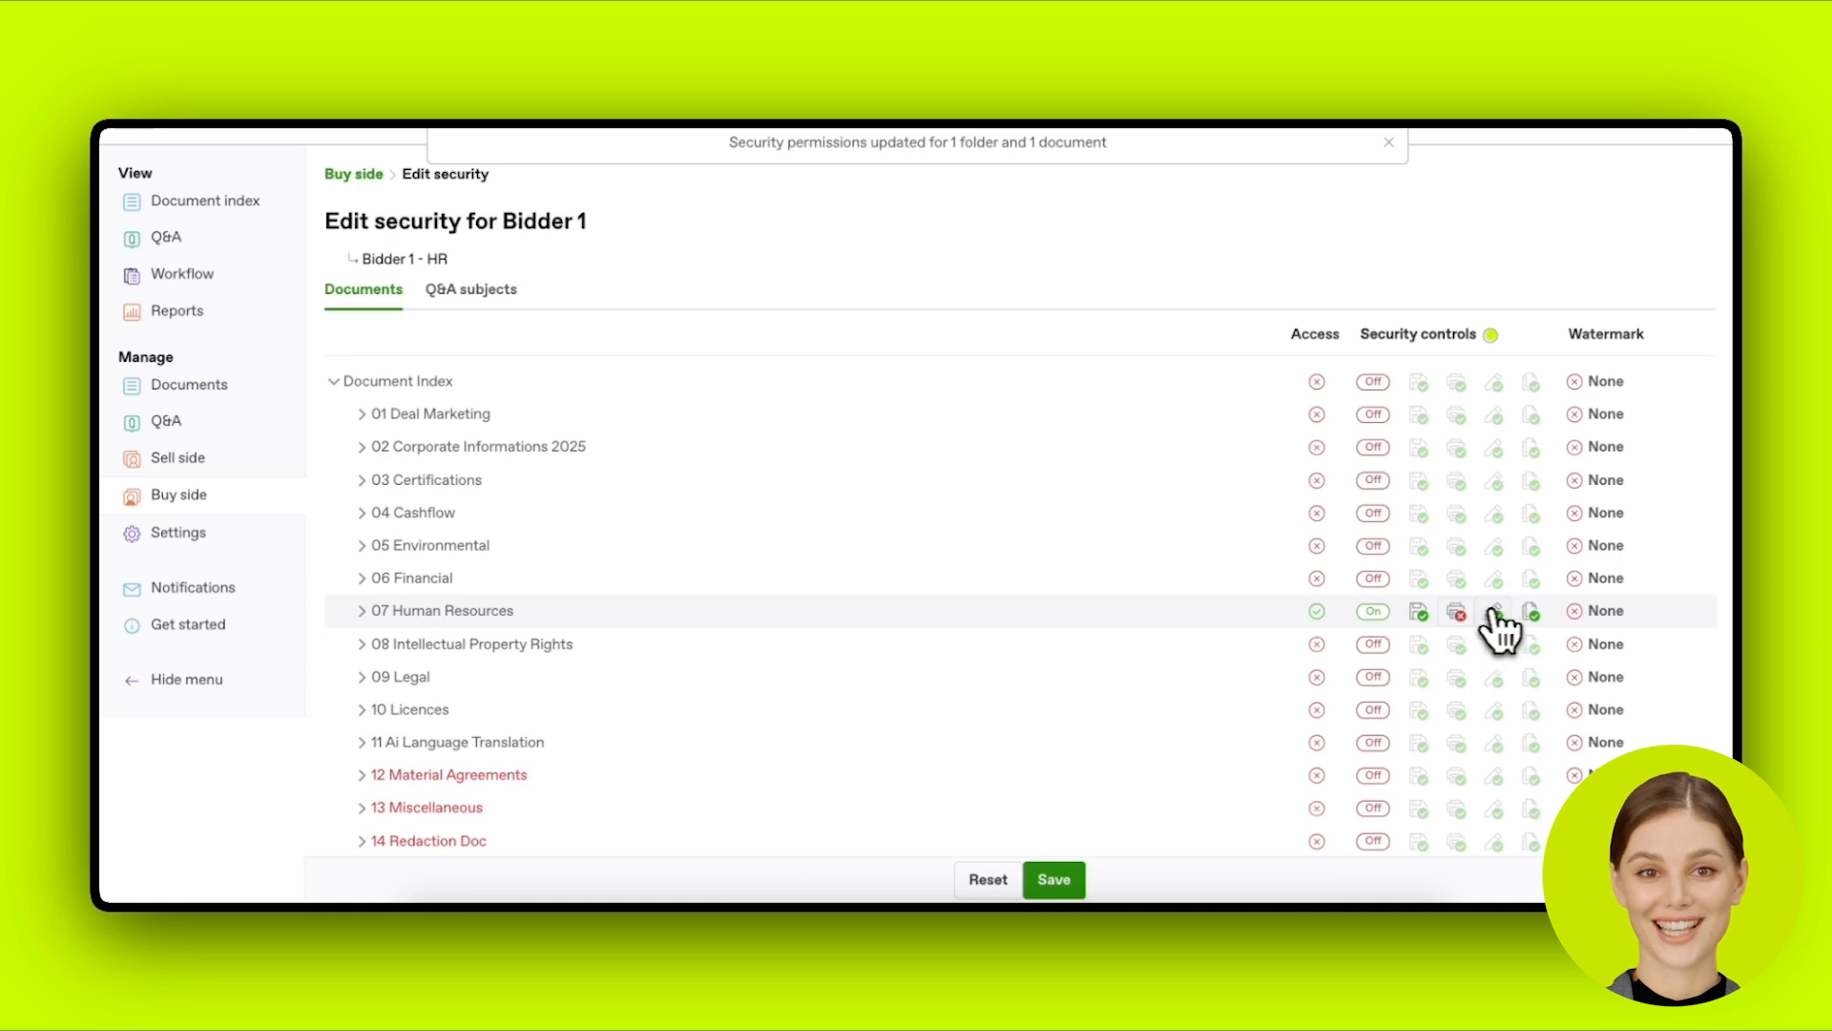
left_click(1531, 613)
left_click(1603, 615)
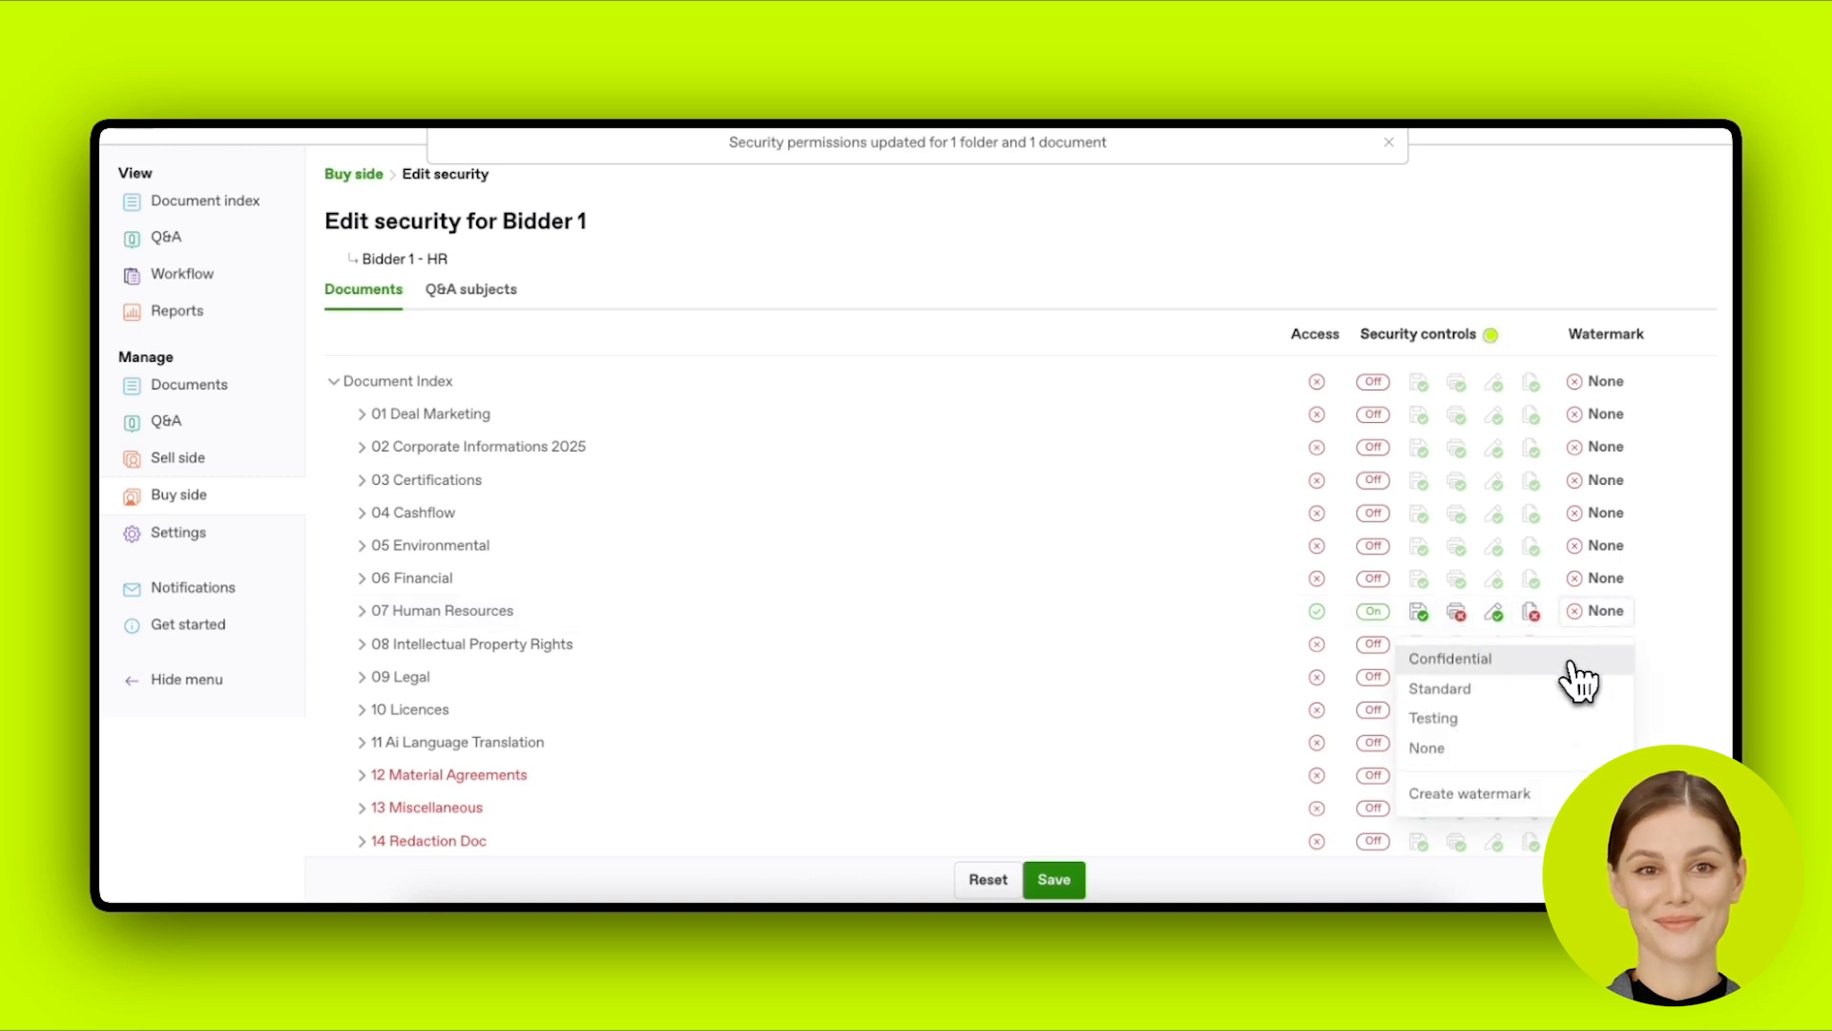
left_click(1570, 658)
scroll(1173, 703, "down", 3)
left_click(1055, 768)
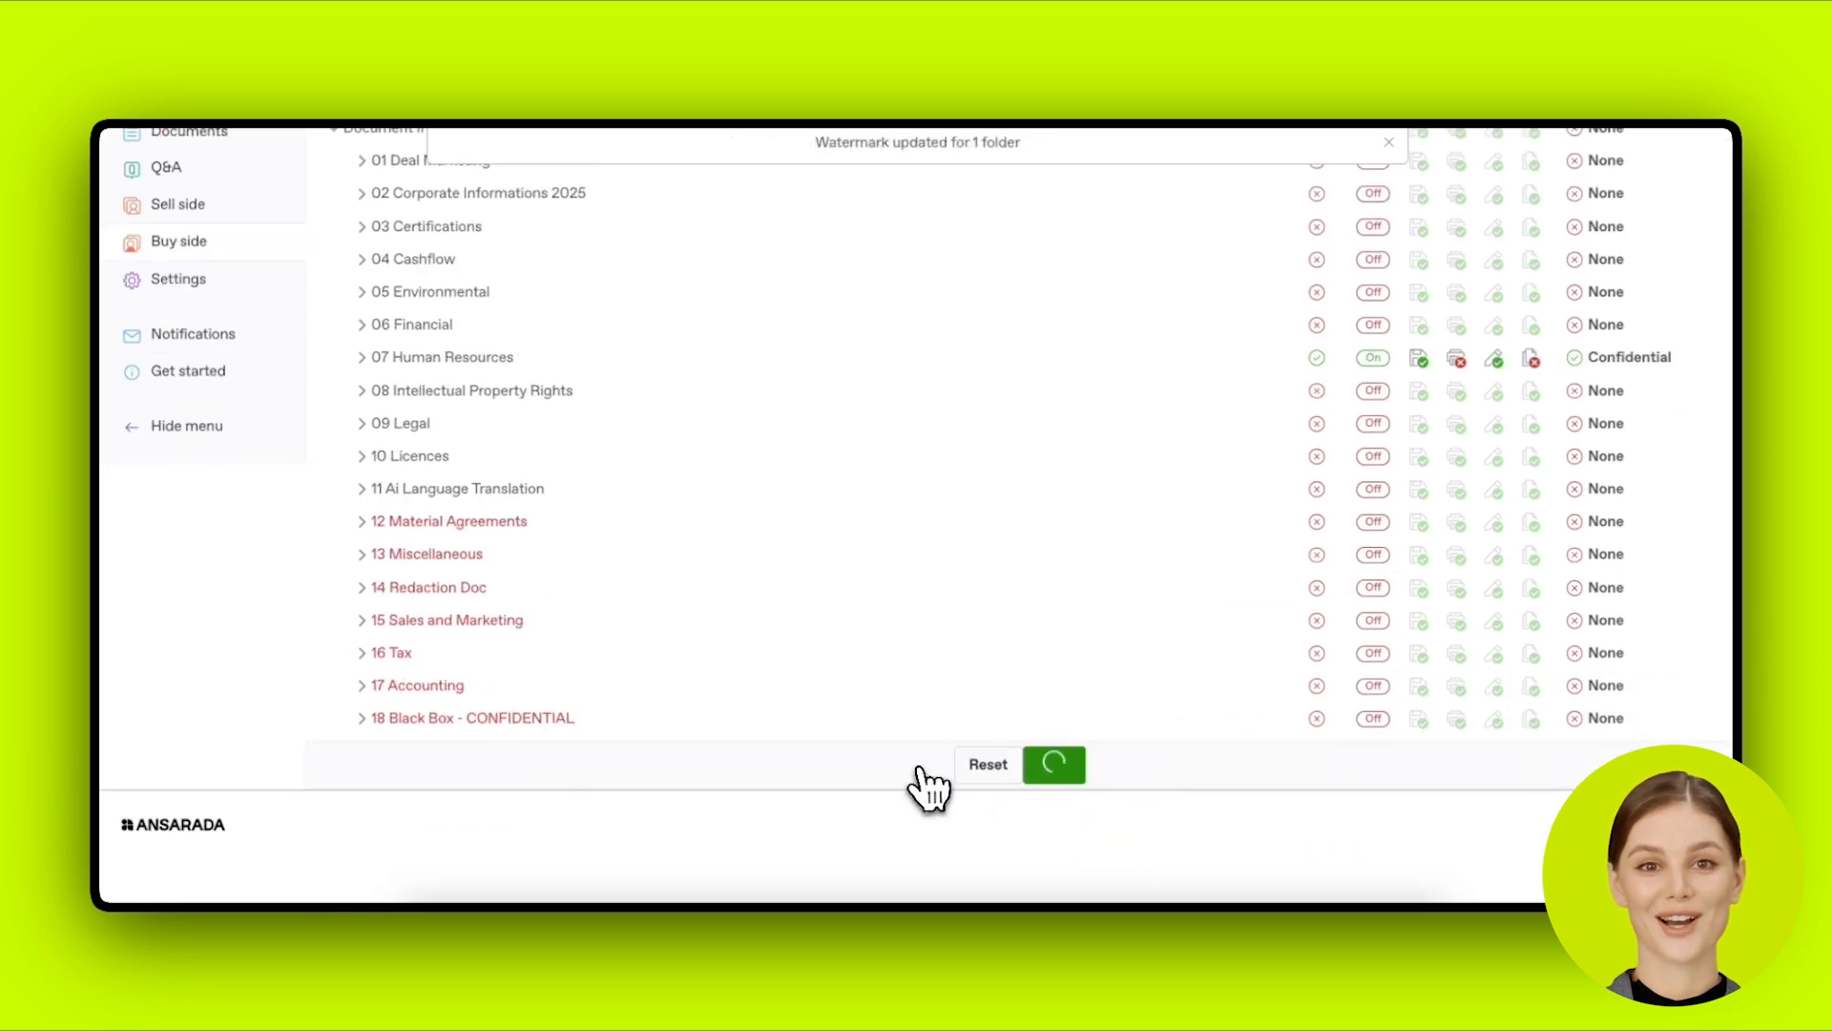
Step: Return to the Buy side teams list and scroll through it
left_click(253, 244)
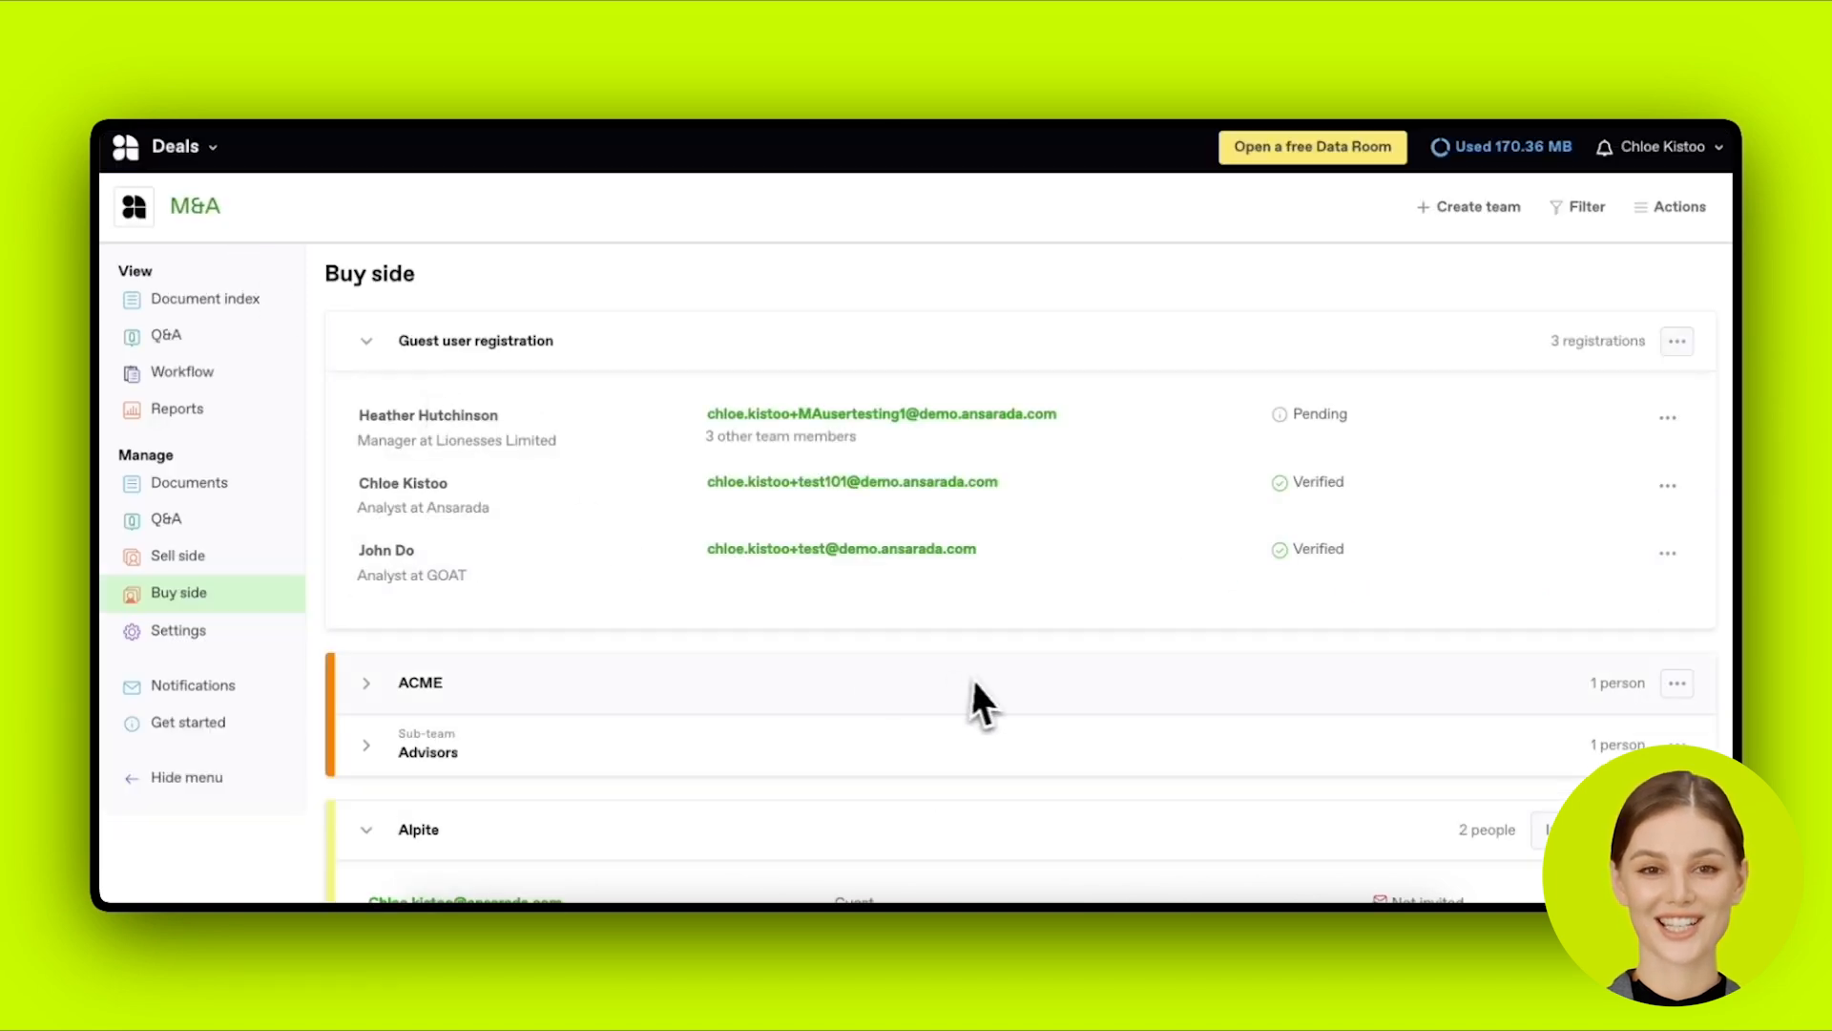
scroll(989, 658, "down", 10)
scroll(1262, 749, "down", 1)
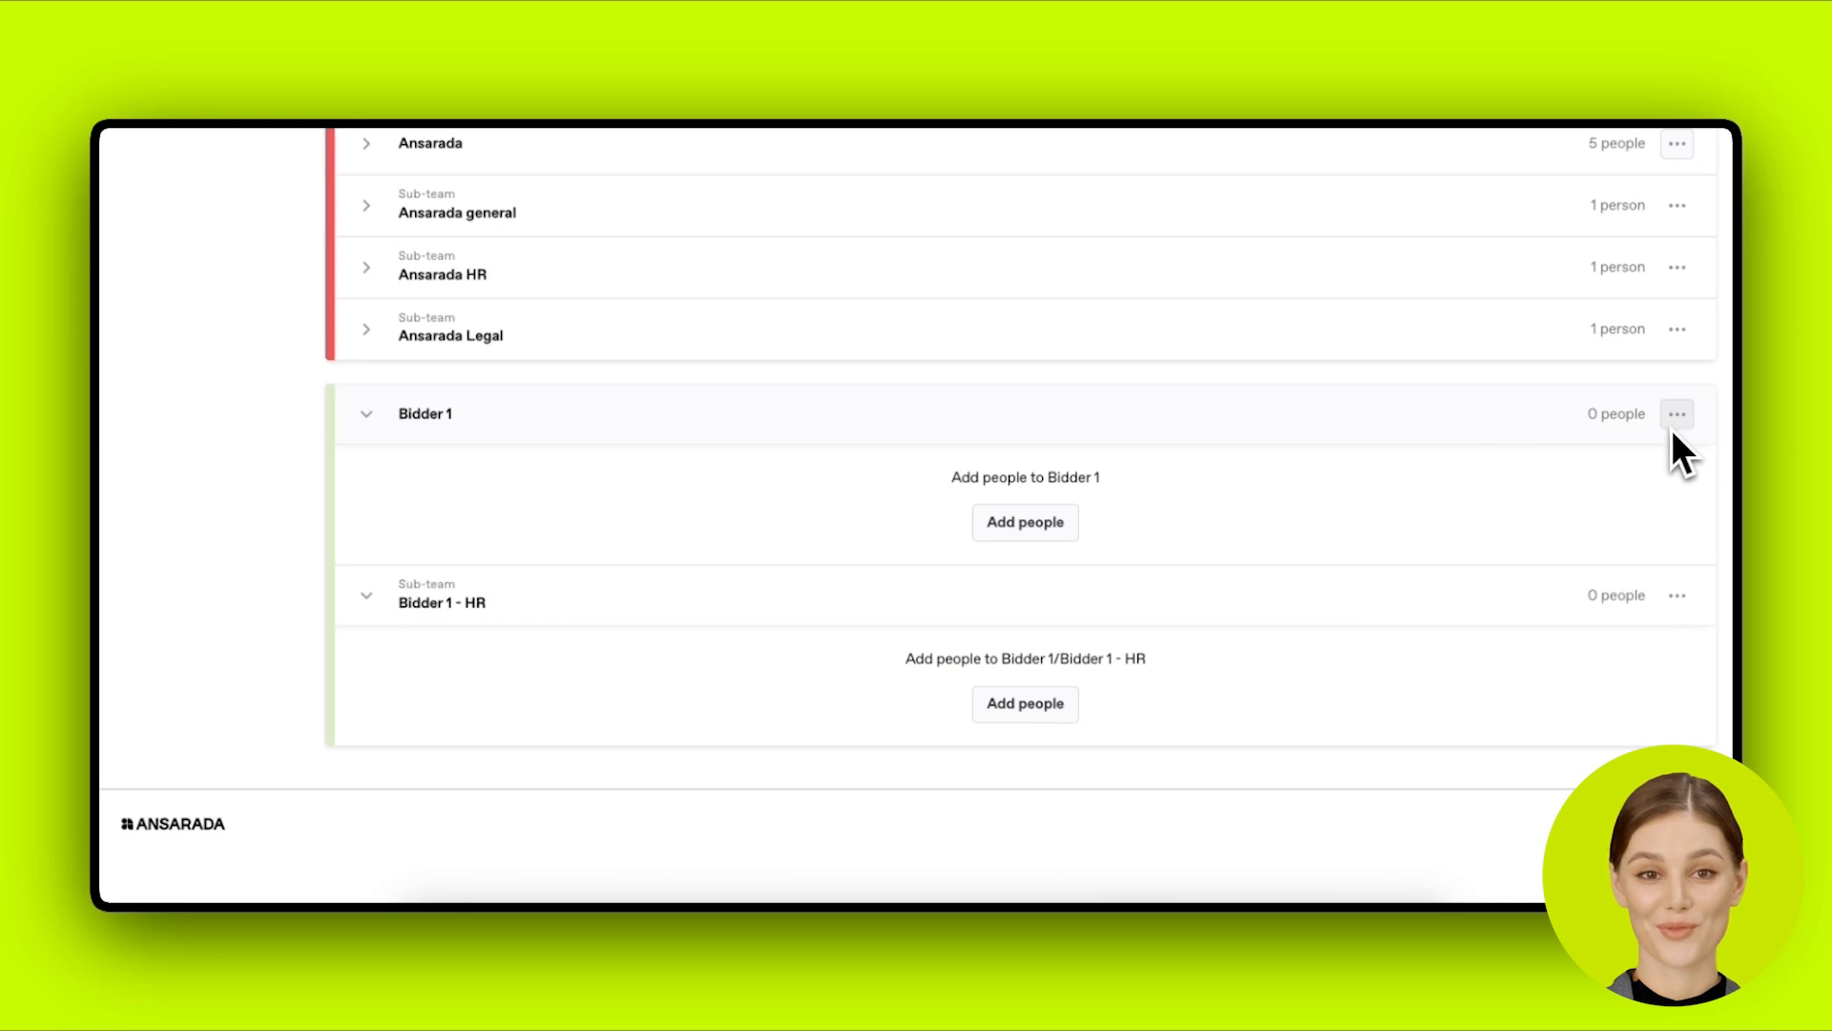
Step: Review the Bidder 1 team's available actions, close the menu, and scroll back to the top
left_click(1676, 414)
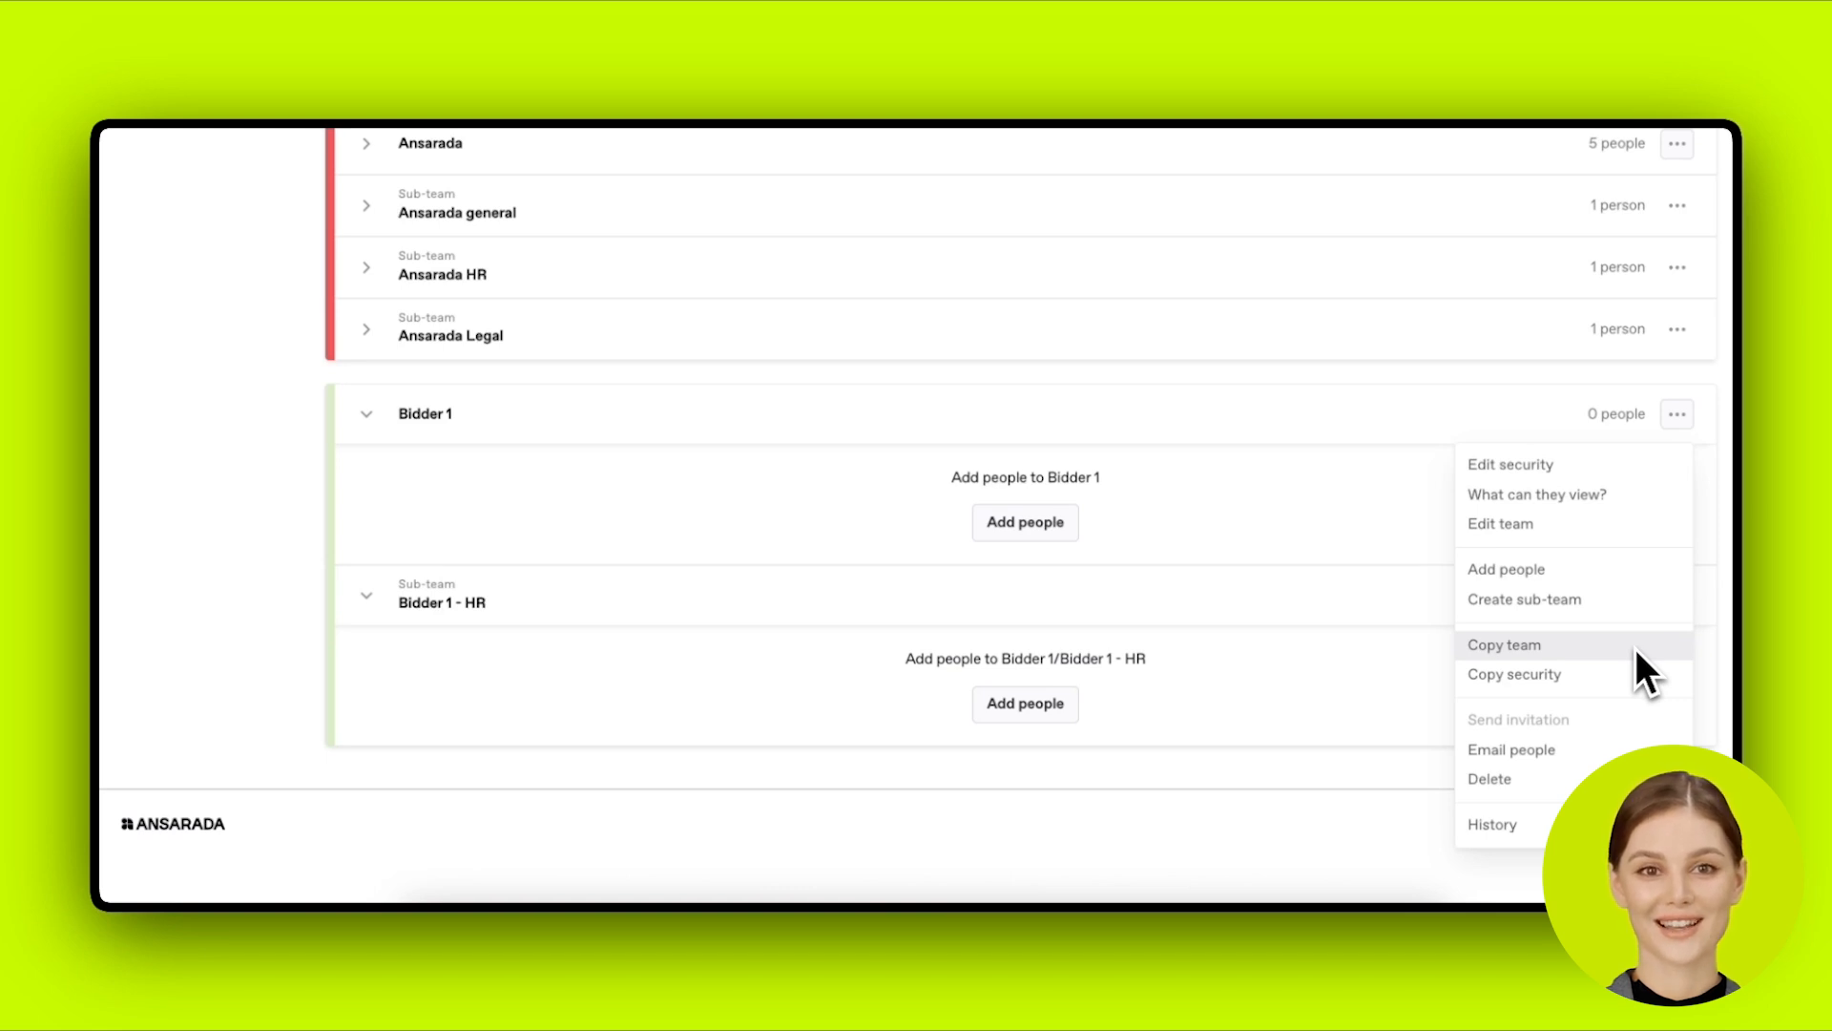
left_click(1388, 645)
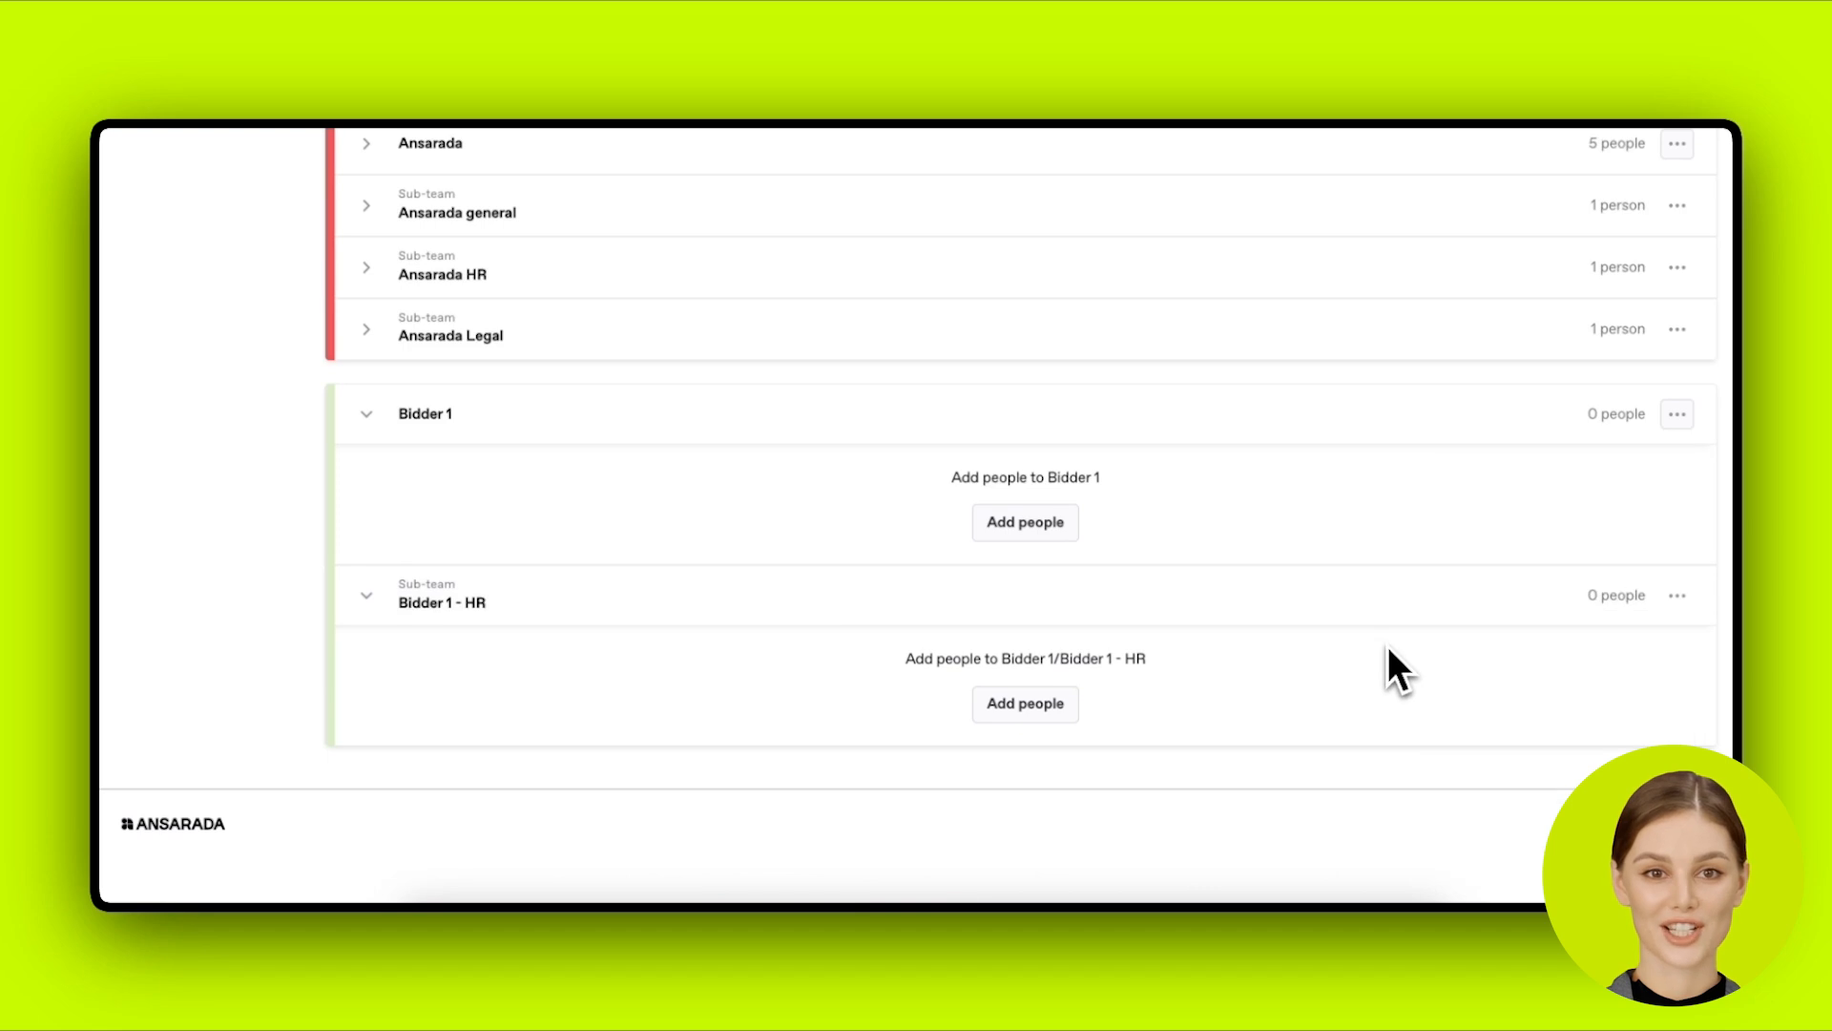
scroll(1388, 646, "up", 4)
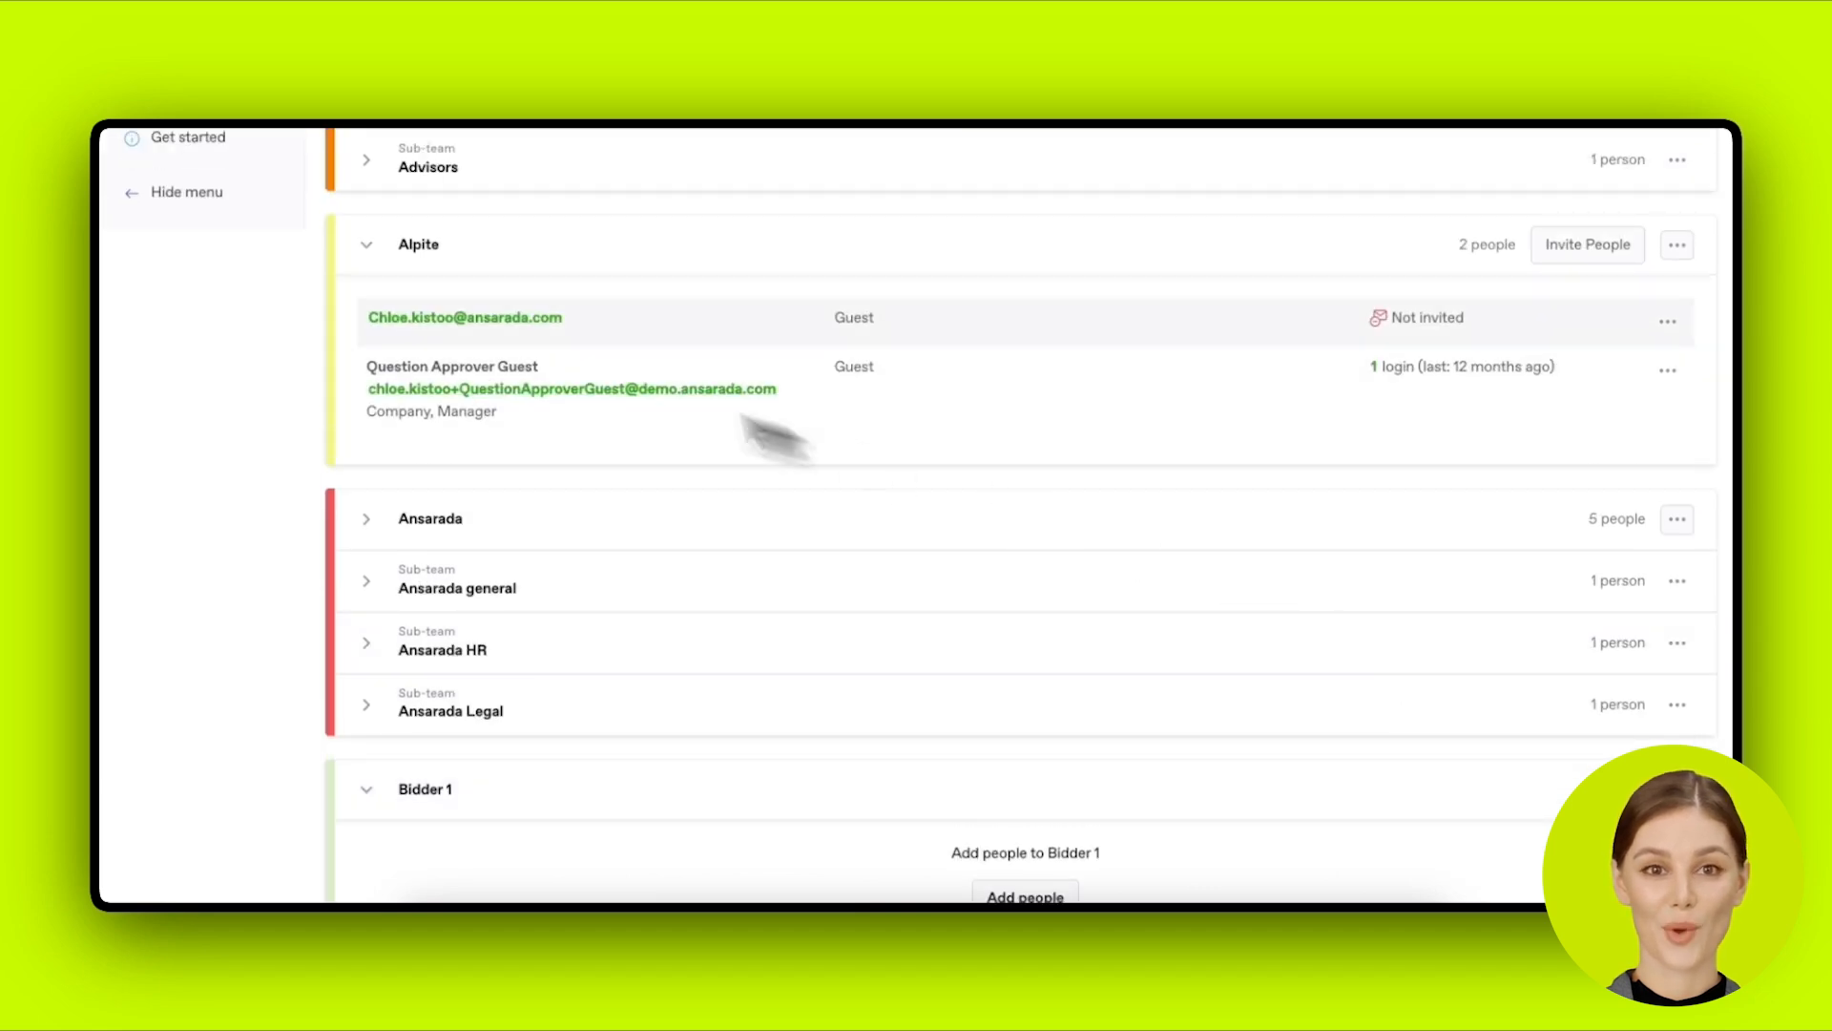
scroll(757, 429, "up", 6)
Step: Open the Document security report from the data room Reports
left_click(207, 414)
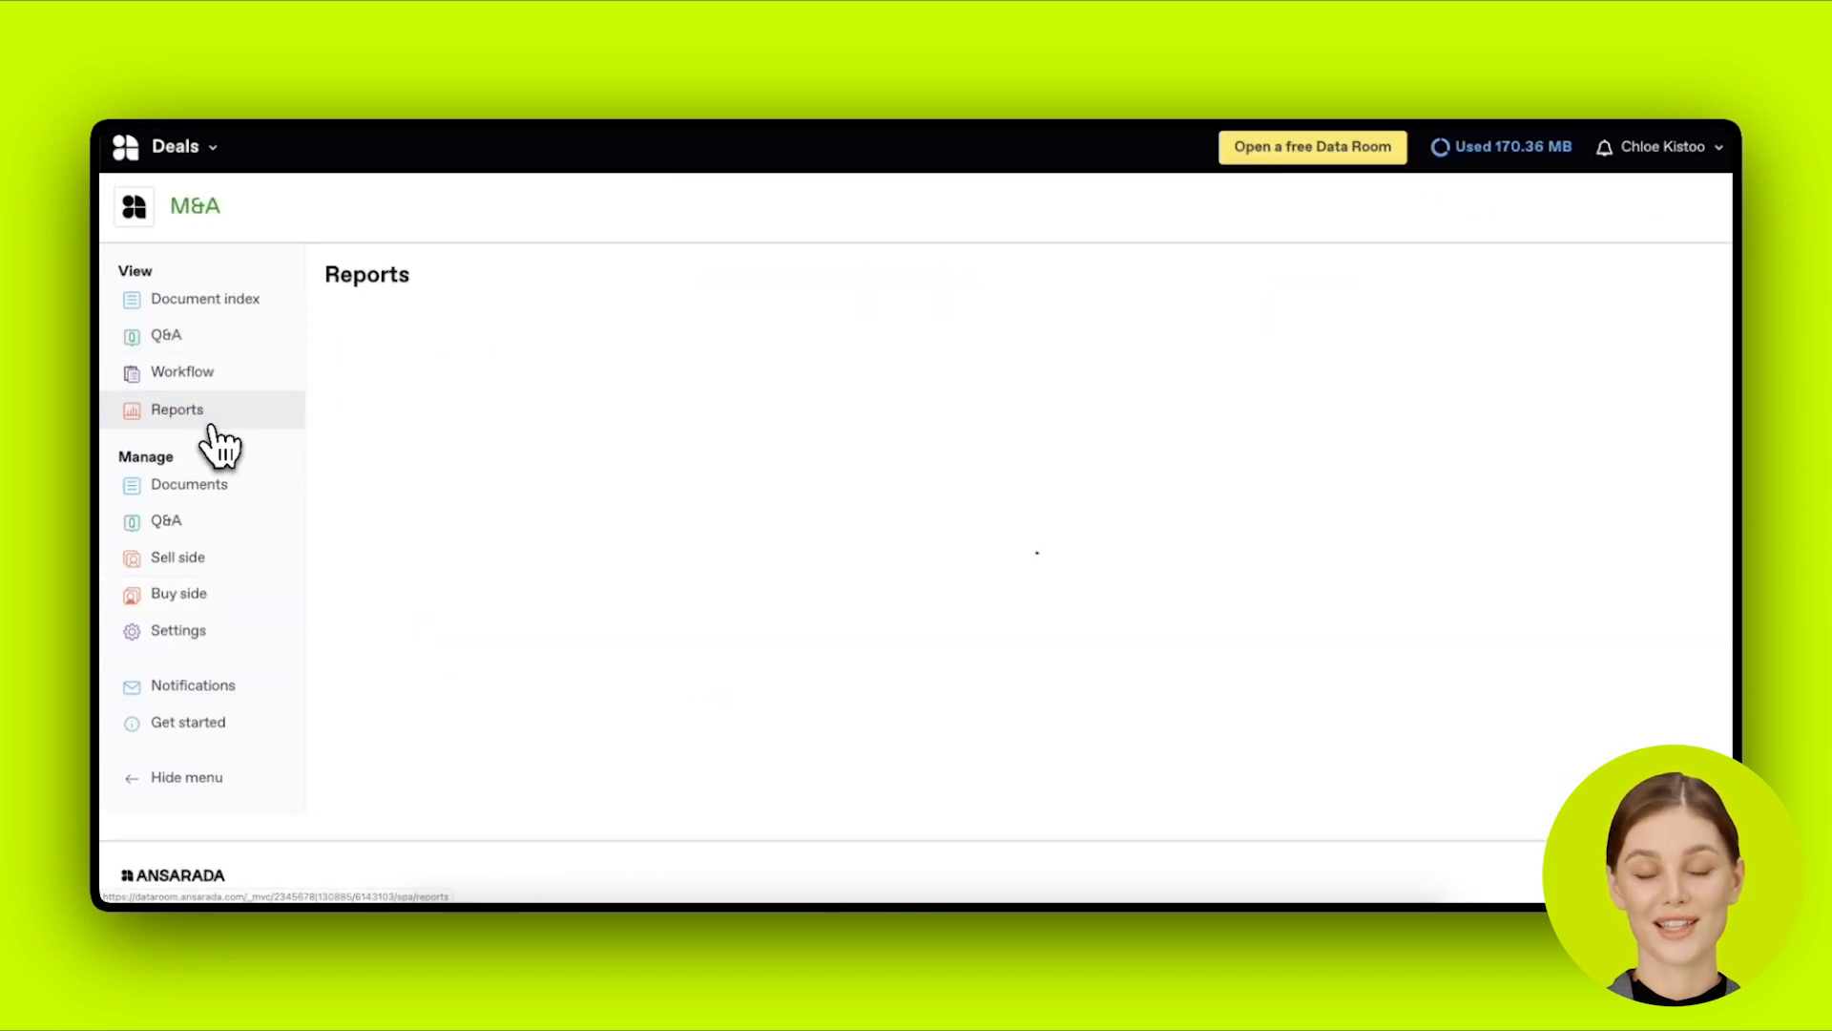
scroll(582, 535, "down", 4)
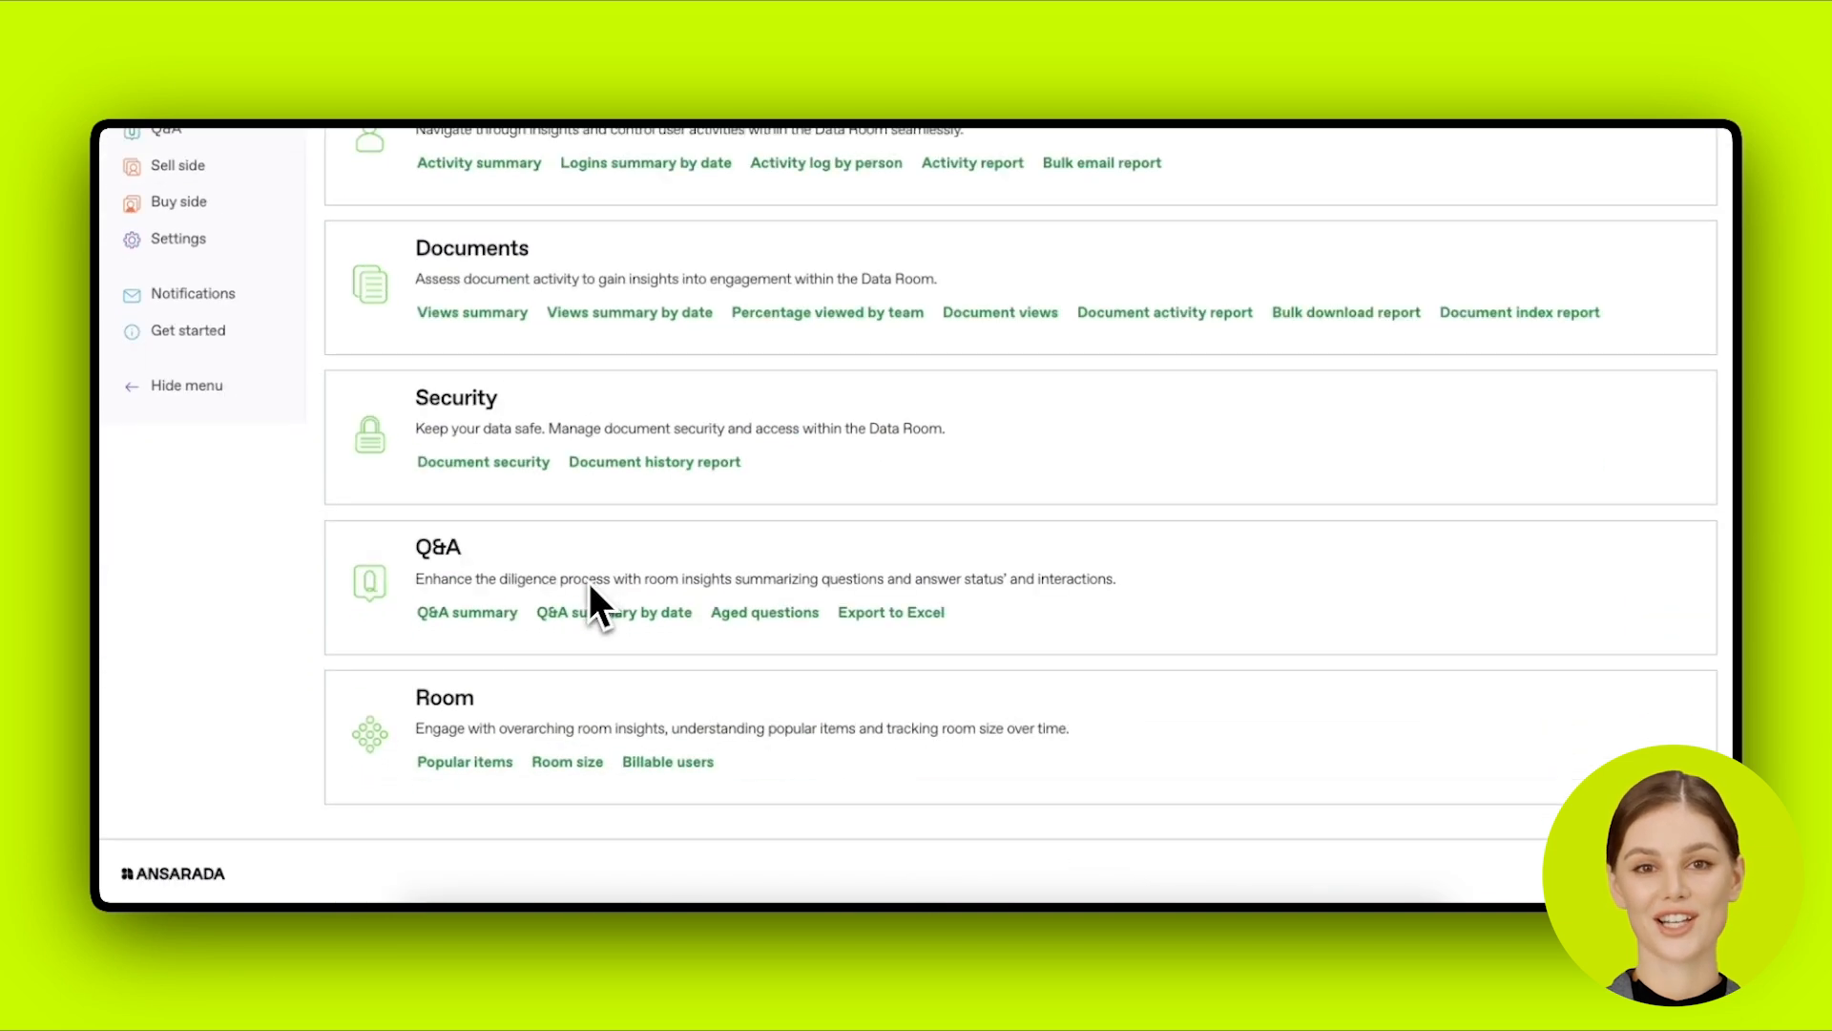
left_click(491, 462)
Step: Set the report's Teams to All teams and download M&A_Document_security_report.xlsx
left_click(868, 488)
left_click(862, 382)
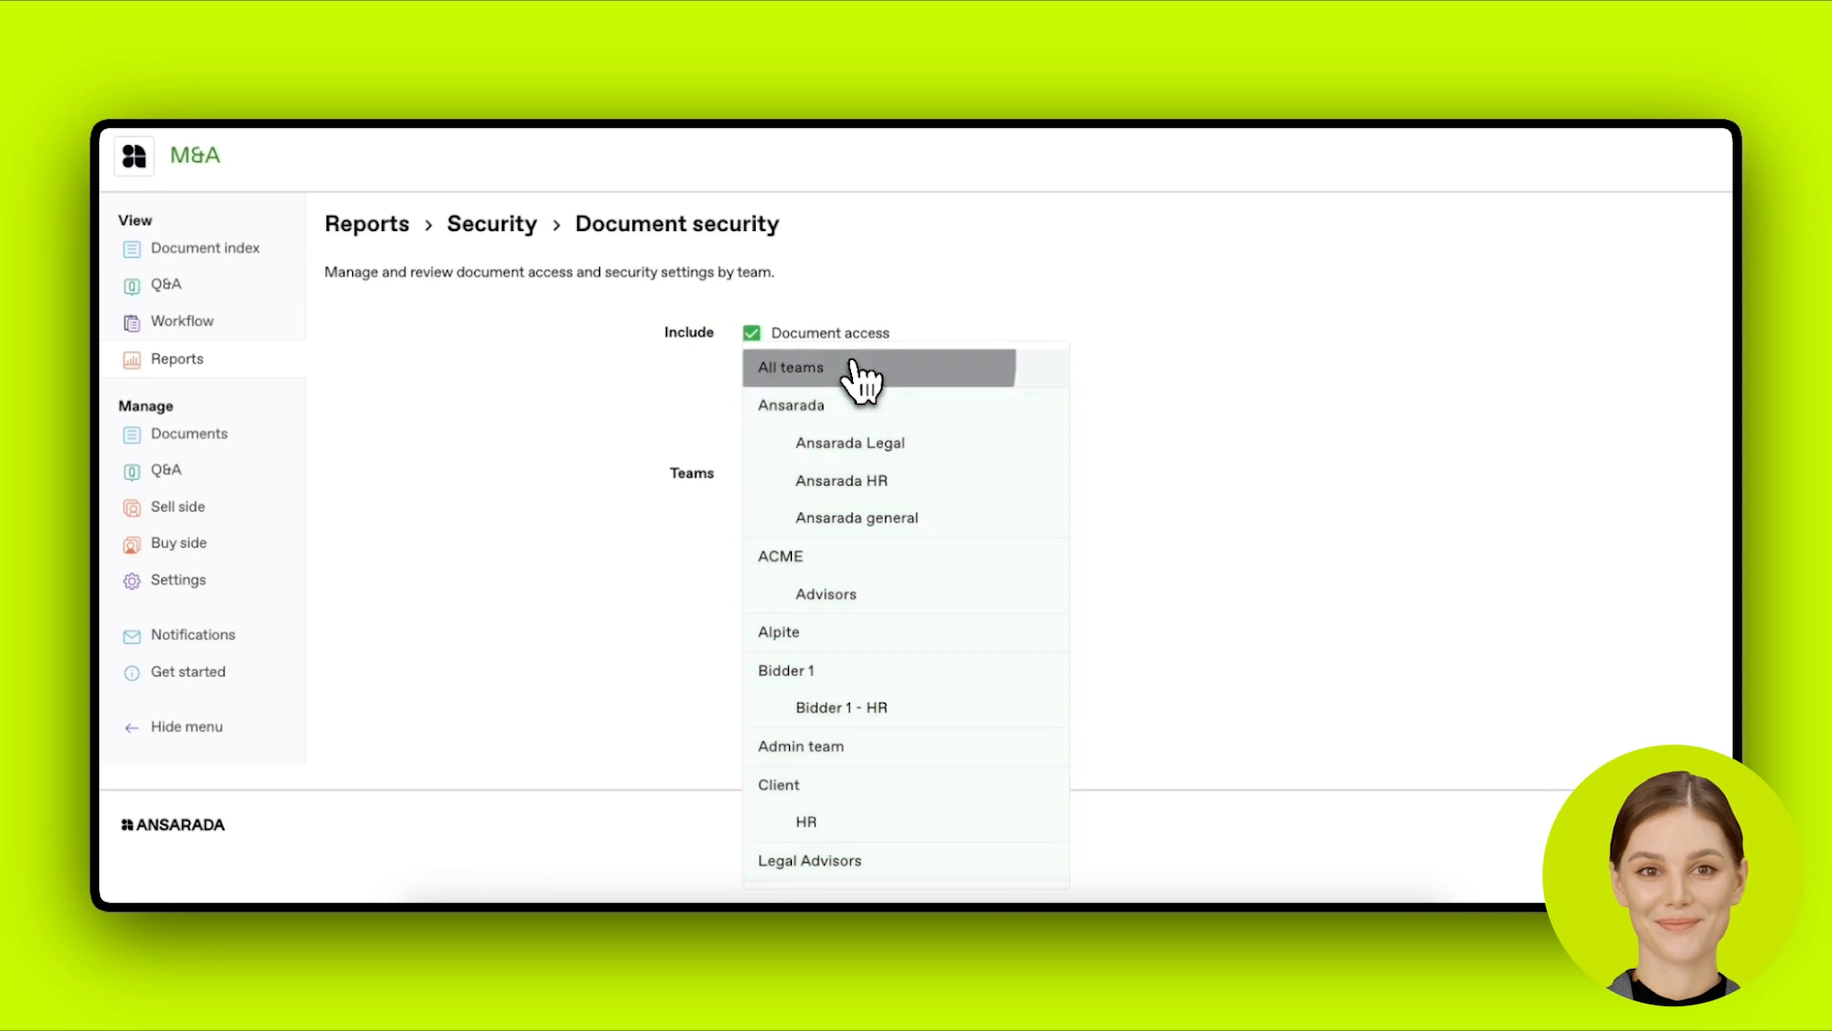
left_click(1170, 558)
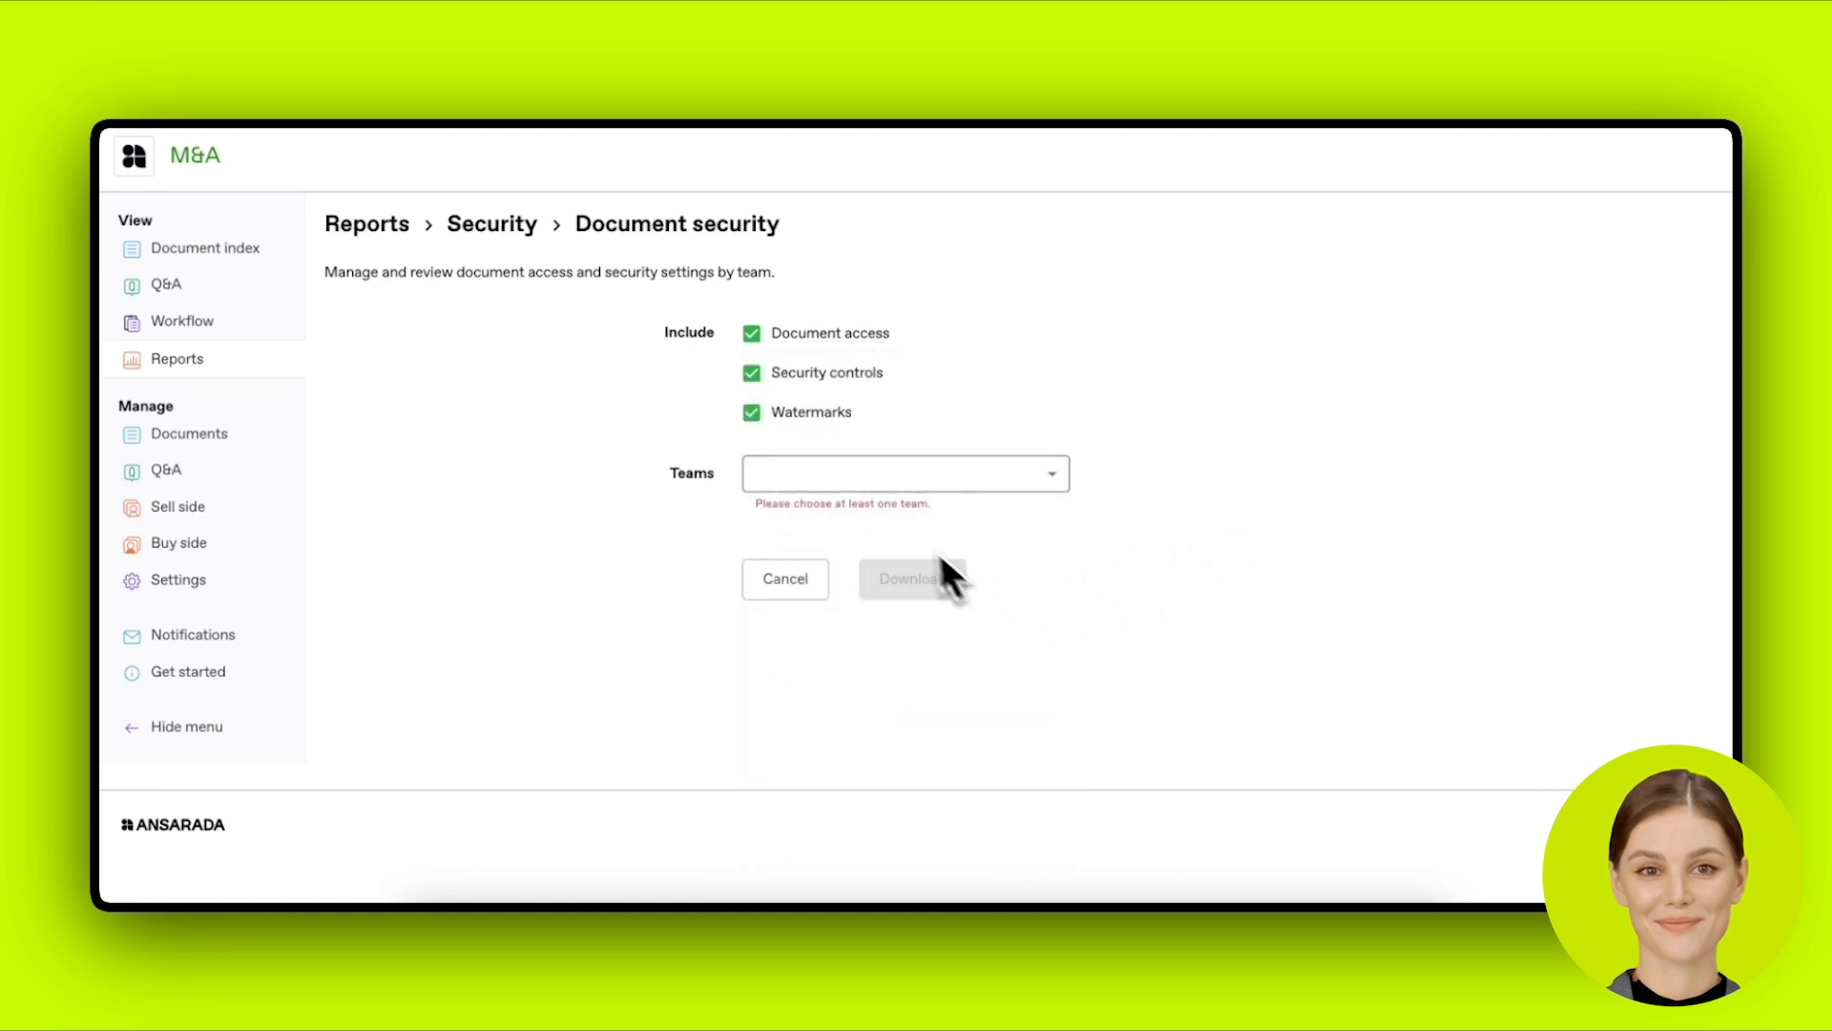
left_click(887, 477)
left_click(864, 372)
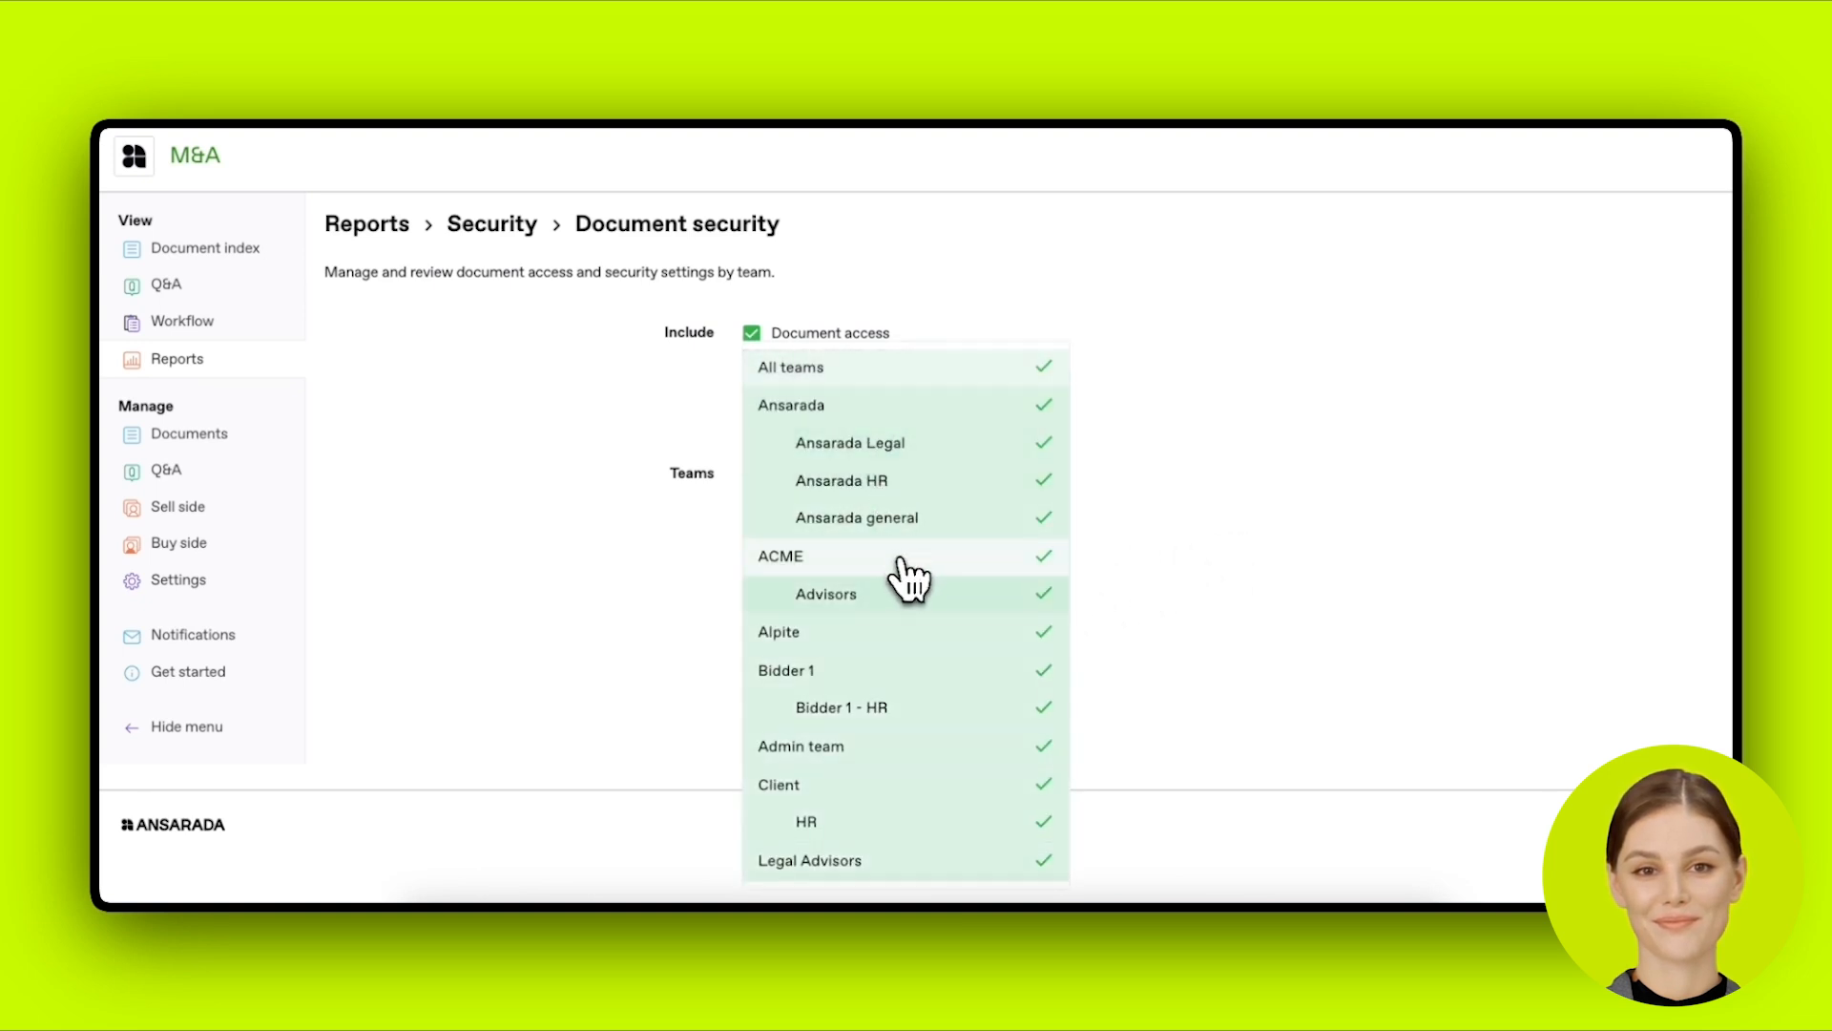
left_click(1097, 602)
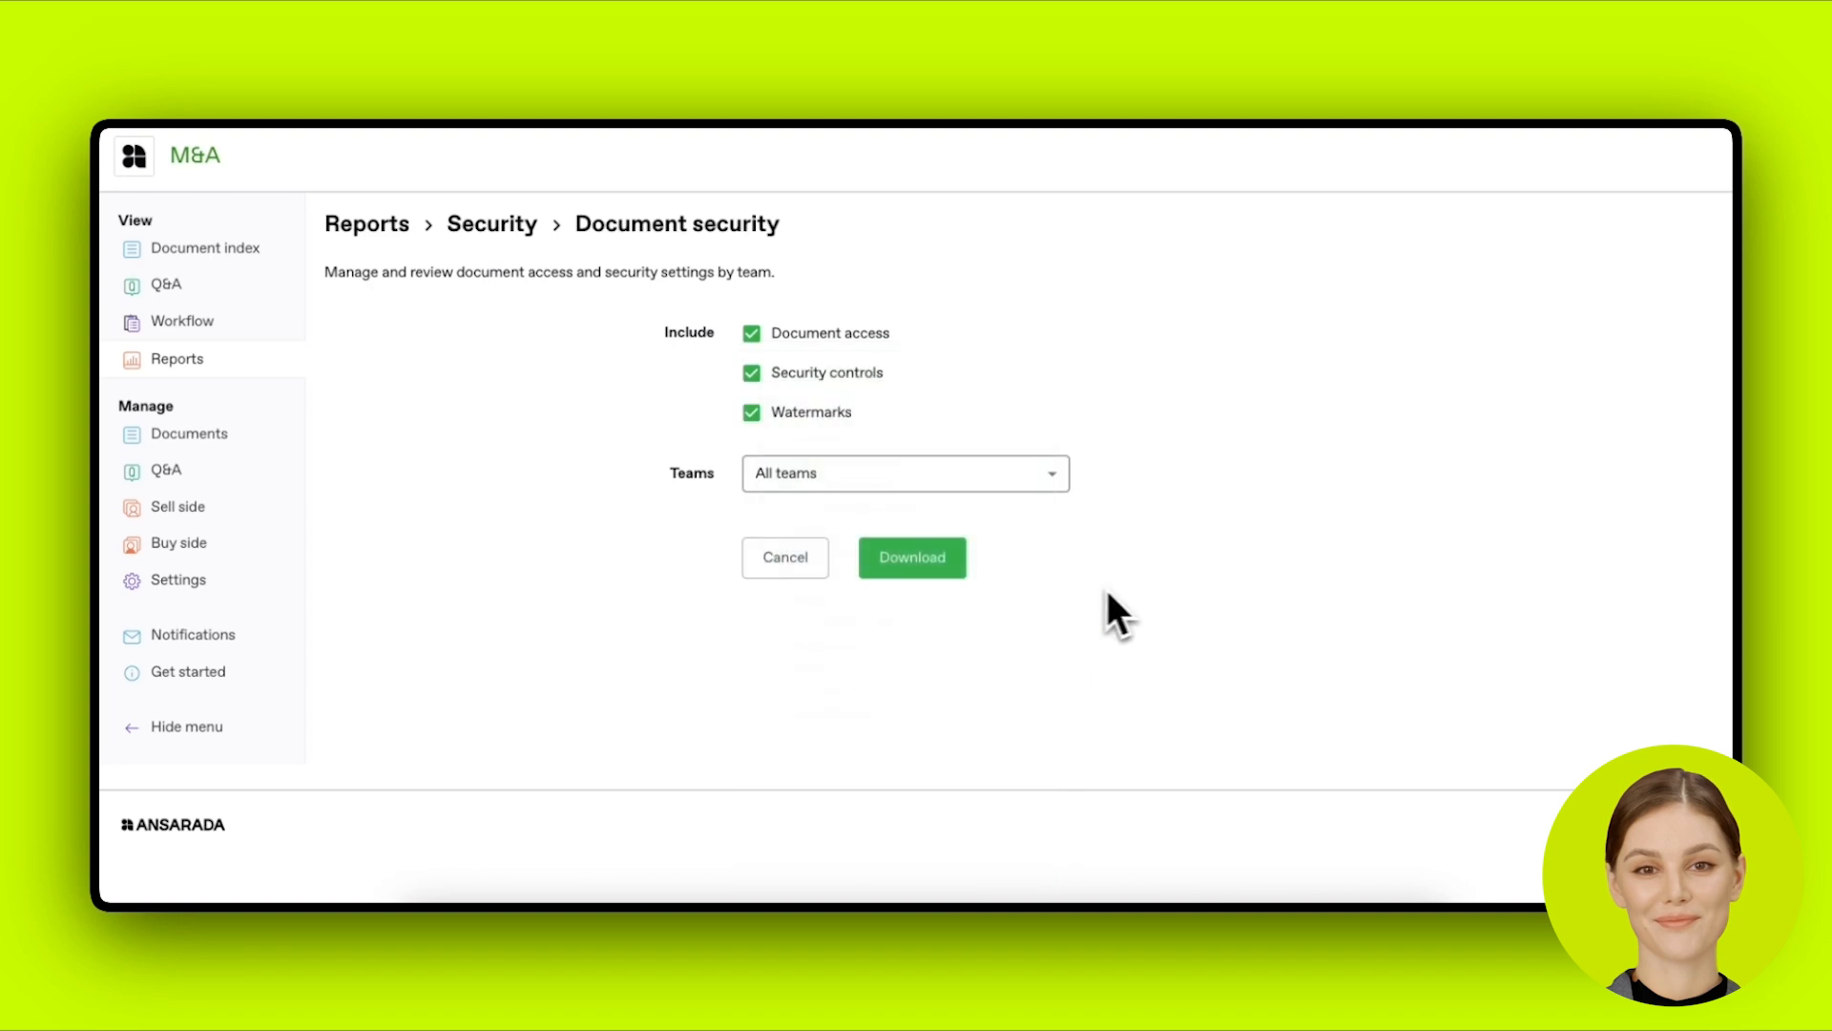
left_click(892, 563)
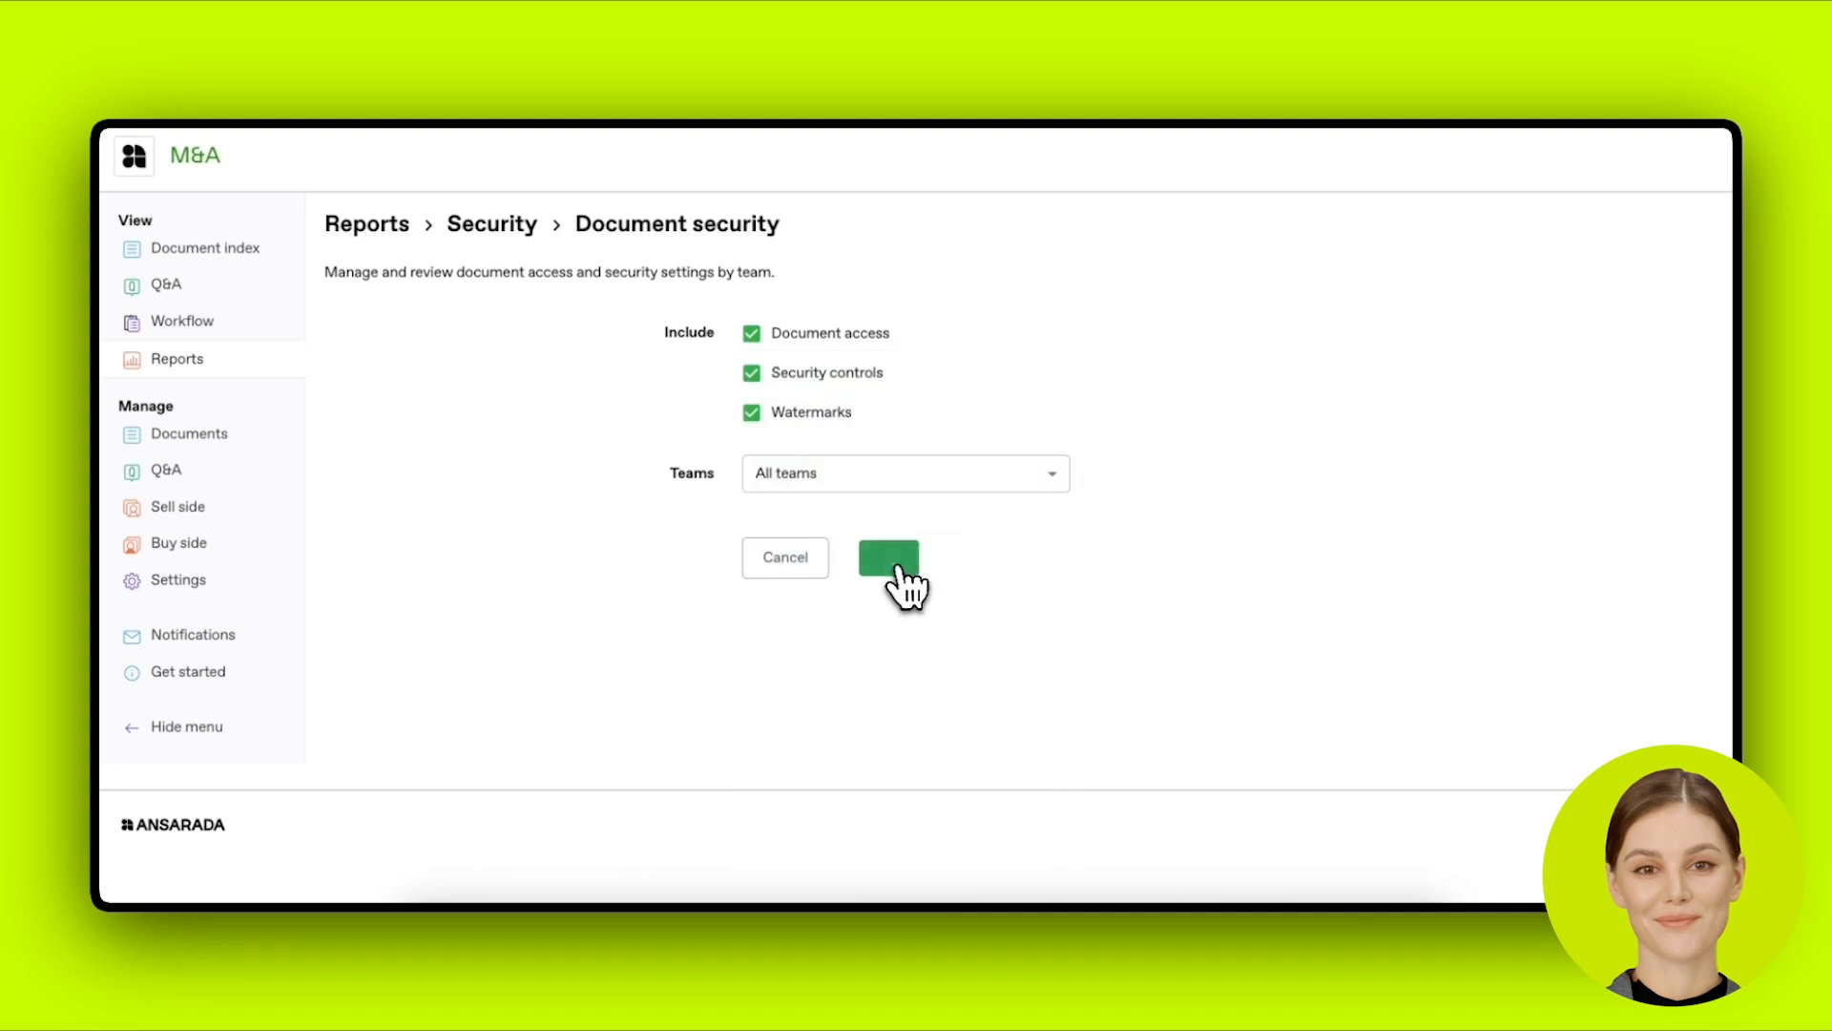
Step: Check which documents the Bidder 1 team can view, then return to the document index
left_click(222, 376)
left_click(214, 594)
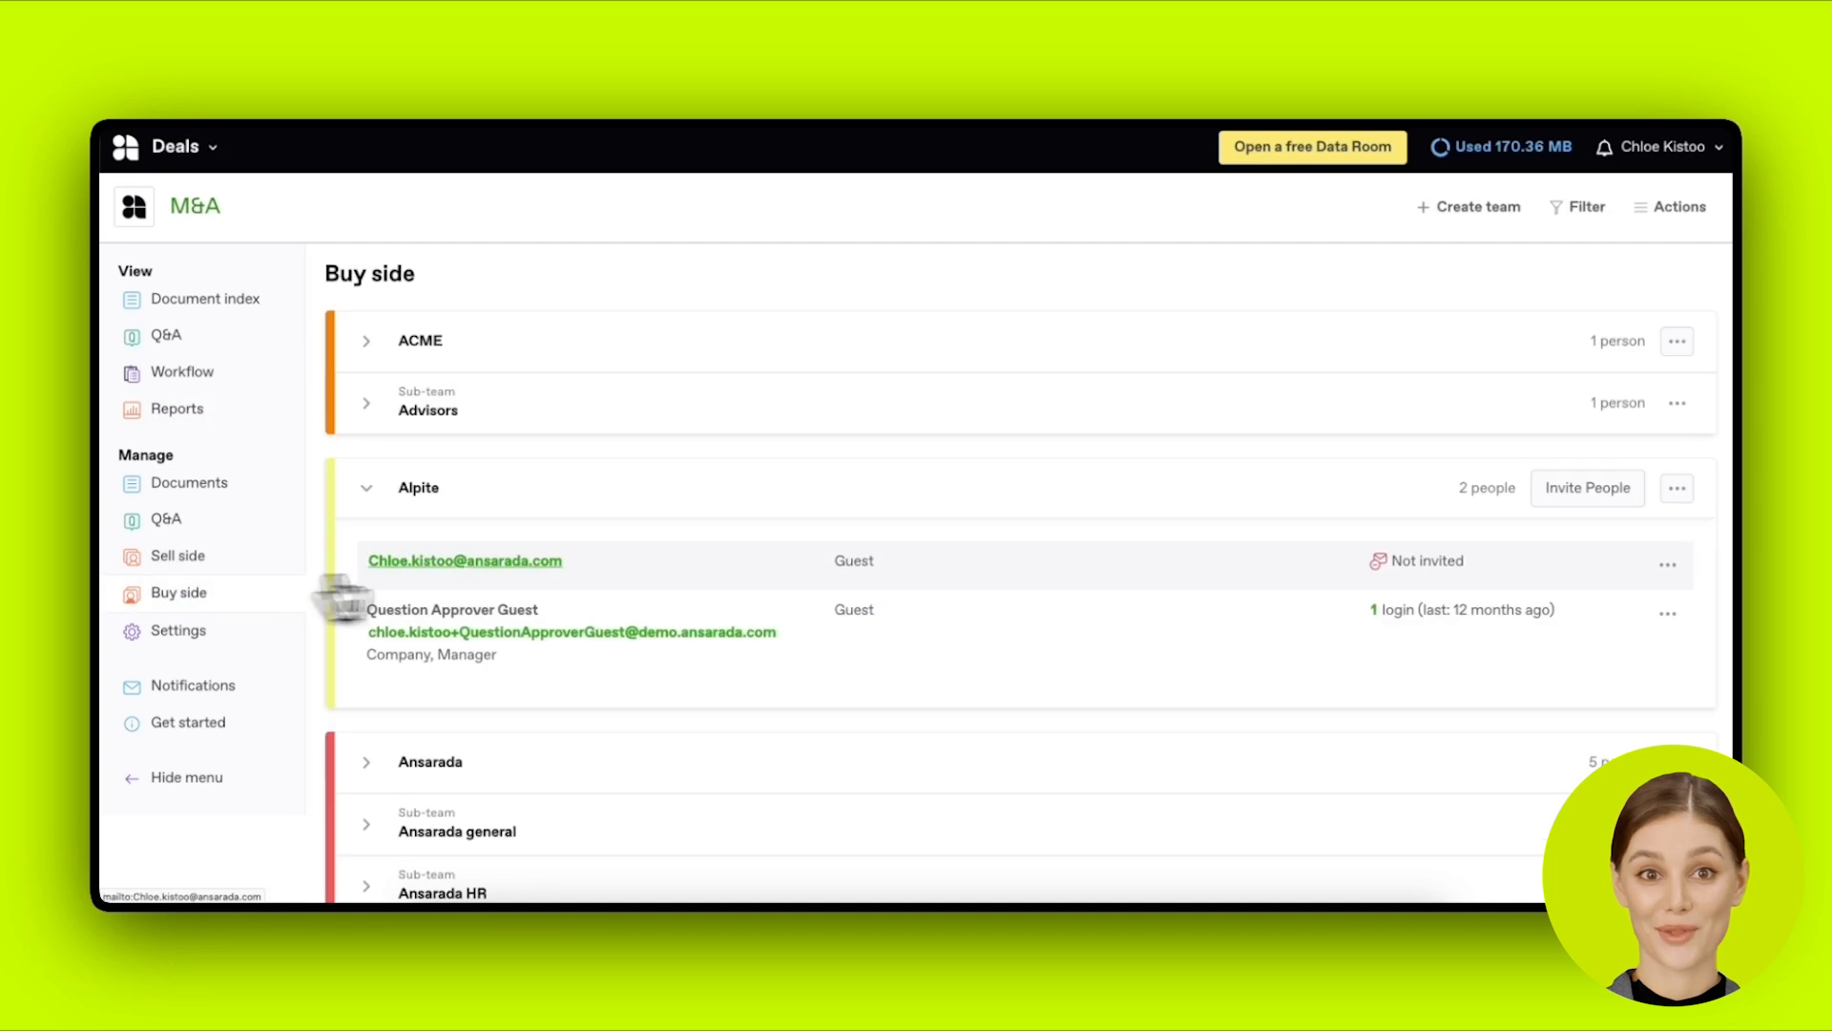
scroll(828, 625, "down", 6)
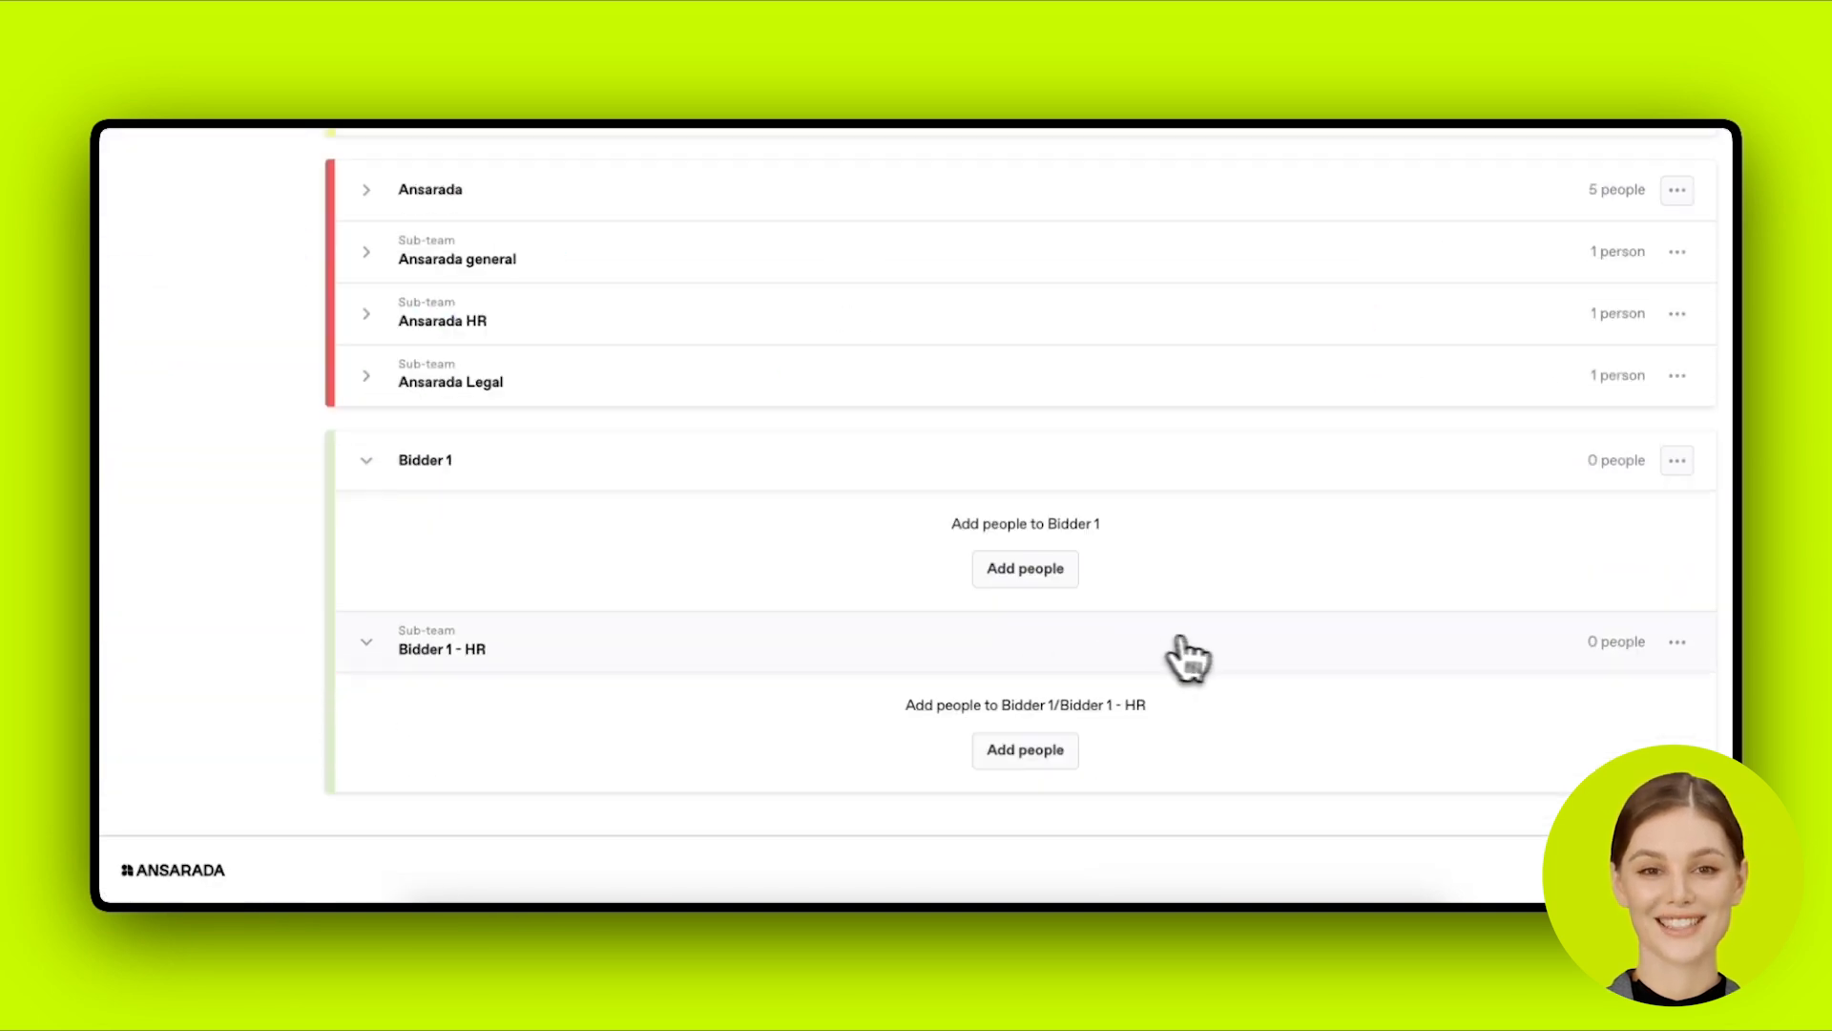
left_click(1676, 460)
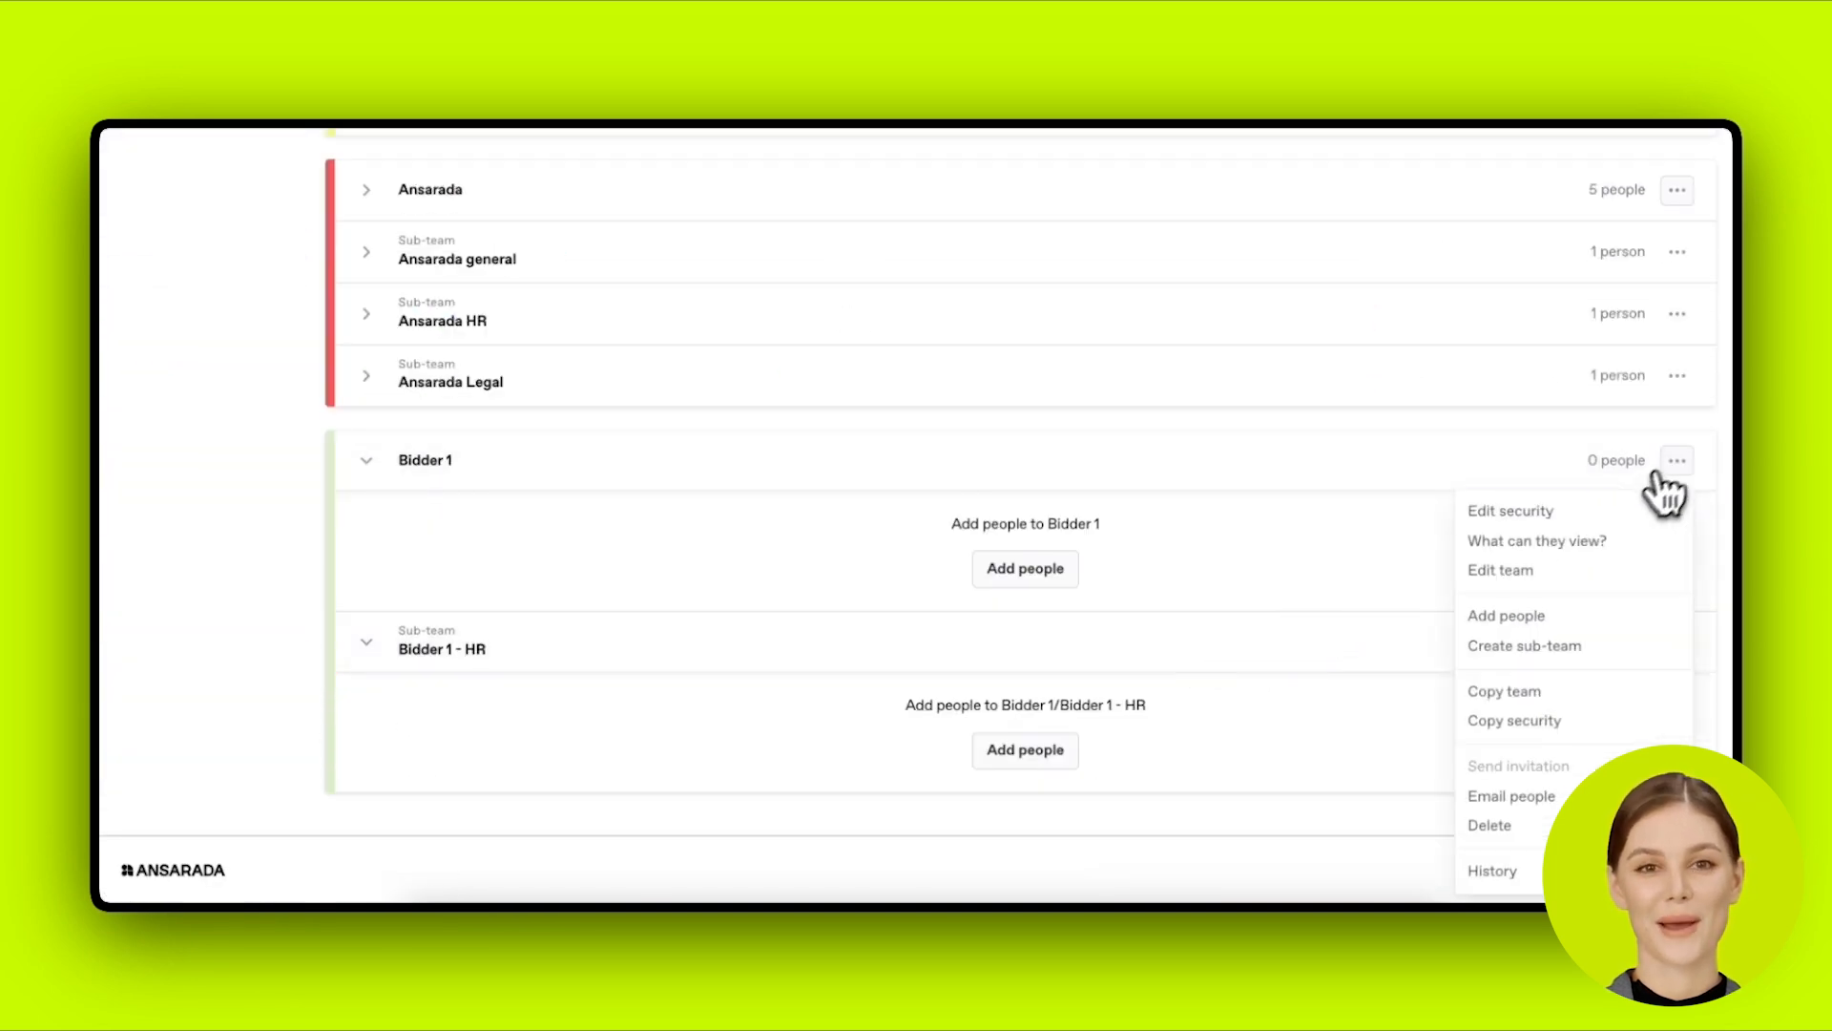
left_click(1580, 553)
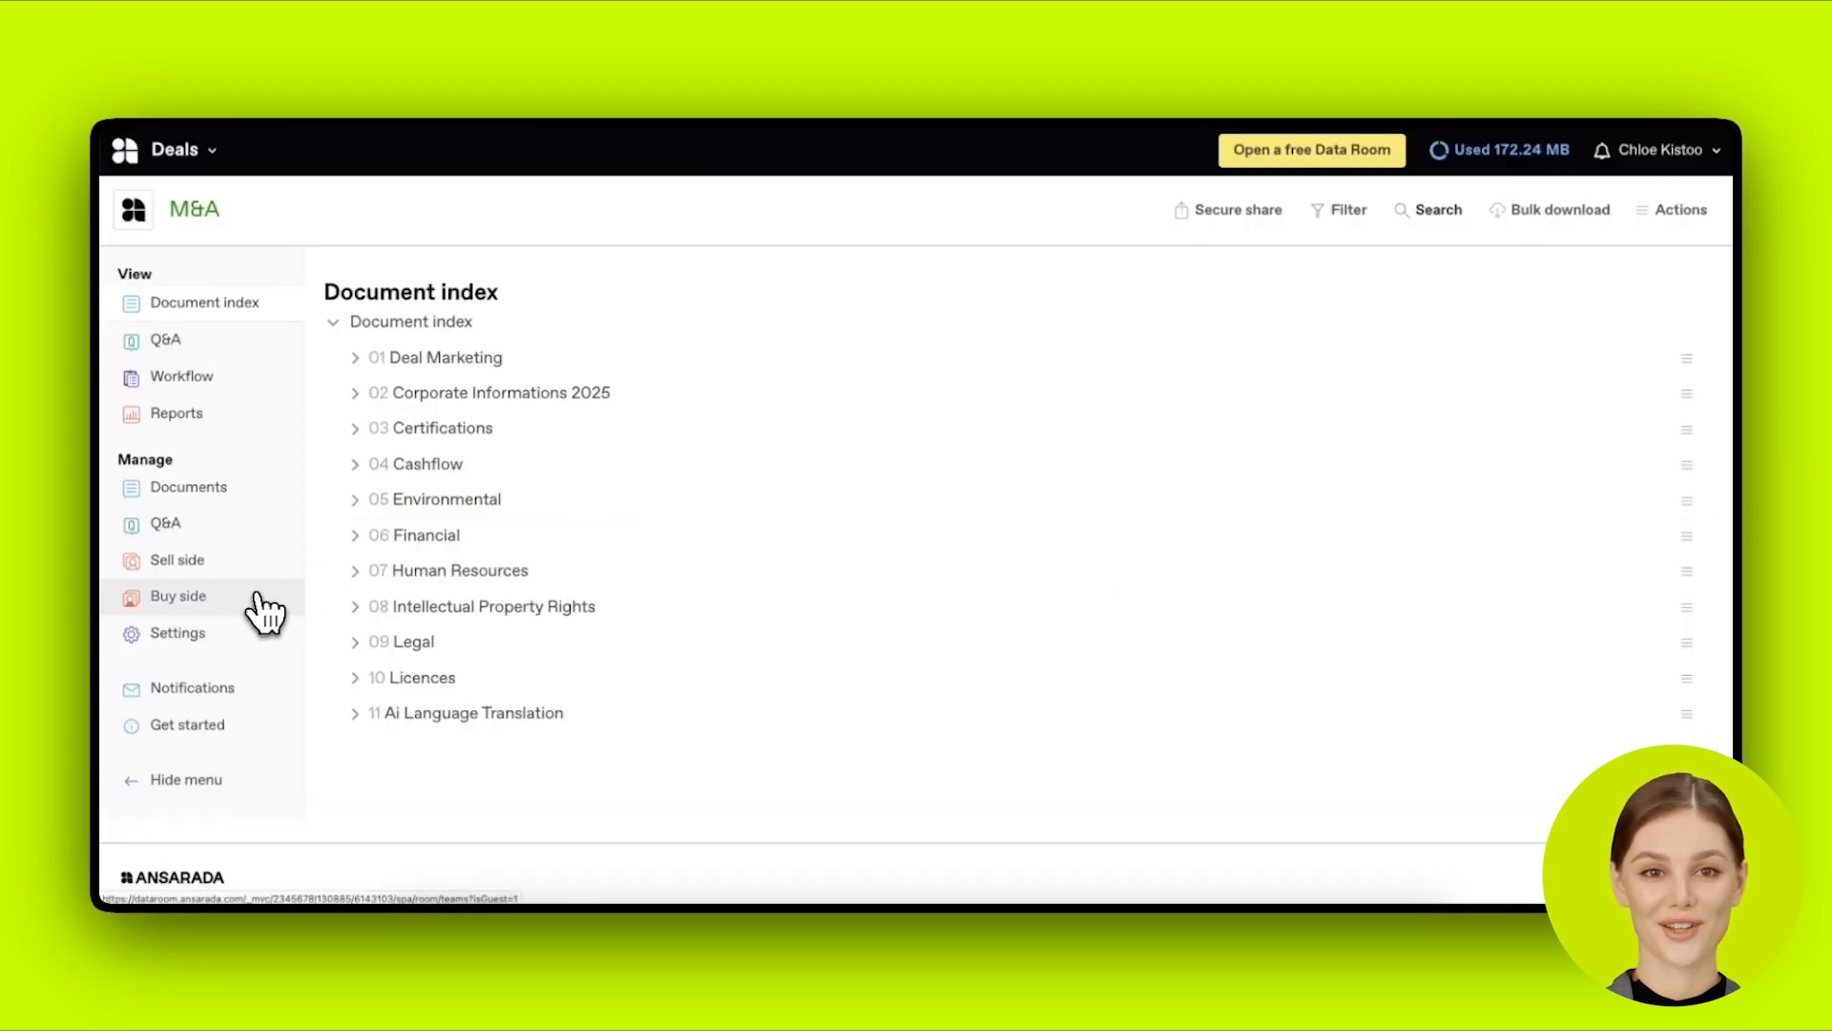
left_click(262, 607)
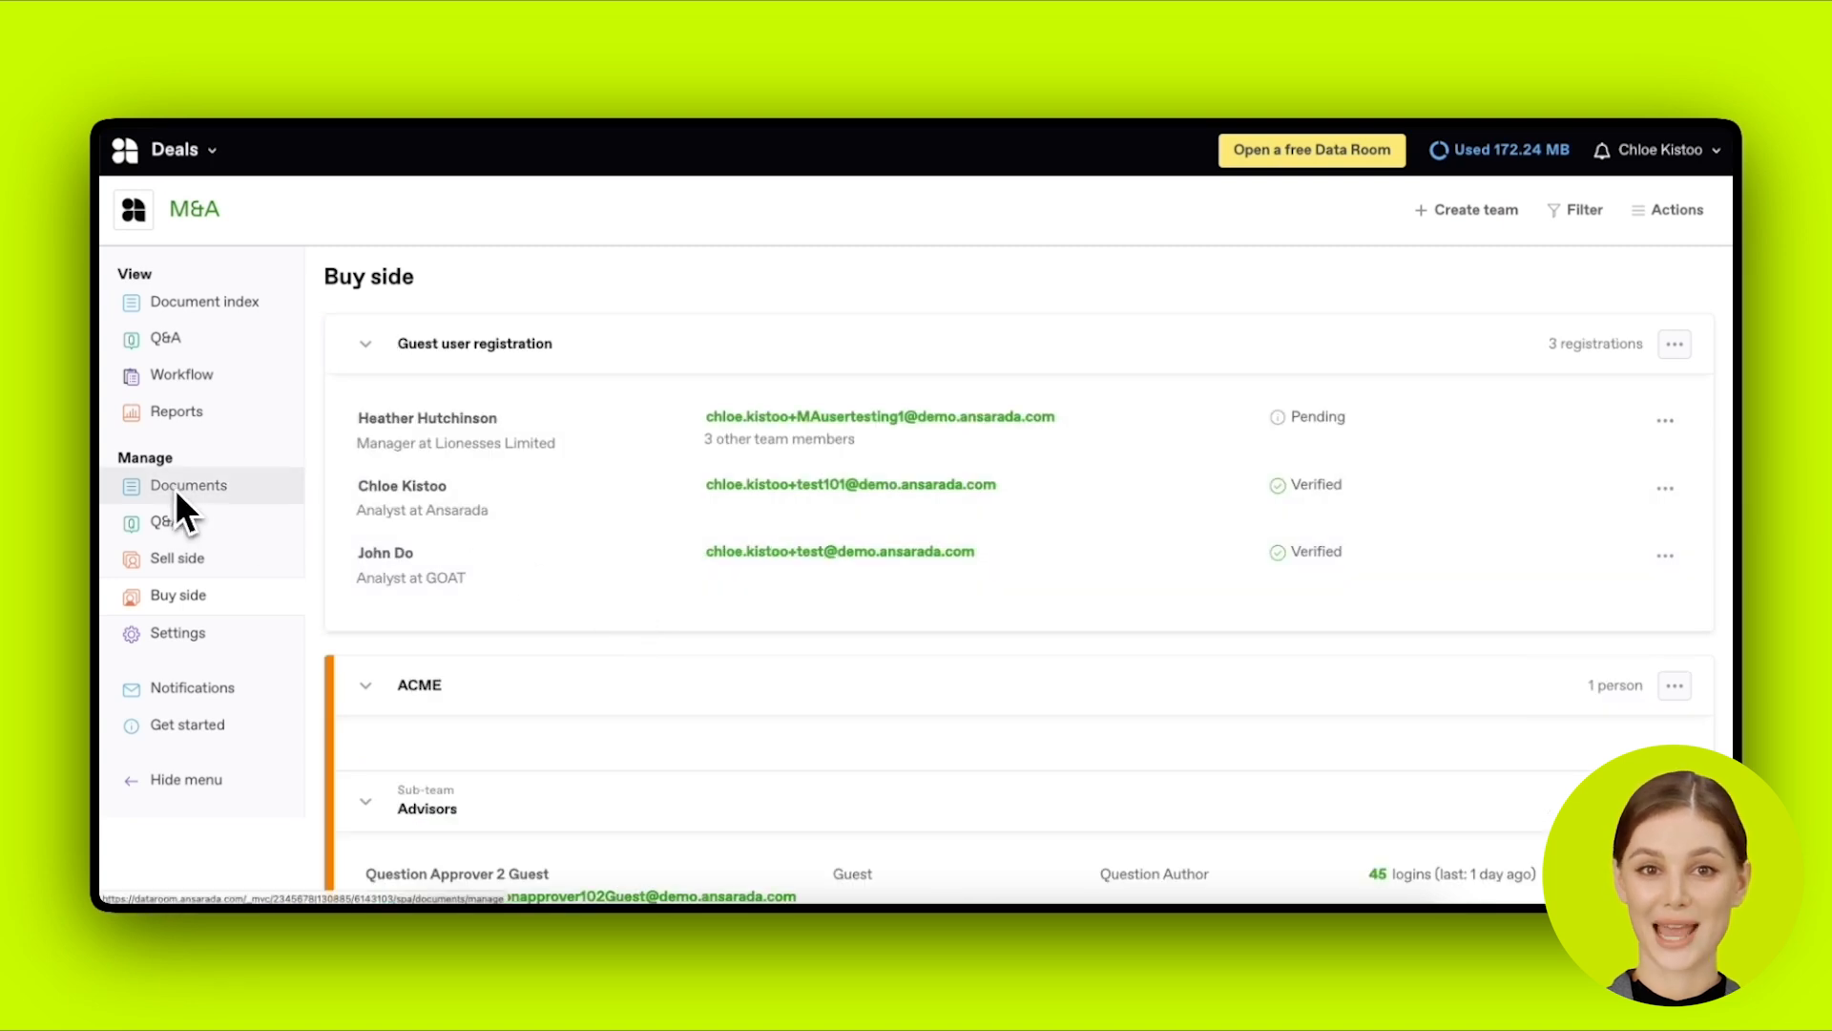
left_click(196, 304)
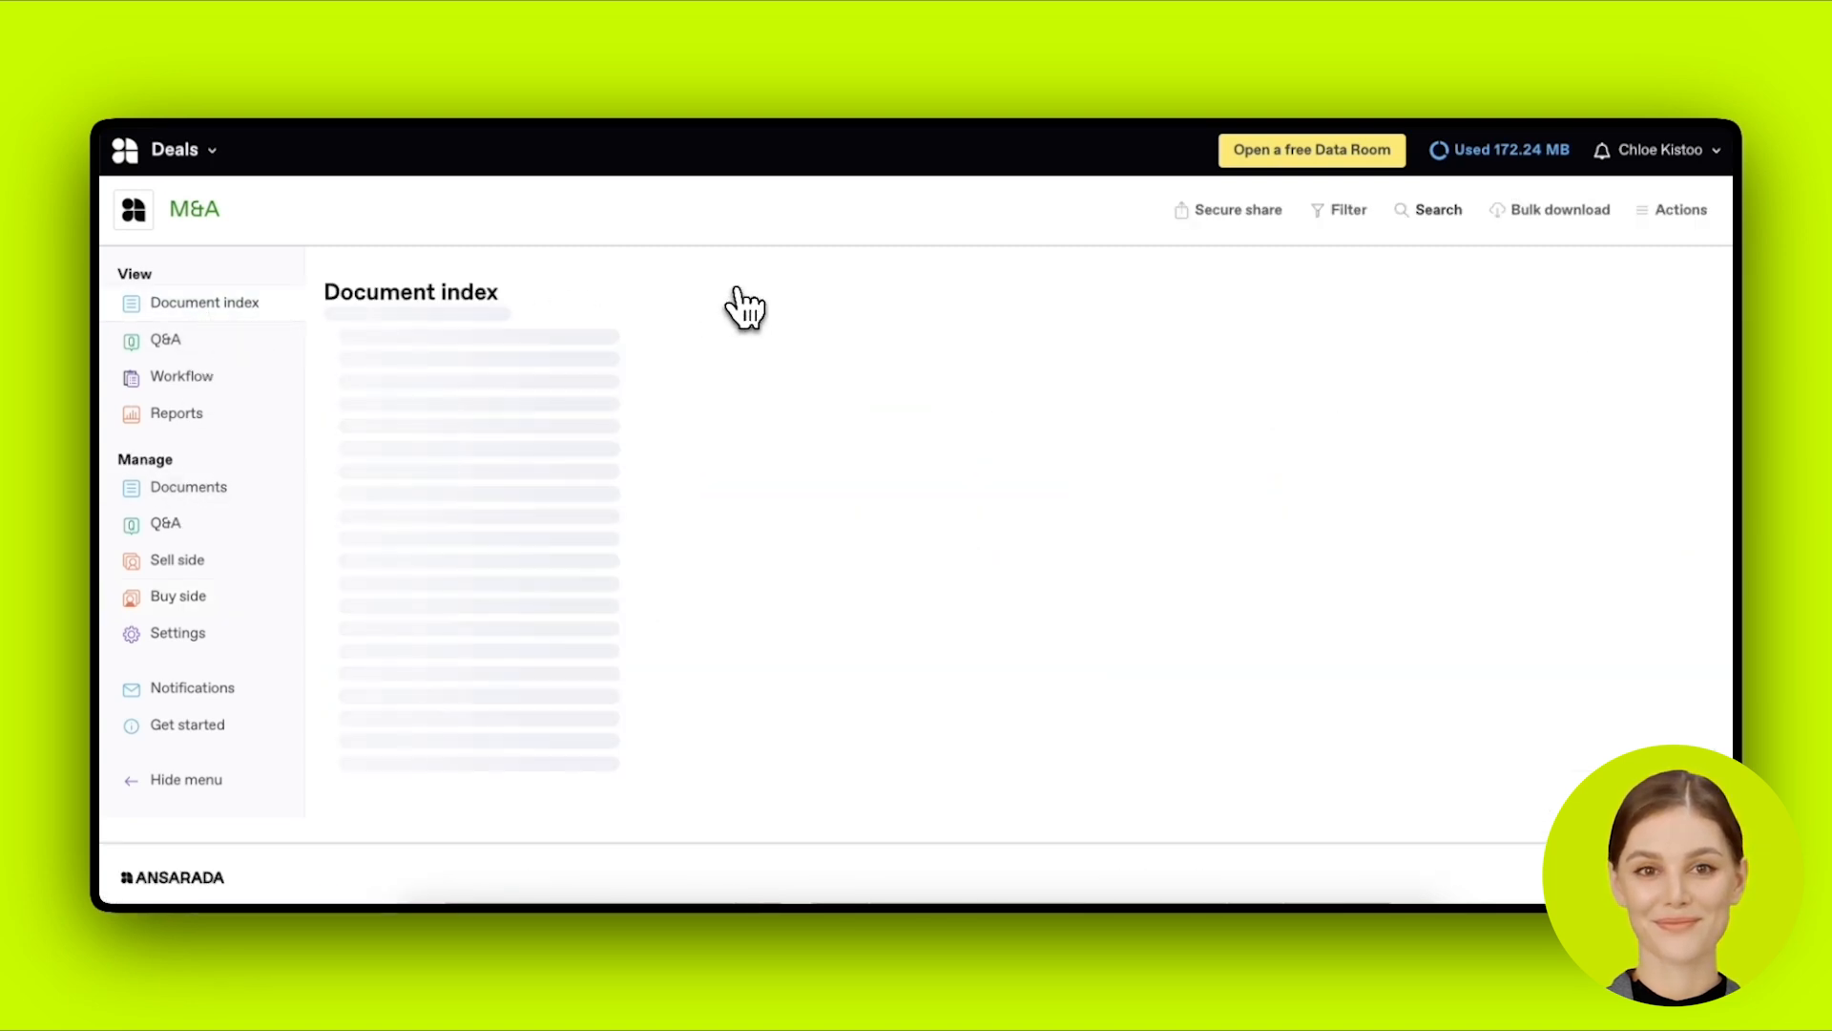
Step: View the index as Bidder 1 and open the Ansarada Deals Brochure from 01 Deal Marketing
left_click(1346, 212)
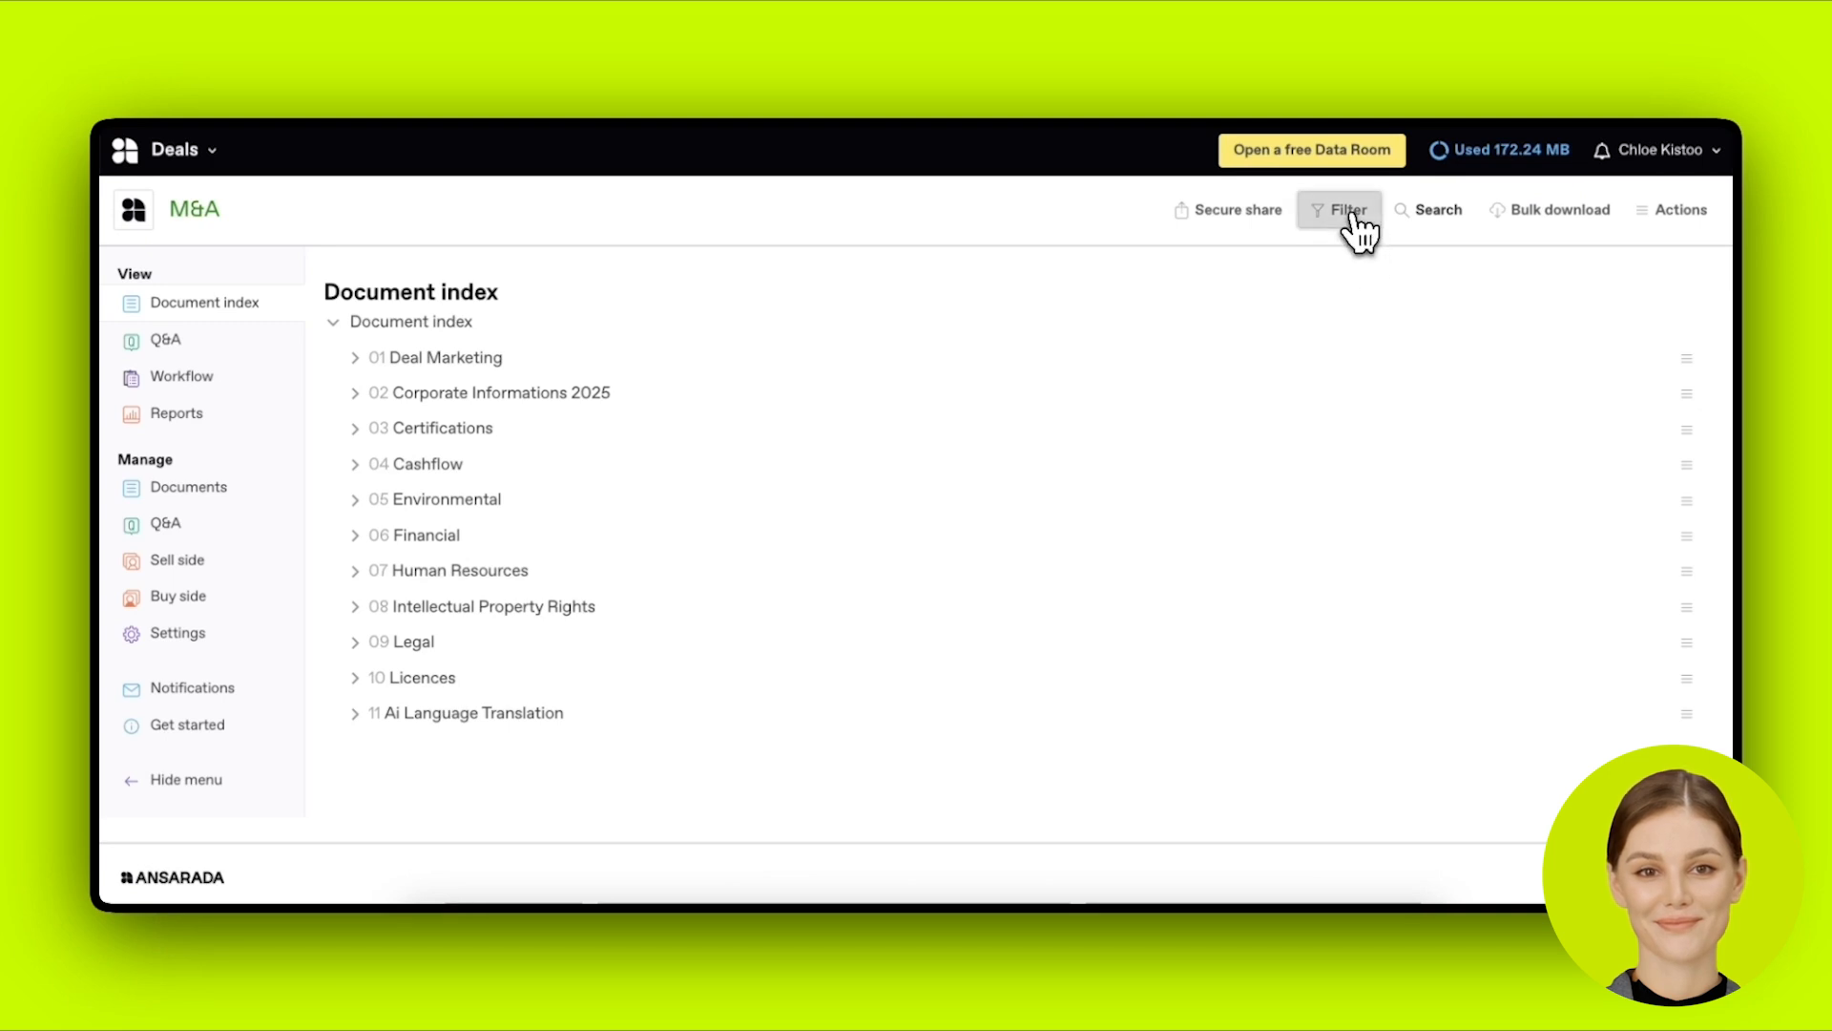
left_click(995, 341)
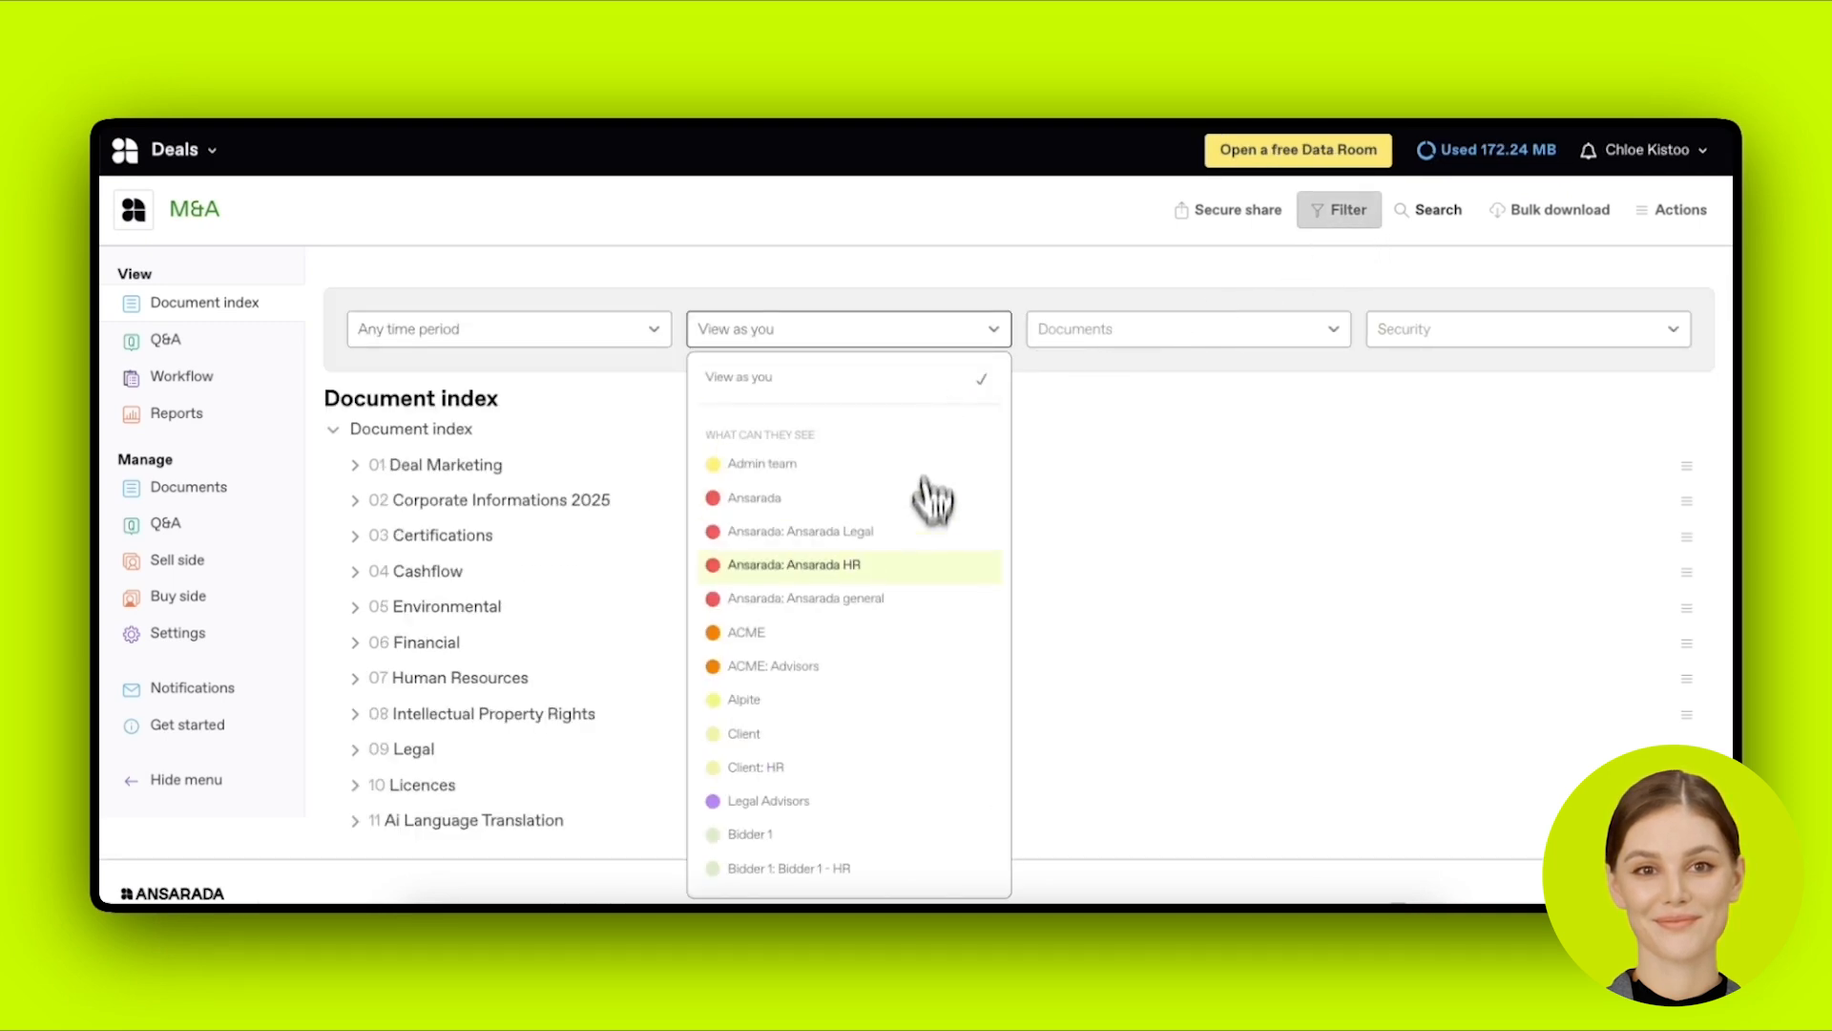
left_click(864, 838)
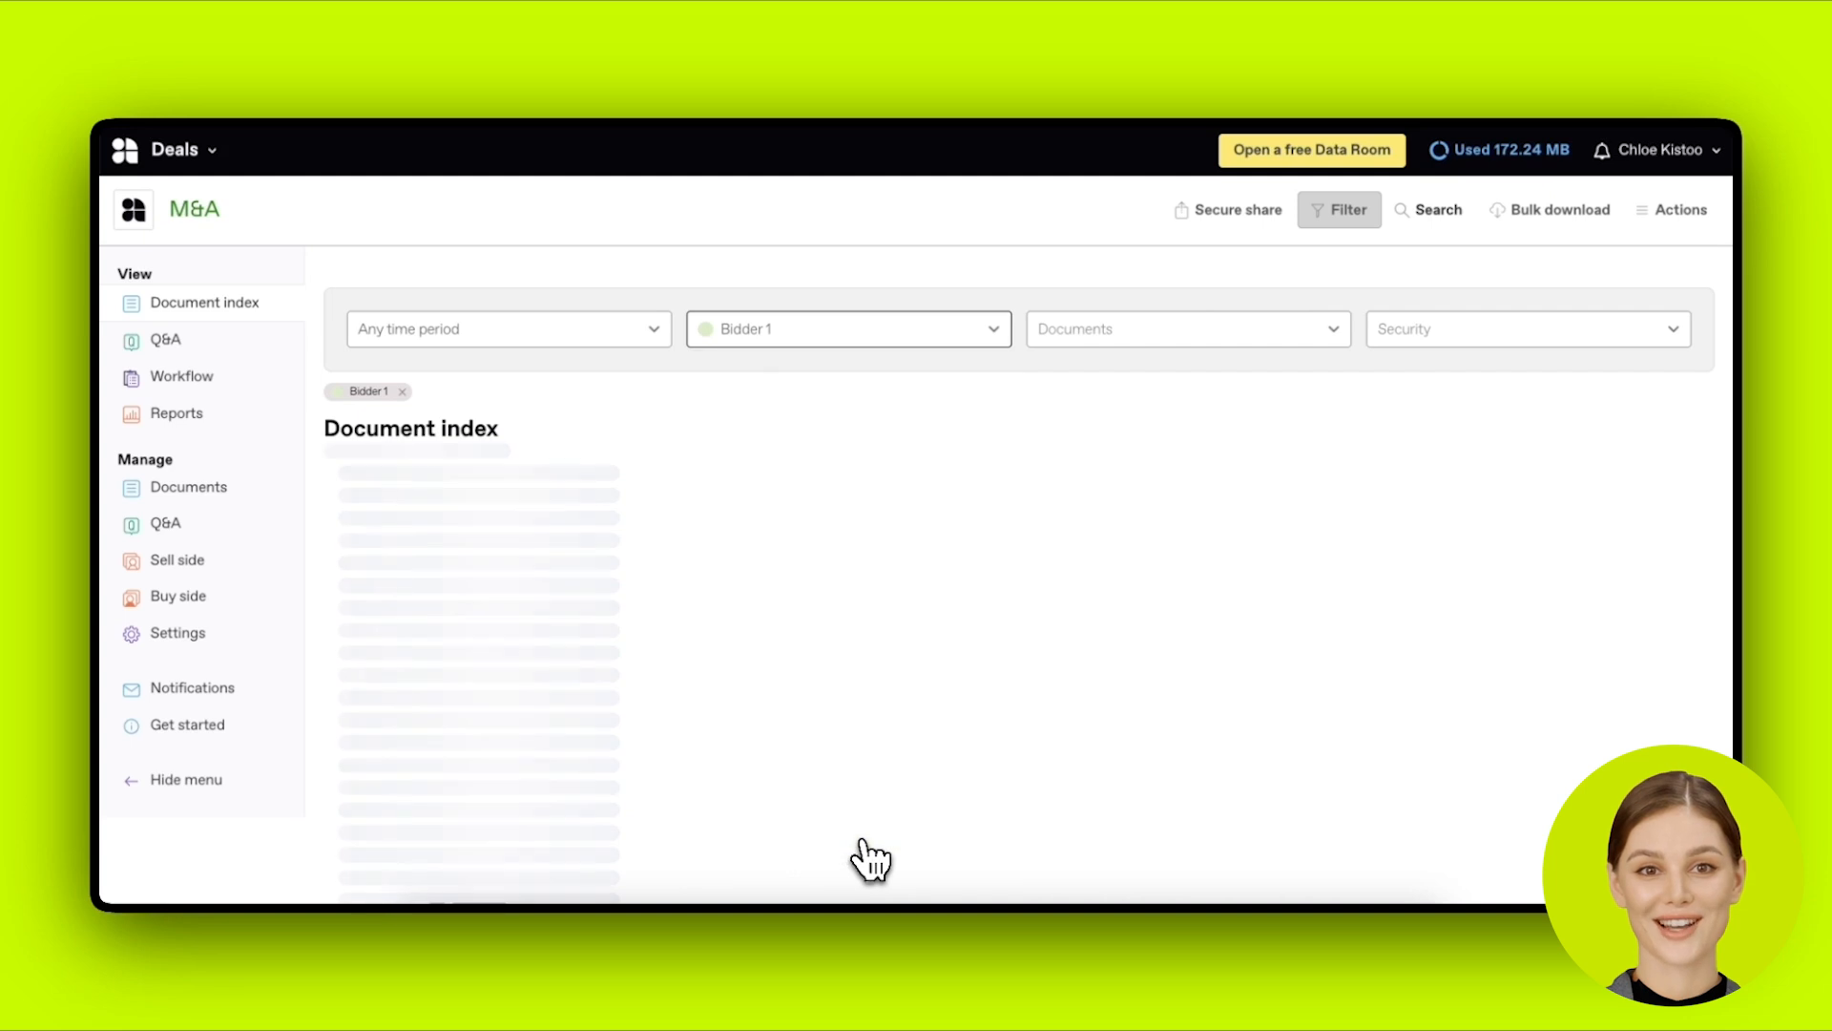
scroll(907, 582, "down", 1)
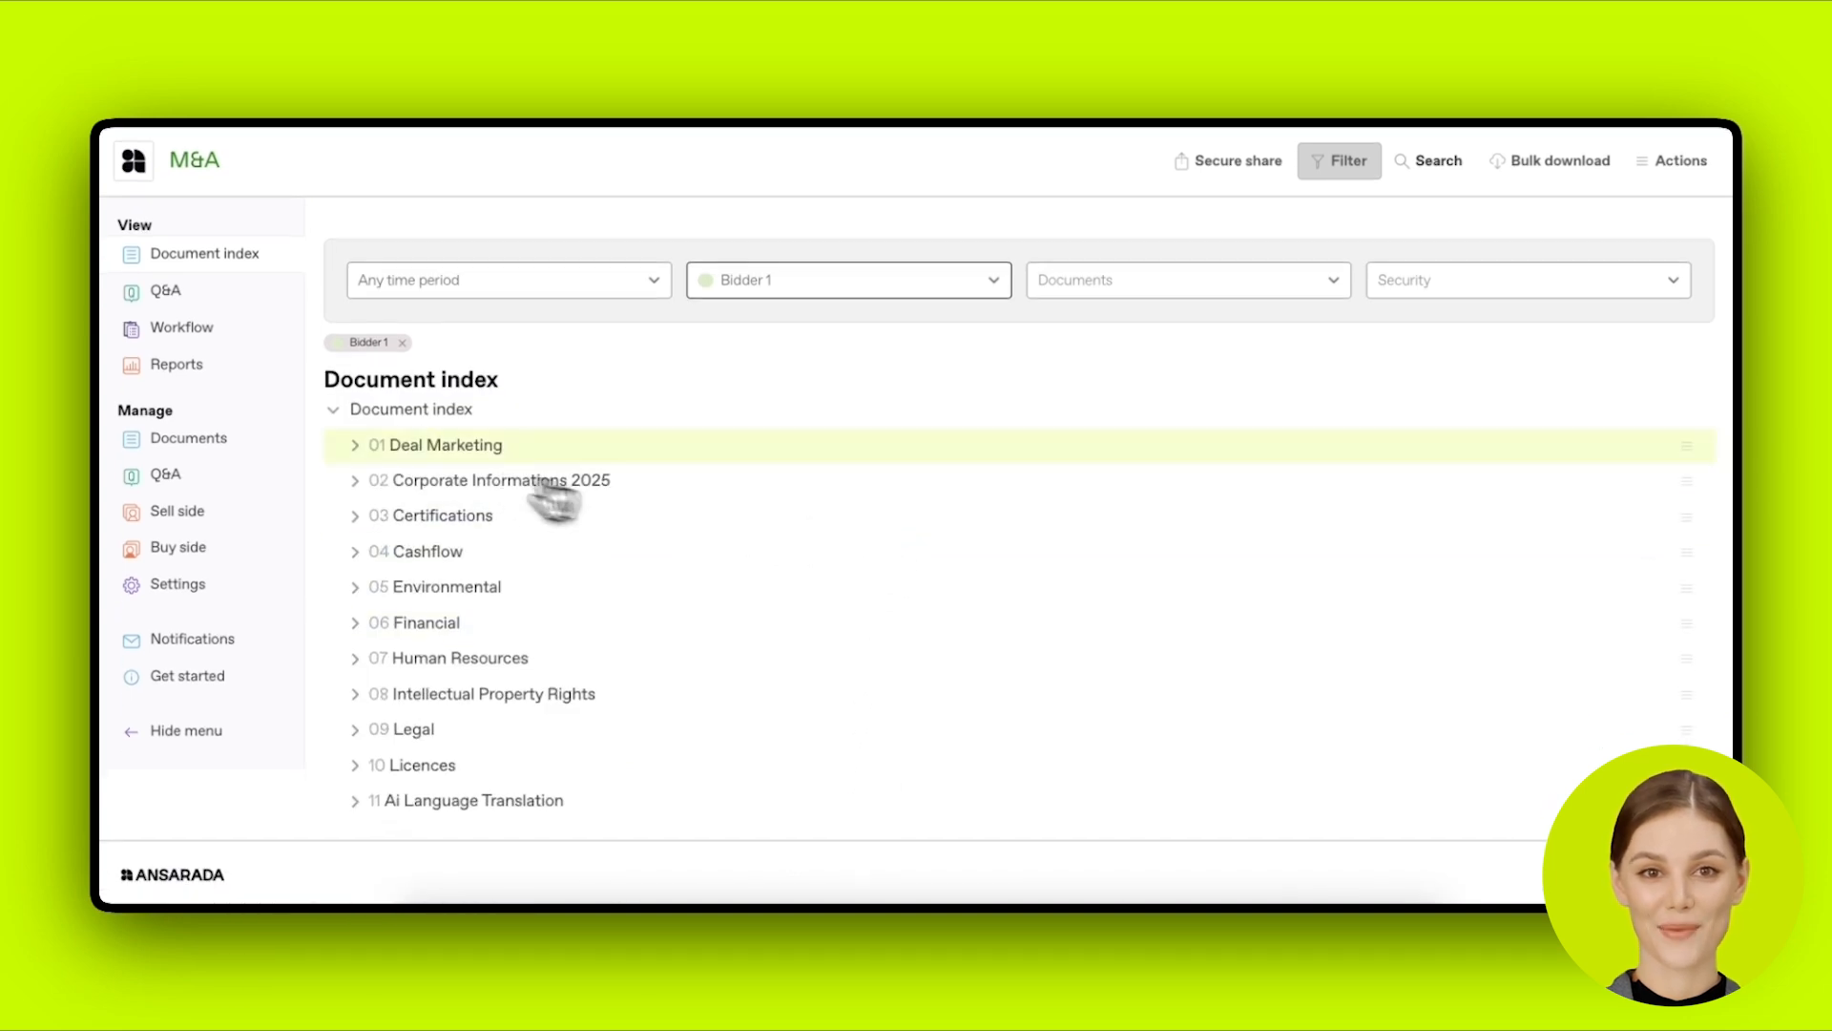
left_click(363, 445)
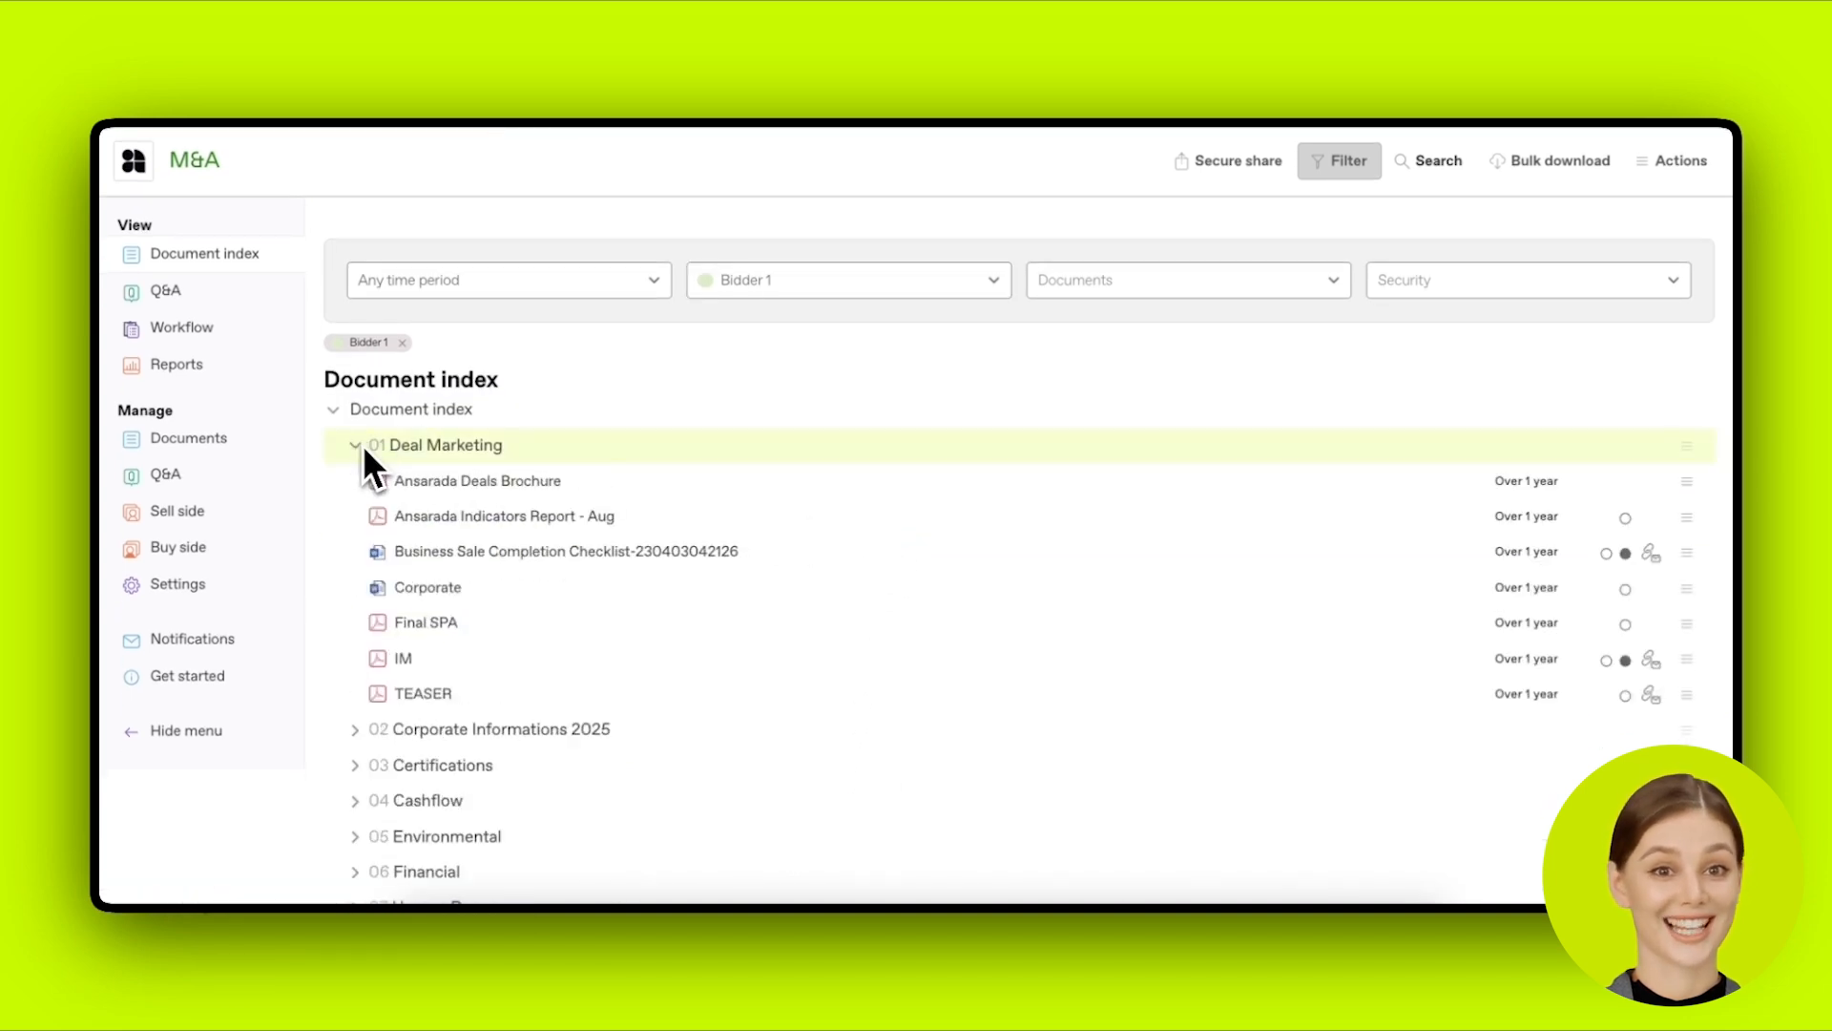
left_click(520, 484)
Step: Scroll through the Ansarada Deals Brochure, then close it to return to the index
scroll(1038, 670, "down", 5)
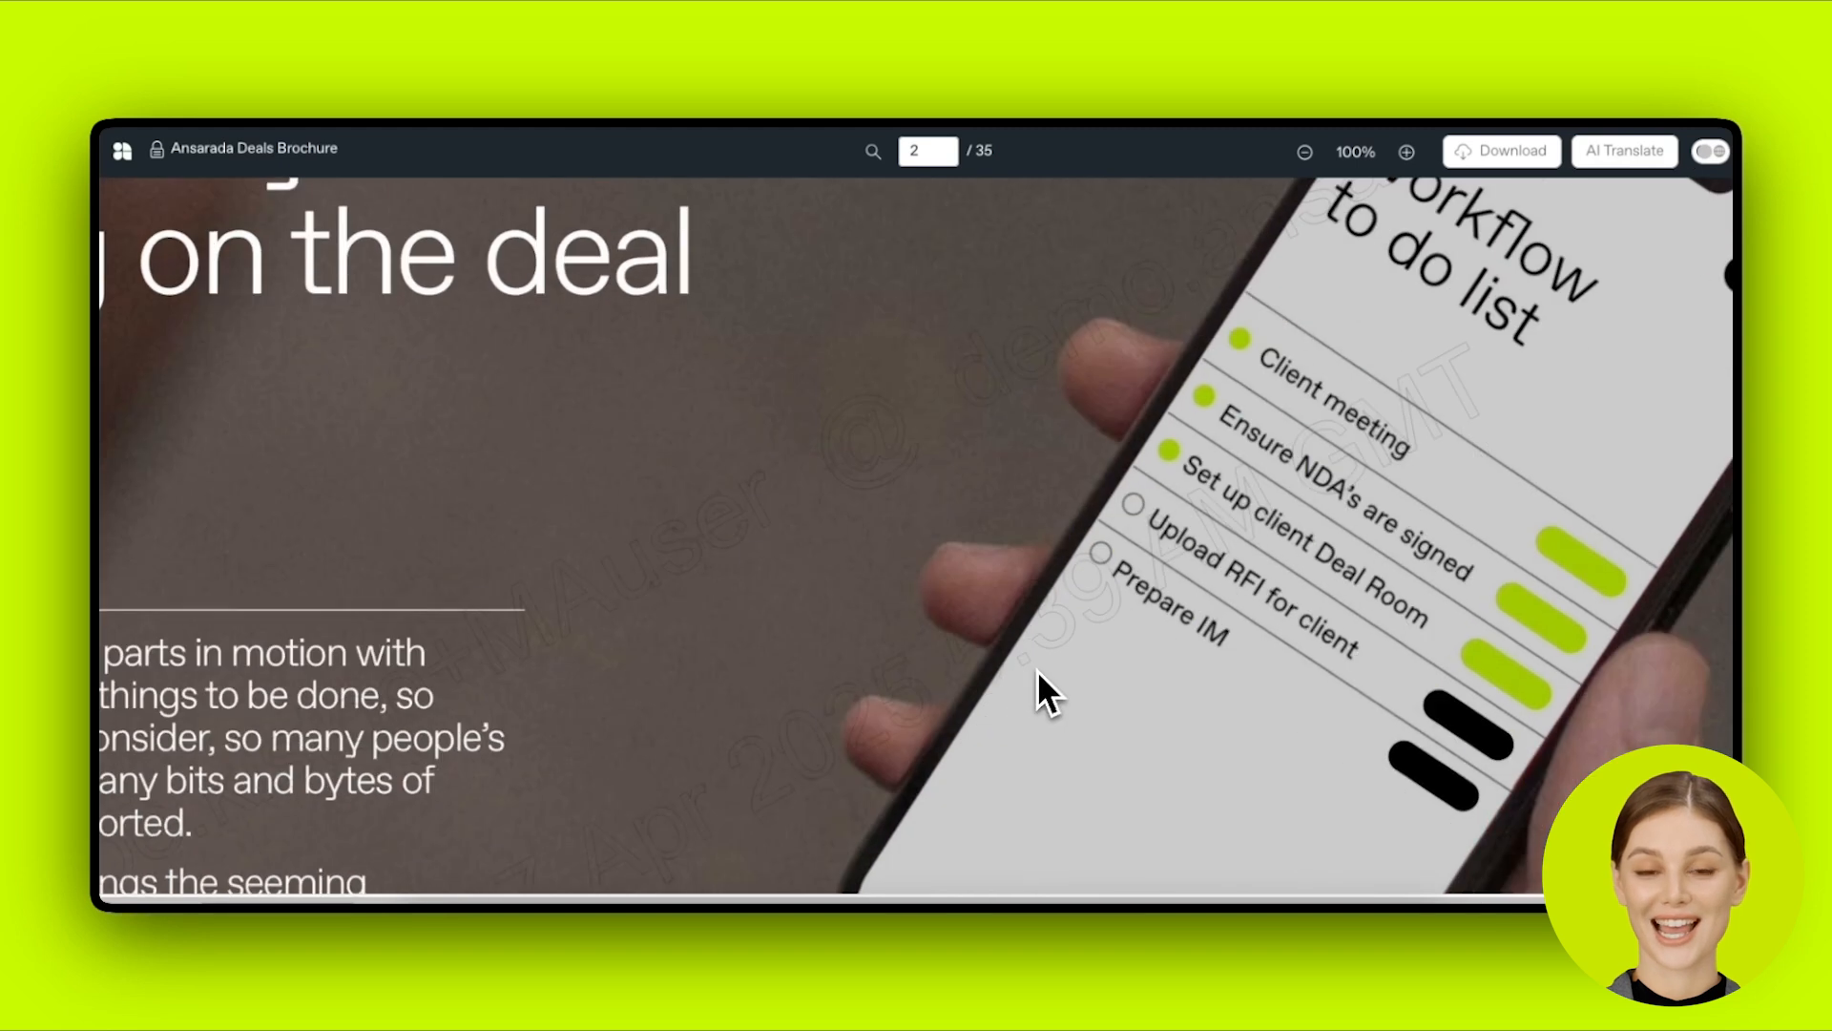
scroll(1038, 670, "down", 2)
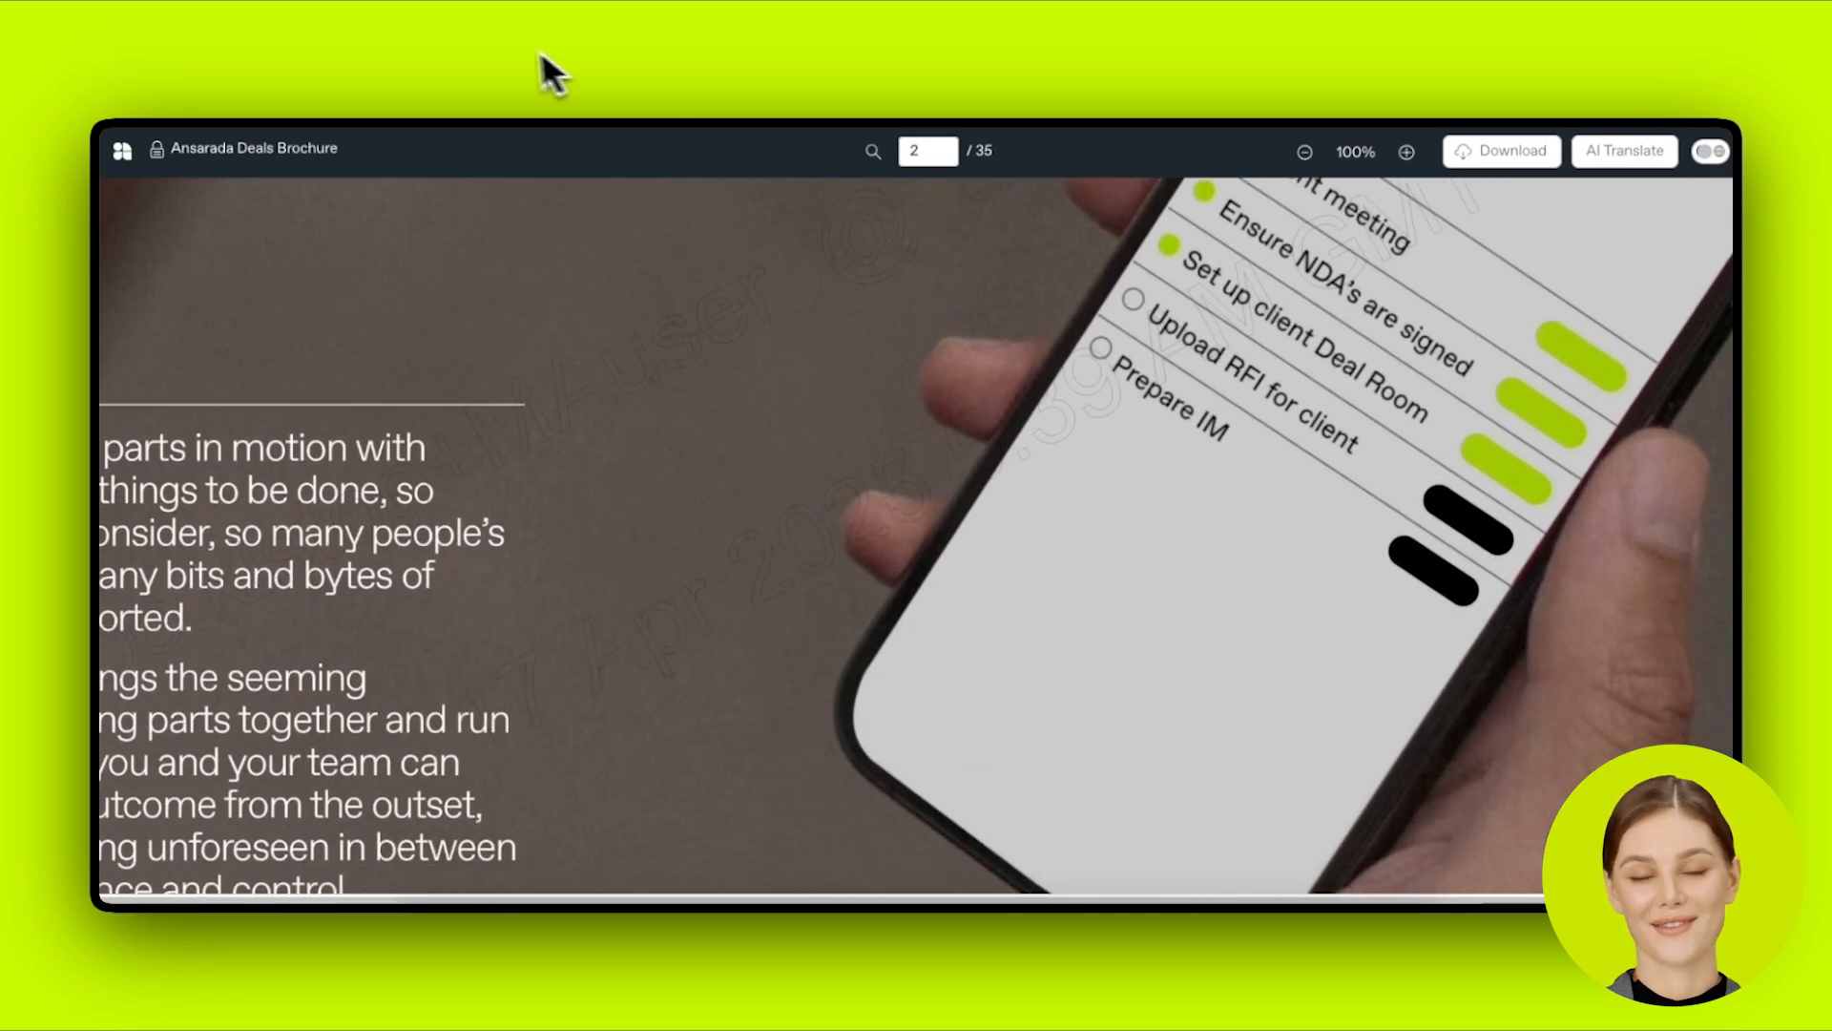
left_click(496, 66)
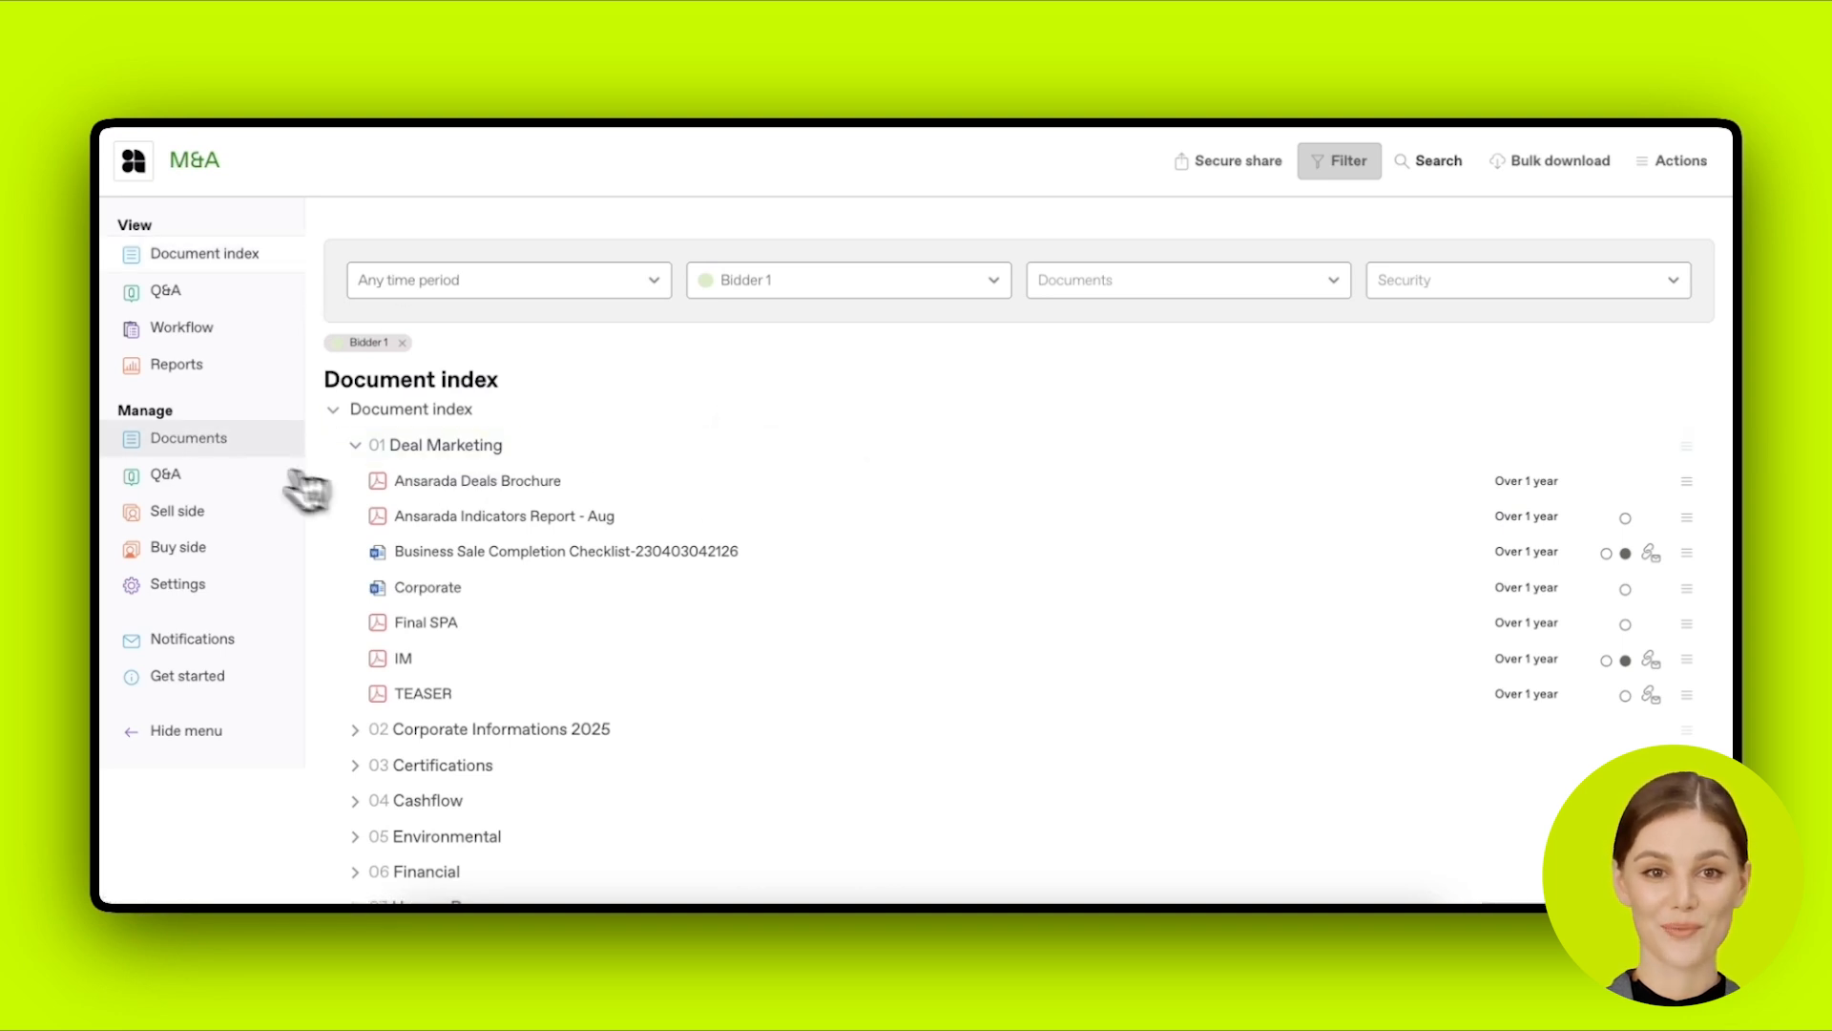
Step: Review the Ansarada Deals Brochure's per-team security without saving, then return to Buy side teams
left_click(227, 467)
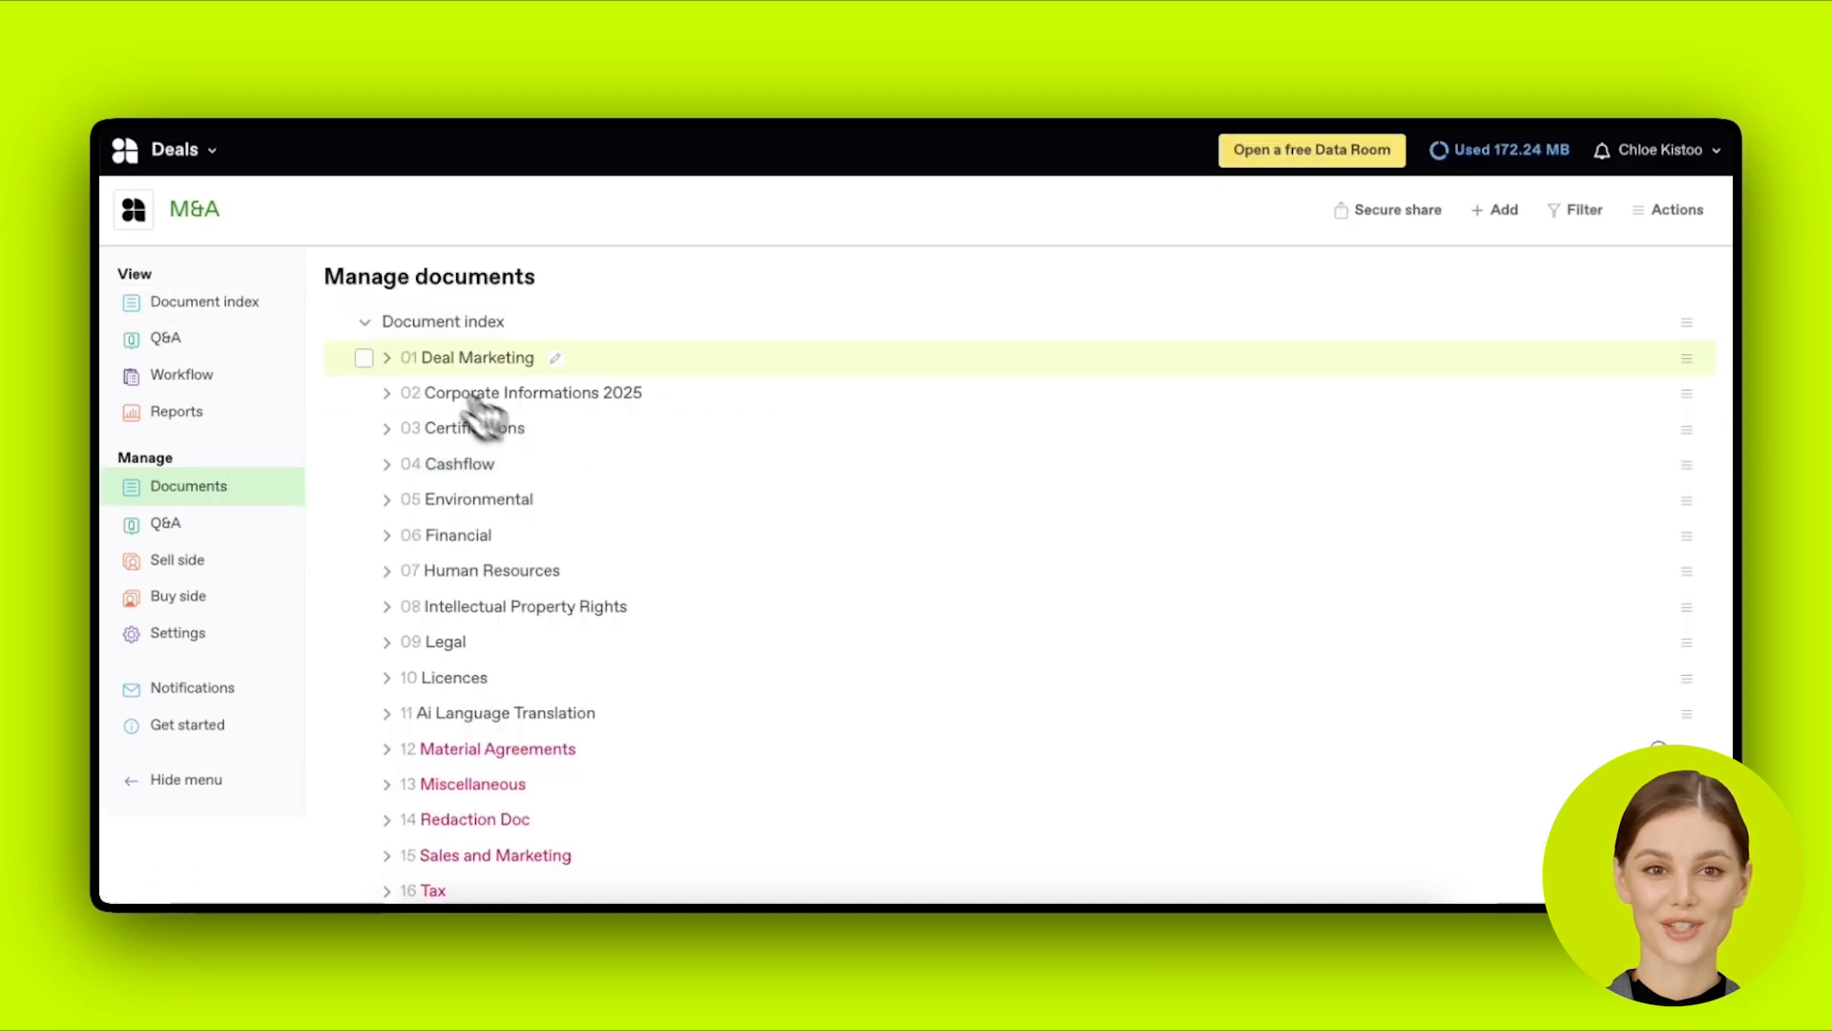
left_click(412, 360)
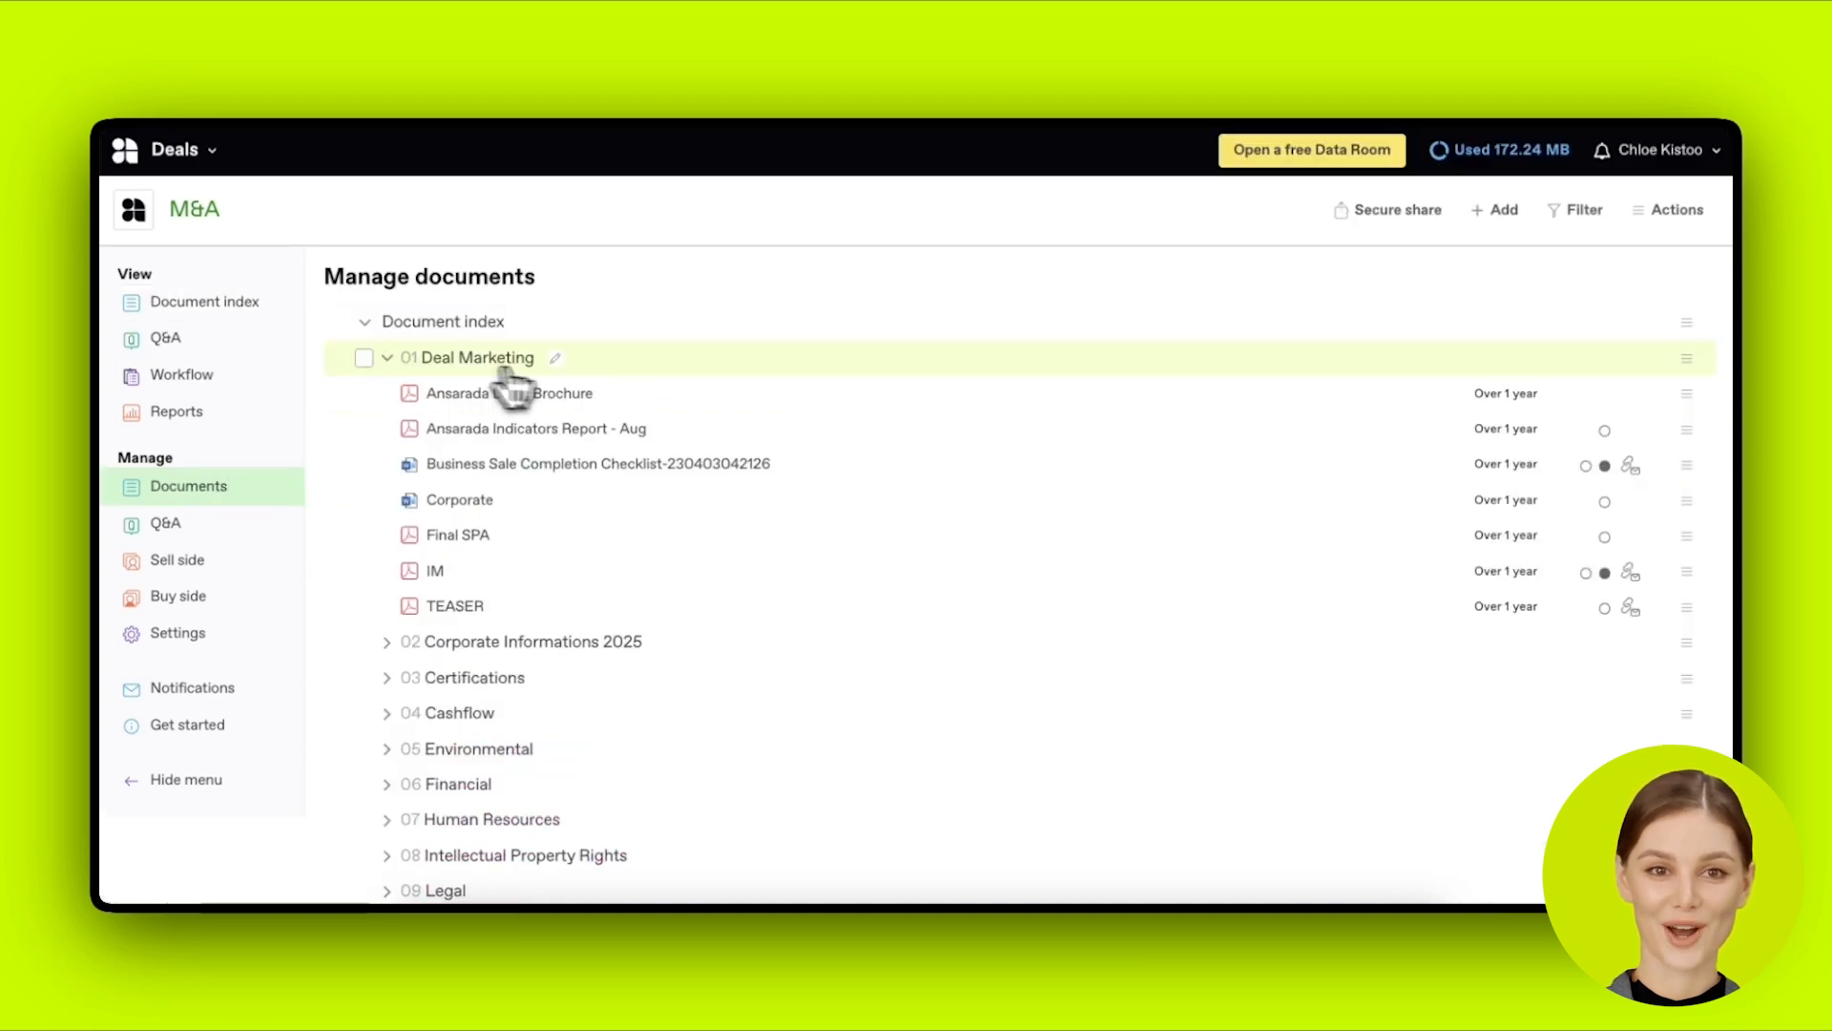
left_click(1688, 395)
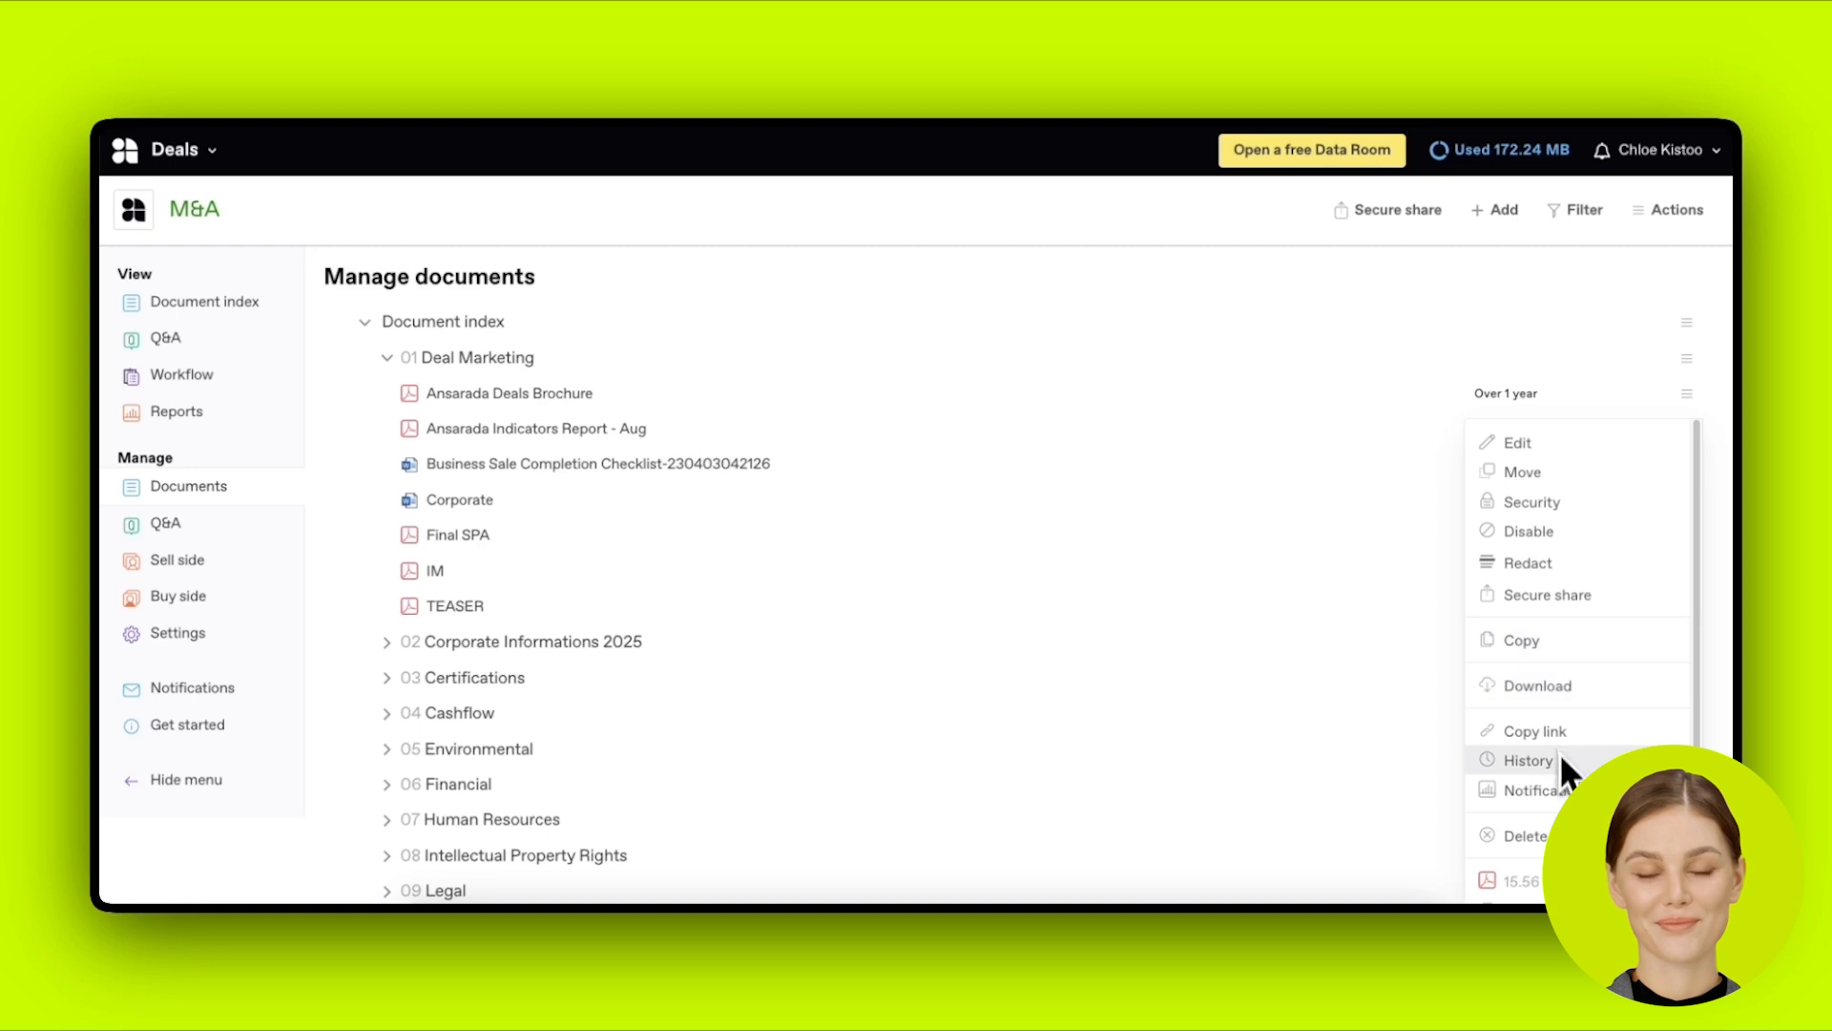
left_click(1561, 506)
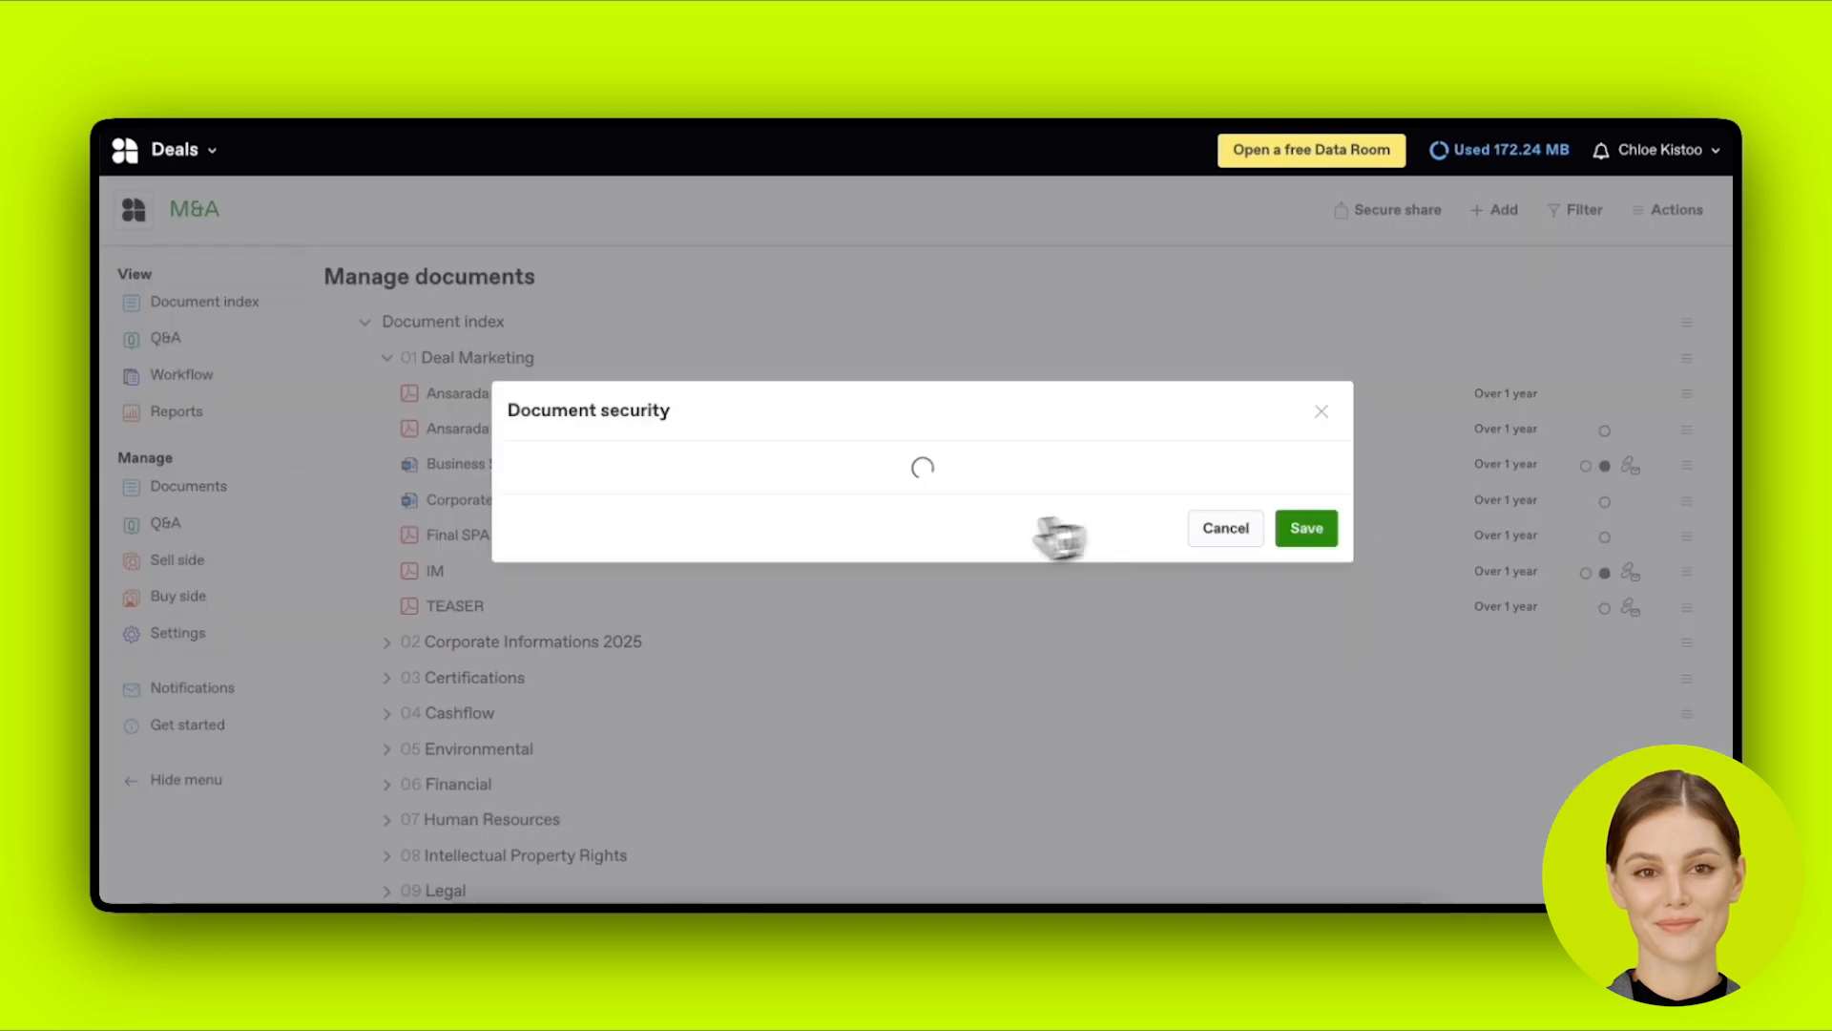
scroll(983, 465, "down", 4)
scroll(982, 472, "up", 3)
scroll(982, 478, "down", 3)
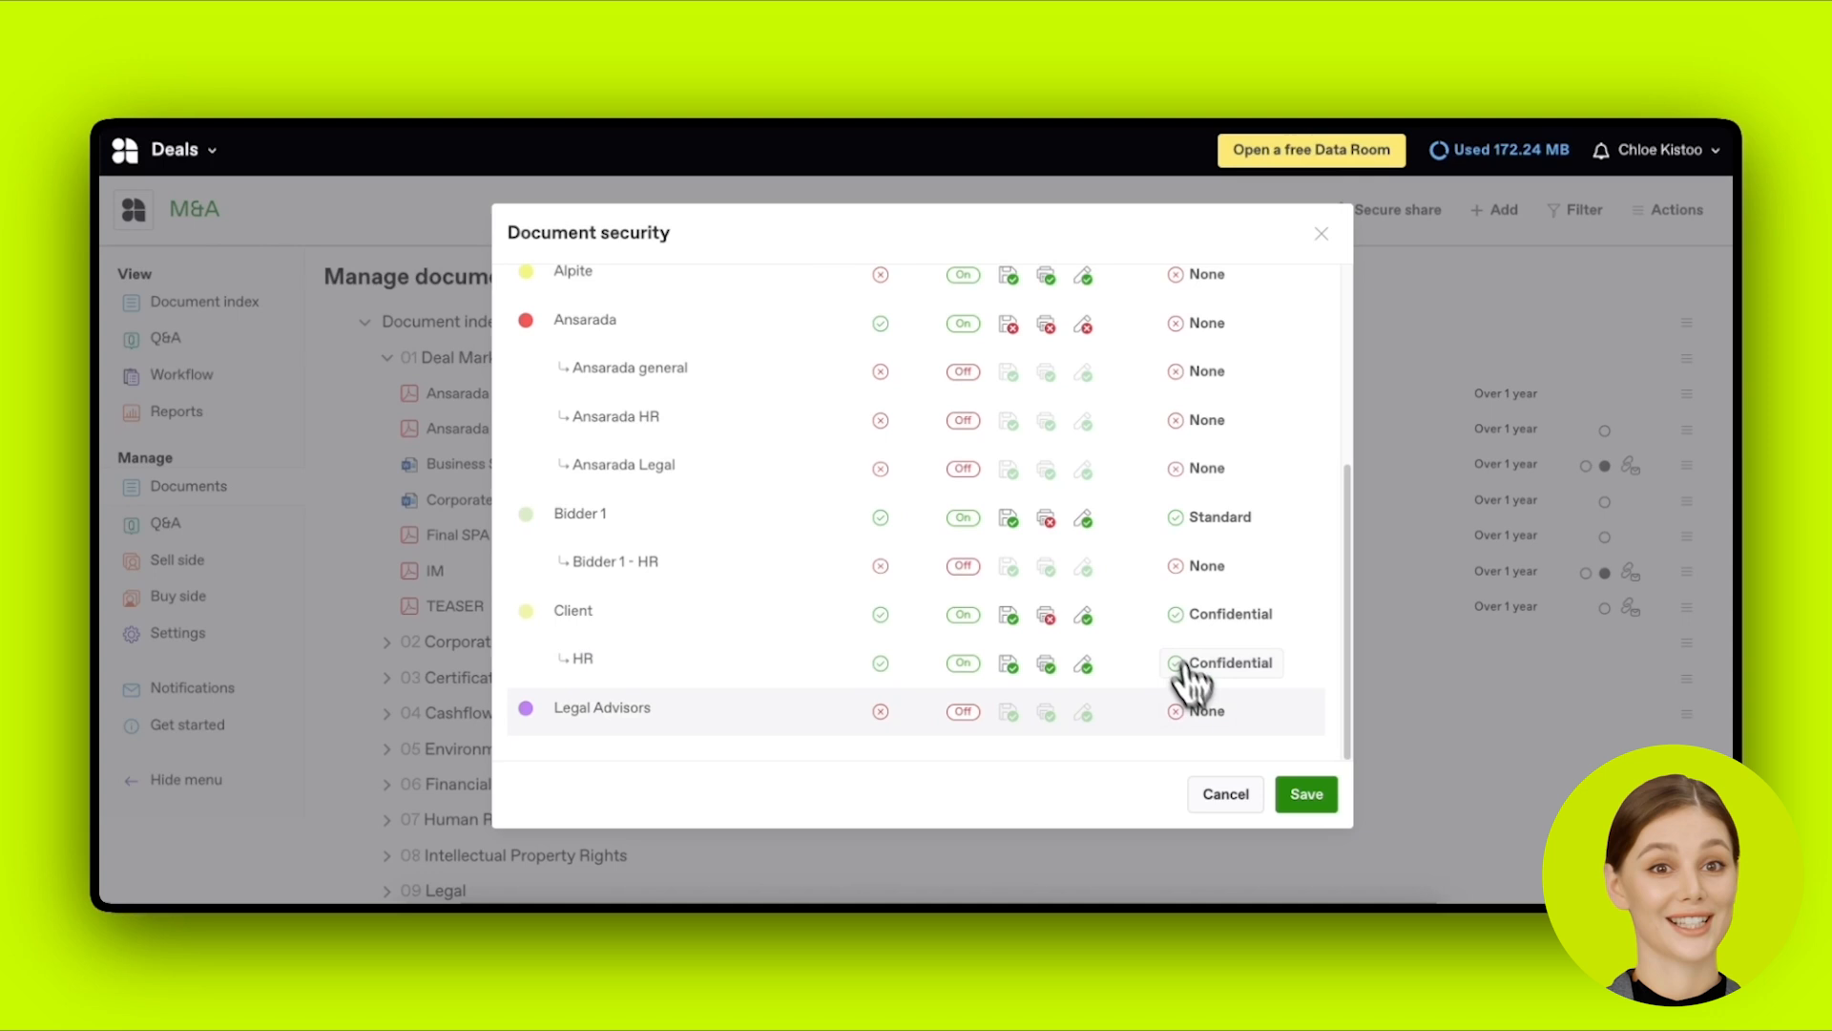
left_click(1221, 796)
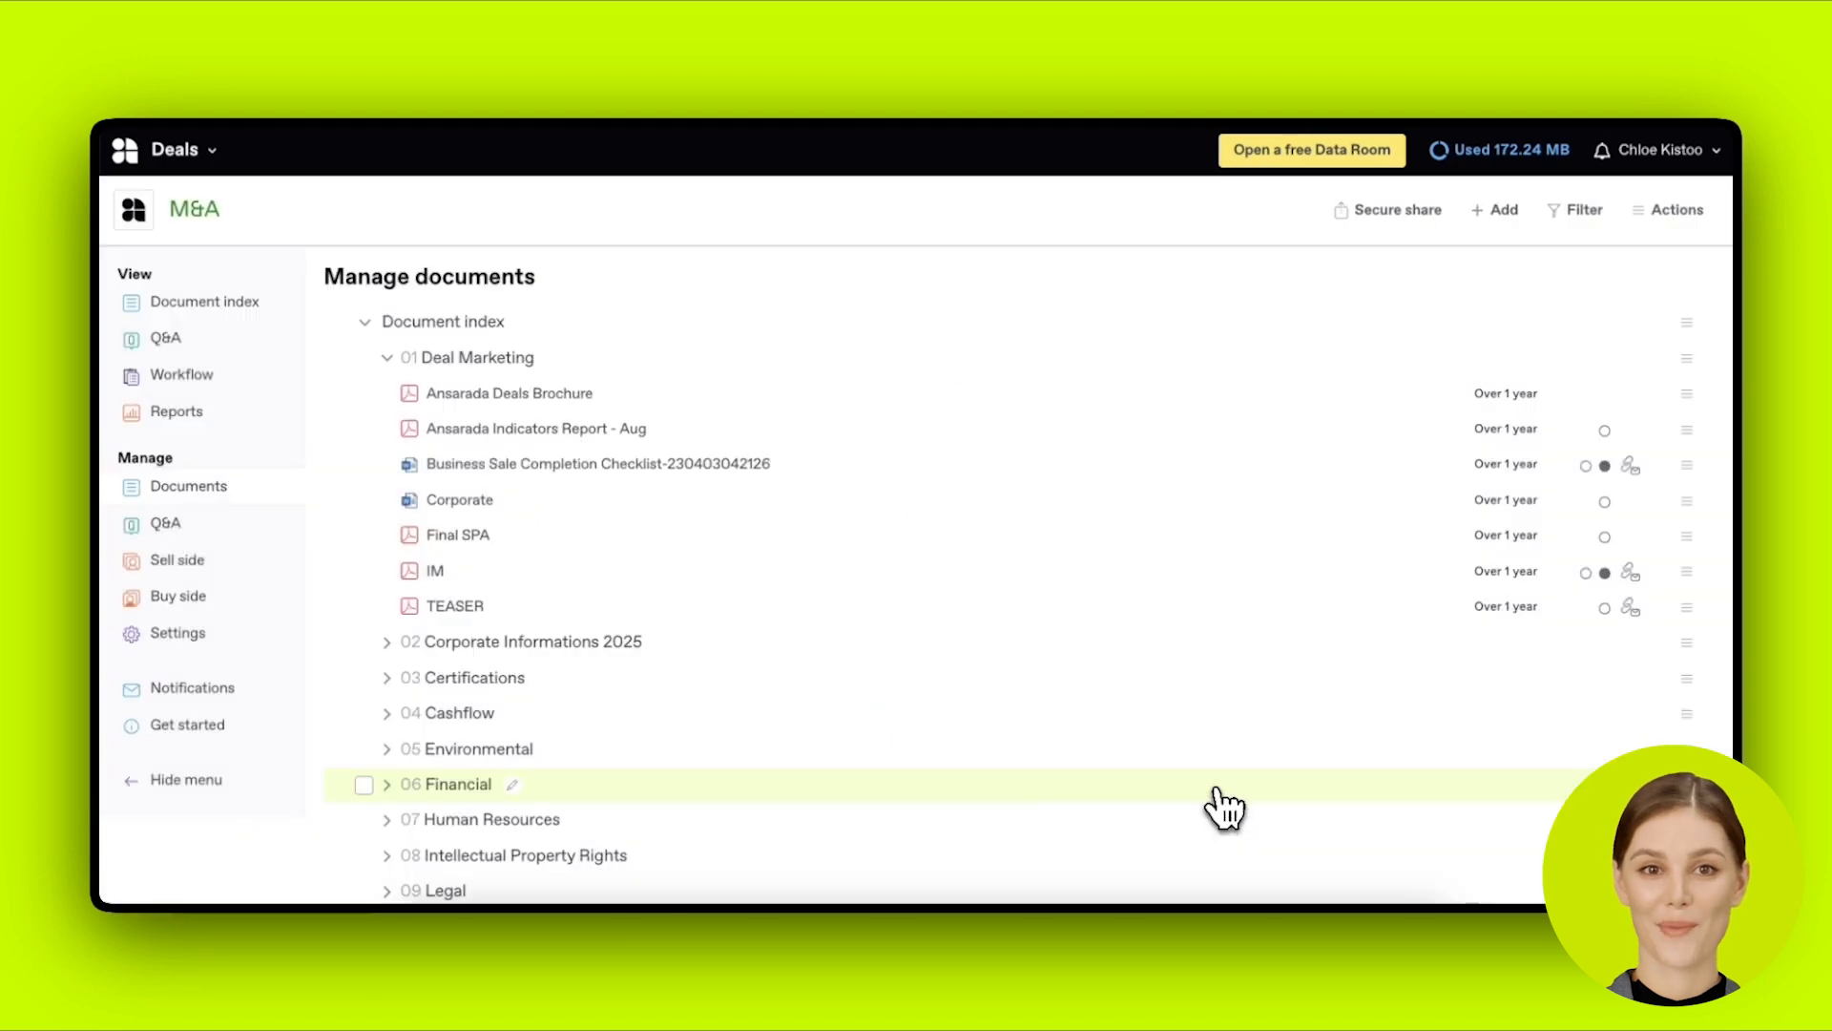
left_click(229, 597)
scroll(668, 621, "down", 4)
Step: Switch from the Sell side team list to the Buy side team list
scroll(725, 626, "down", 5)
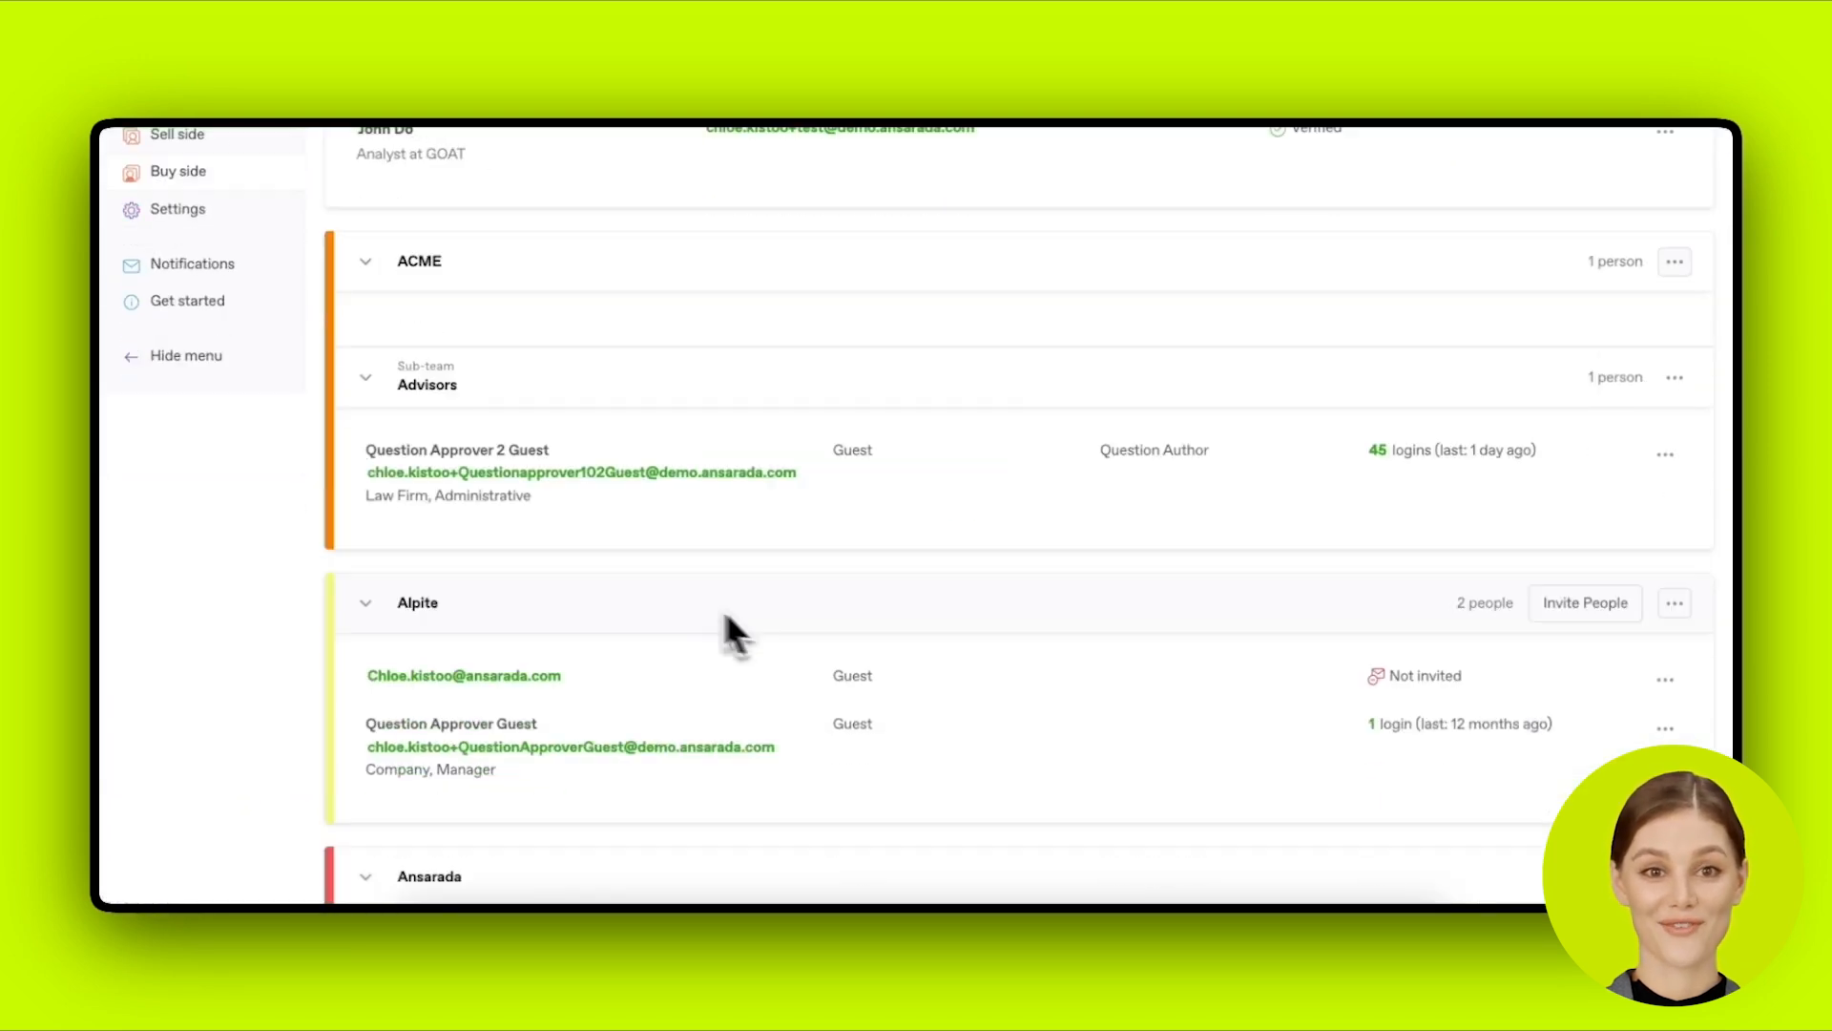
scroll(830, 659, "up", 7)
left_click(186, 347)
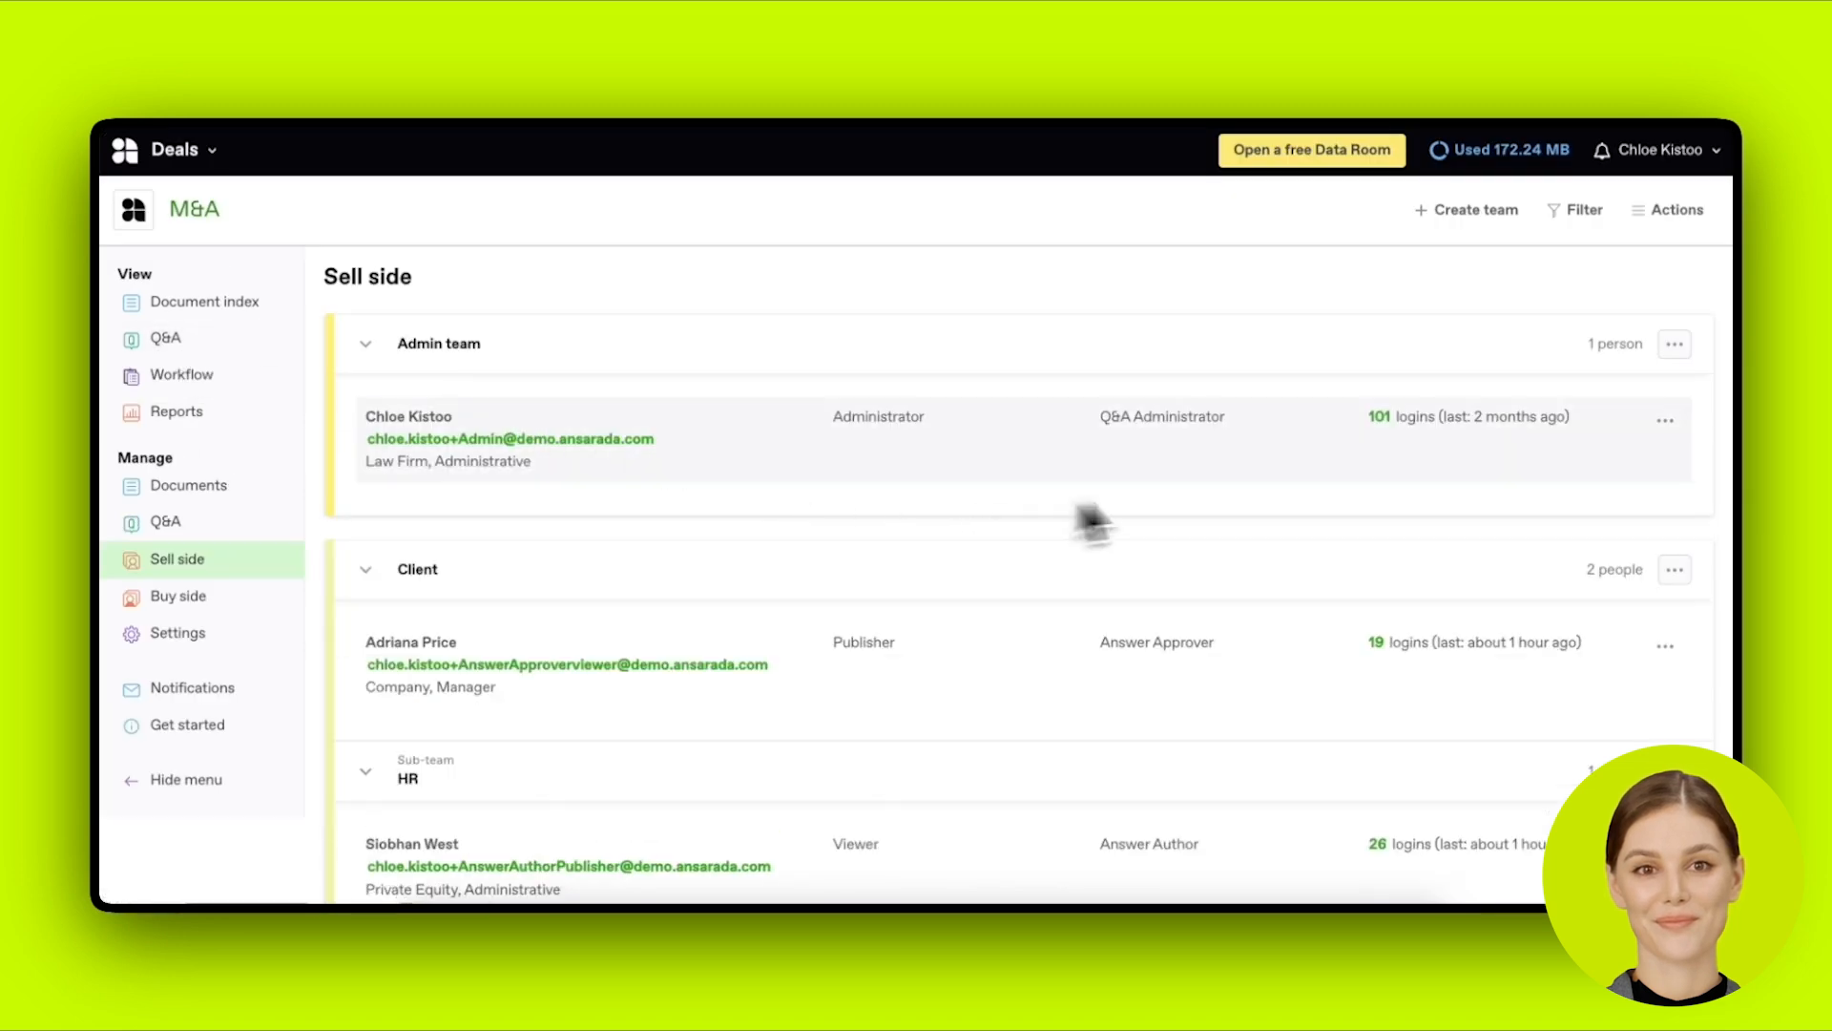
left_click(250, 596)
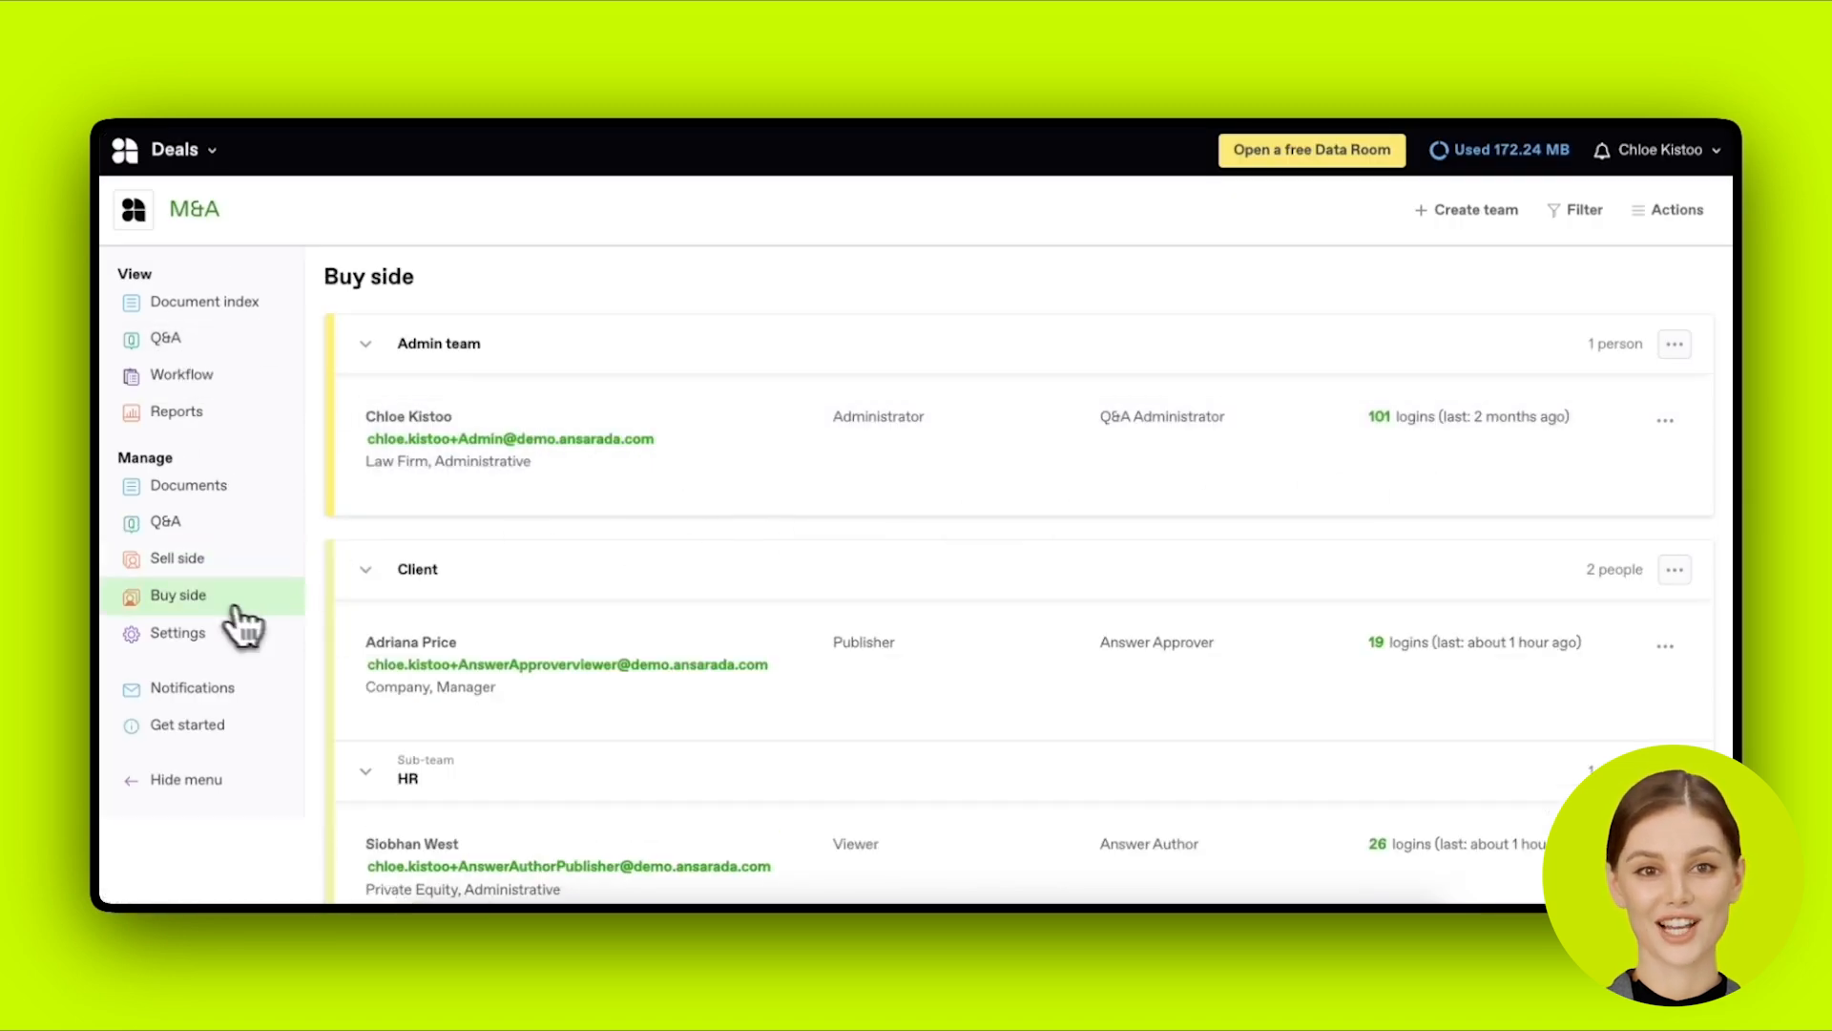
scroll(764, 601, "down", 10)
scroll(775, 594, "down", 10)
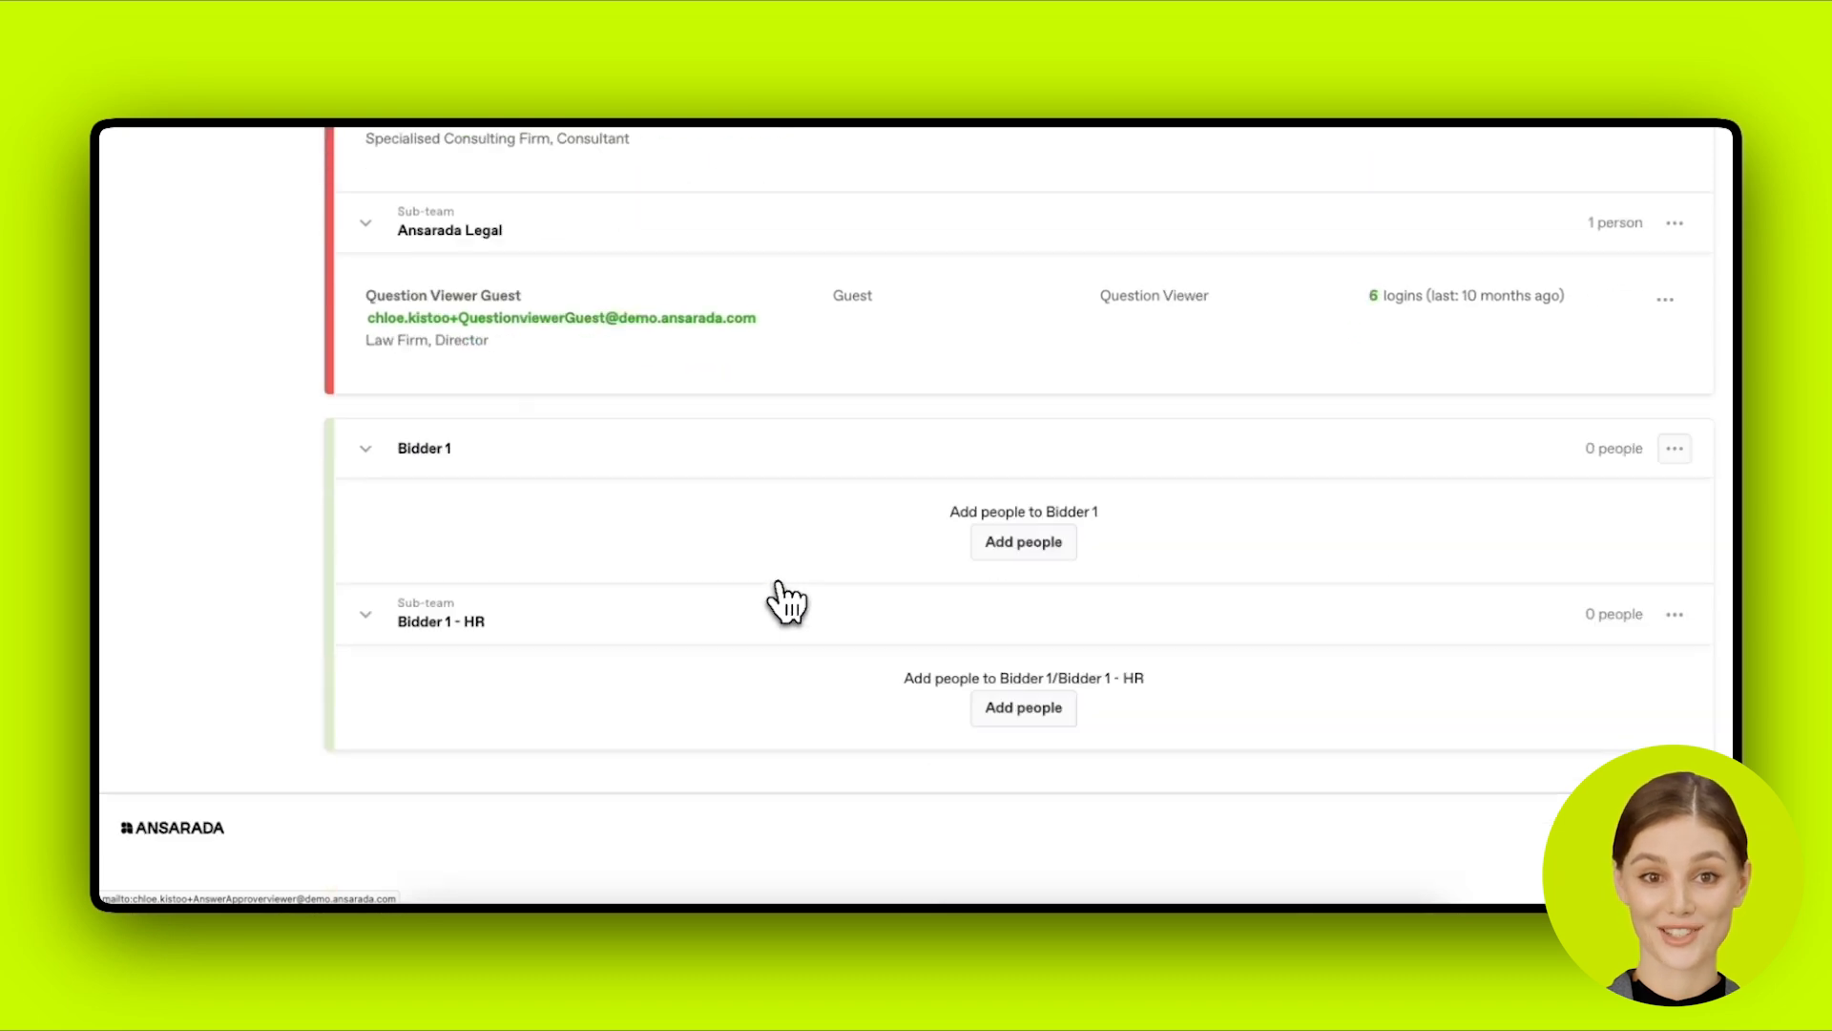
Step: Start adding people to Bidder 1, trying Q&A roles and settling on Question Author
left_click(1010, 553)
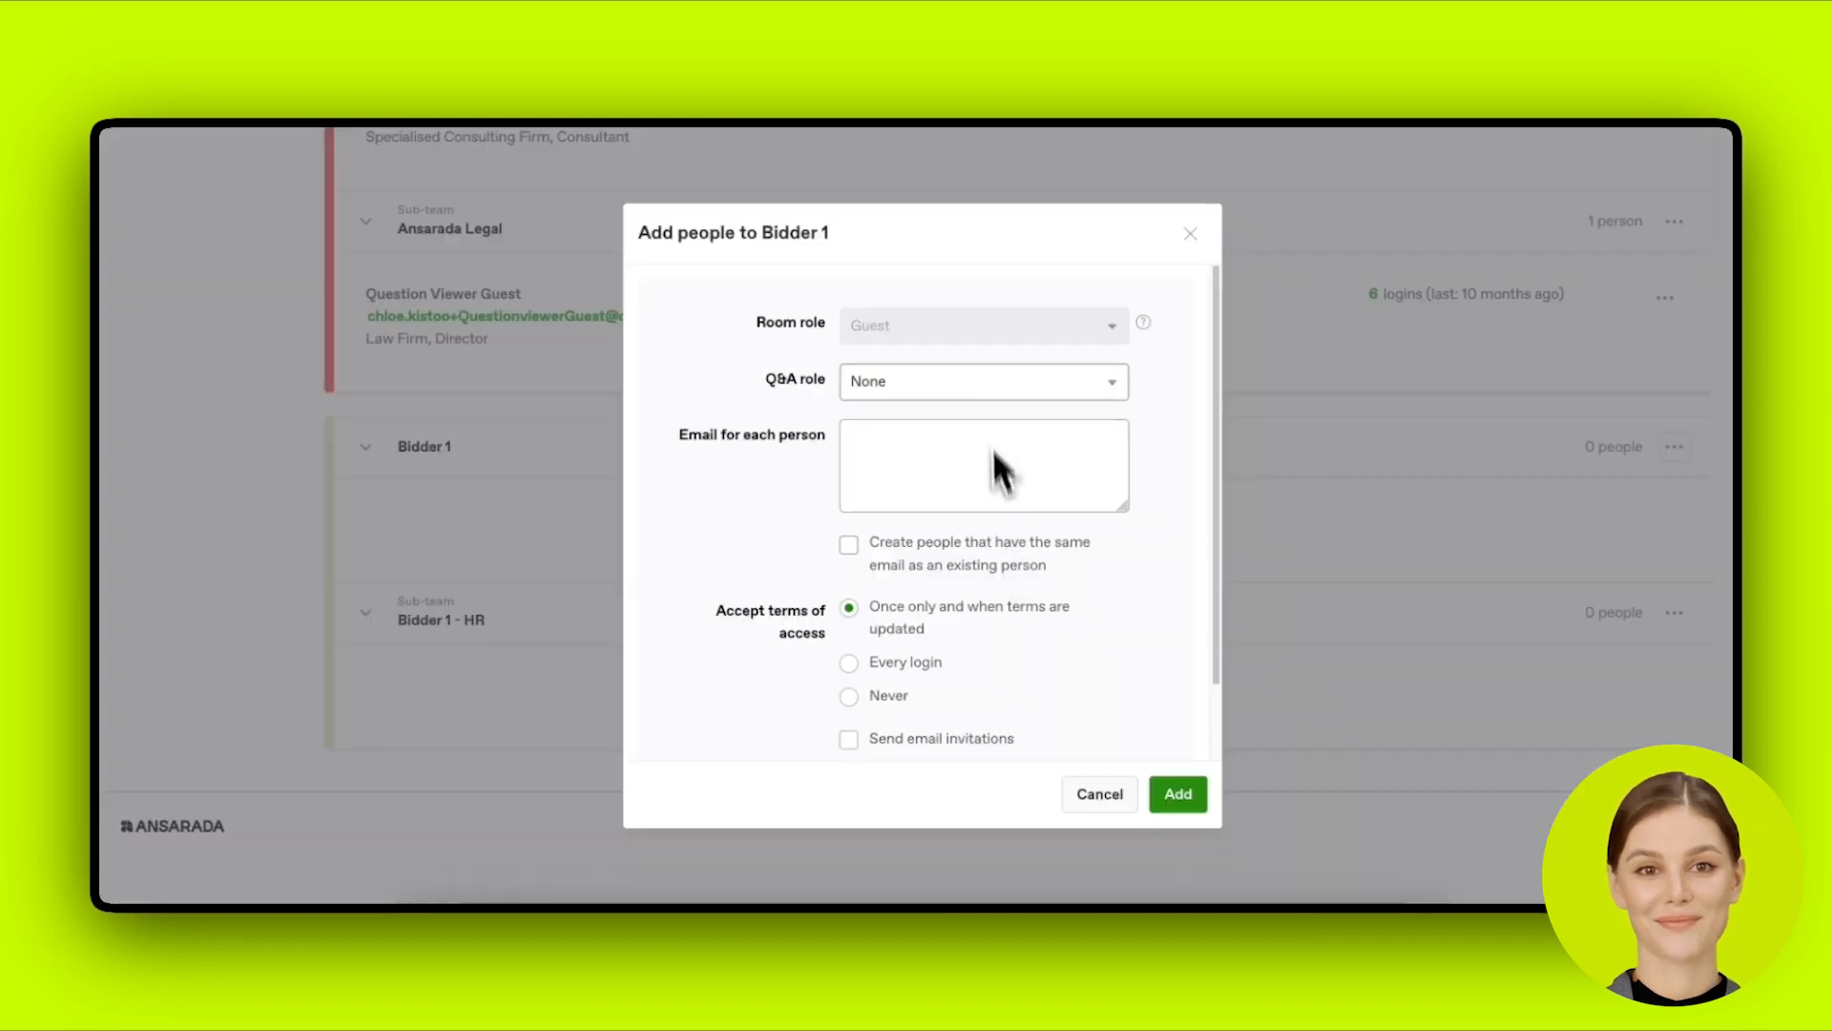
left_click(982, 380)
left_click(982, 380)
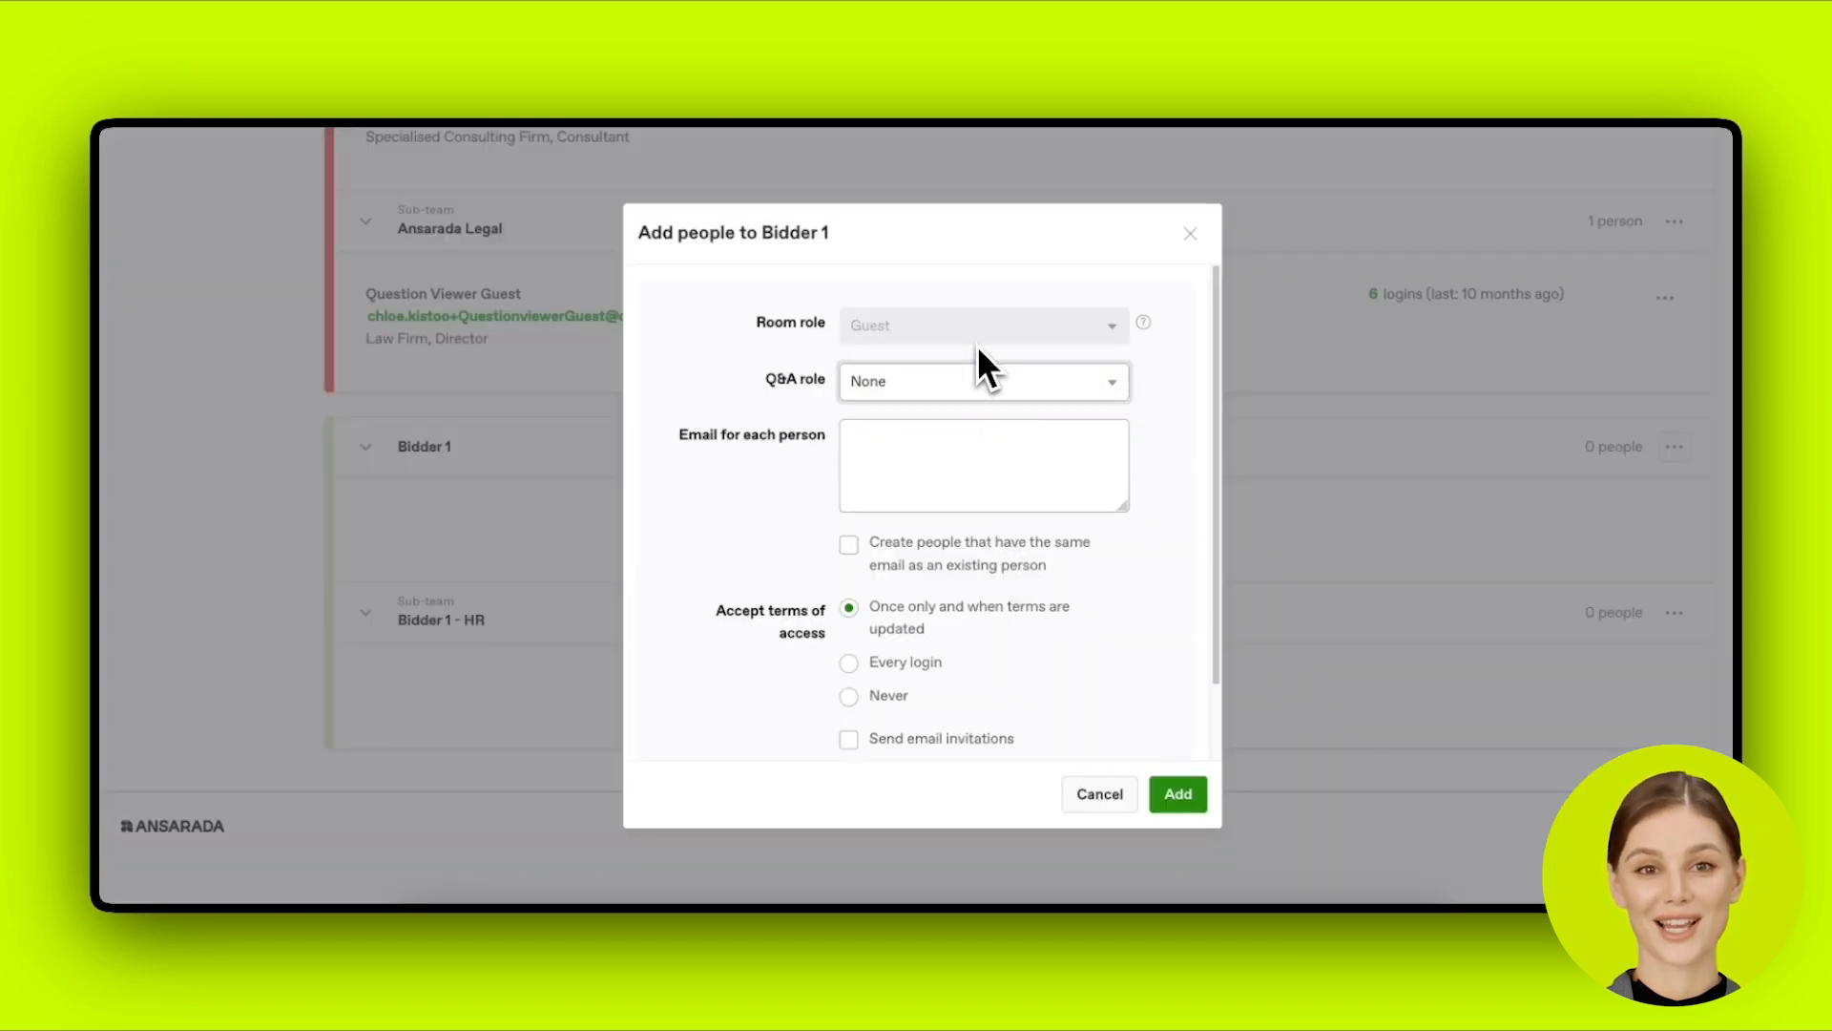
left_click(1115, 387)
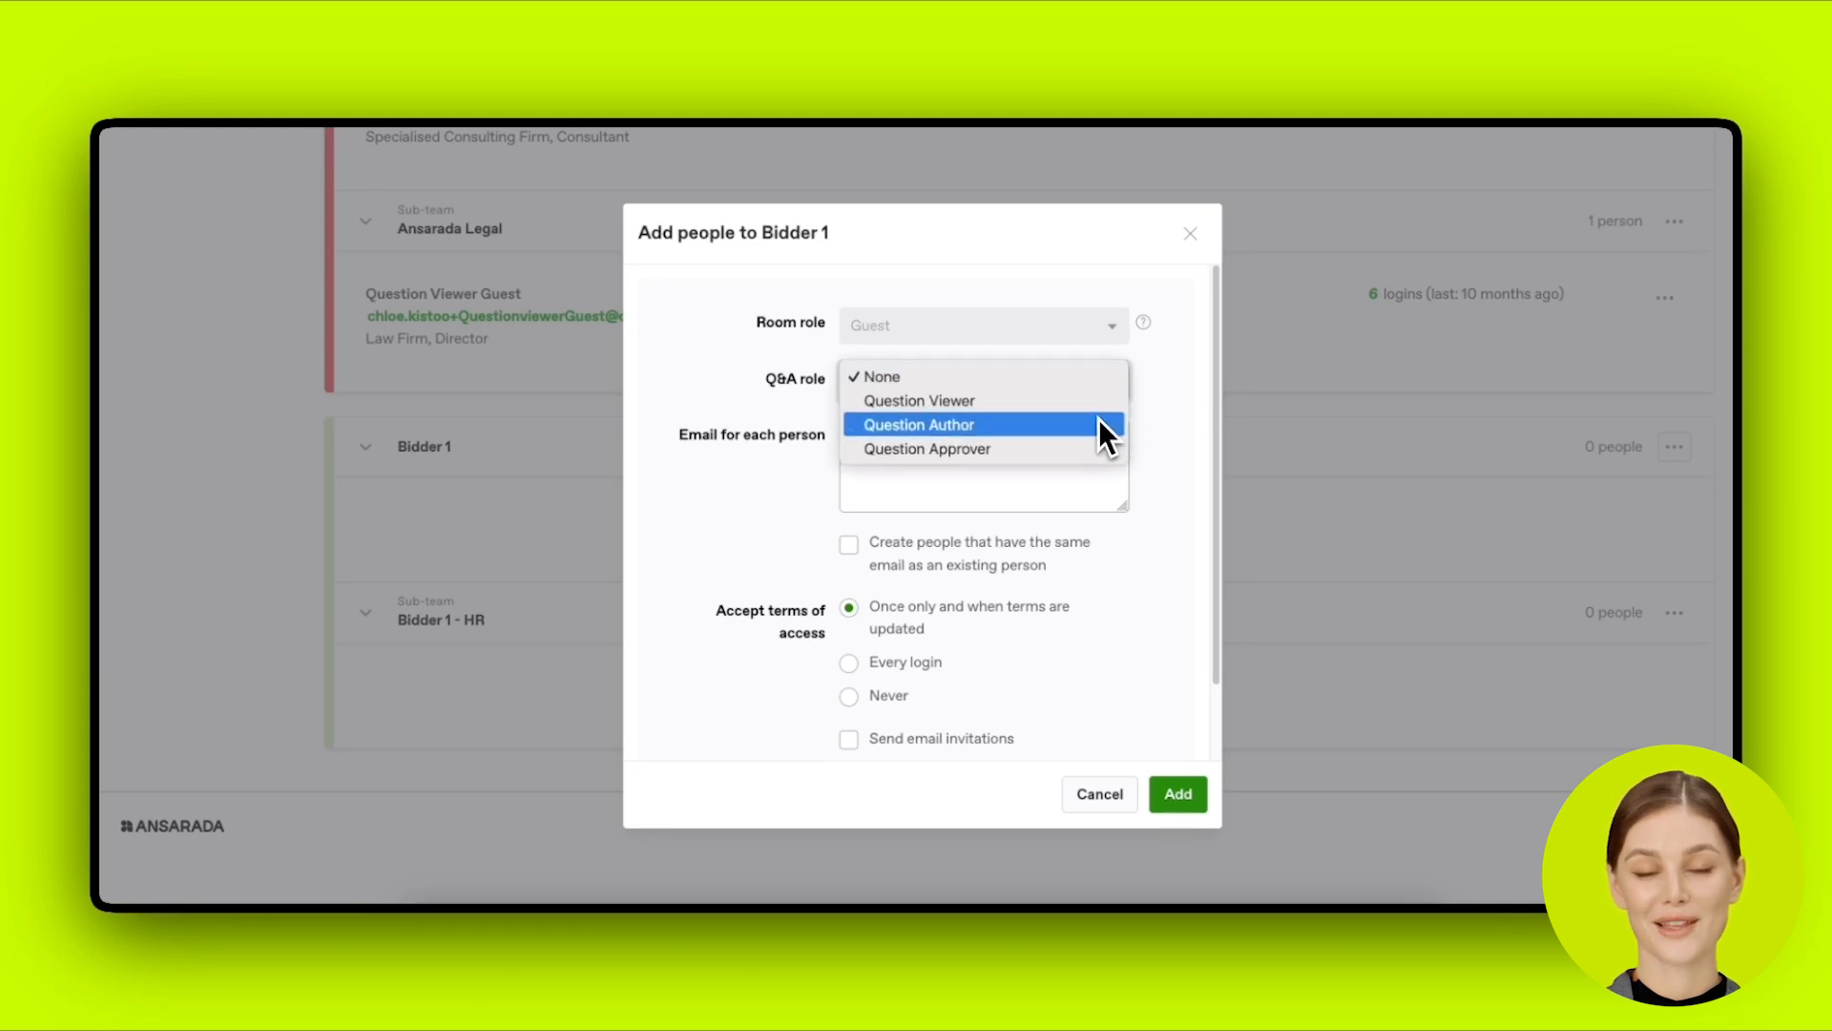
left_click(1097, 421)
left_click(1076, 452)
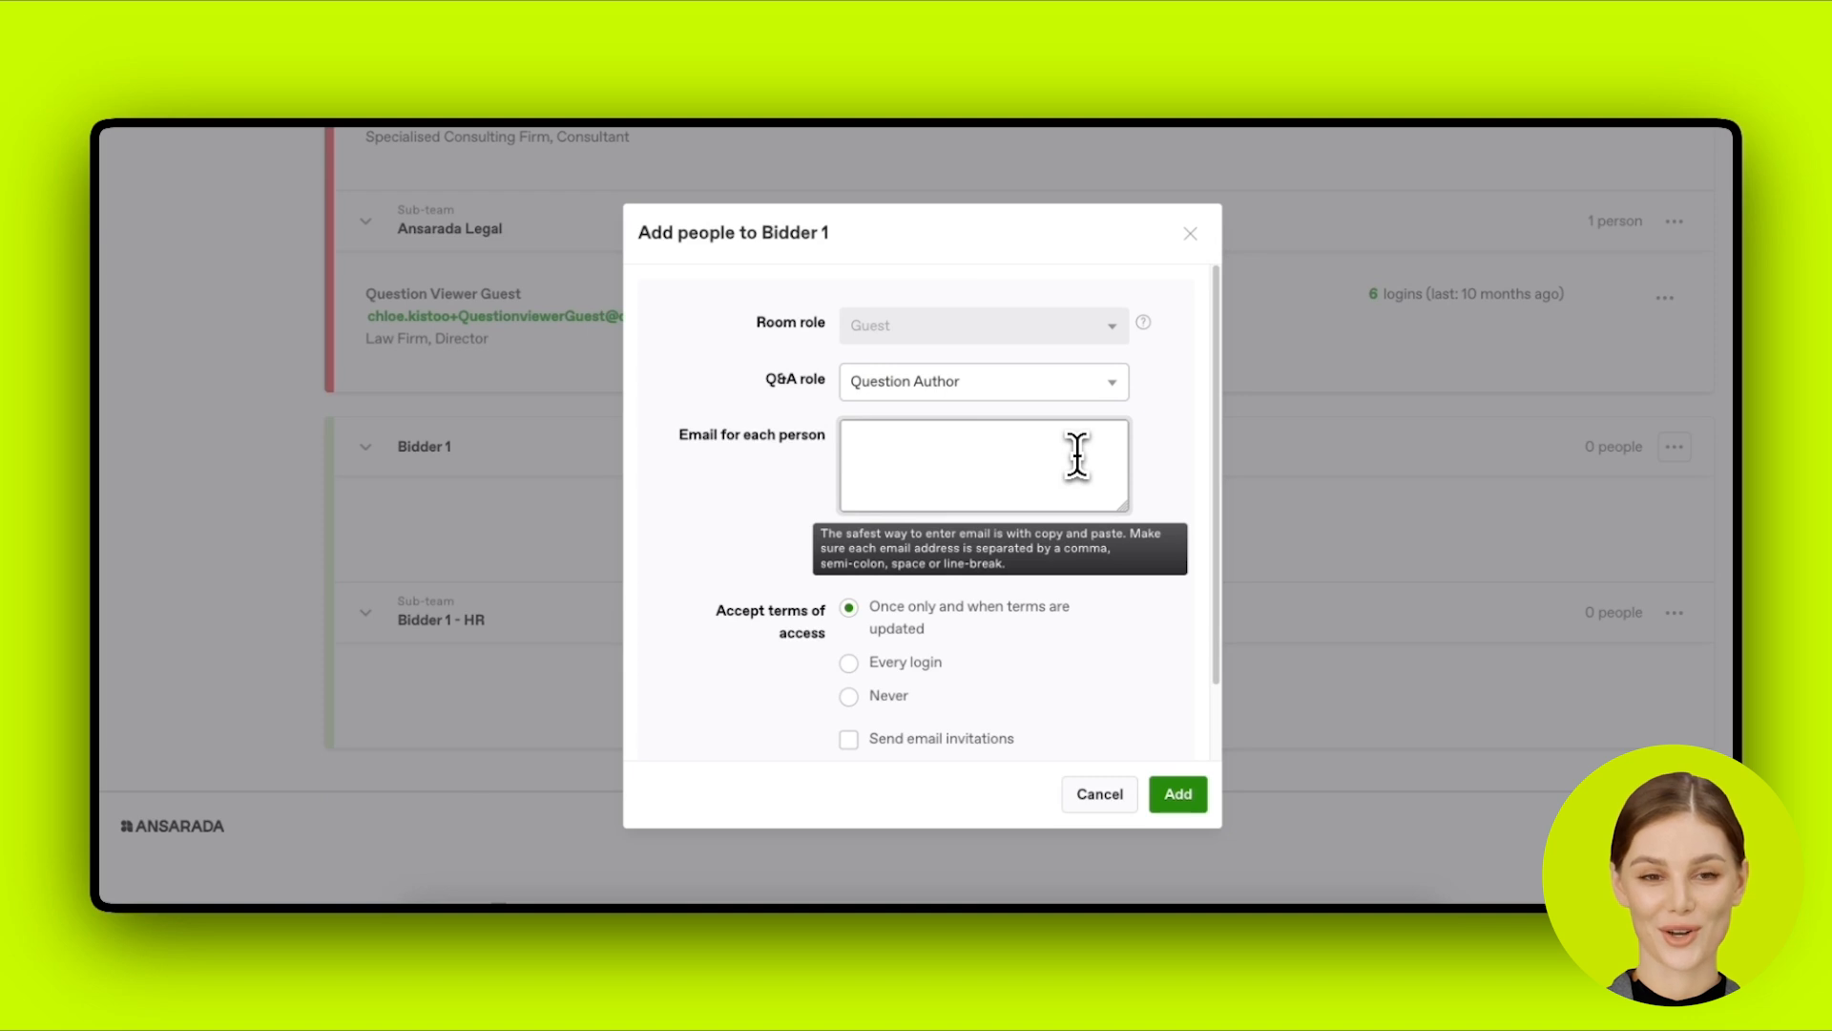
left_click(1068, 411)
left_click(1063, 399)
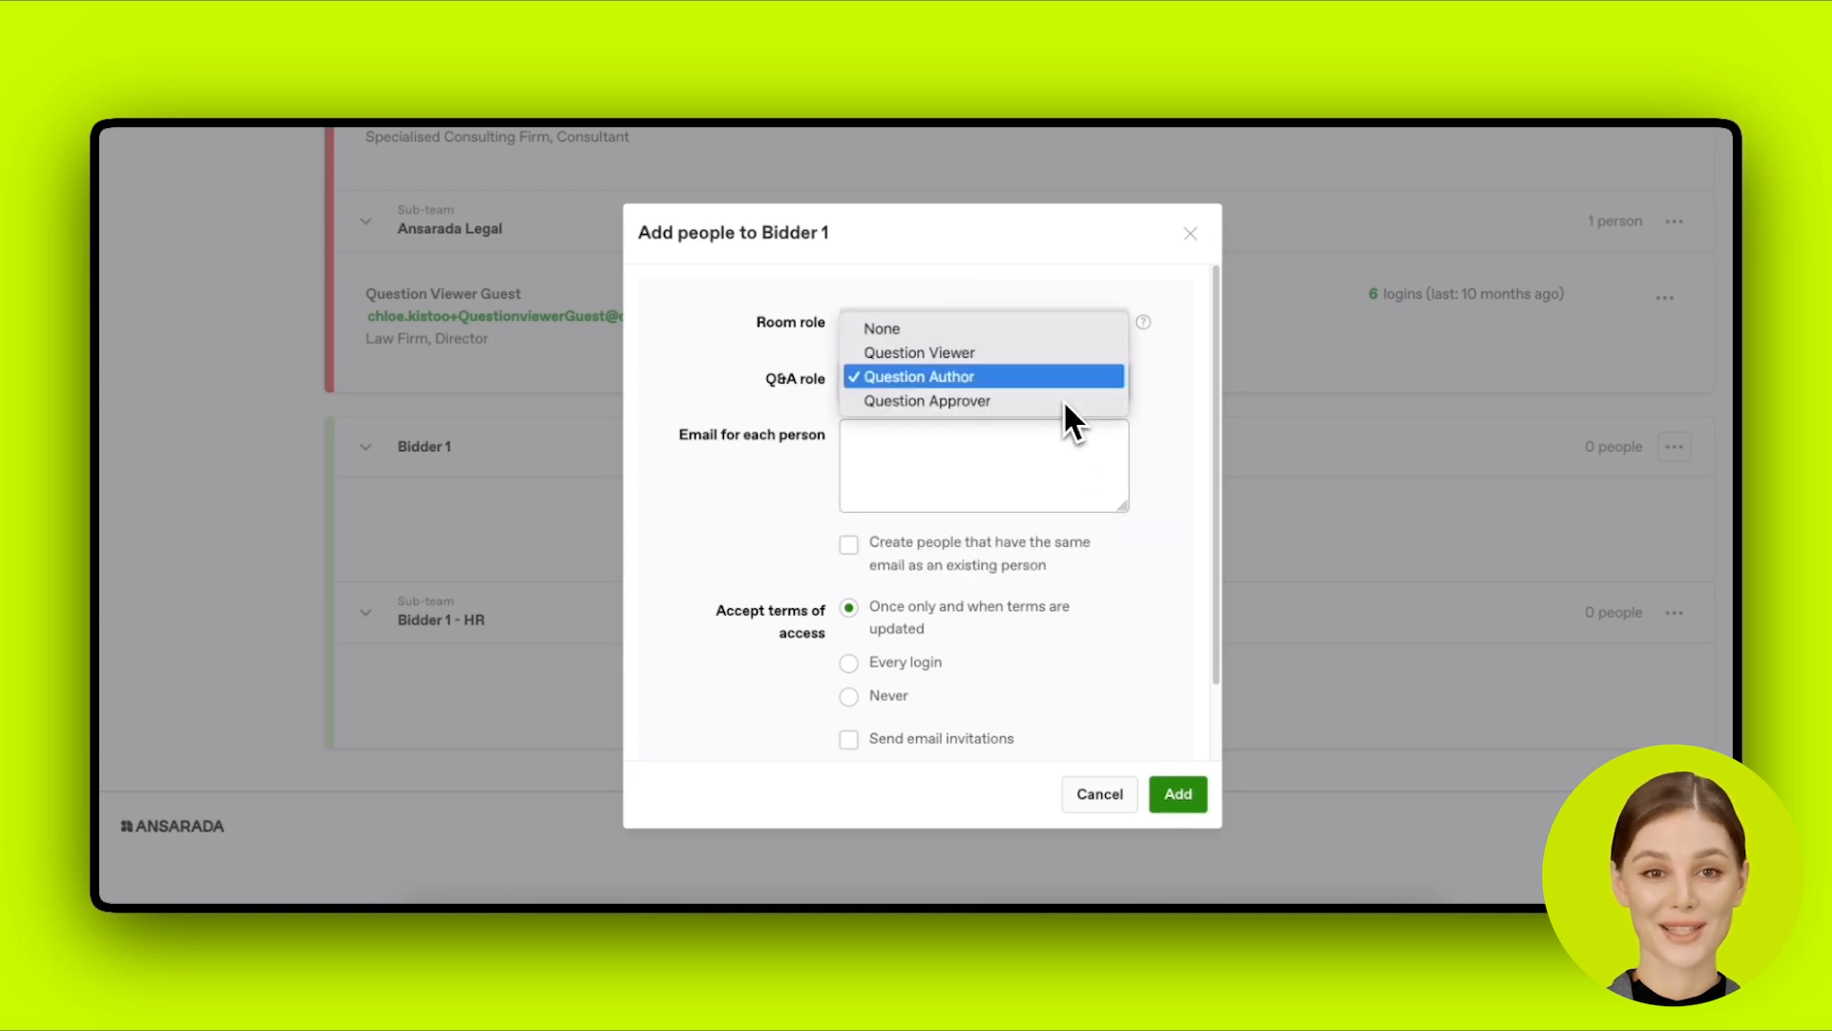
left_click(1057, 382)
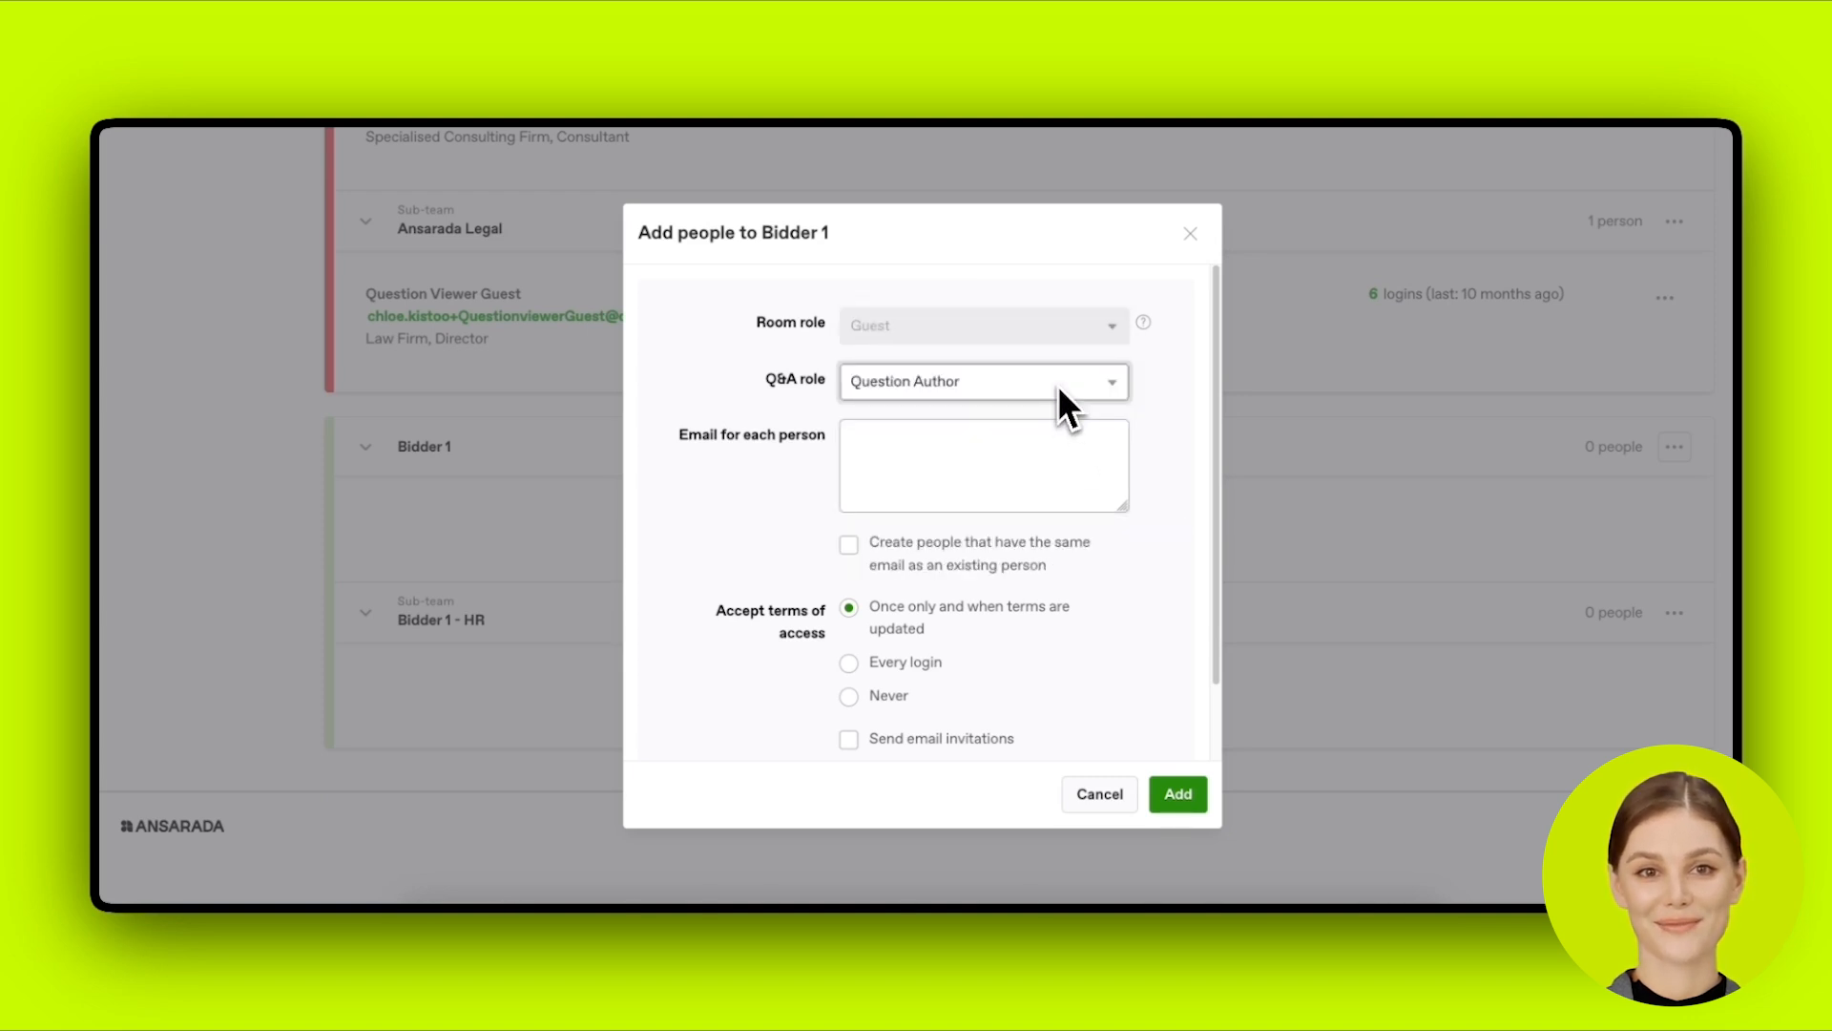
left_click(1060, 449)
left_click(1094, 381)
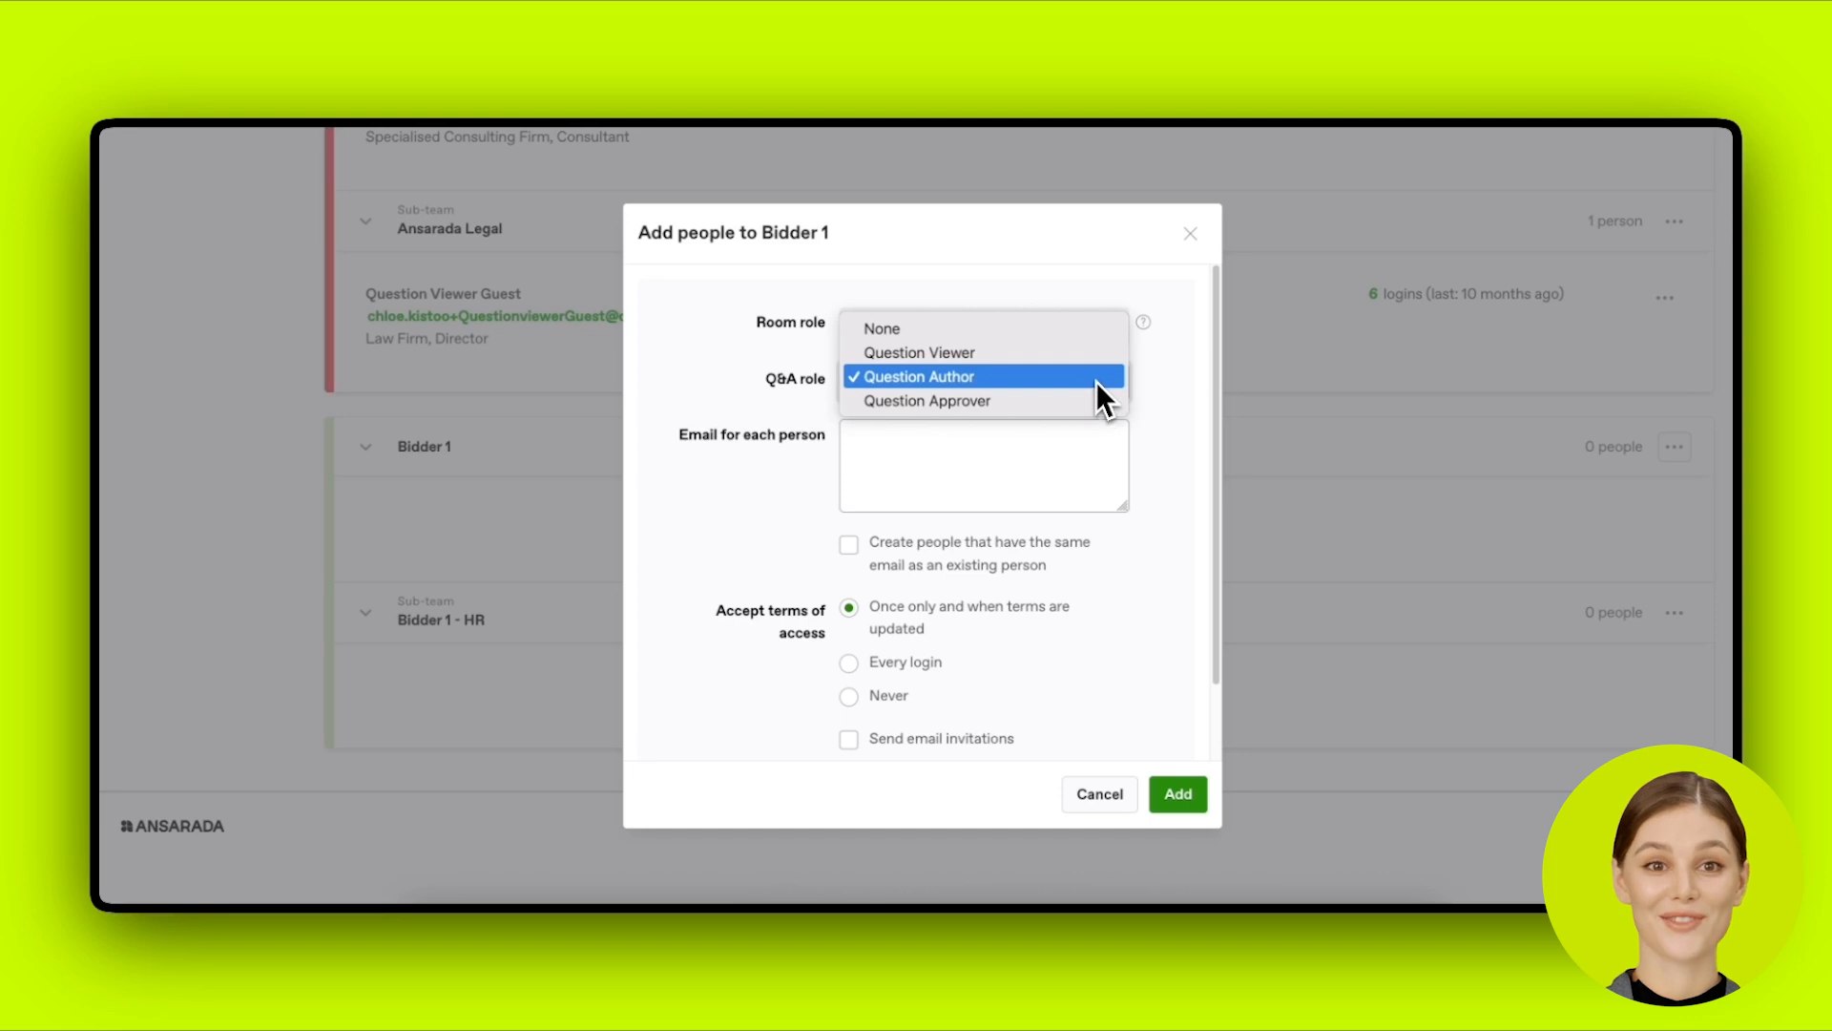
left_click(1095, 380)
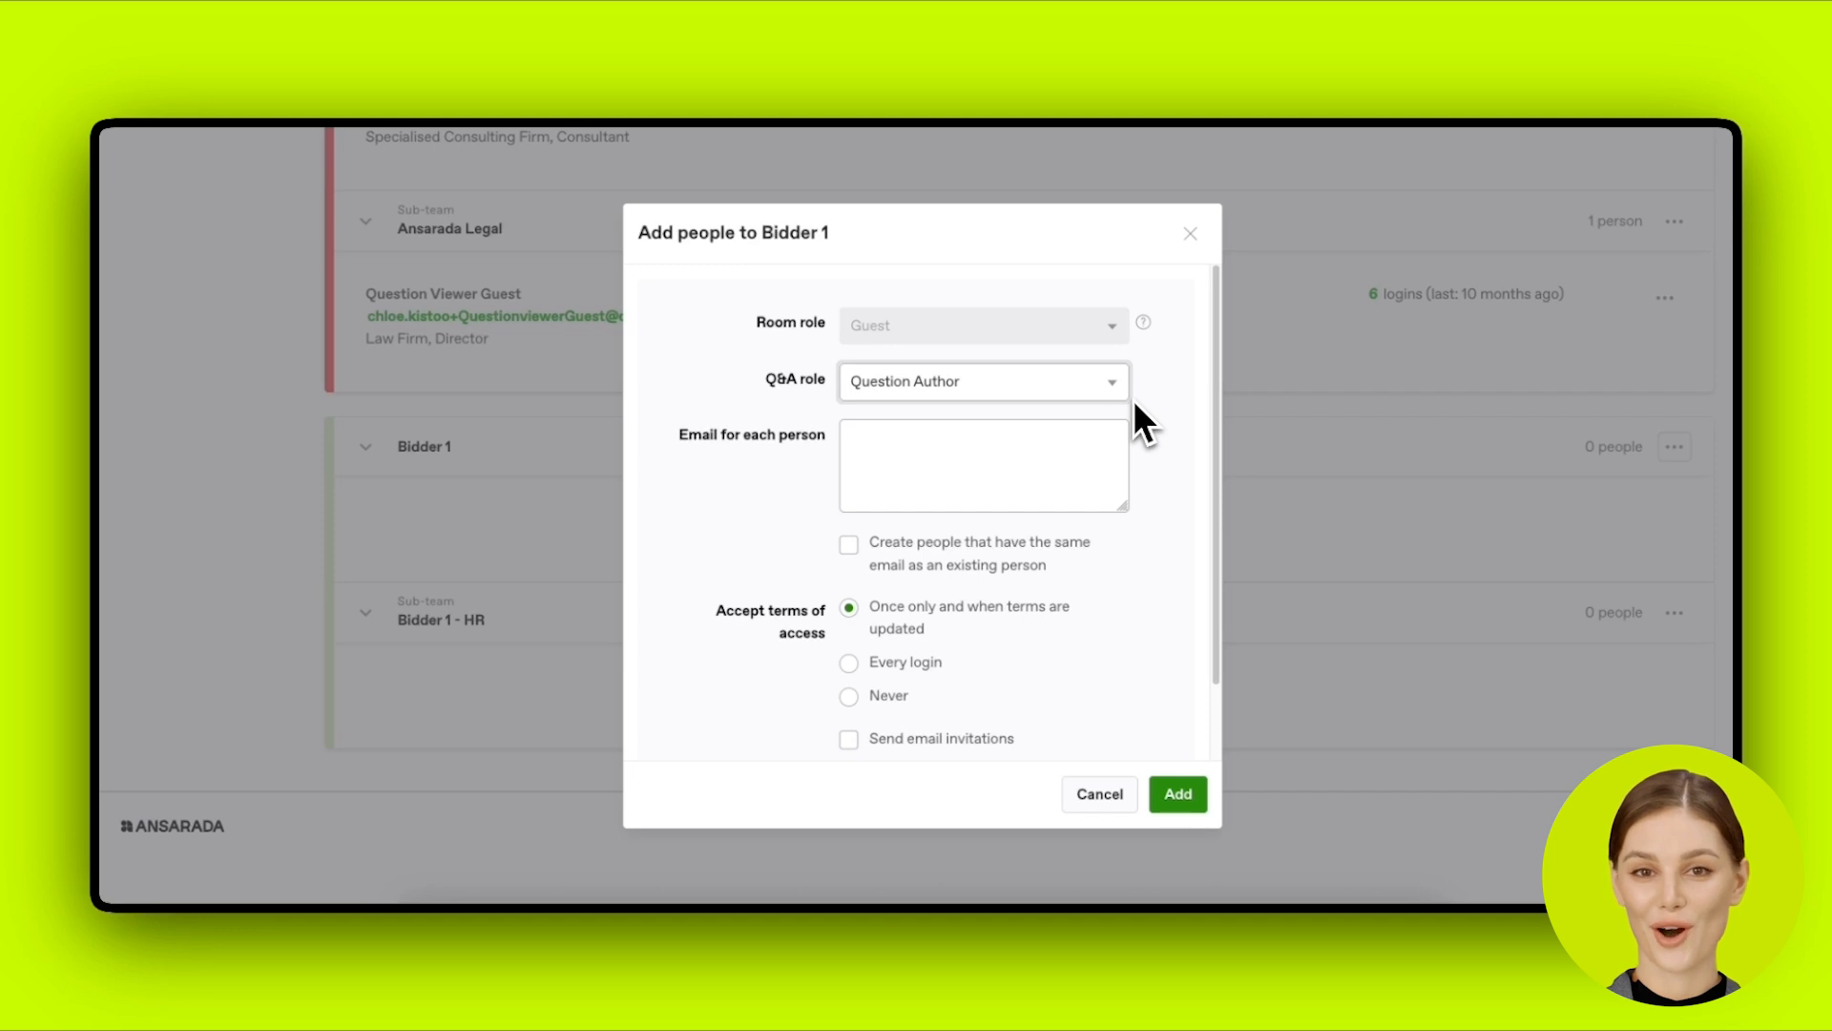
left_click(1048, 380)
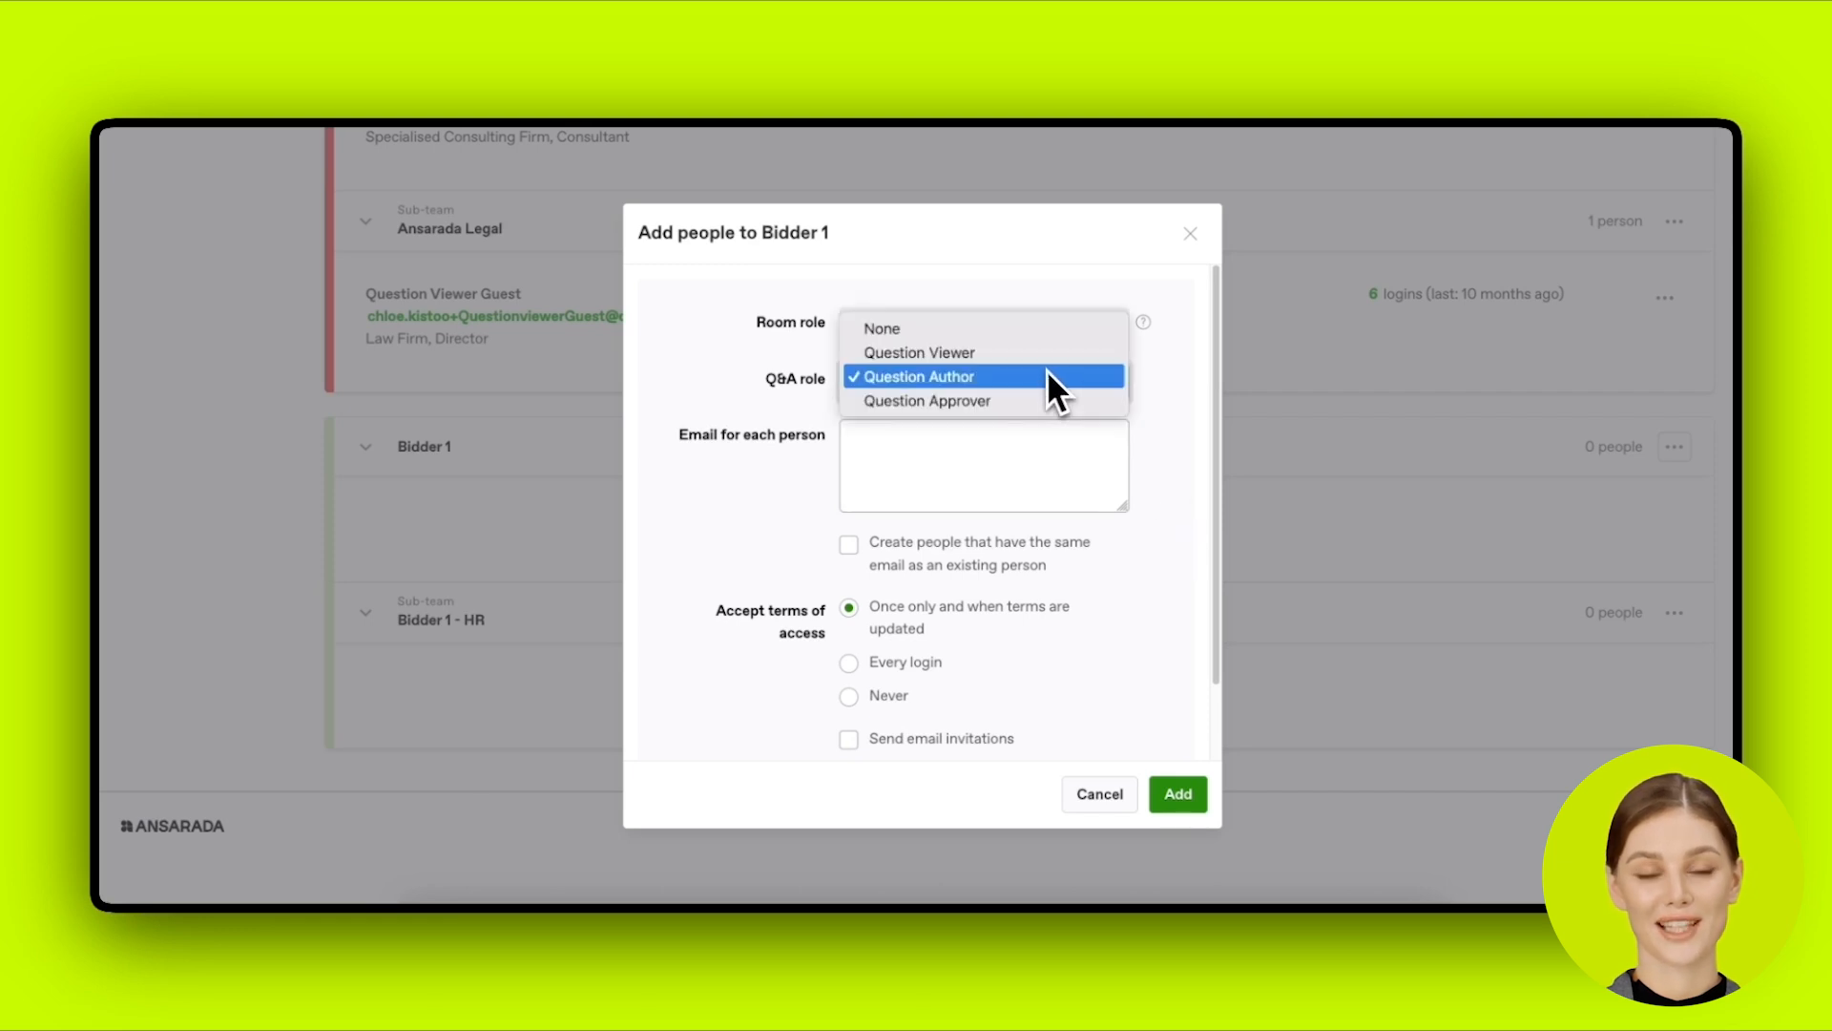
left_click(1044, 394)
left_click(1043, 391)
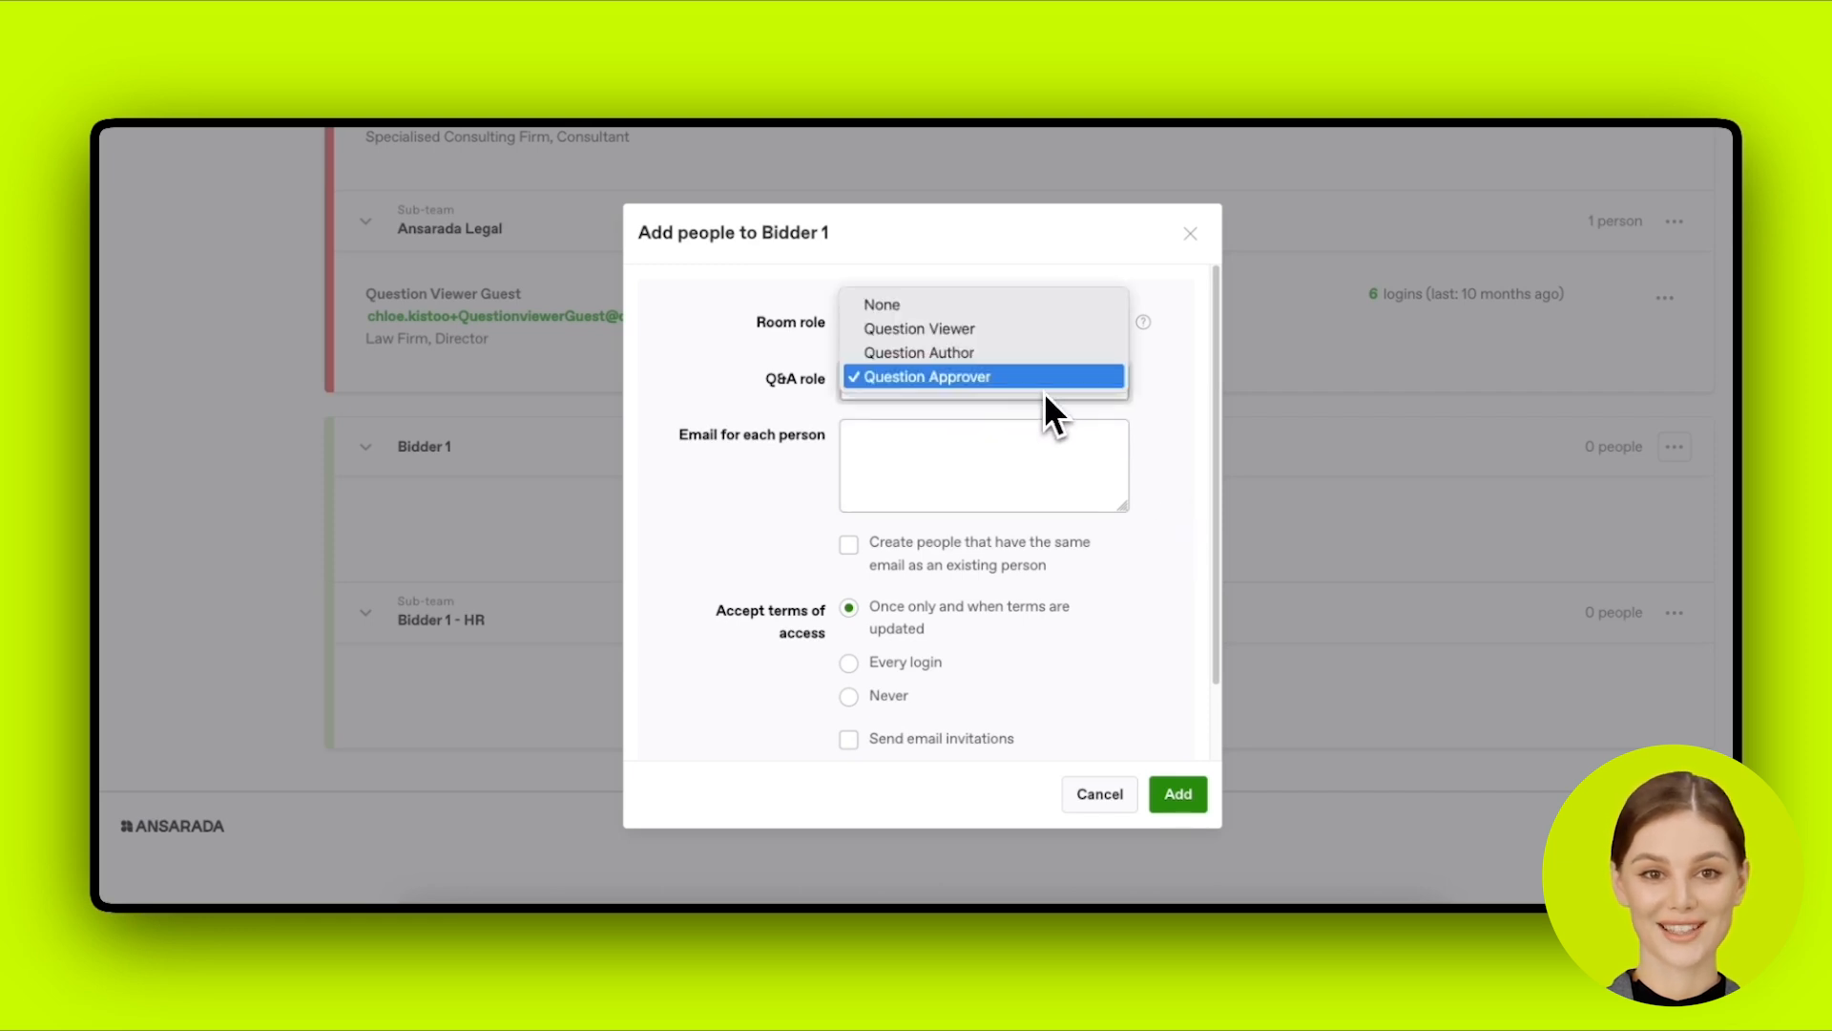
left_click(1045, 361)
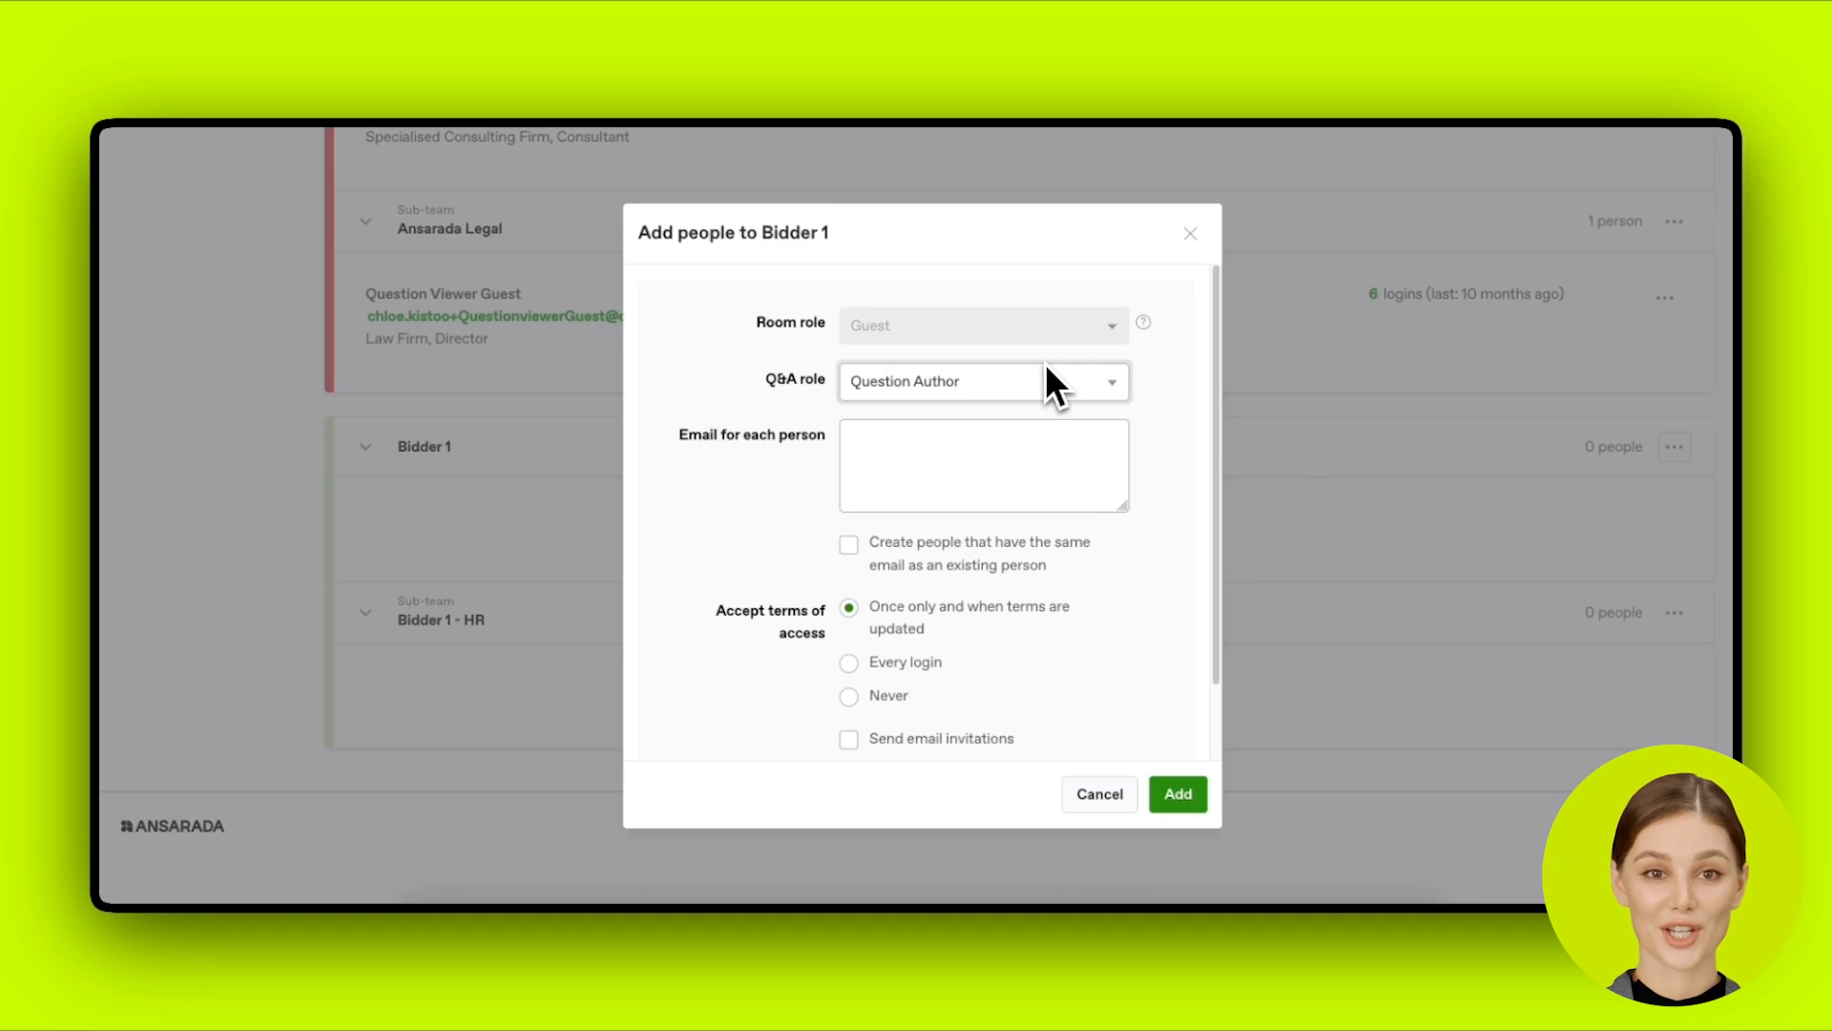
Step: Try typing a guest email and toggling invitations, then clear the box and close the form
left_click(1066, 449)
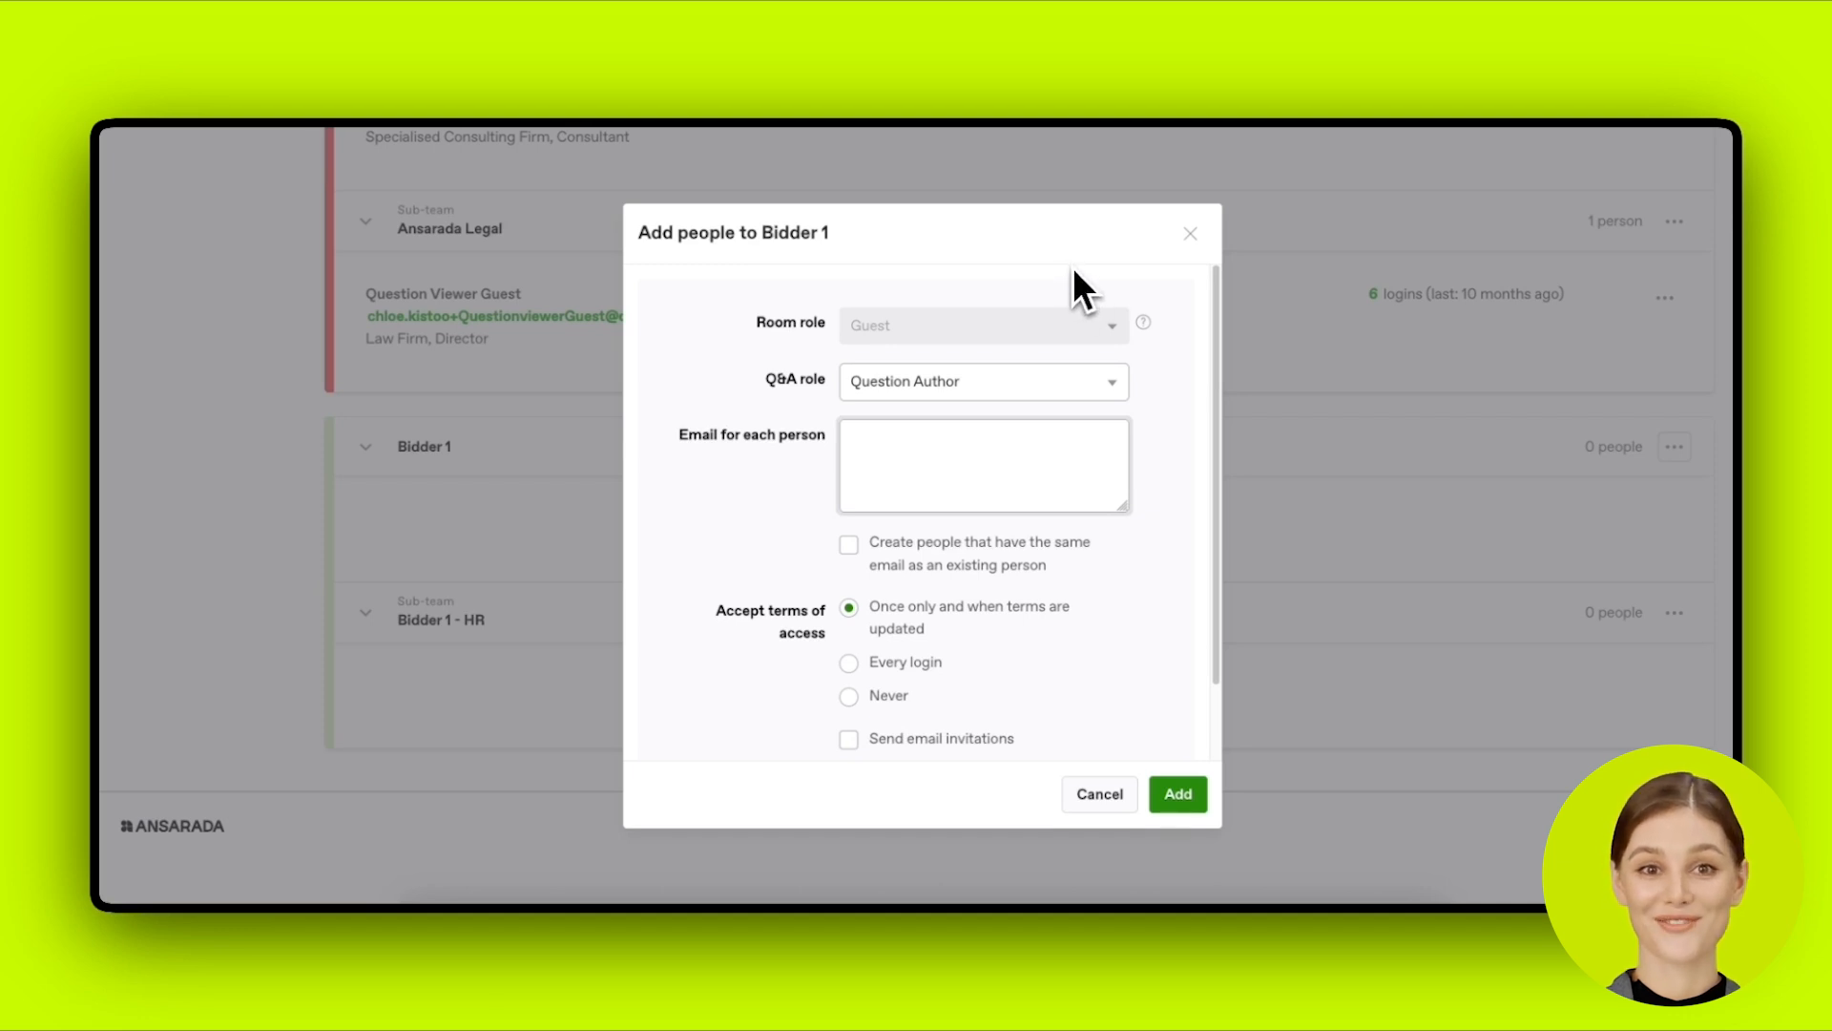
left_click(1068, 453)
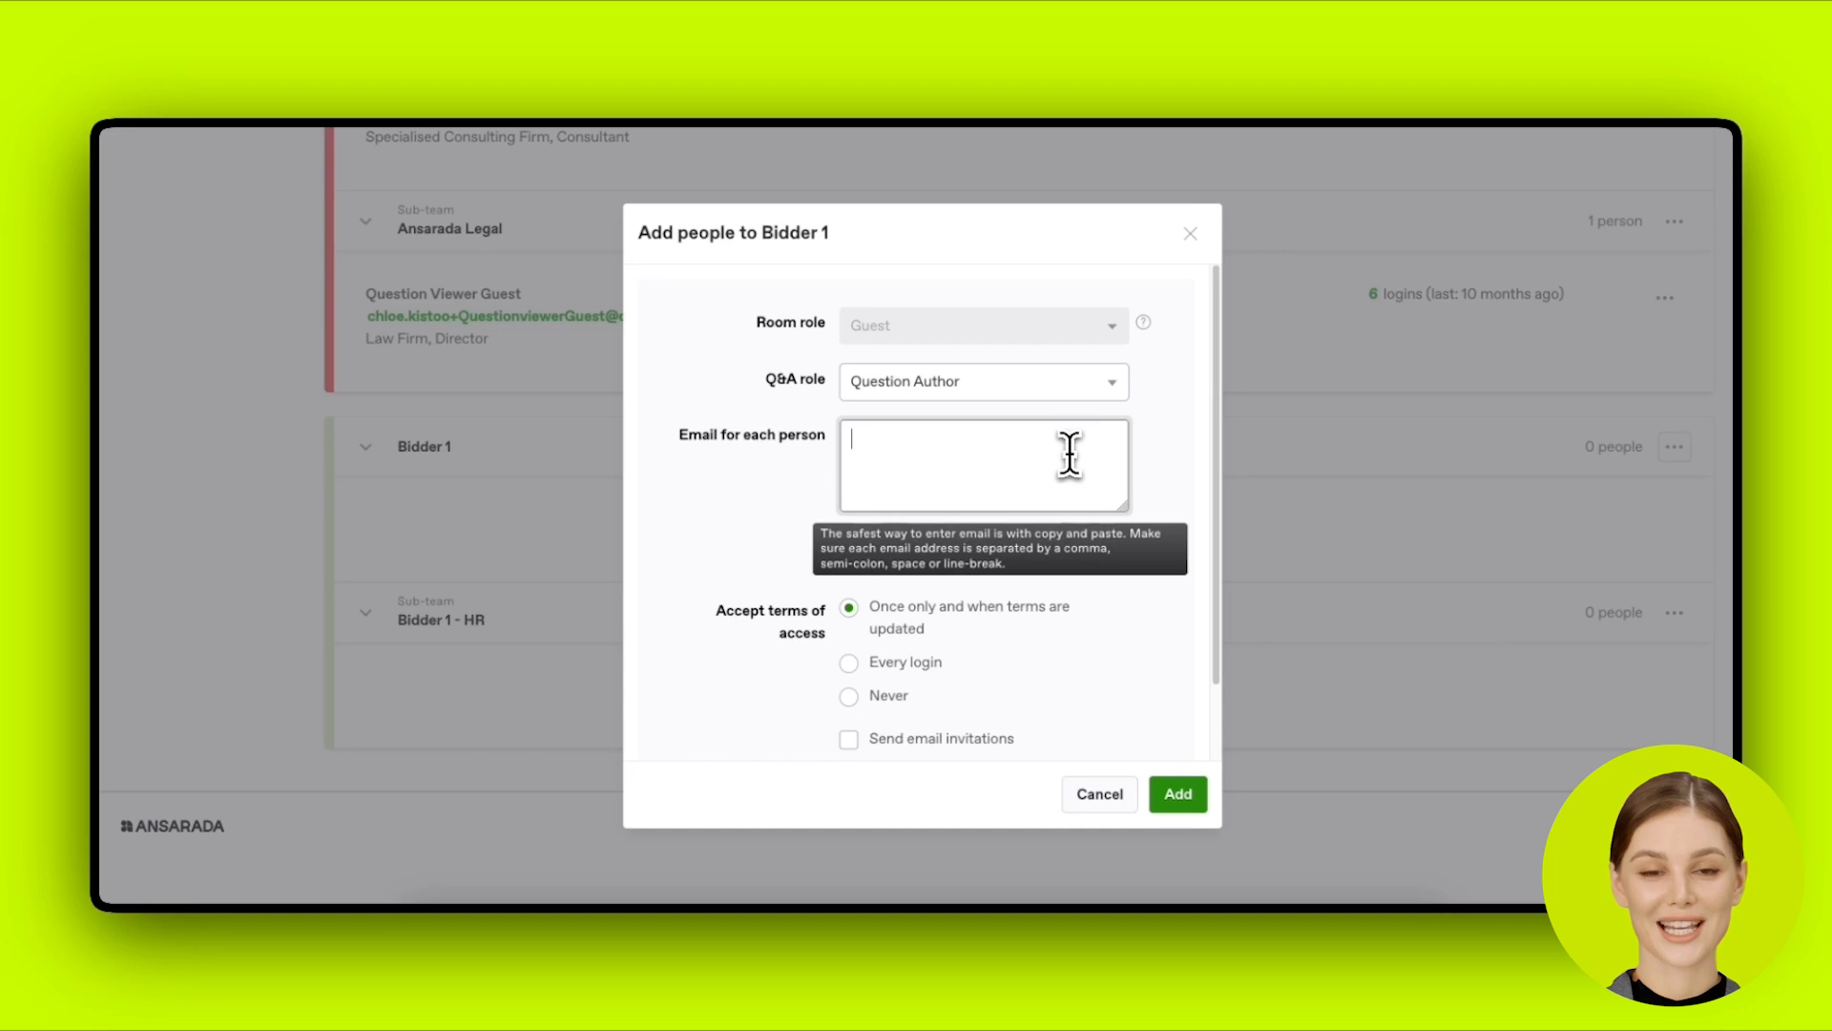
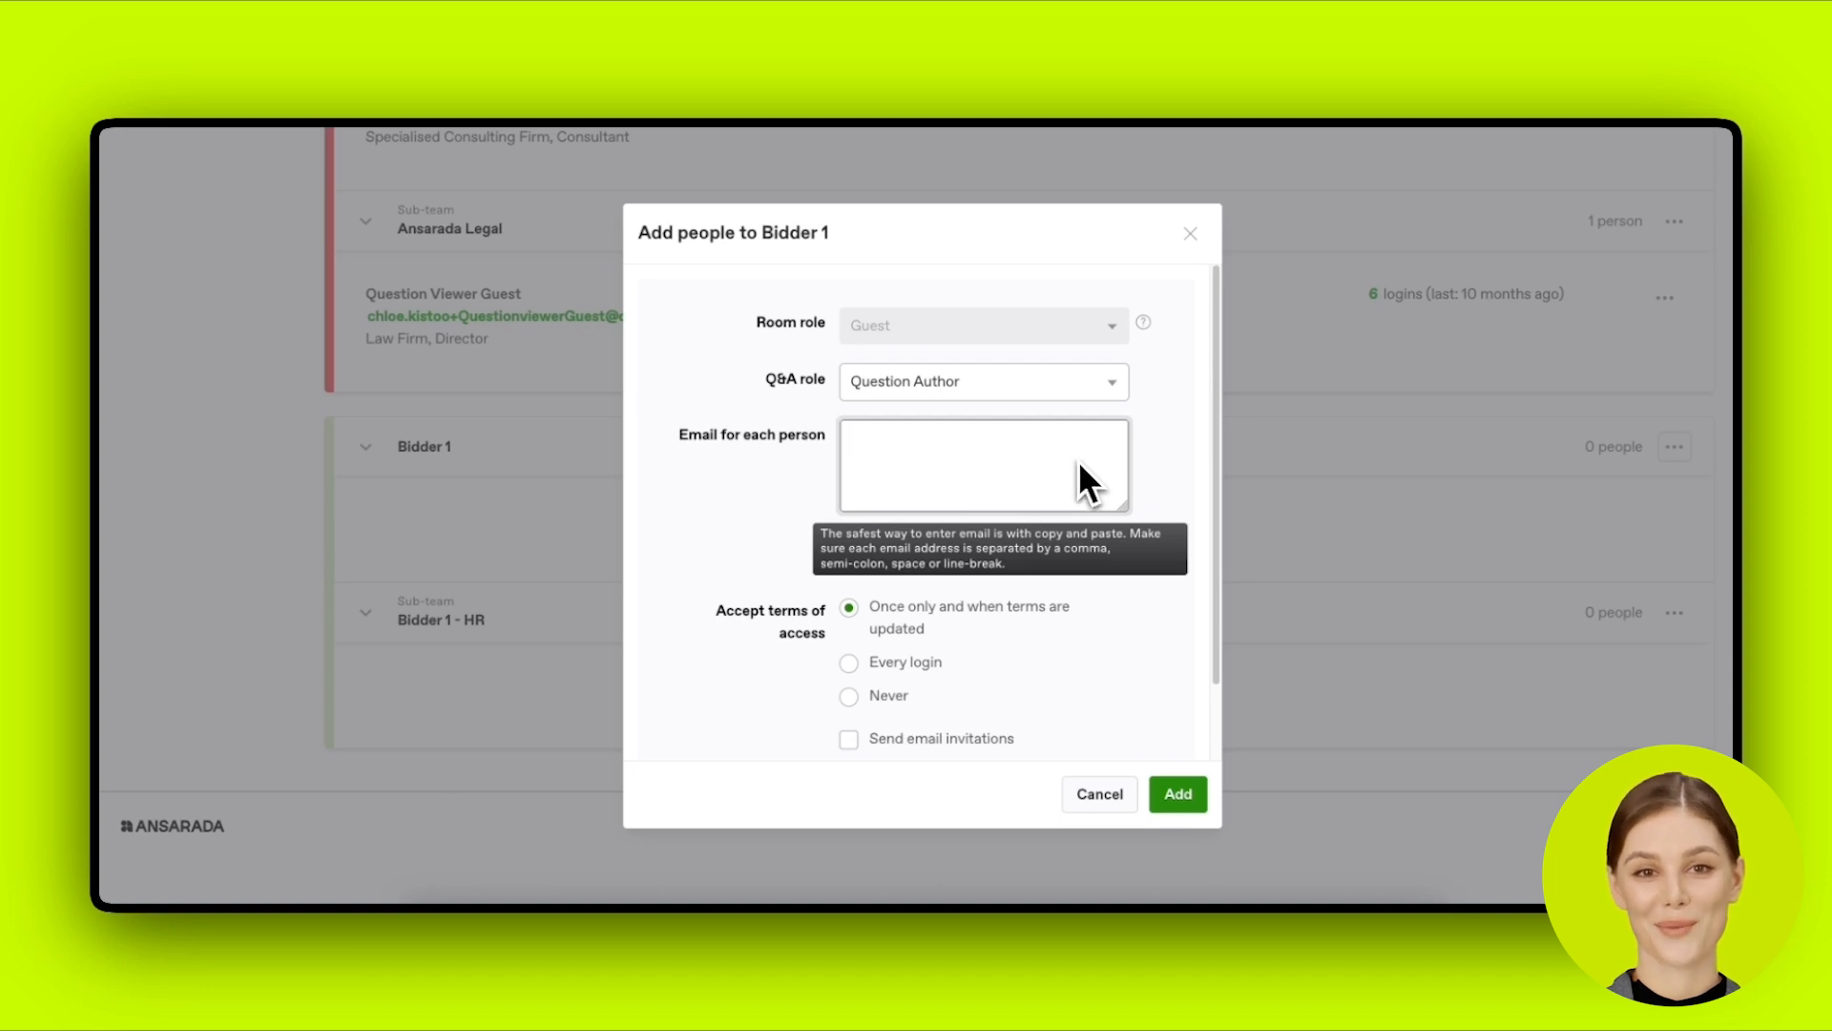
scroll(1093, 653, "down", 1)
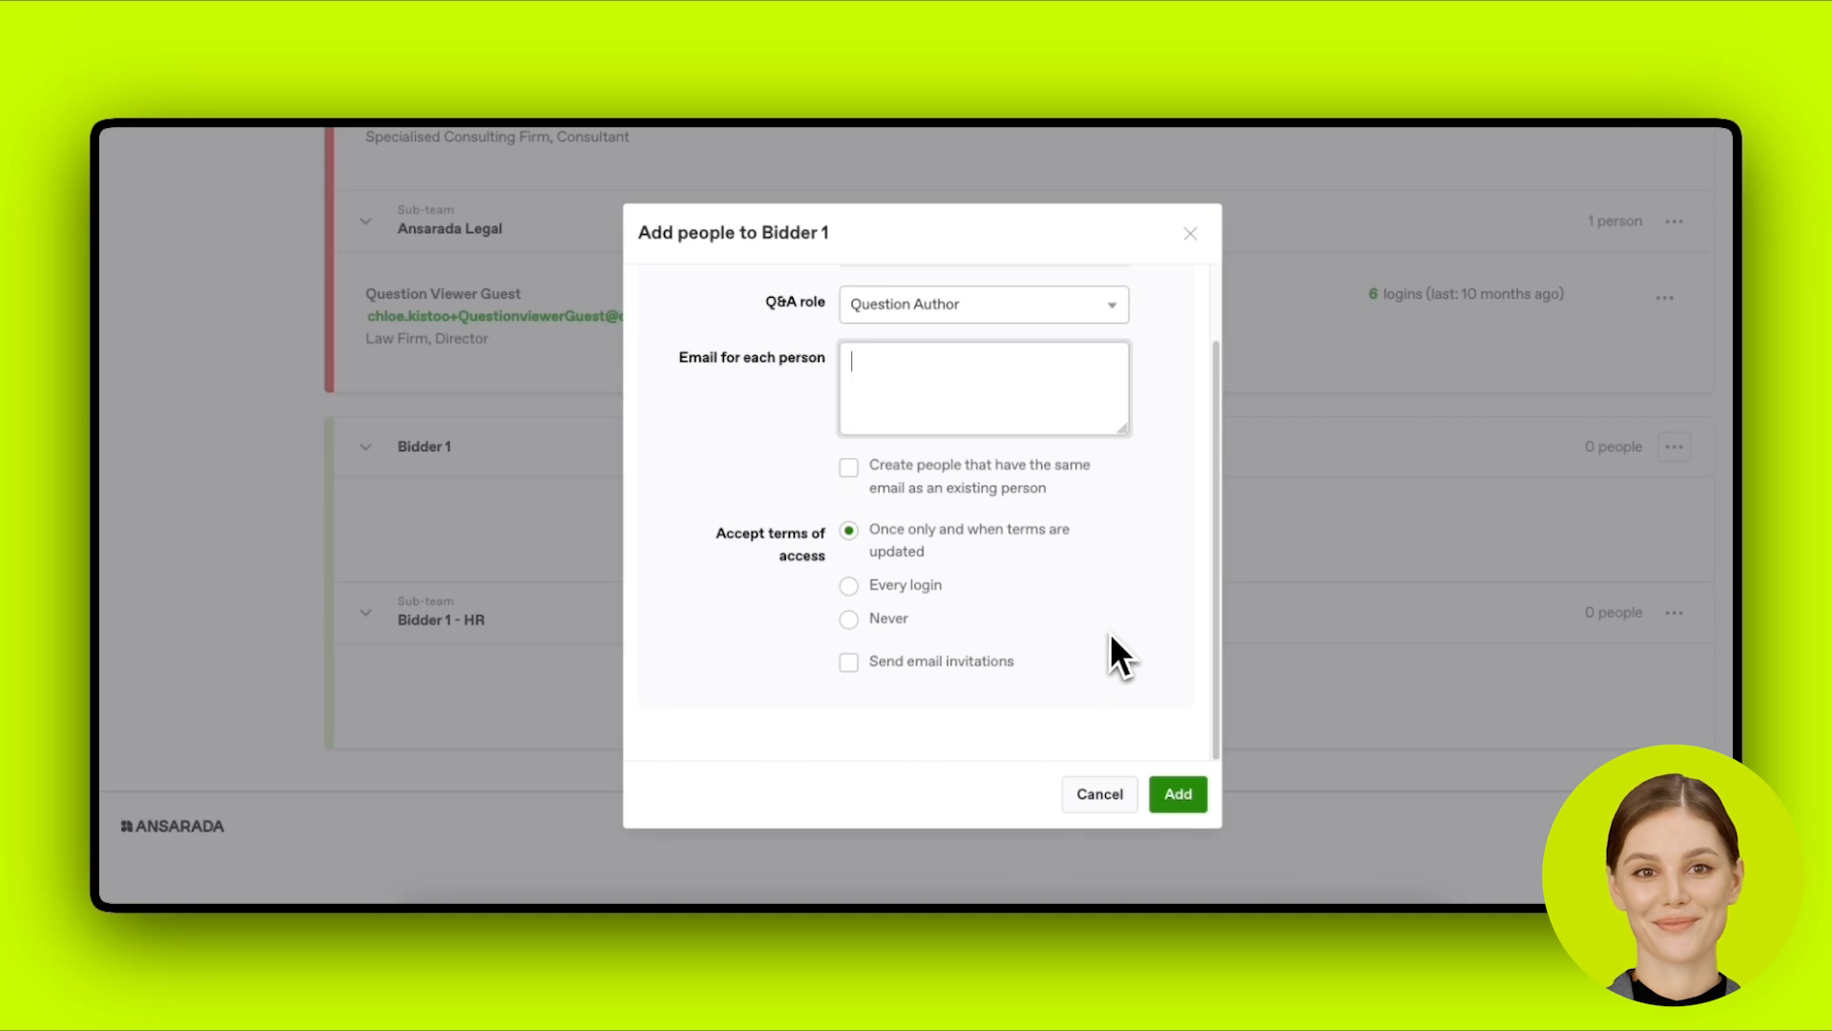
left_click(1016, 661)
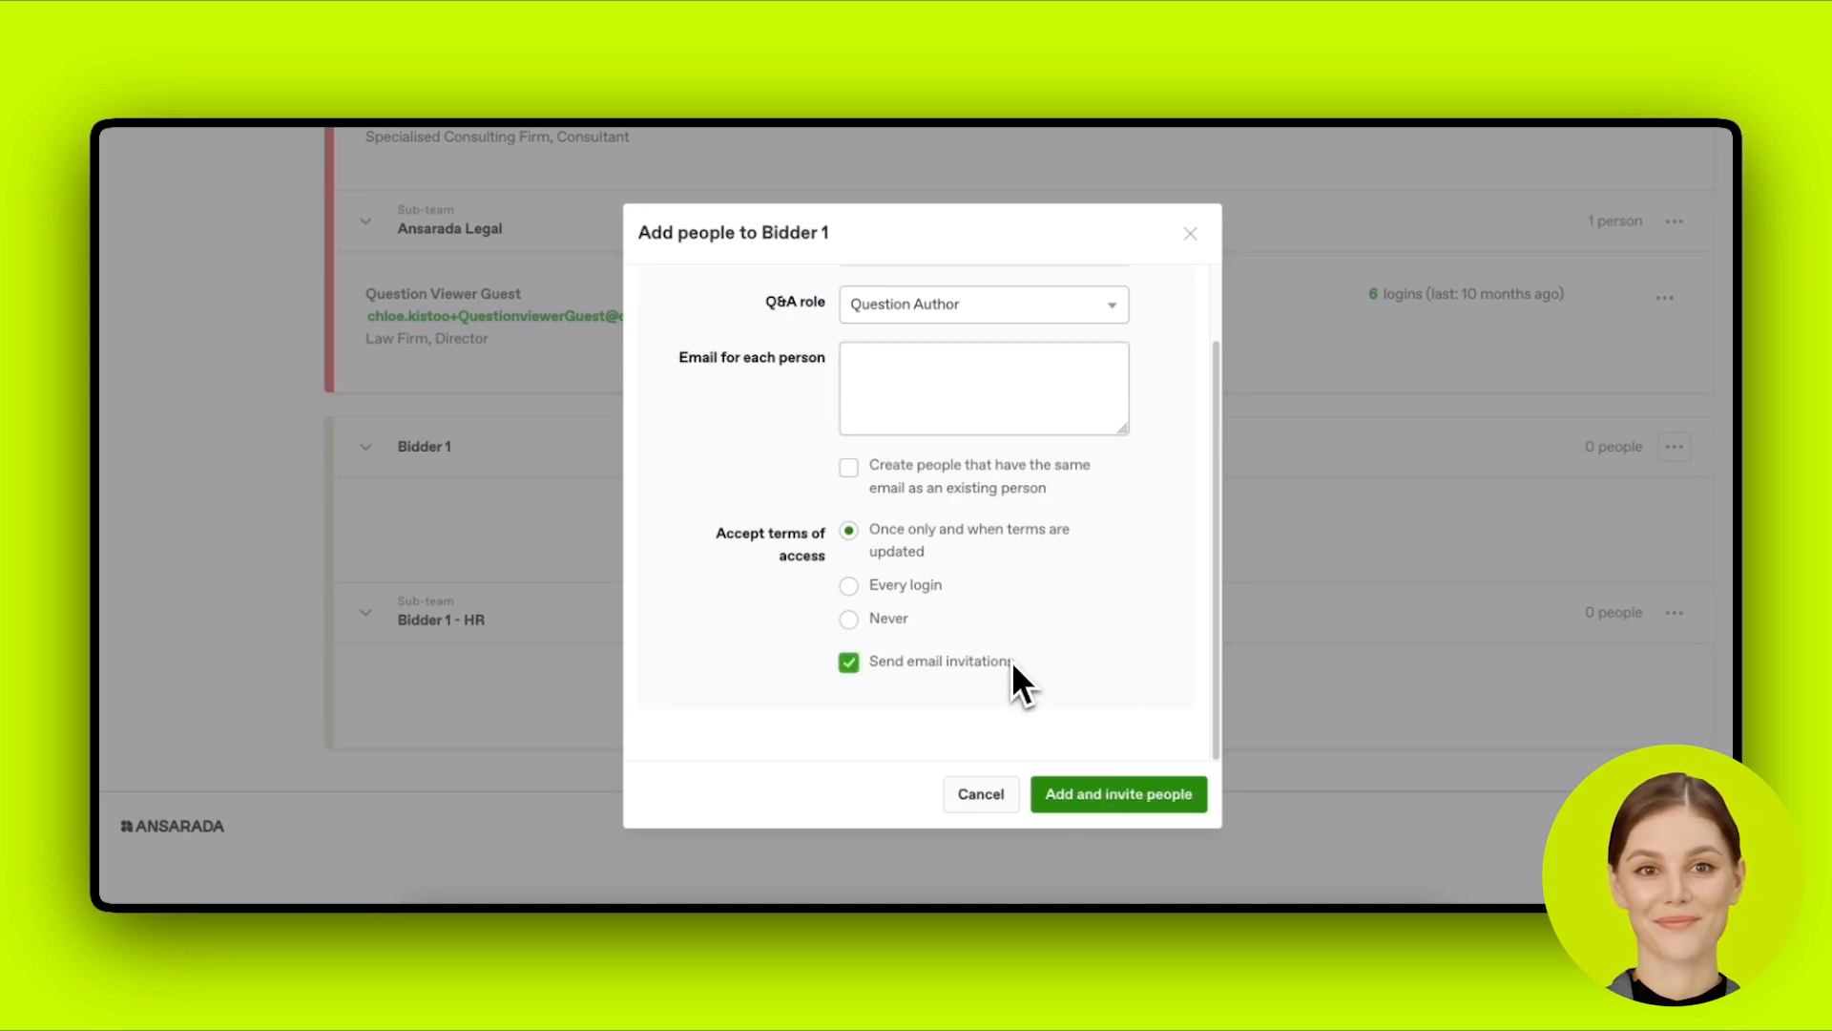
left_click(1012, 660)
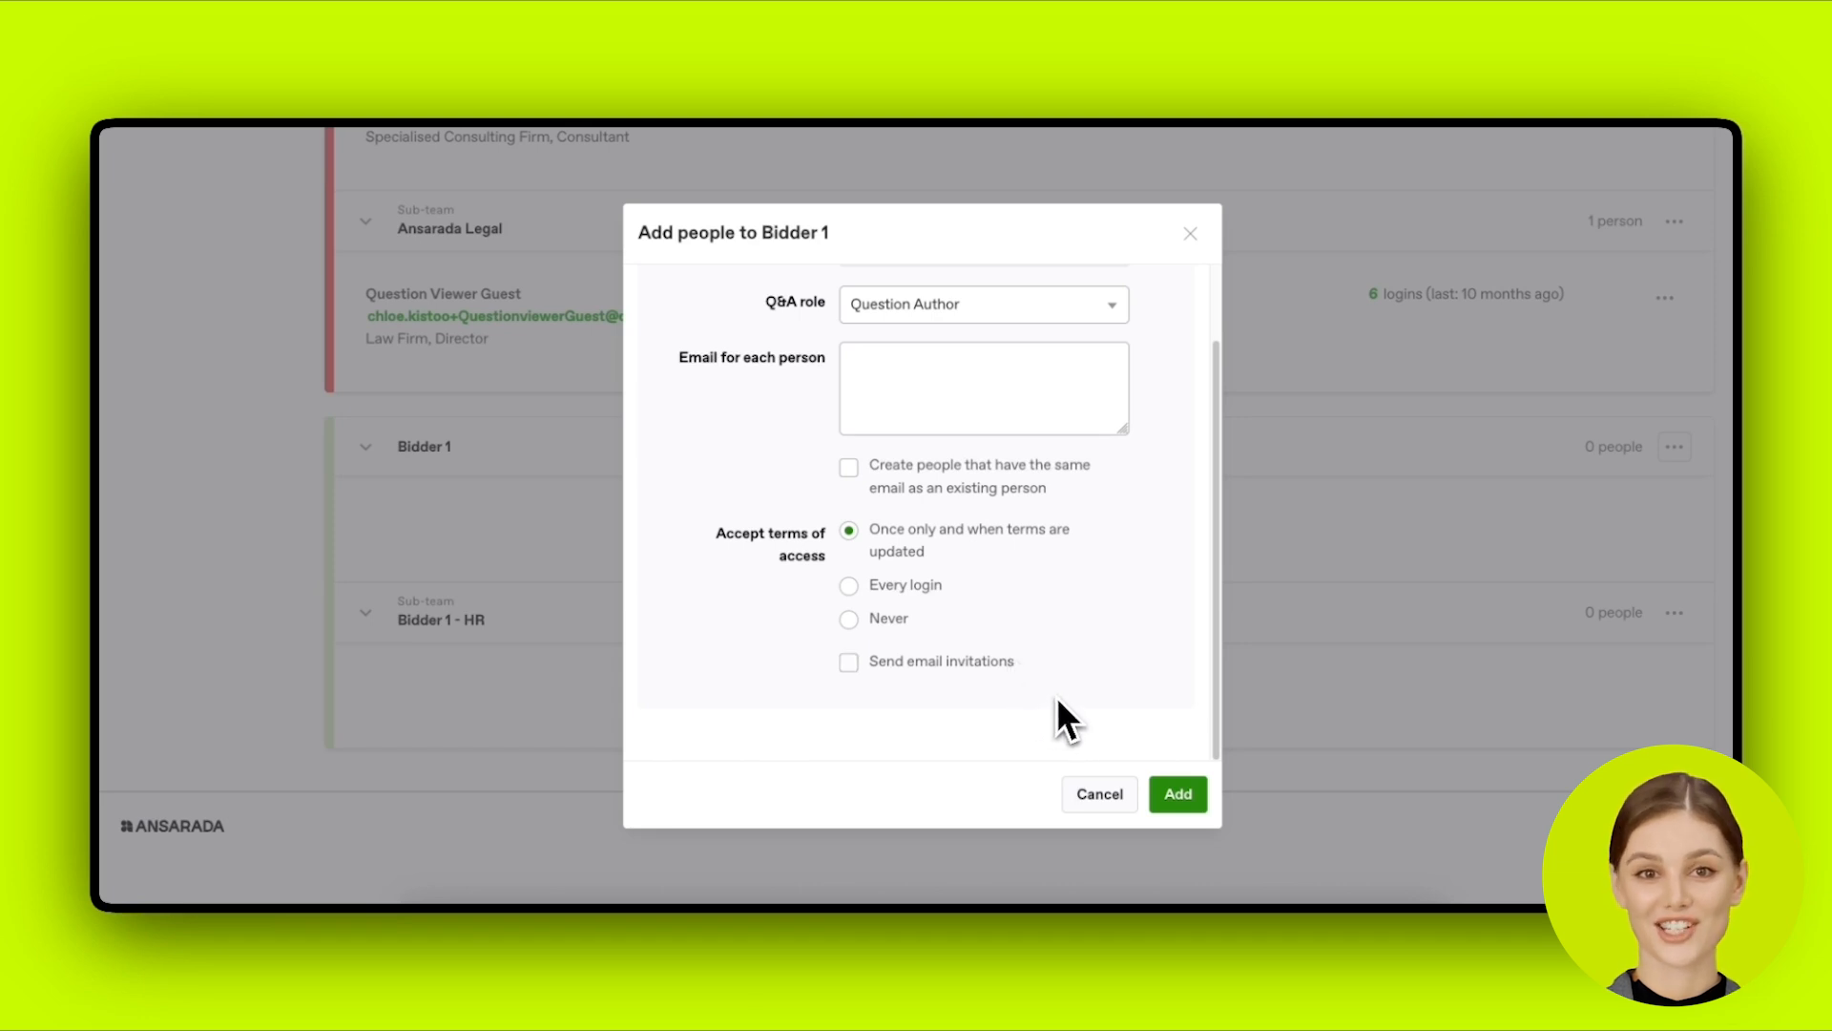
left_click(962, 375)
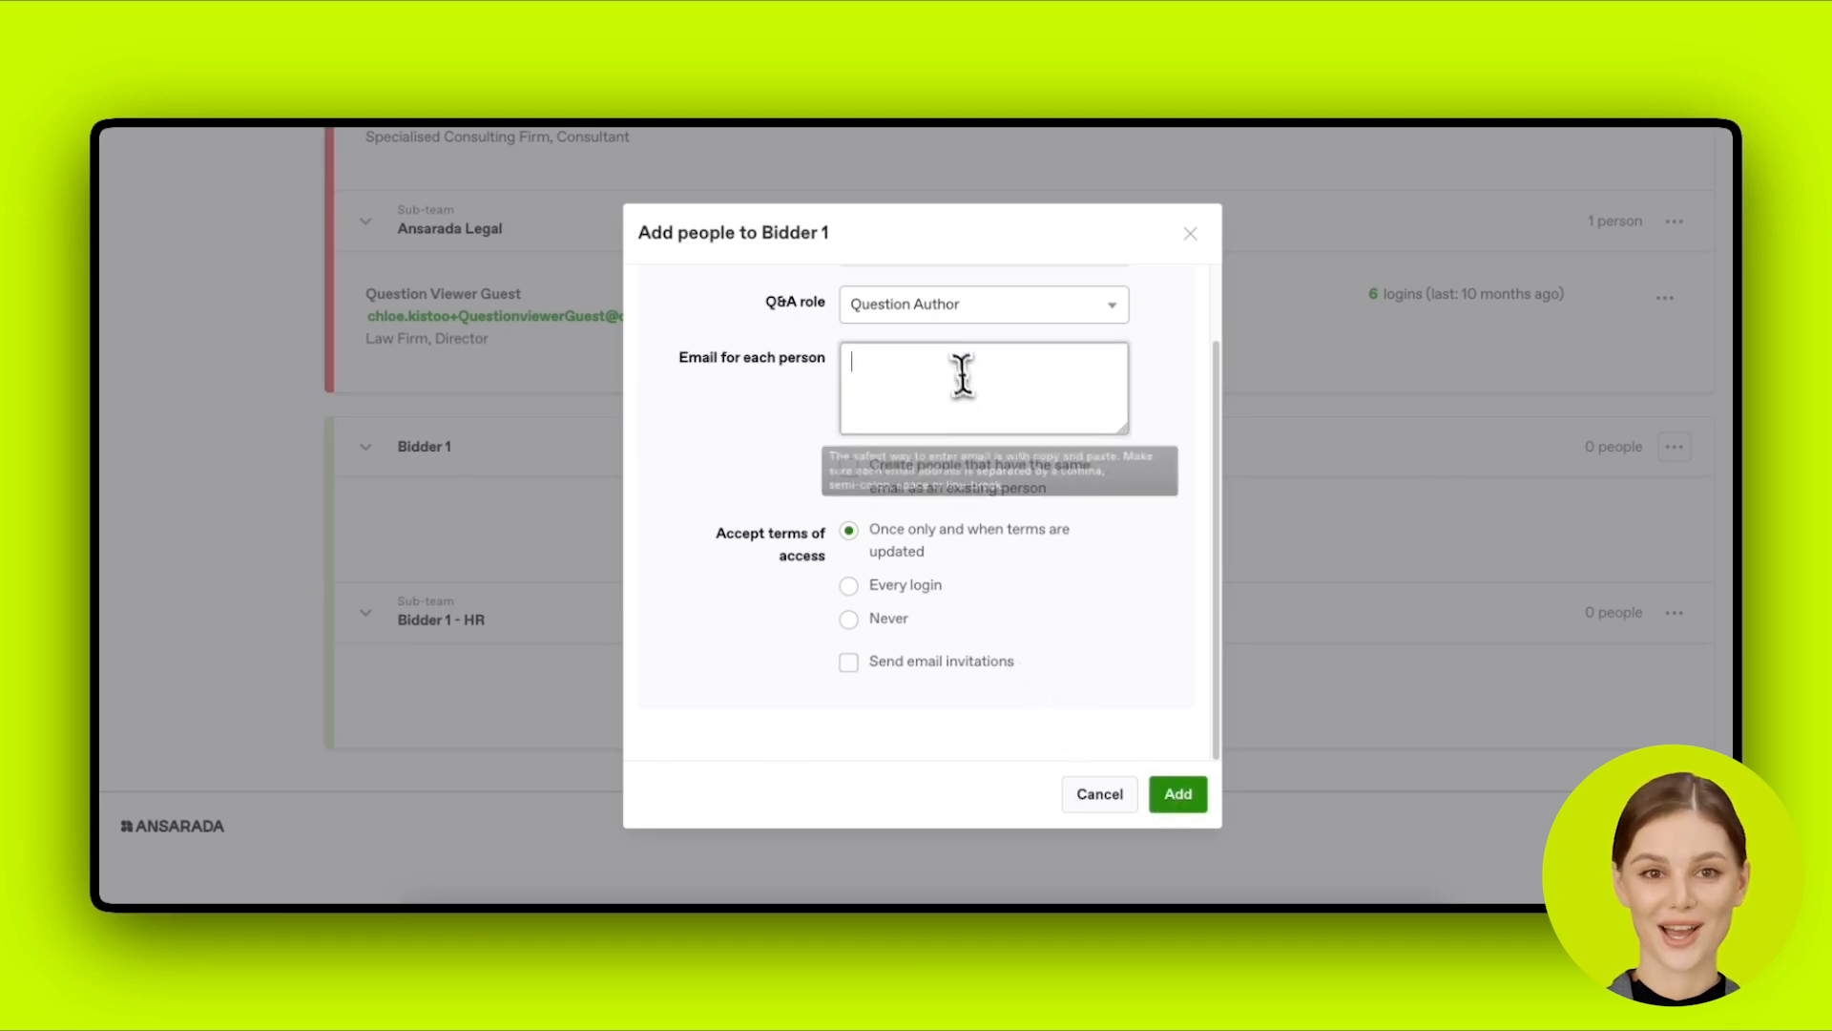
key("ctrl+a")
key("BackSpace")
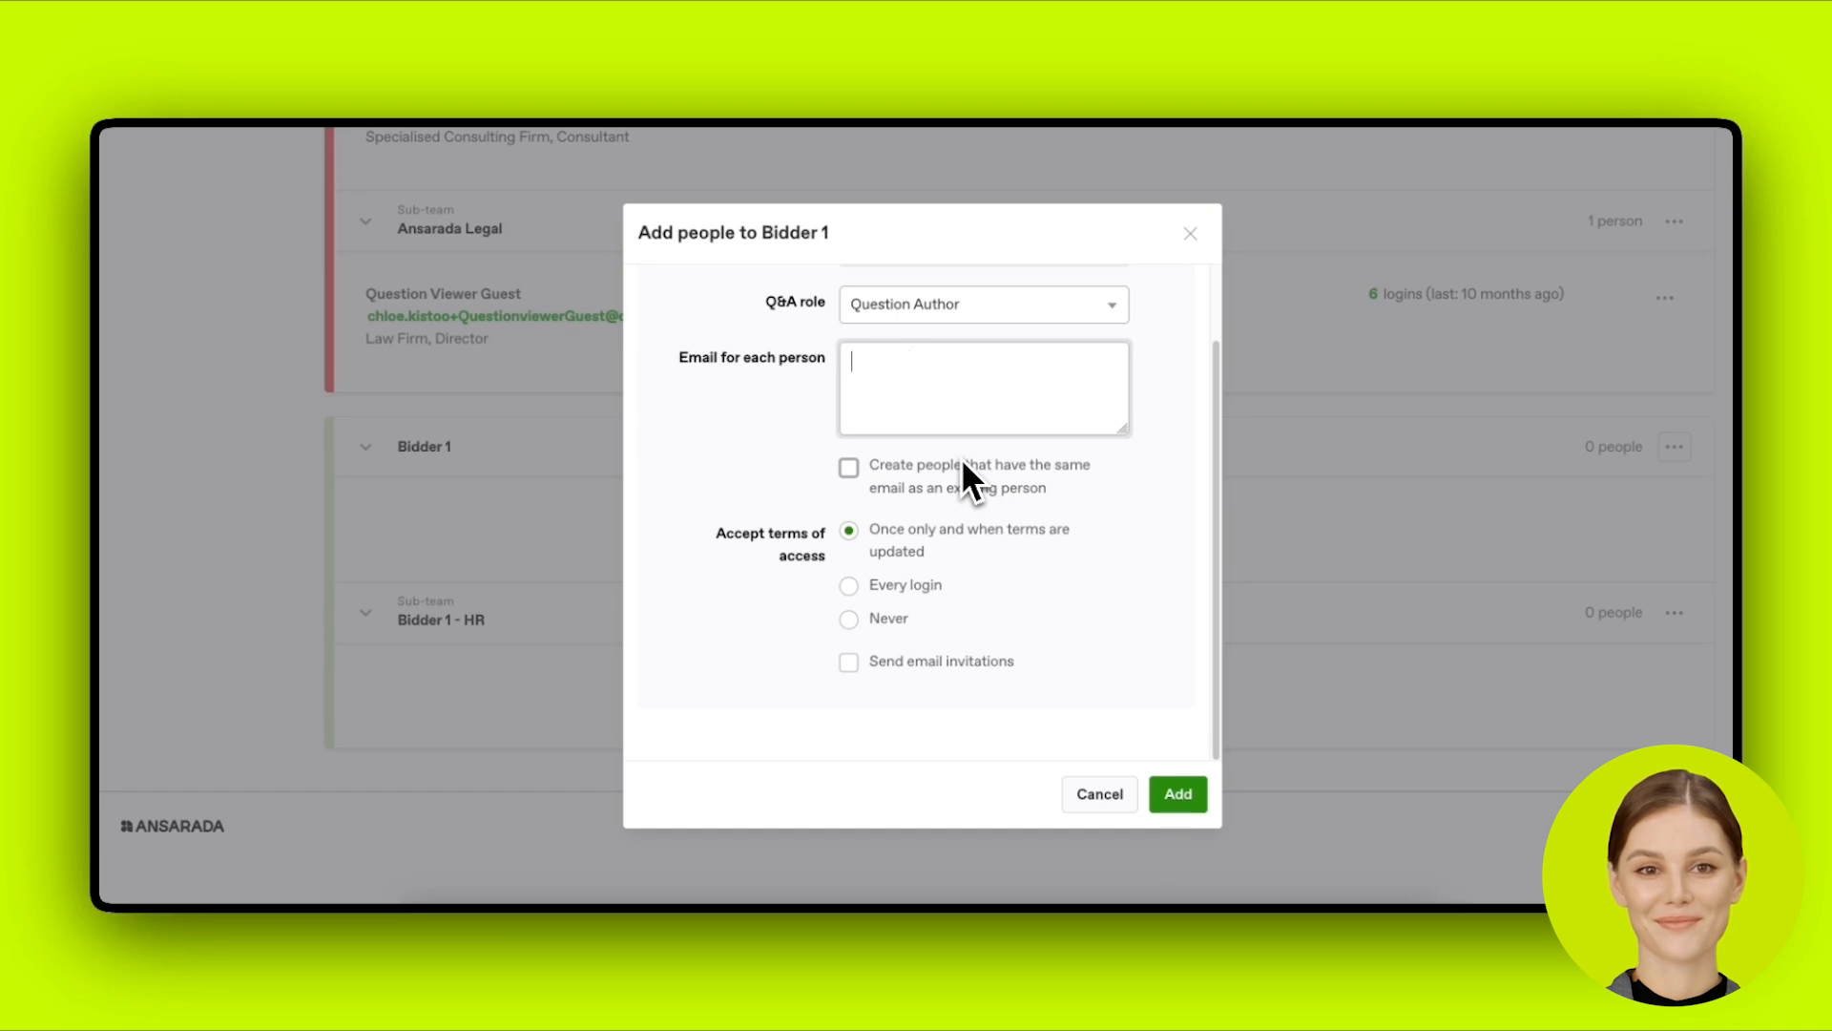
left_click(1190, 234)
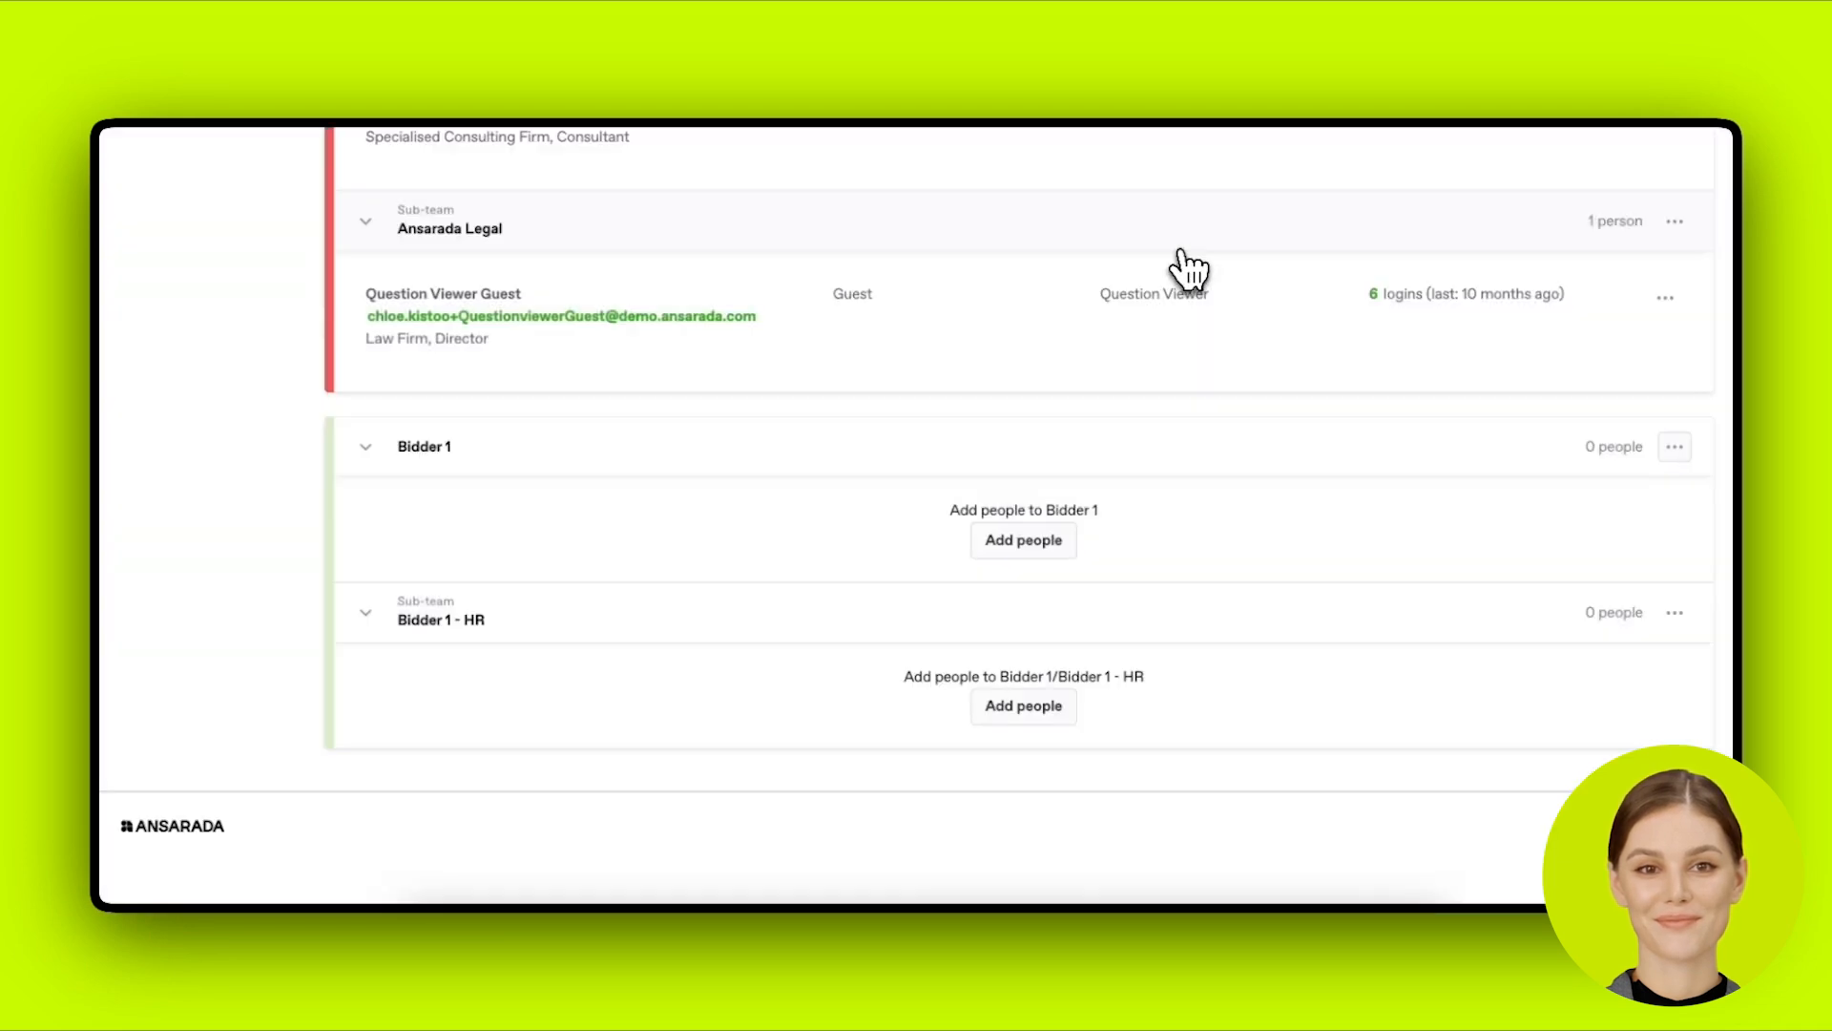
Step: Copy the existing guest's email address and bring up the Bidder 1 - HR options
scroll(880, 363, "up", 1)
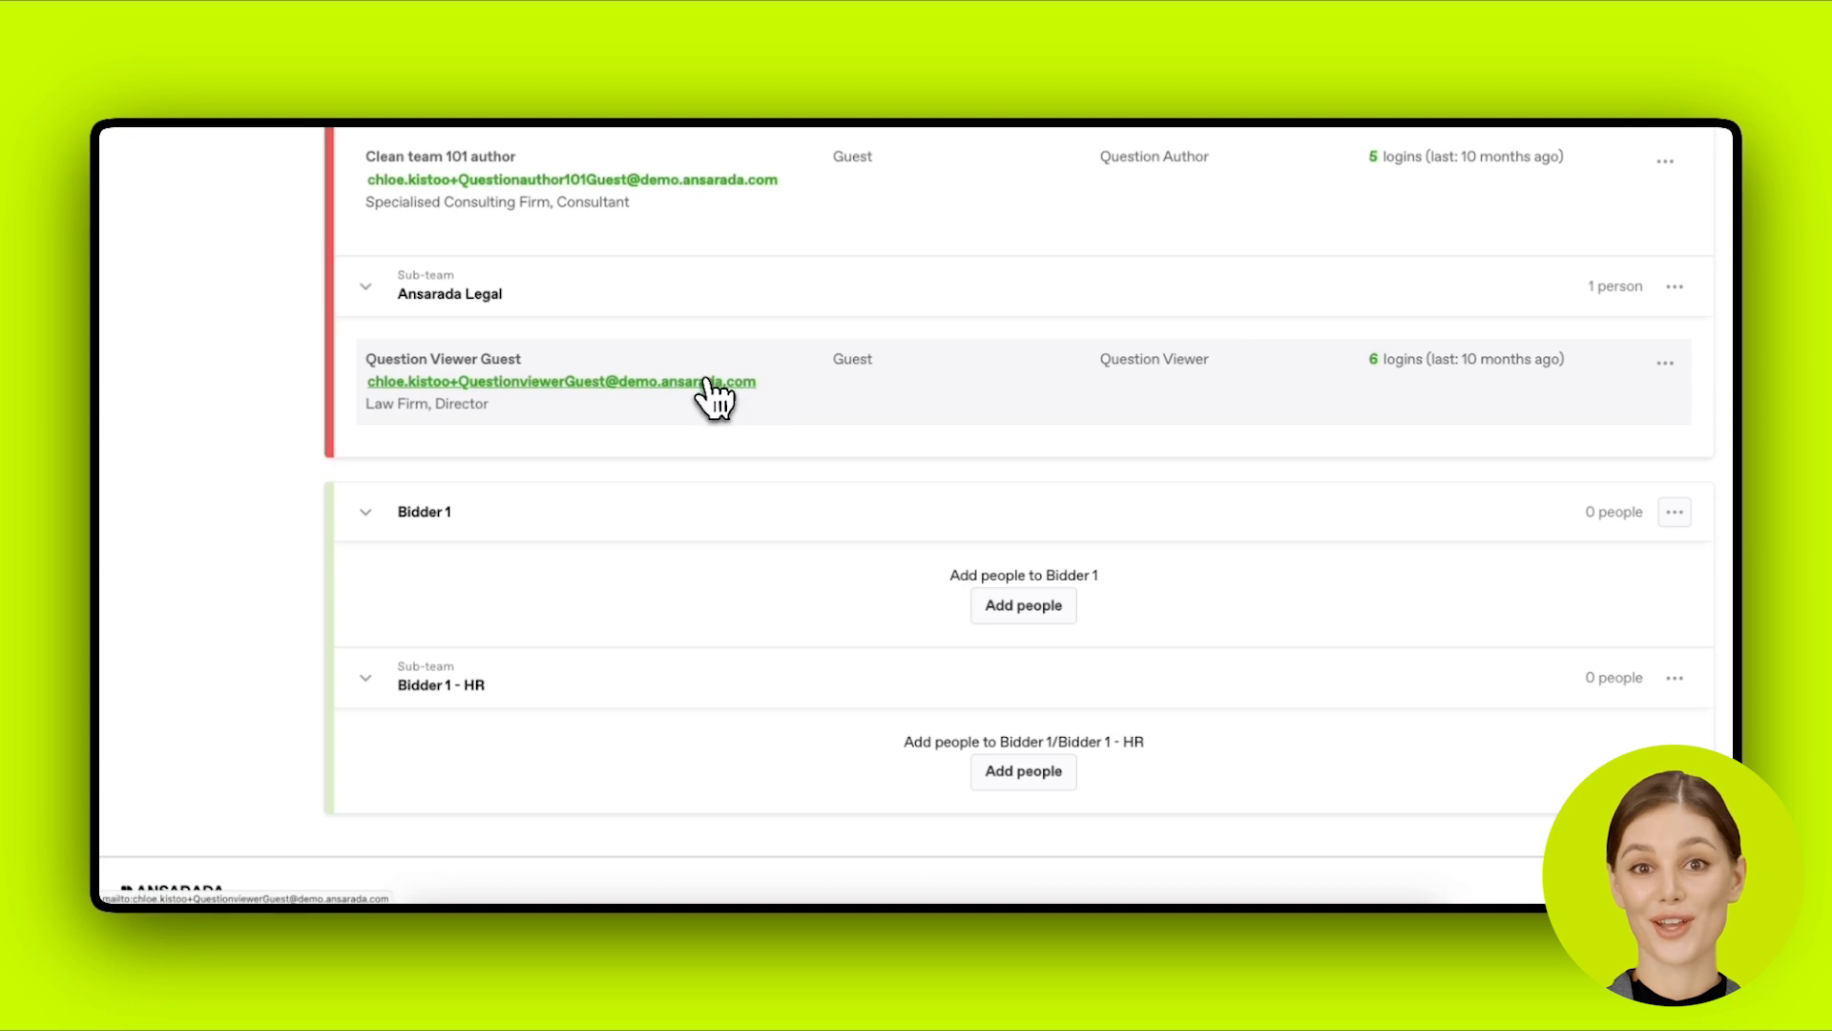
right_click(750, 389)
left_click(771, 393)
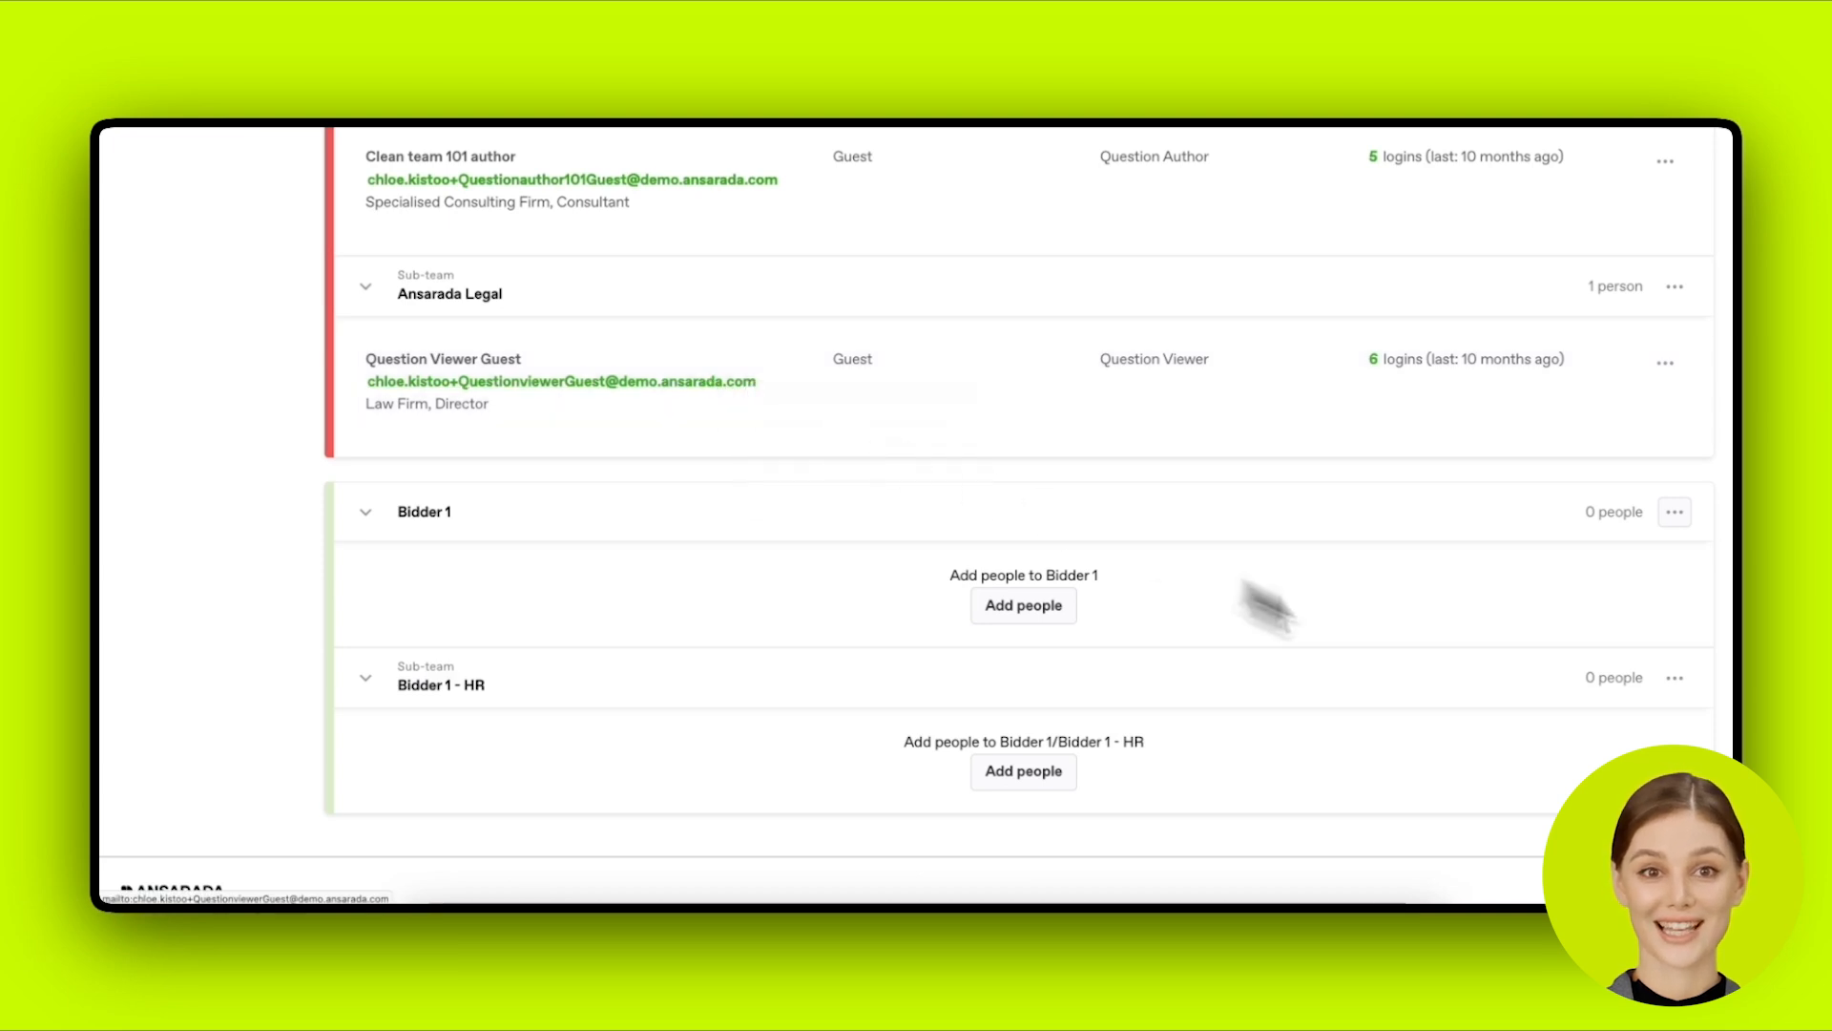
left_click(1674, 678)
Step: Add a Question Author guest to Bidder 1 - HR using the pasted email with '2' appended
left_click(1527, 431)
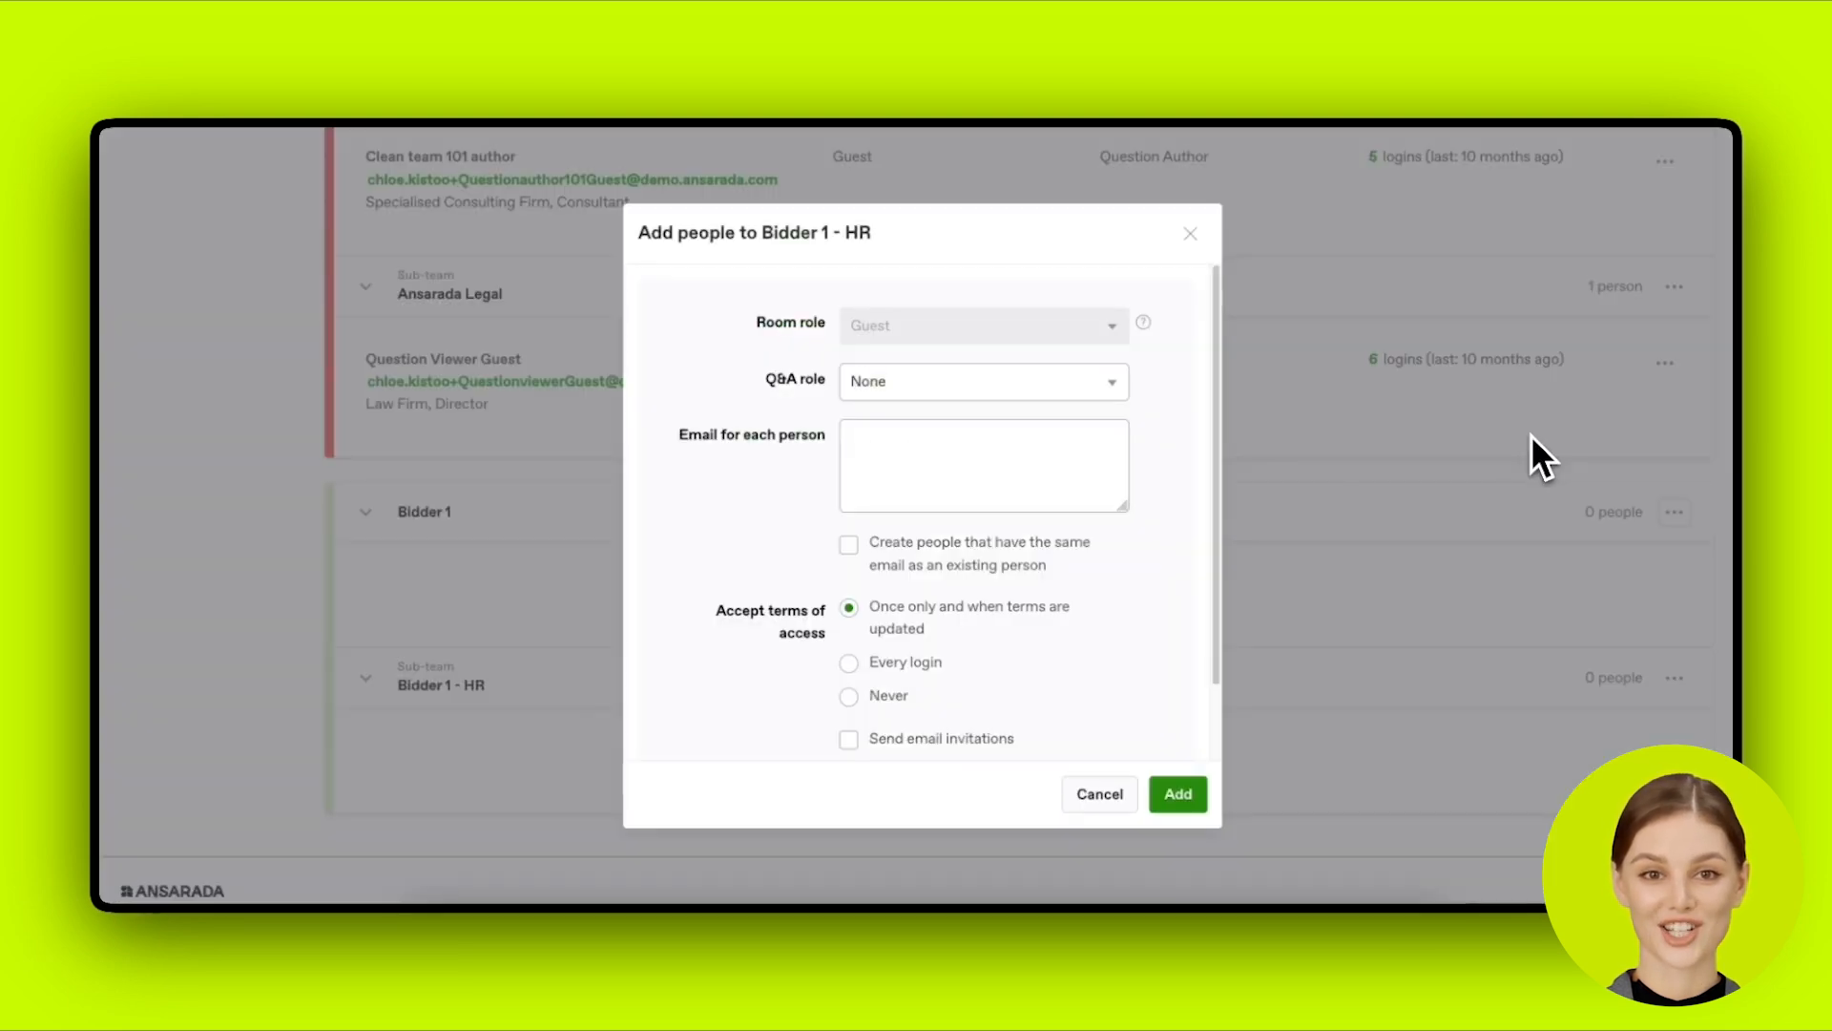
left_click(983, 380)
left_click(979, 425)
left_click(979, 455)
key("ctrl+v")
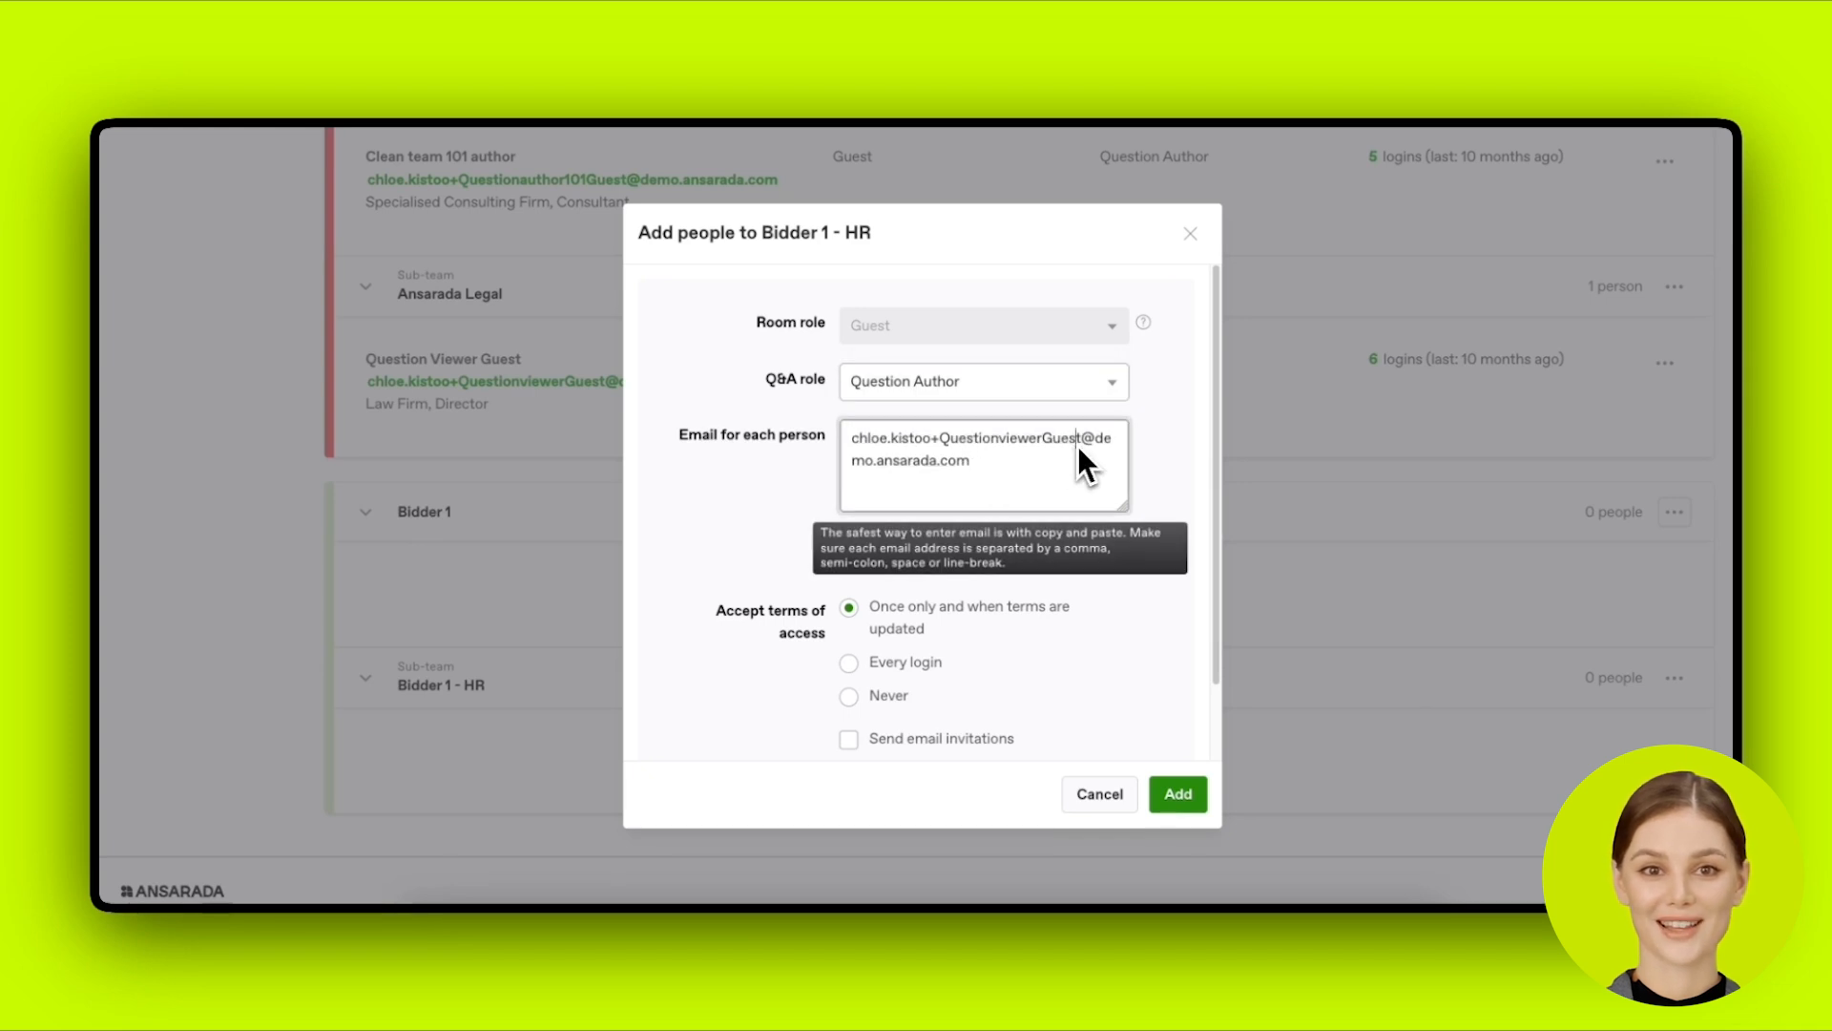
type("2")
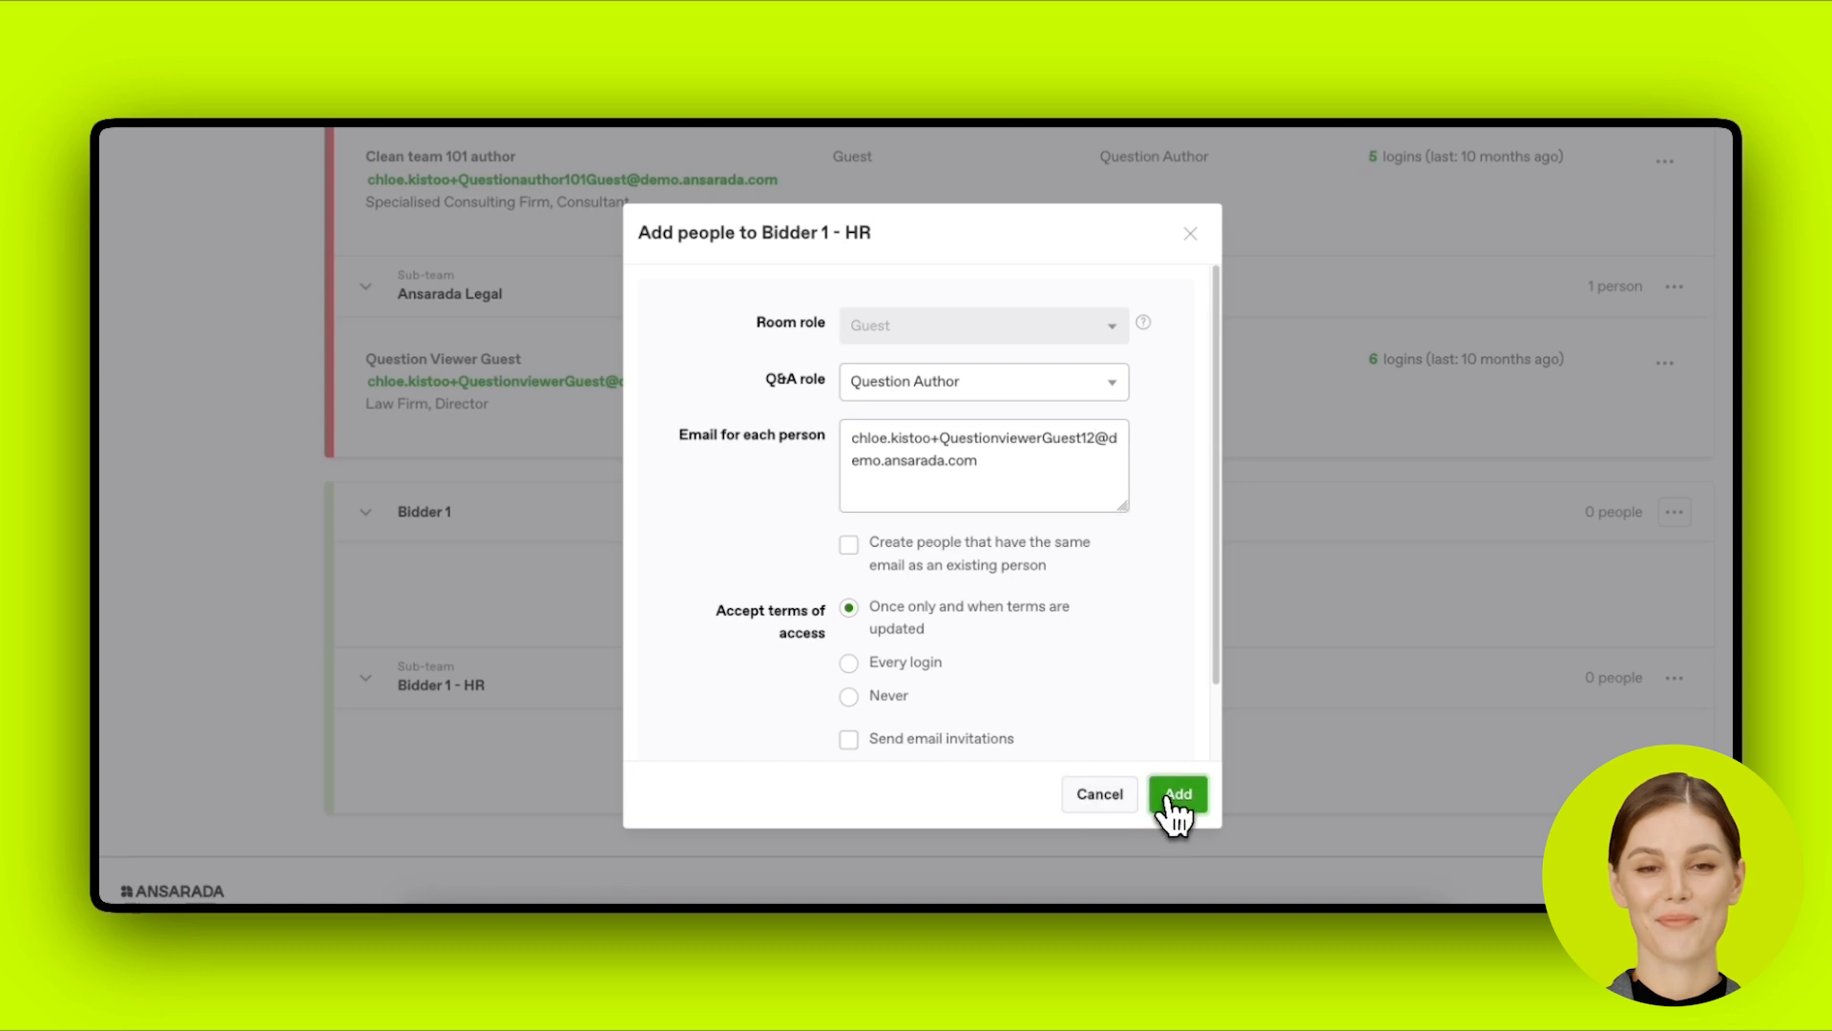
left_click(1175, 794)
scroll(1182, 762, "down", 1)
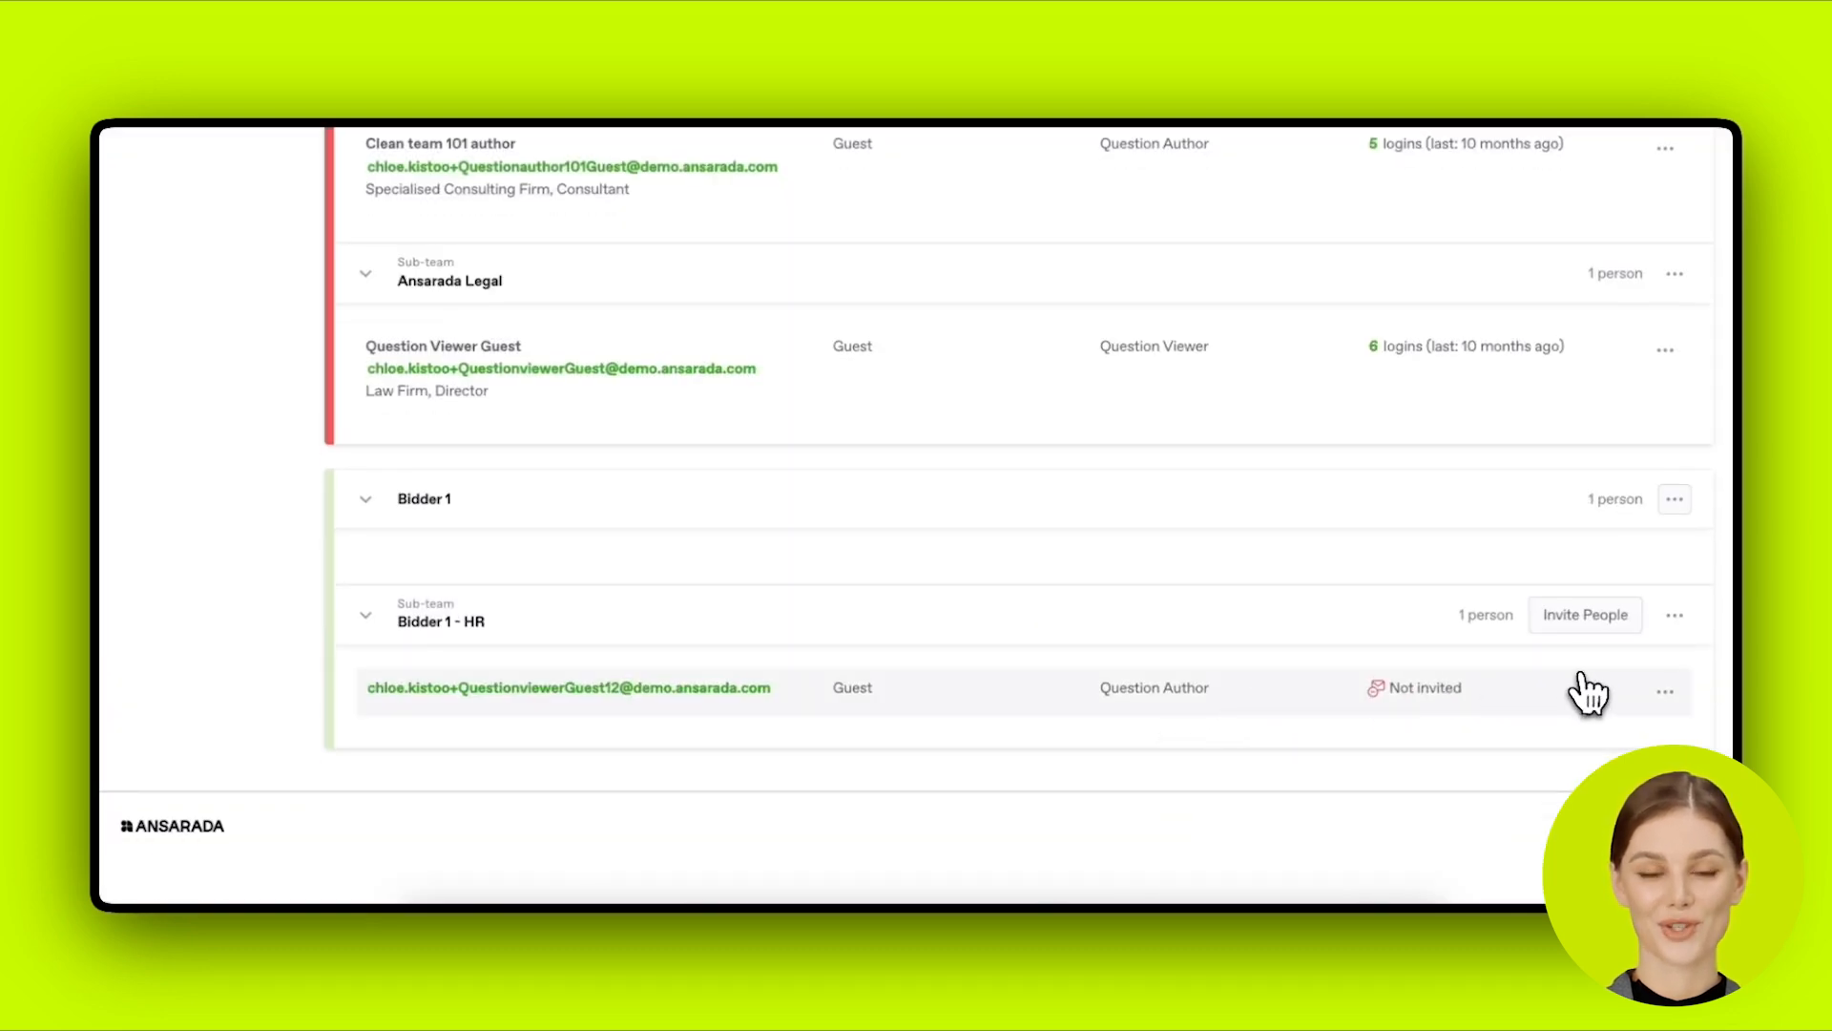
Step: Scroll to the uninvited Bidder 1 - HR guest and open the row's options to send an invitation
scroll(1684, 522, "up", 1)
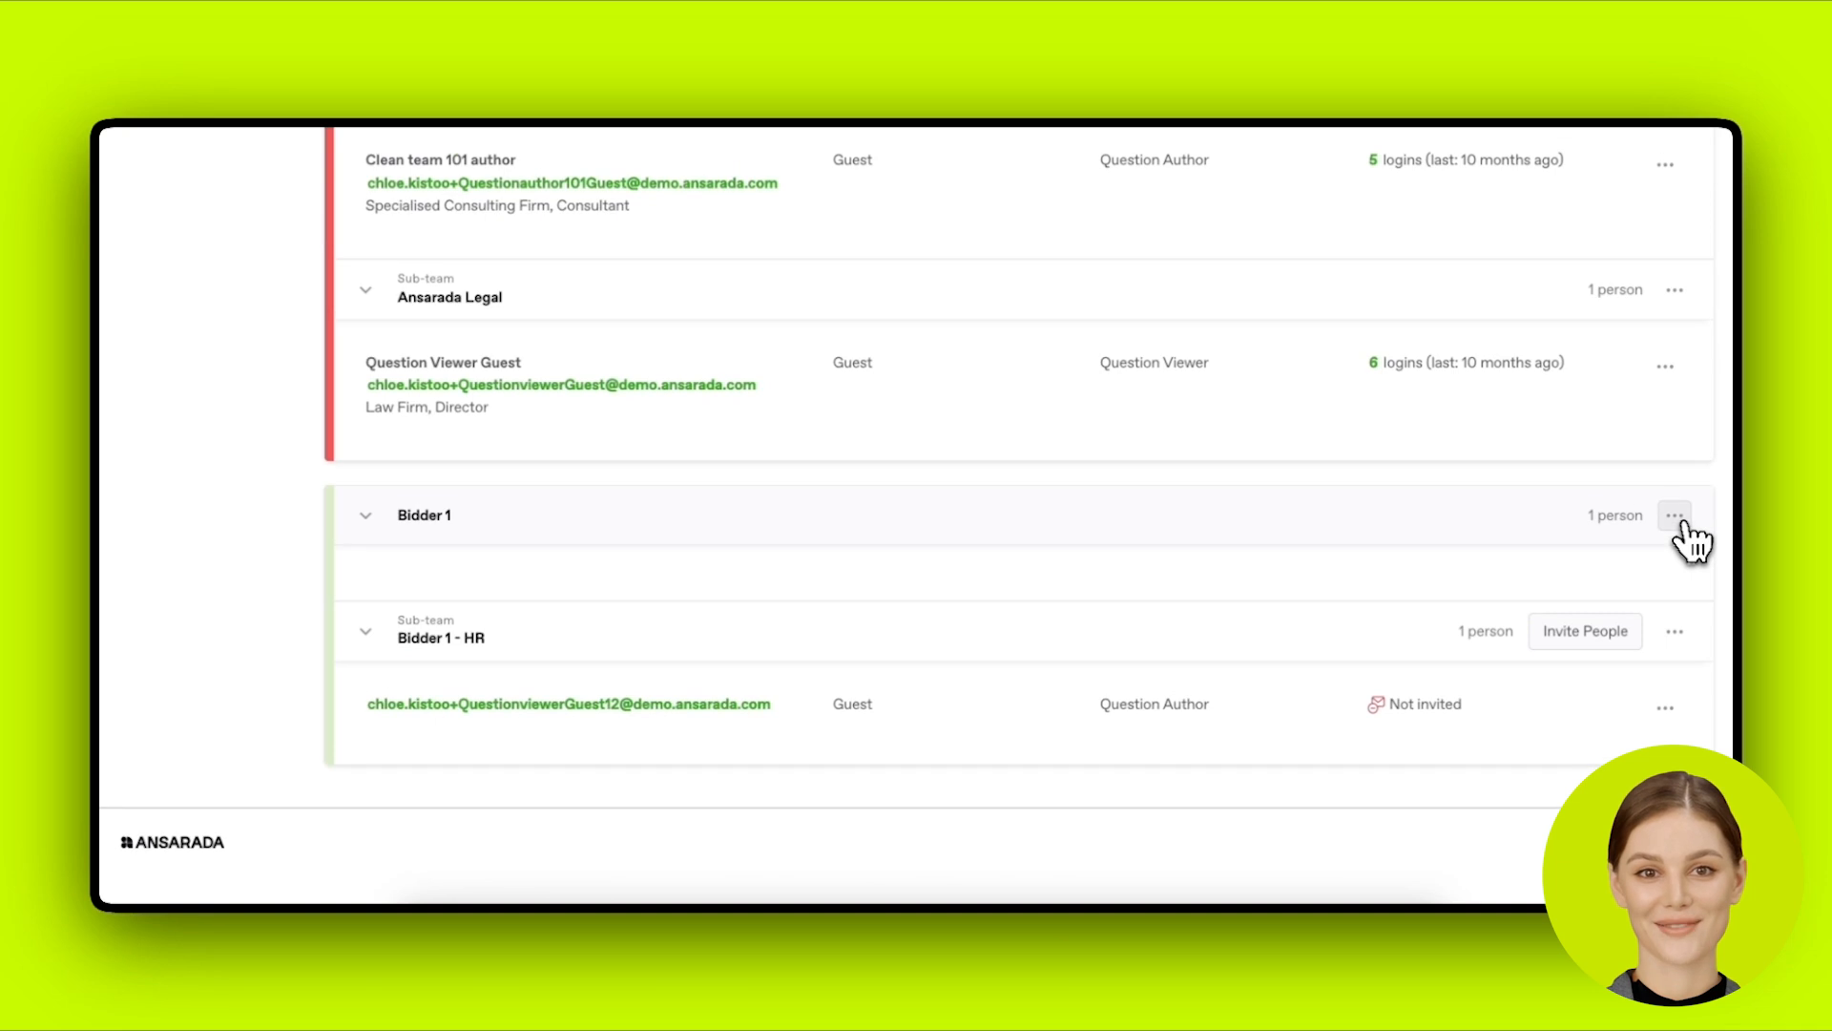
scroll(1689, 539, "up", 15)
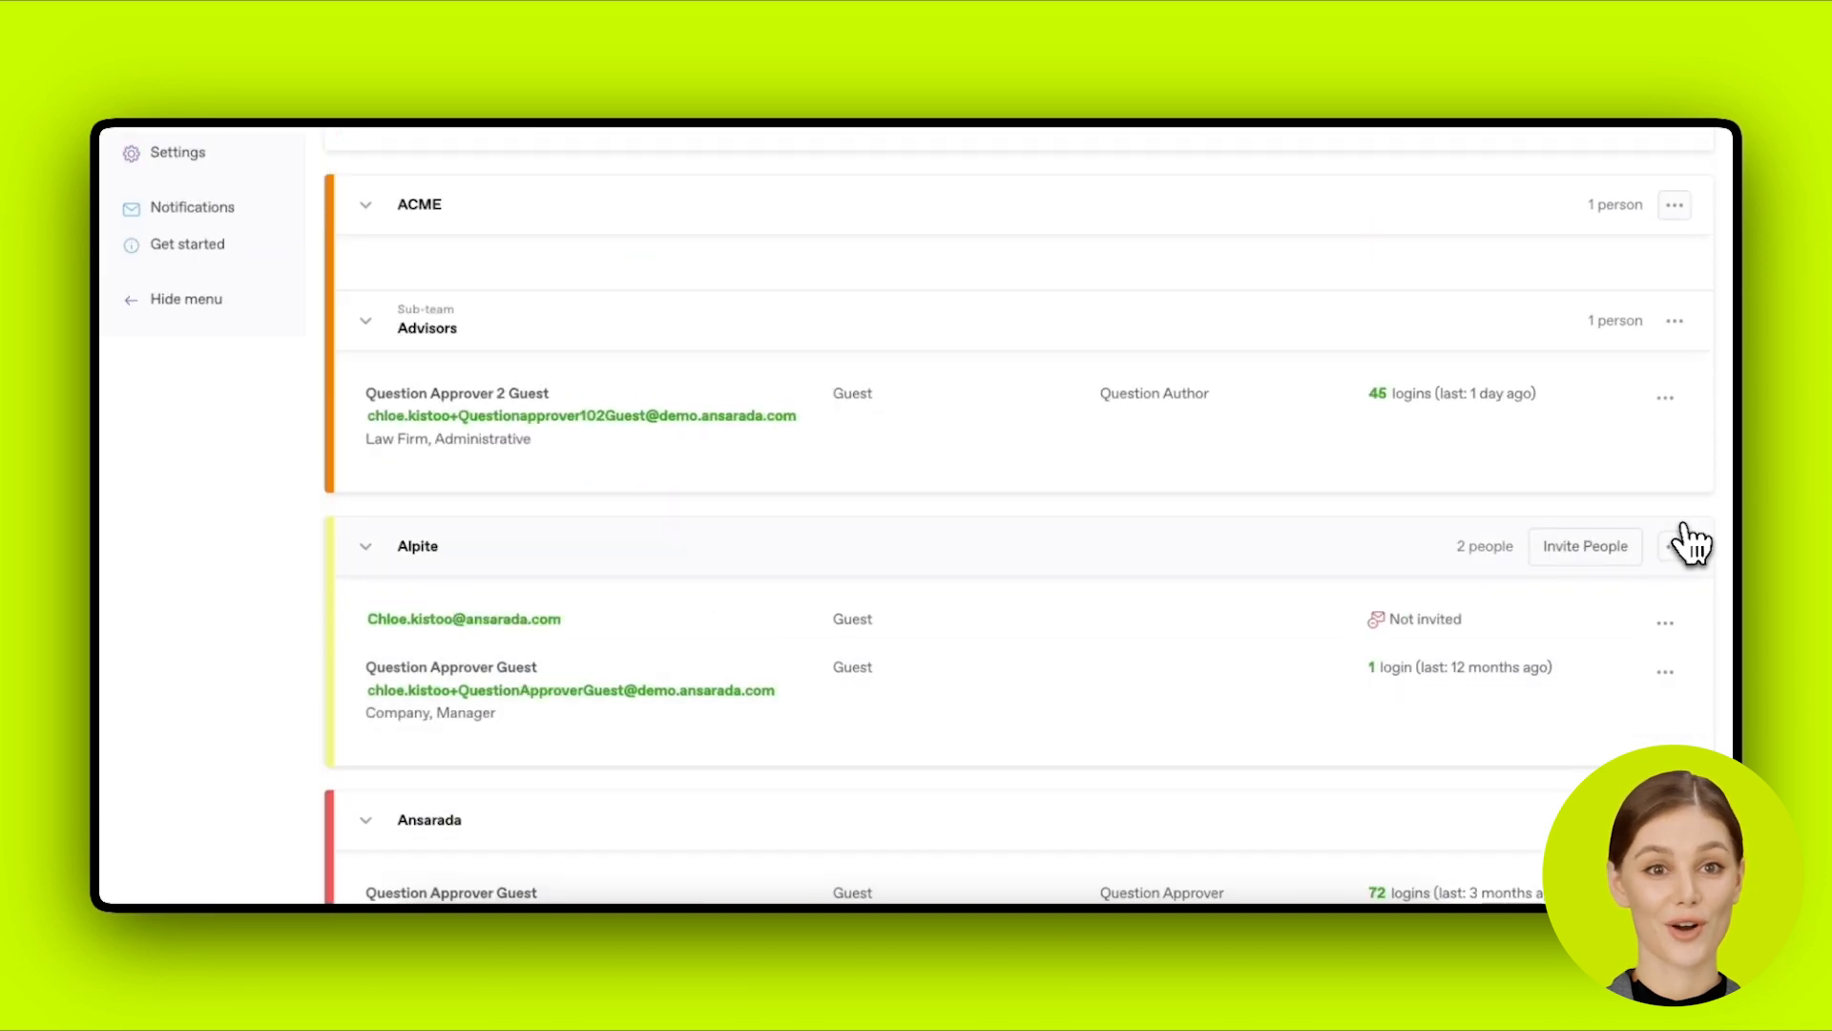
scroll(1689, 542, "up", 5)
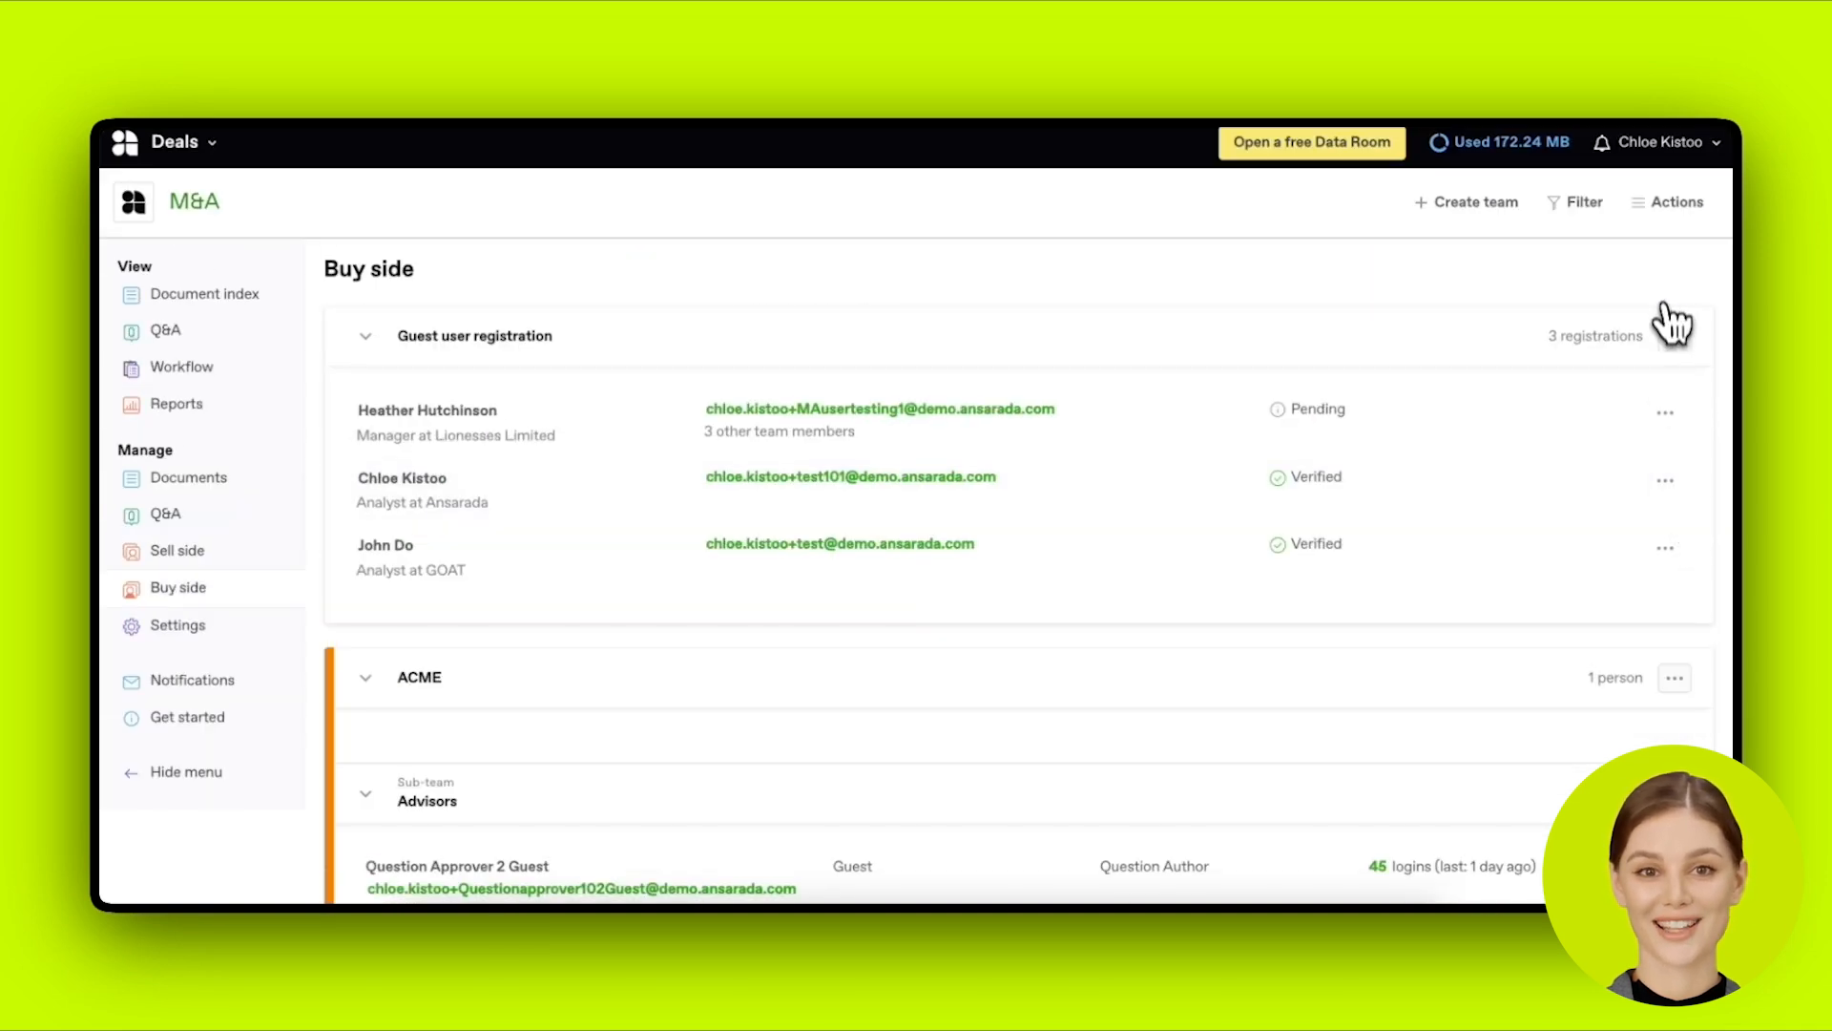
scroll(1661, 382, "down", 10)
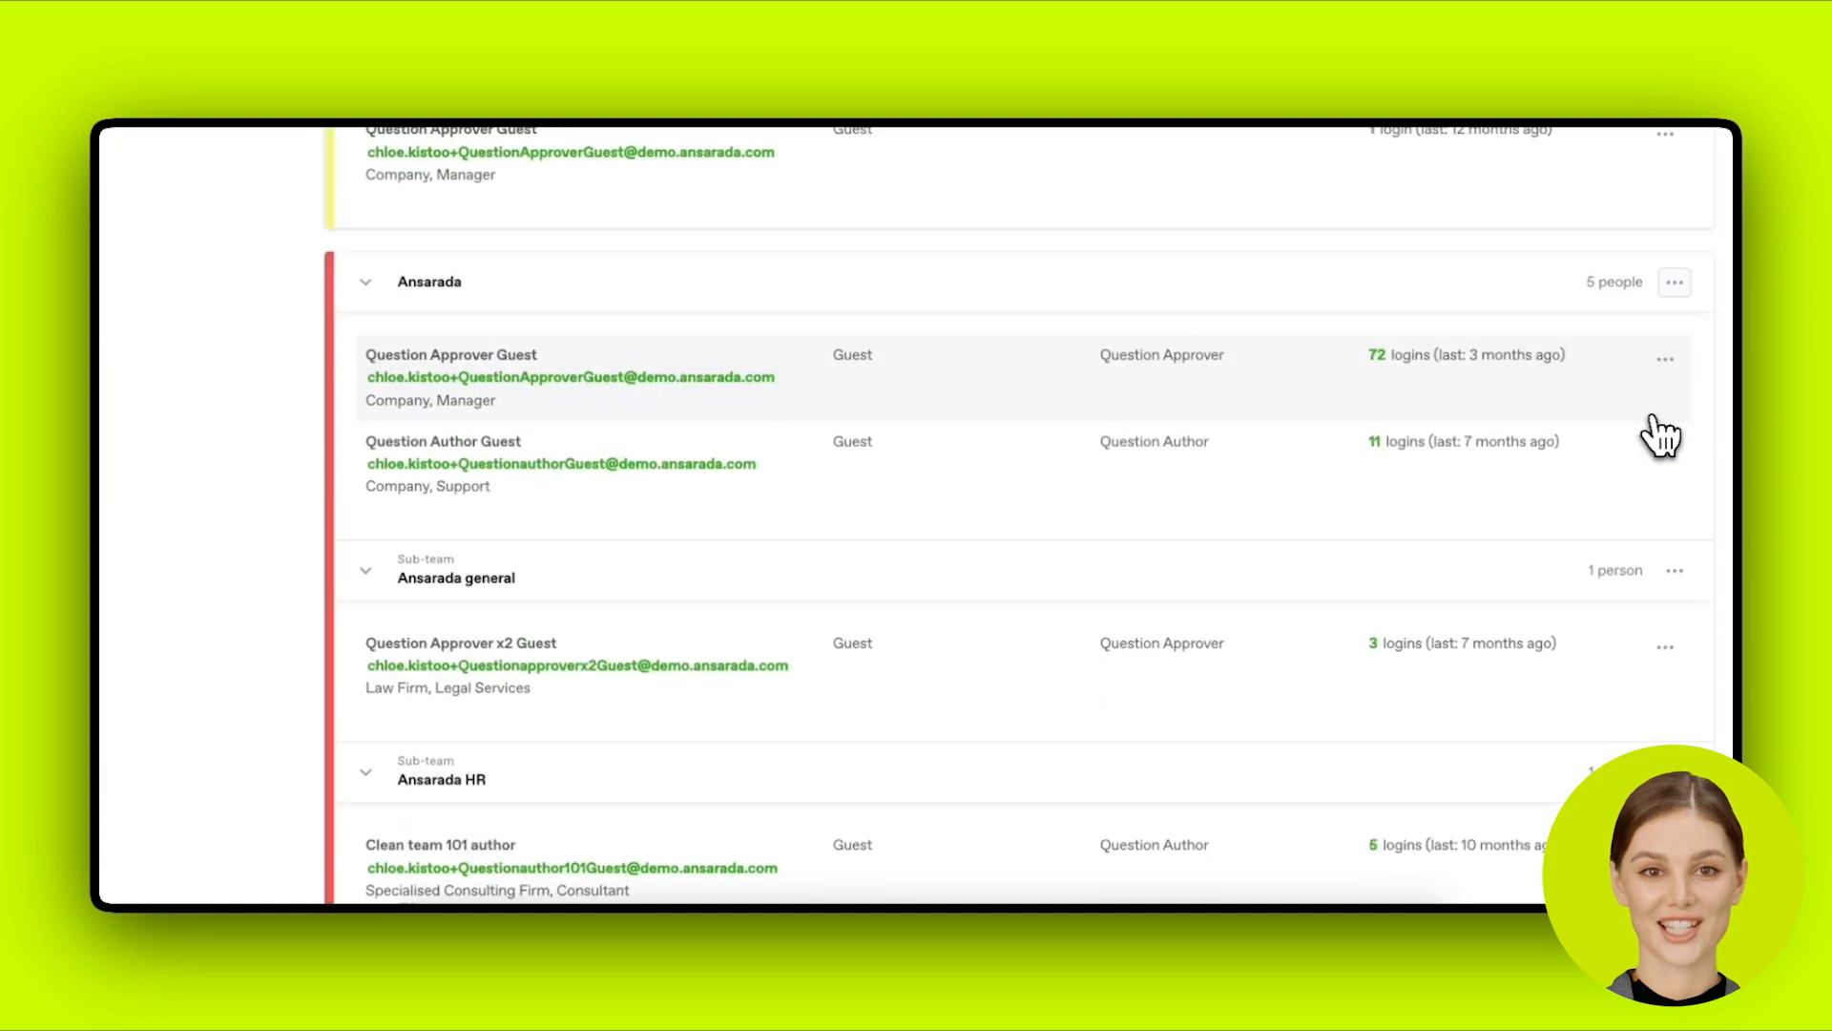
scroll(1661, 436, "down", 7)
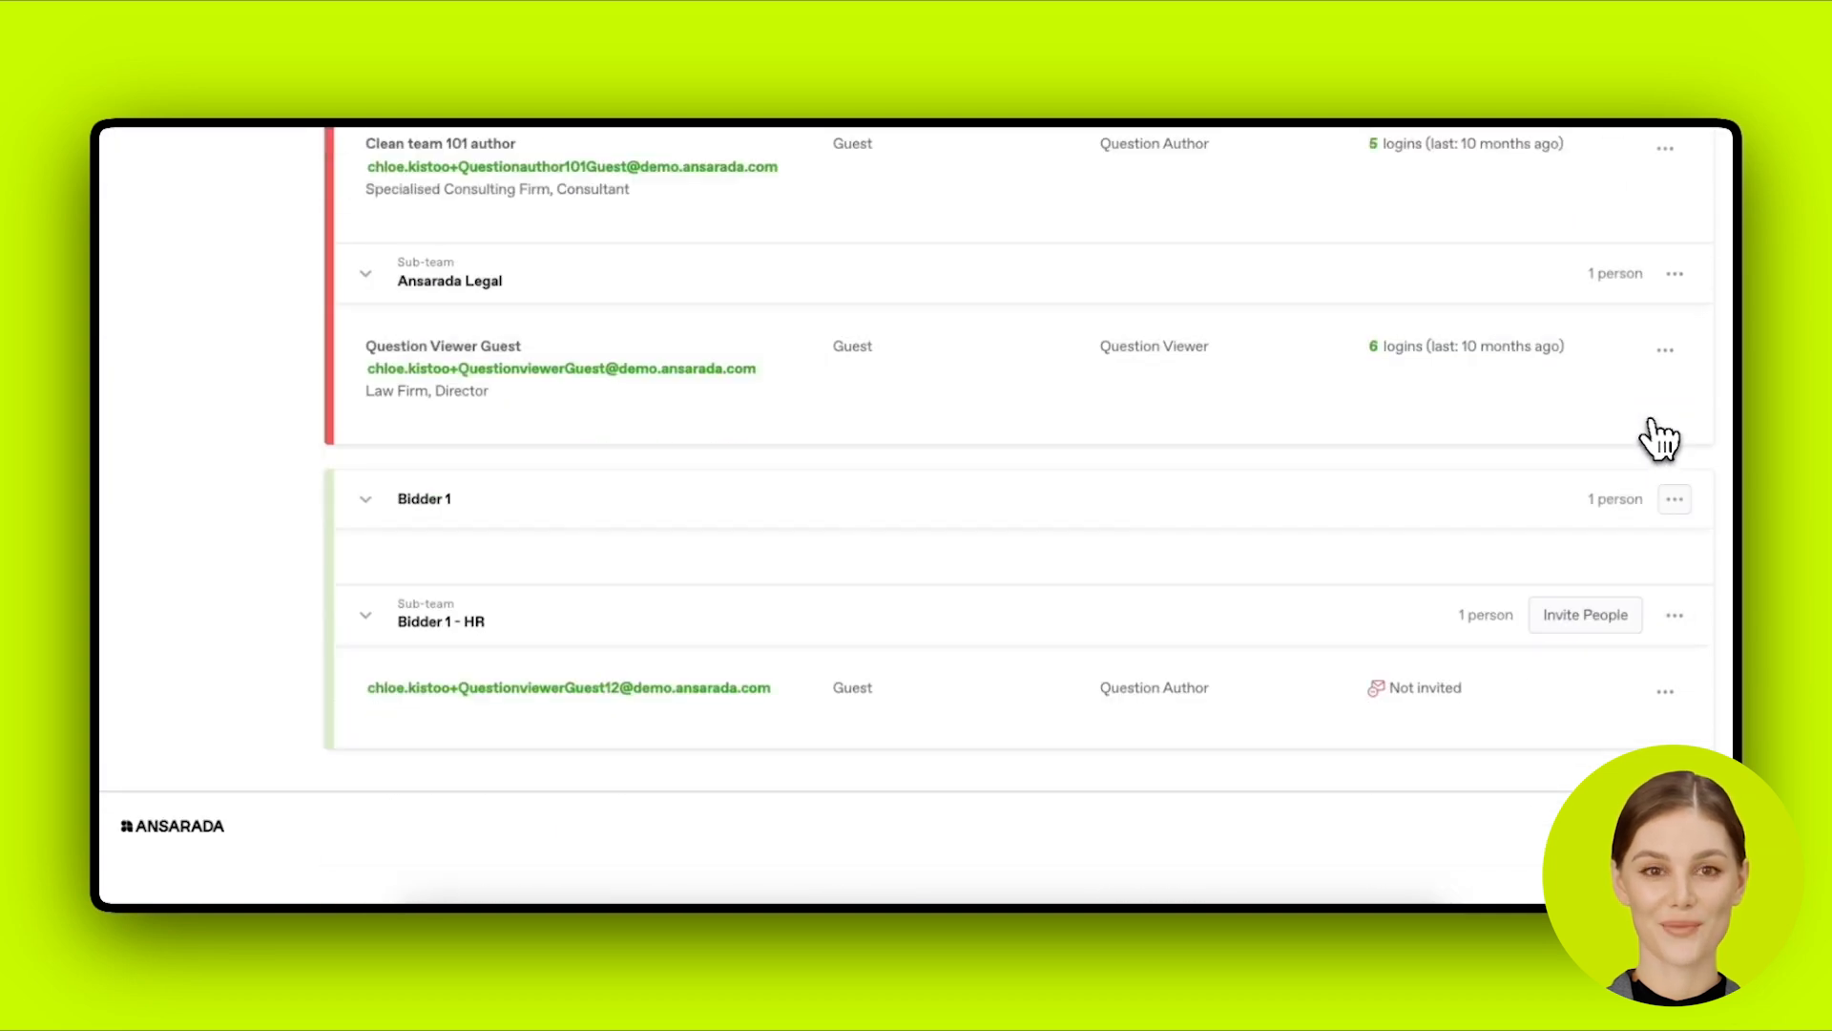
left_click(1666, 692)
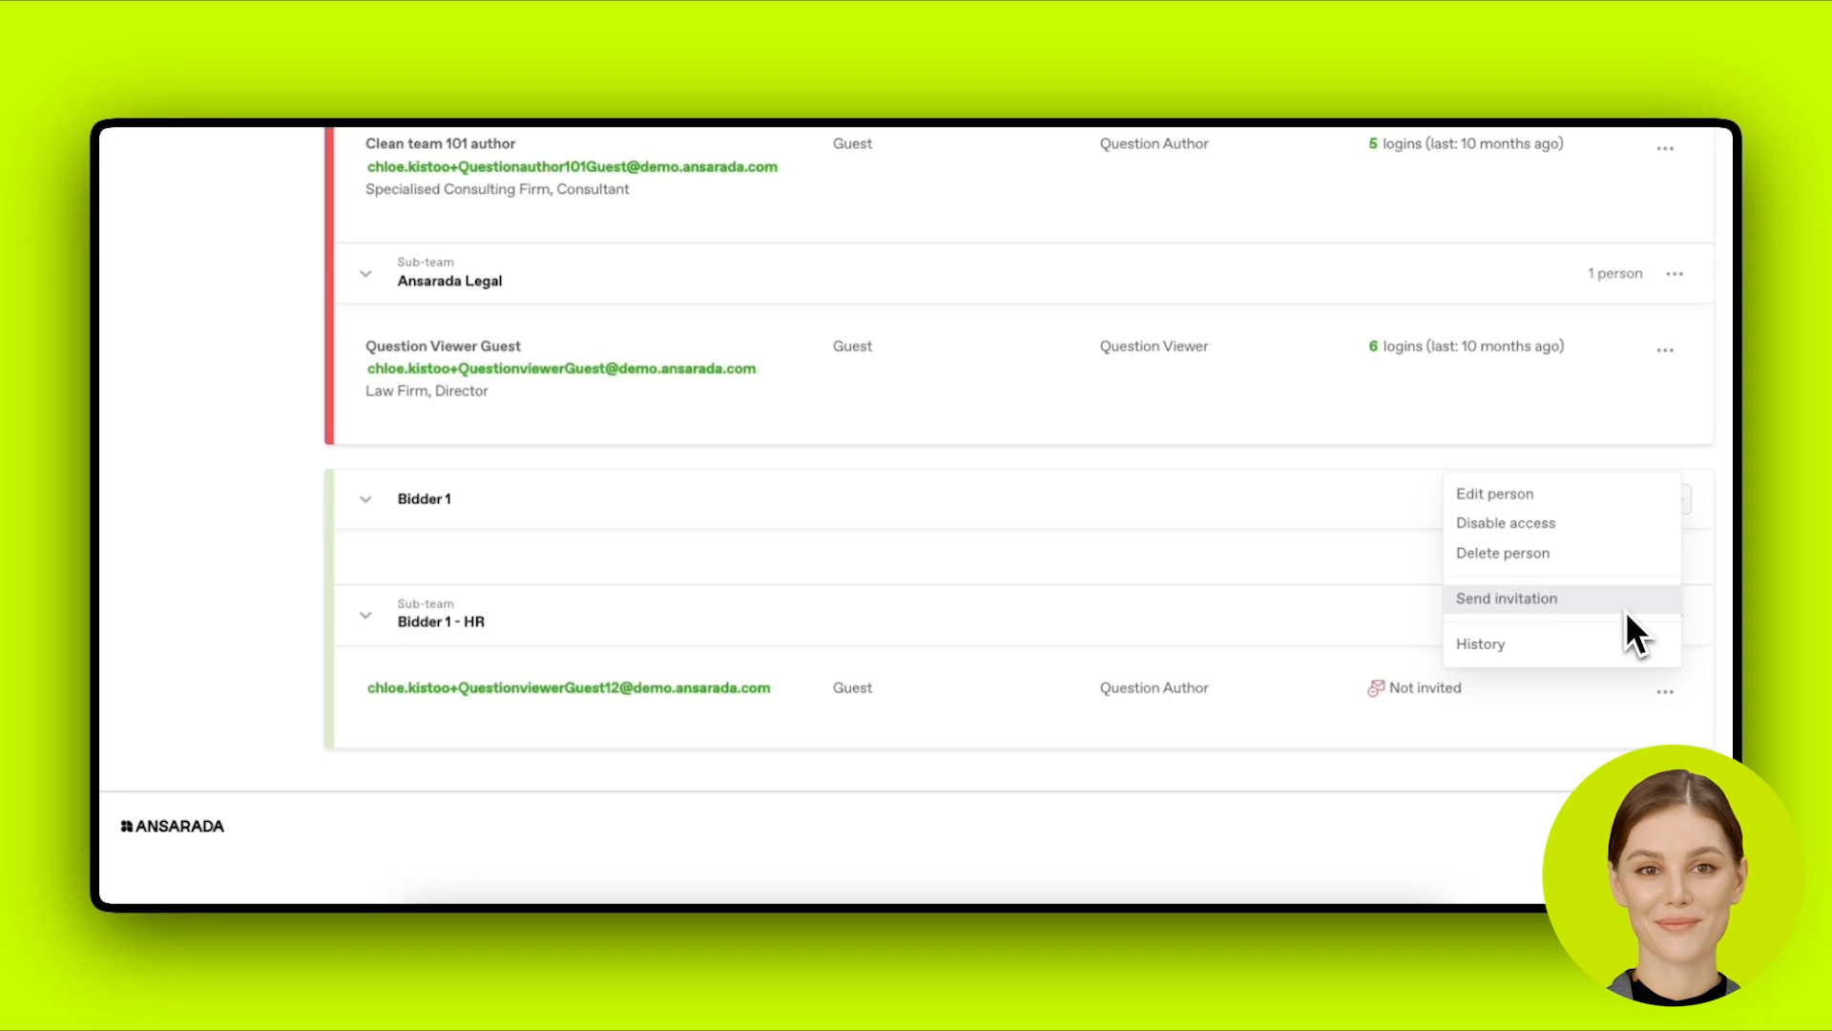
left_click(1635, 691)
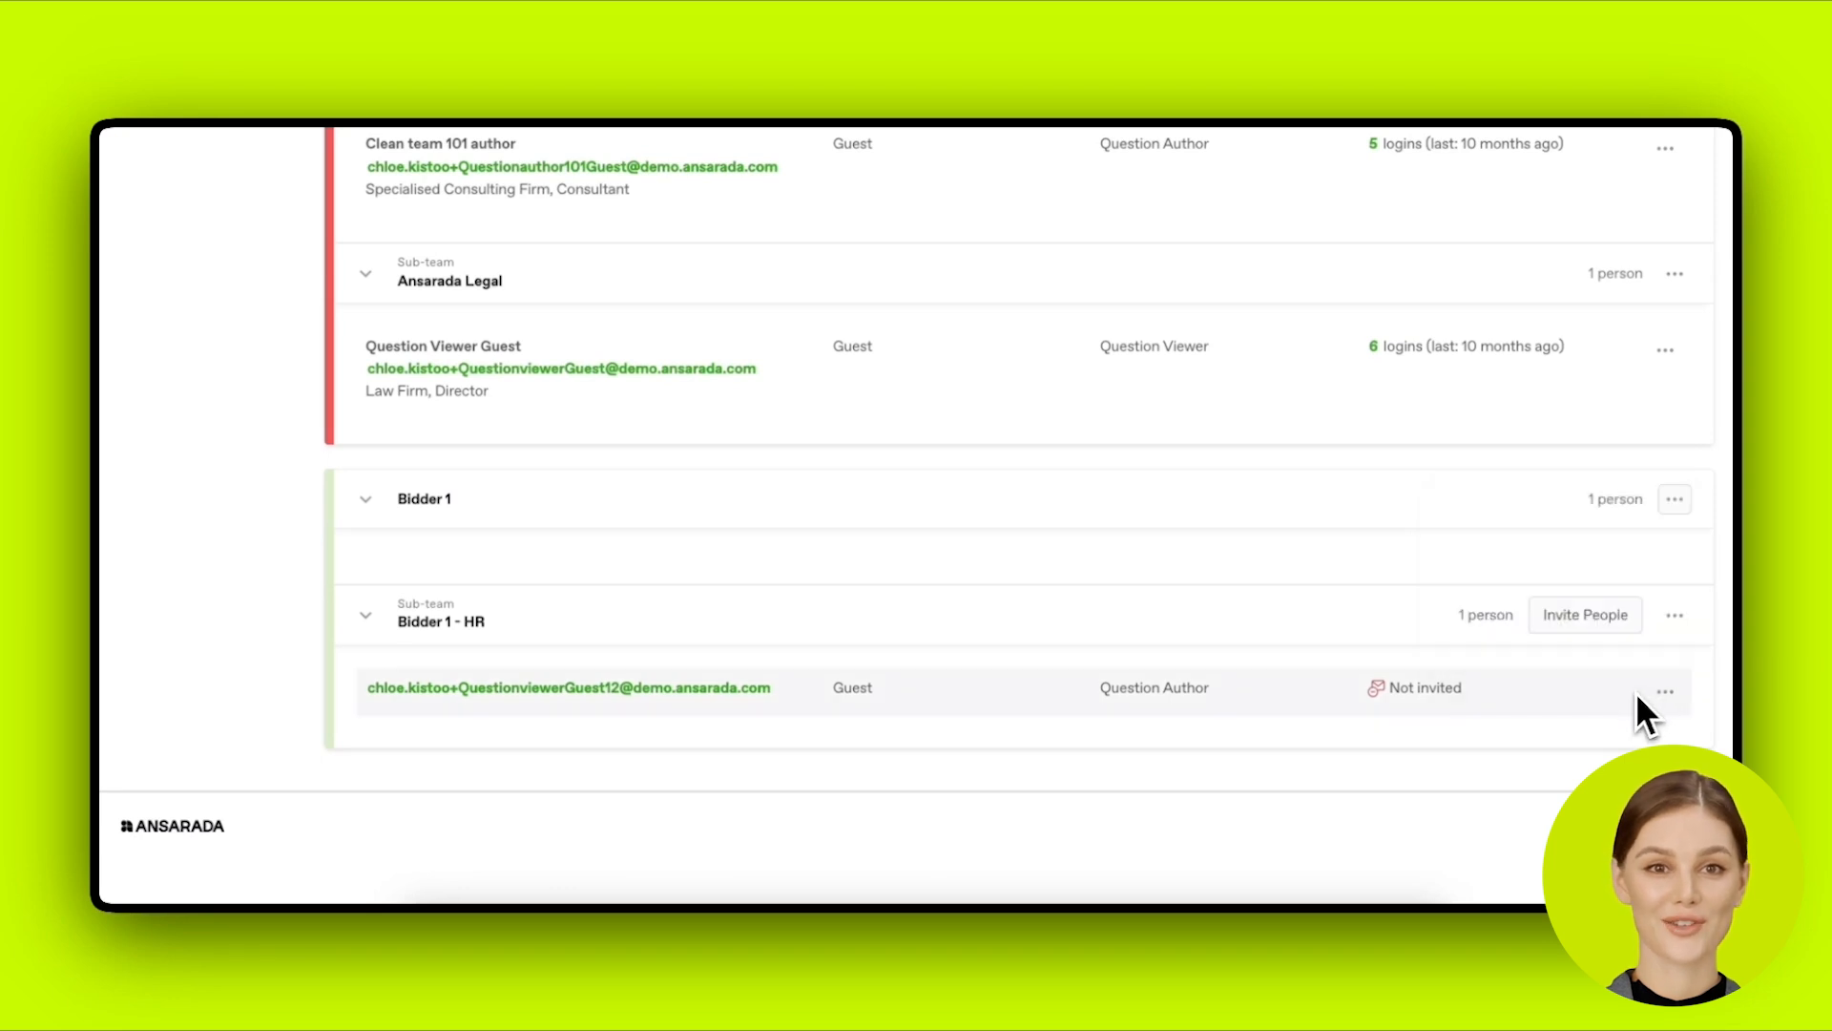
left_click(1665, 691)
Step: Review the invitation email body for the uninvited guest without sending it
left_click(1630, 609)
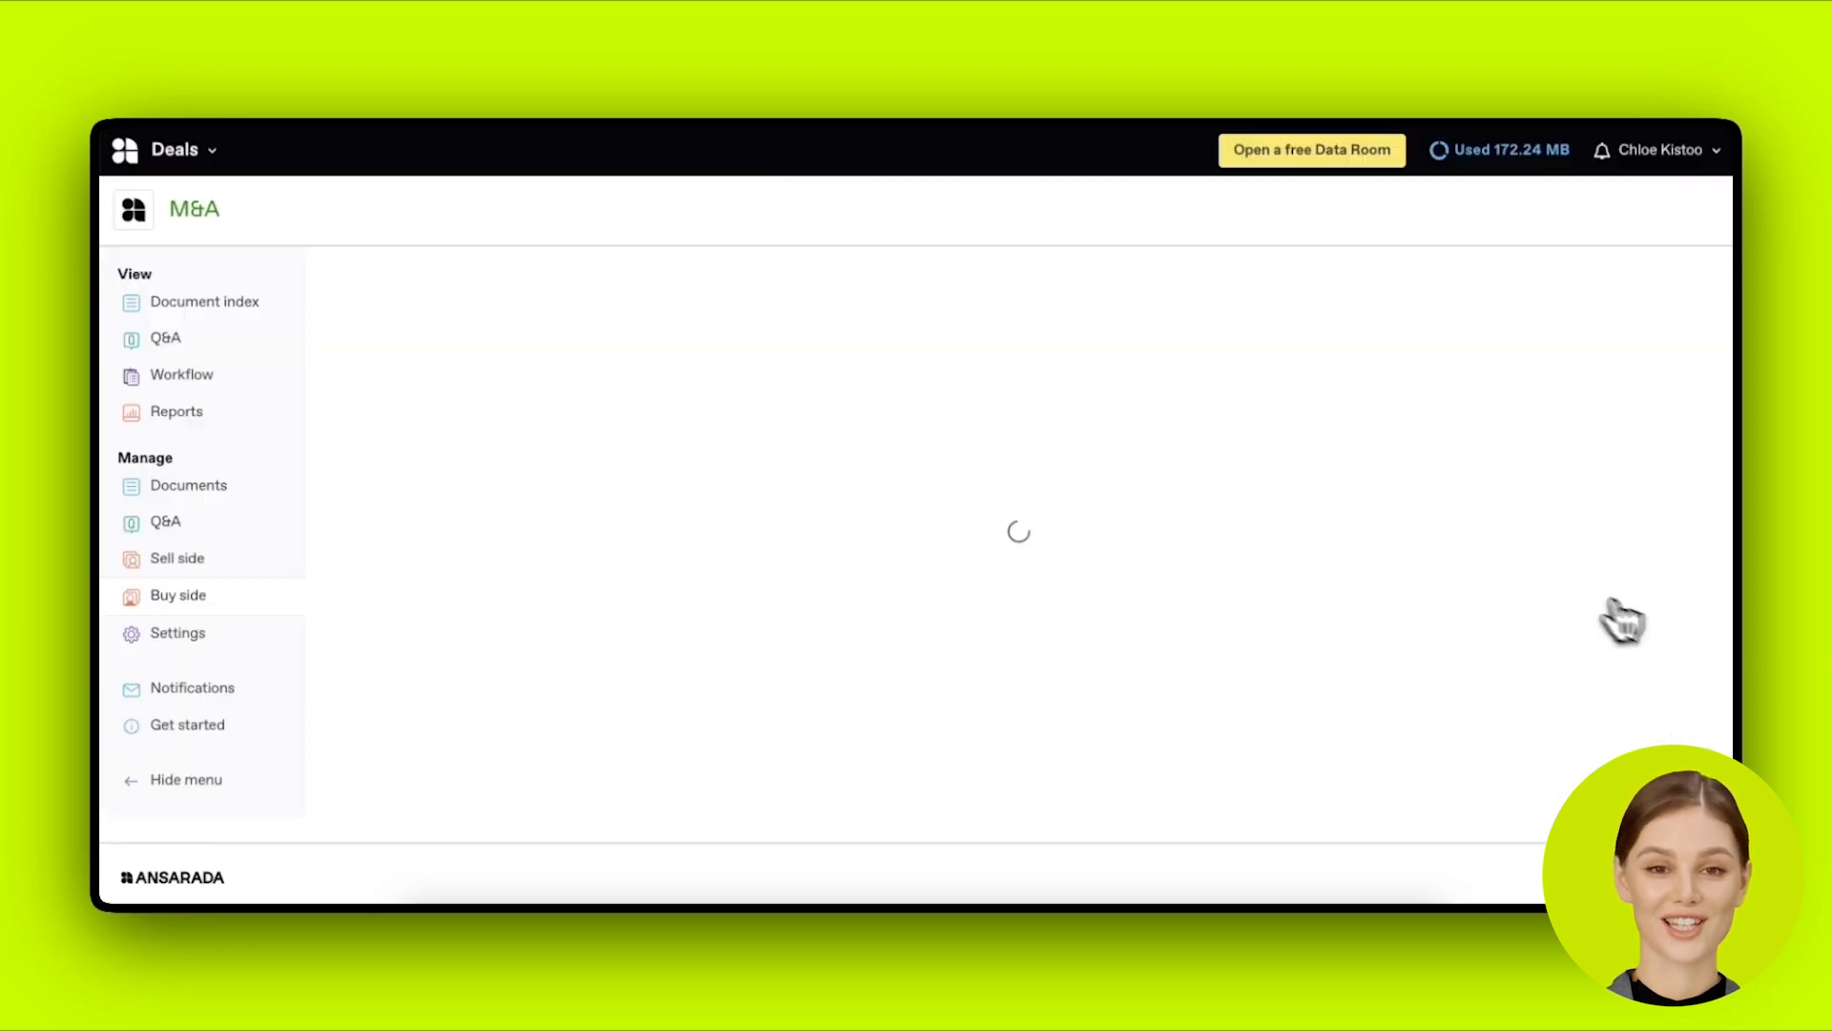
scroll(1014, 540, "down", 2)
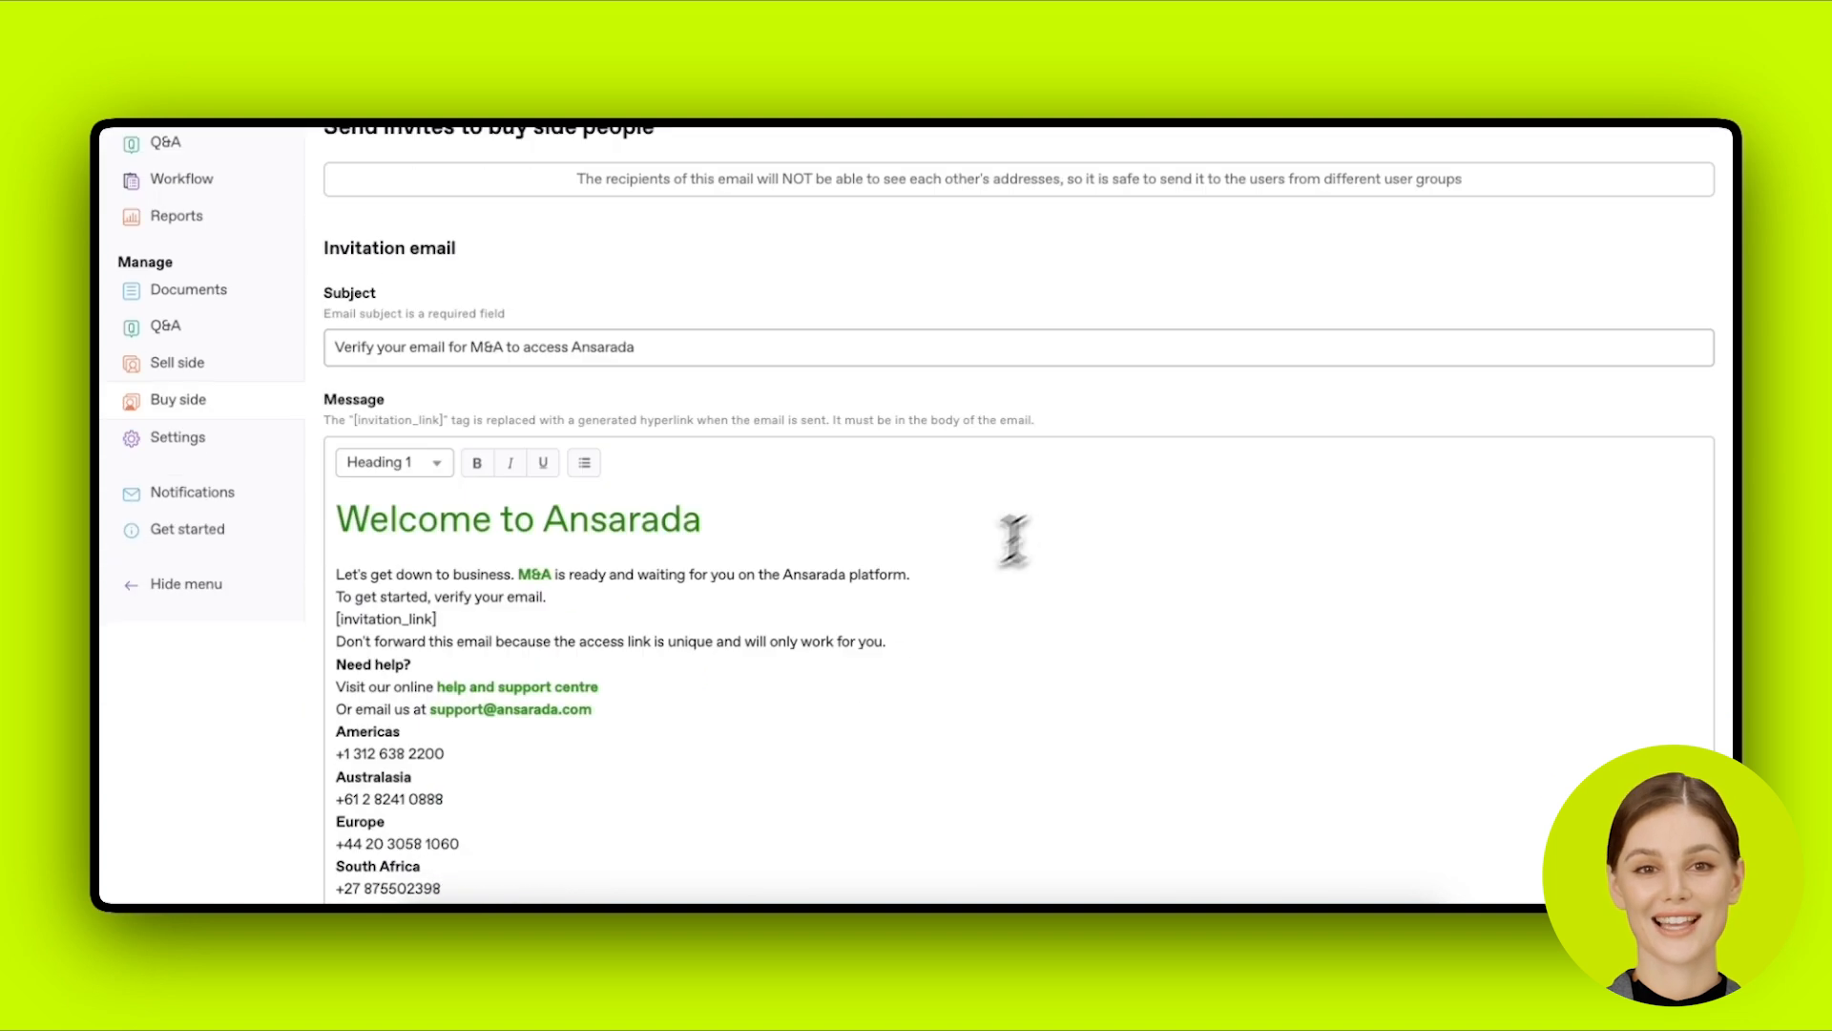
scroll(1013, 540, "down", 2)
left_click(740, 710)
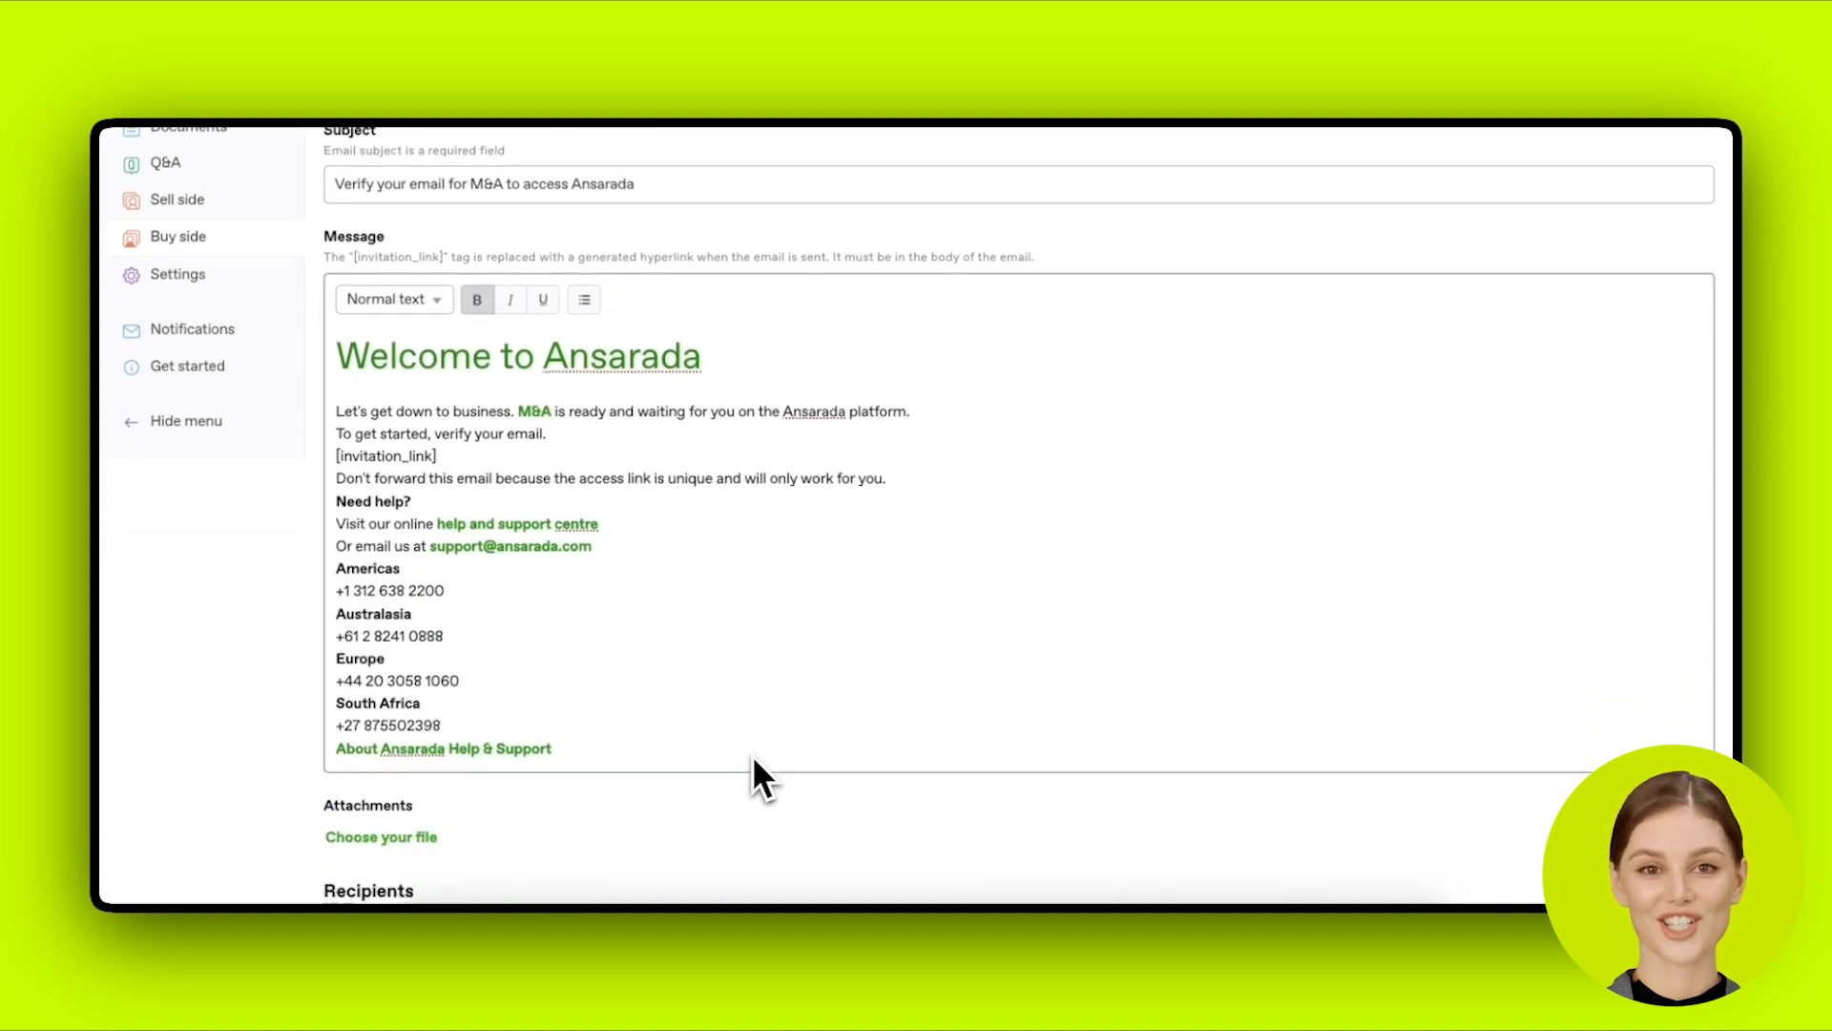
scroll(753, 761, "down", 1)
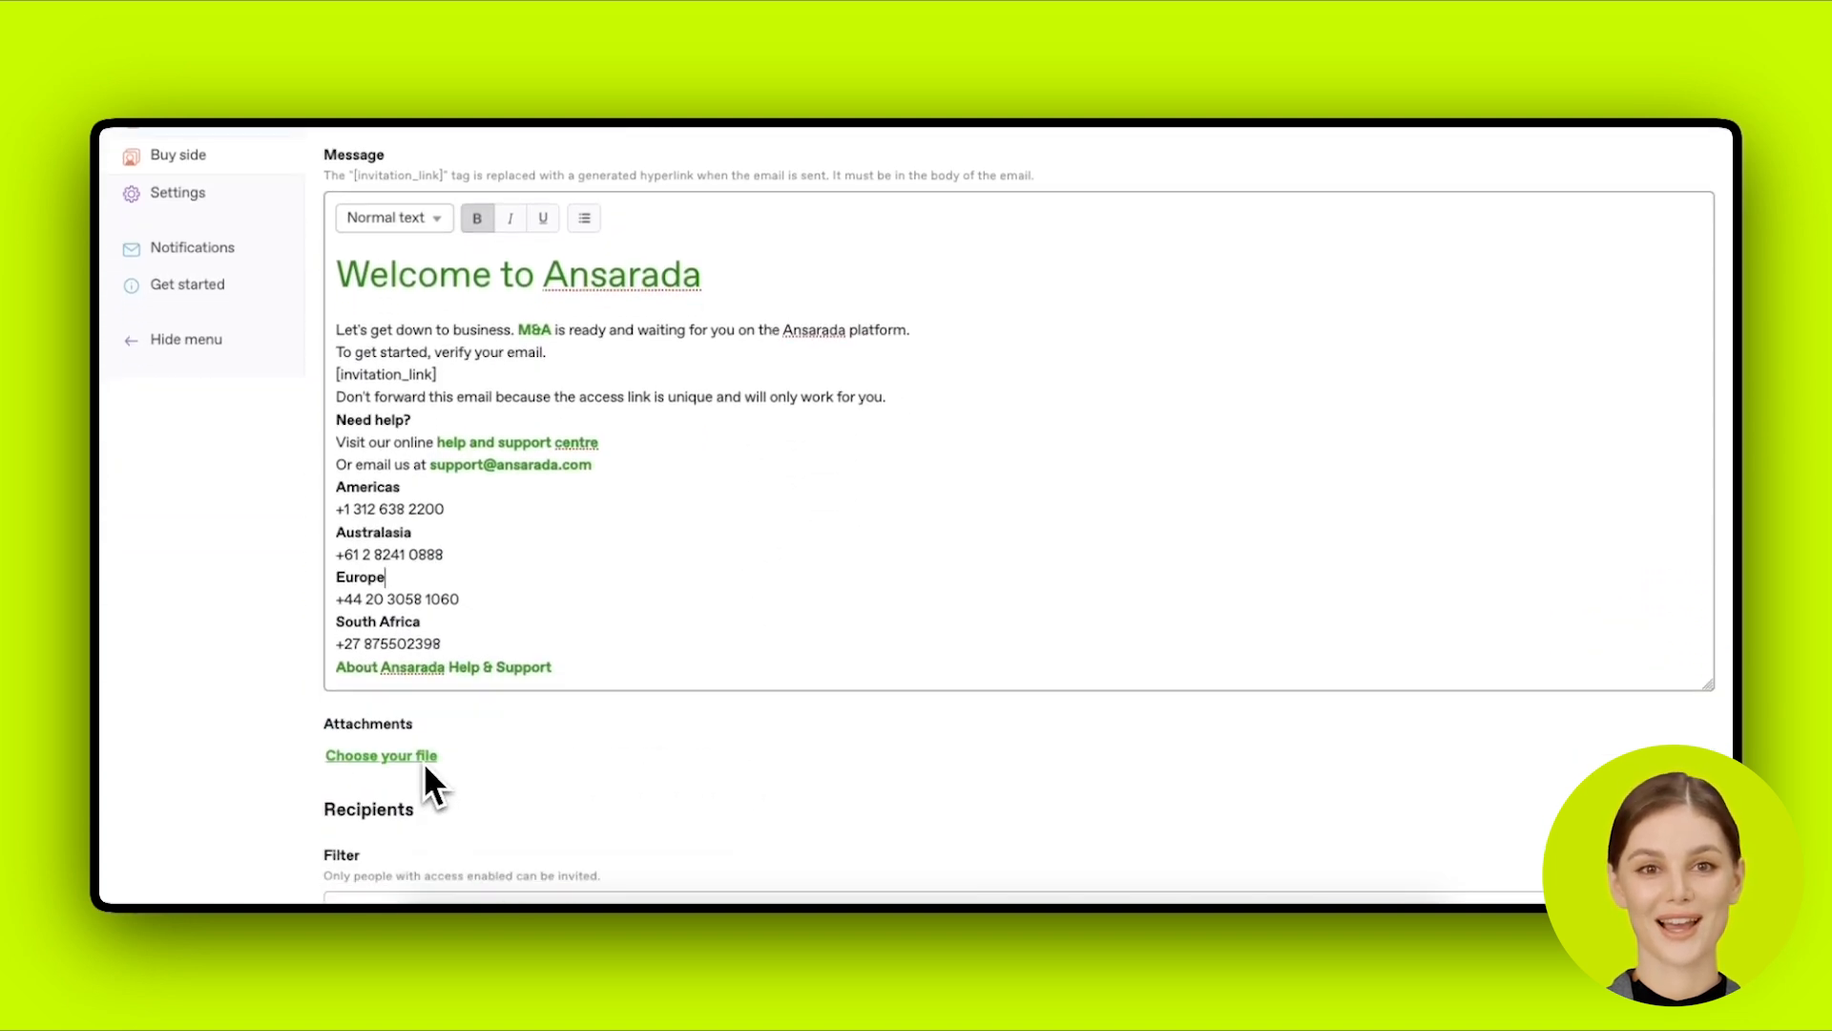
scroll(650, 758, "down", 1)
scroll(659, 756, "down", 2)
scroll(630, 740, "up", 5)
Step: Start an email to all buy side people from the Buy side teams list
left_click(216, 380)
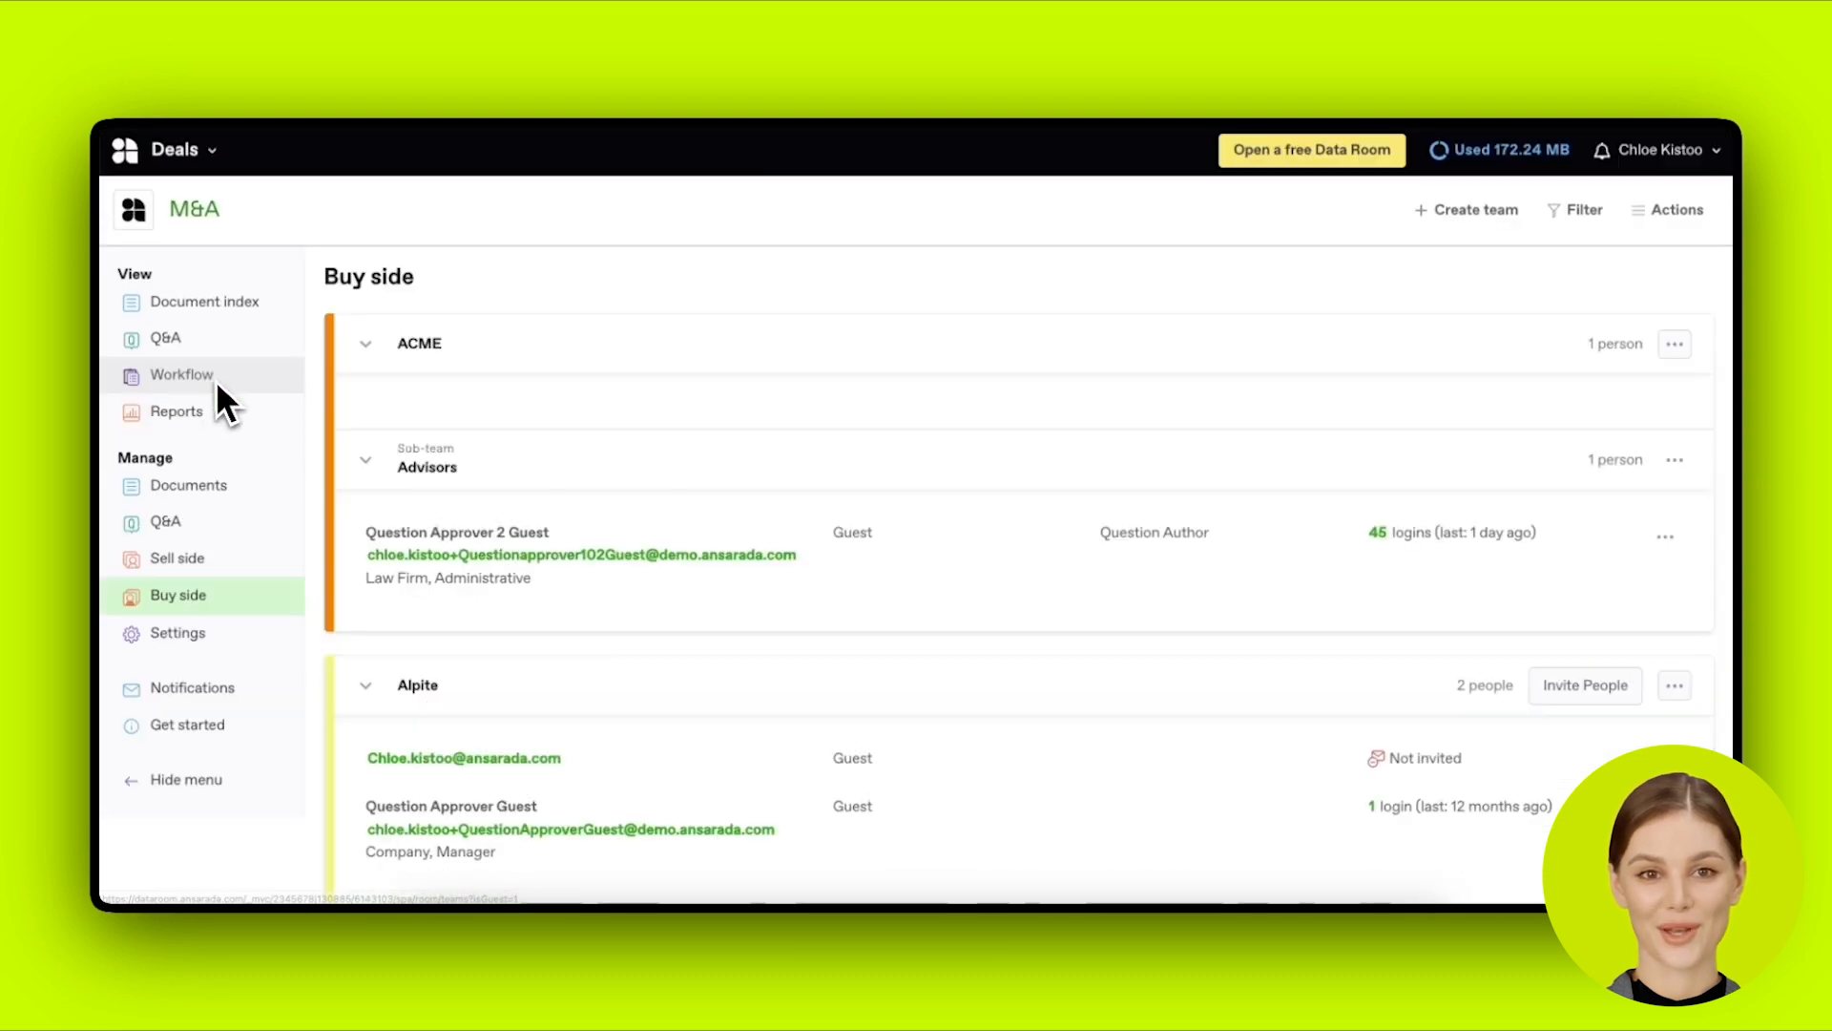
left_click(1668, 213)
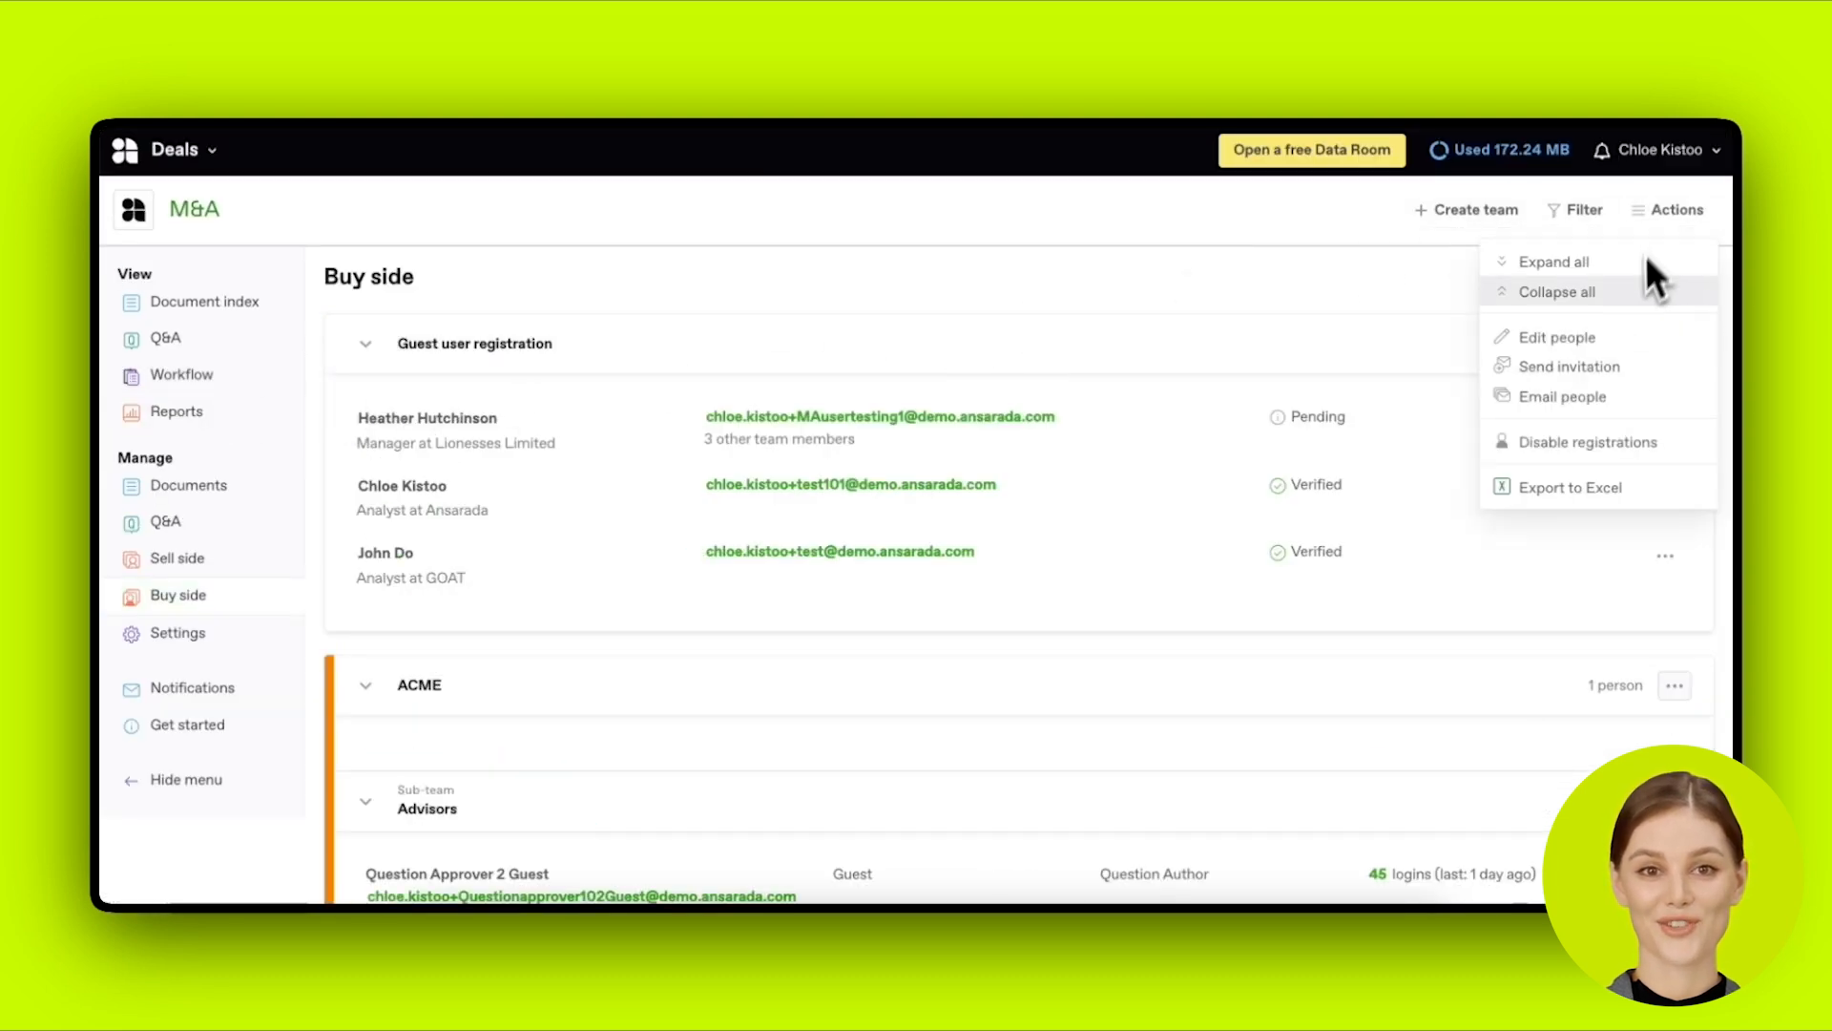
left_click(1628, 397)
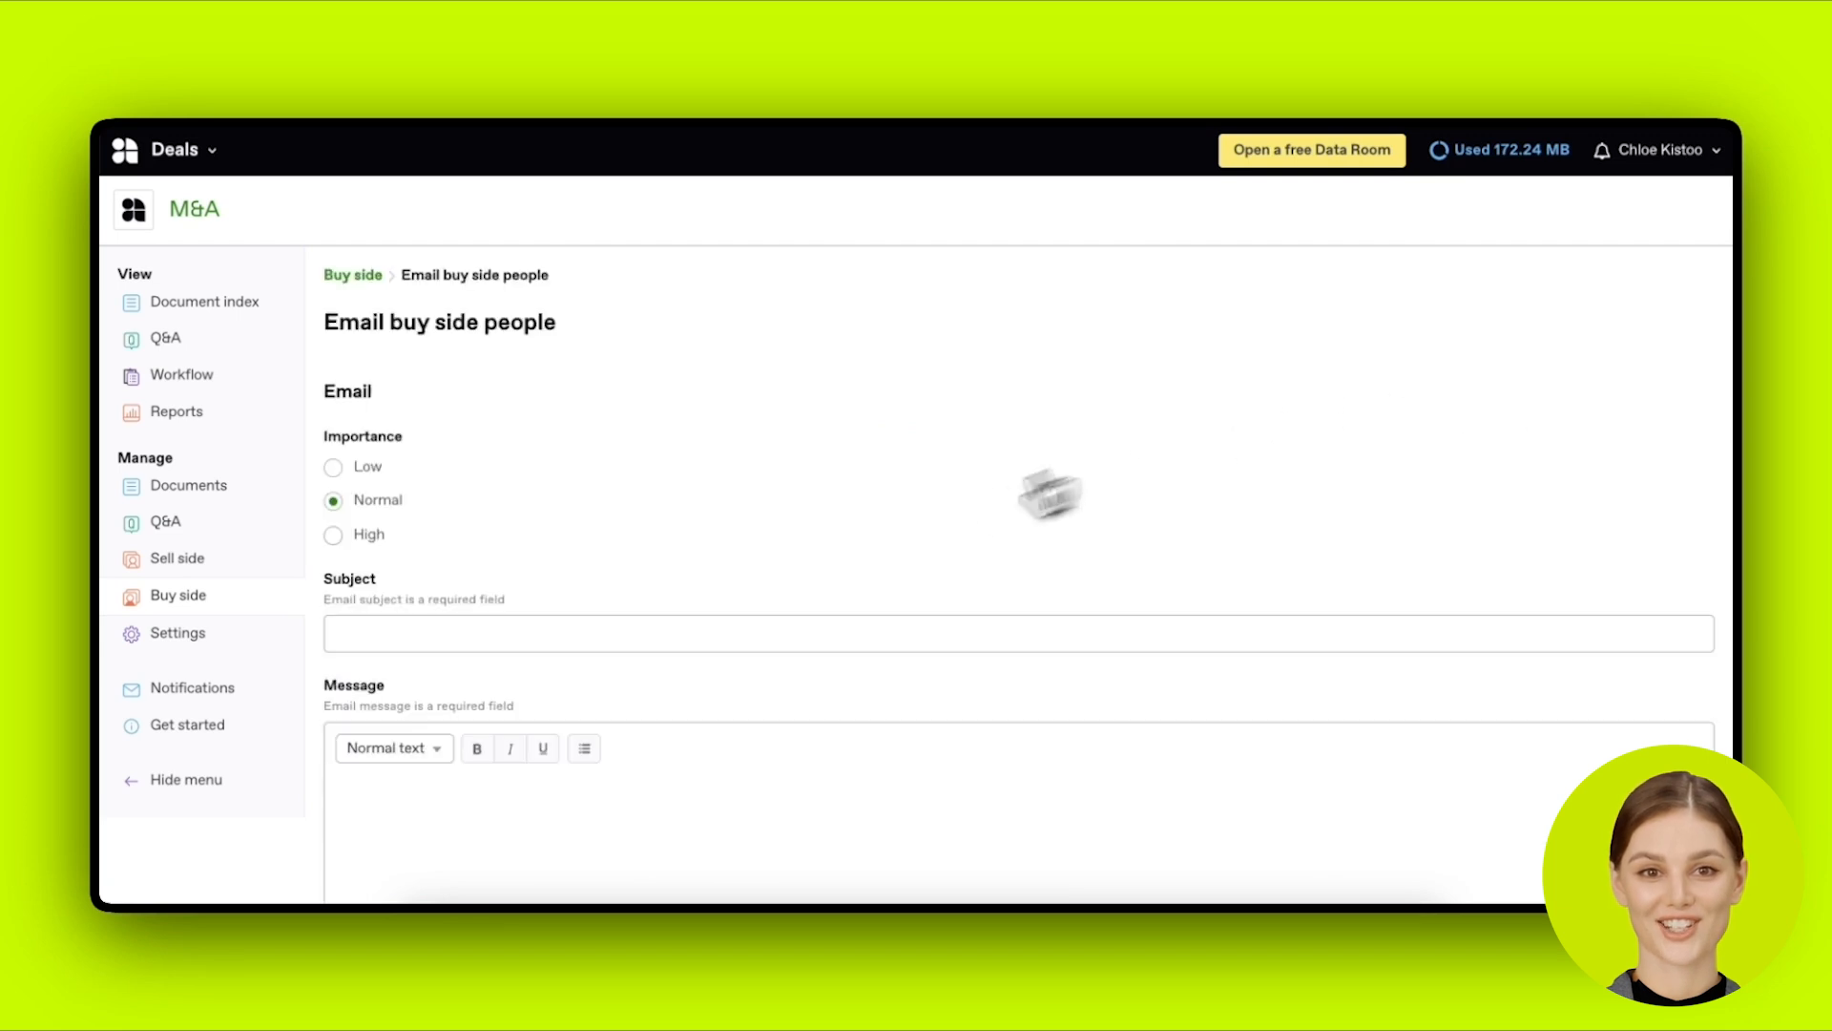
scroll(728, 614, "down", 3)
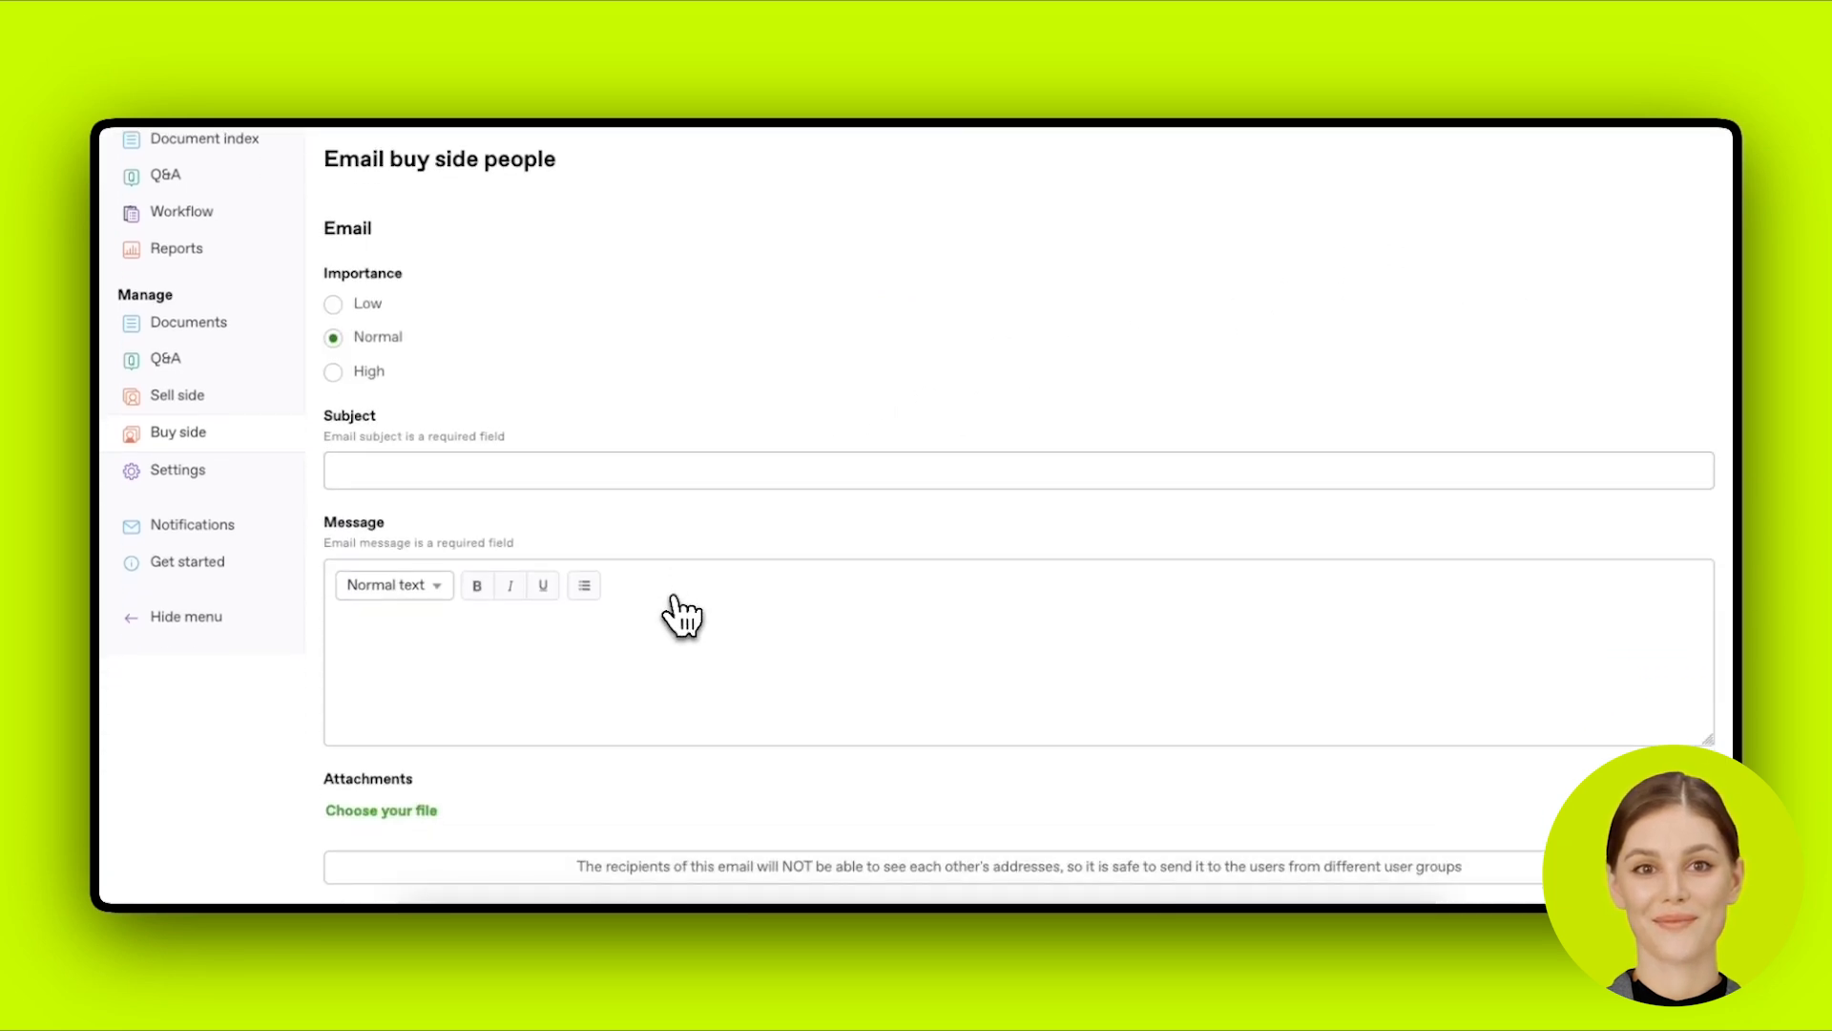
scroll(668, 601, "down", 1)
left_click(491, 408)
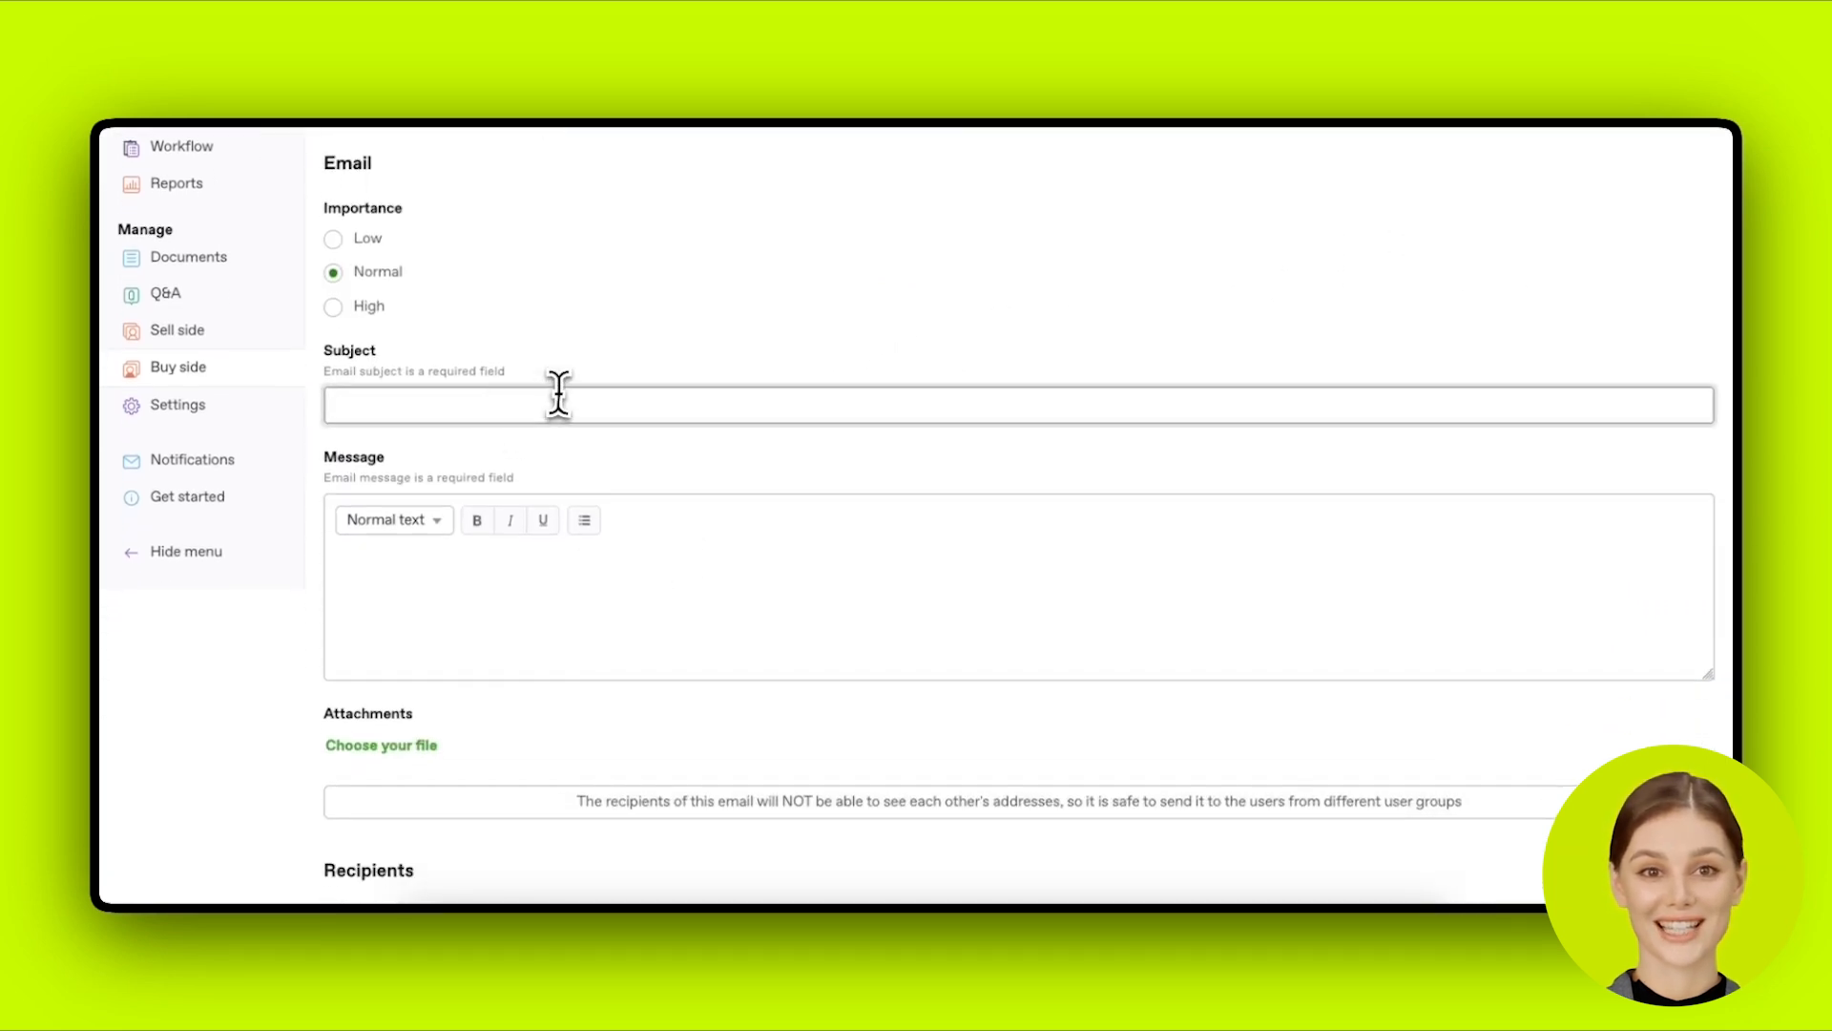
scroll(572, 396, "down", 1)
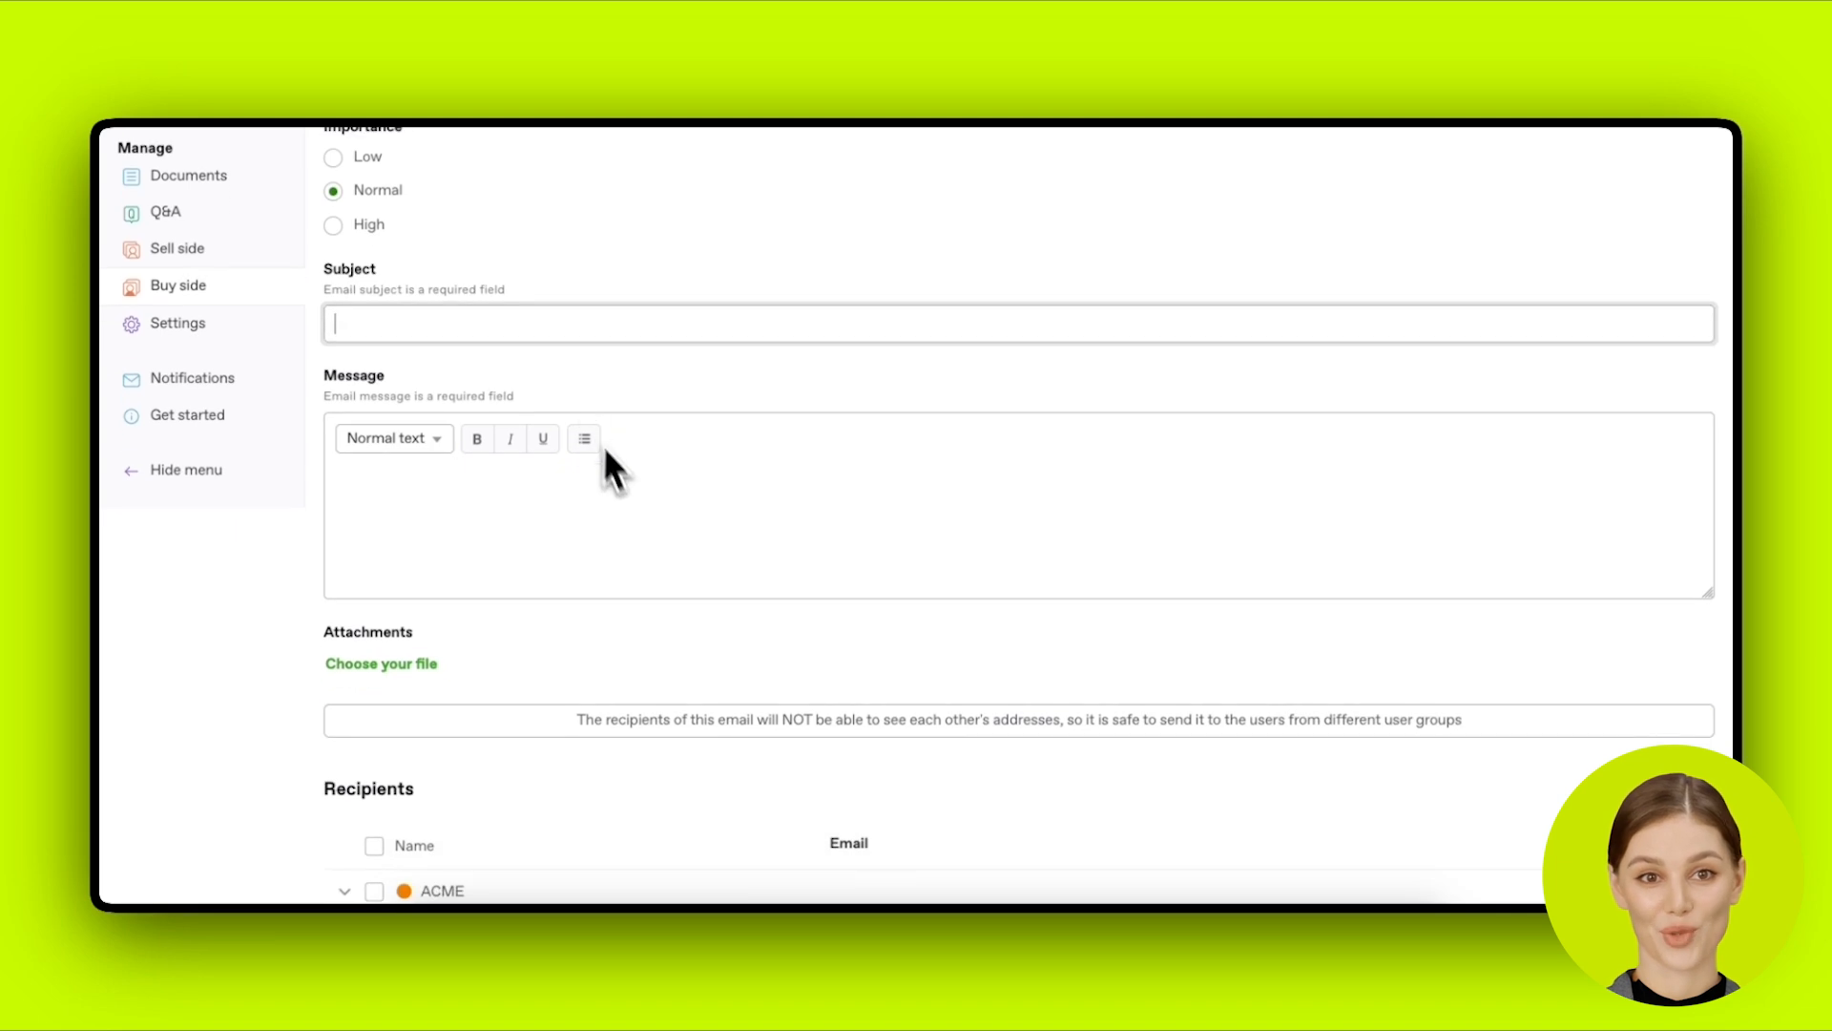
scroll(636, 522, "down", 1)
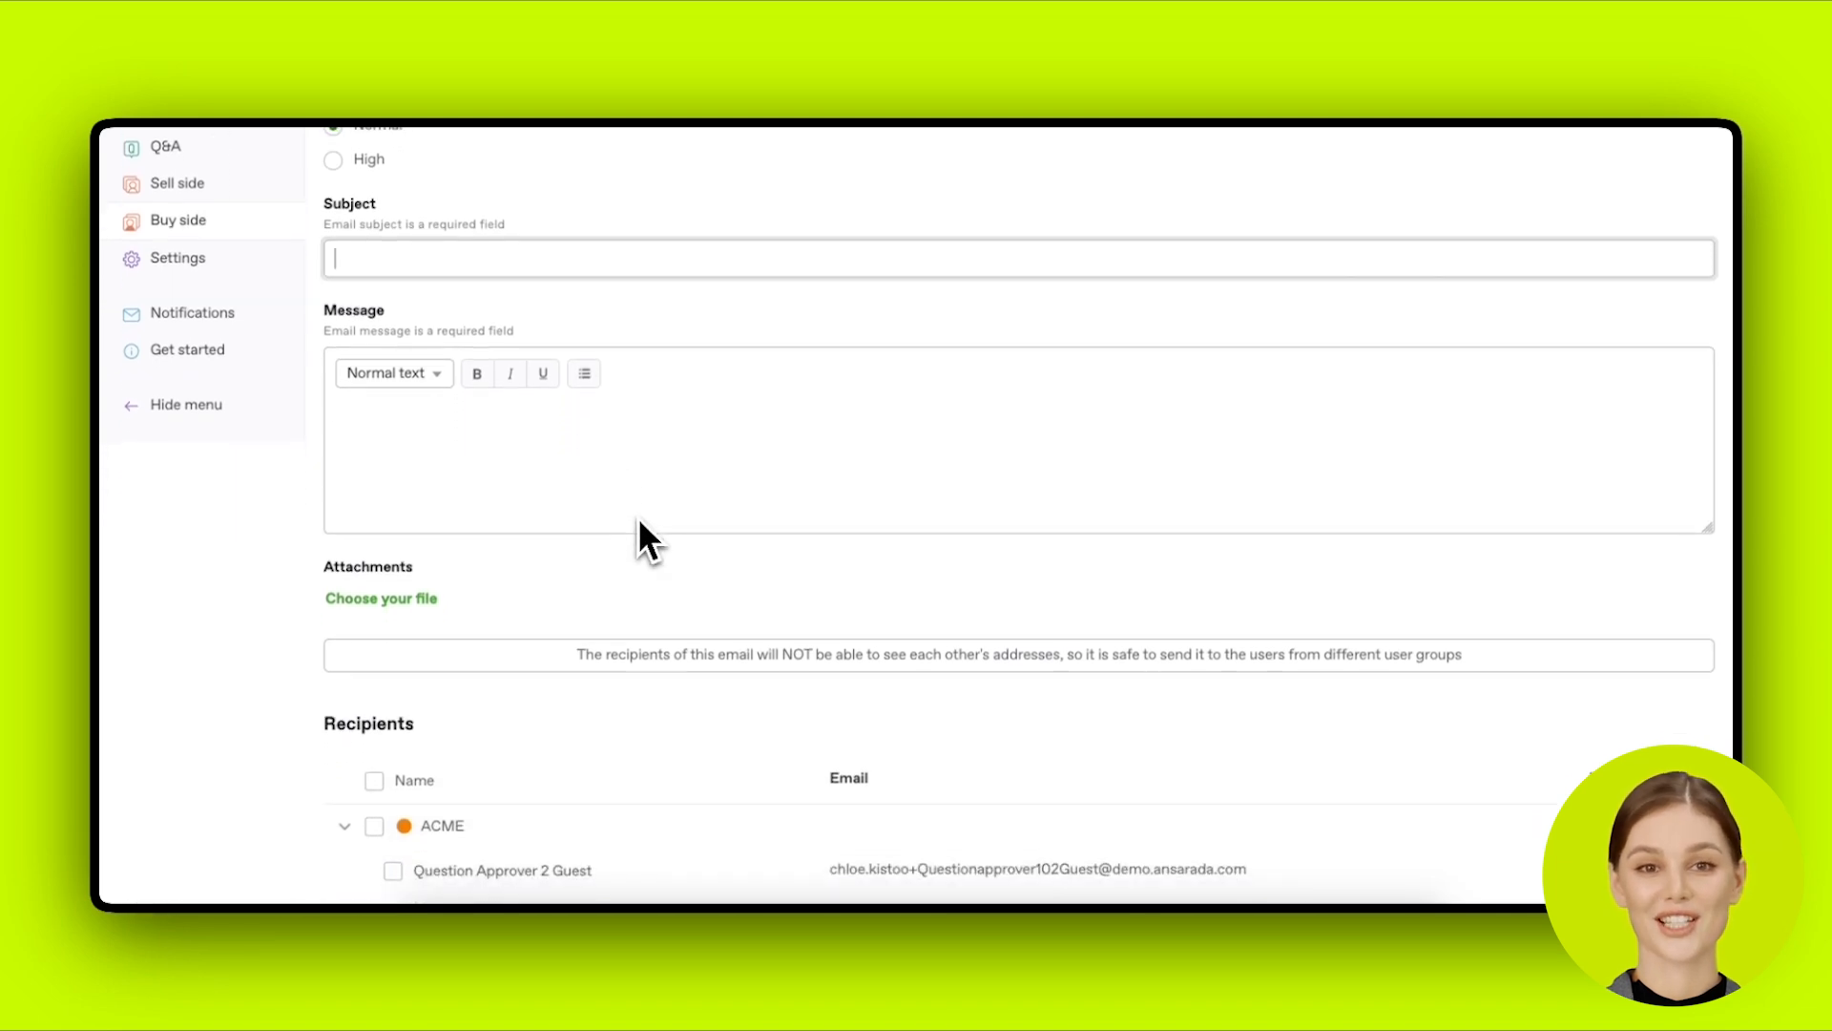
scroll(641, 534, "down", 3)
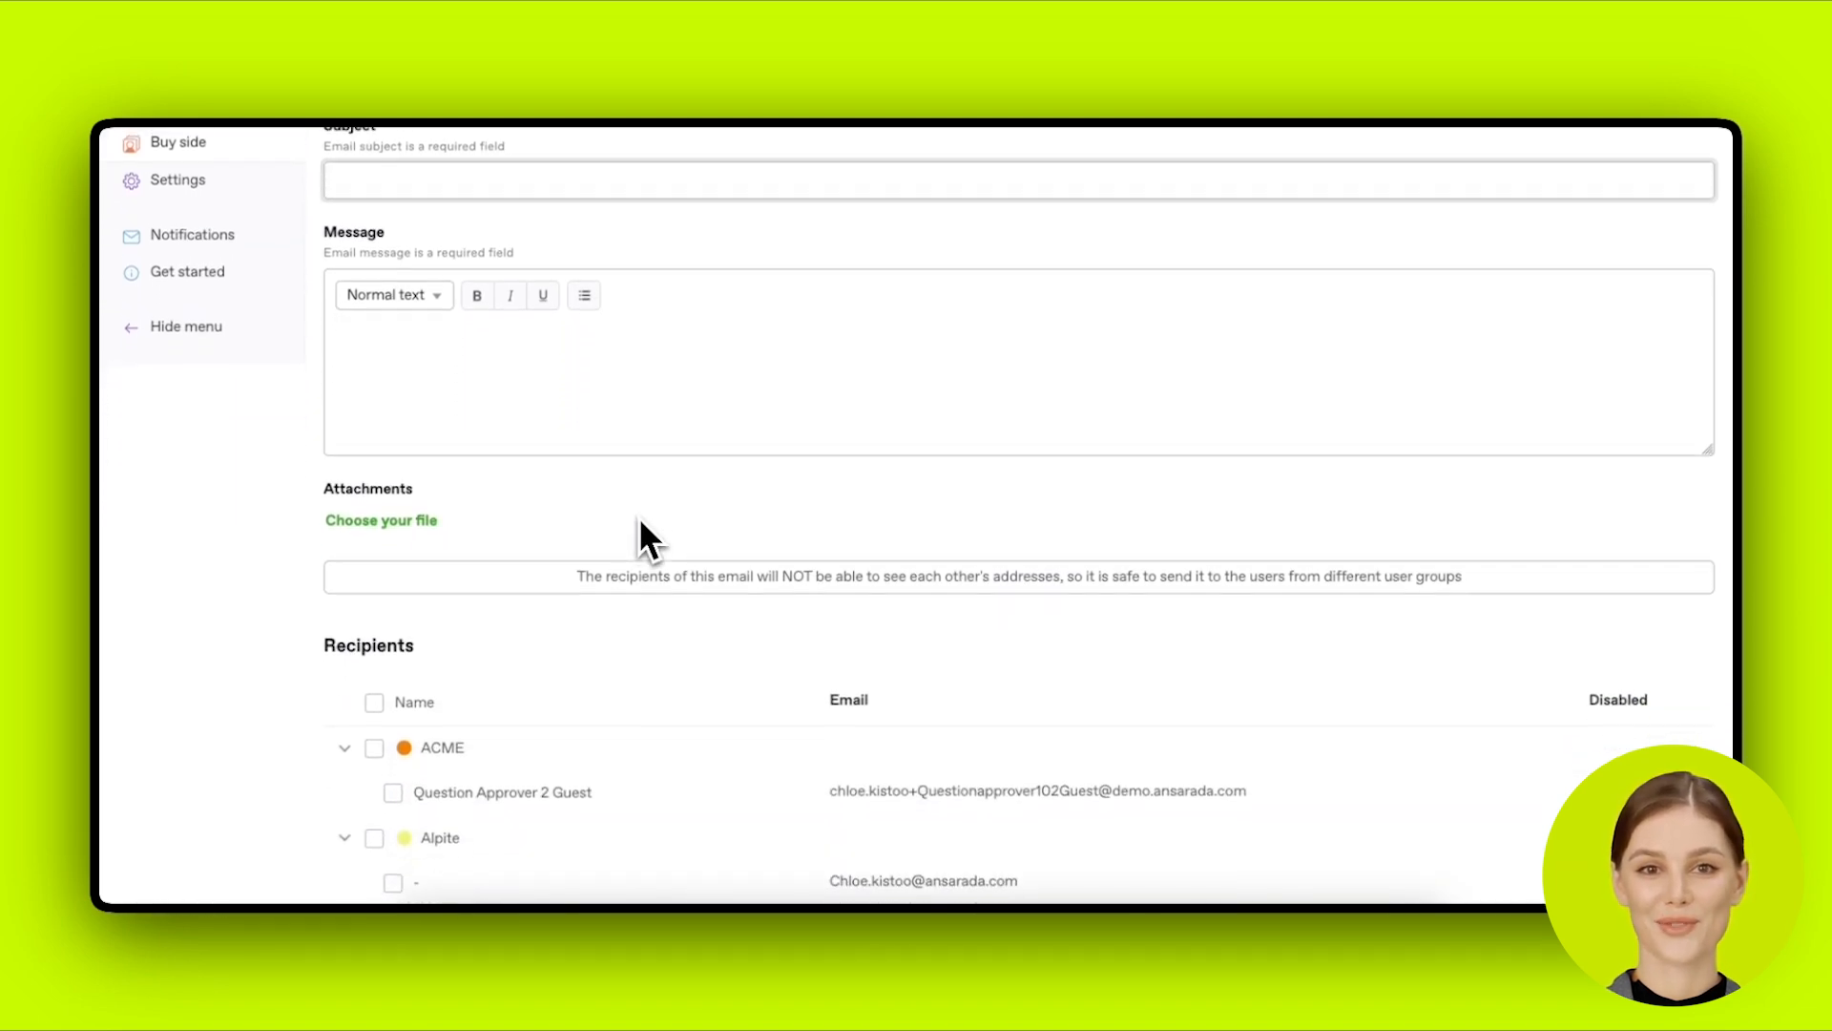
left_click(377, 521)
left_click(377, 521)
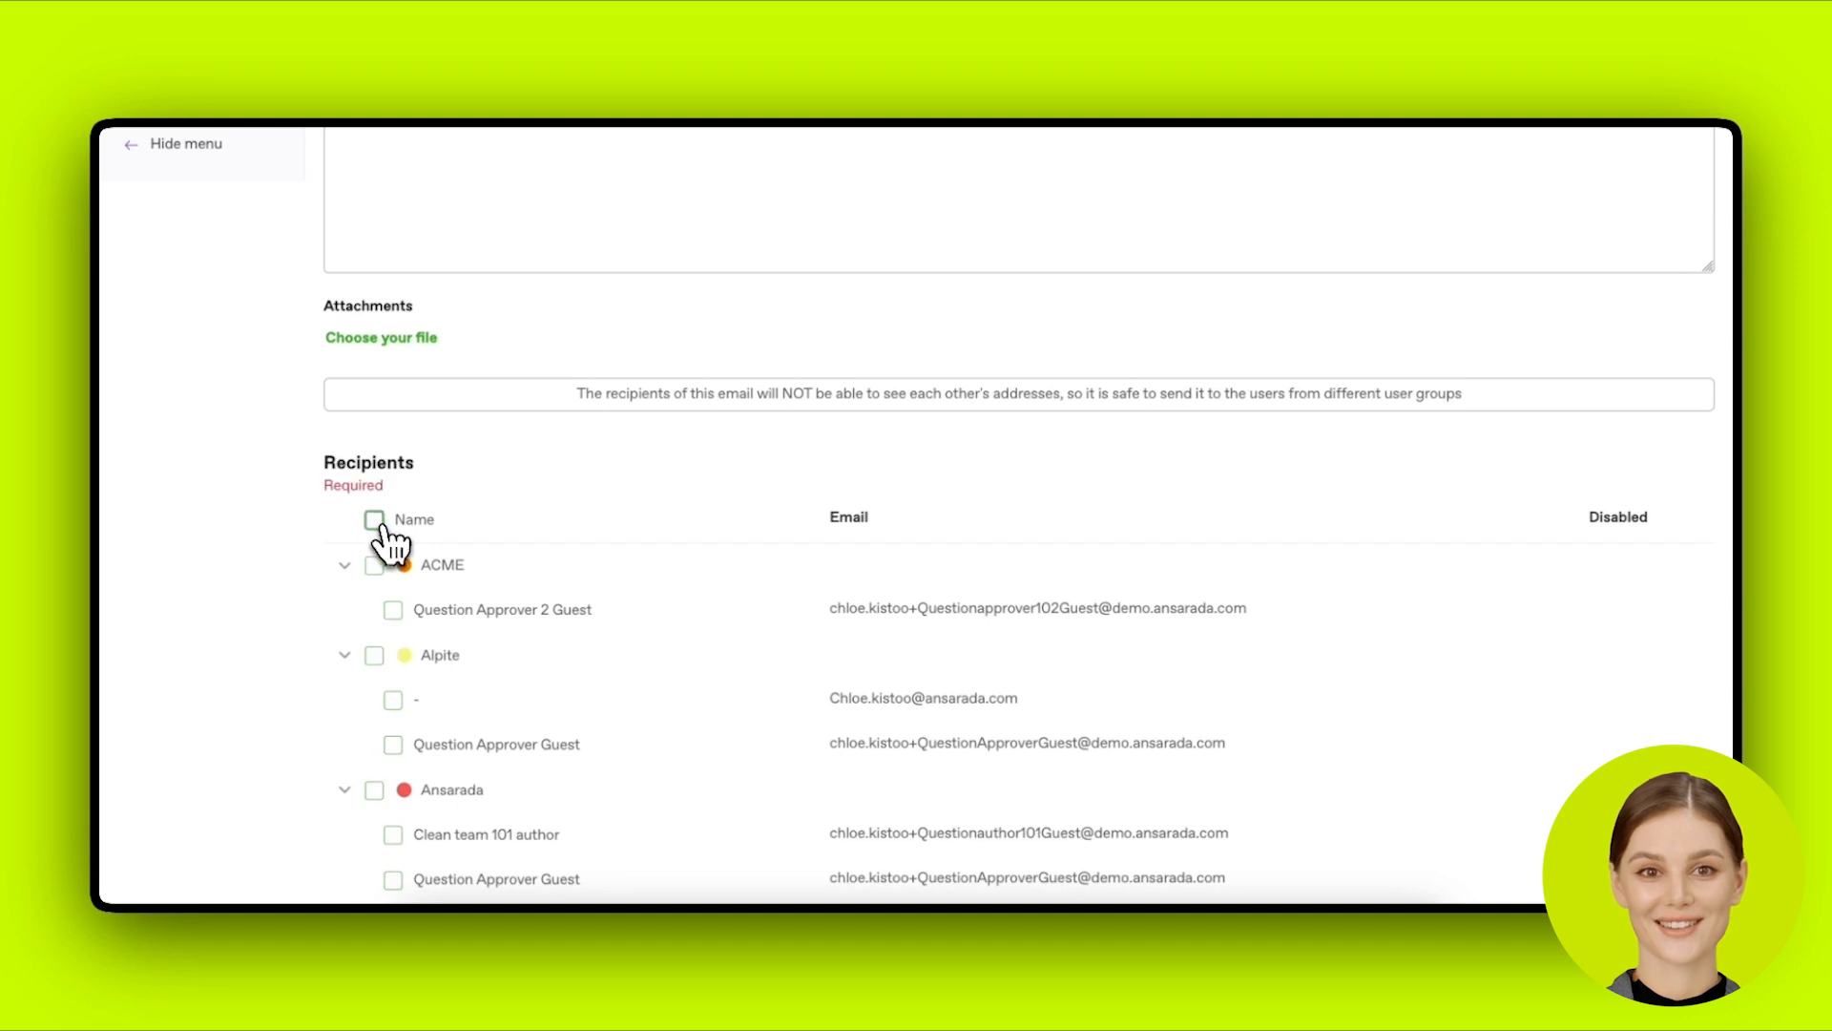
scroll(601, 563, "down", 4)
scroll(611, 554, "down", 2)
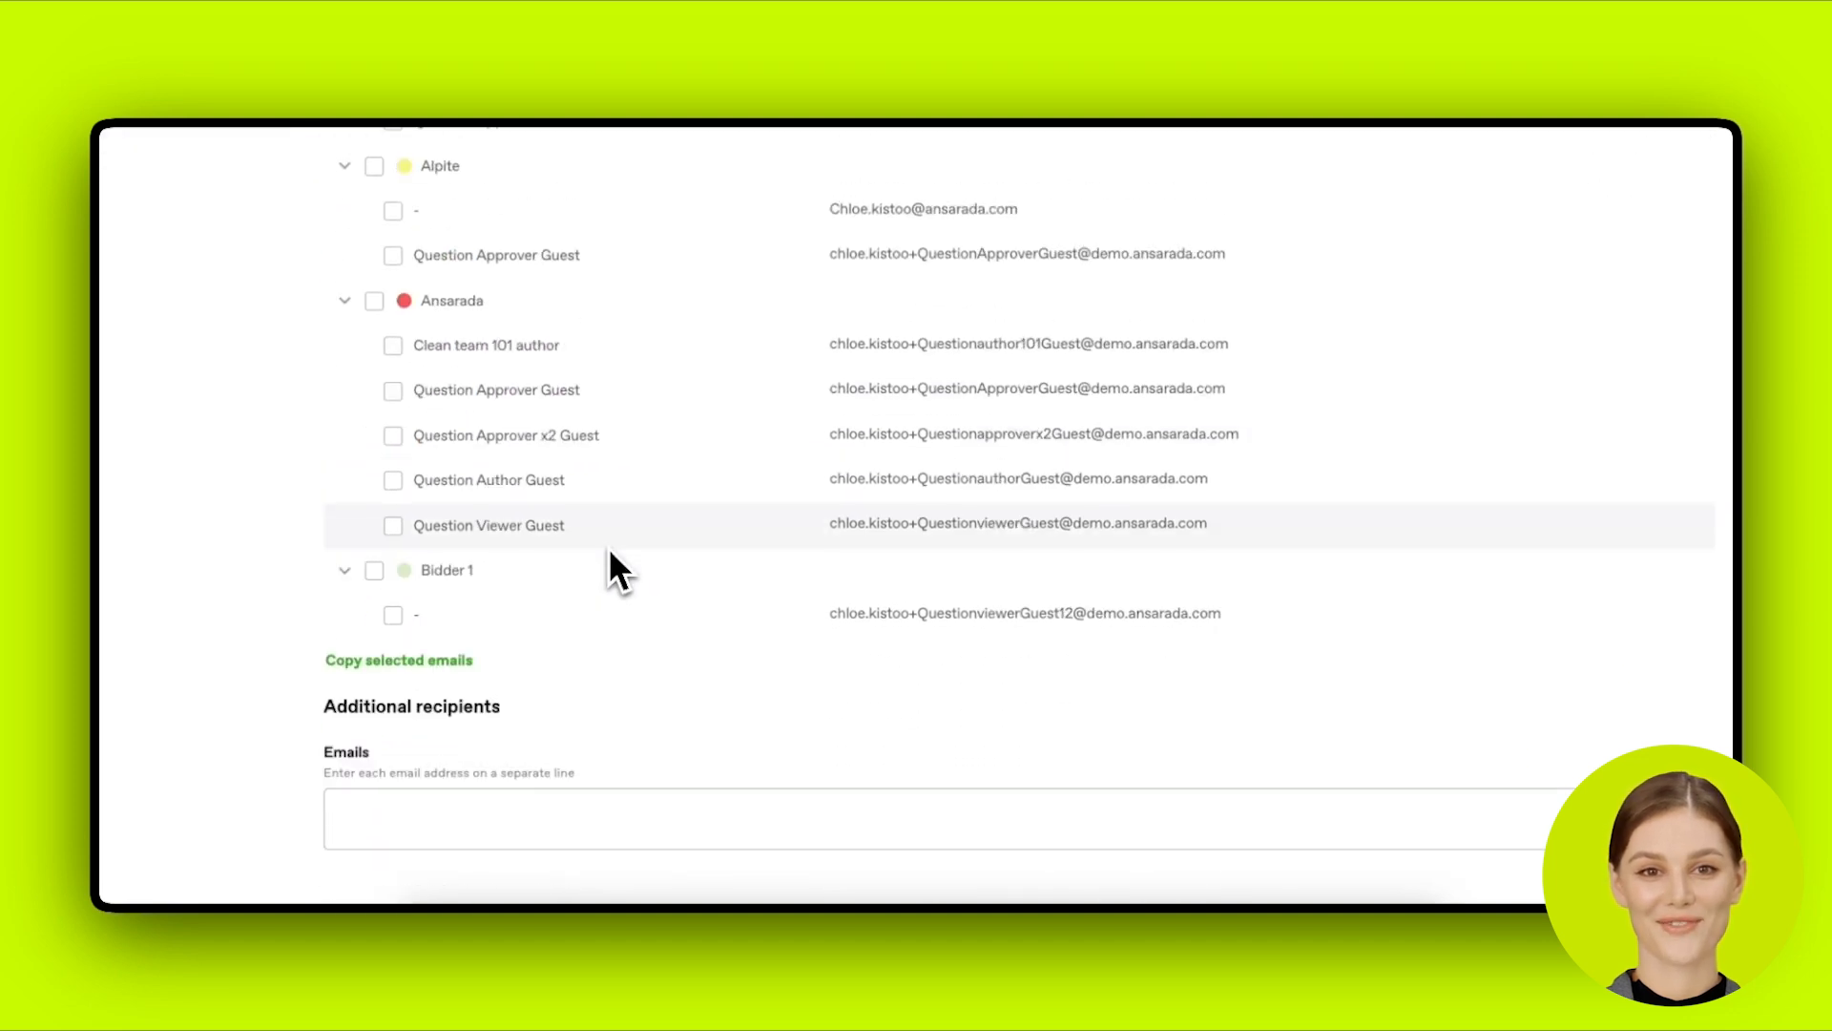
scroll(611, 553, "up", 4)
scroll(609, 563, "up", 2)
scroll(611, 553, "up", 2)
scroll(616, 553, "up", 2)
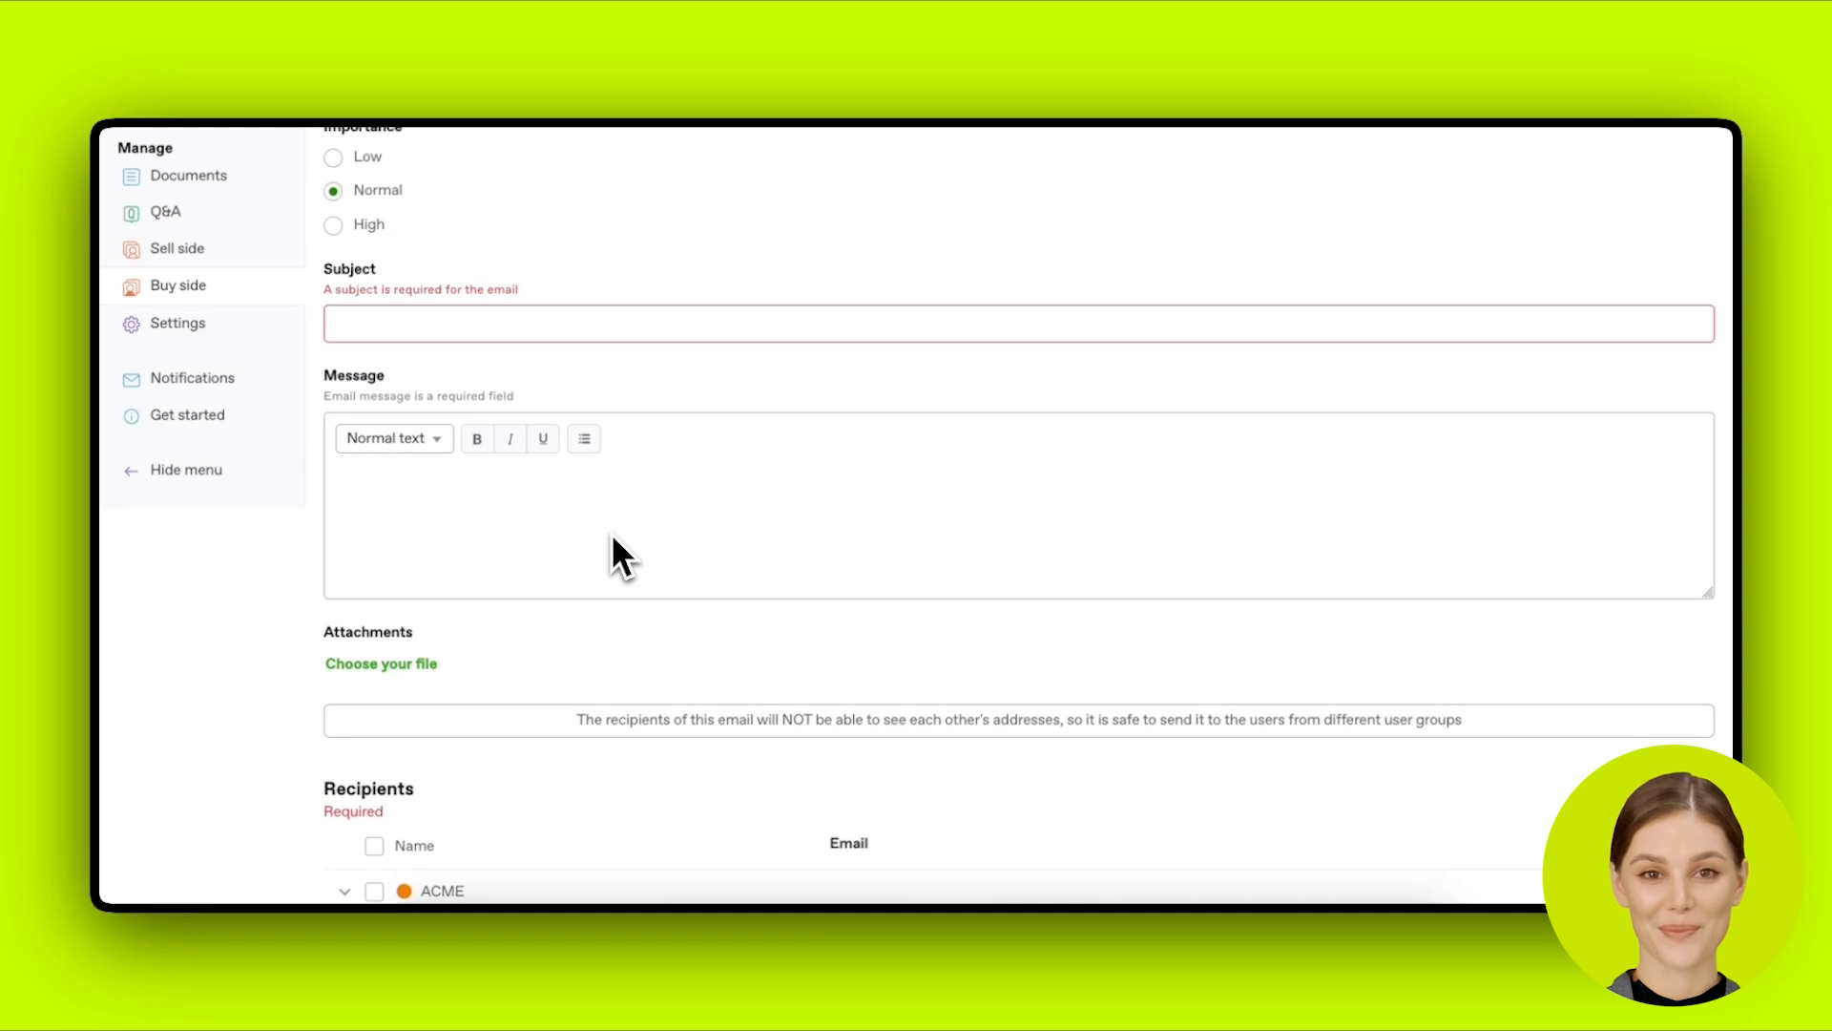
scroll(614, 542, "up", 3)
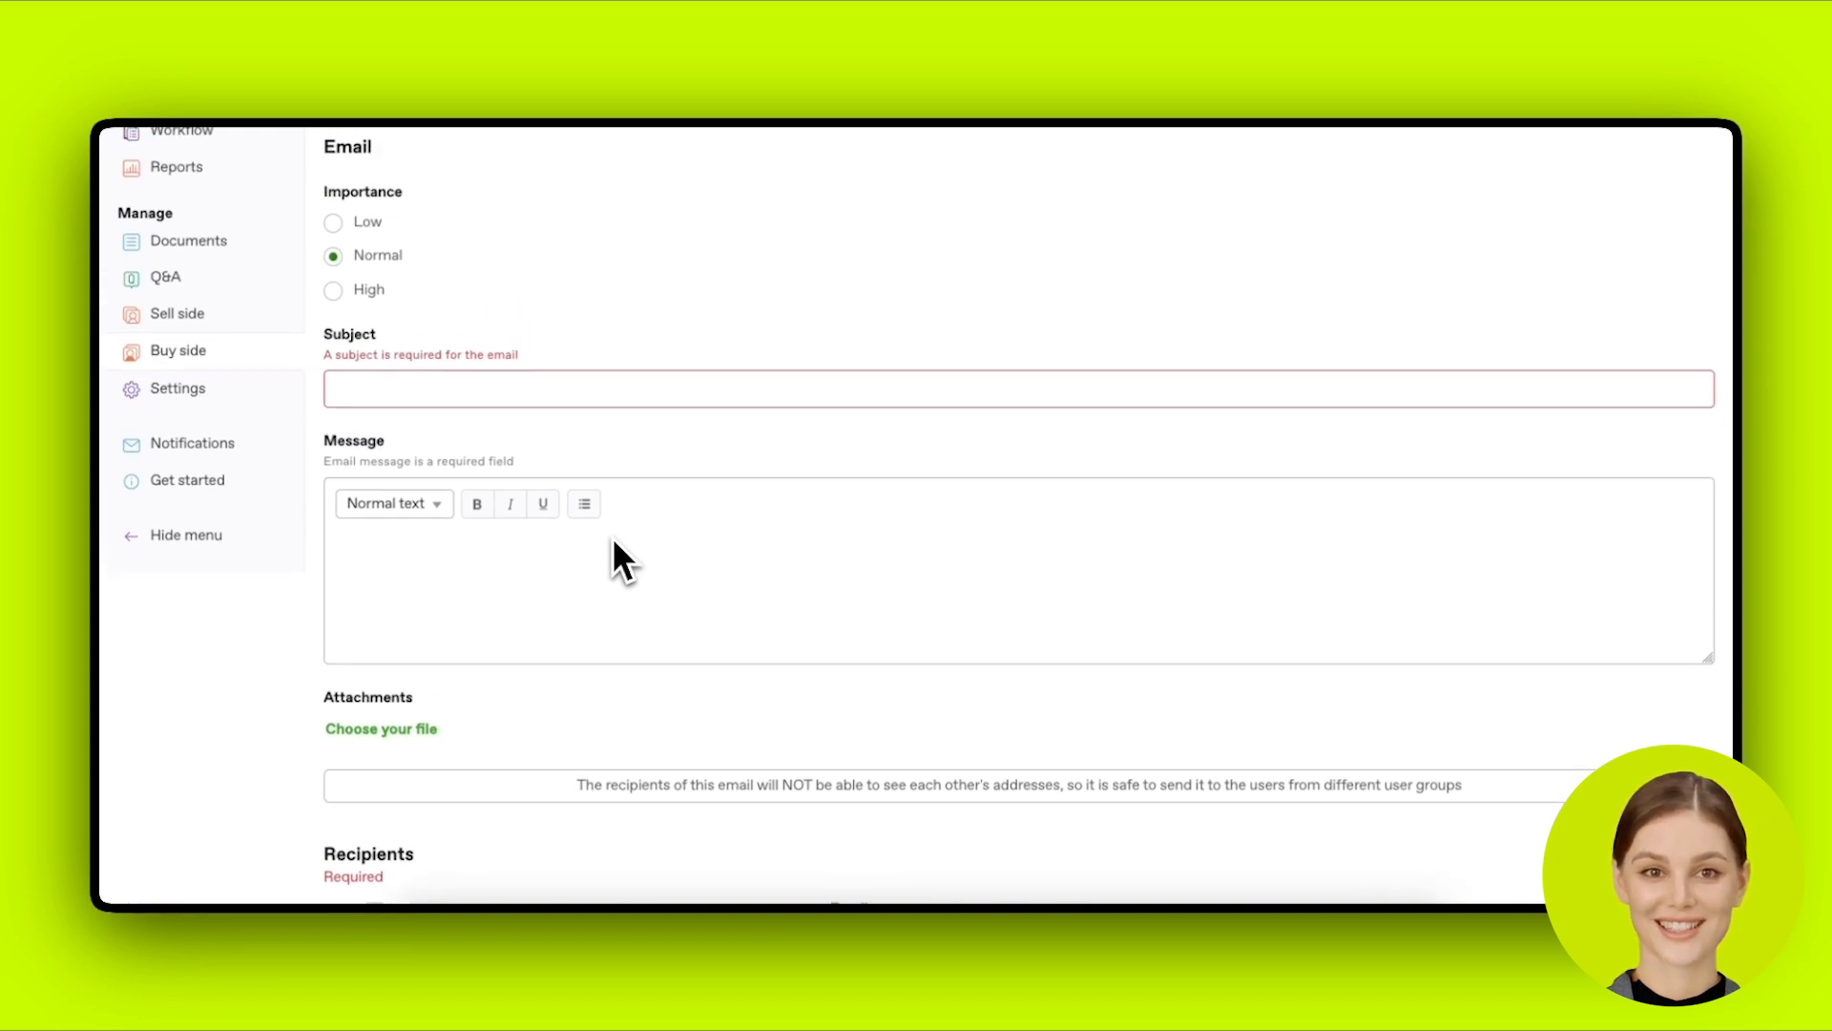
scroll(614, 540, "up", 1)
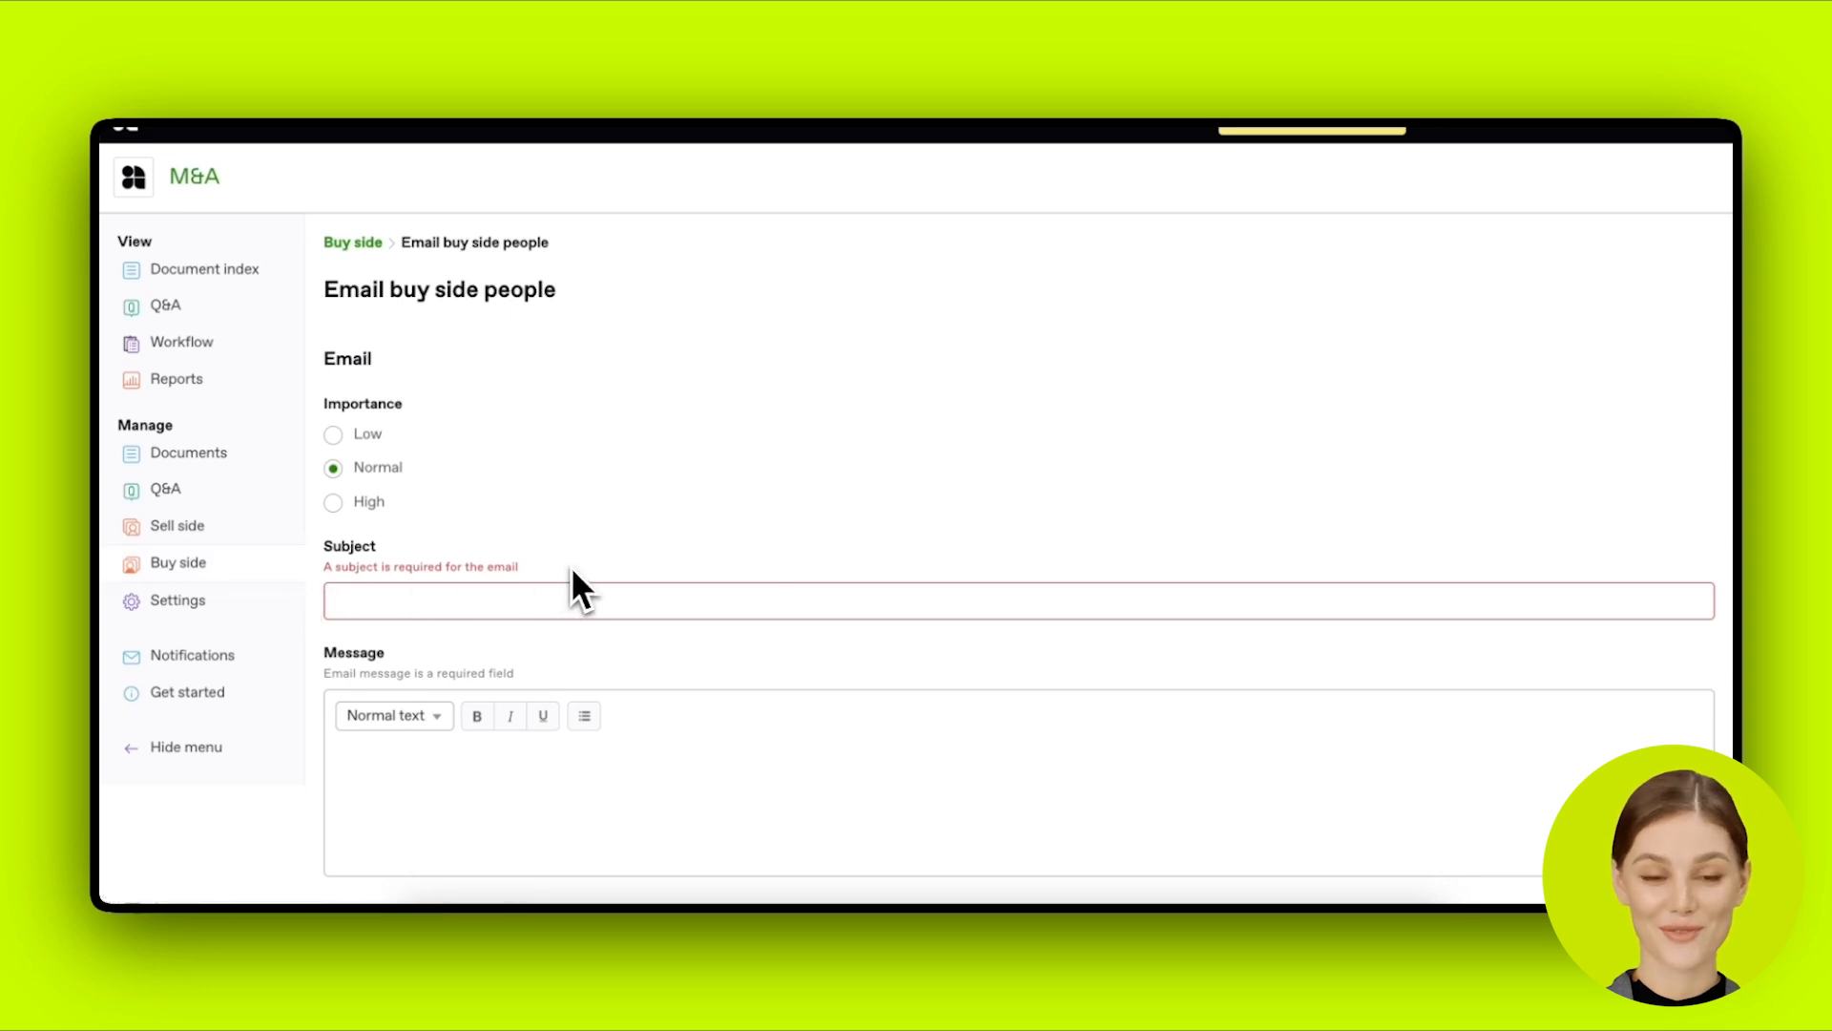
scroll(572, 568, "down", 1)
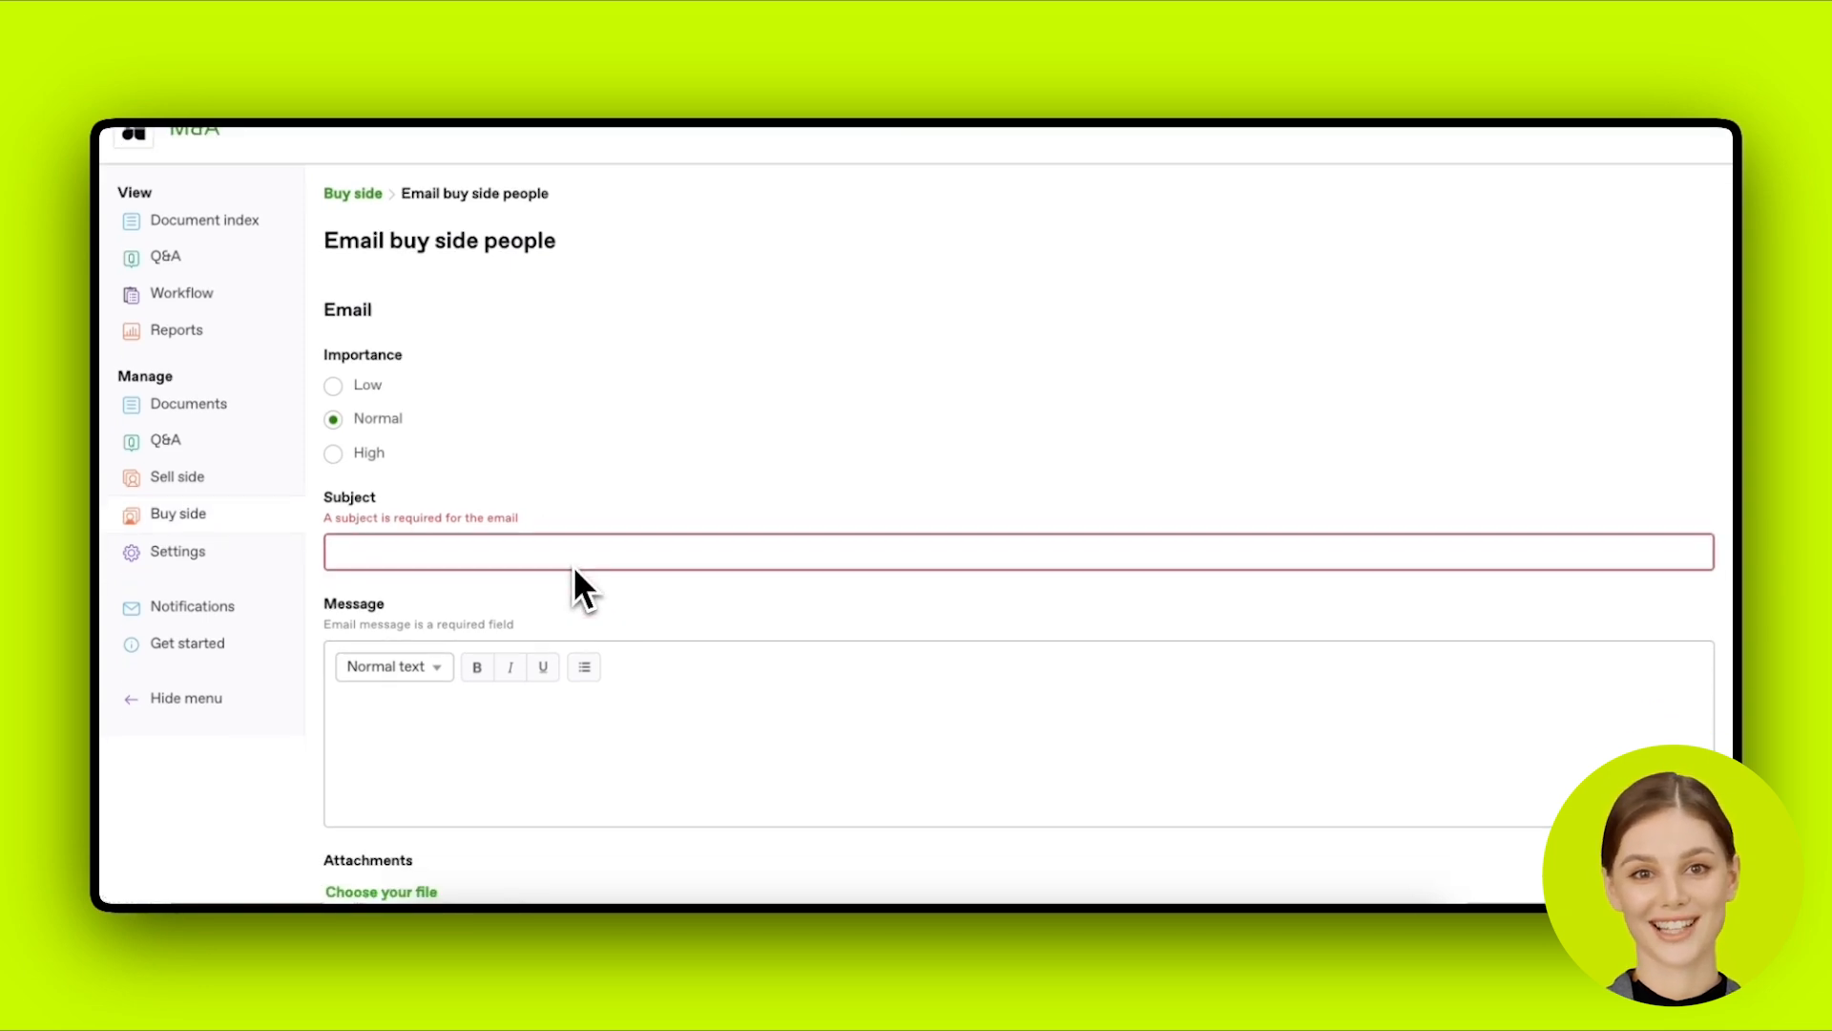
scroll(574, 570, "down", 3)
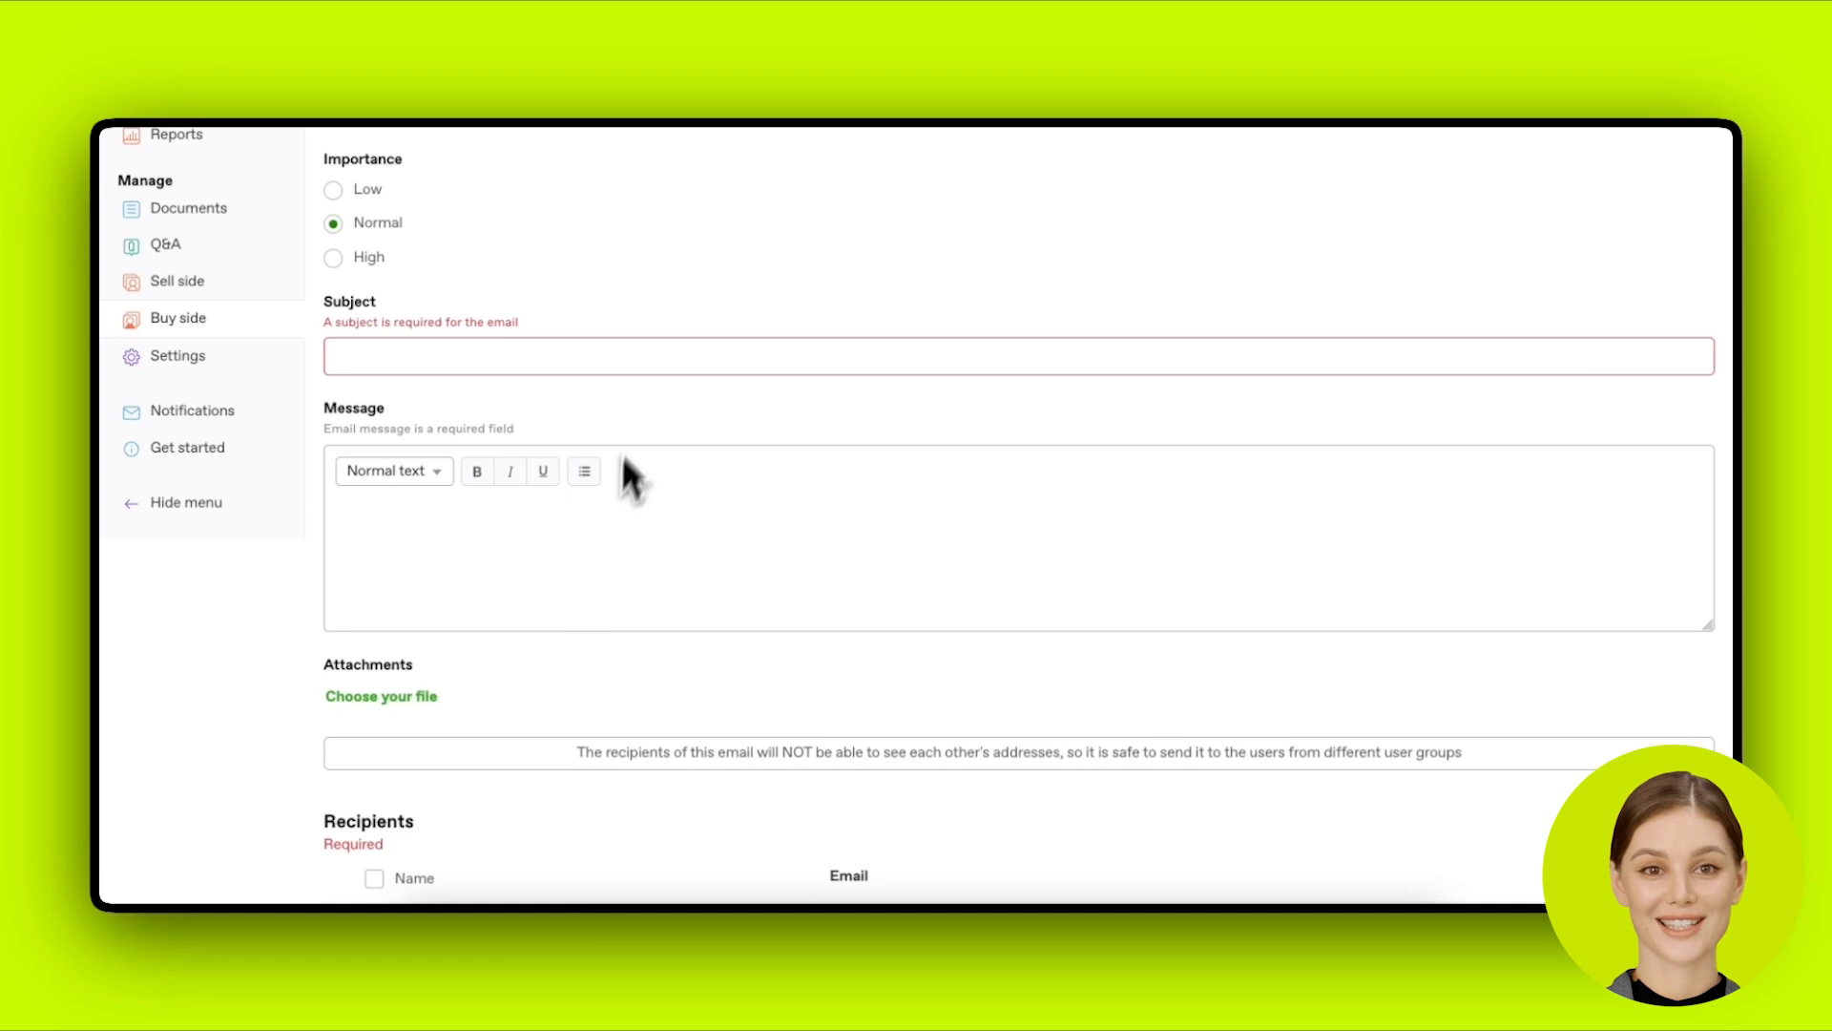
scroll(673, 497, "down", 3)
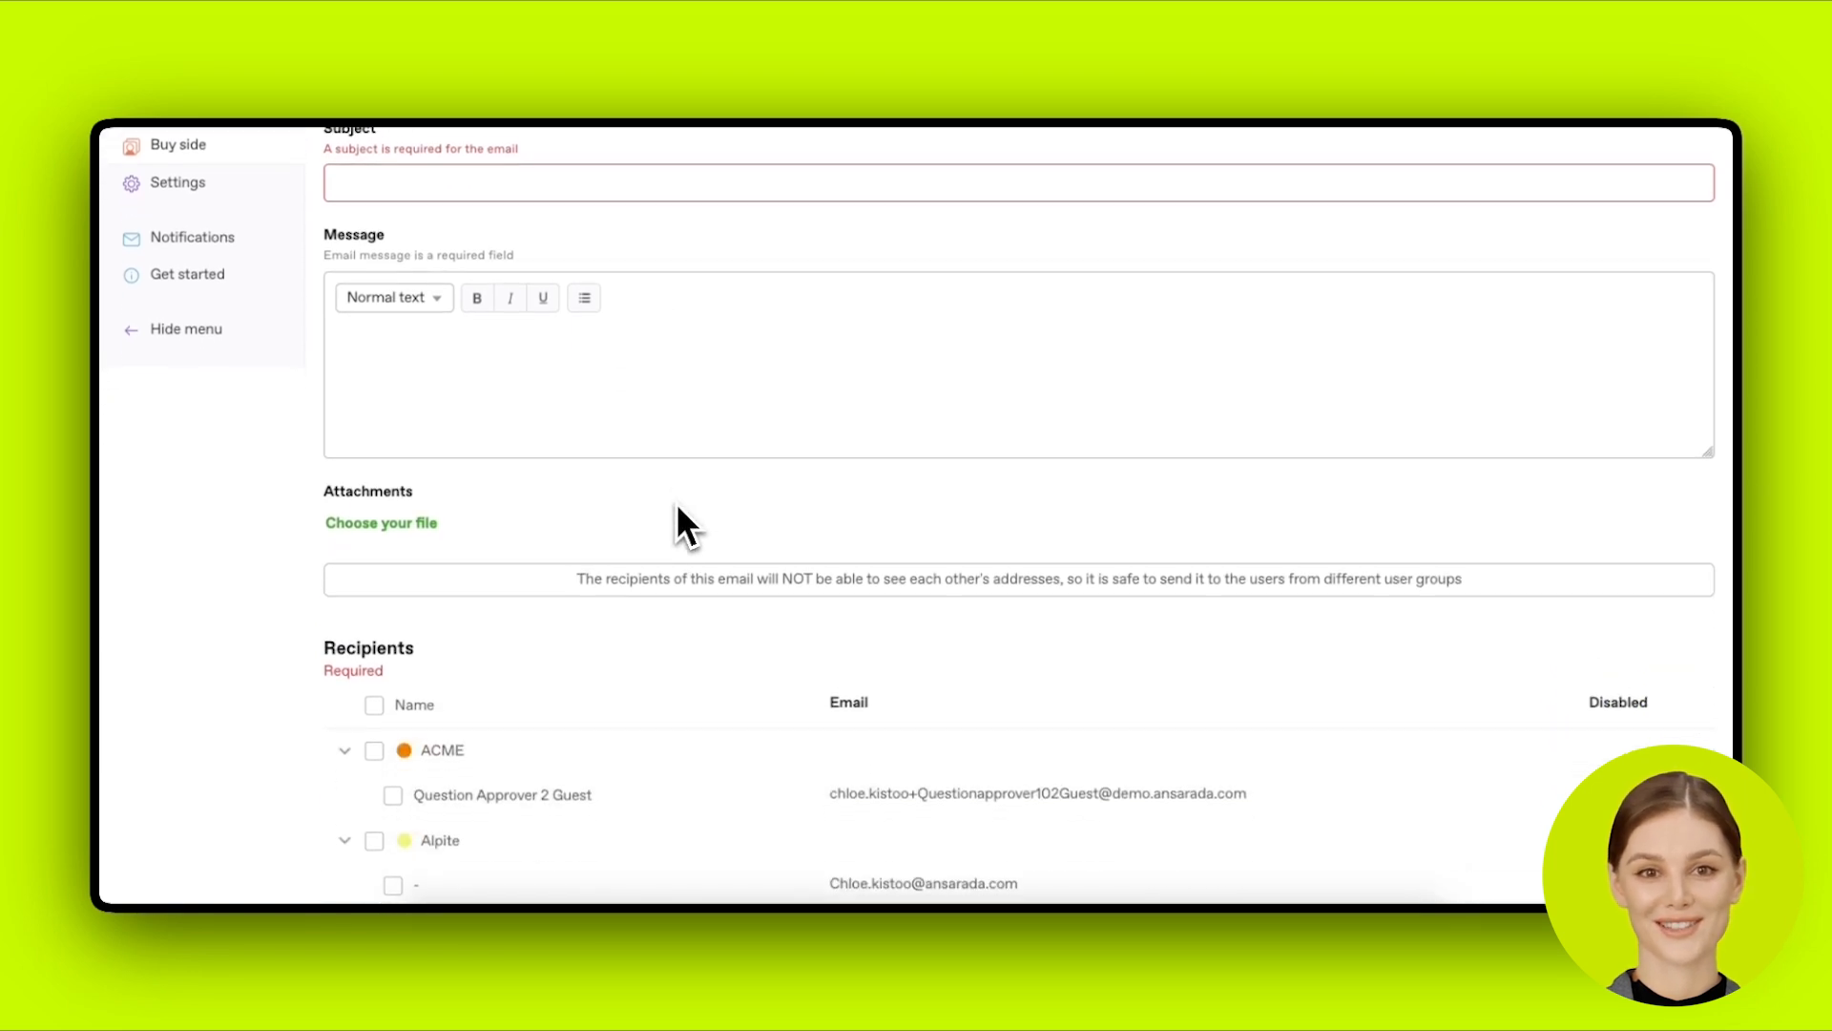
scroll(679, 521, "down", 1)
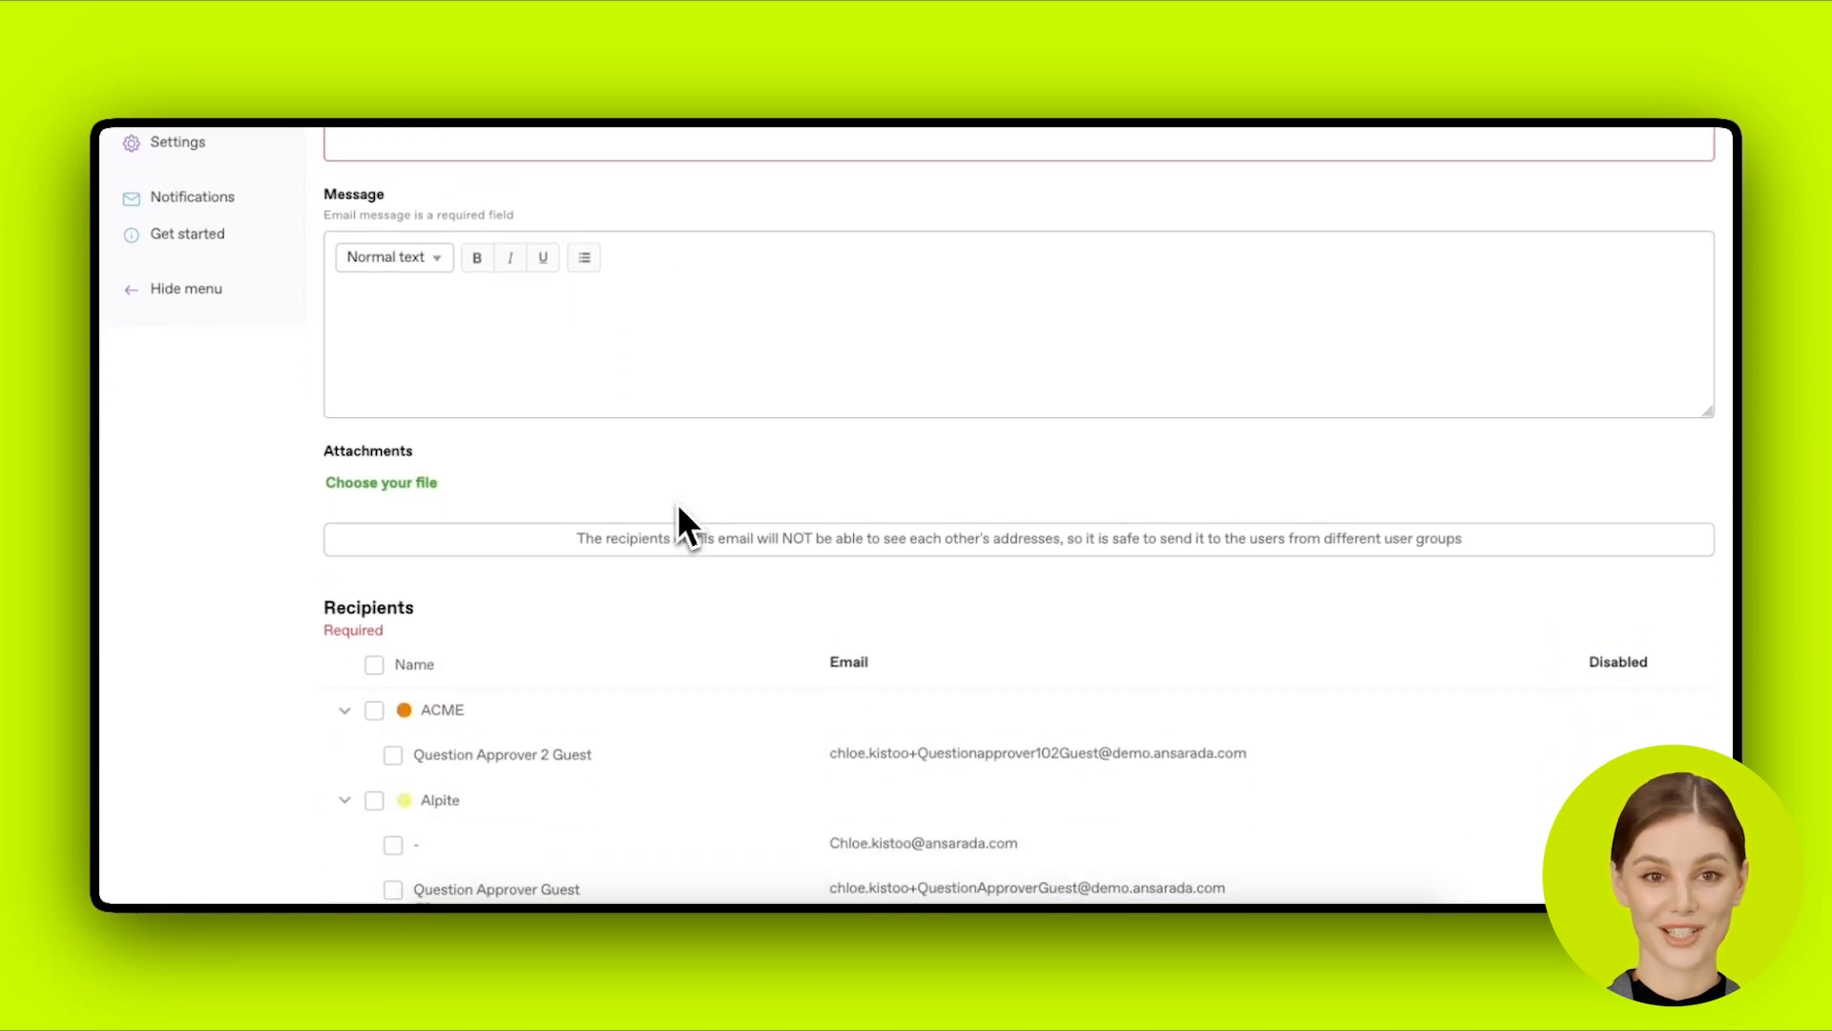
scroll(563, 523, "up", 5)
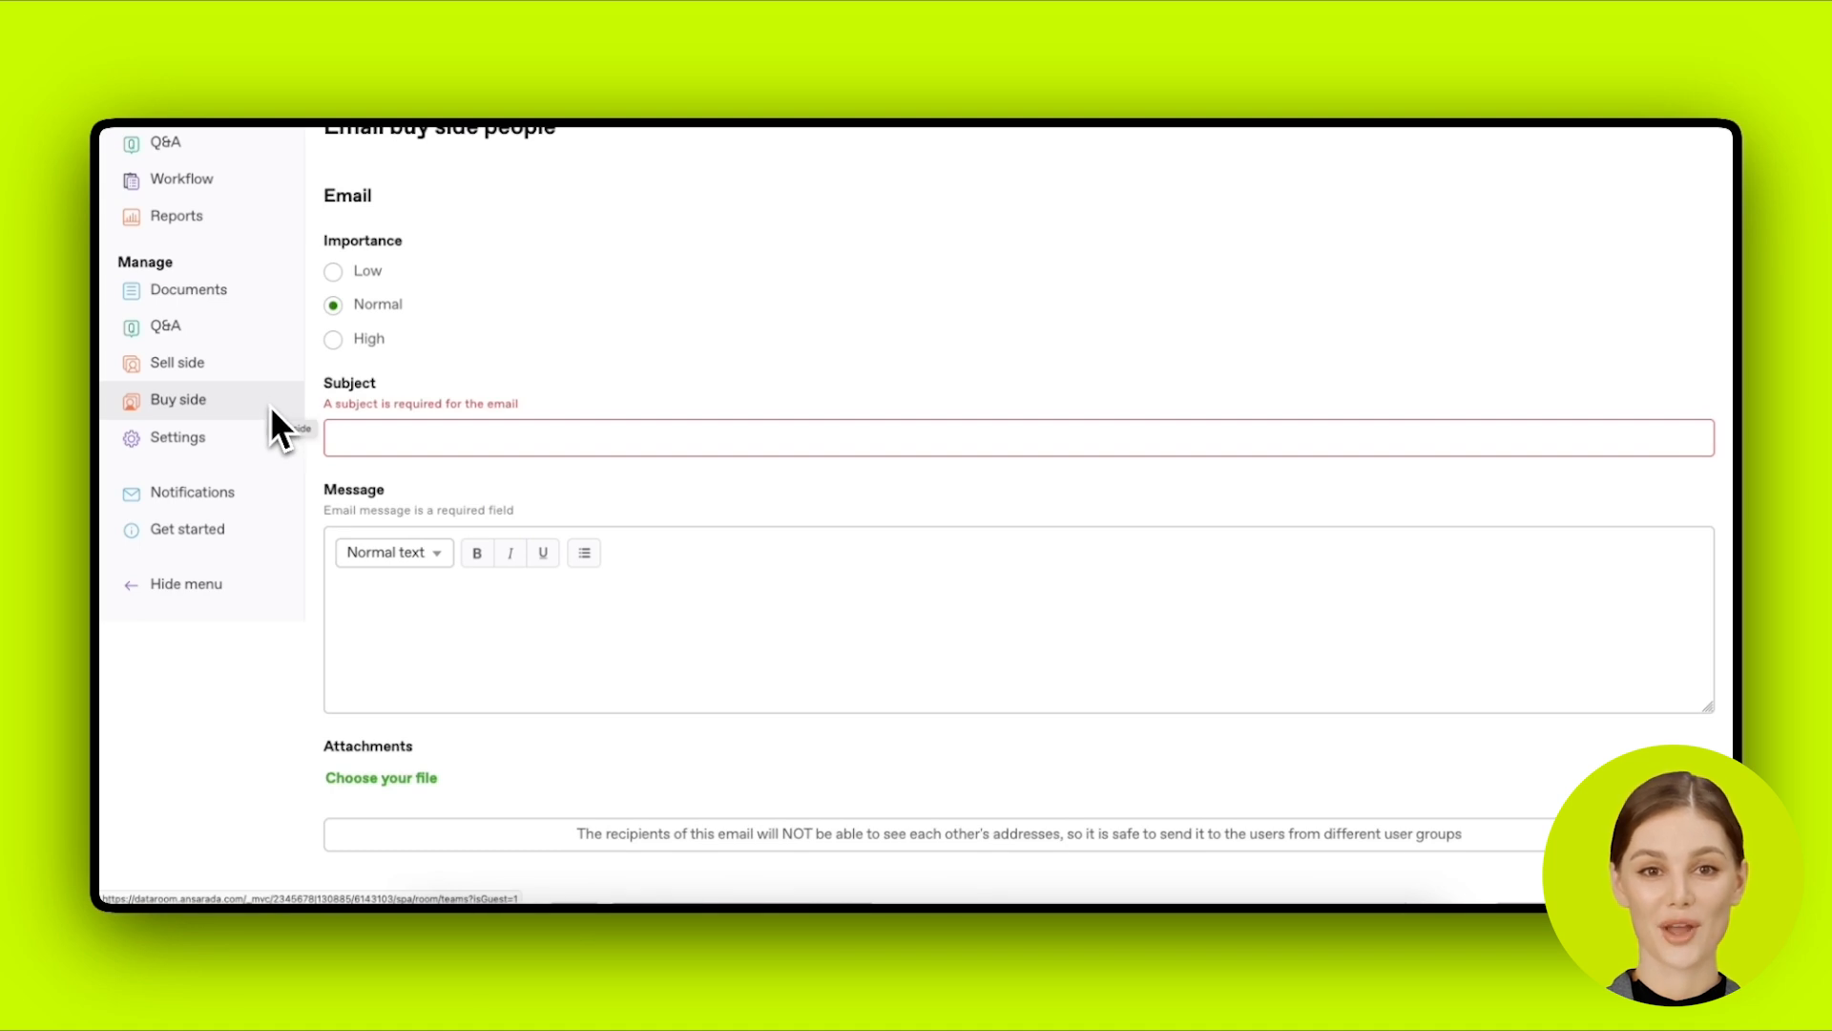
Step: Visit Sell side, Buy side and Documents, finishing on the Sell side teams list
left_click(269, 376)
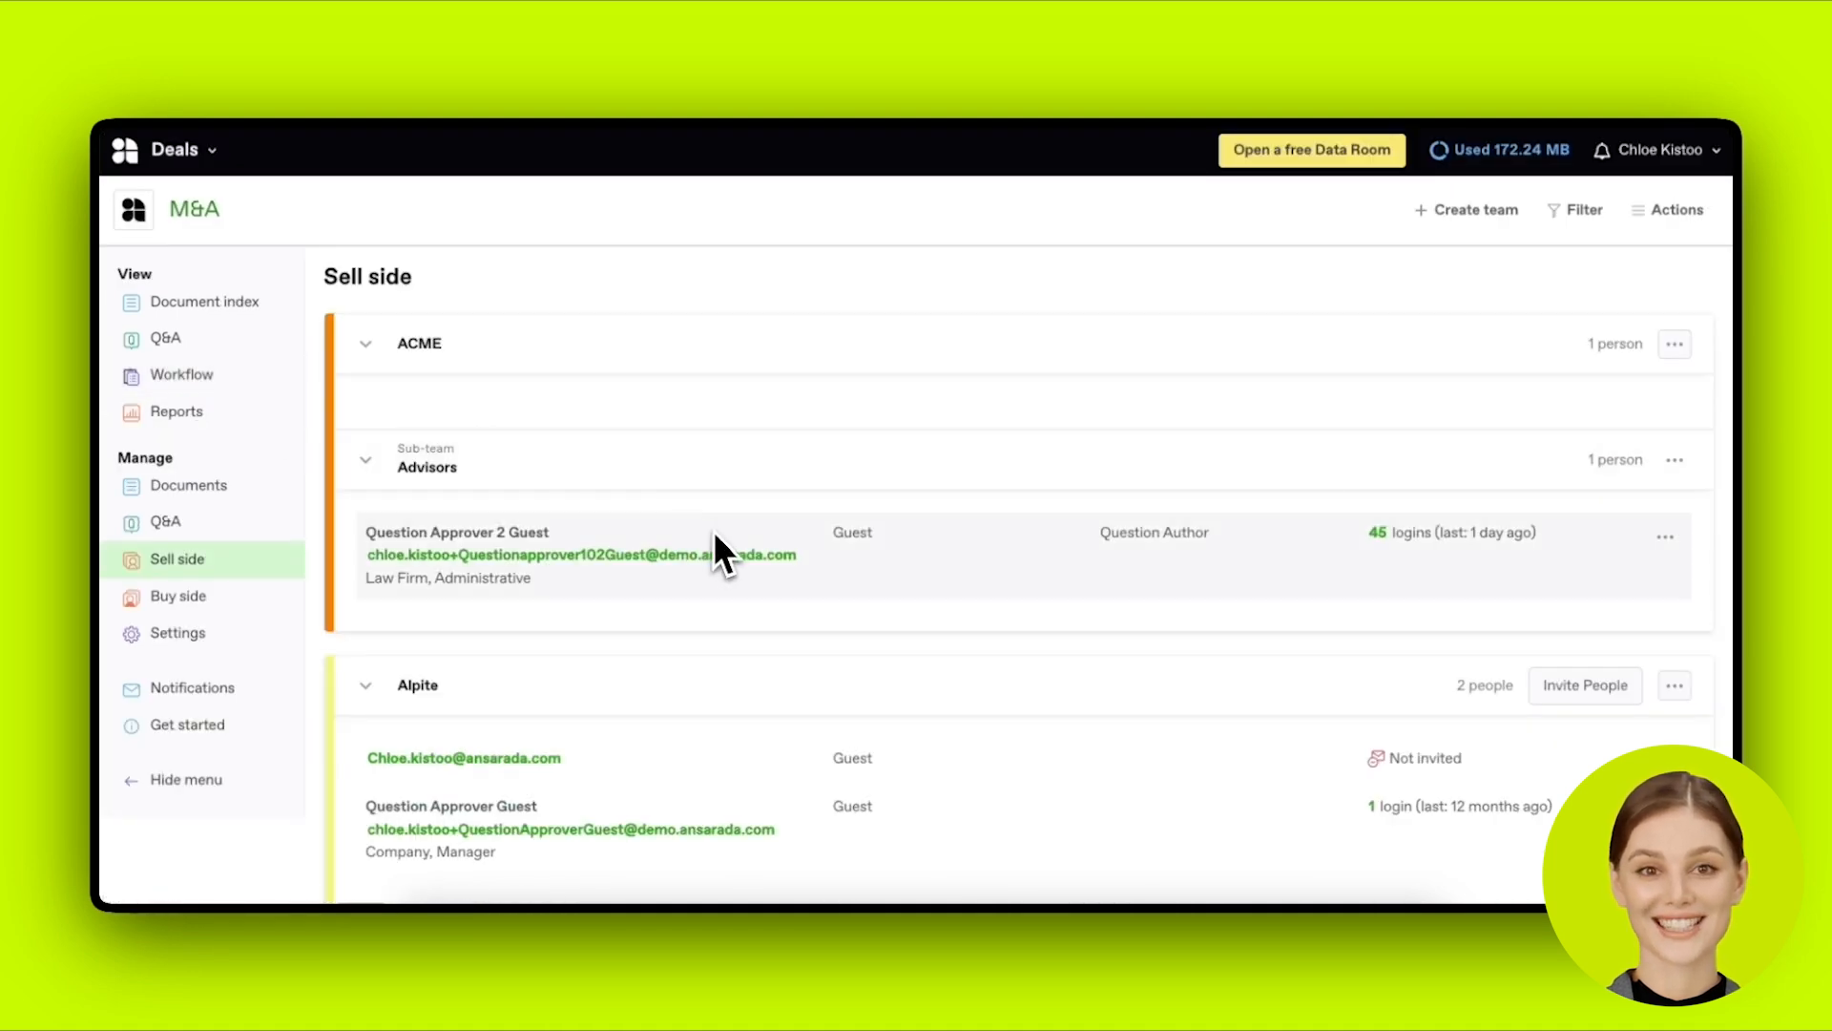
left_click(212, 596)
left_click(216, 564)
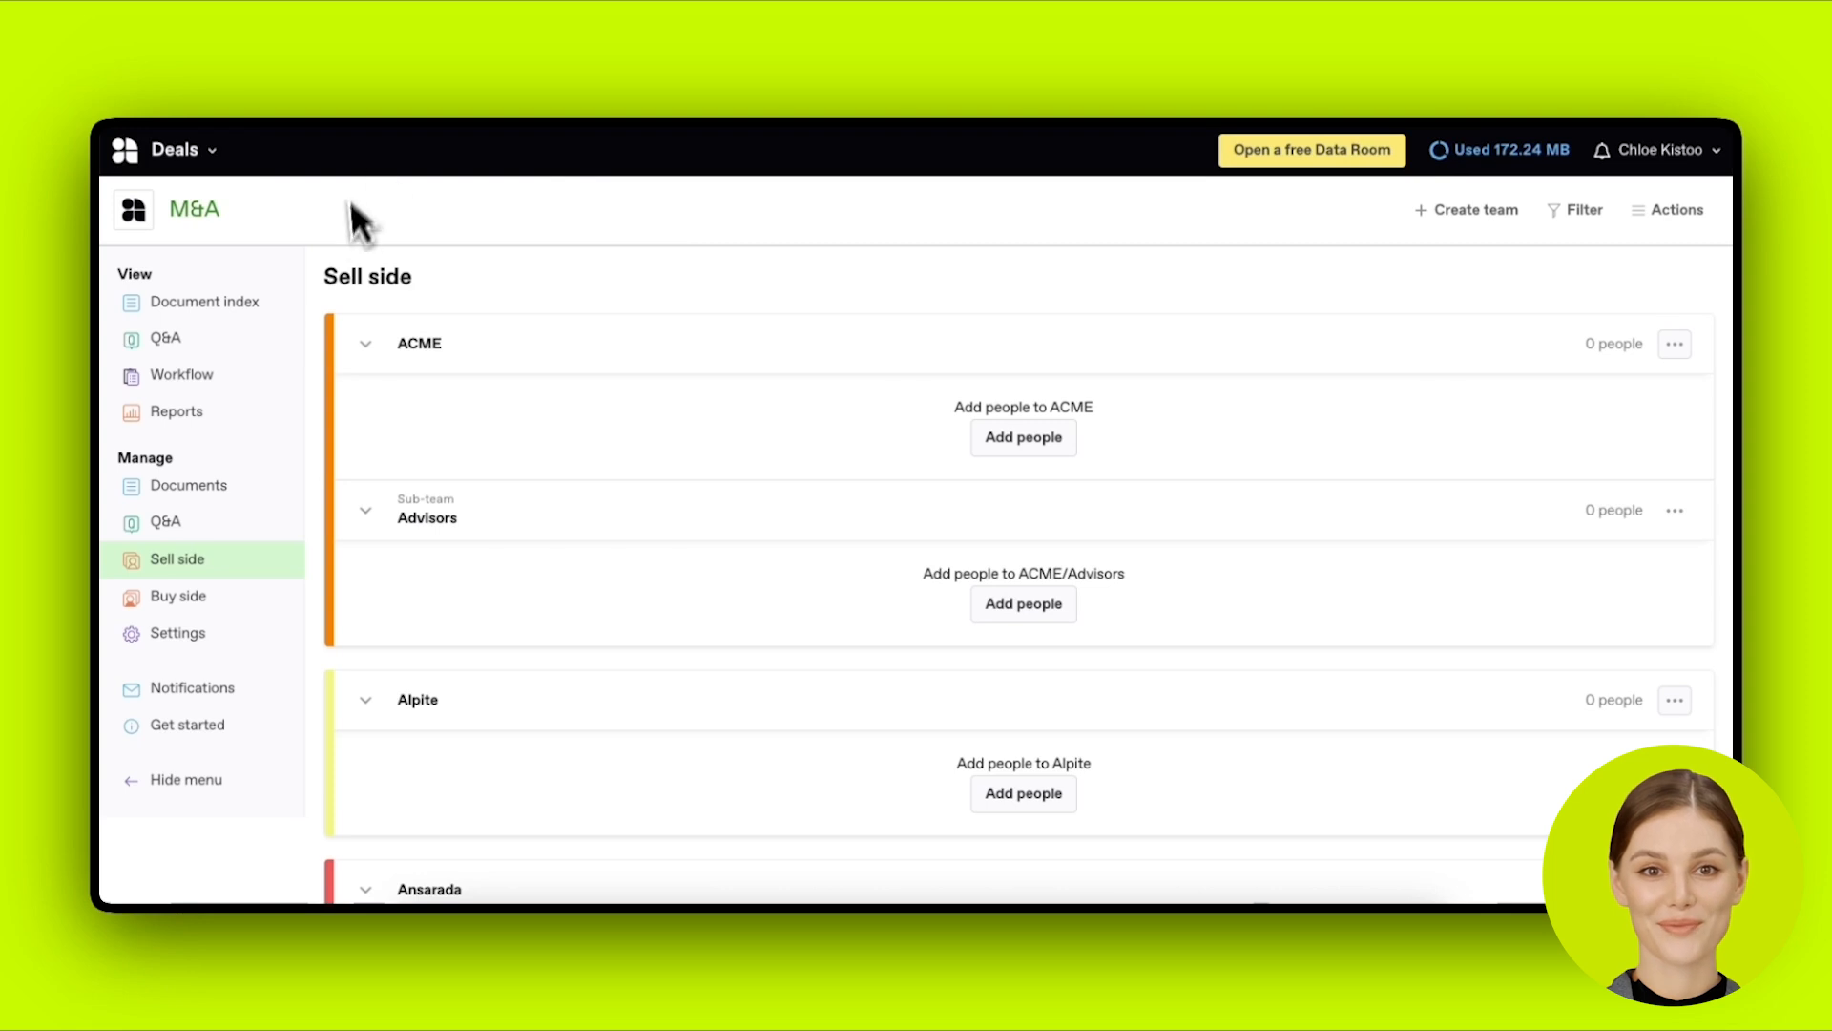
left_click(254, 495)
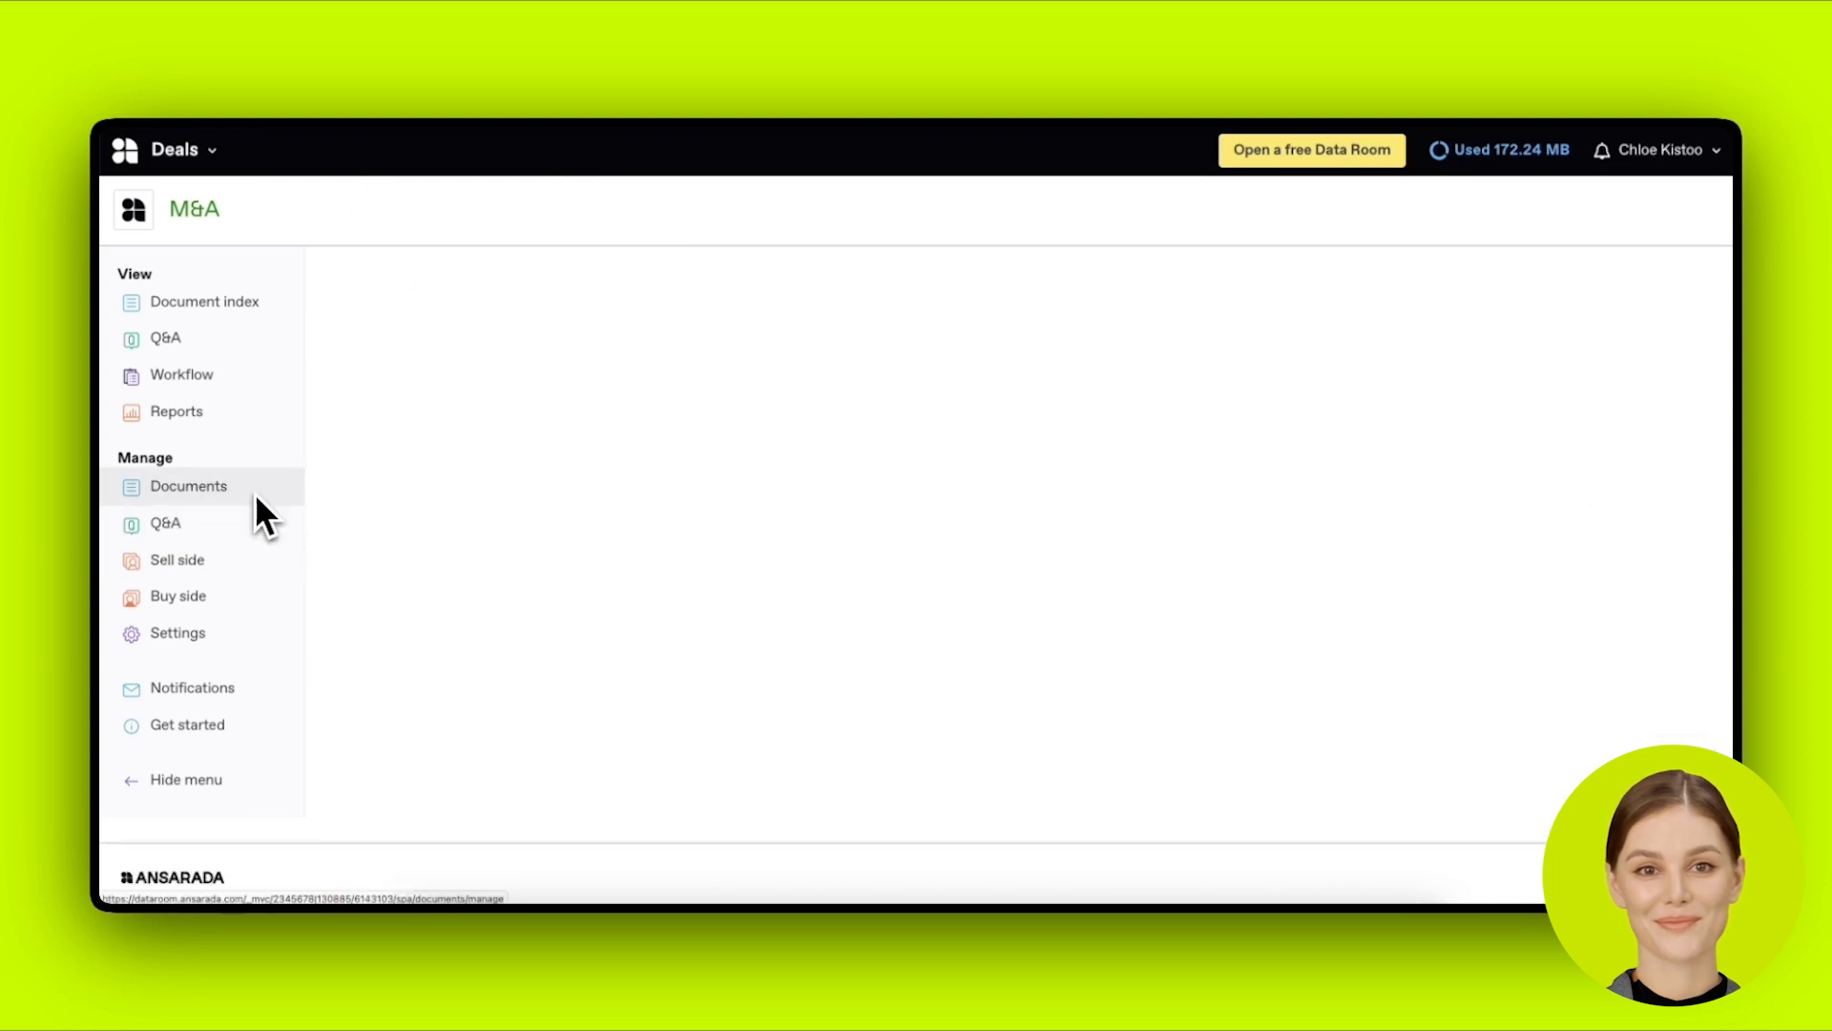
left_click(249, 561)
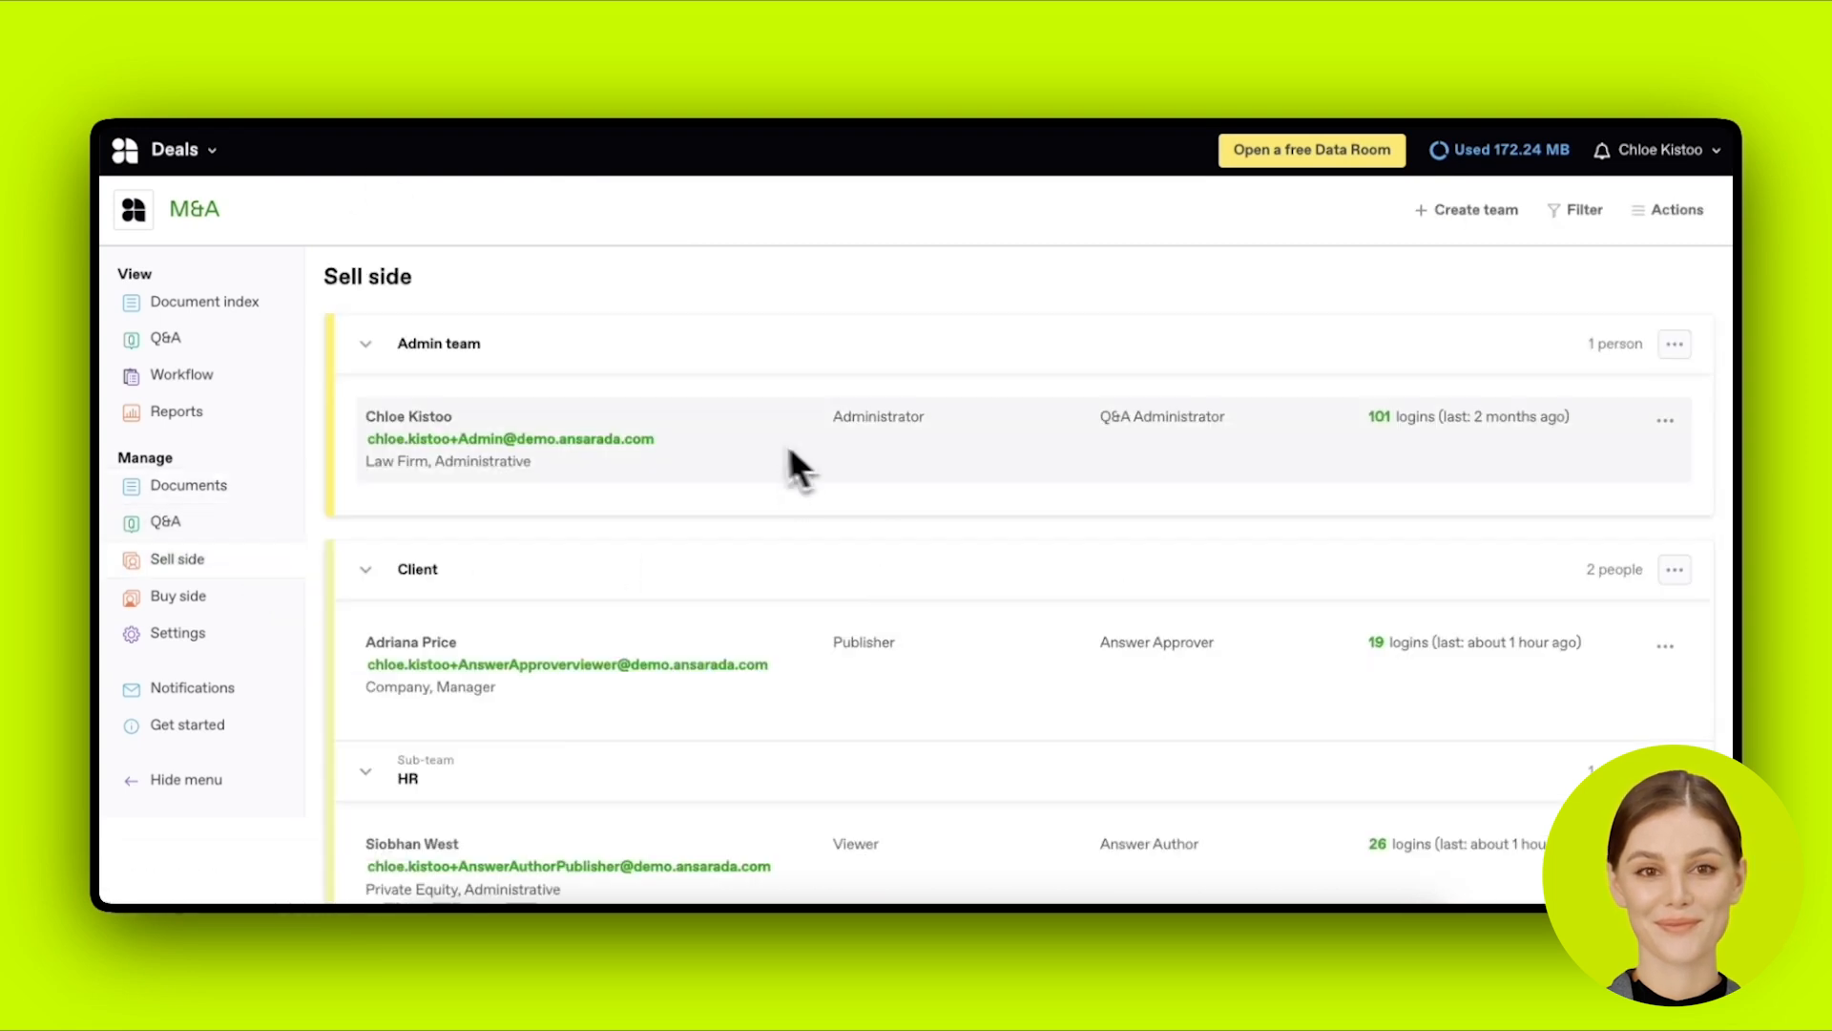
Step: Check the Admin team's edit form without changes, then open its document security settings
left_click(1668, 422)
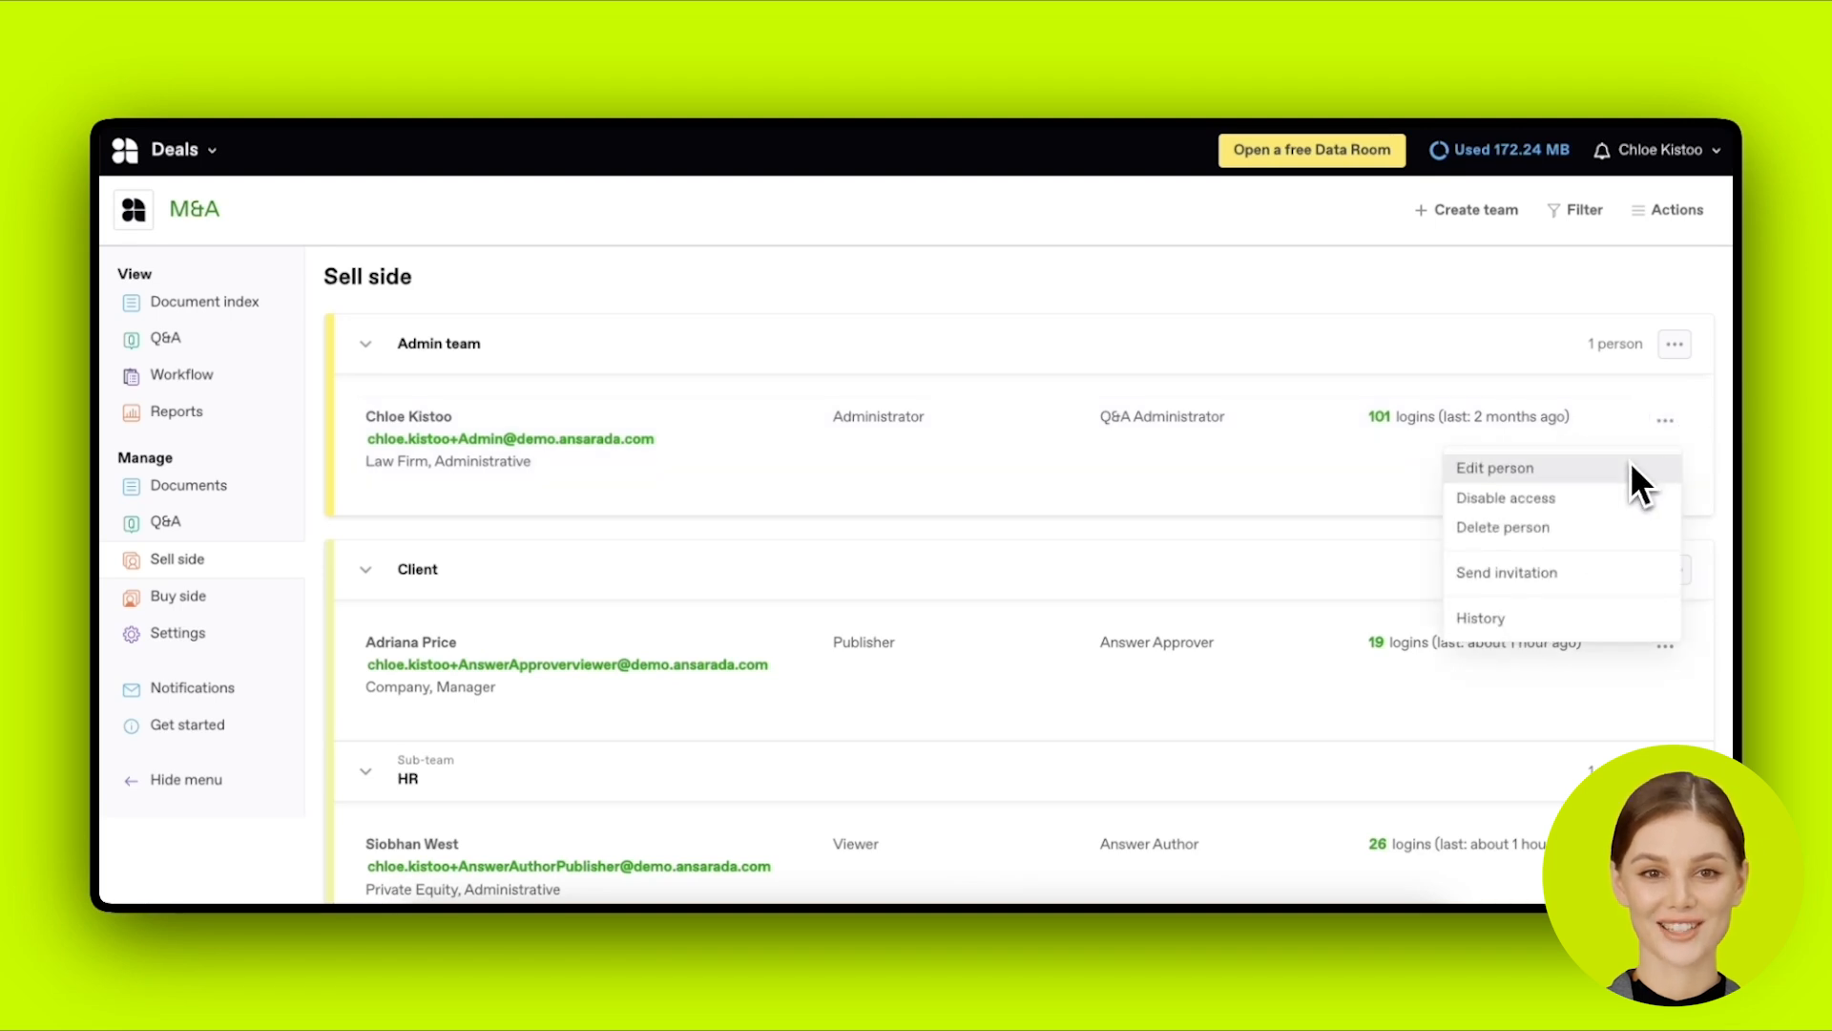
left_click(1675, 389)
left_click(1674, 345)
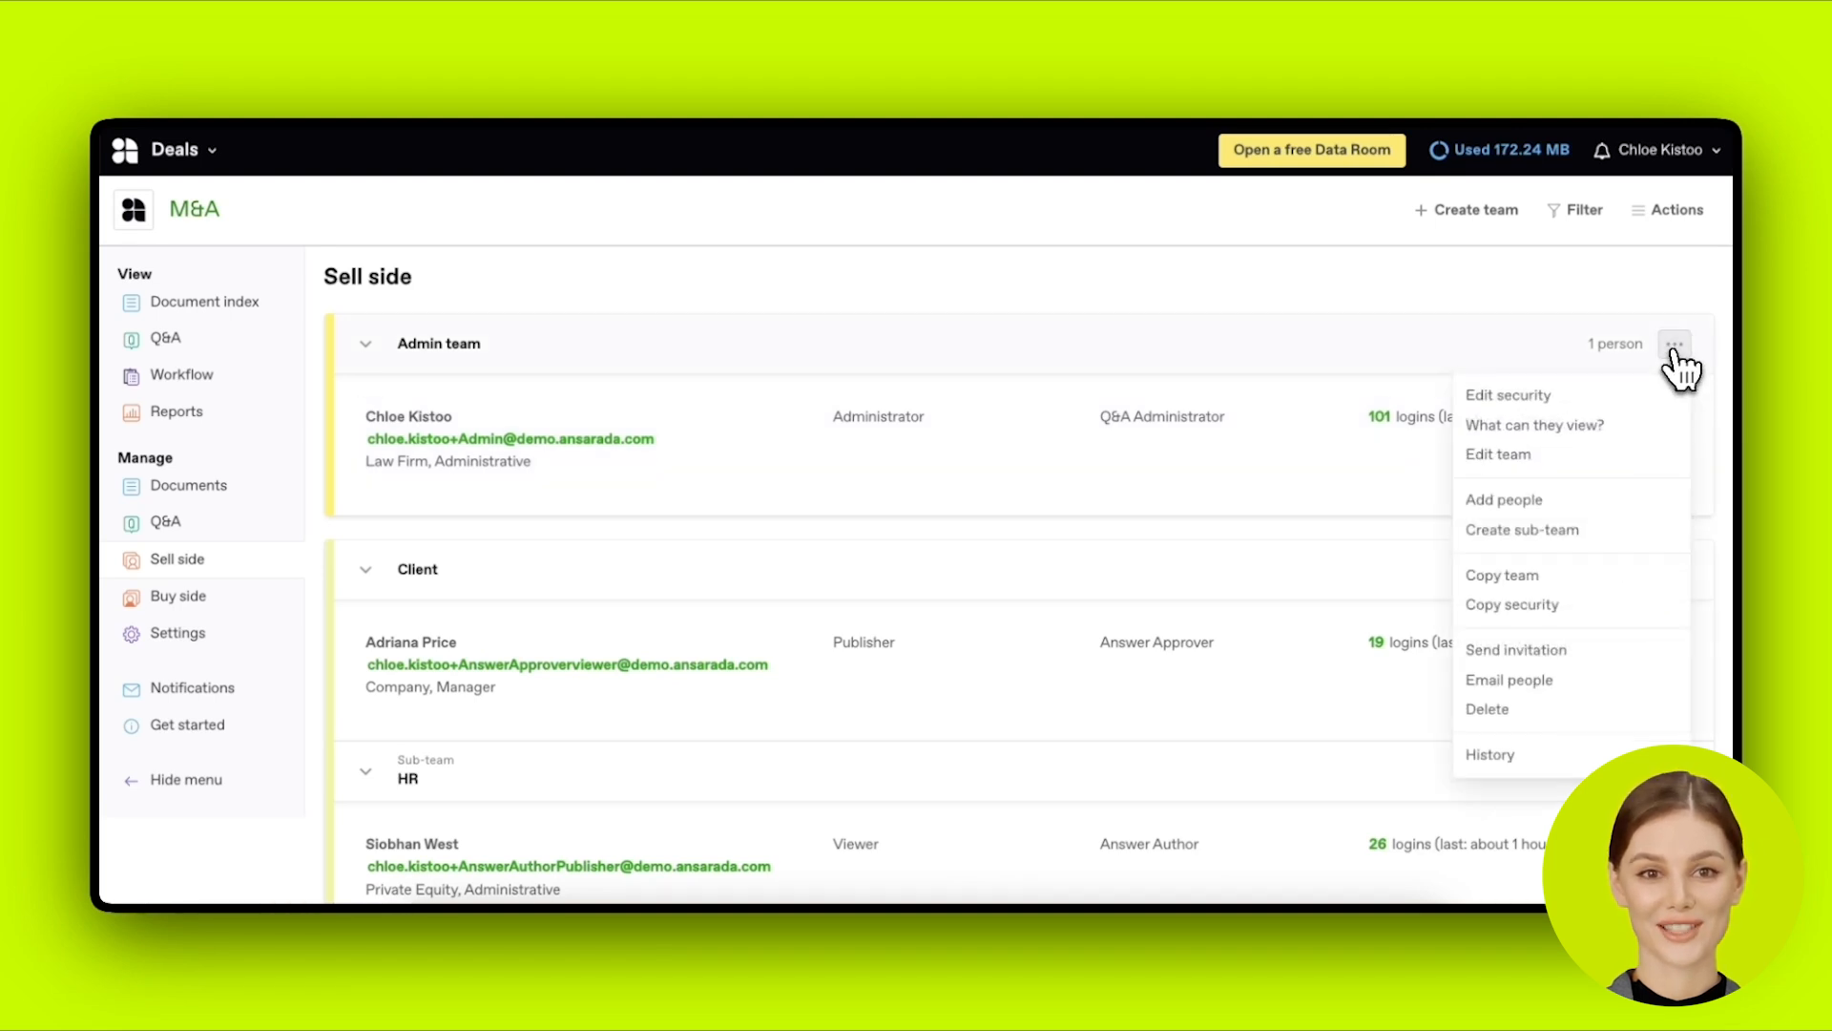
left_click(1658, 459)
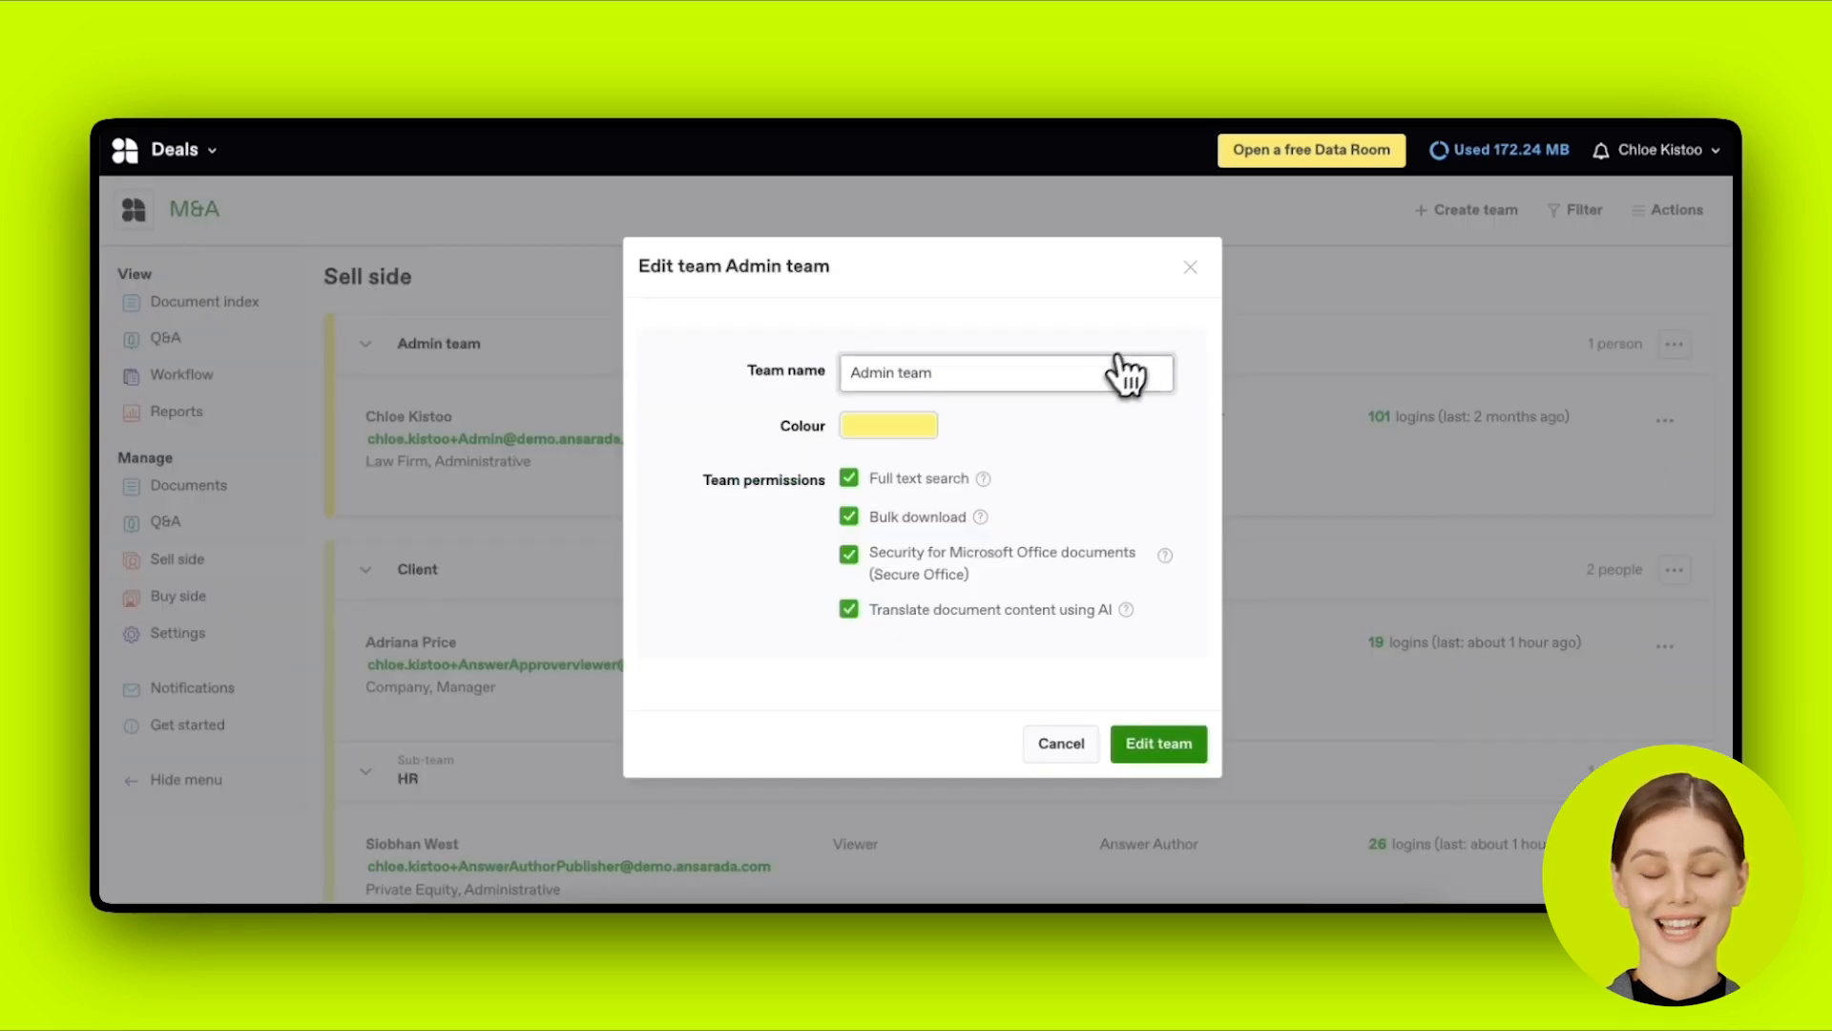
left_click(1190, 277)
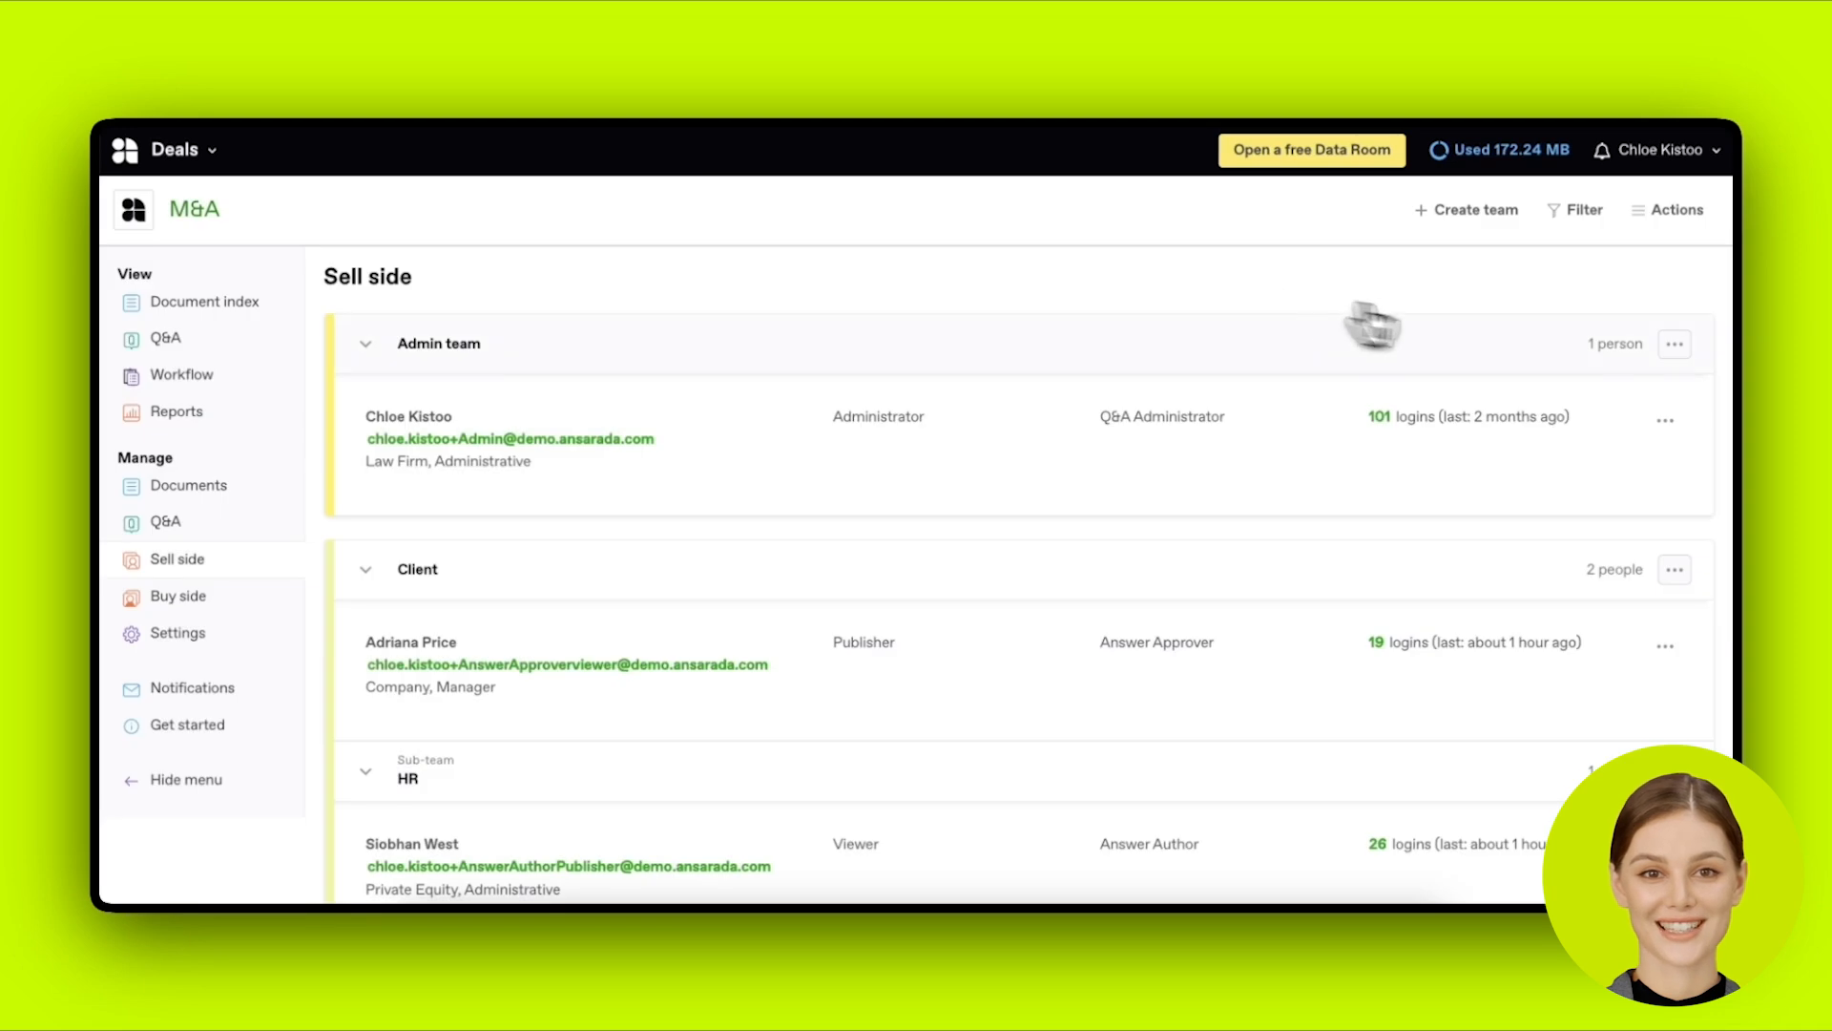
left_click(1675, 344)
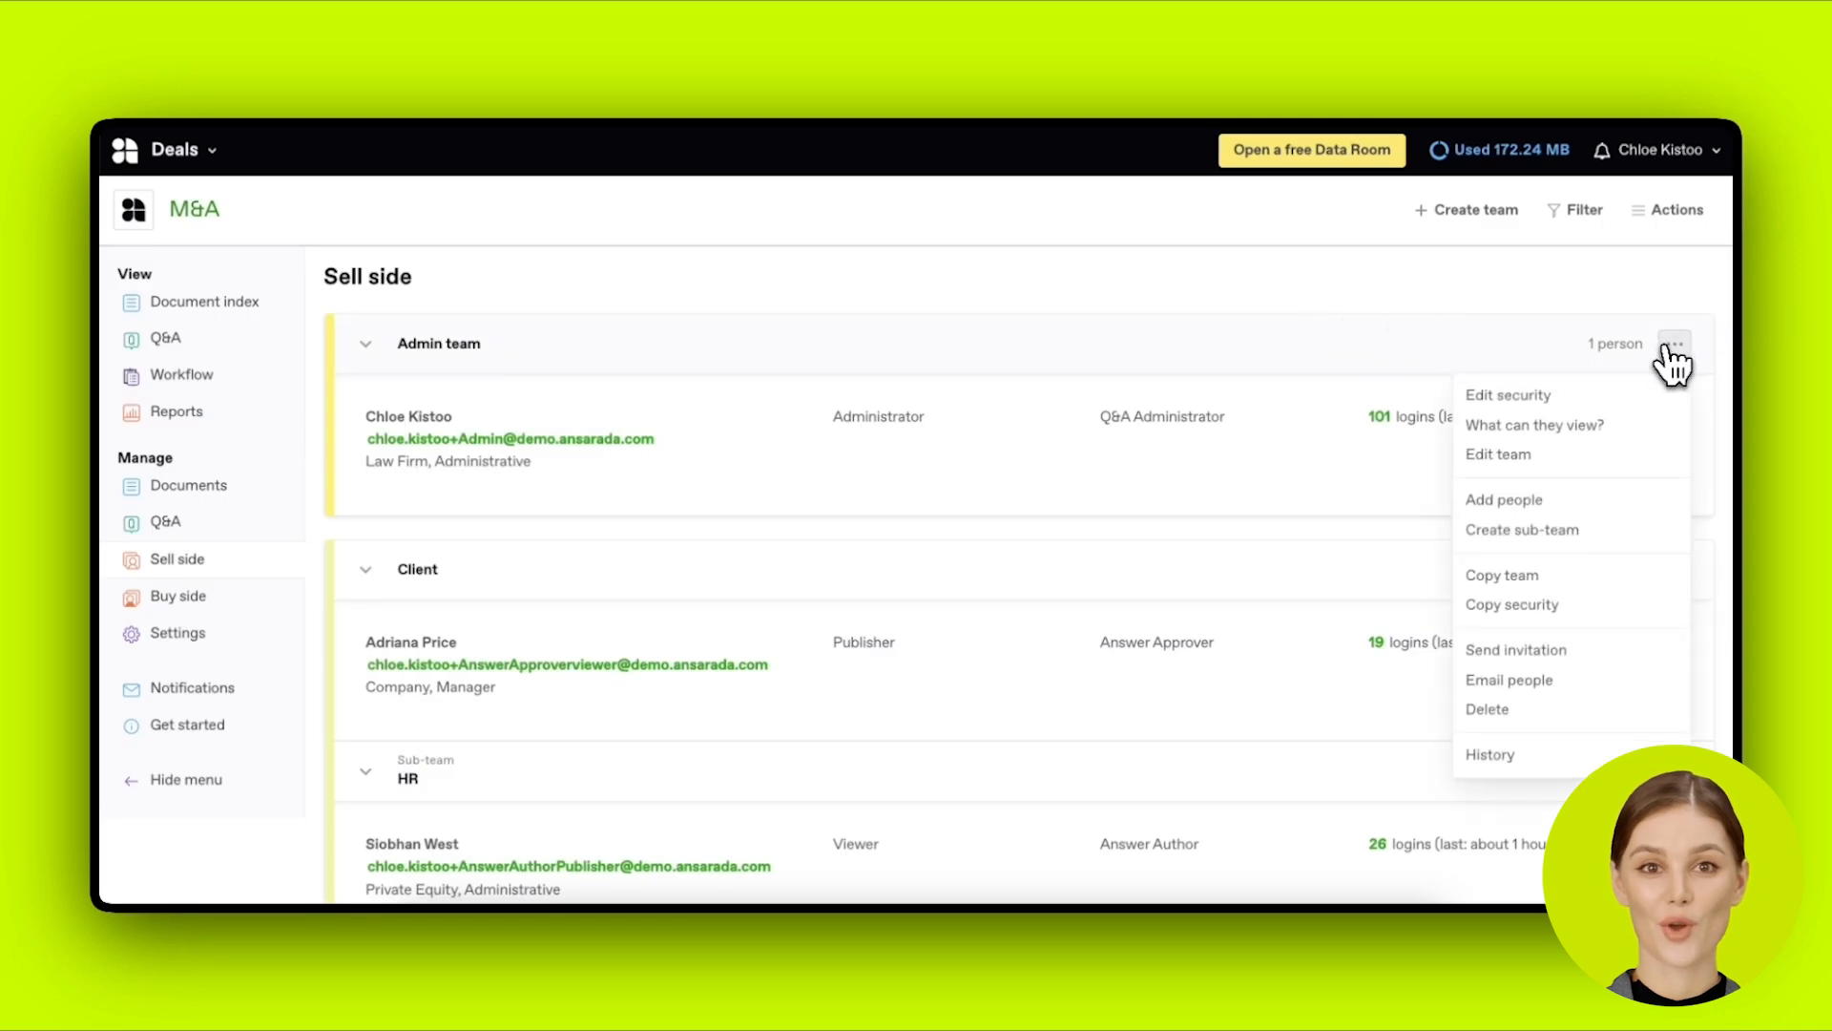
left_click(1619, 397)
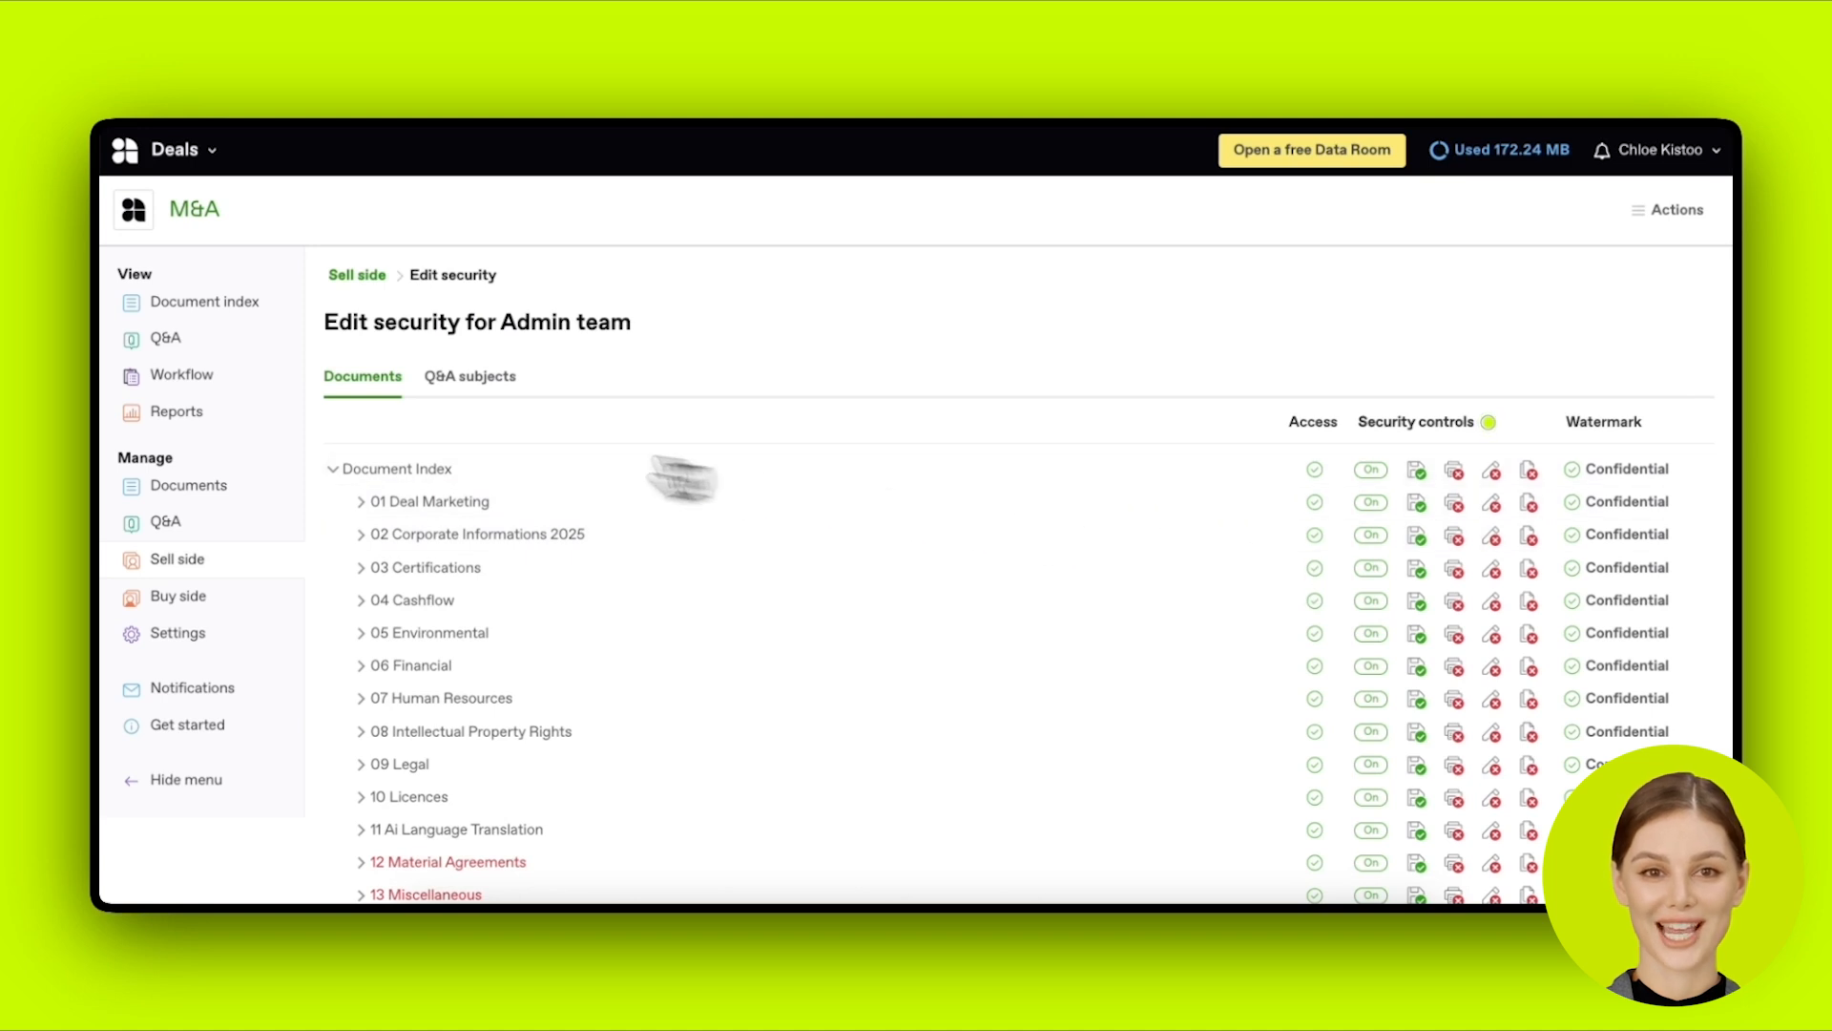
Step: Return to the Sell side teams list showing Admin team and Client
left_click(219, 565)
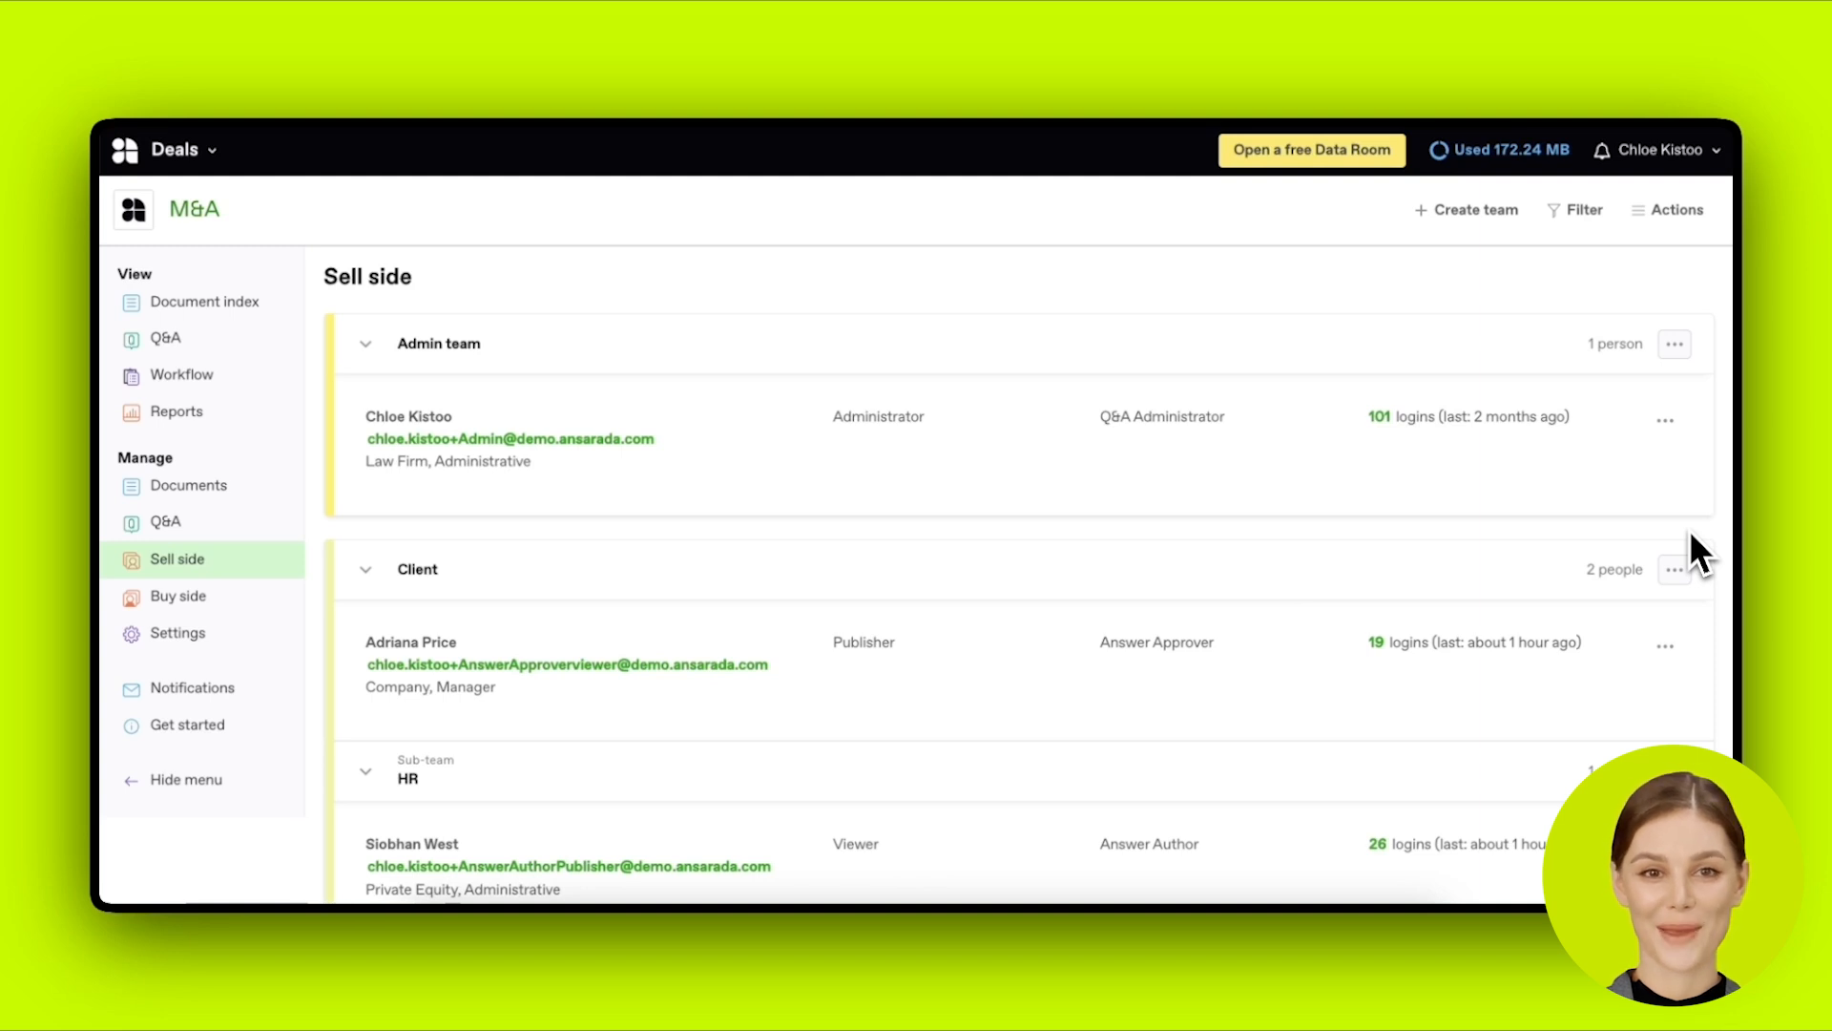
Step: Collapse the HR sub-team in the Sell side list
scroll(1689, 531, "down", 1)
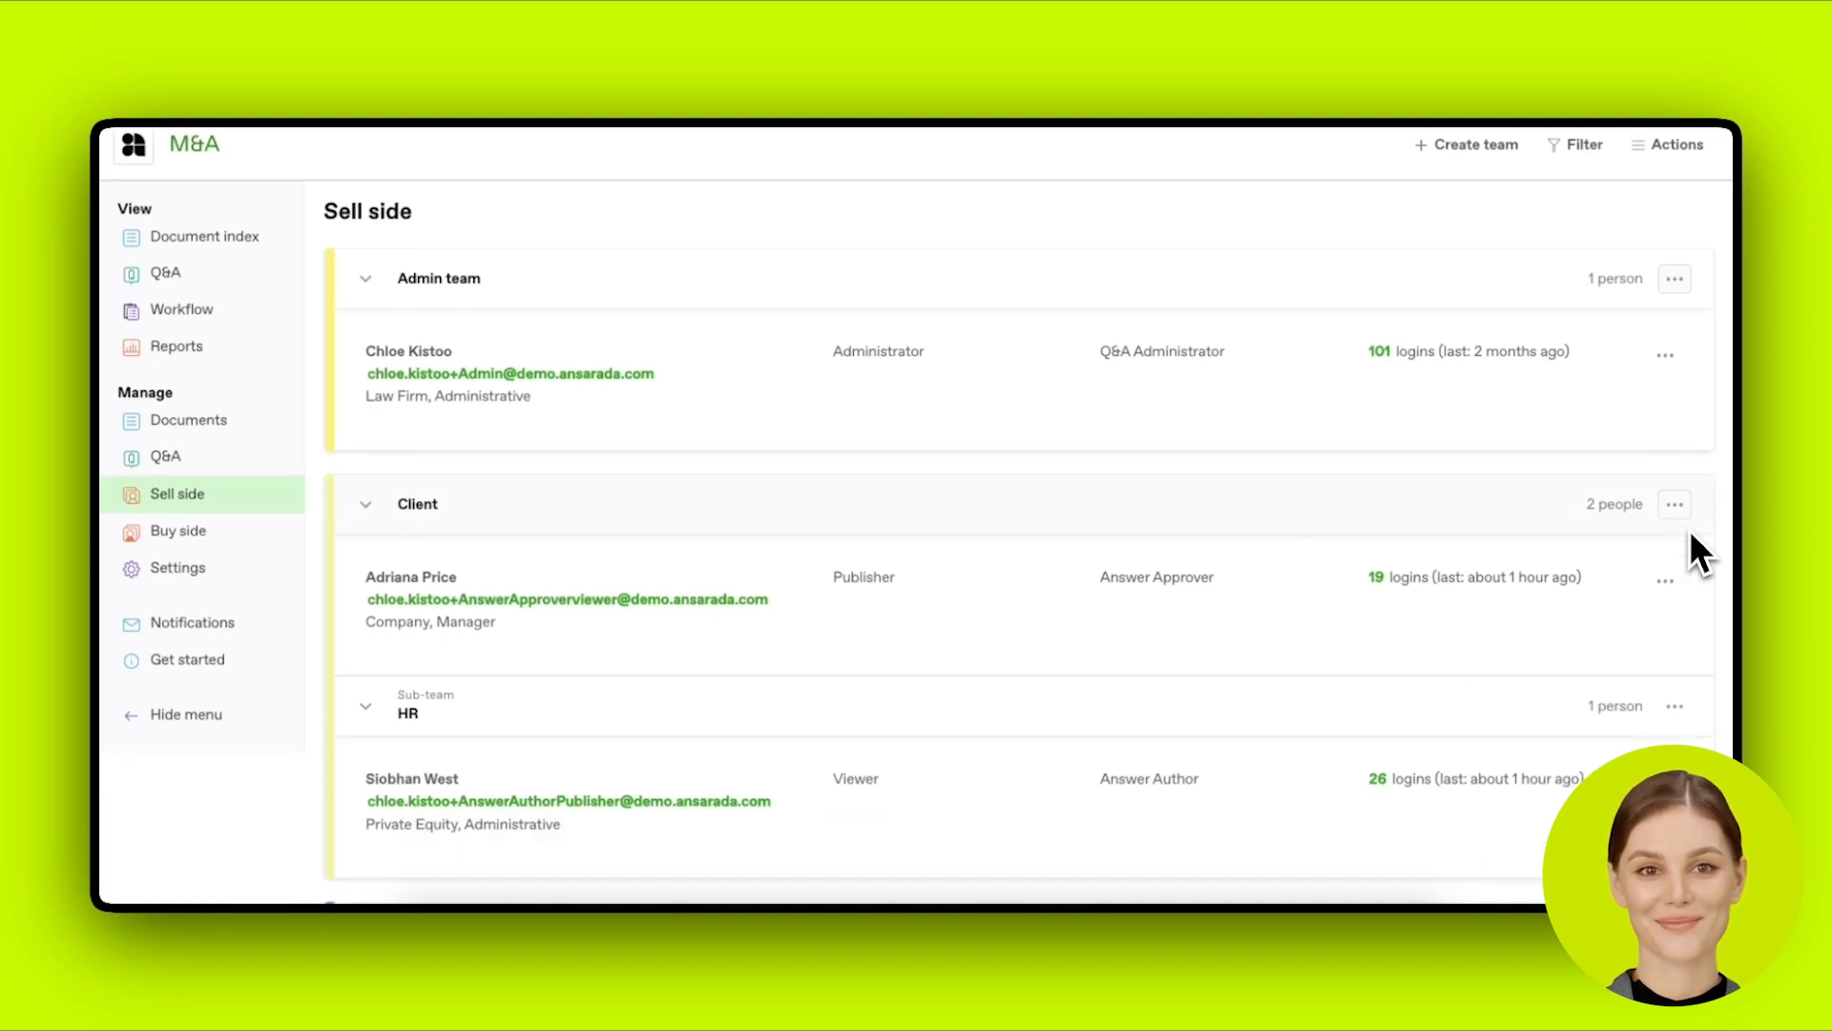
scroll(1689, 532, "up", 1)
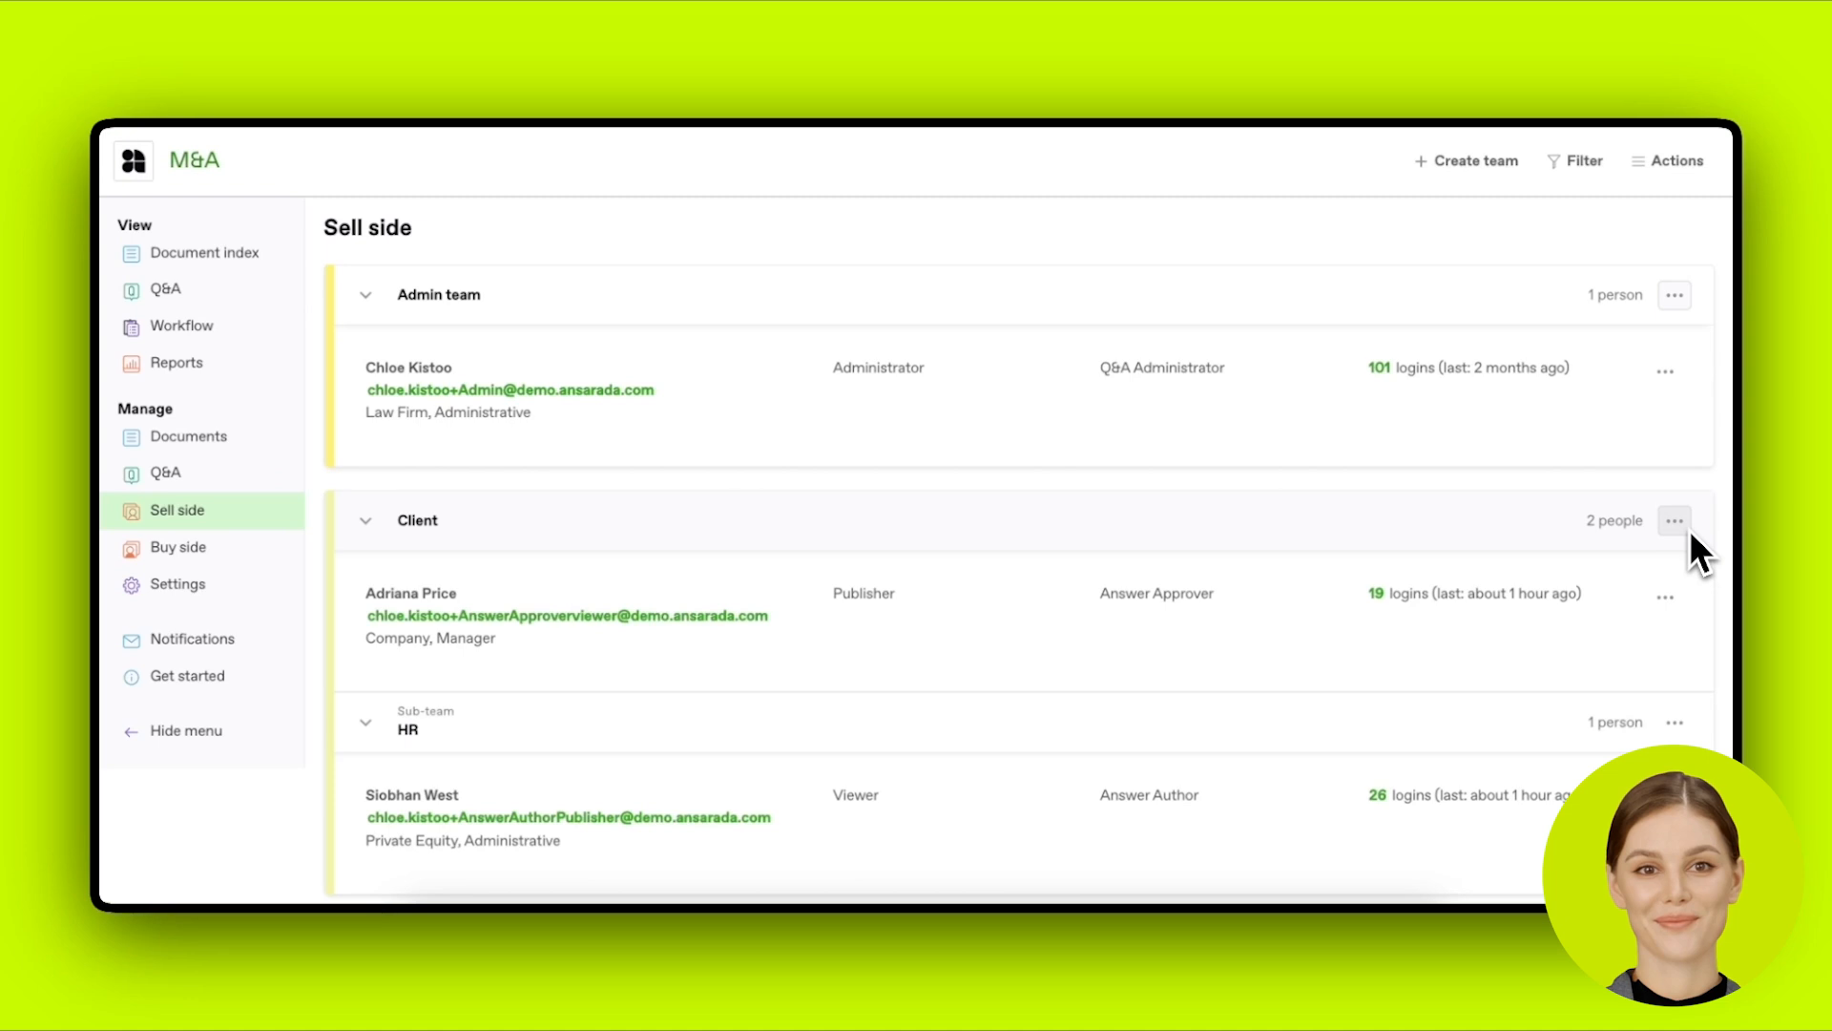
scroll(1689, 530, "up", 1)
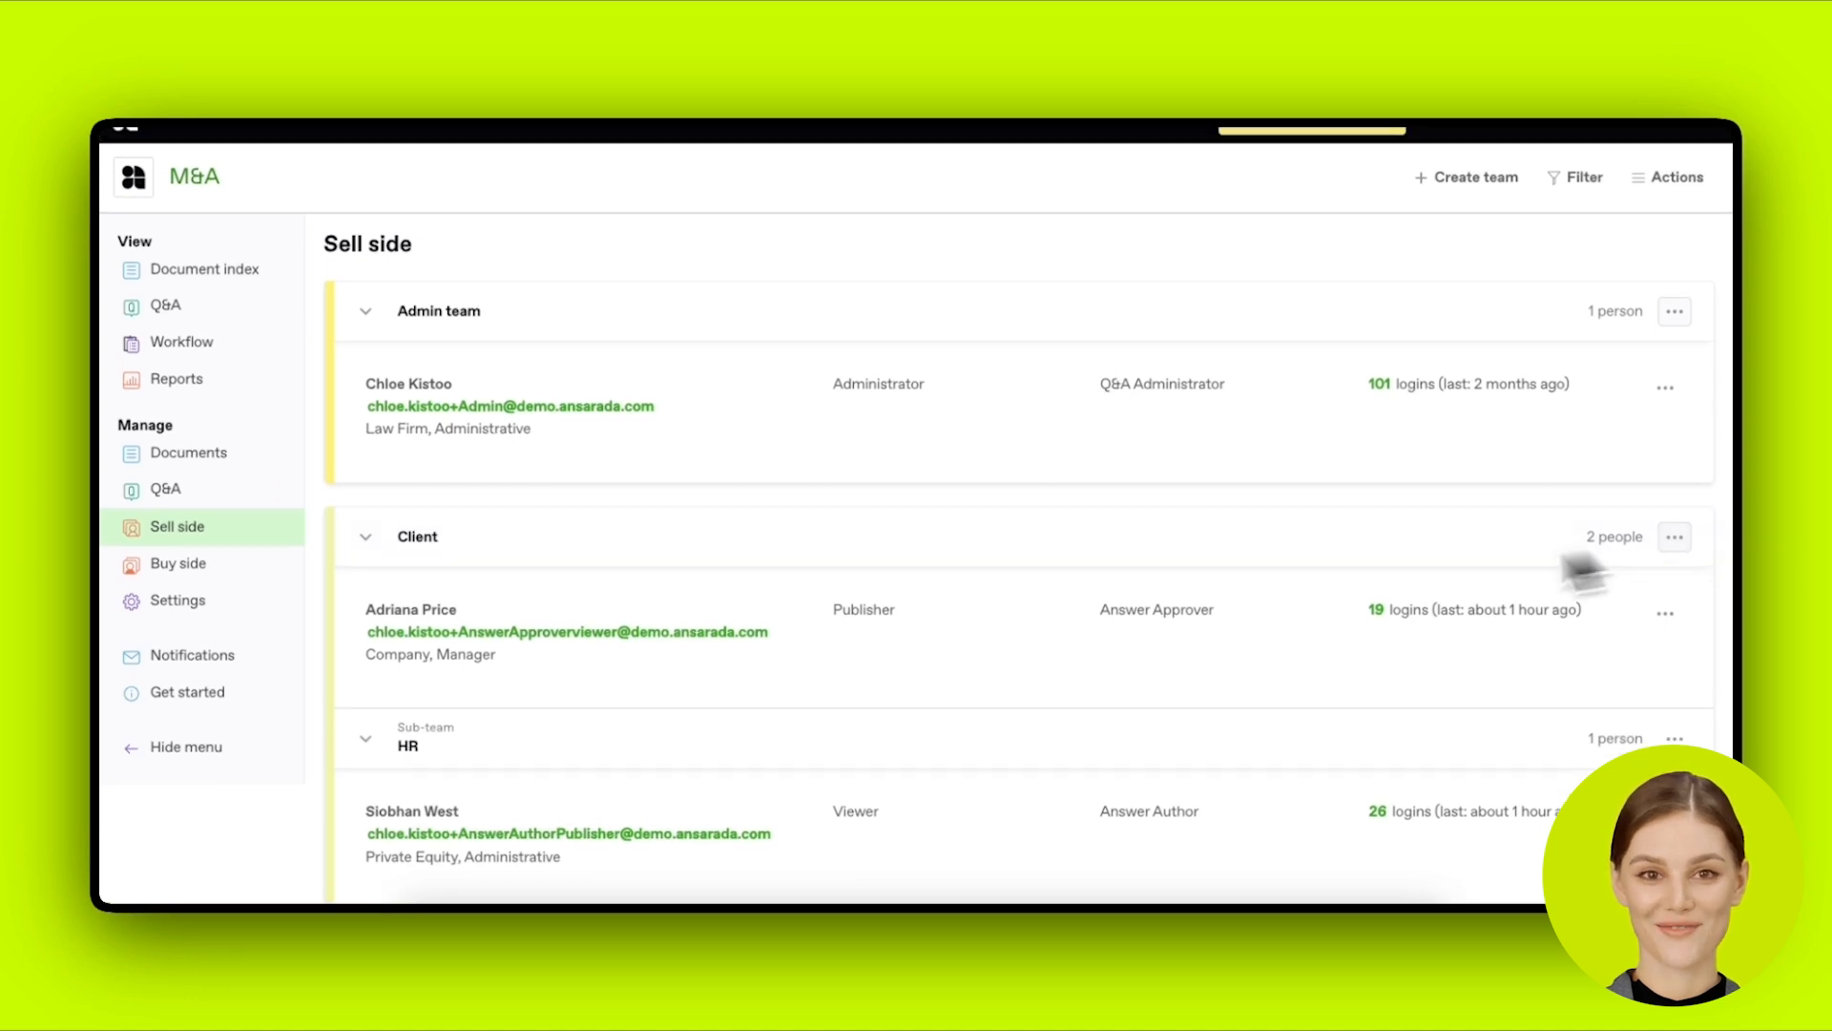
left_click(730, 756)
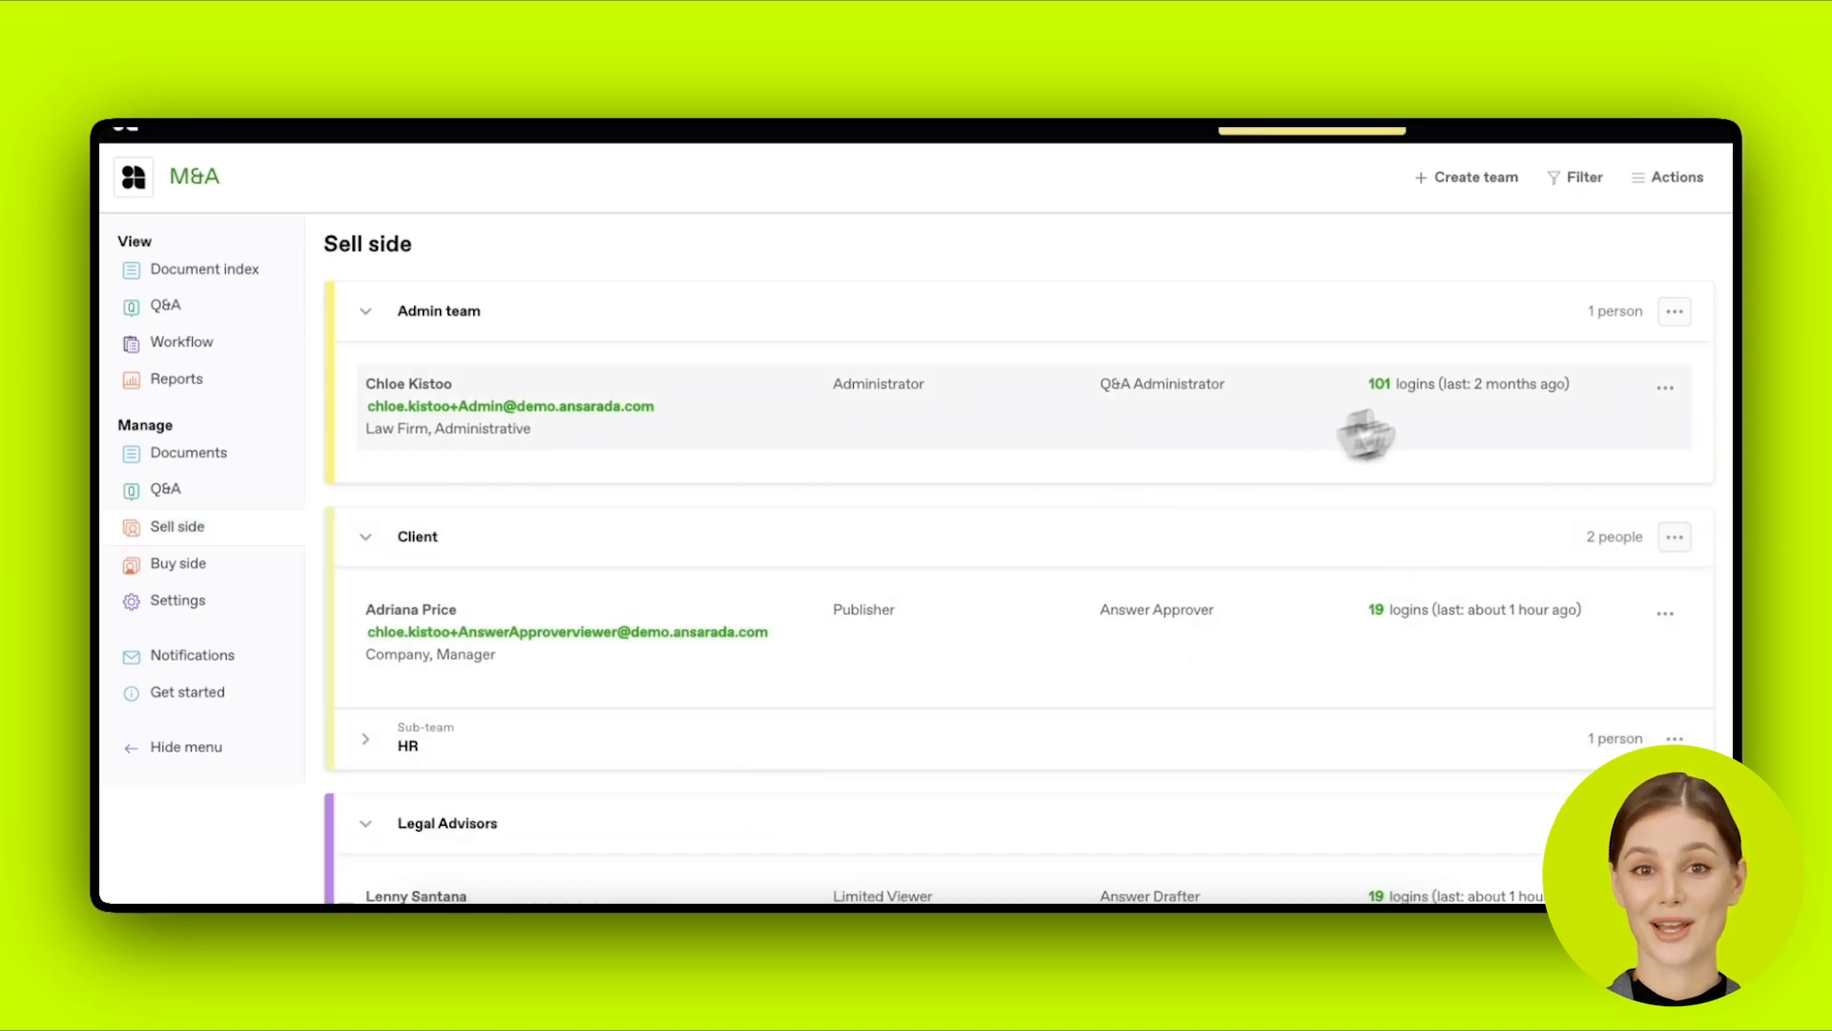
Step: Open Add people for the Admin team and view the Room role options
left_click(1675, 313)
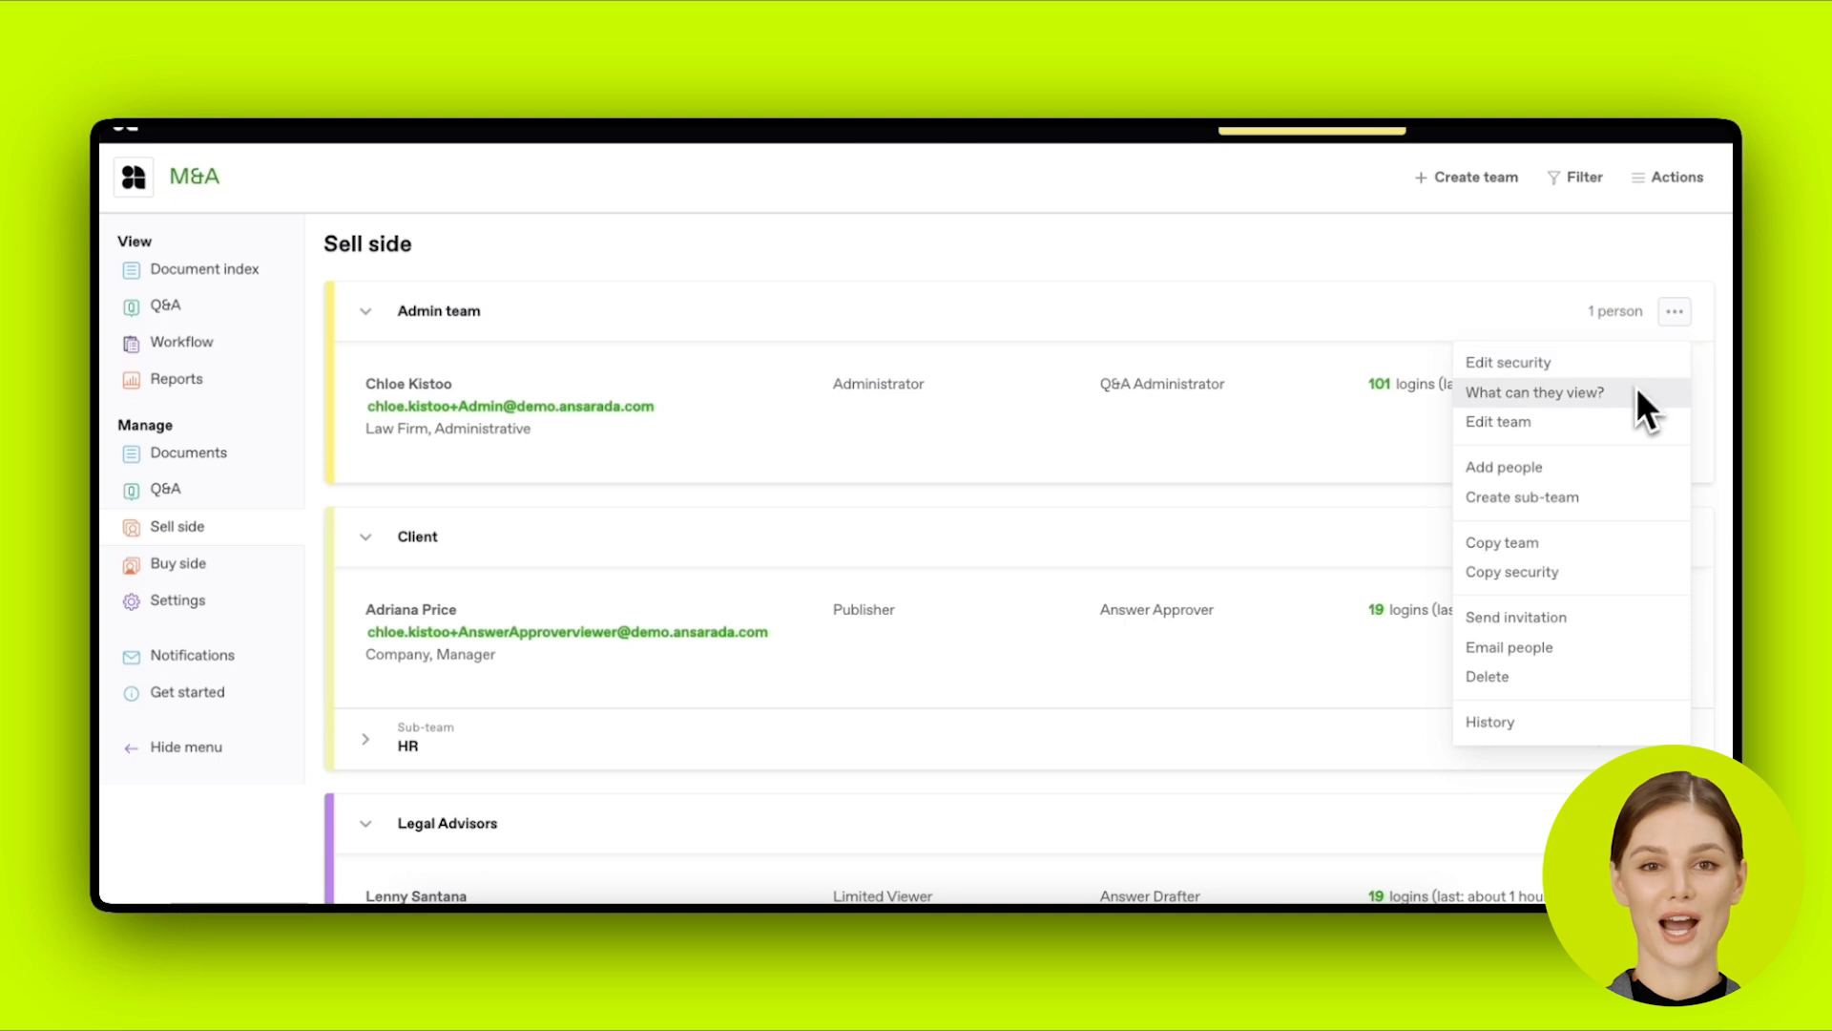
left_click(1611, 484)
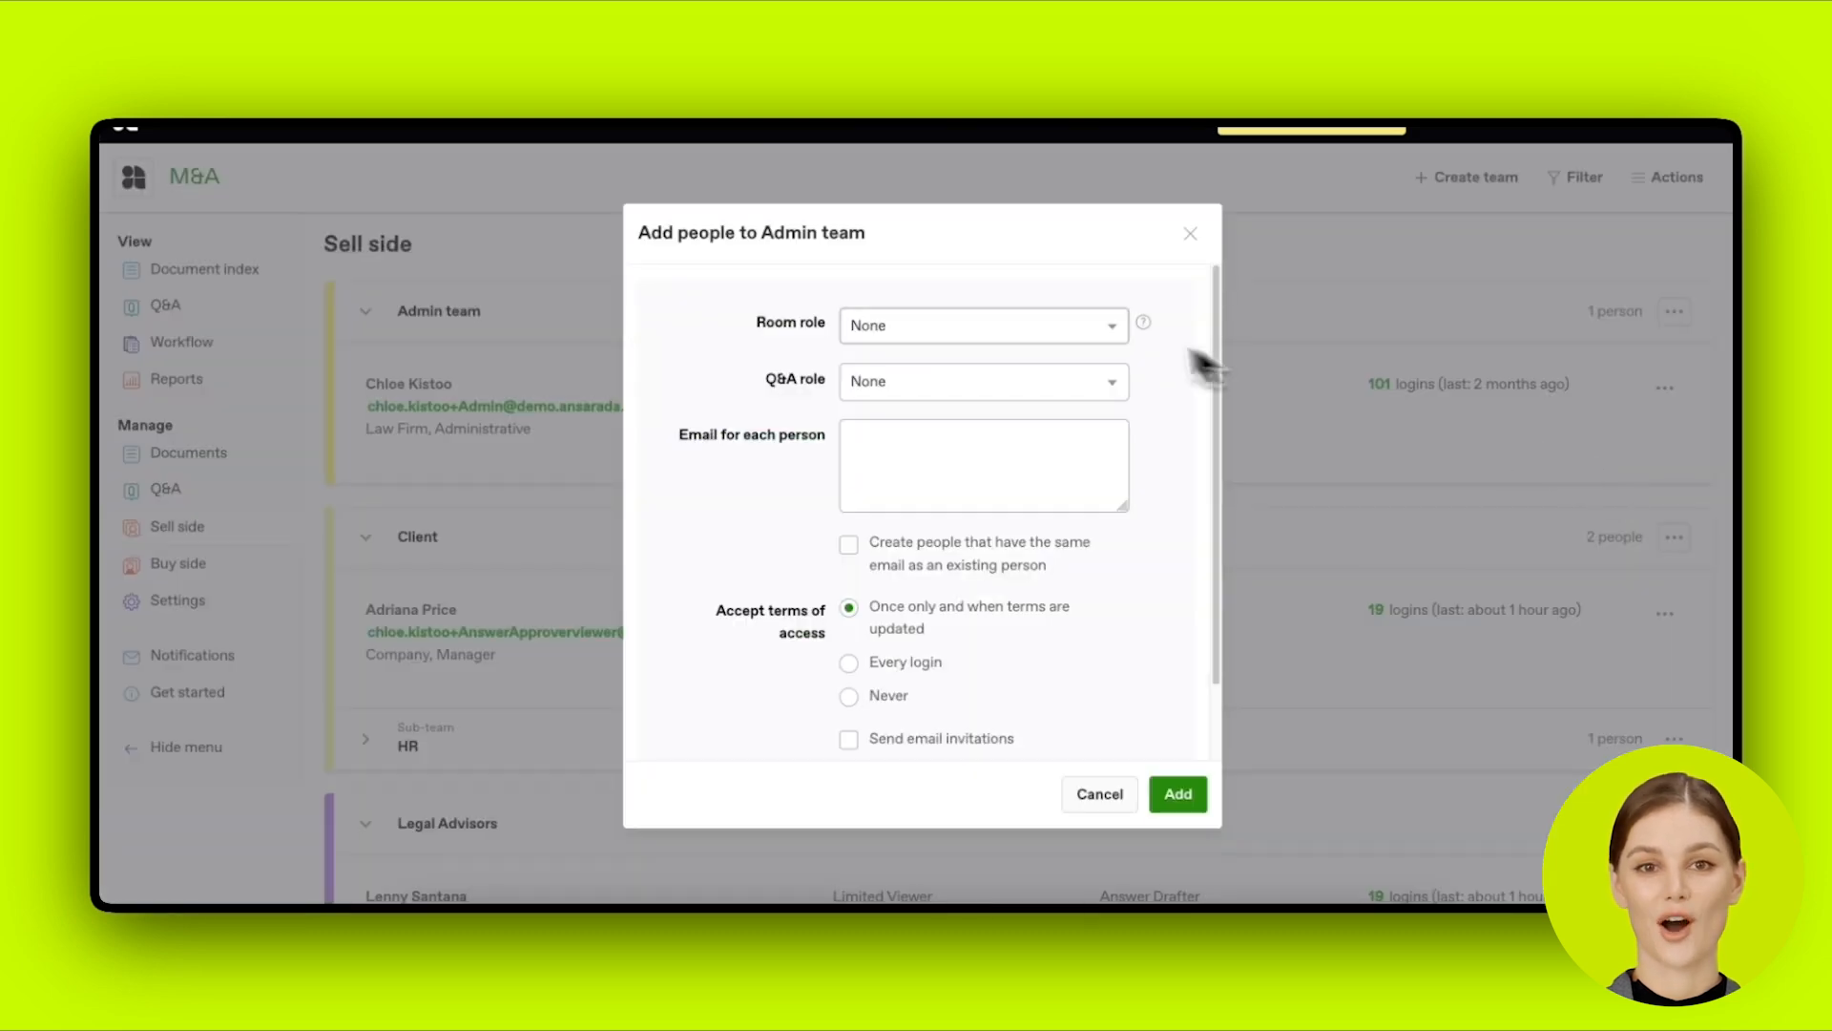
left_click(1072, 322)
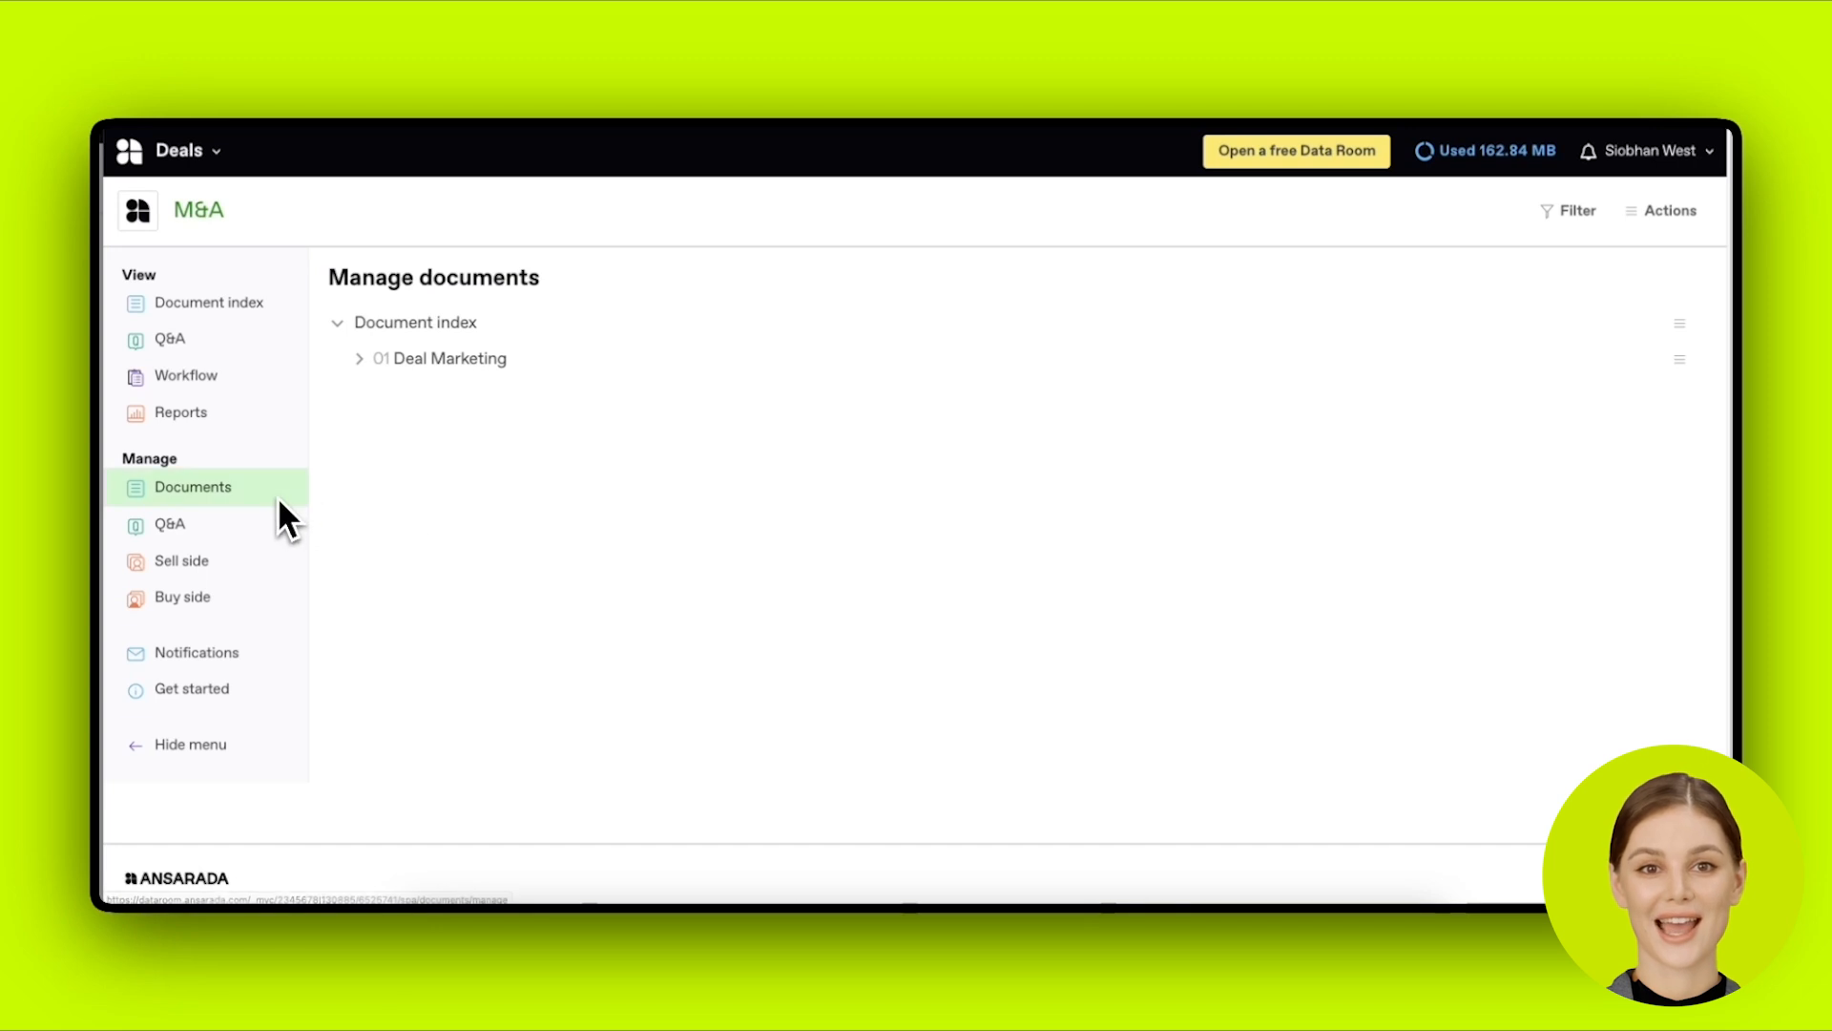
Step: As the HR viewer, browse Q&A and the Reports cards, then open the Document index
left_click(260, 373)
left_click(255, 348)
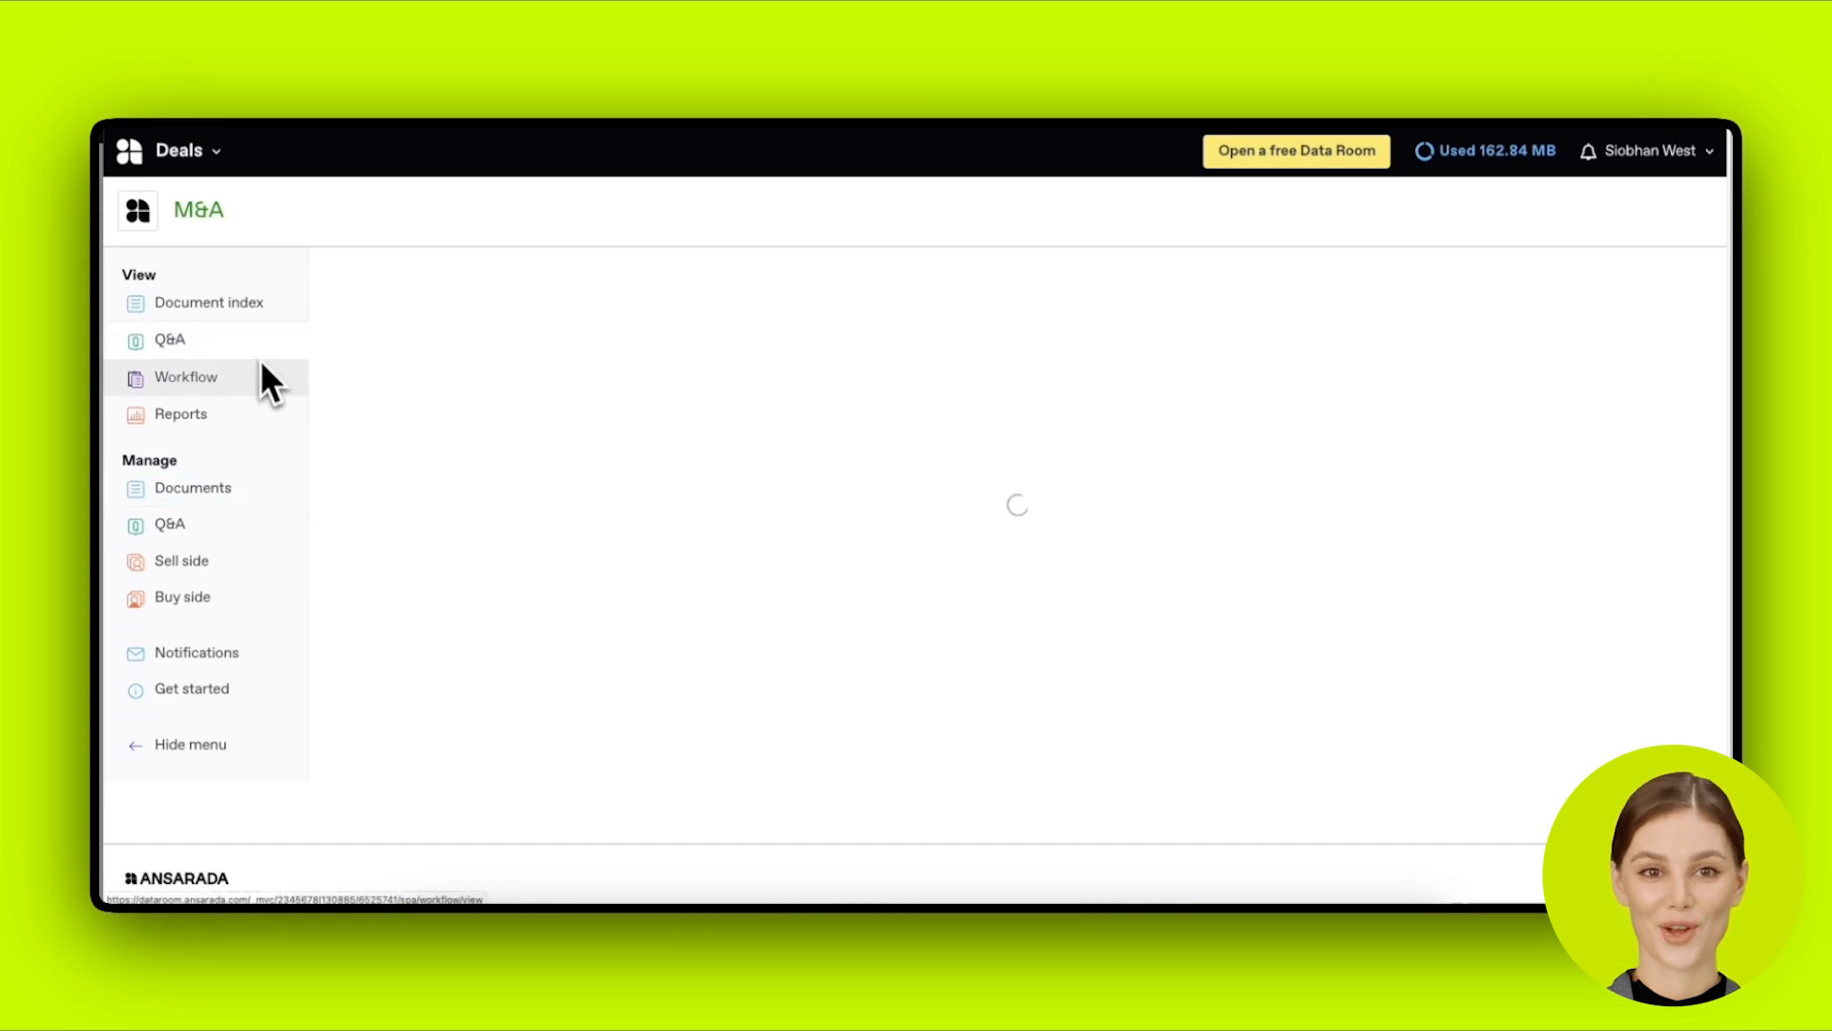
left_click(250, 420)
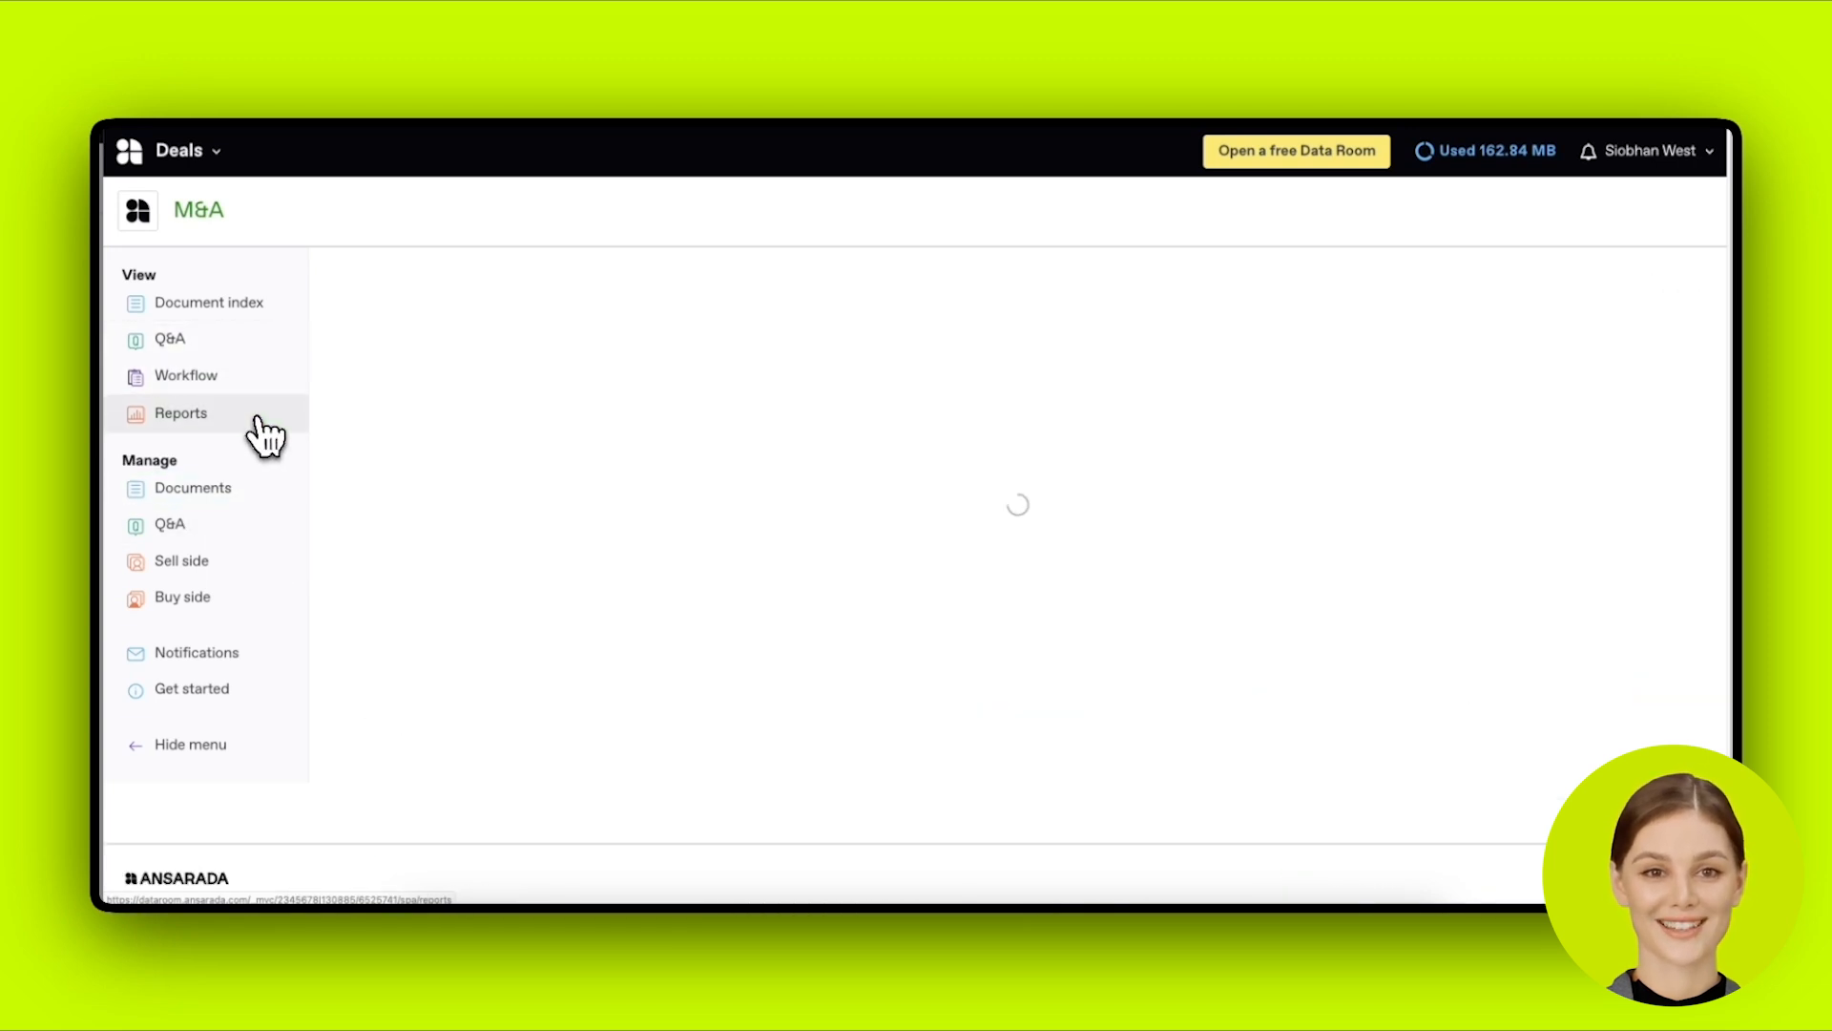
scroll(460, 419, "down", 1)
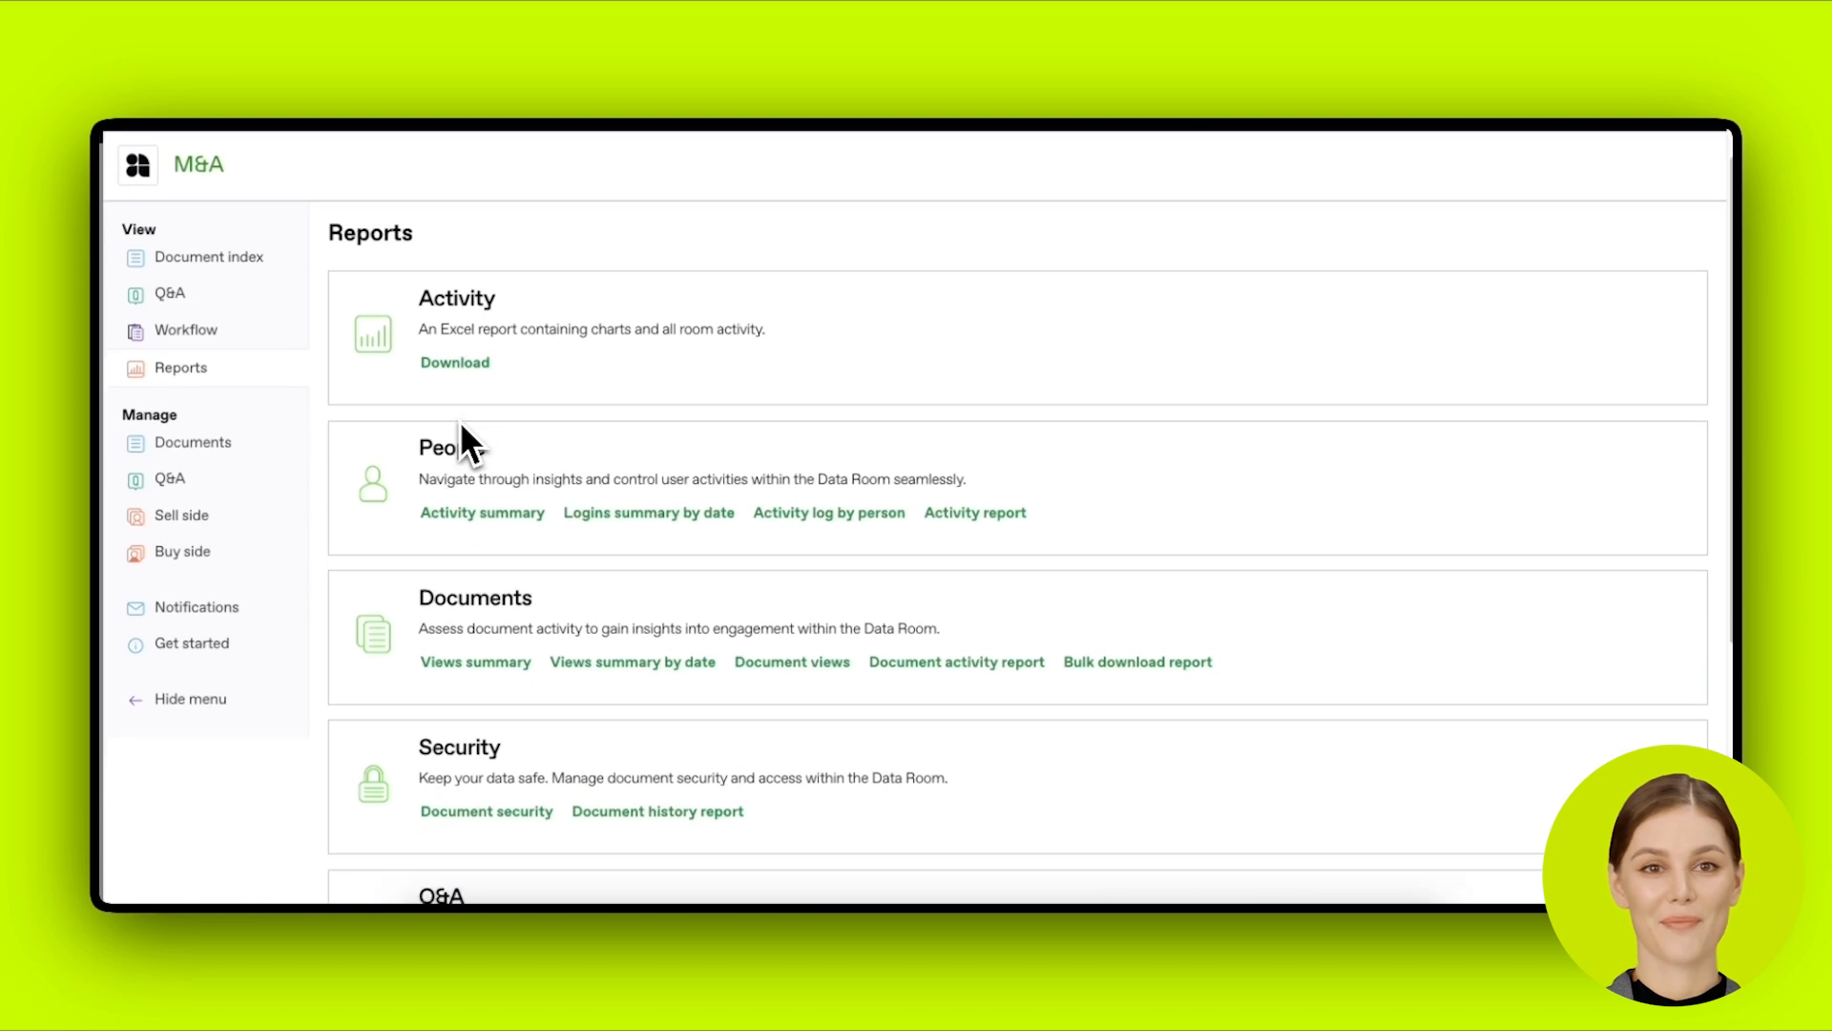
scroll(458, 455, "down", 3)
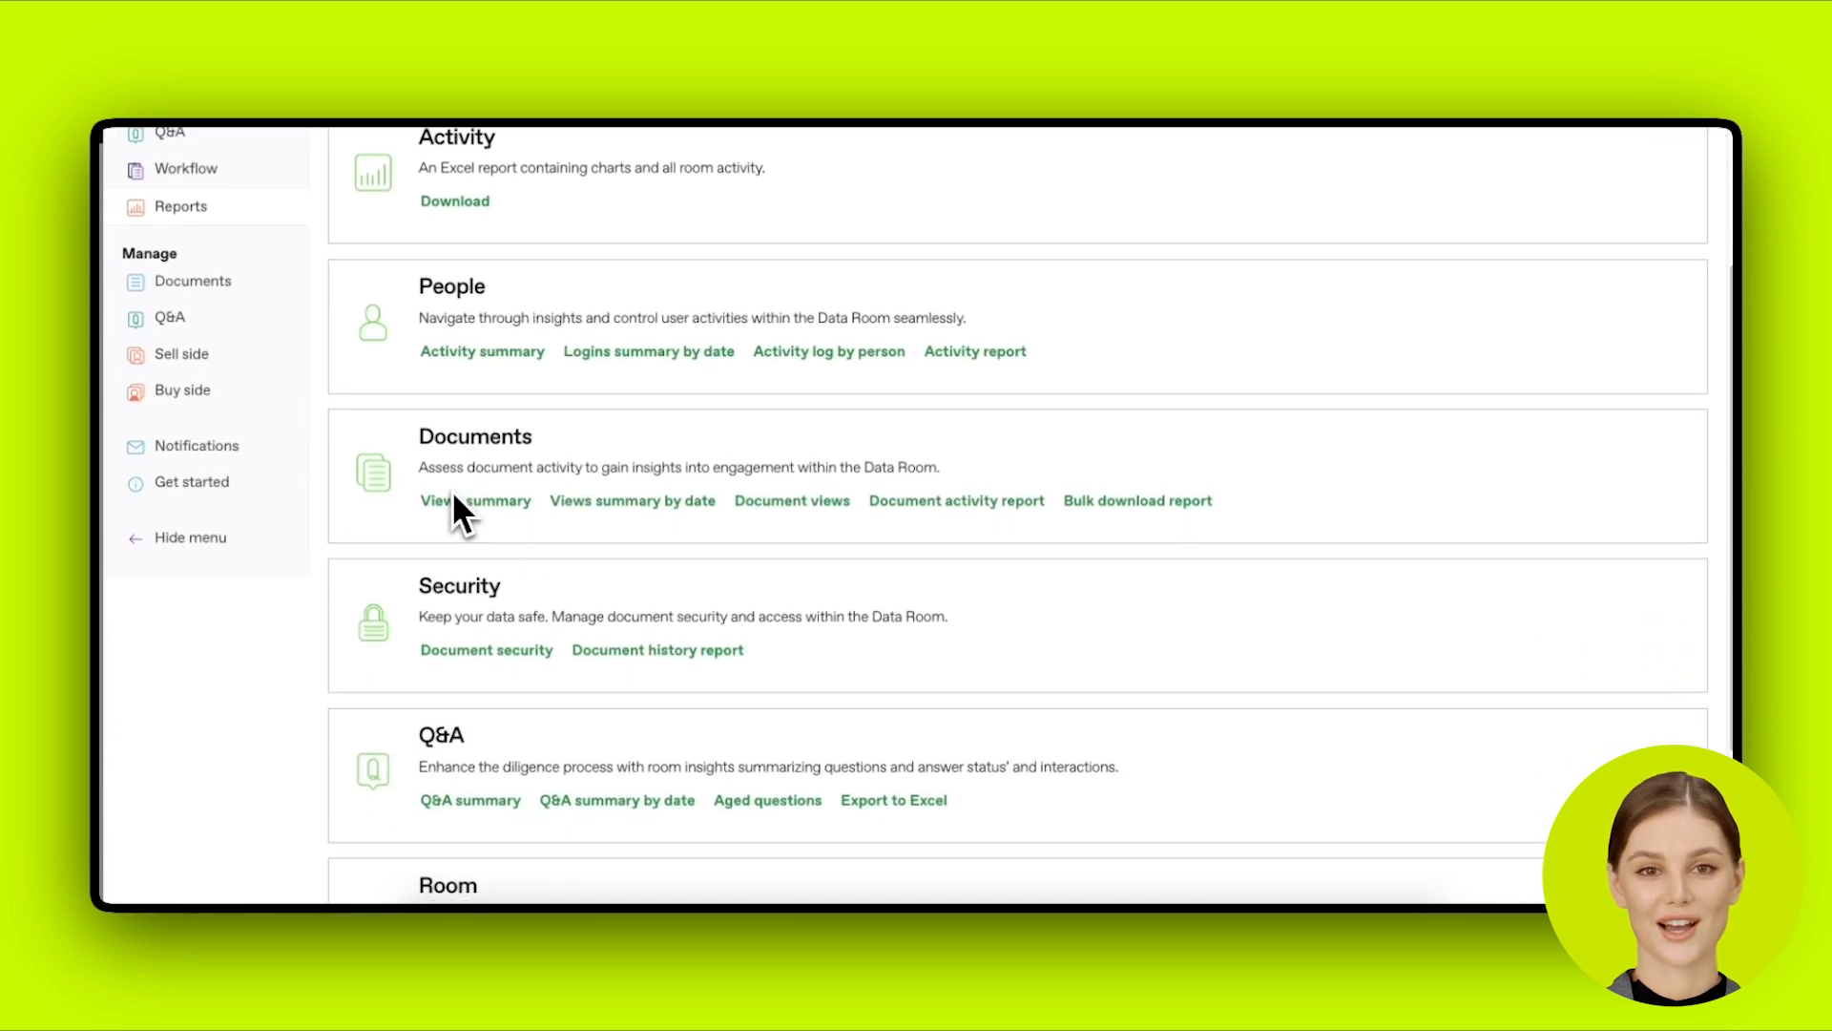
scroll(649, 763, "down", 2)
scroll(638, 766, "up", 3)
scroll(641, 773, "up", 3)
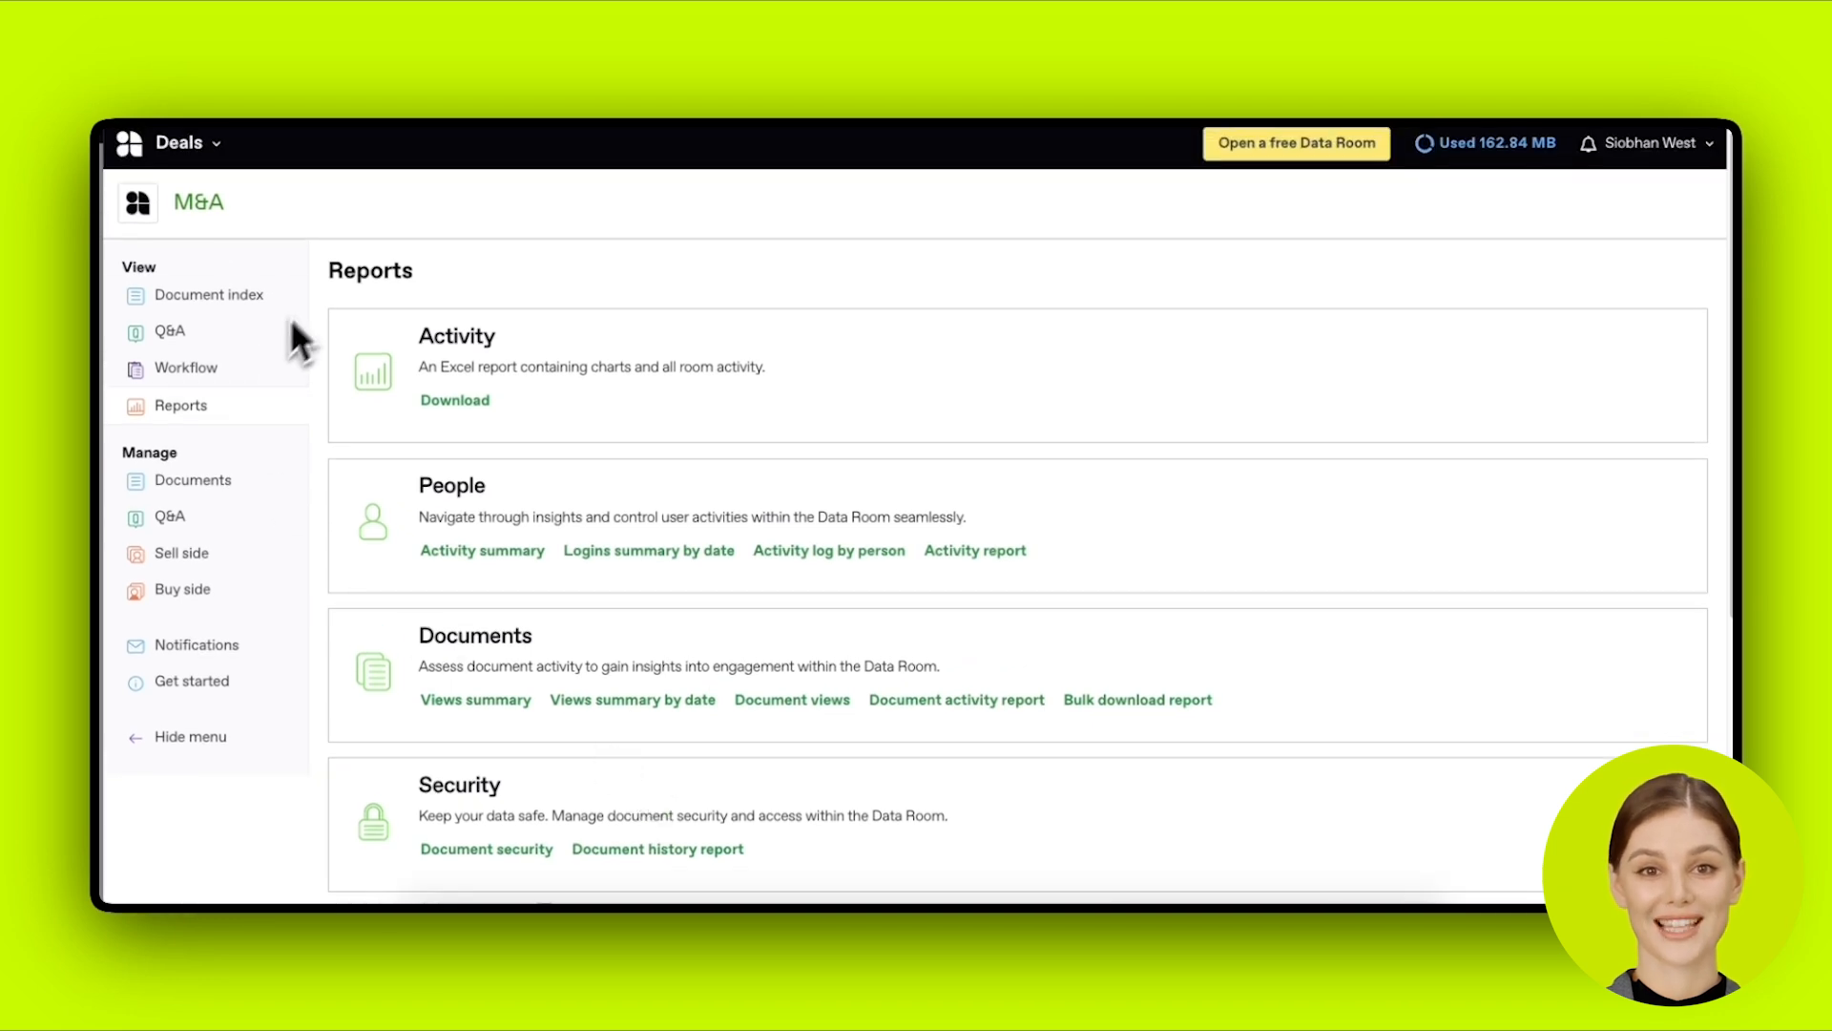
left_click(303, 406)
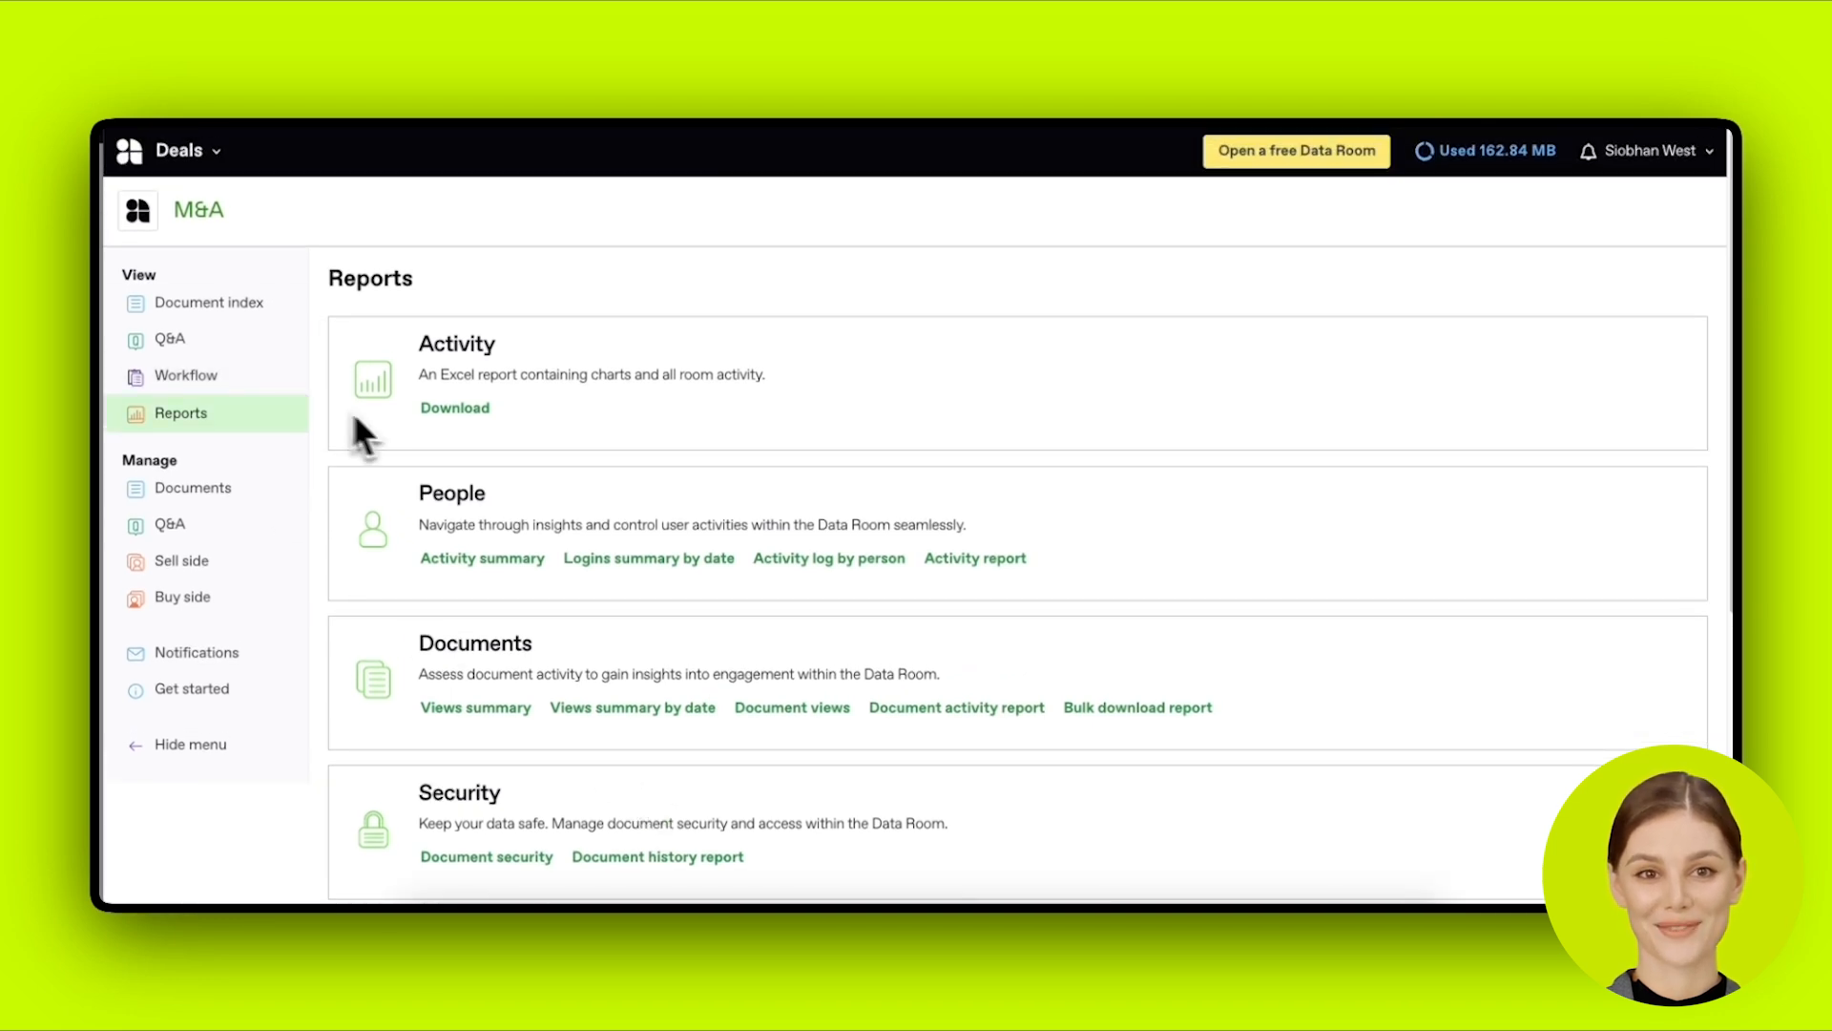
left_click(297, 307)
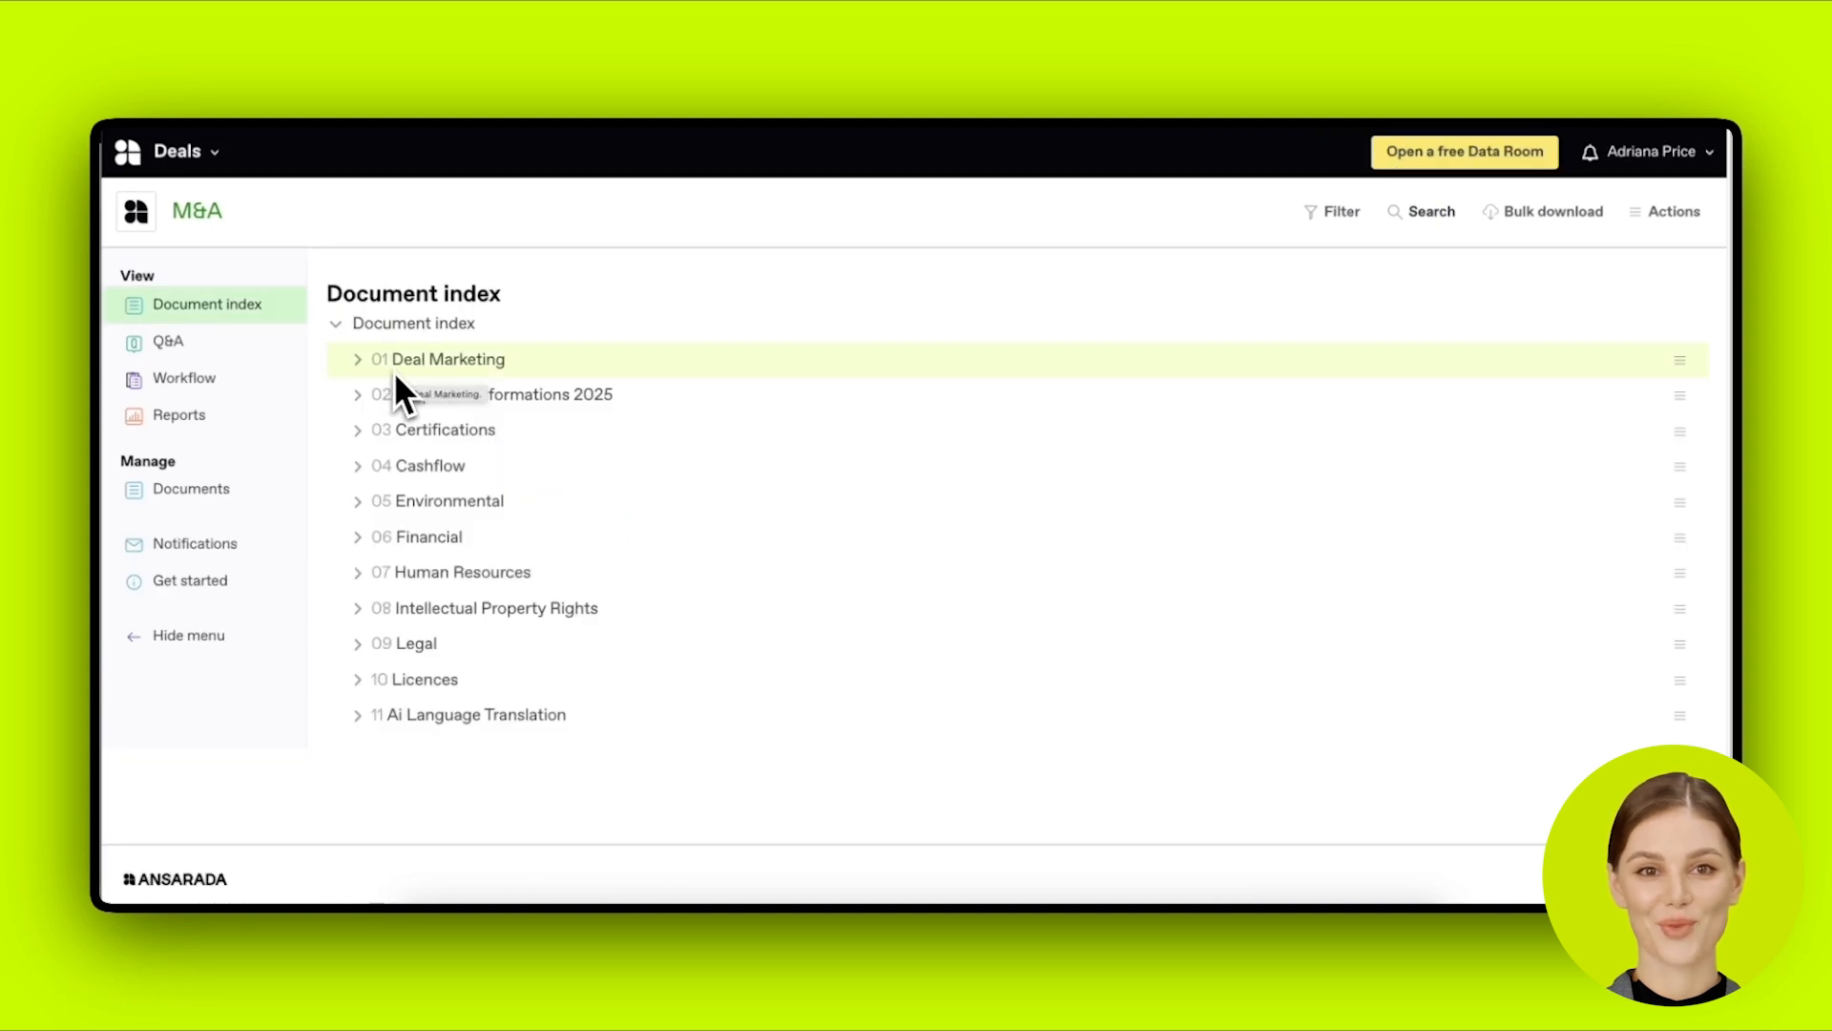
Step: As the Client publisher, open managed Documents and expand Material Agreements
left_click(286, 493)
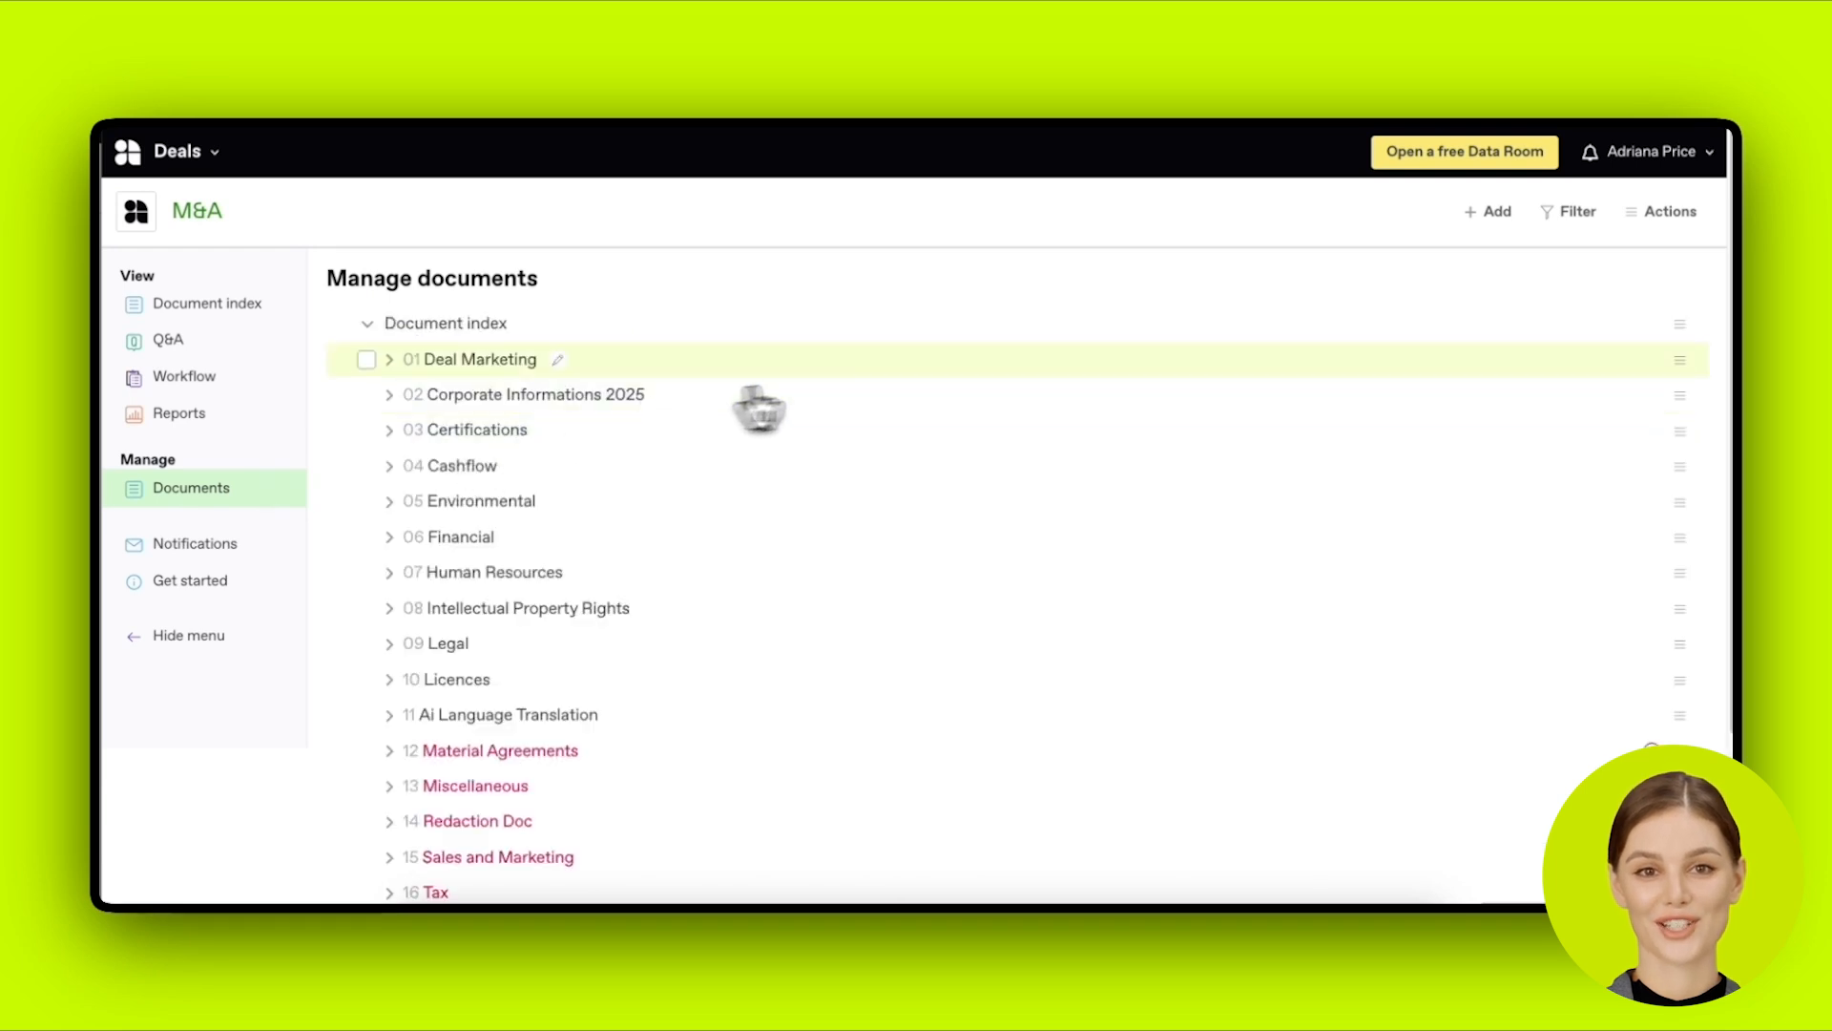
left_click(1691, 367)
left_click(1693, 370)
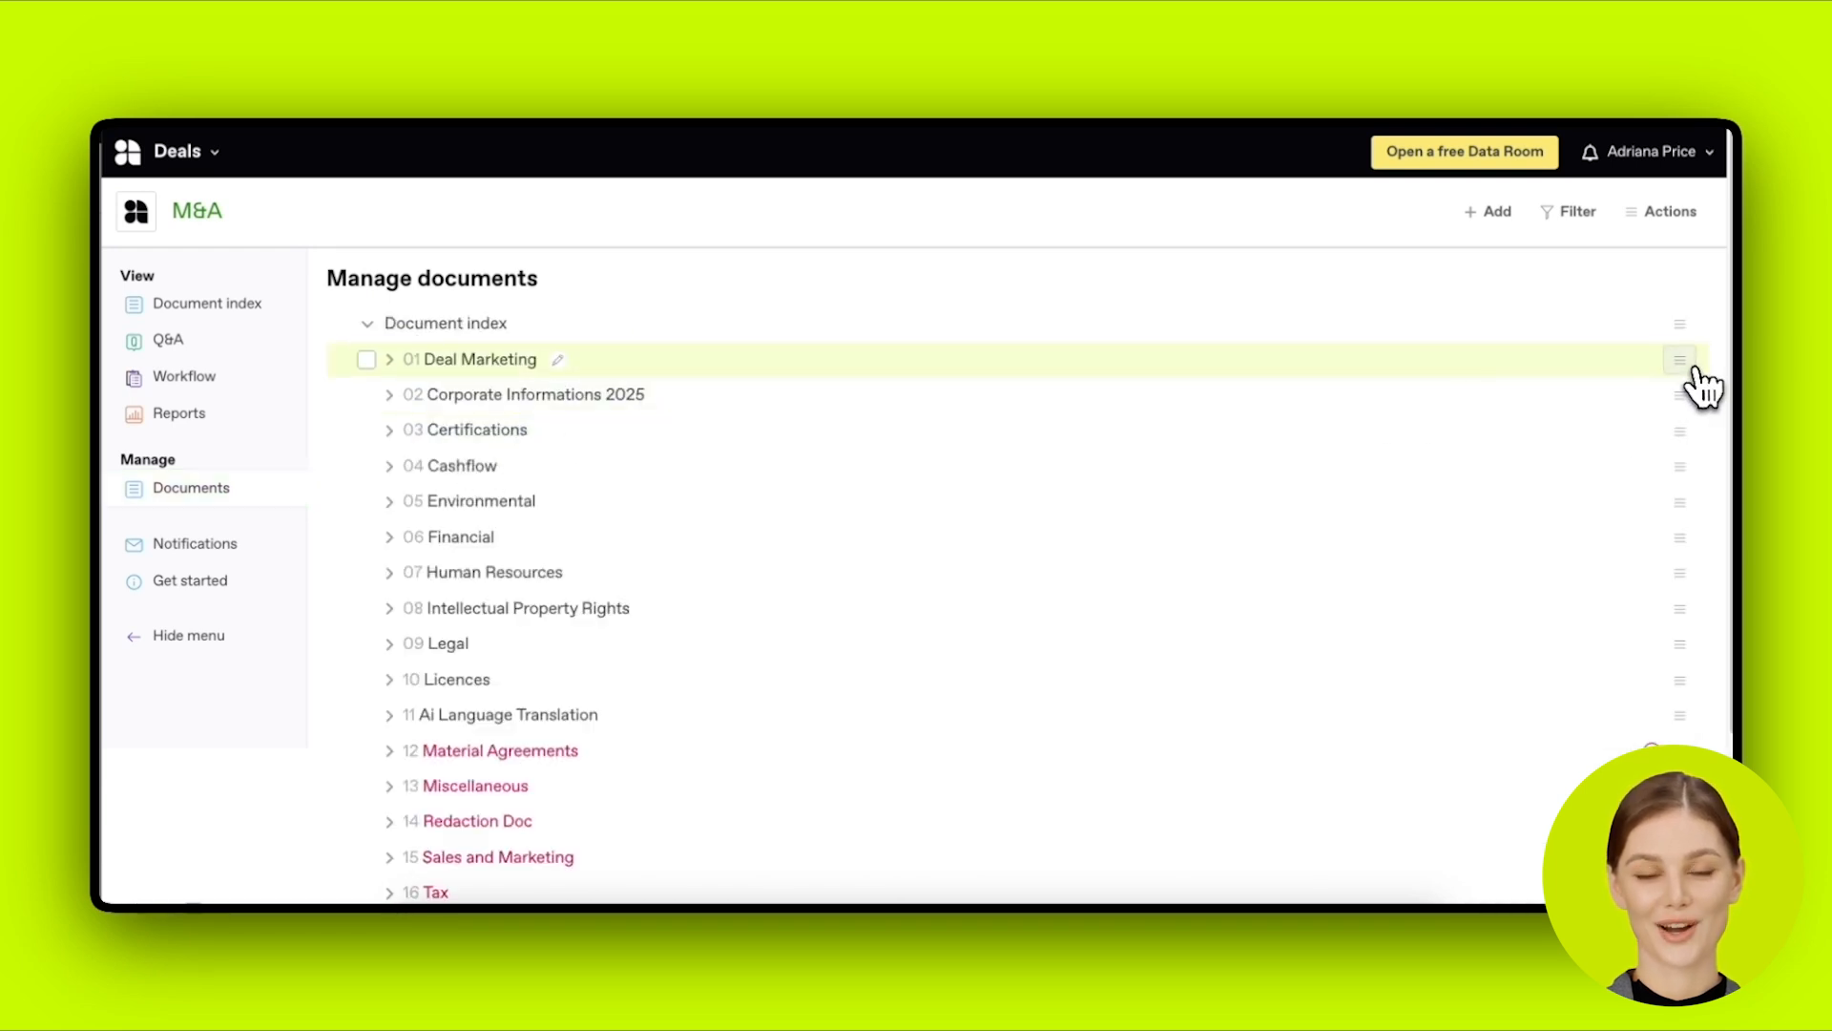
scroll(495, 385, "down", 1)
left_click(414, 688)
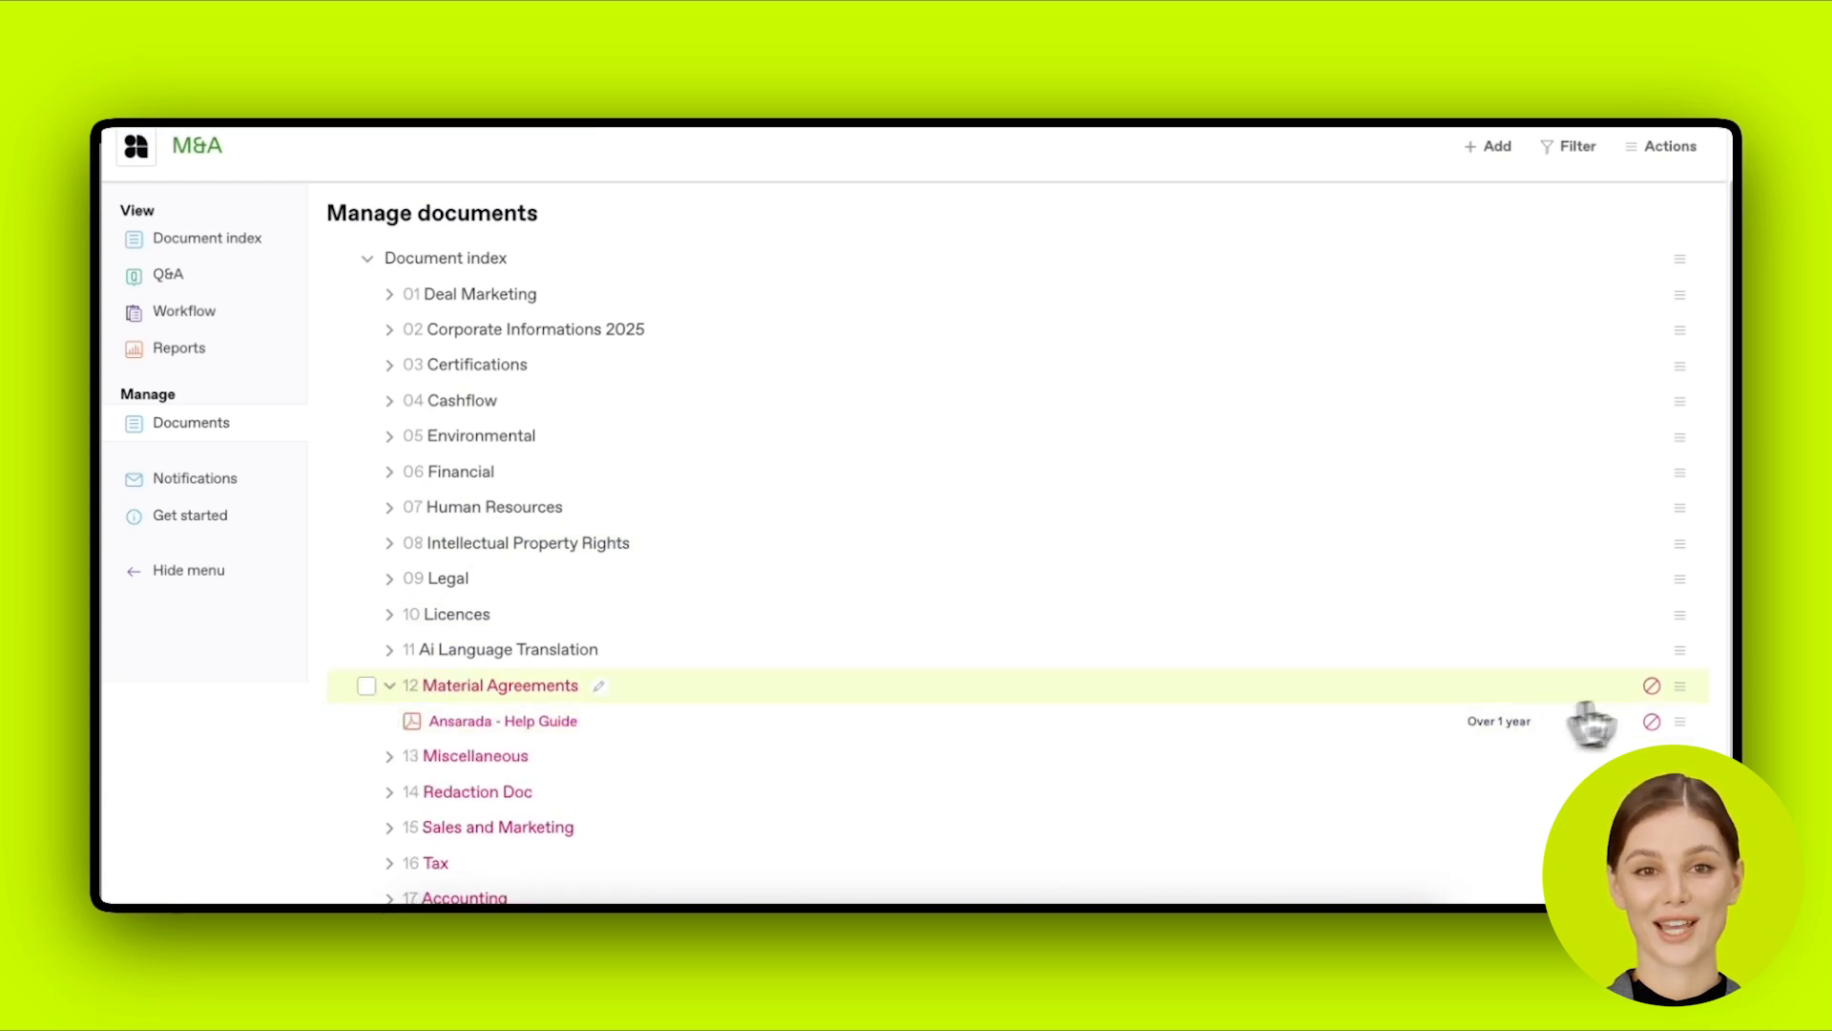
left_click(1683, 689)
left_click(1686, 695)
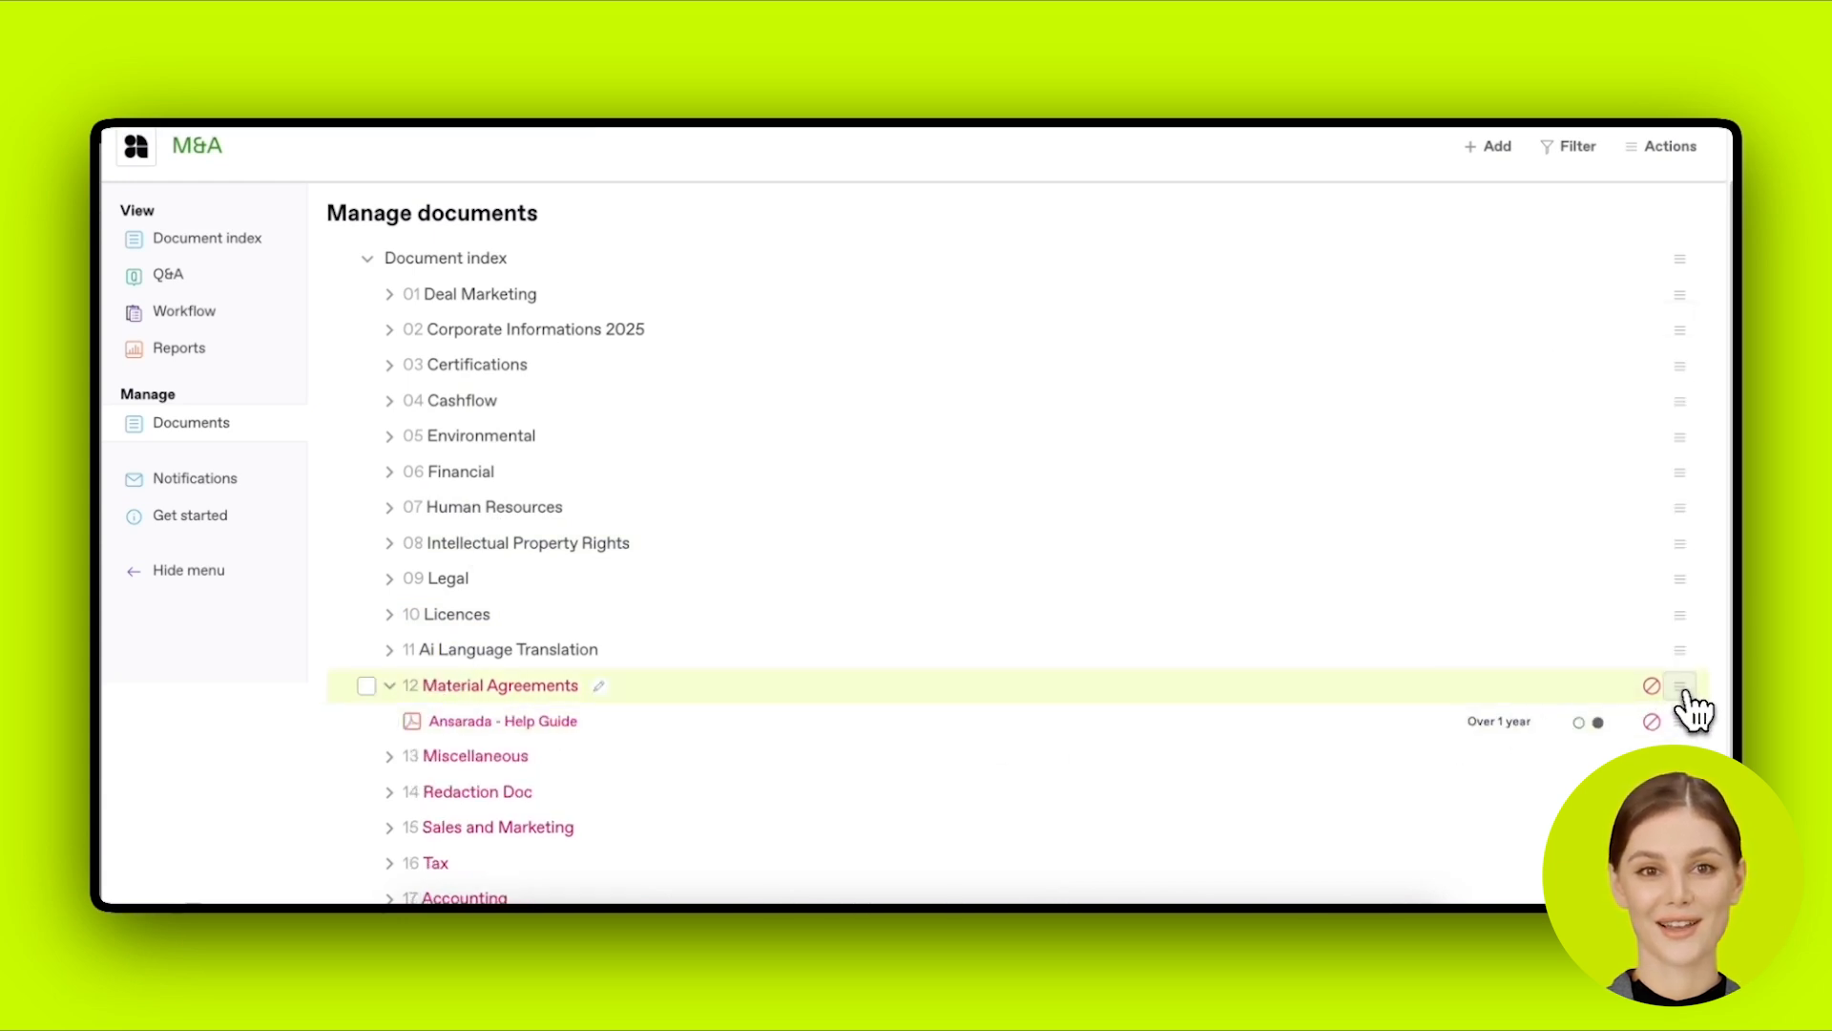
Step: Peek into Intellectual Property Rights, then expand 01 Deal Marketing to its seven files
left_click(397, 541)
scroll(353, 541, "up", 1)
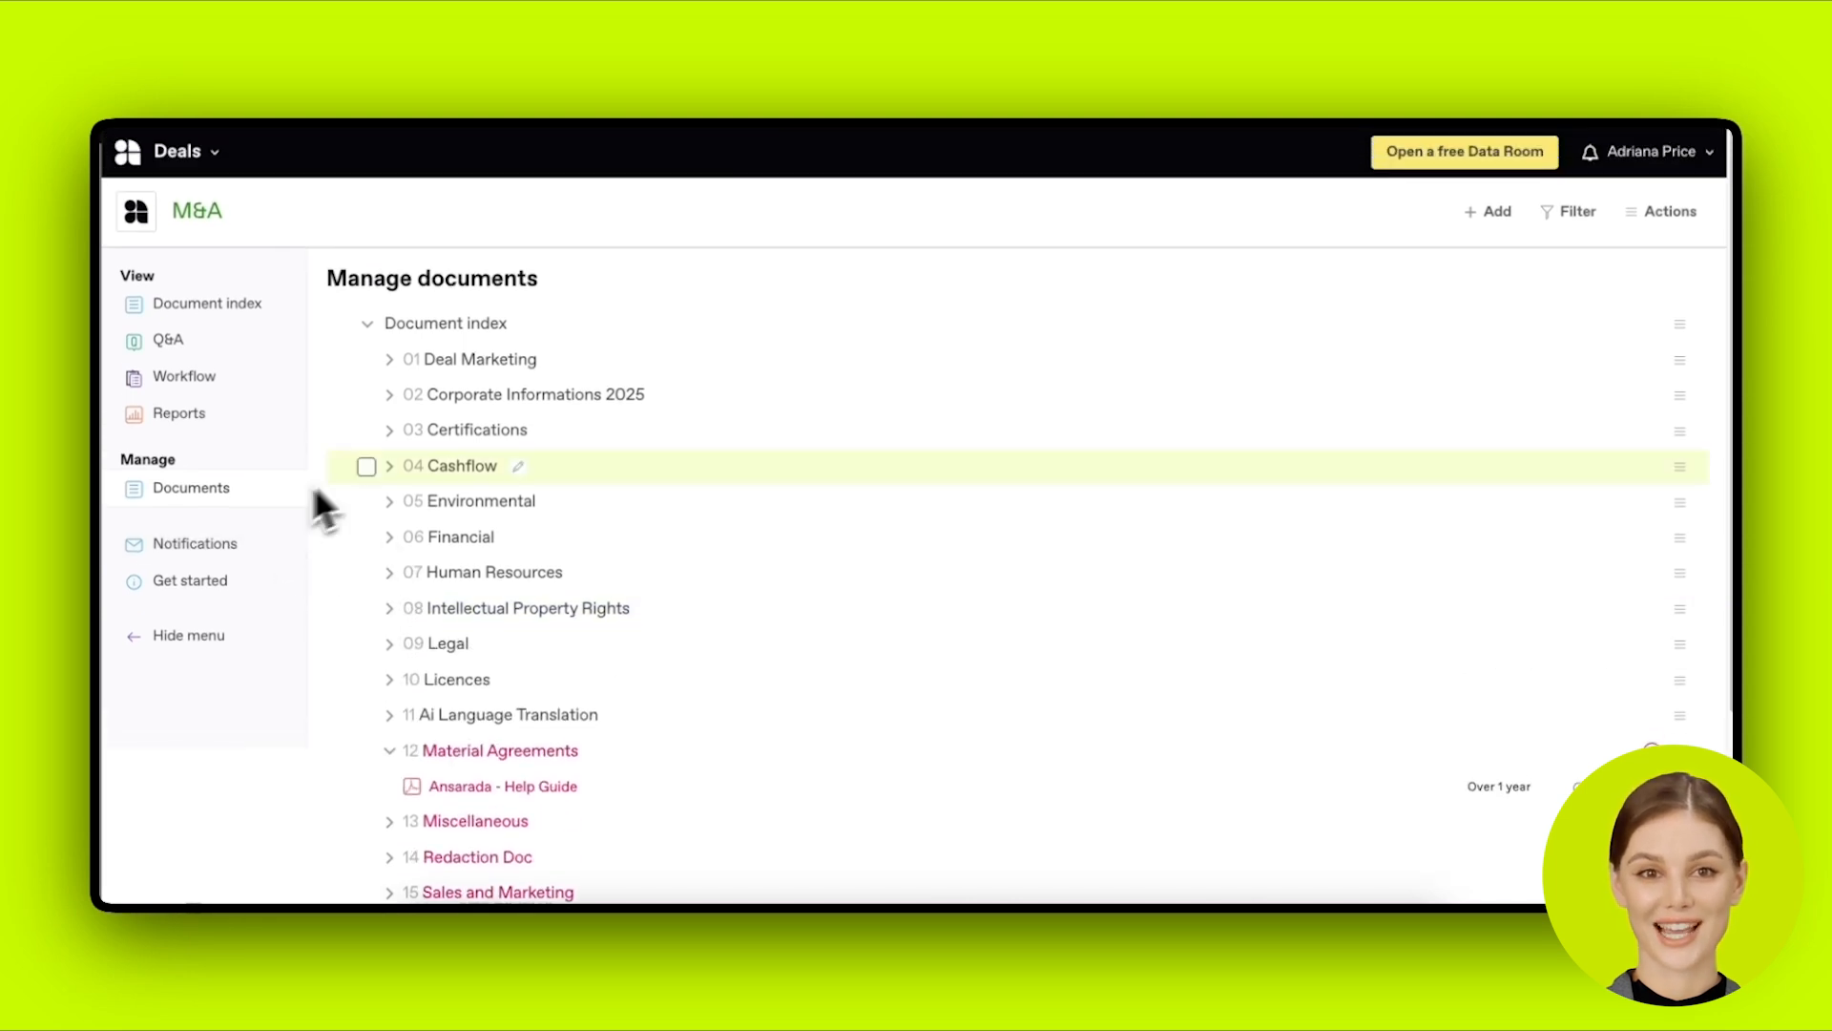
left_click(397, 368)
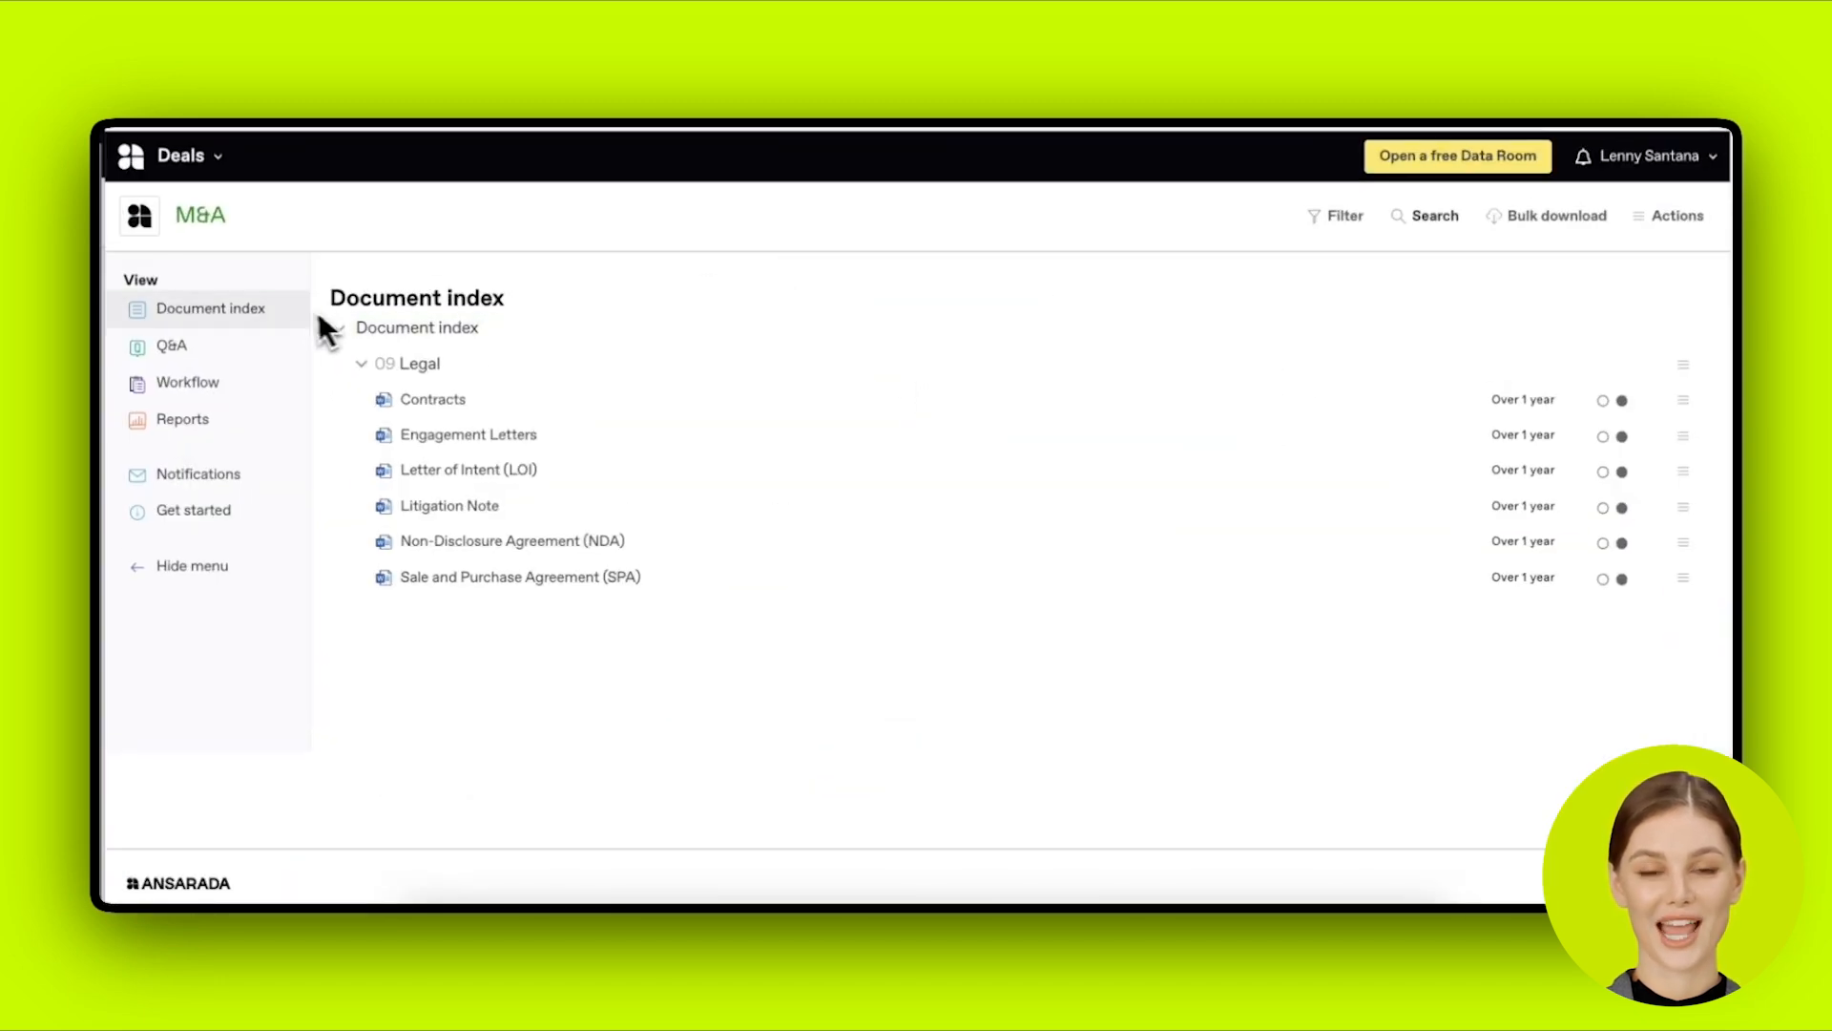
Step: As the Legal-only viewer, check the Document index and list all 7 Q&A questions
left_click(296, 313)
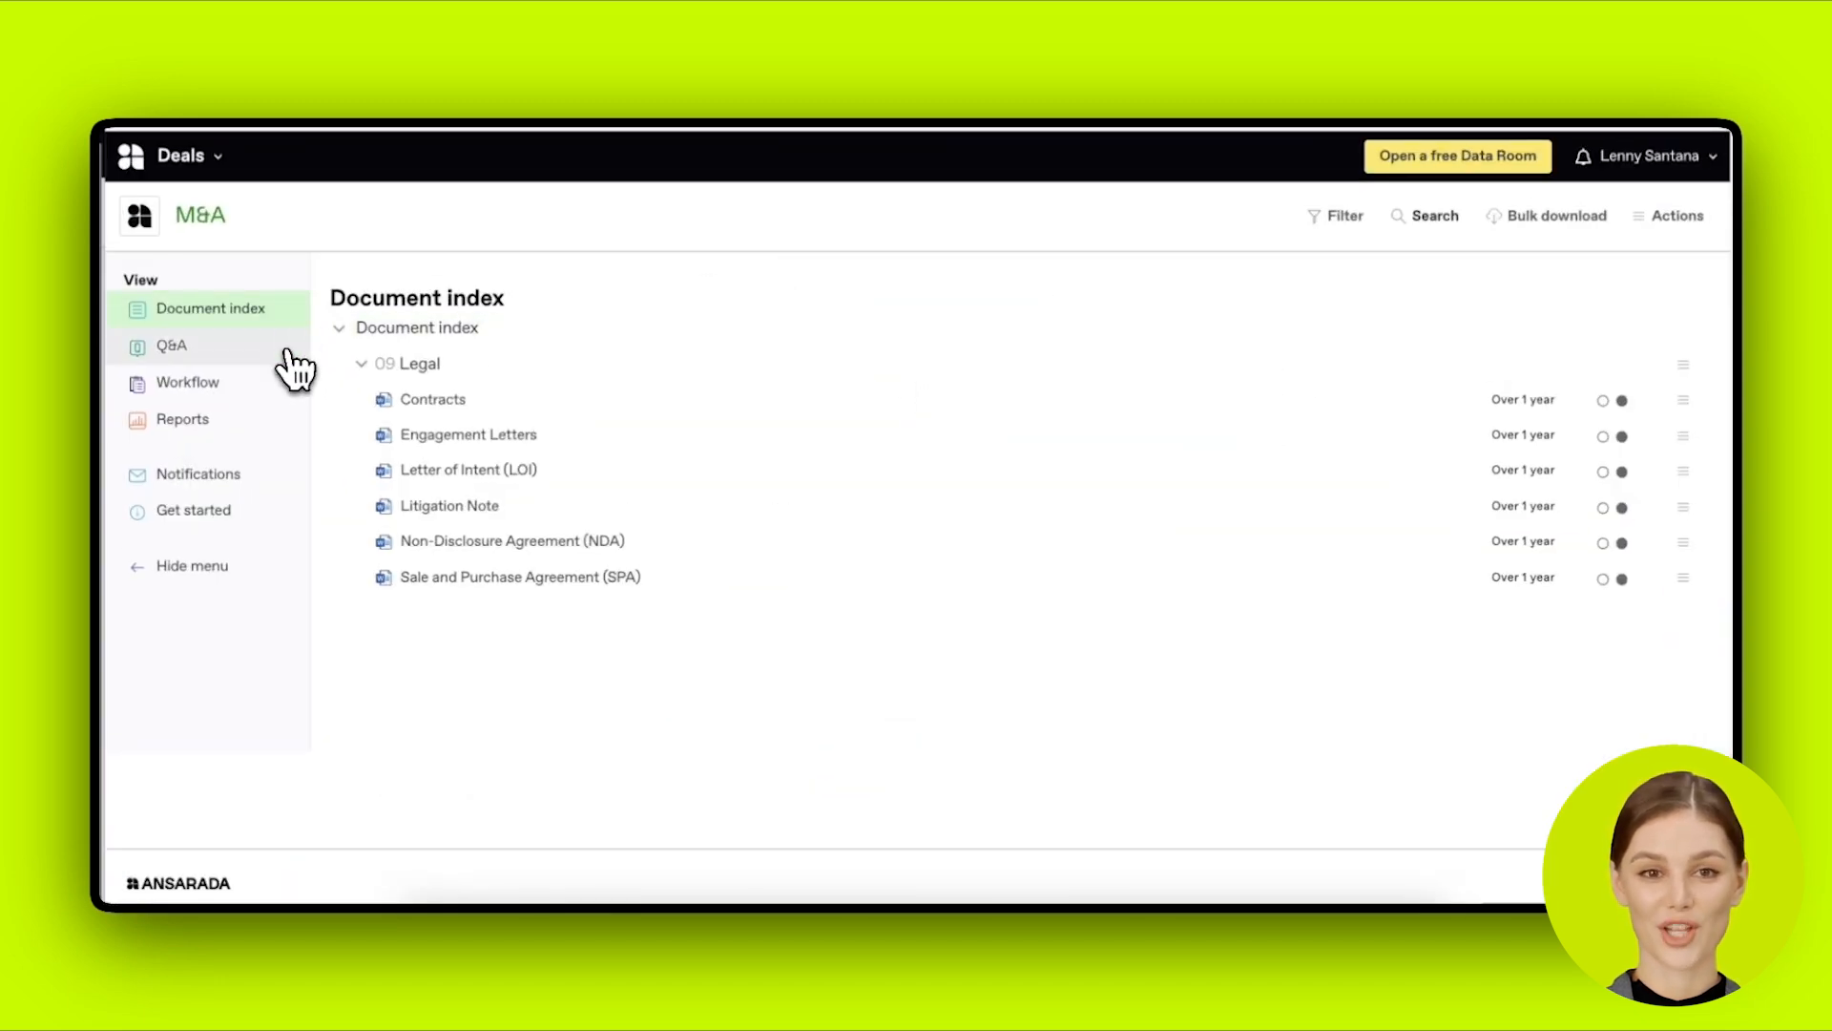
left_click(290, 355)
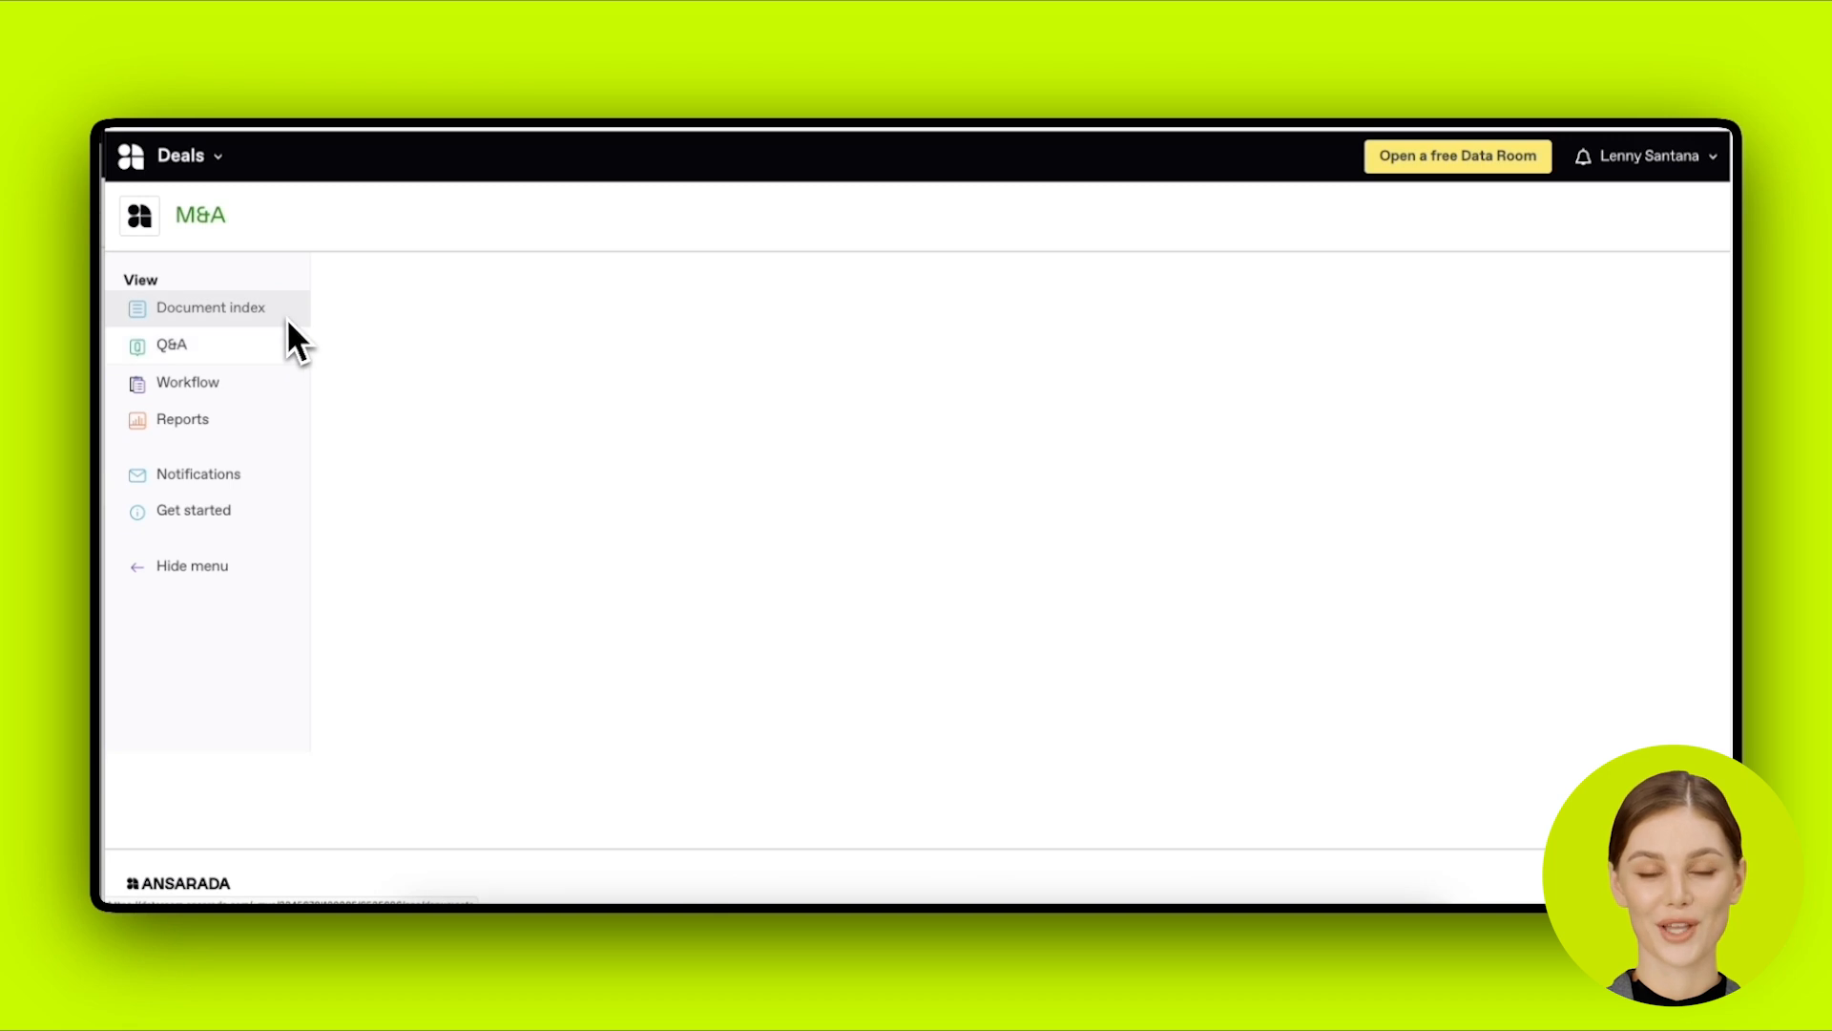
left_click(372, 355)
left_click(254, 315)
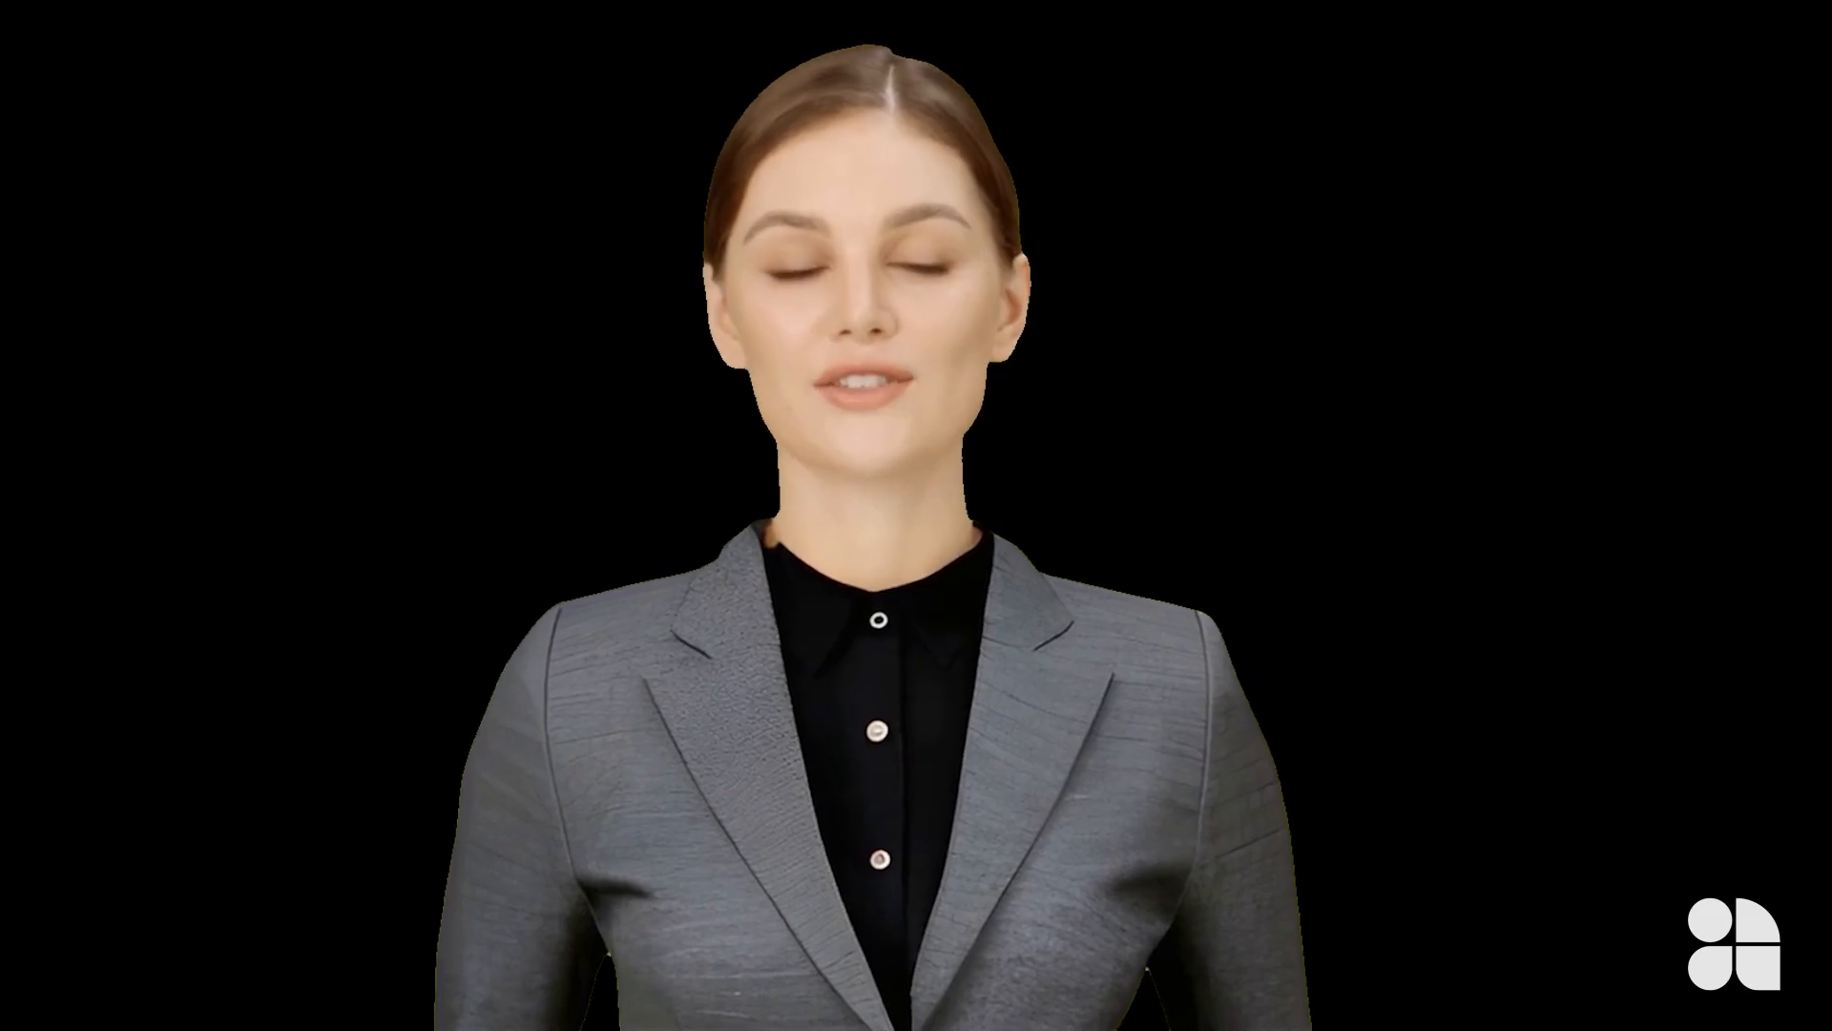